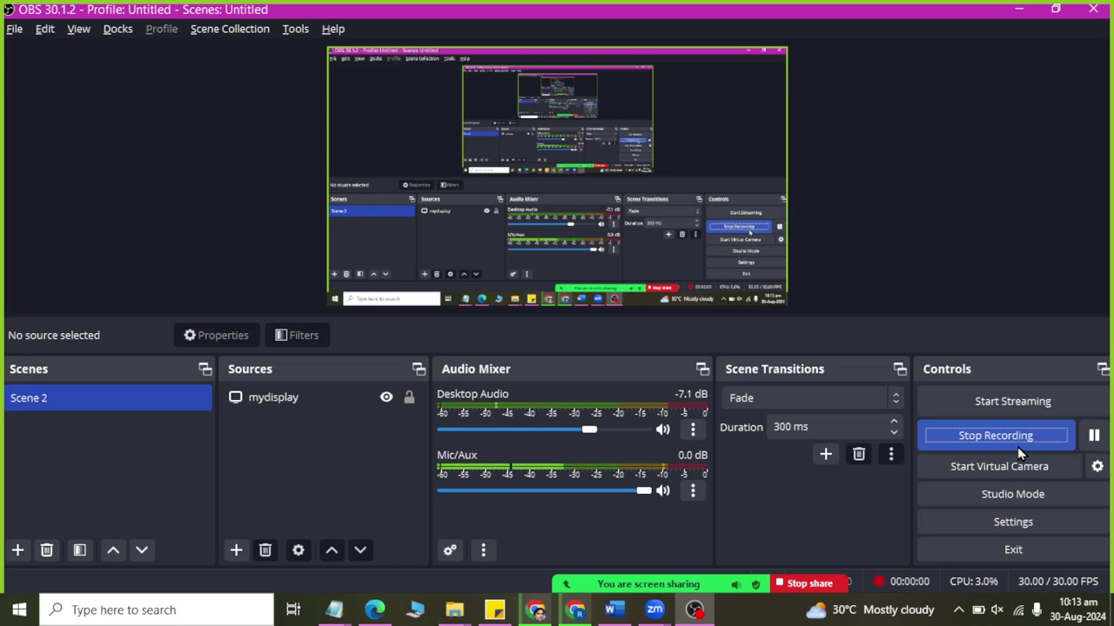
Scroll through the NTS form PDF in Edge to review the fee deposit and Personal Information sections.
key("alt+Tab")
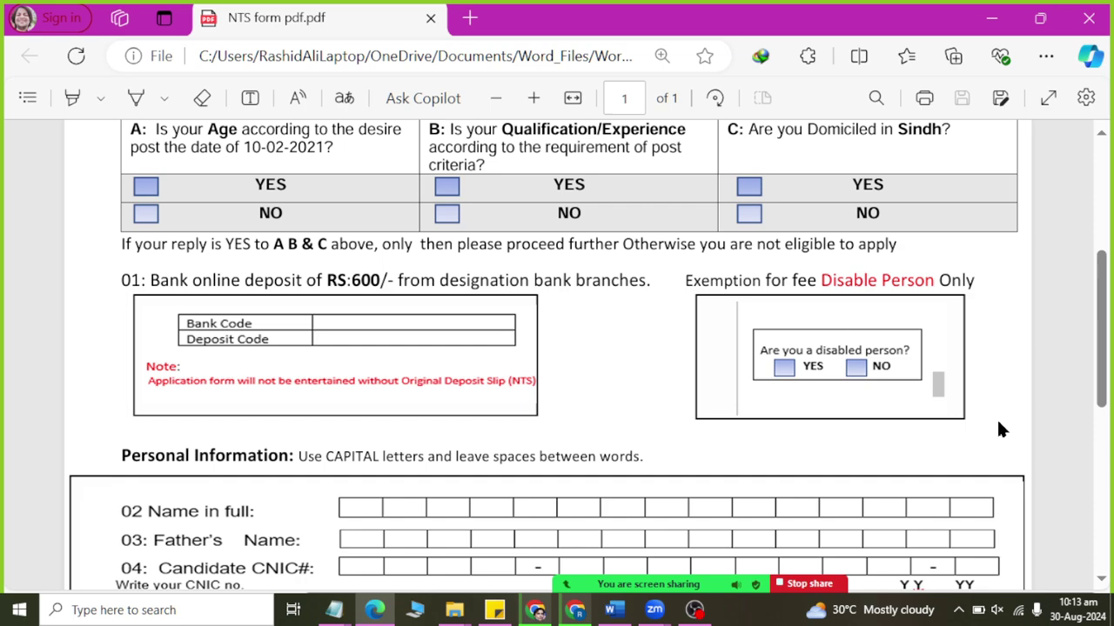
scroll(687, 279, "up", 4)
scroll(673, 261, "down", 6)
scroll(669, 322, "down", 2)
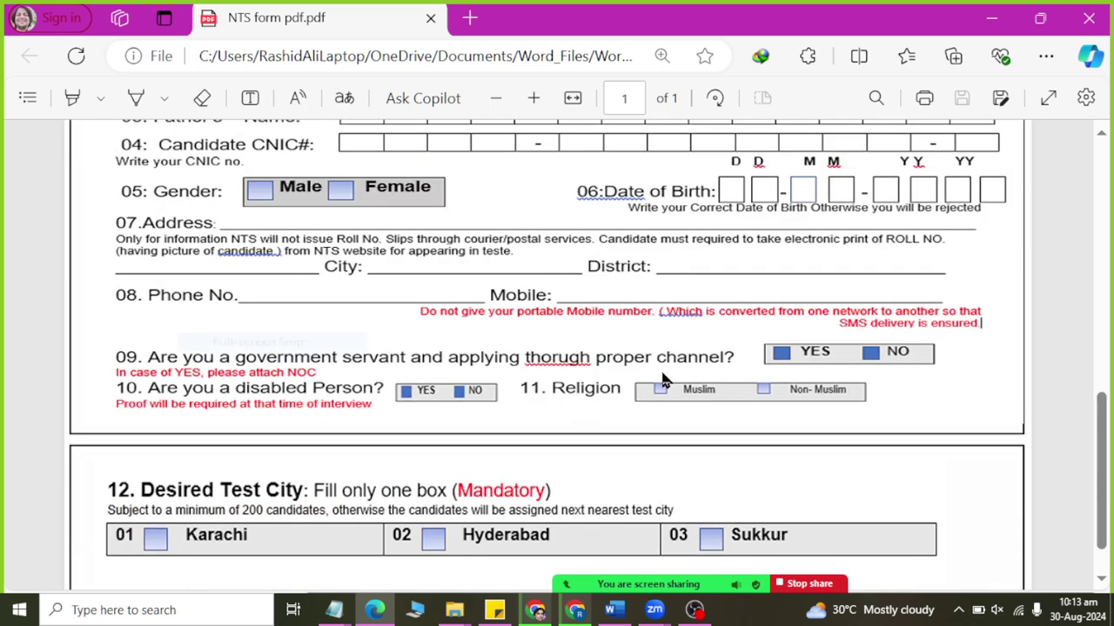
scroll(661, 381, "up", 2)
scroll(649, 444, "up", 2)
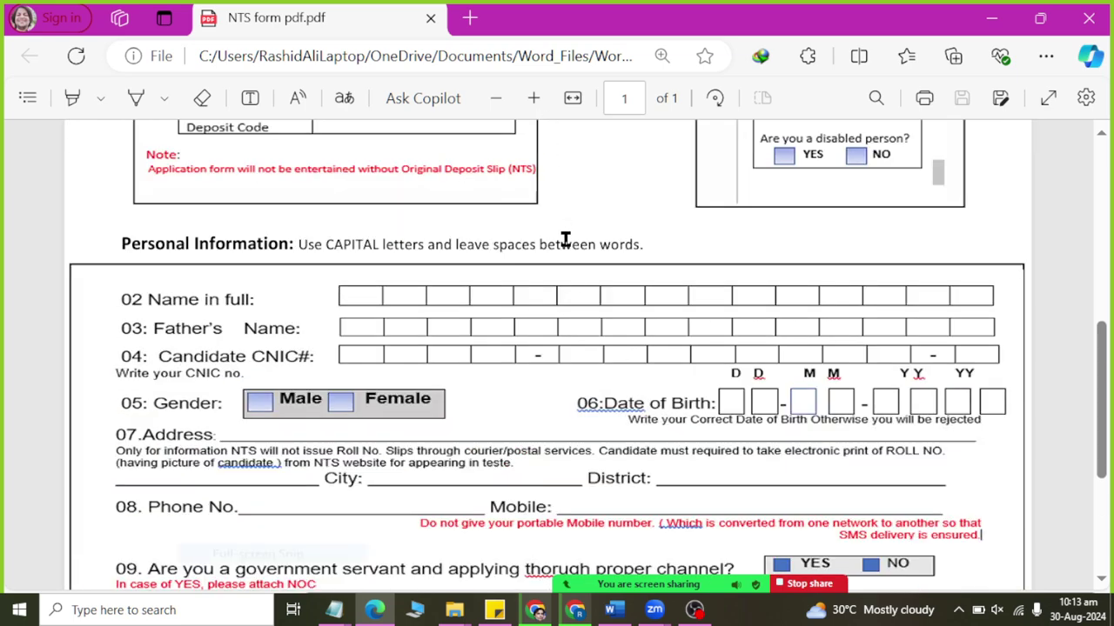
scroll(365, 356, "down", 2)
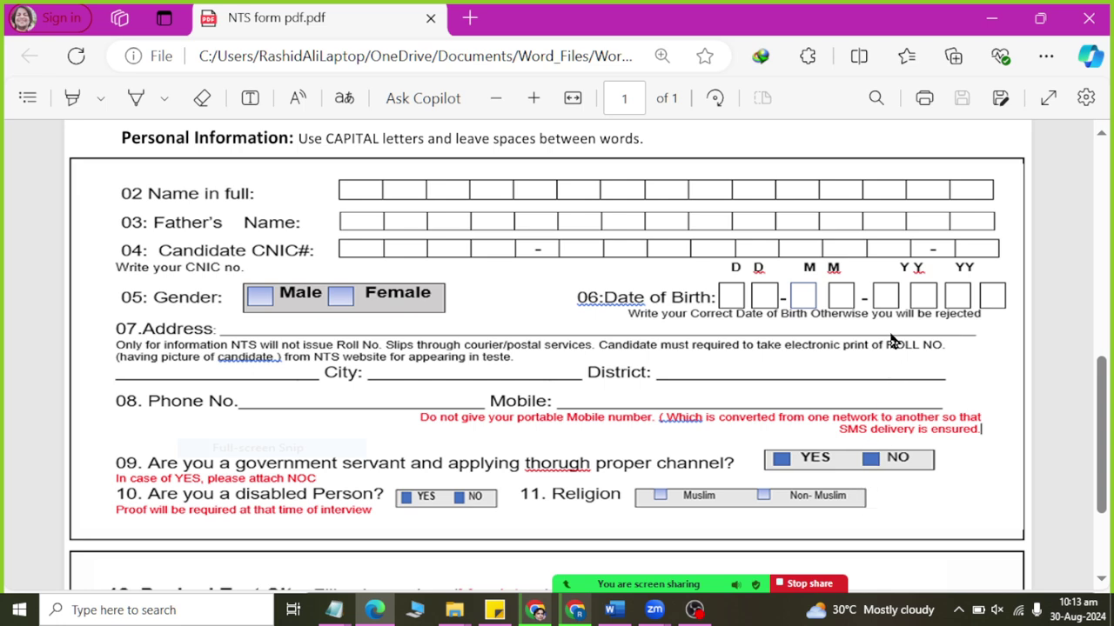
scroll(886, 313, "down", 3)
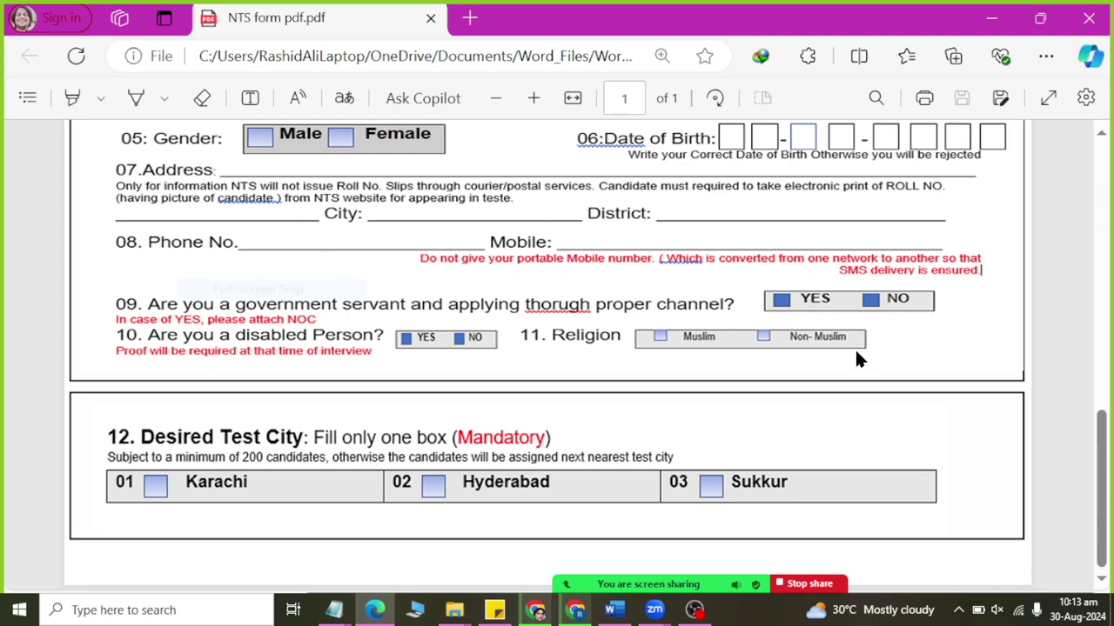
scroll(856, 357, "up", 3)
scroll(856, 357, "up", 5)
scroll(857, 357, "up", 3)
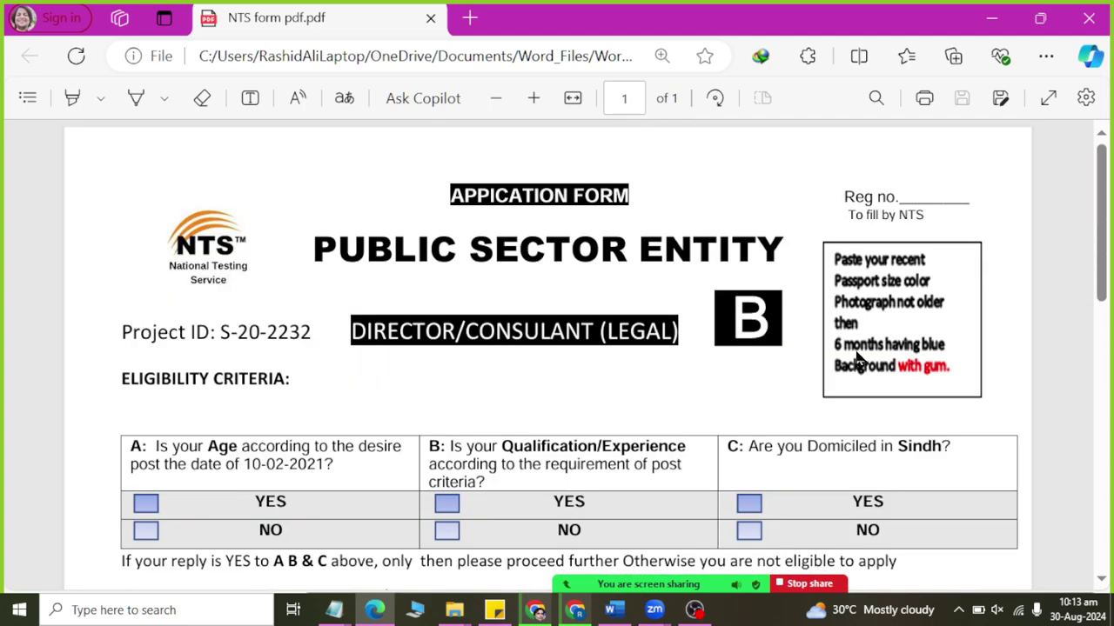
scroll(856, 357, "down", 3)
scroll(856, 357, "down", 2)
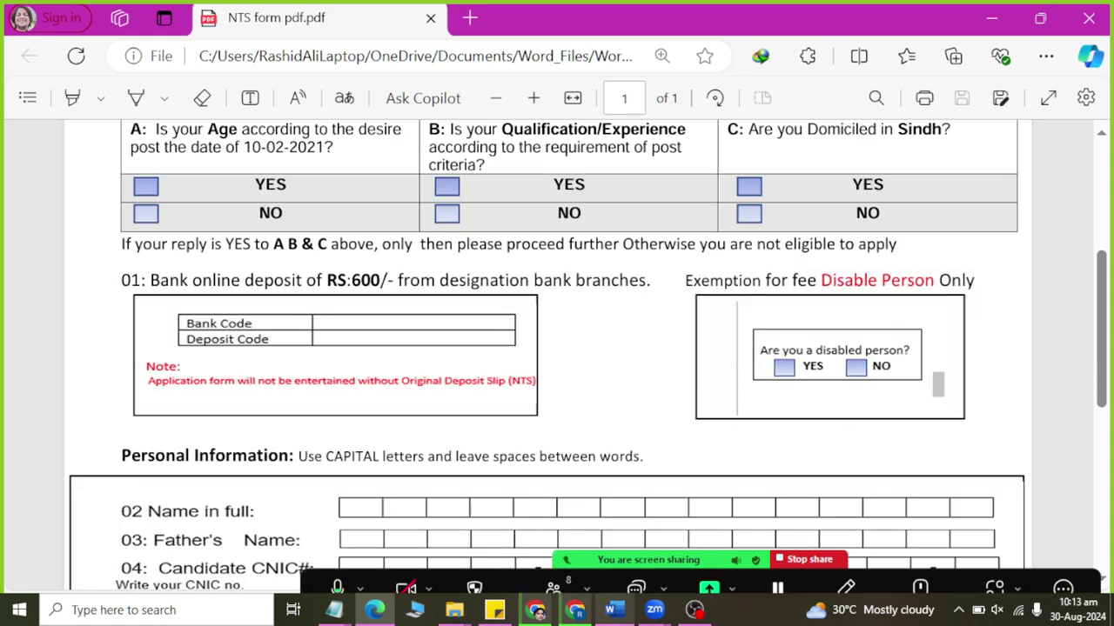
Insert a one-row, three-column table below the eligibility note.
left_click(615, 610)
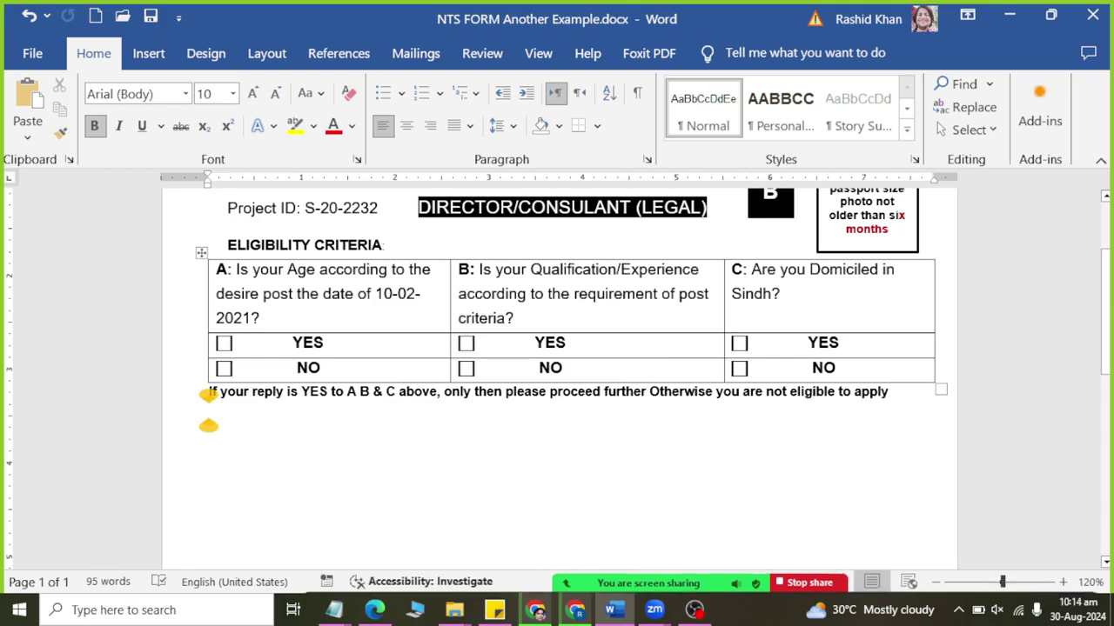
key("alt+Tab")
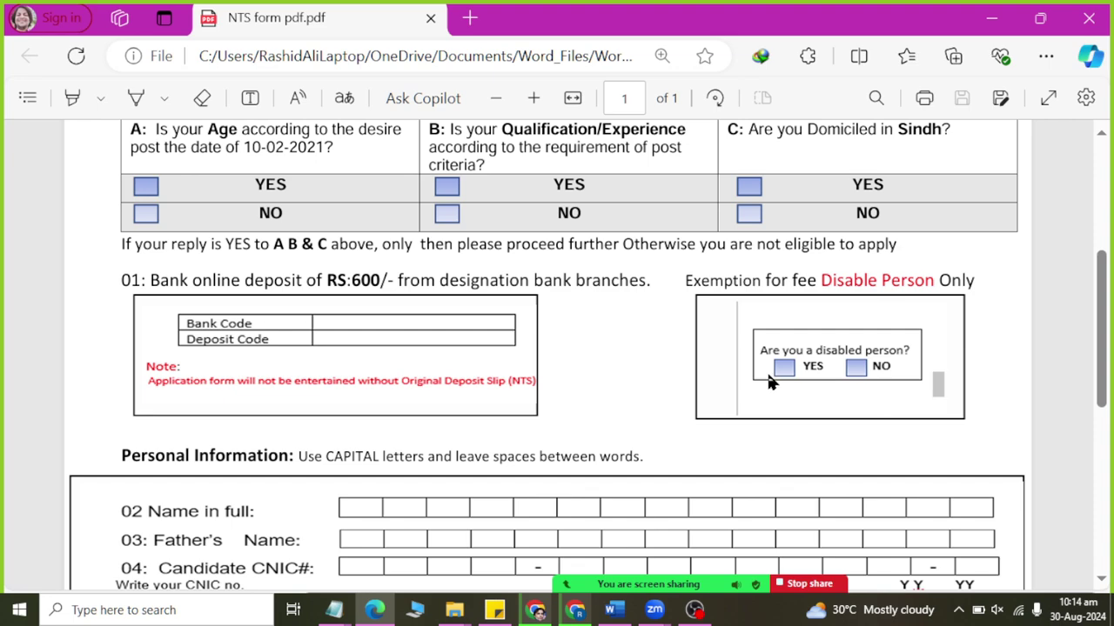
key("alt+Tab")
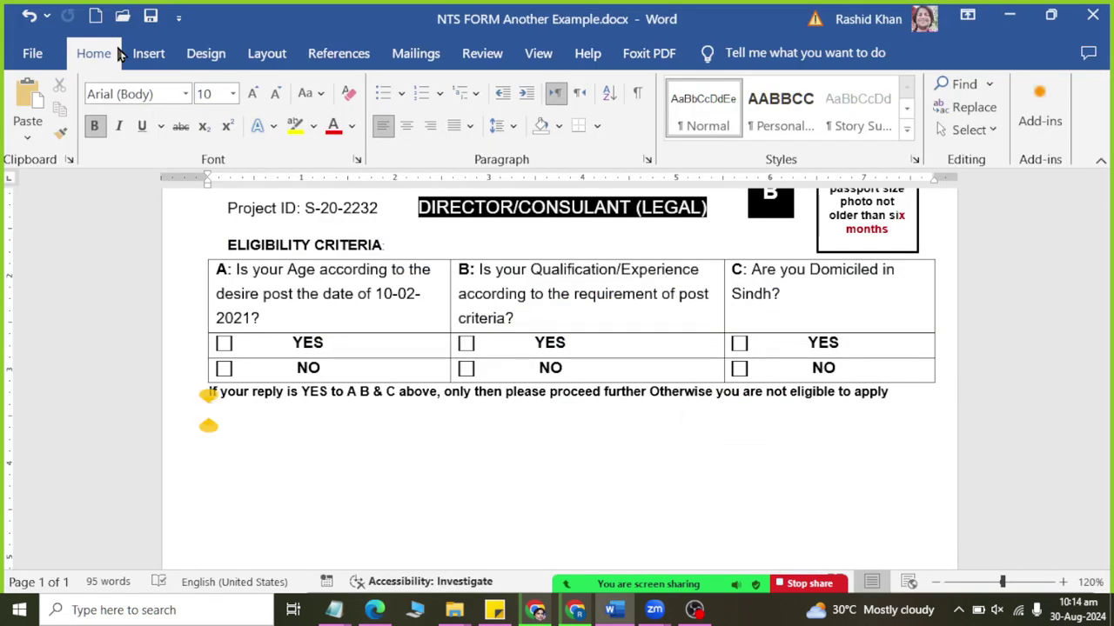
left_click(148, 53)
left_click(143, 139)
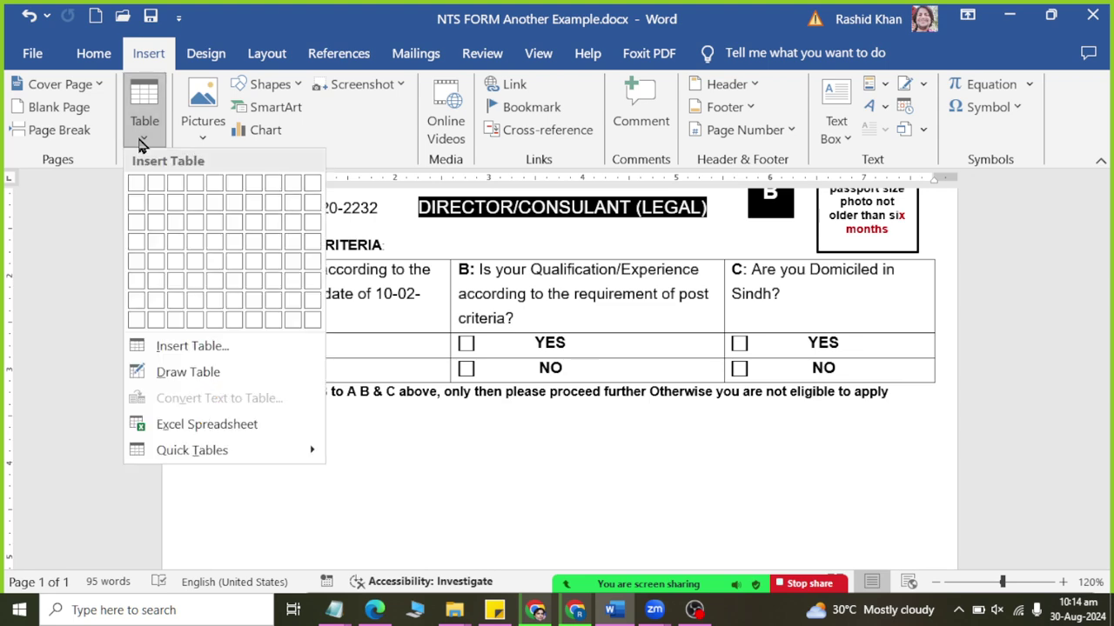
left_click(165, 187)
Add two blank lines in the first cell to make the table row taller.
key("alt+Tab")
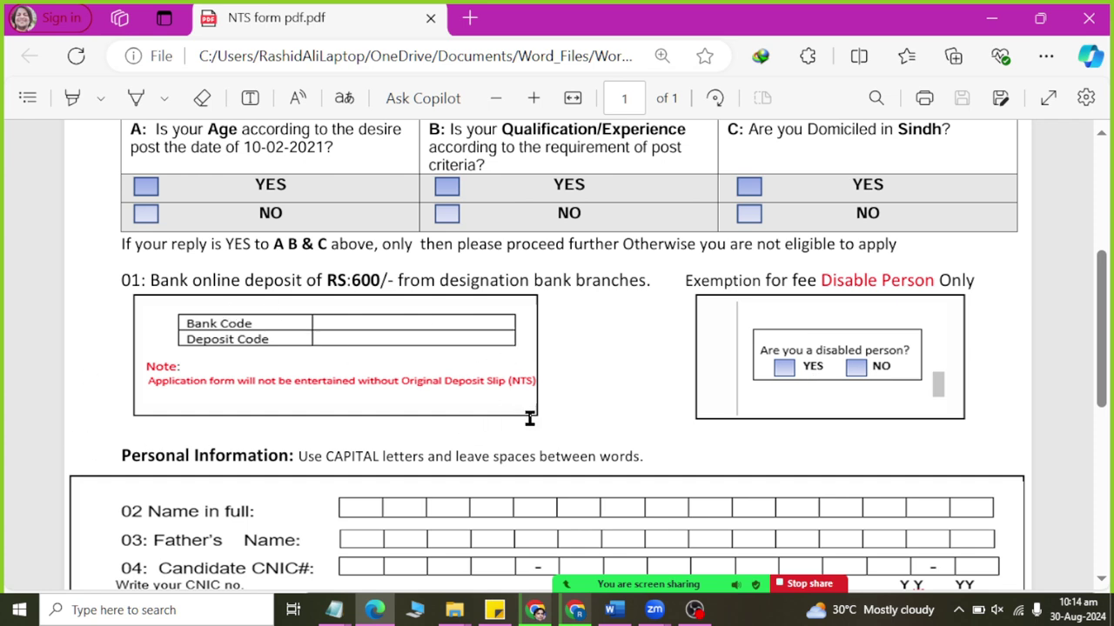
key("alt+Tab")
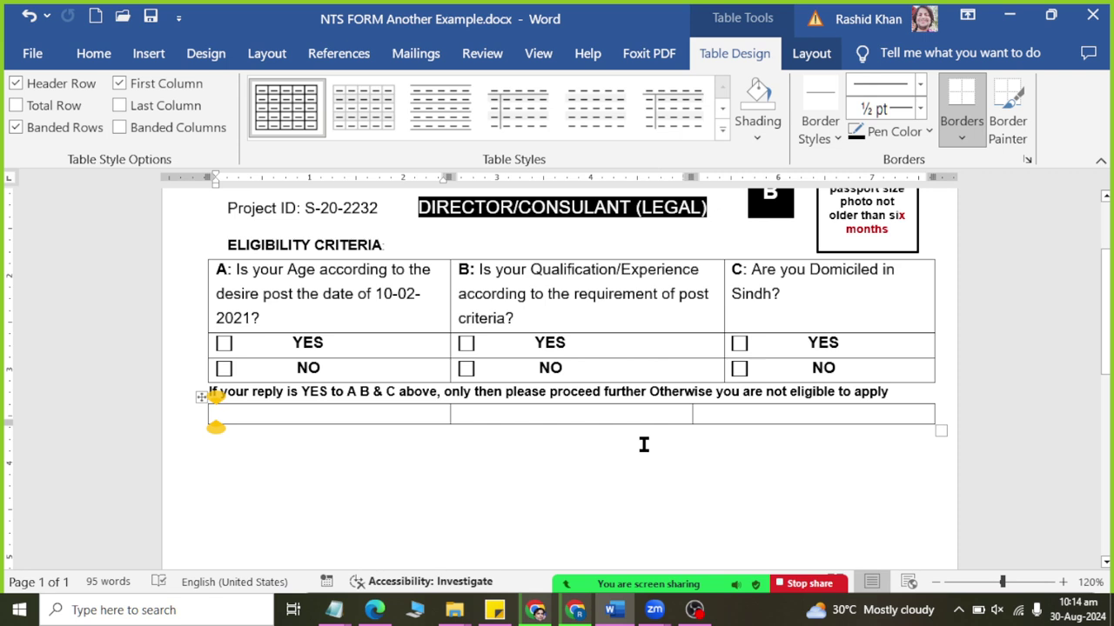
key("Return")
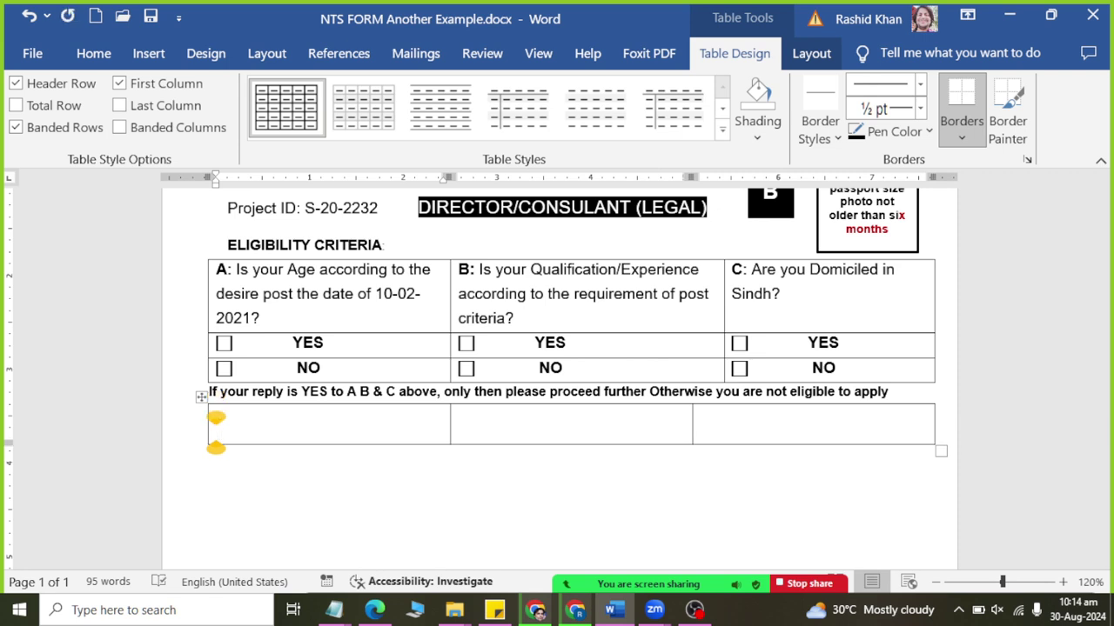
key("Return")
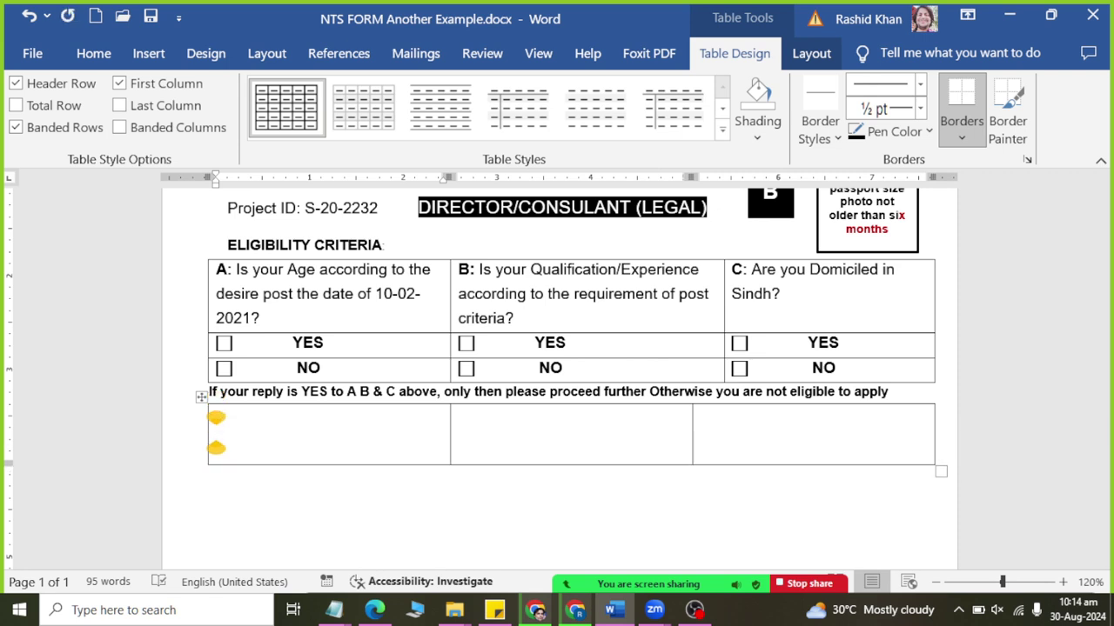
key("alt+Tab")
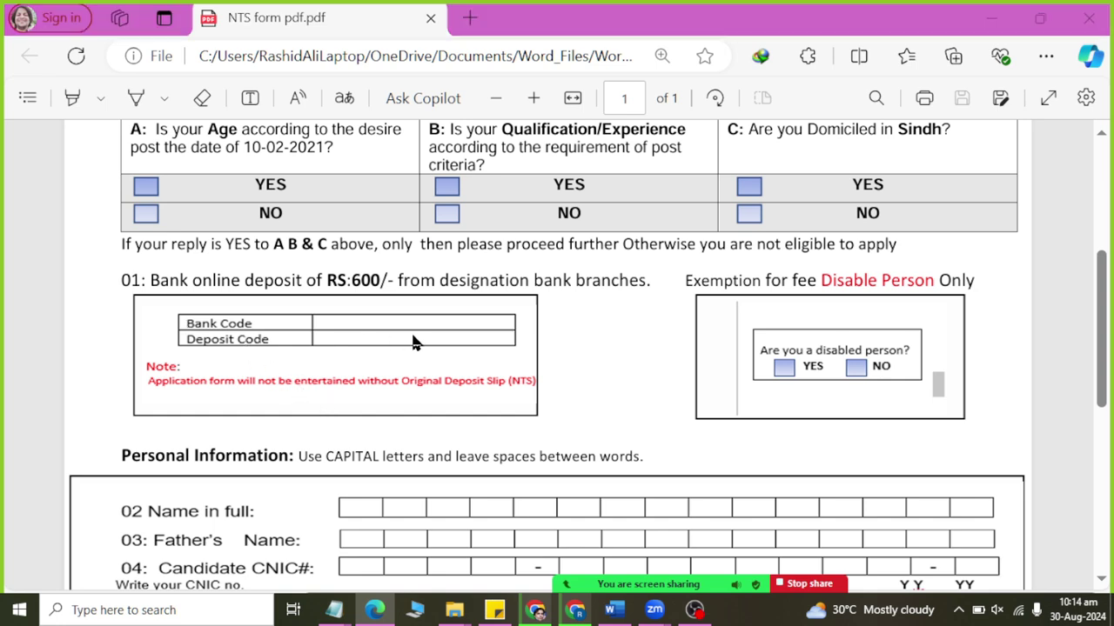
key("alt+Tab")
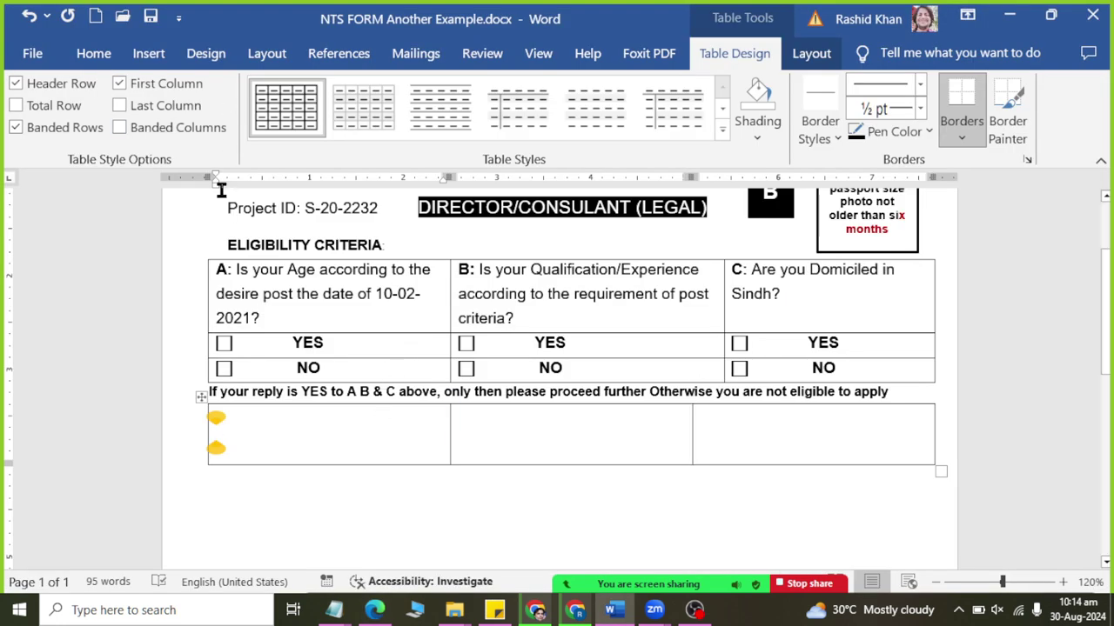
left_click(147, 58)
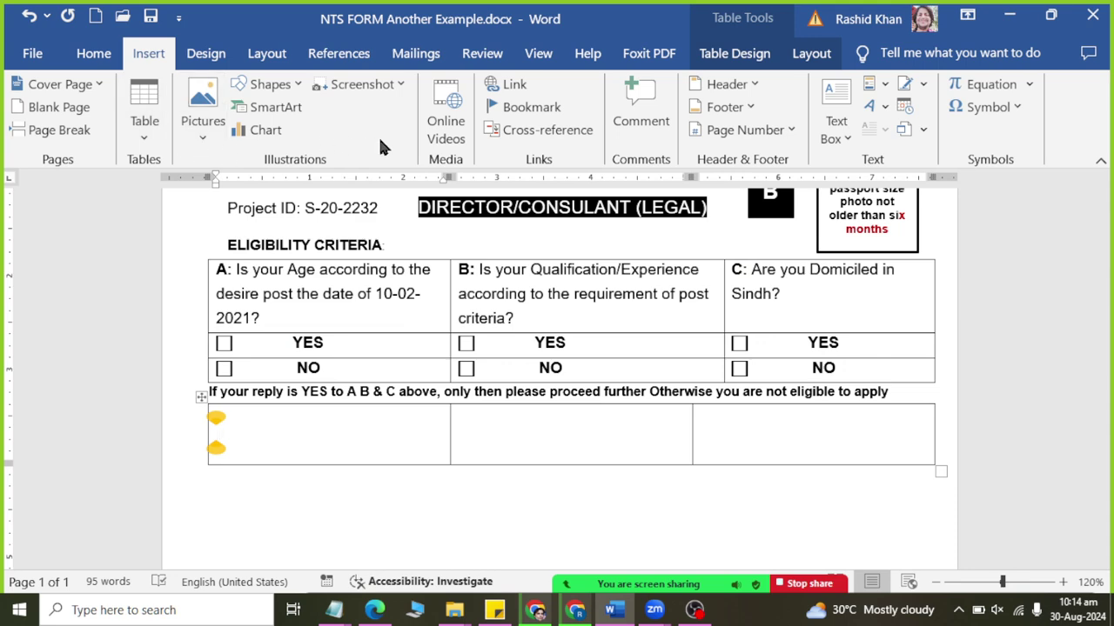
Nest a 2x2 table in the first cell and type 'Bank Code' in its top-left cell.
left_click(145, 141)
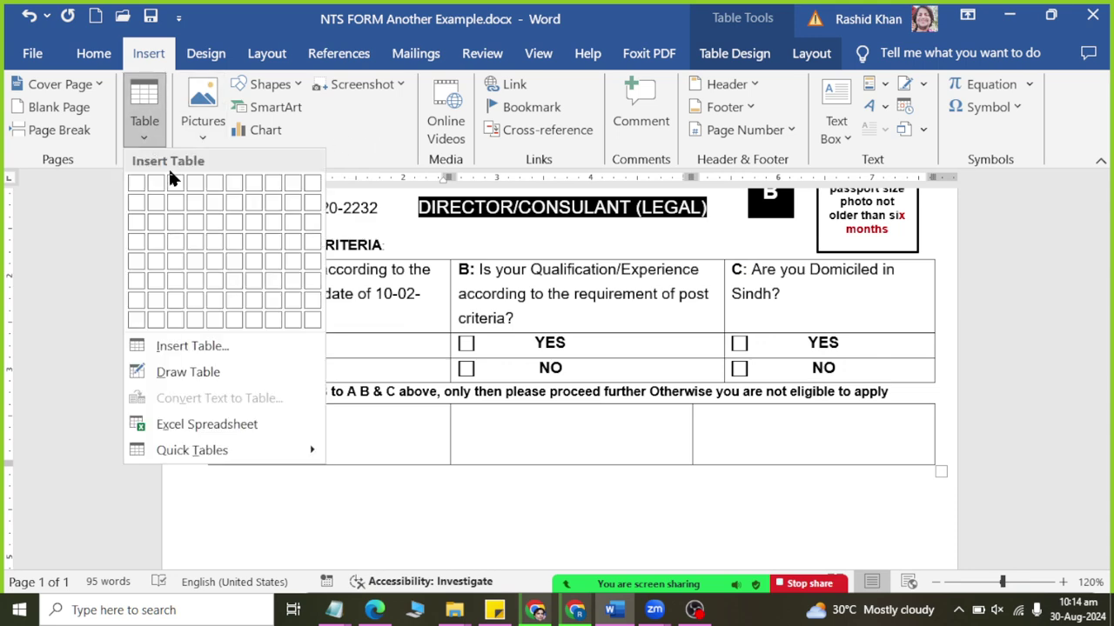
left_click(151, 198)
key("alt+Tab")
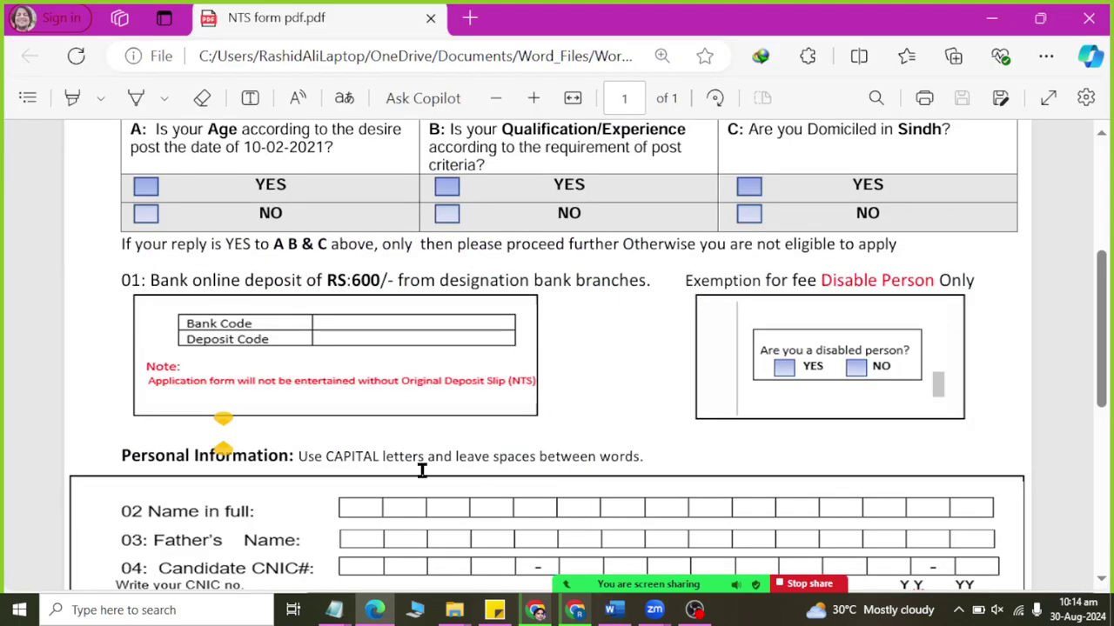
key("alt+Tab")
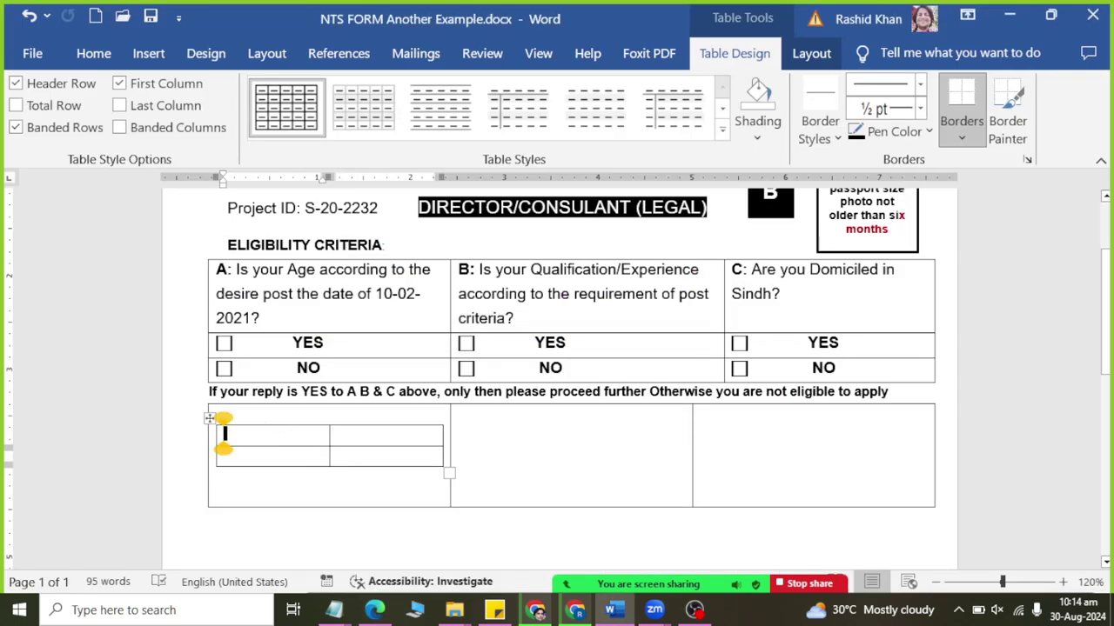
key("alt+Tab")
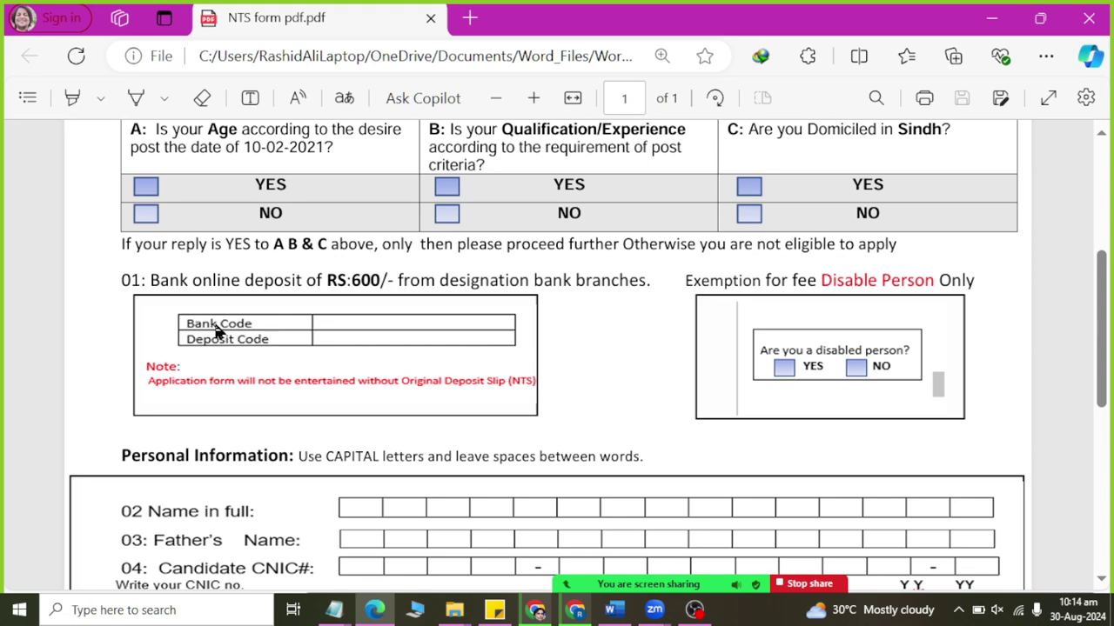
key("alt+Tab")
type("Ba")
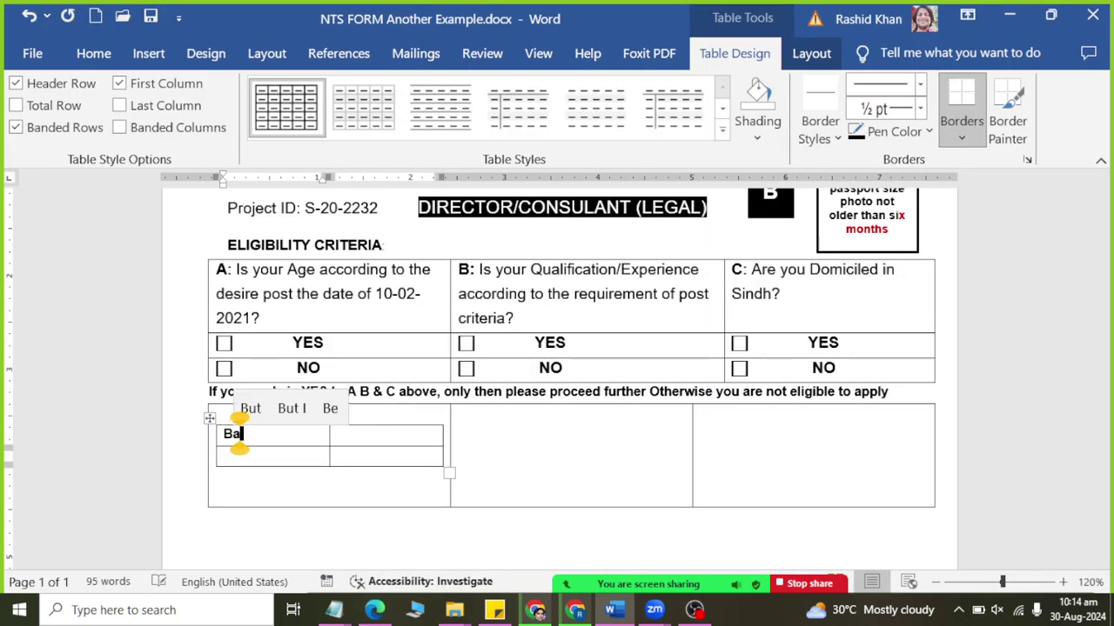
type("nk Code")
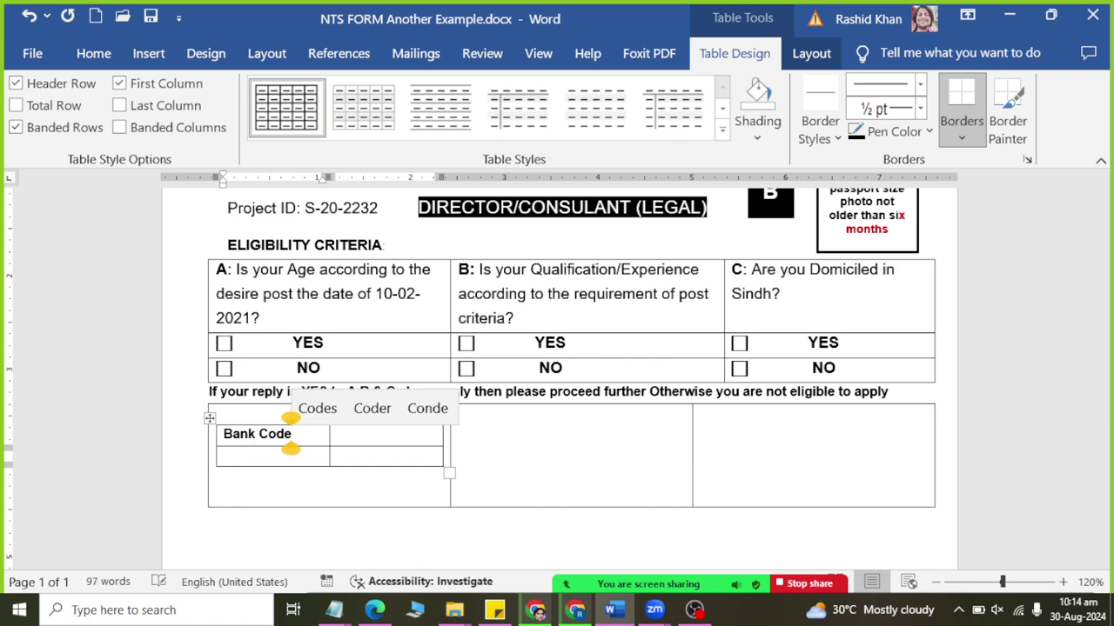
left_click(213, 411)
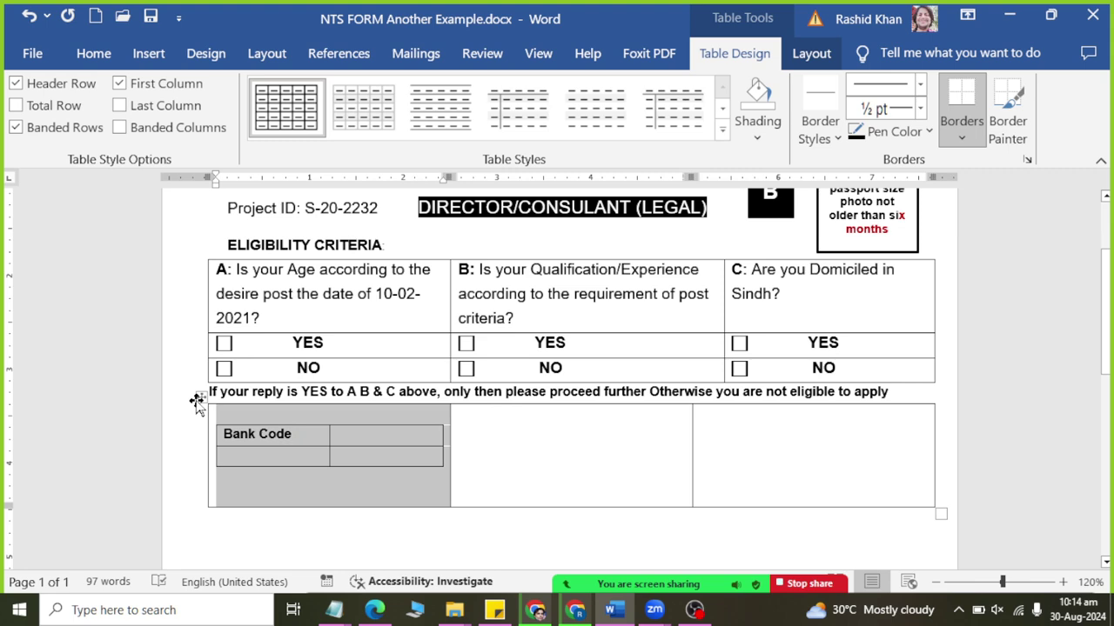
Unbold the table text and type 'Deposit Code' in the cell below Bank Code.
left_click(197, 403)
left_click(91, 63)
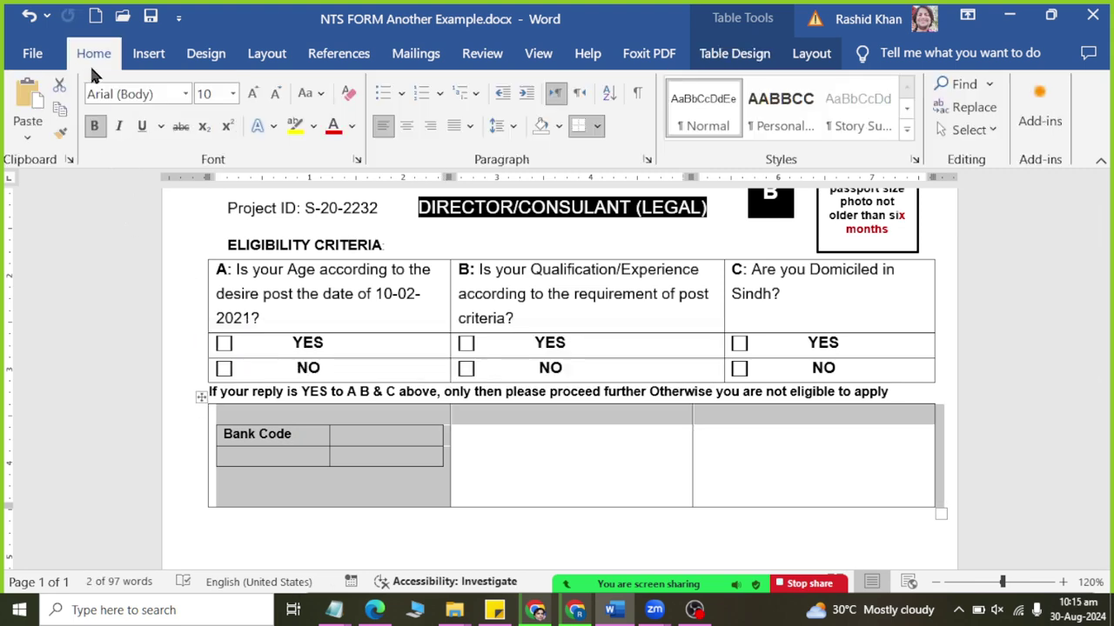
left_click(94, 125)
left_click(330, 495)
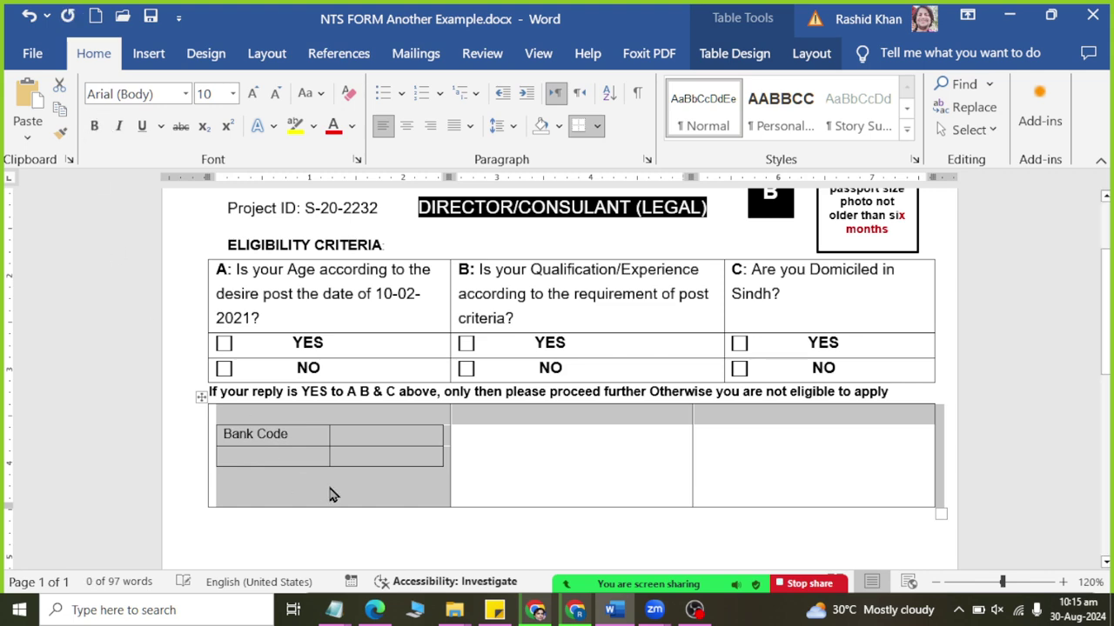
left_click(318, 435)
left_click(298, 453)
key("alt+Tab")
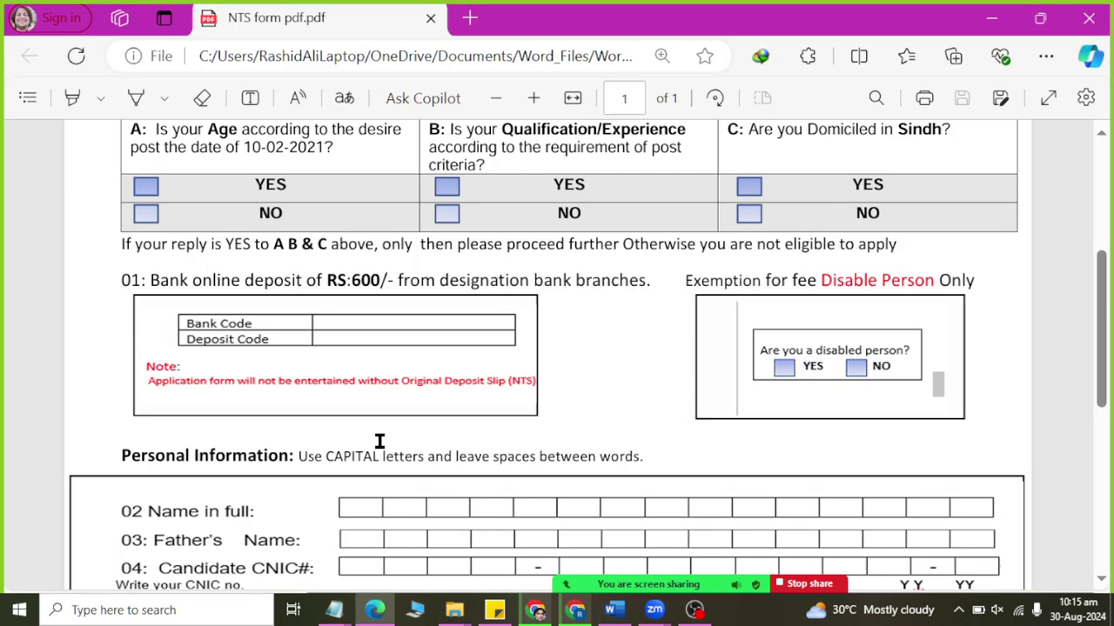
key("alt+Tab")
type("Deposit")
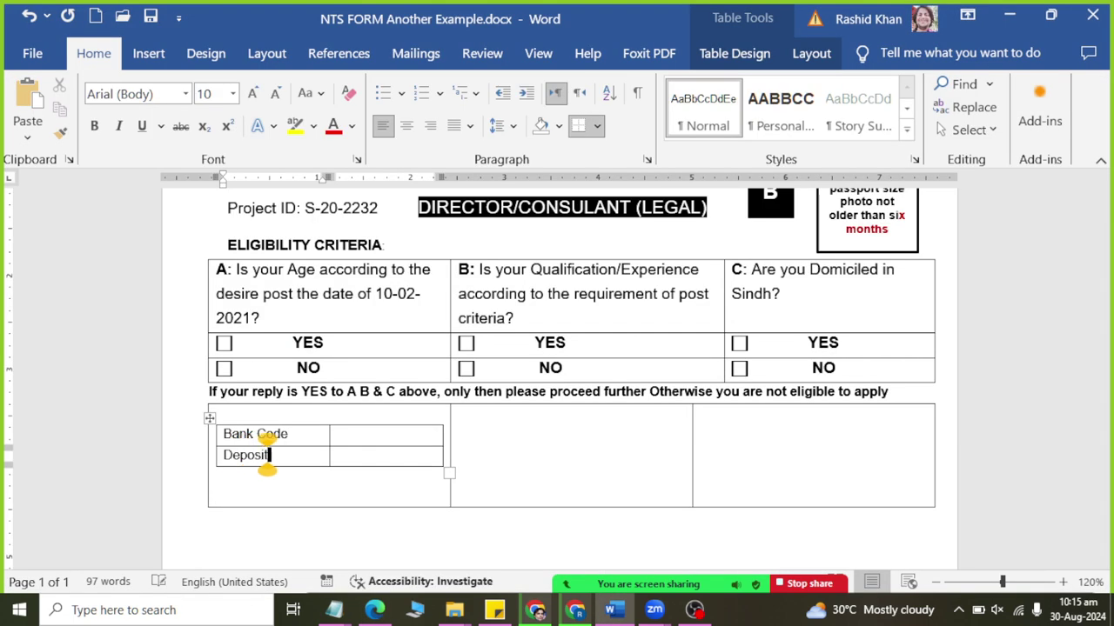
type(" Code")
left_click(338, 454)
key("alt+Tab")
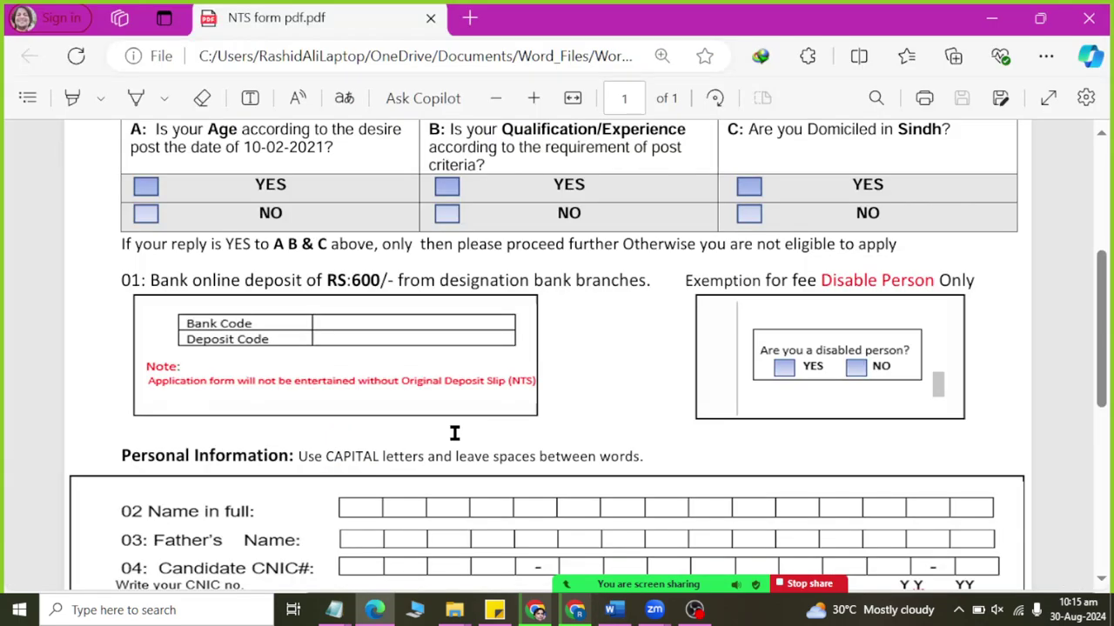
key("alt+Tab")
key("alt+Tab")
key("alt+Tab")
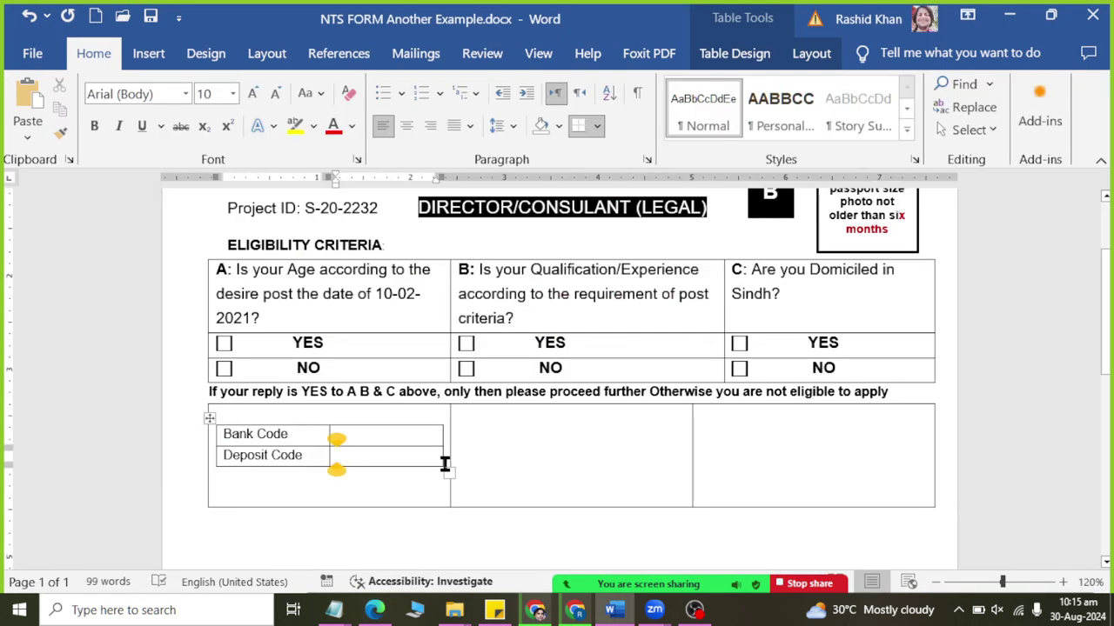
Type 'Note' on the empty line below the small bank code table.
left_click(445, 454)
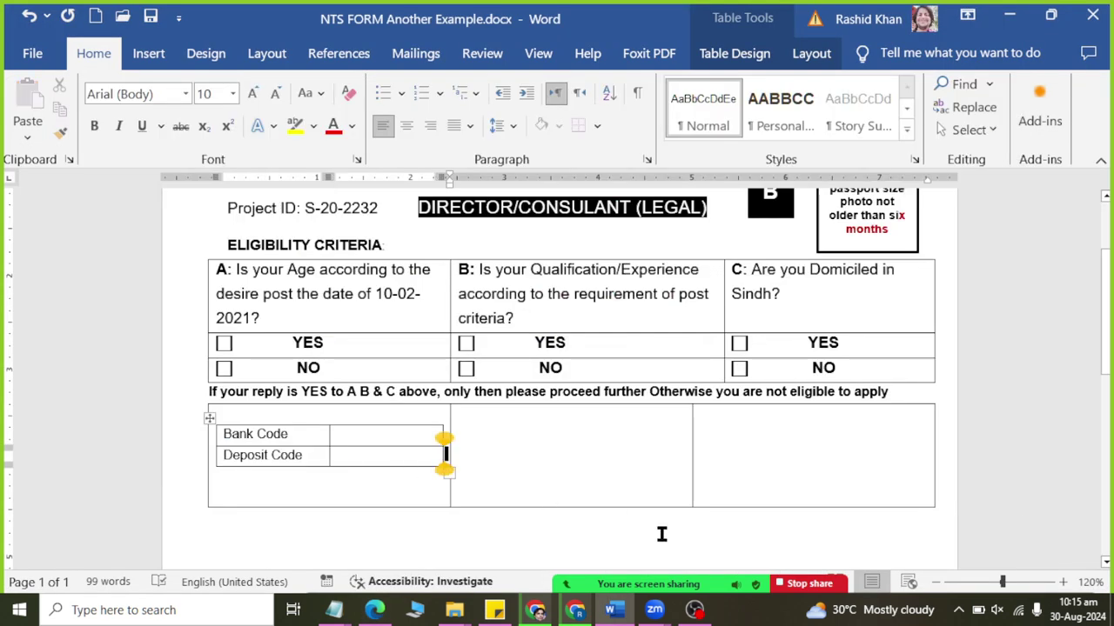
key("Down")
type("Note")
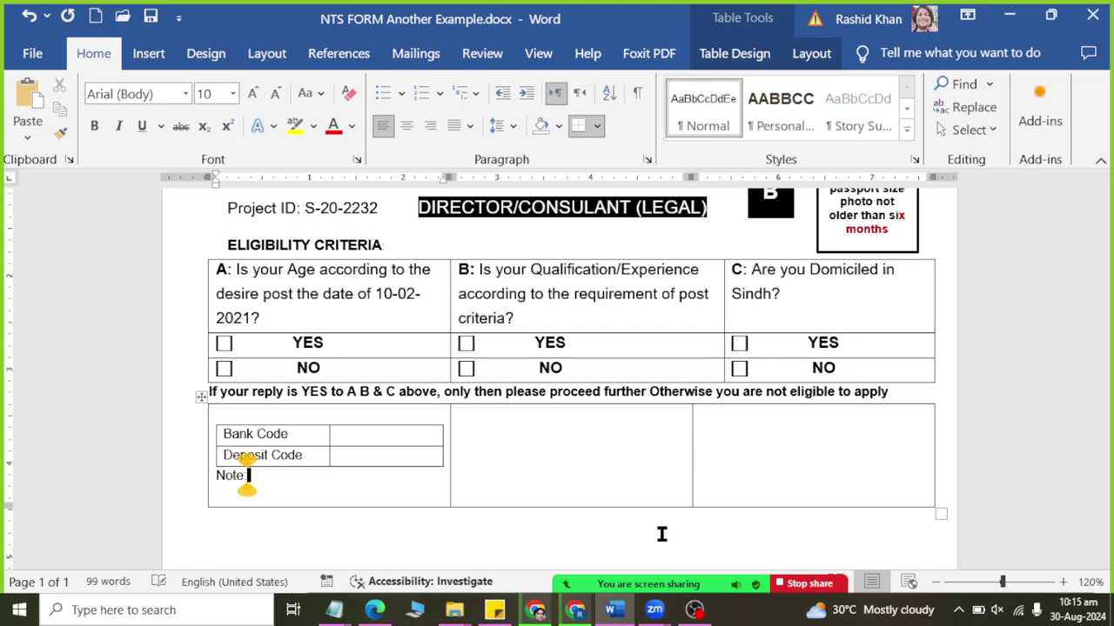
key("alt+Tab")
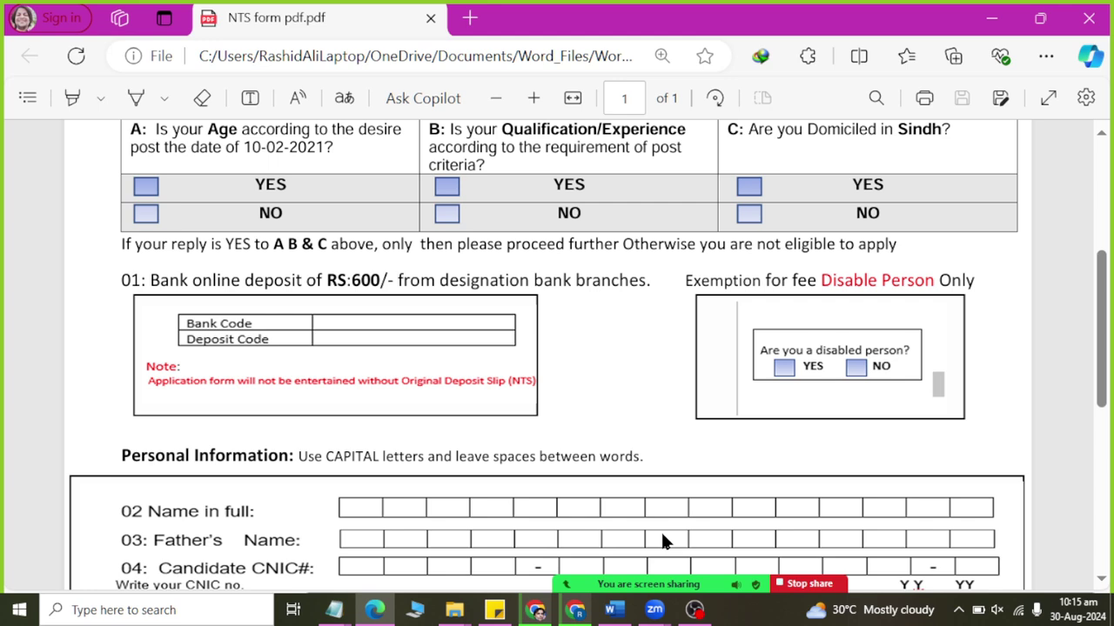
key("alt+Tab")
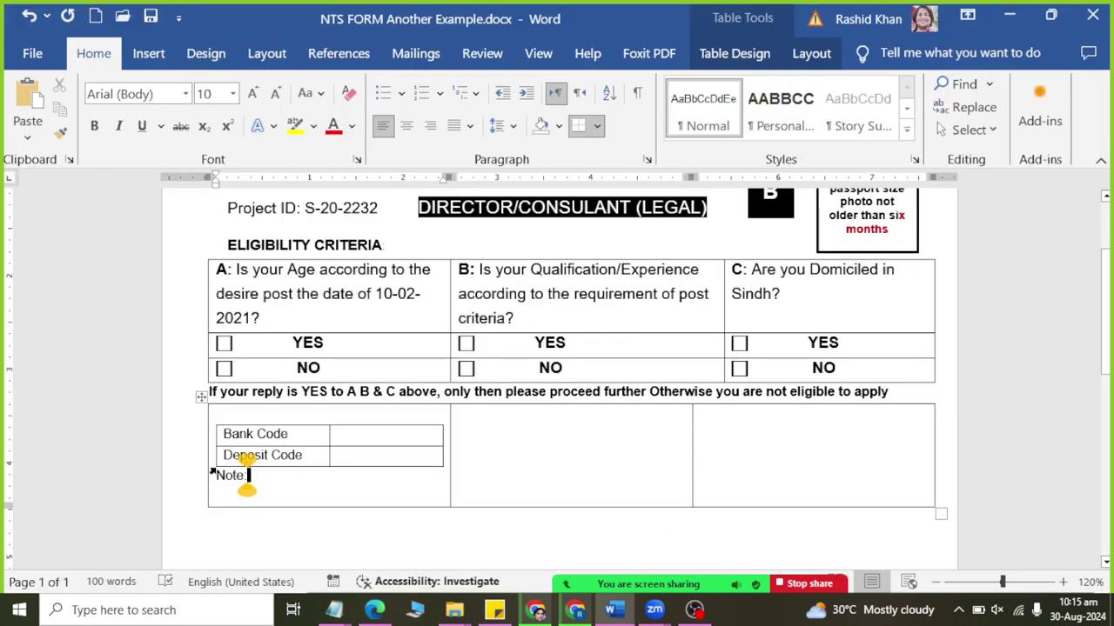
Shrink the 'Note:' label to font size 9.
right_click(223, 455)
key("Escape")
scroll(262, 423, "down", 2)
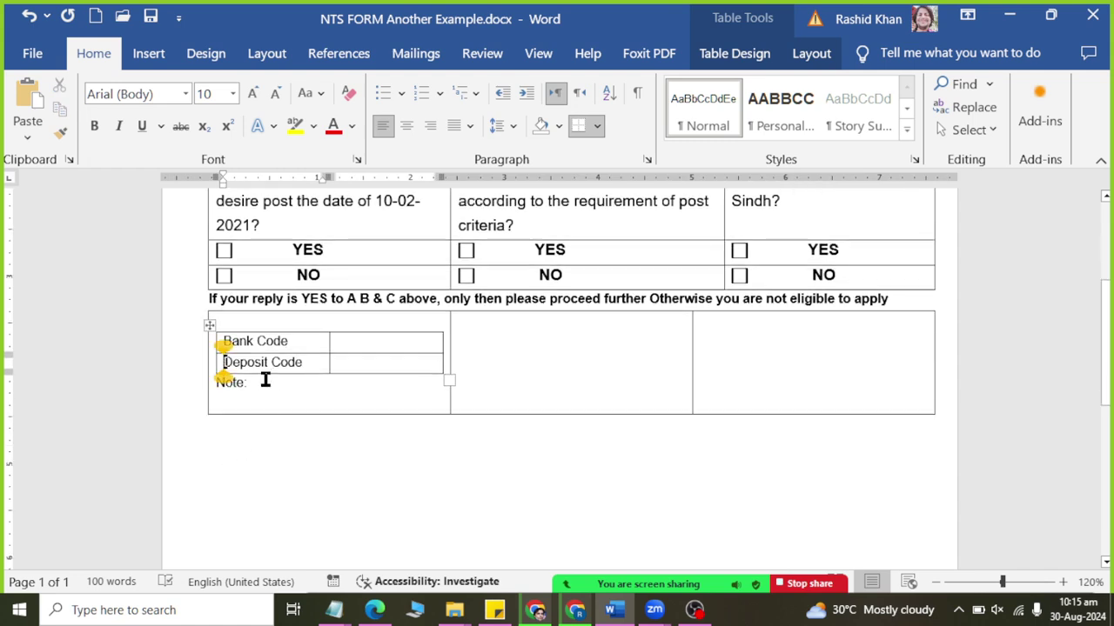
left_click_drag(266, 380, 217, 383)
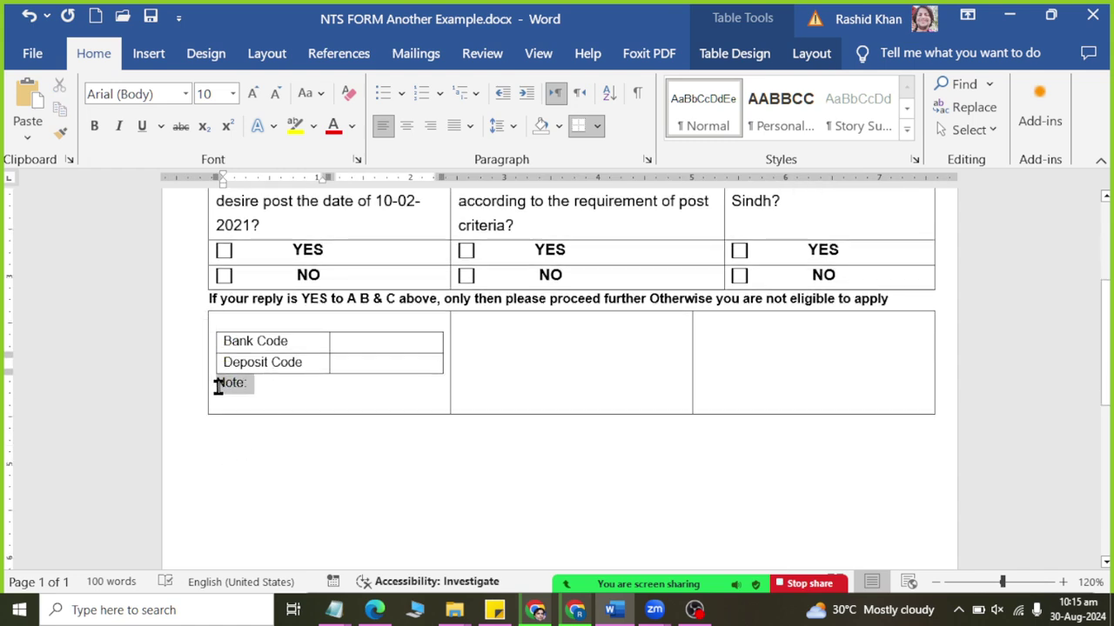
left_click(276, 93)
left_click(243, 394)
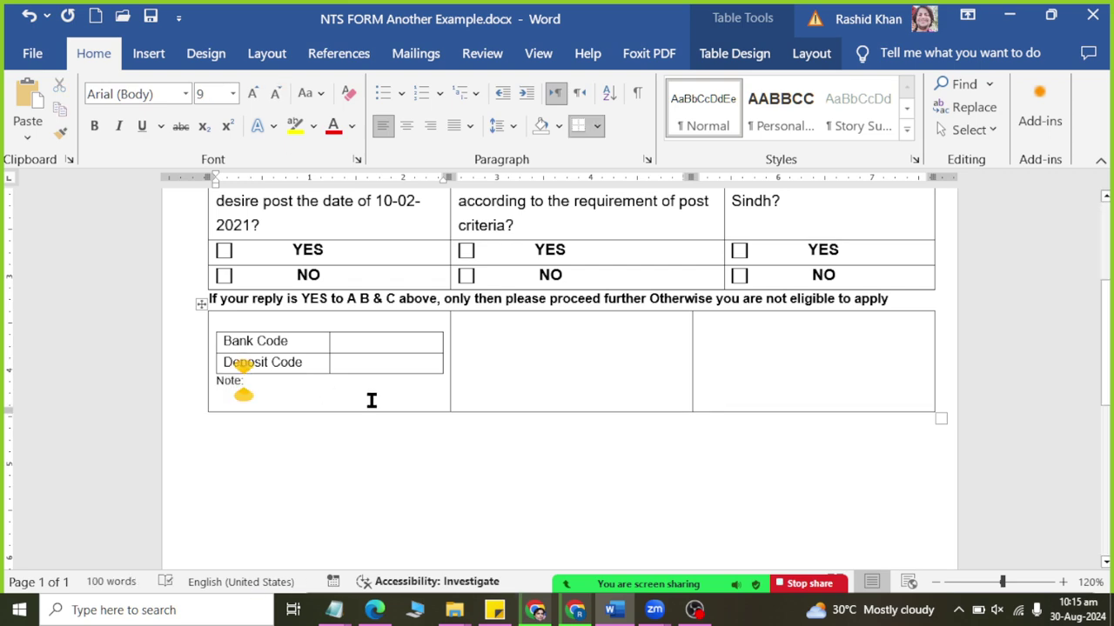
Type 'Application form will not be entertained without original deposit slip (NTS)' under the label.
key("alt+Tab")
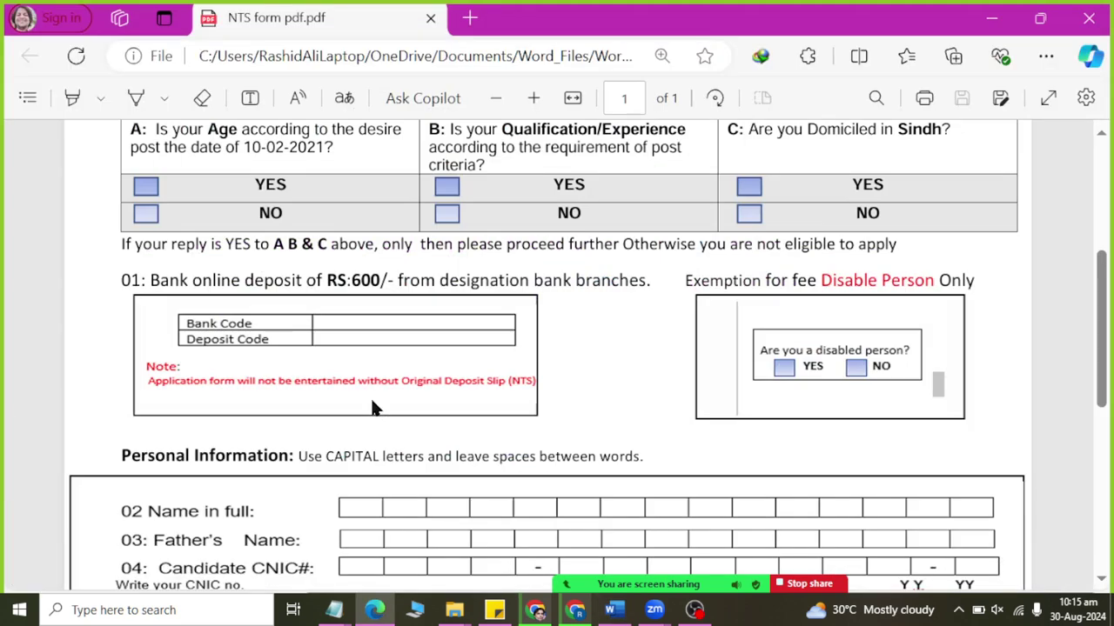
key("alt+Tab")
type("Appl")
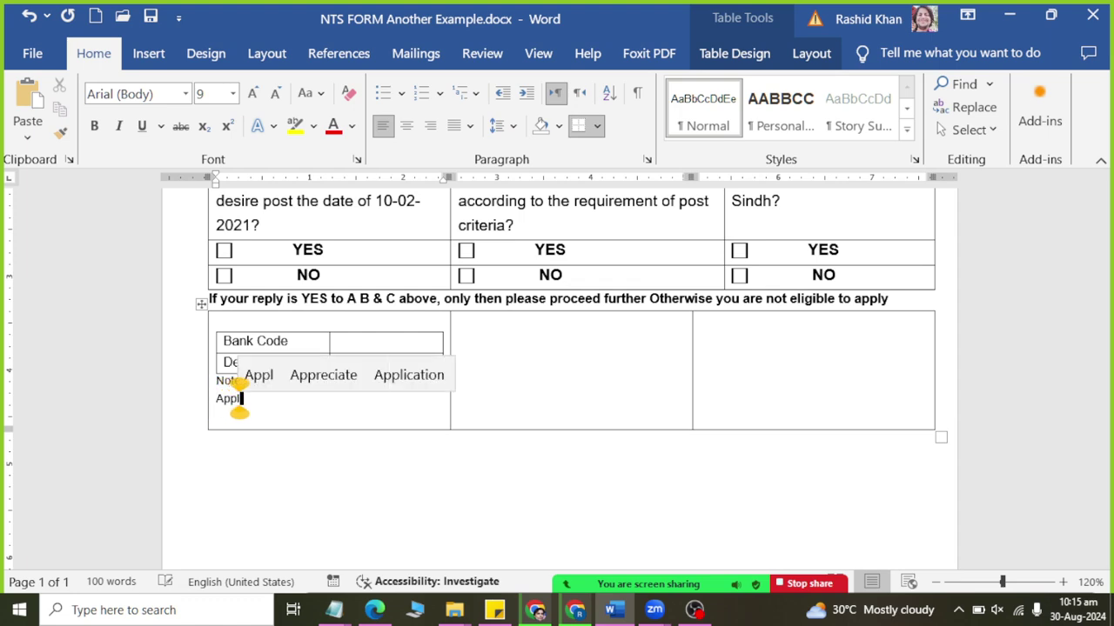
type("ication form ")
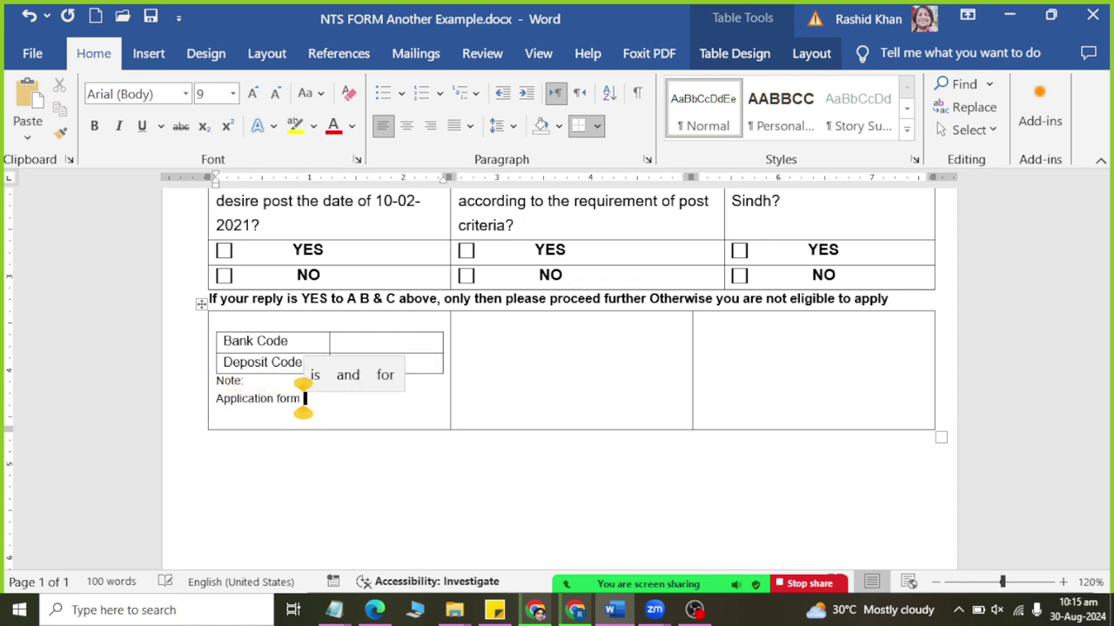
type("will no")
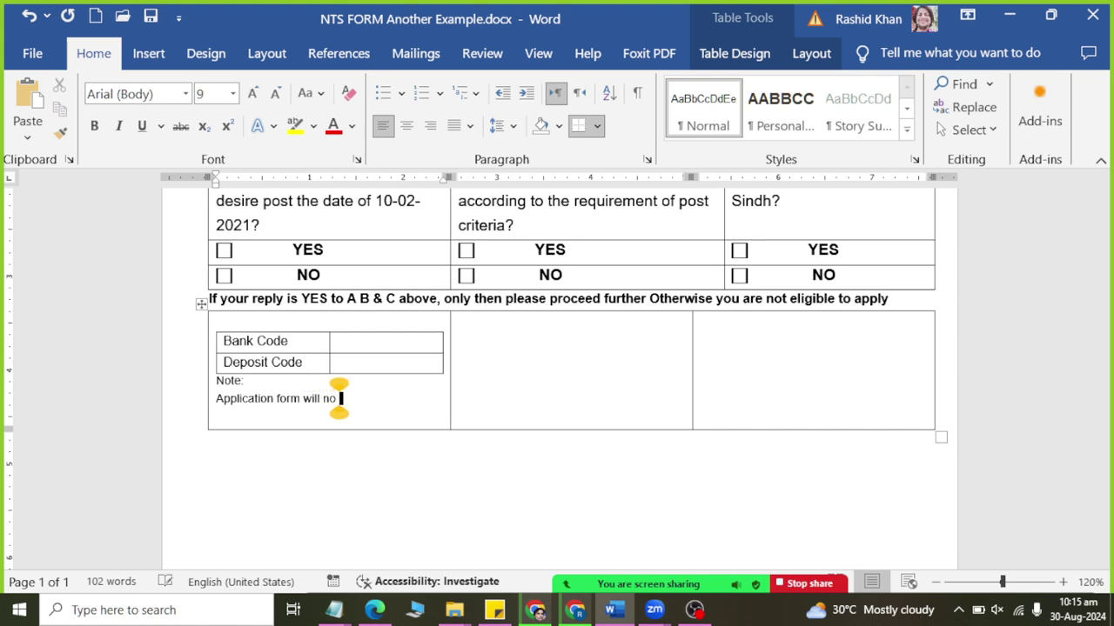
type("t be enter")
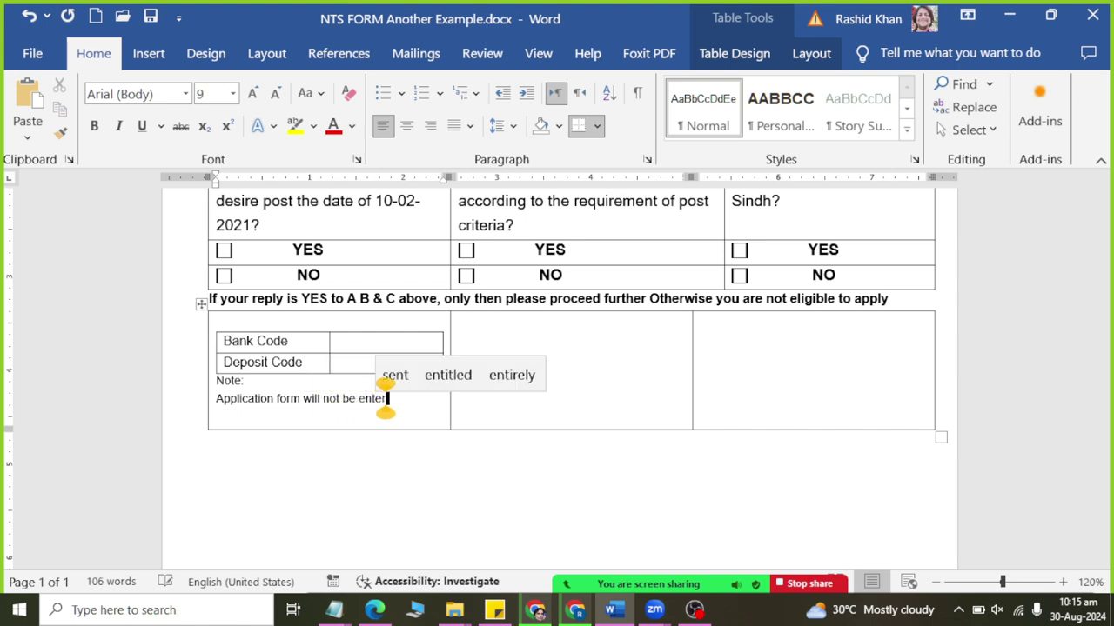
type("tained")
key("alt+Tab")
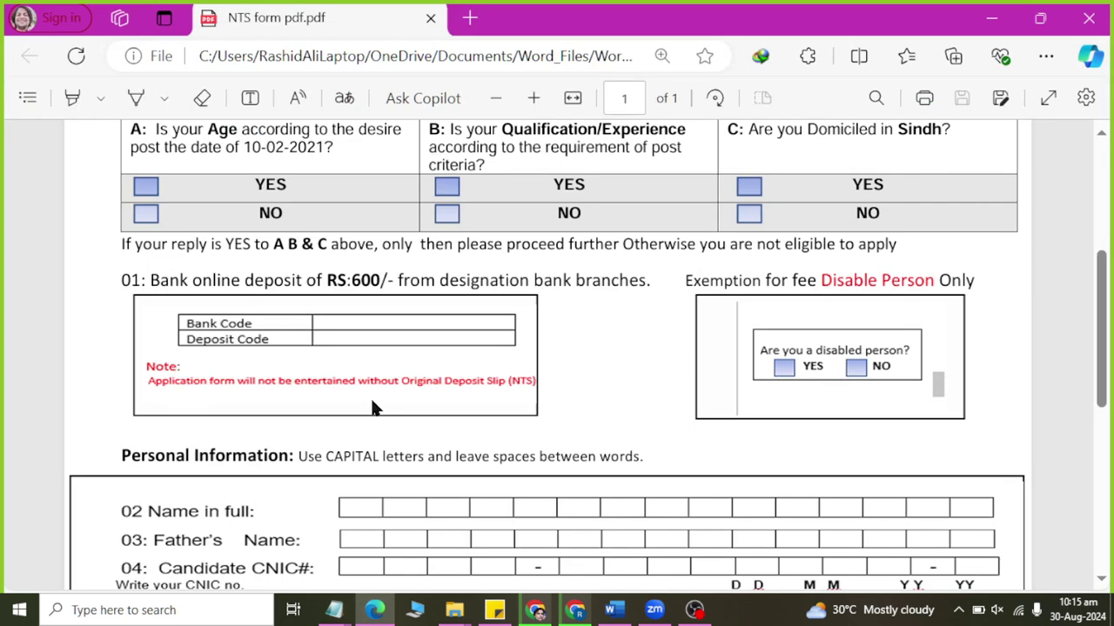
key("alt+Tab")
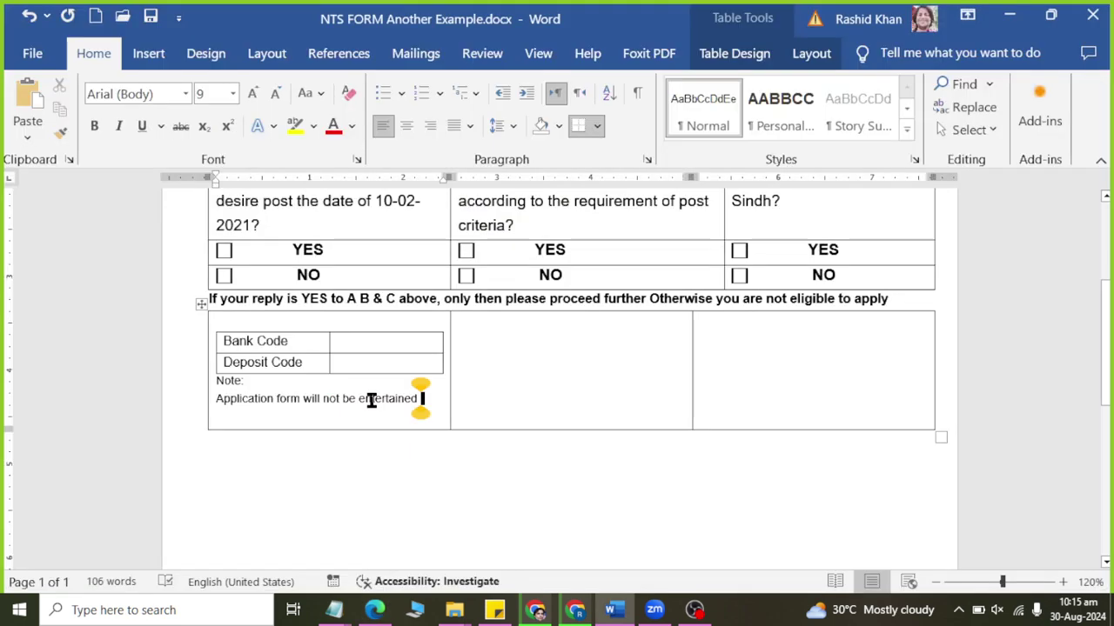
type("without ori")
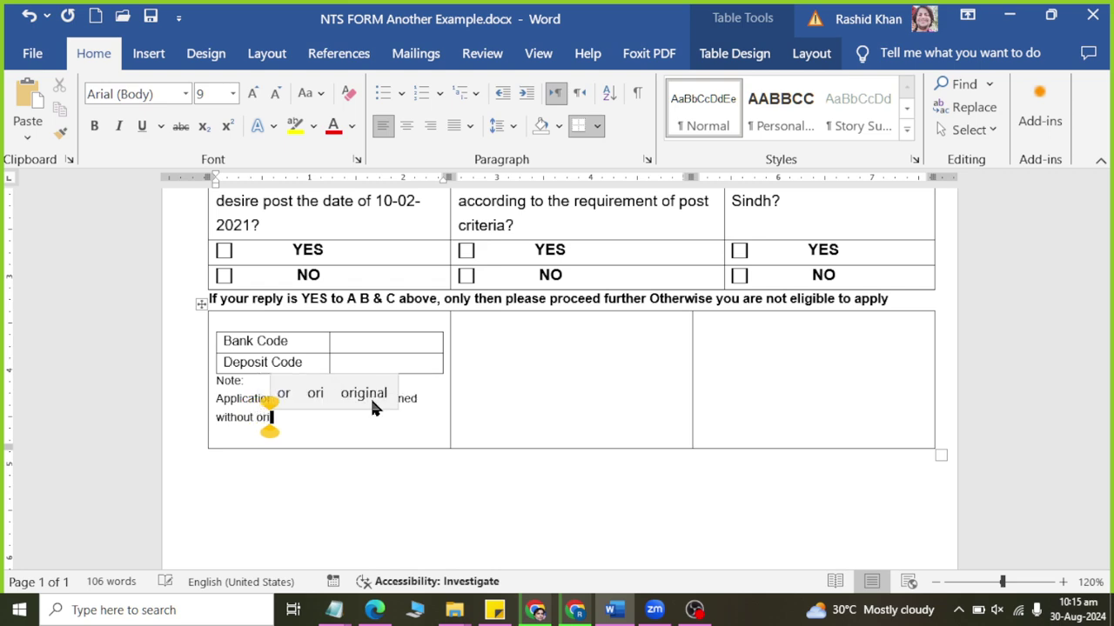
type("ginal")
key("alt+Tab")
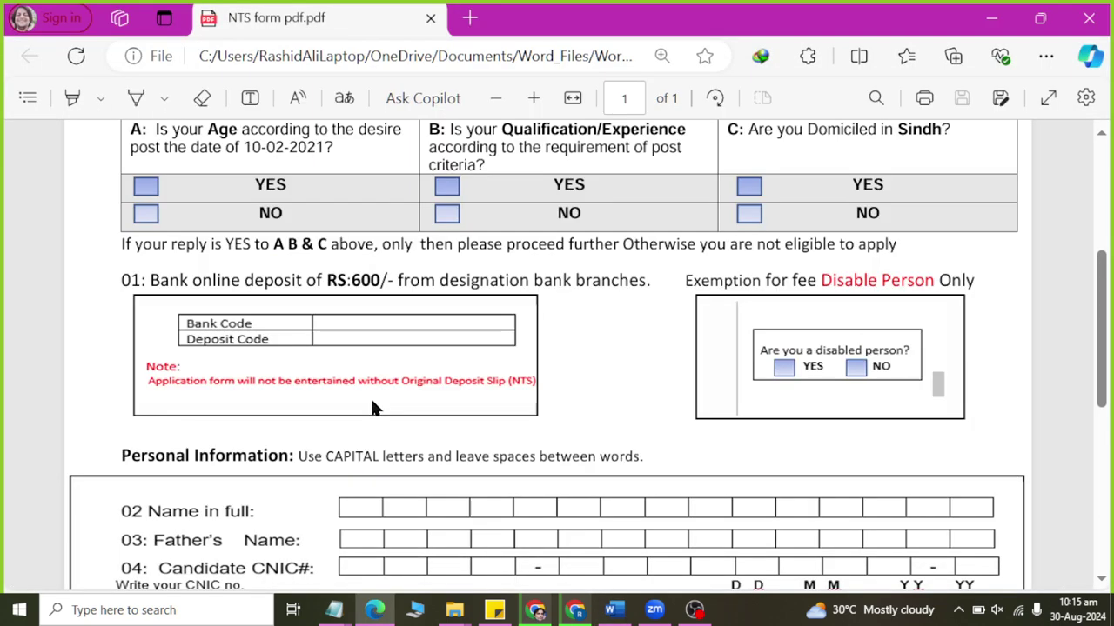
key("alt+Tab")
type("deposit")
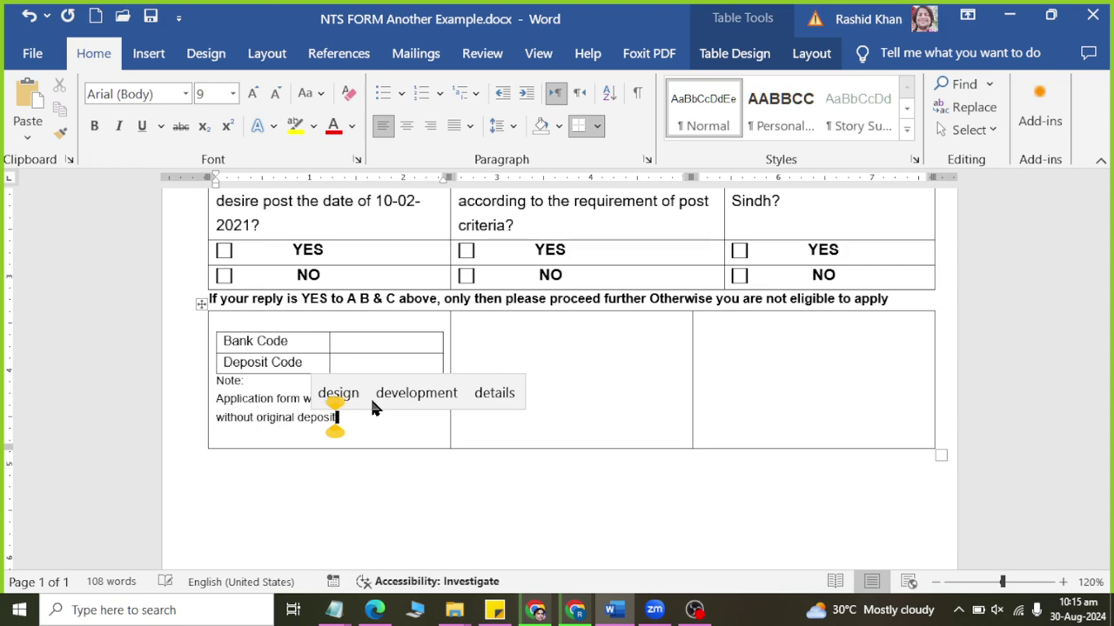
type(" slip")
key("alt+Tab")
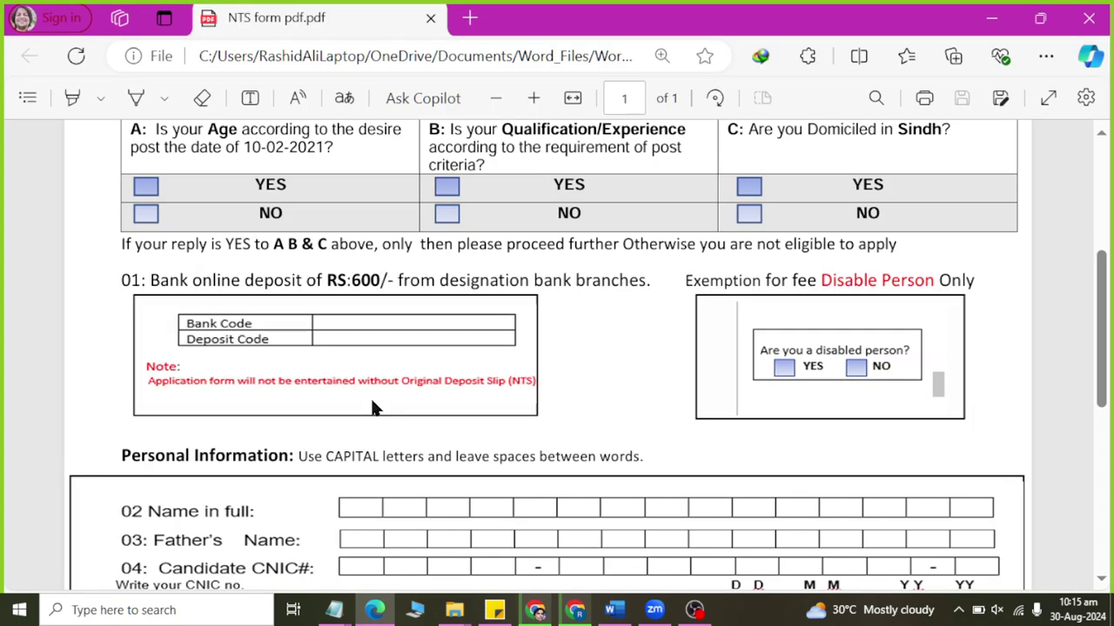
key("alt+Tab")
type("(NTS")
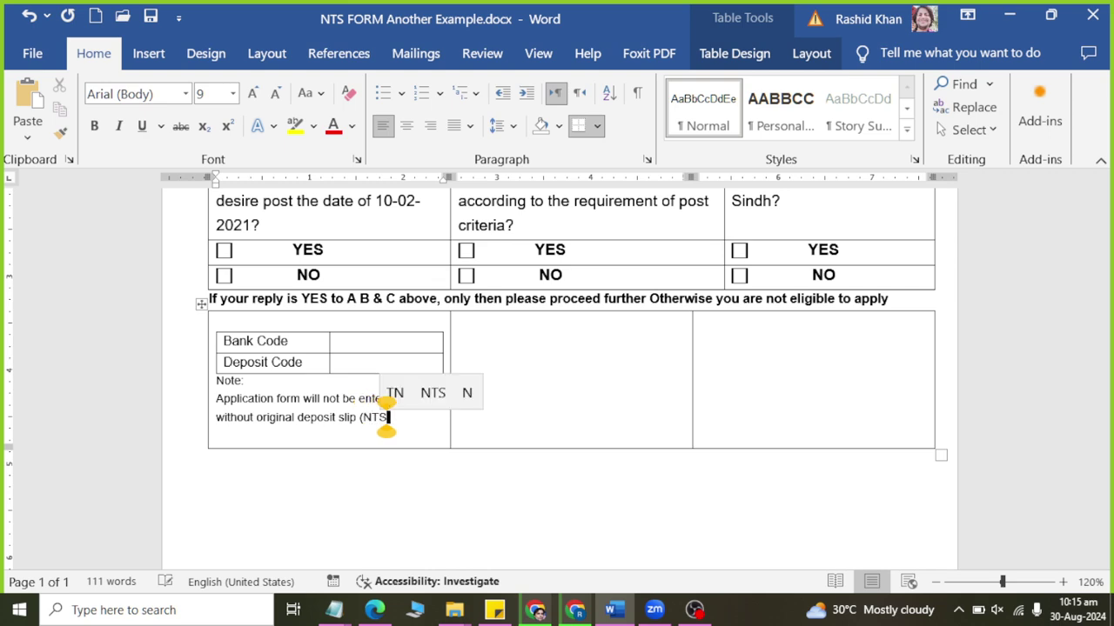
type(")")
key("alt+Tab")
key("alt+Tab")
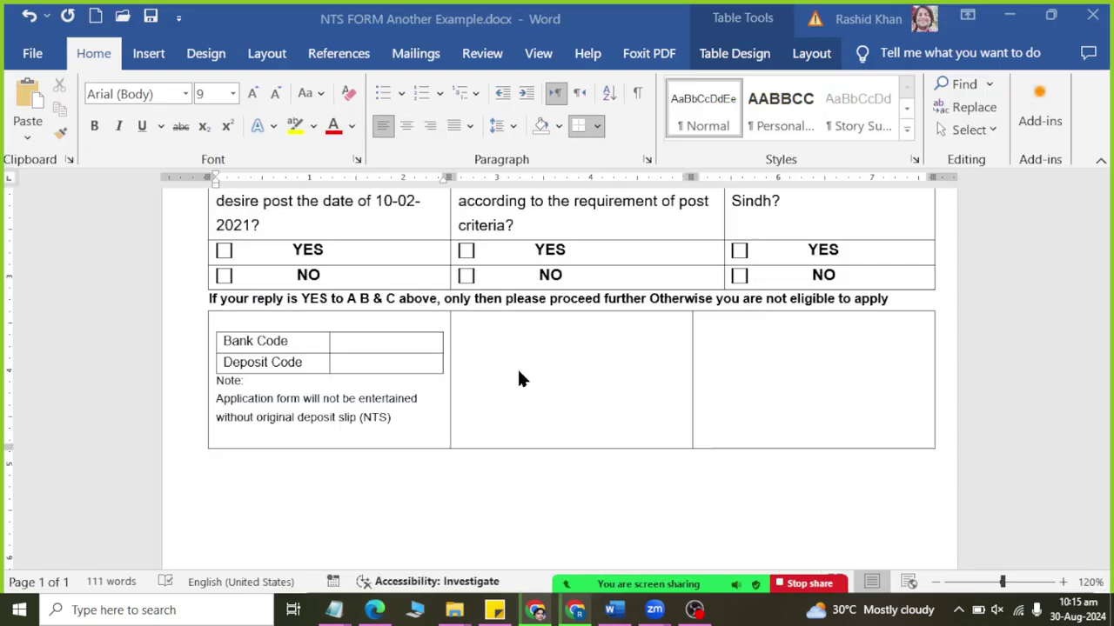
Widen the left column until the deposit-slip note fits on one line, then go to the right-hand cell.
mouse_move(450, 391)
left_click_drag(448, 393, 530, 400)
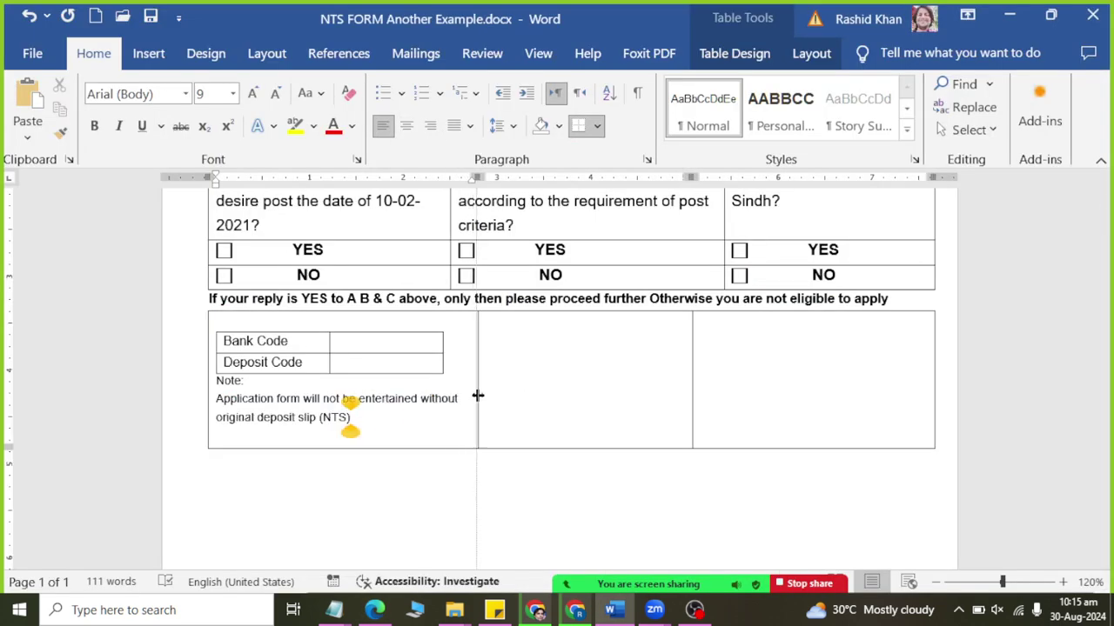
key("alt+Tab")
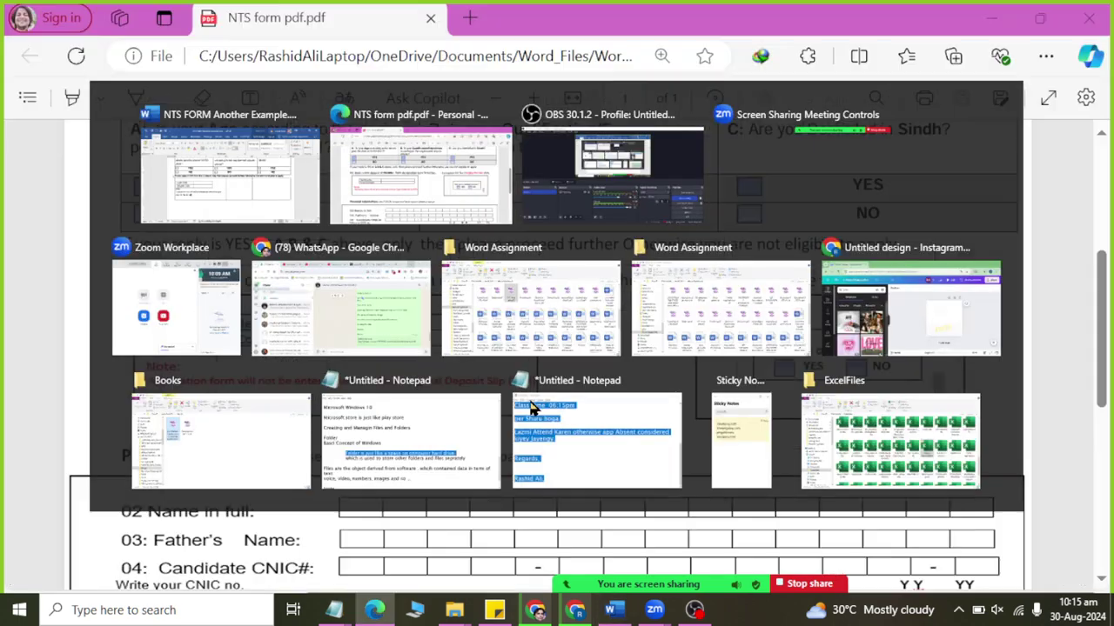
key("alt+Tab")
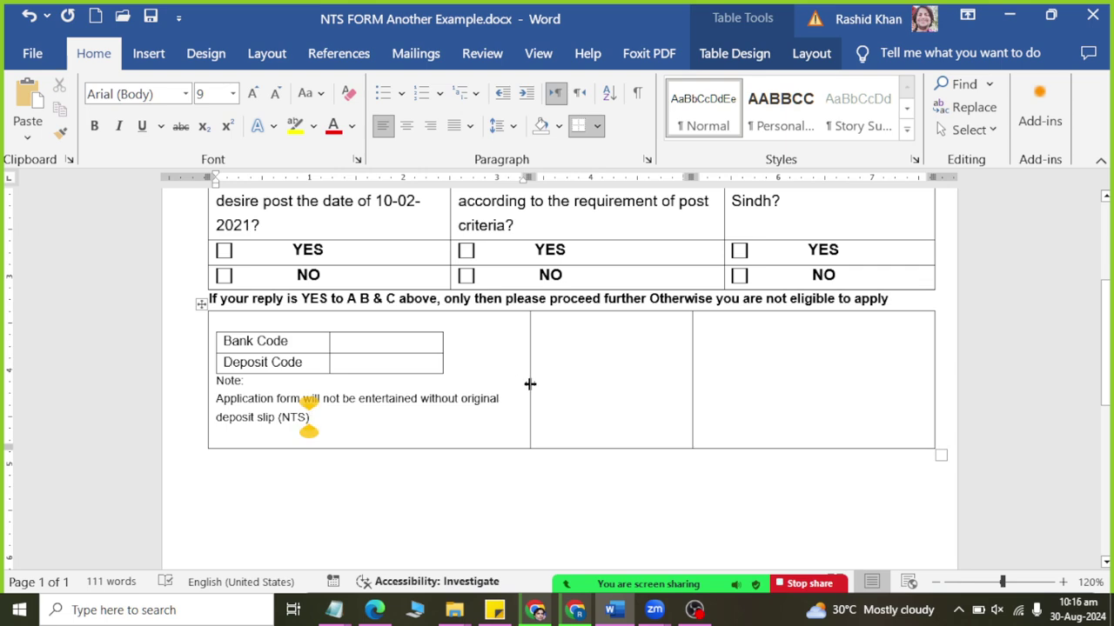
left_click_drag(527, 383, 612, 383)
key("alt+Tab")
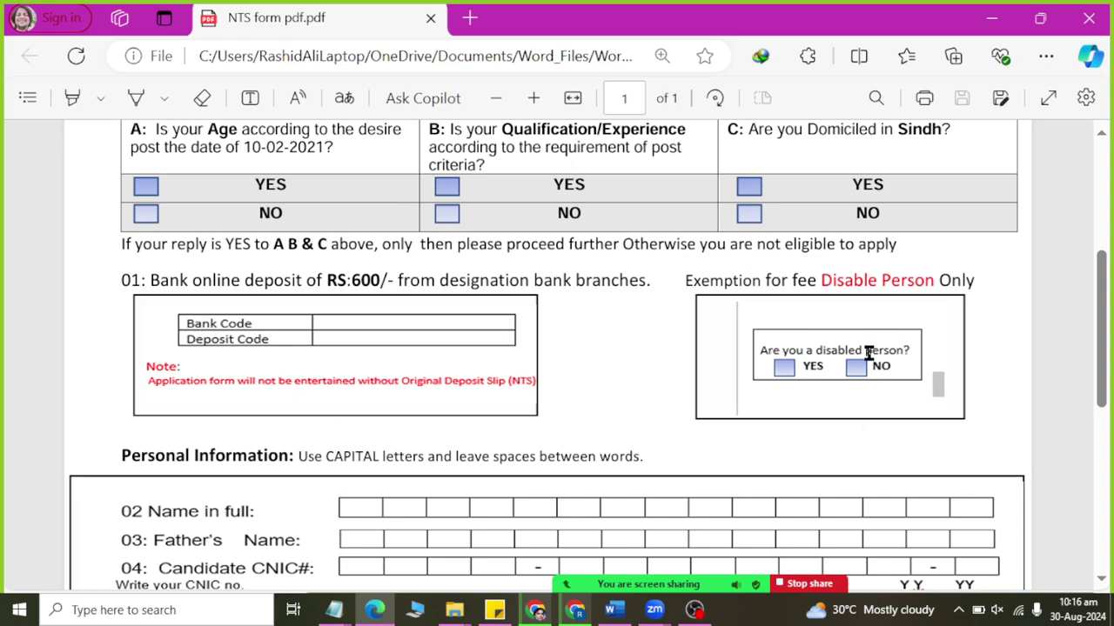
key("alt+Tab")
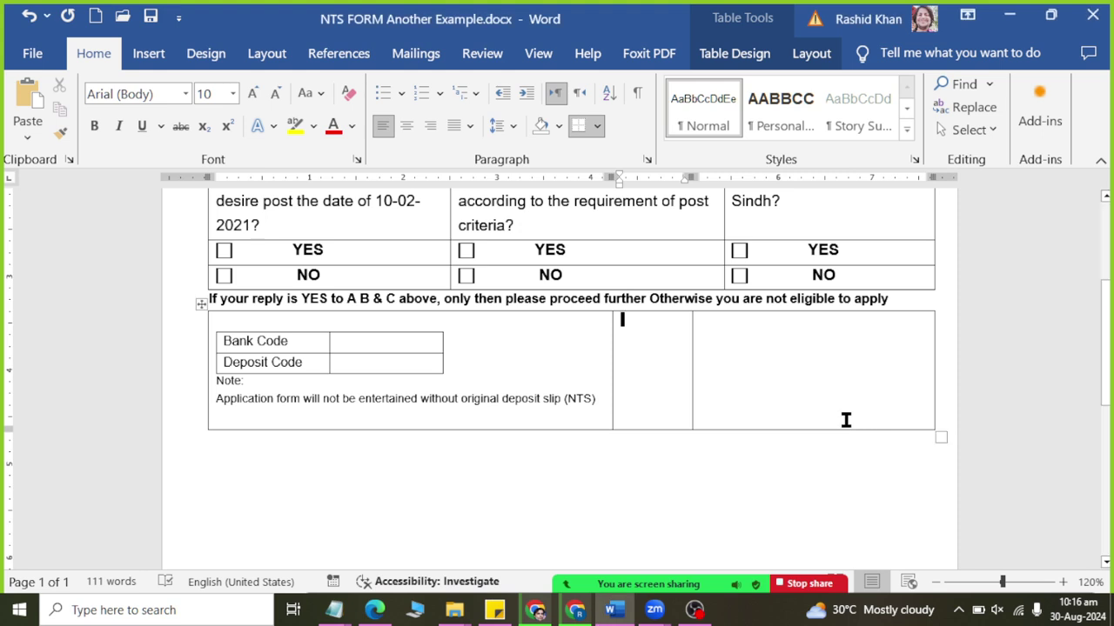
left_click(765, 365)
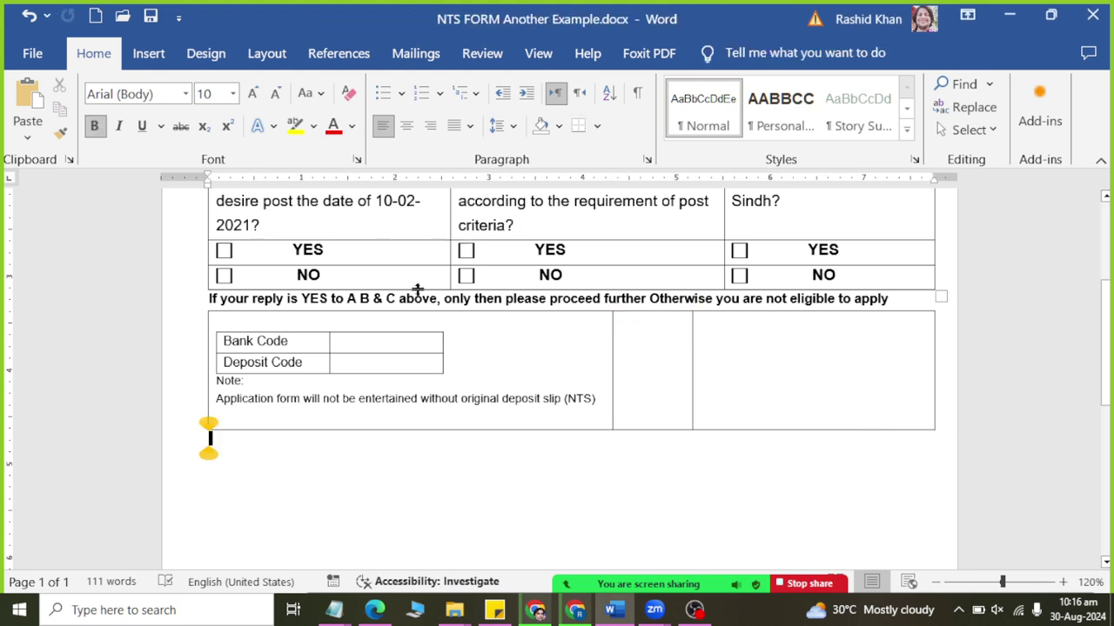
Insert a one-row table on a new line inside the right-hand cell.
key("Return")
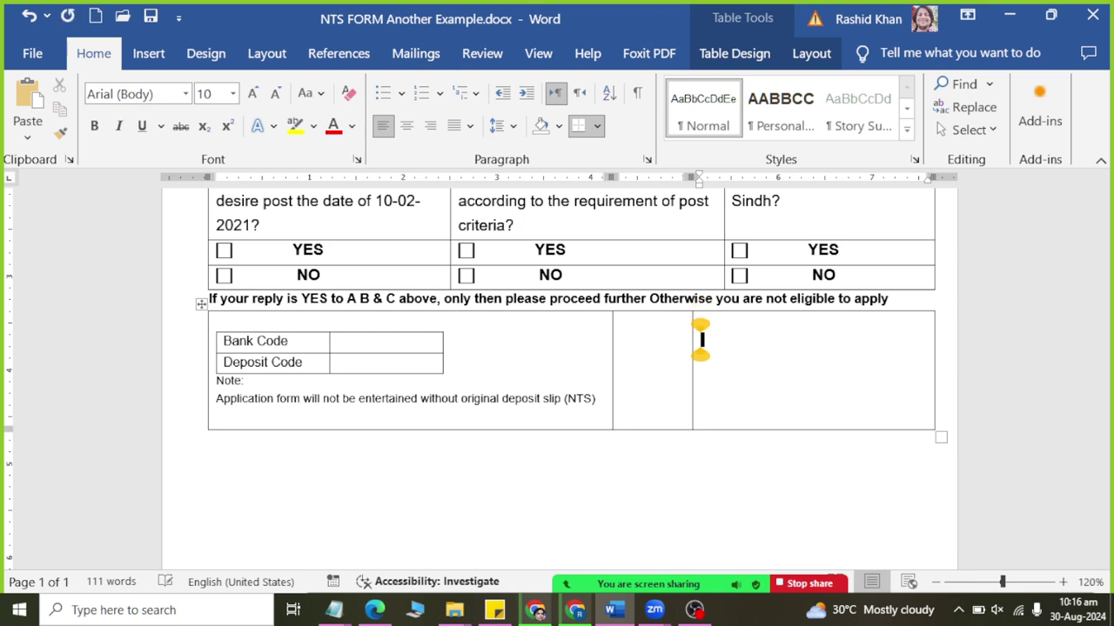
left_click(149, 58)
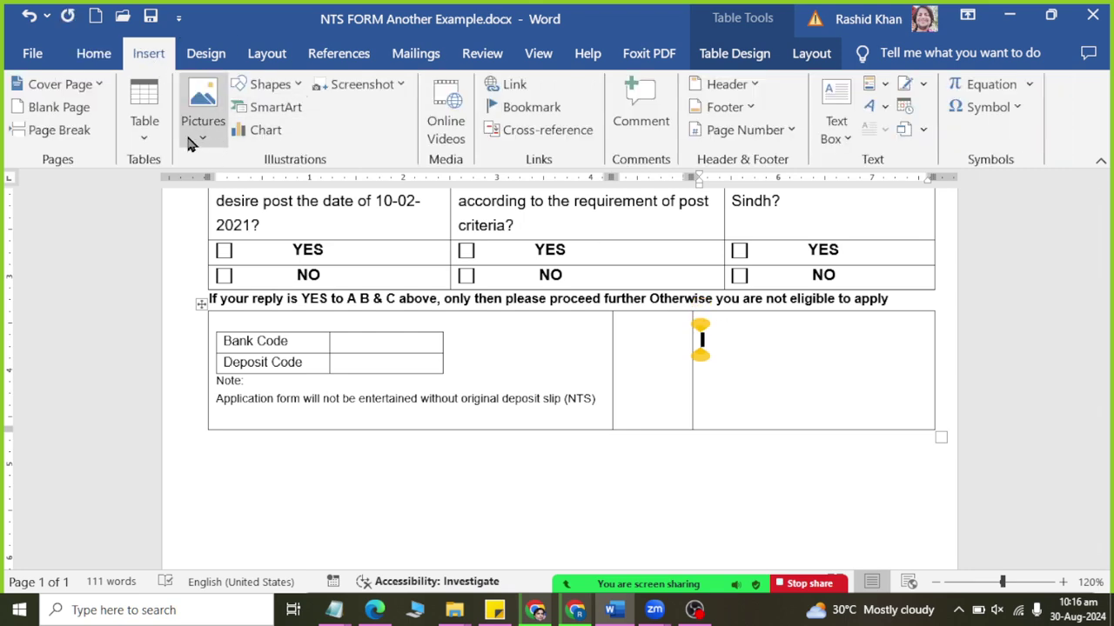
left_click(161, 139)
left_click(611, 95)
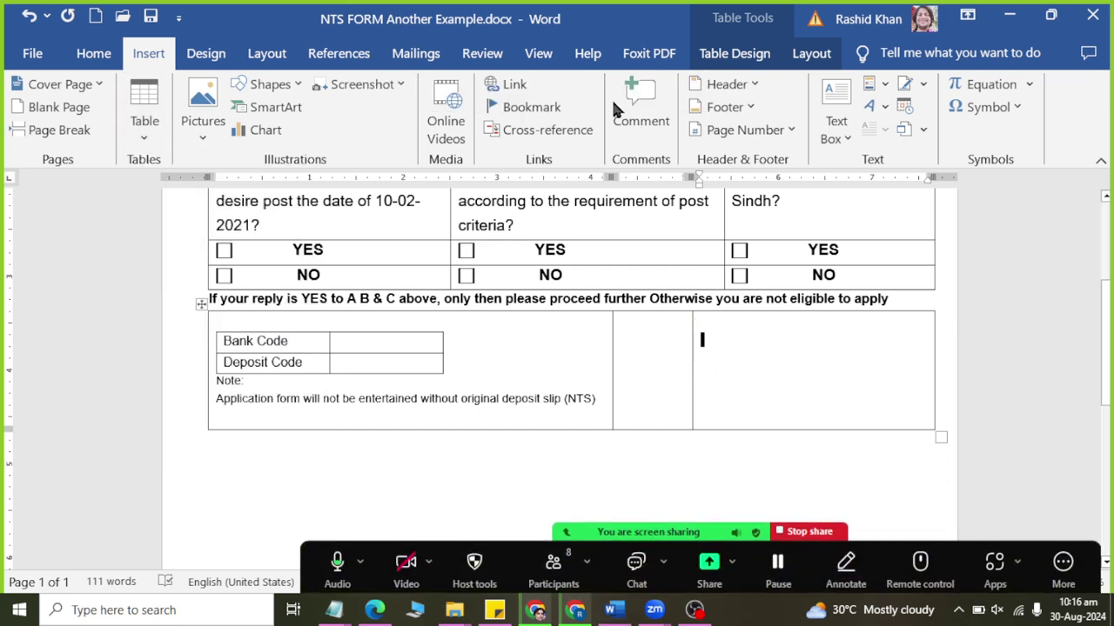
key("alt+Tab")
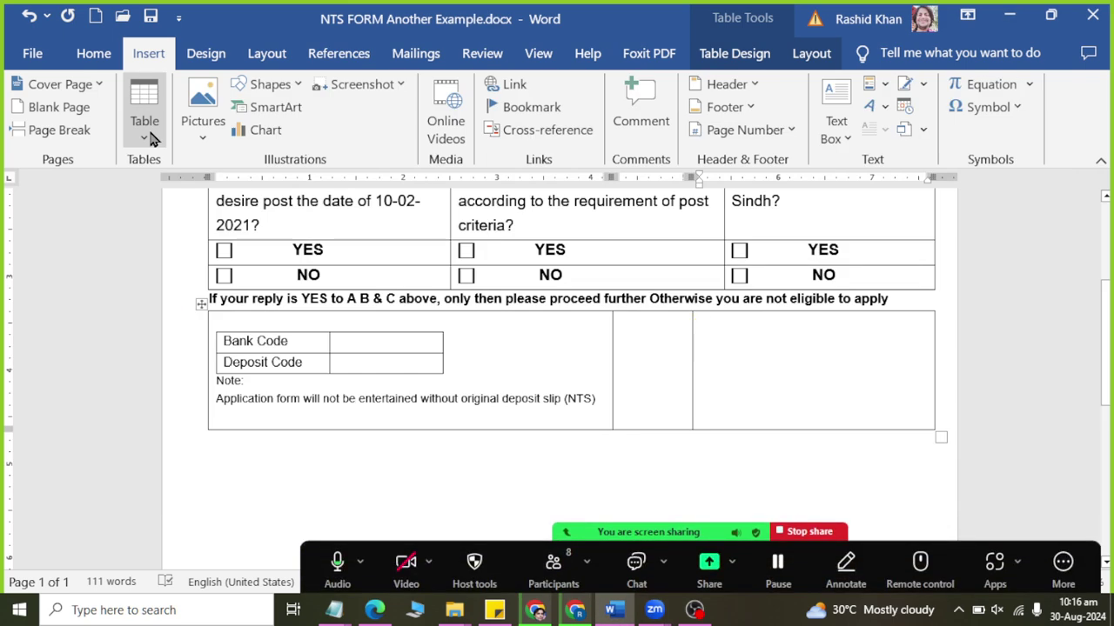
key("alt+Tab")
key("alt+Tab")
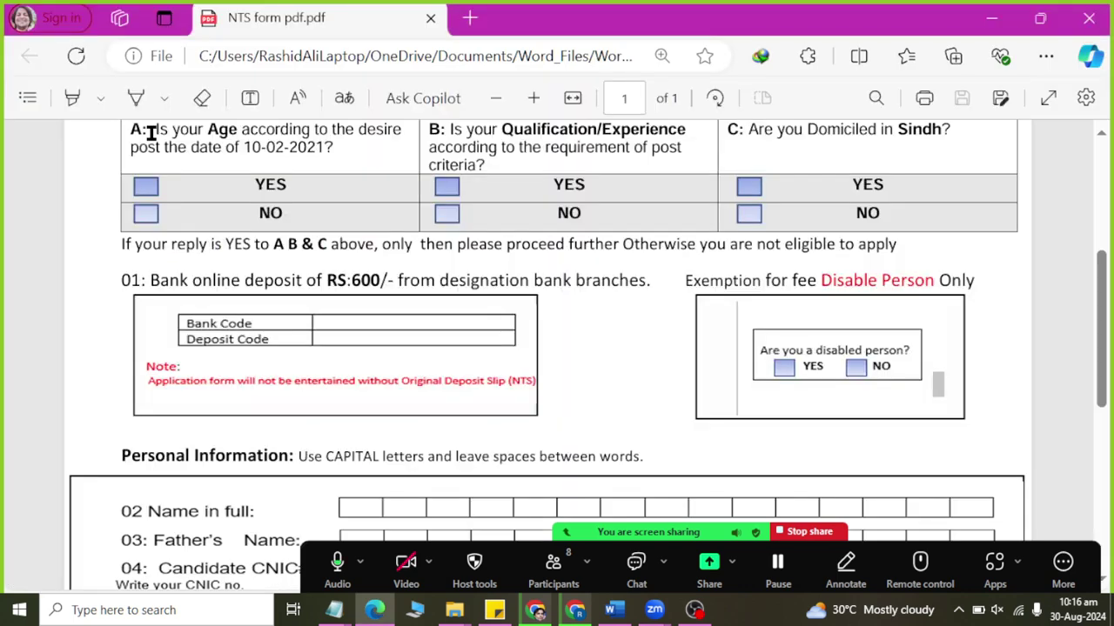
key("alt+Tab")
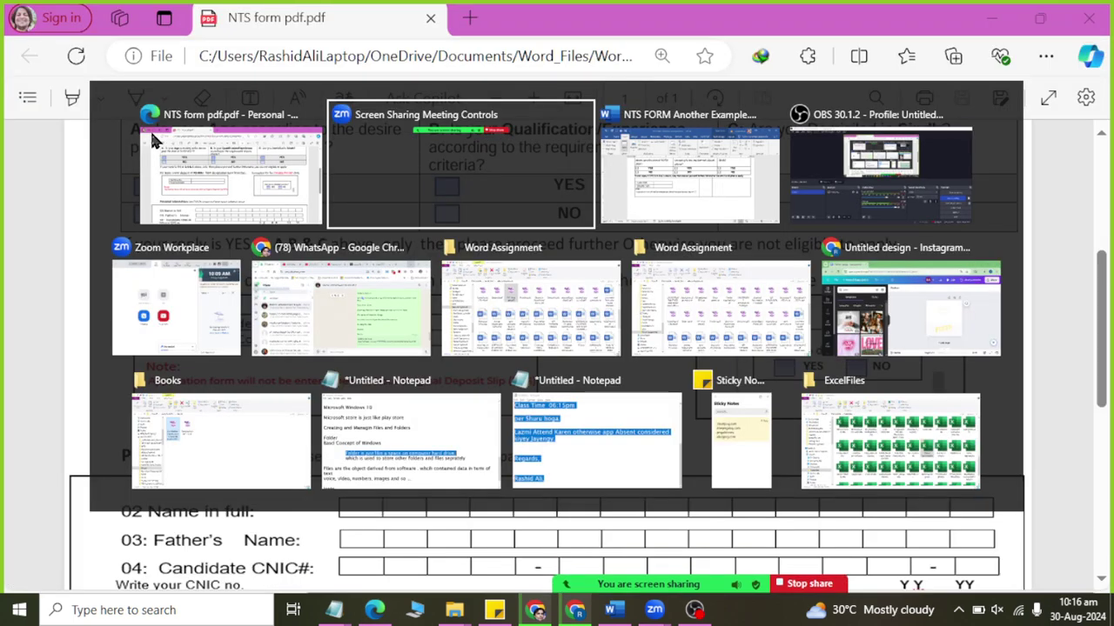
key("alt+Tab")
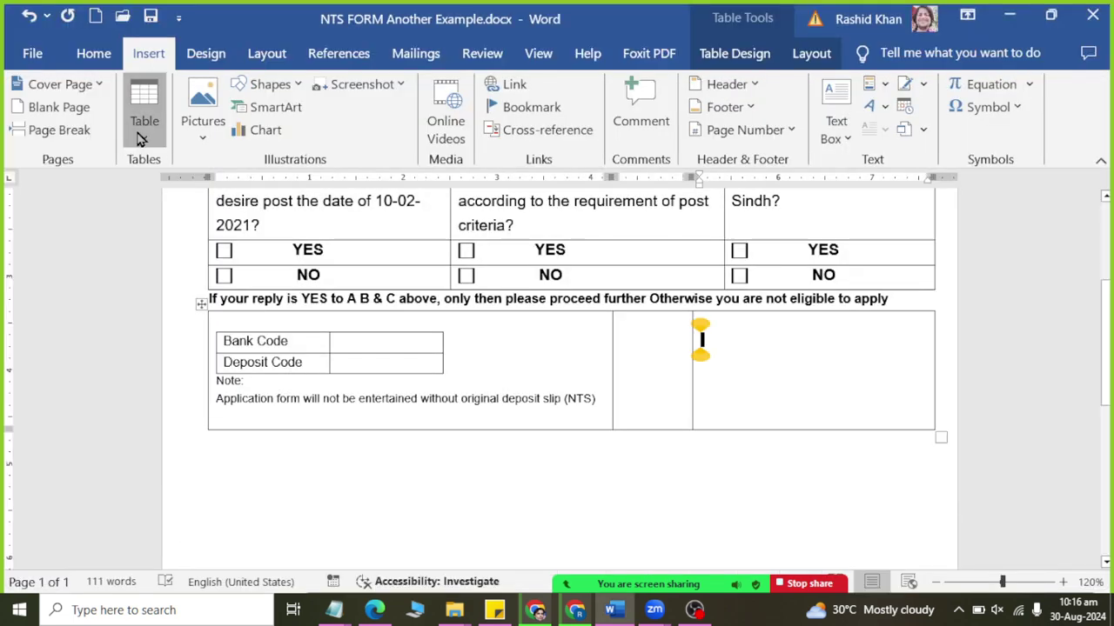
left_click(139, 138)
key("alt+Tab")
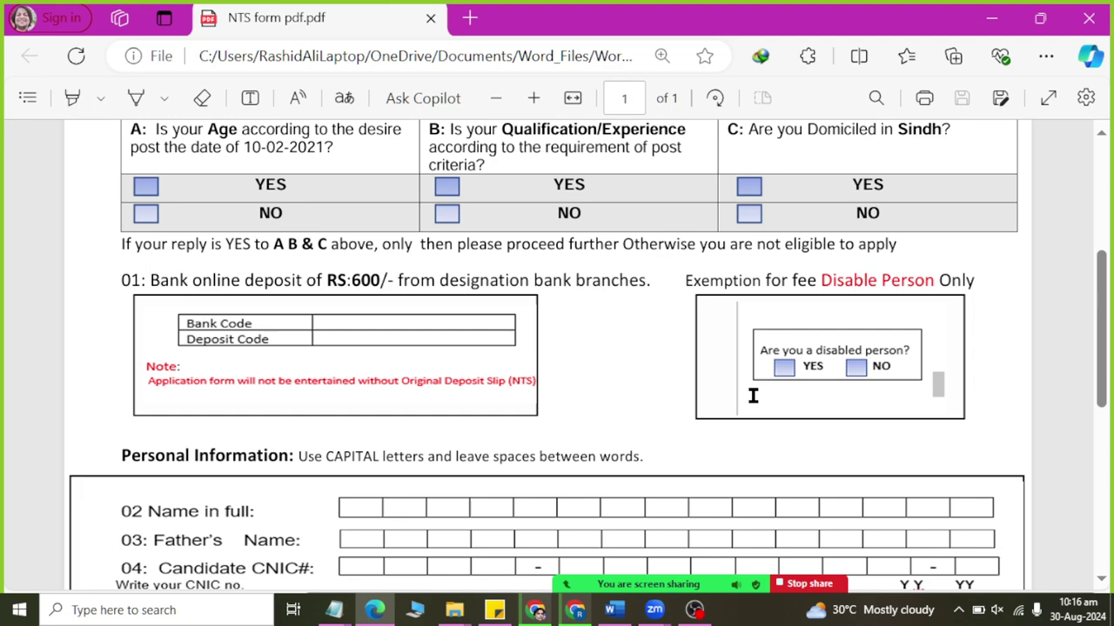
key("alt+Tab")
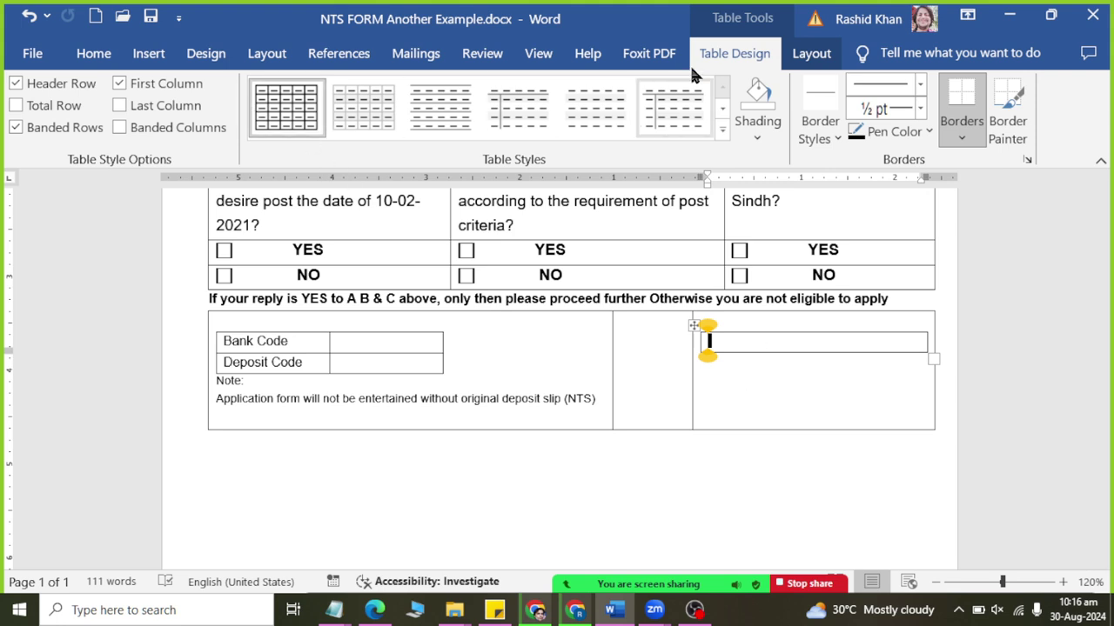
Add a row below in the small table and split it into 4 cells.
left_click(811, 53)
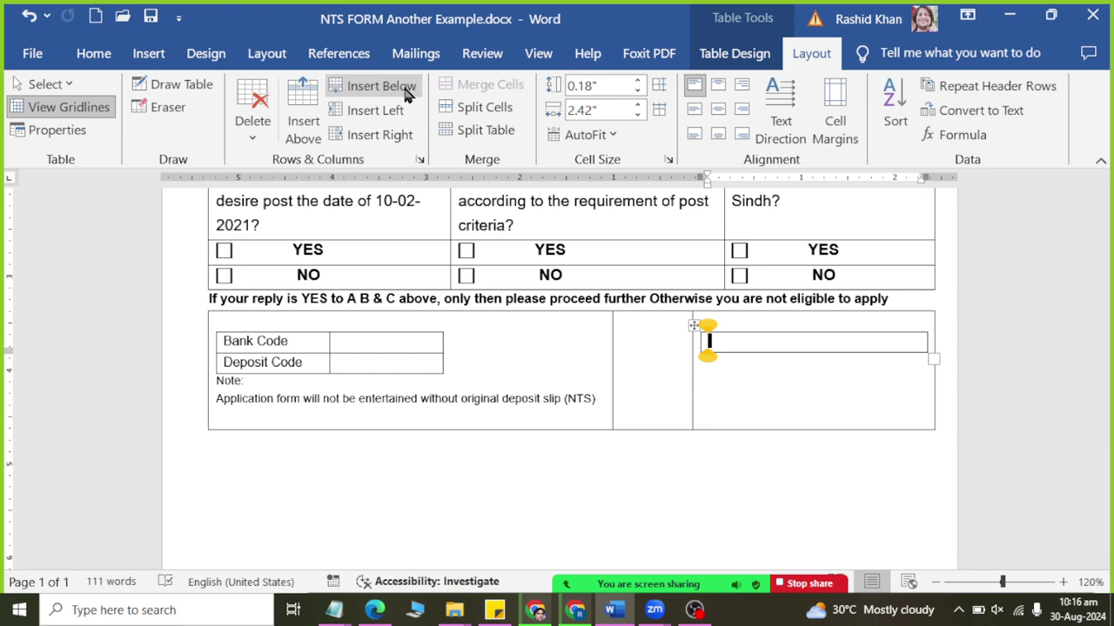
left_click(374, 85)
left_click(707, 355)
key("alt+Tab")
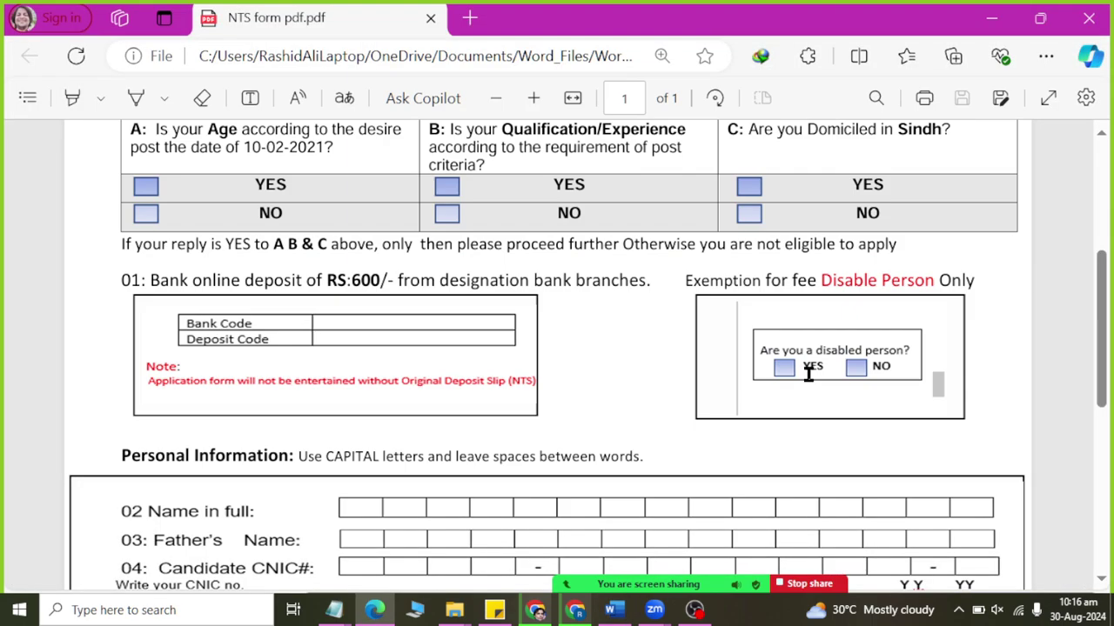
key("alt+Tab")
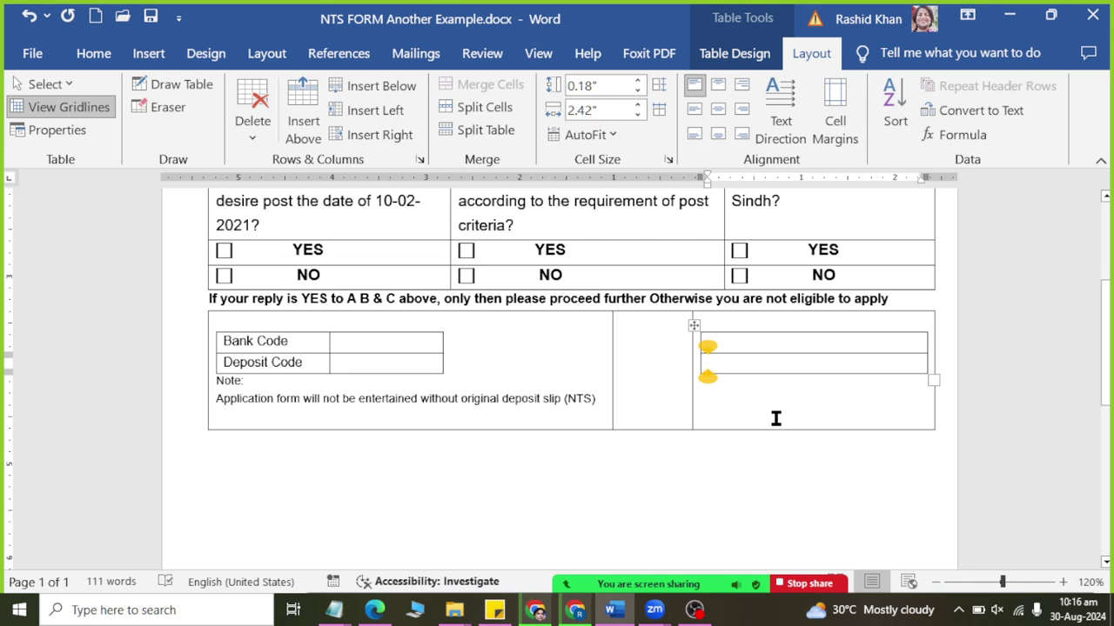
left_click(485, 108)
left_click(527, 335)
left_click(707, 362)
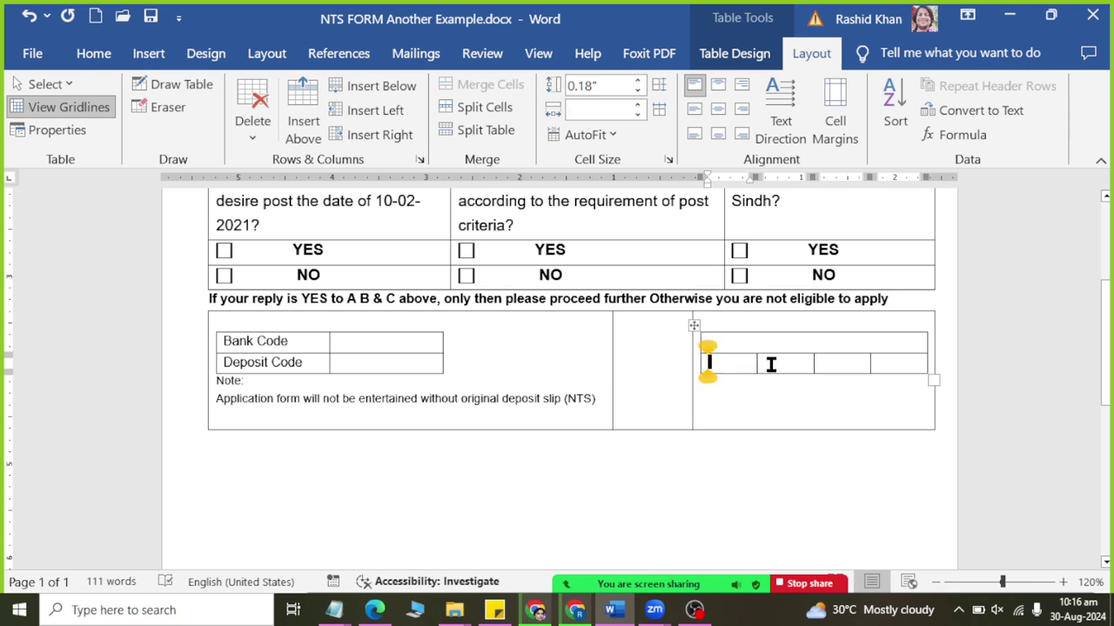
left_click(149, 53)
Put empty ☐ checkboxes in cells 1 and 3, with 'YES' and 'NO' in cells 2 and 4.
left_click(1015, 107)
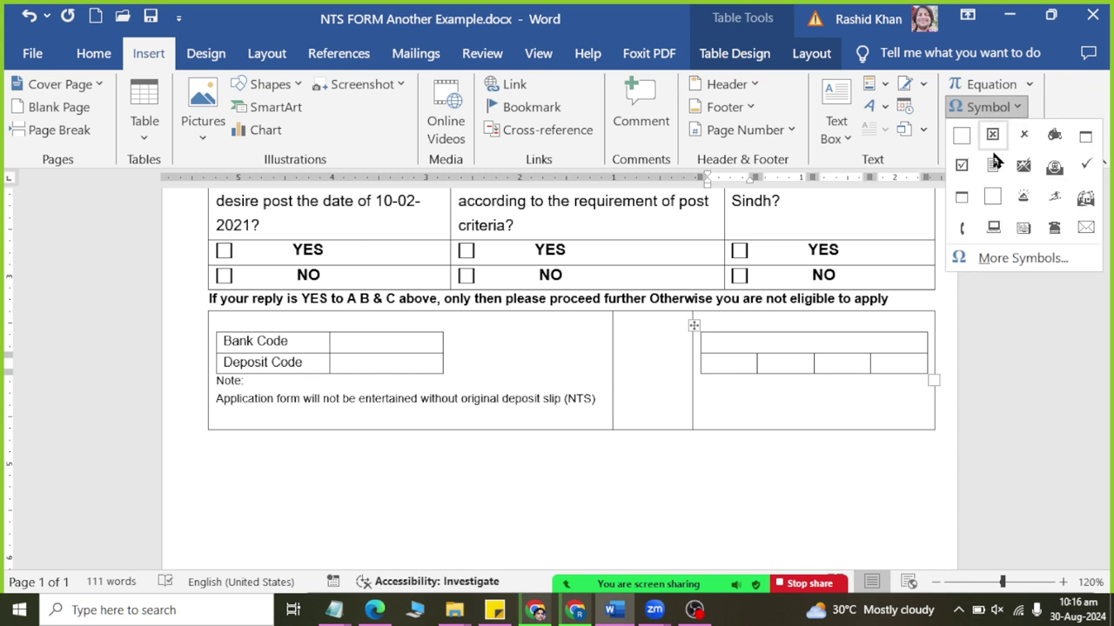
left_click(992, 157)
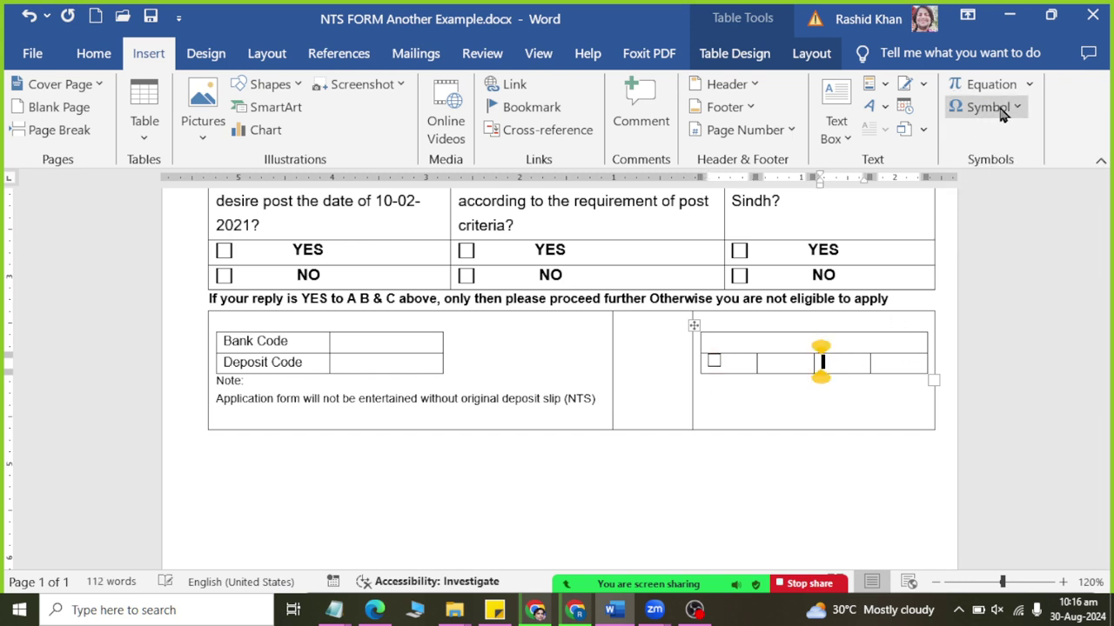
left_click(992, 107)
left_click(965, 144)
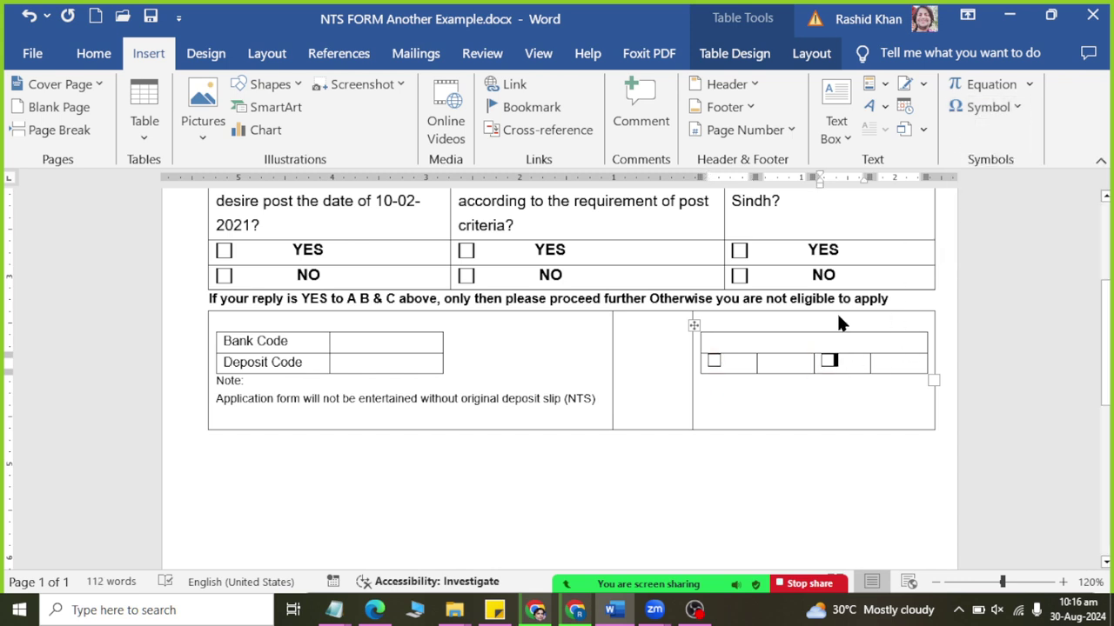
left_click(765, 363)
type("YES")
key("Tab")
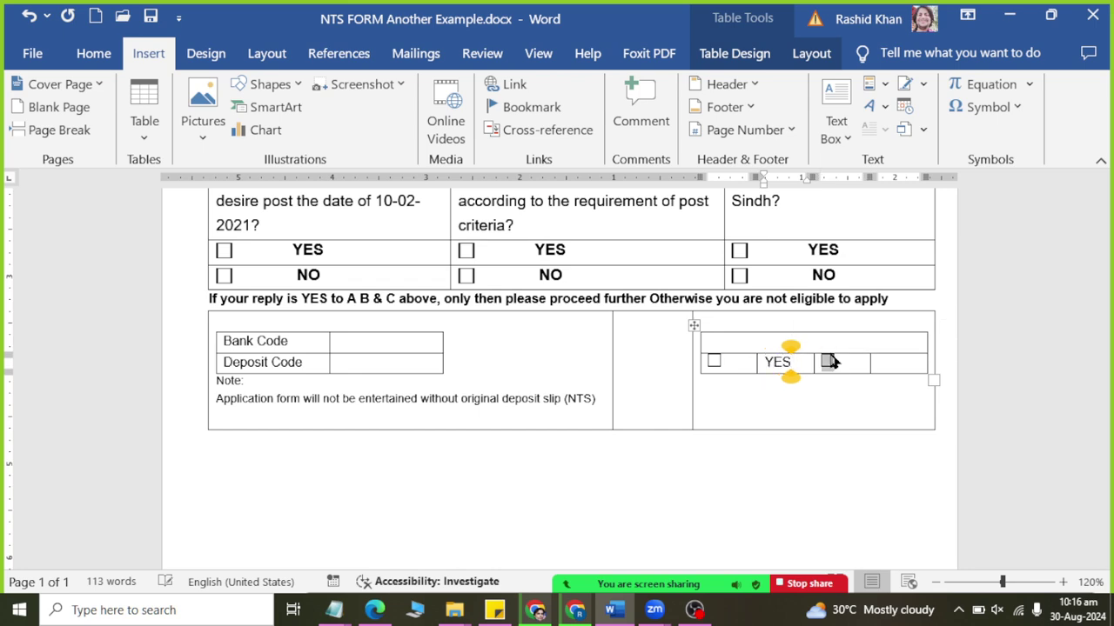
key("Tab")
type("NO")
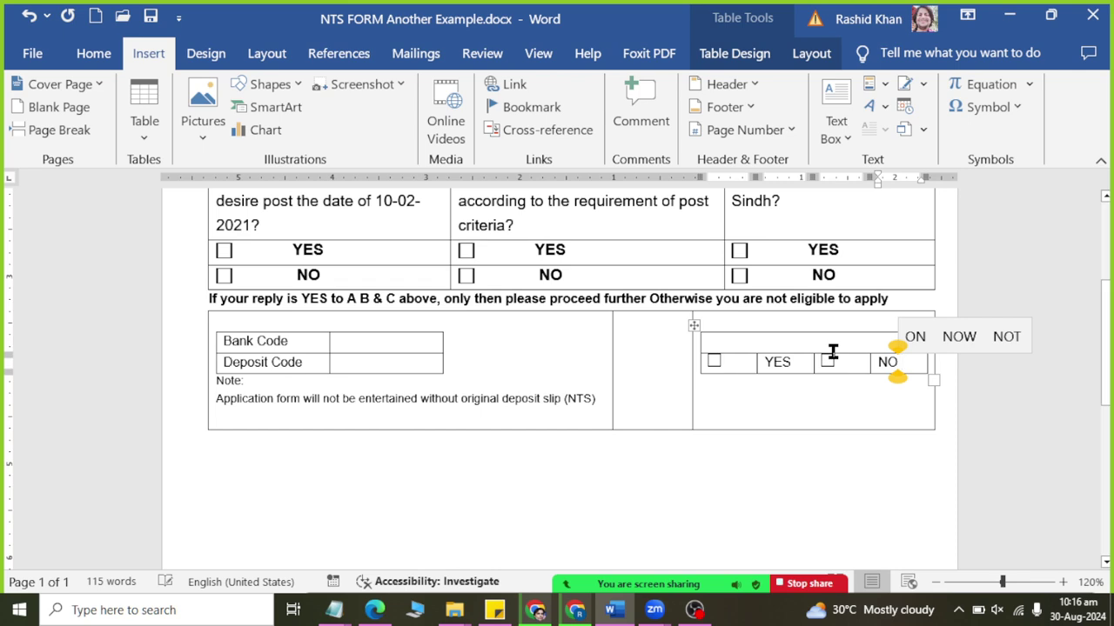
Type 'Are you a Disabled person?' in the small table's top row.
key("alt+Tab")
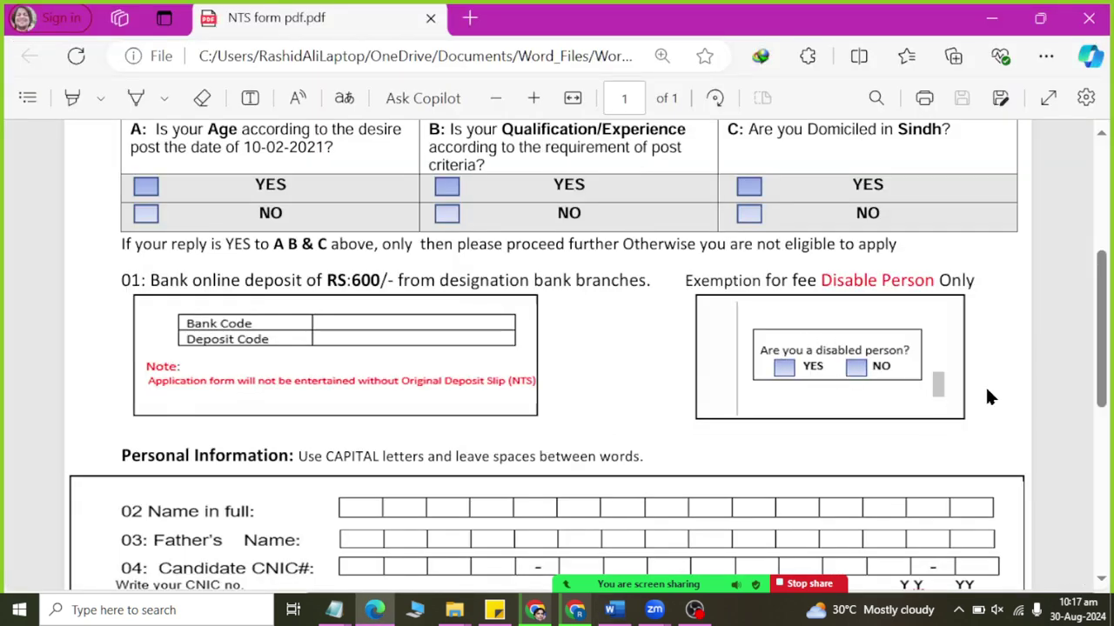
key("alt+Tab")
type("Are ")
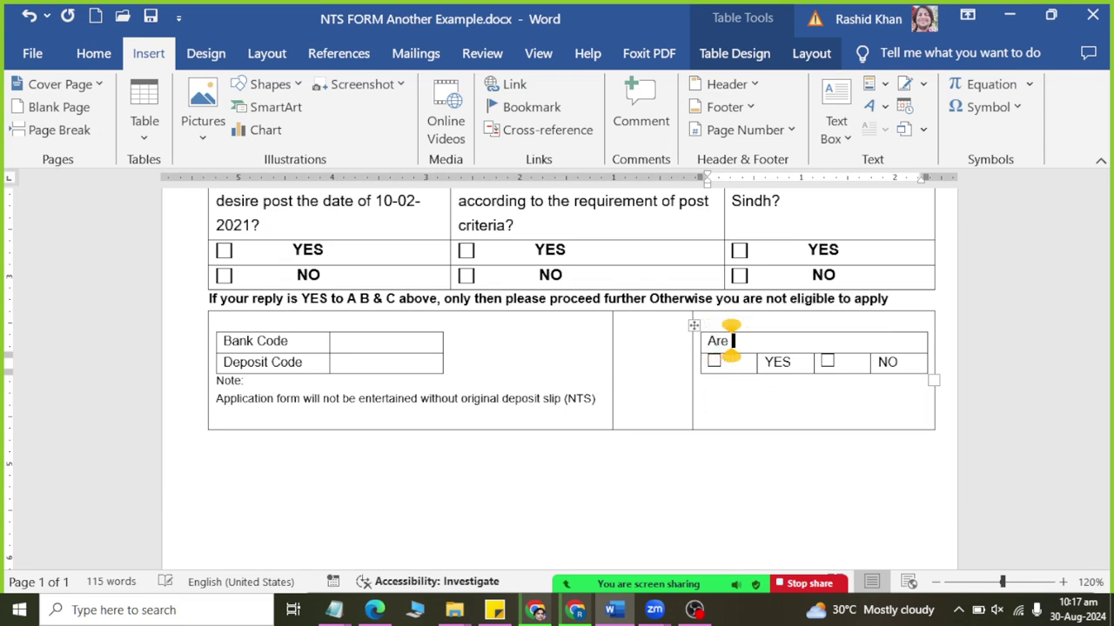
type("you a Disabl")
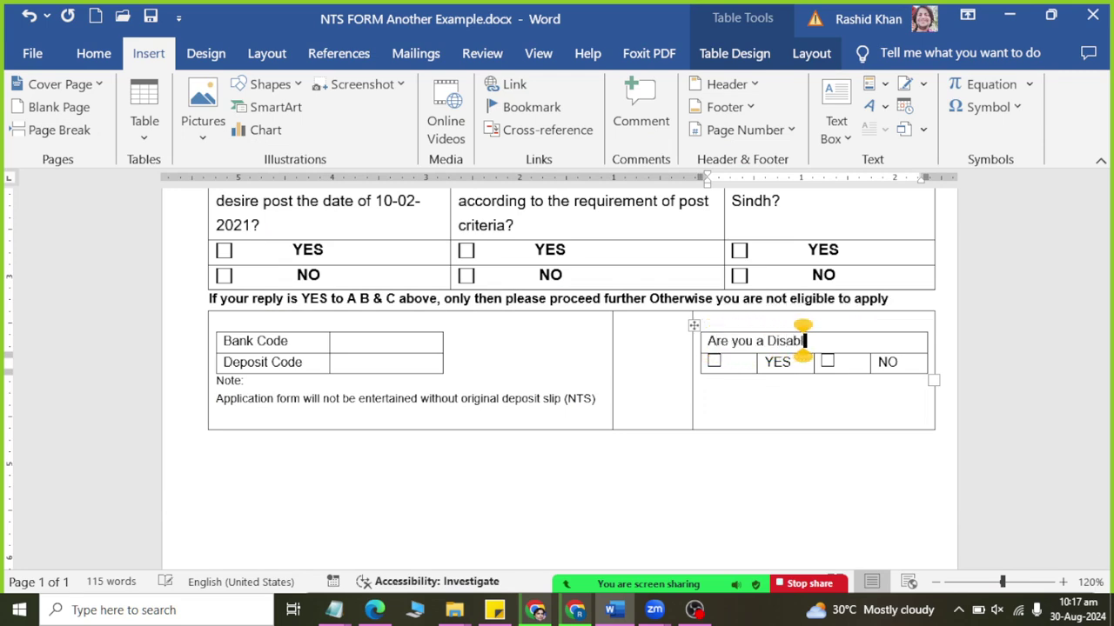
type("ed")
key("alt+Tab")
key("alt+Tab")
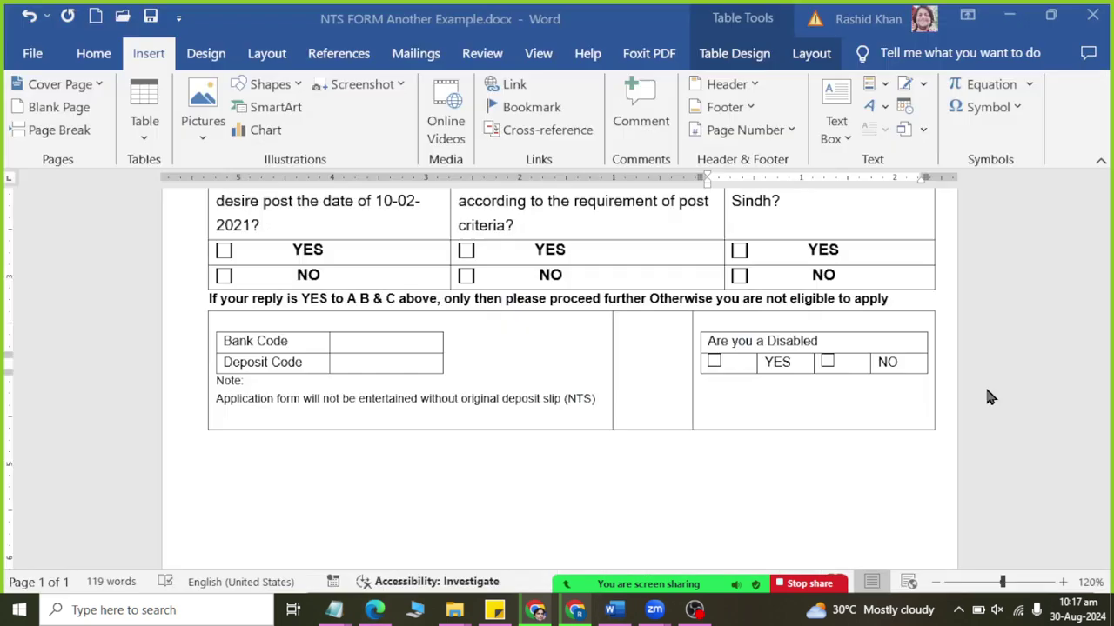
type("person?")
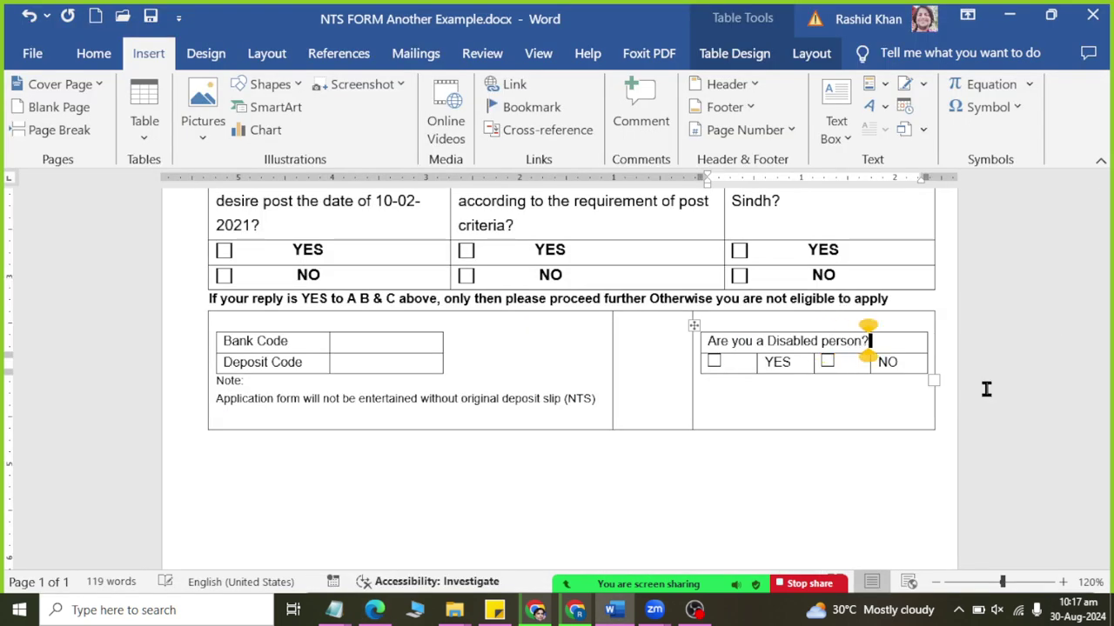
left_click_drag(711, 340, 892, 360)
left_click(786, 343)
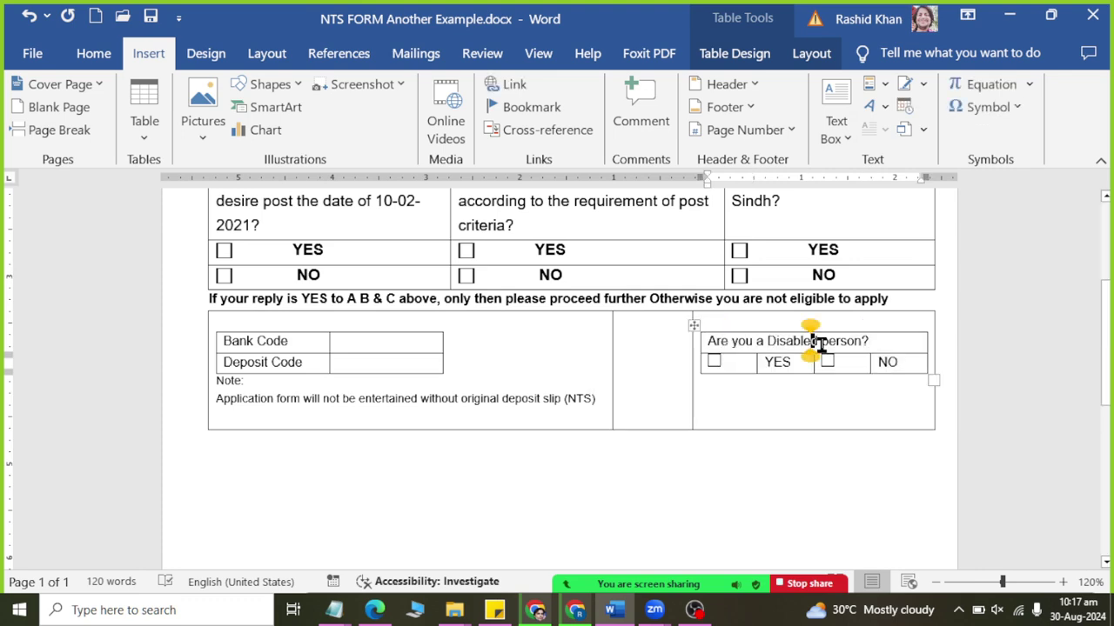
key("alt+Tab")
key("alt+Tab")
Raise the YES/NO row height to 0.4 inches.
left_click(813, 54)
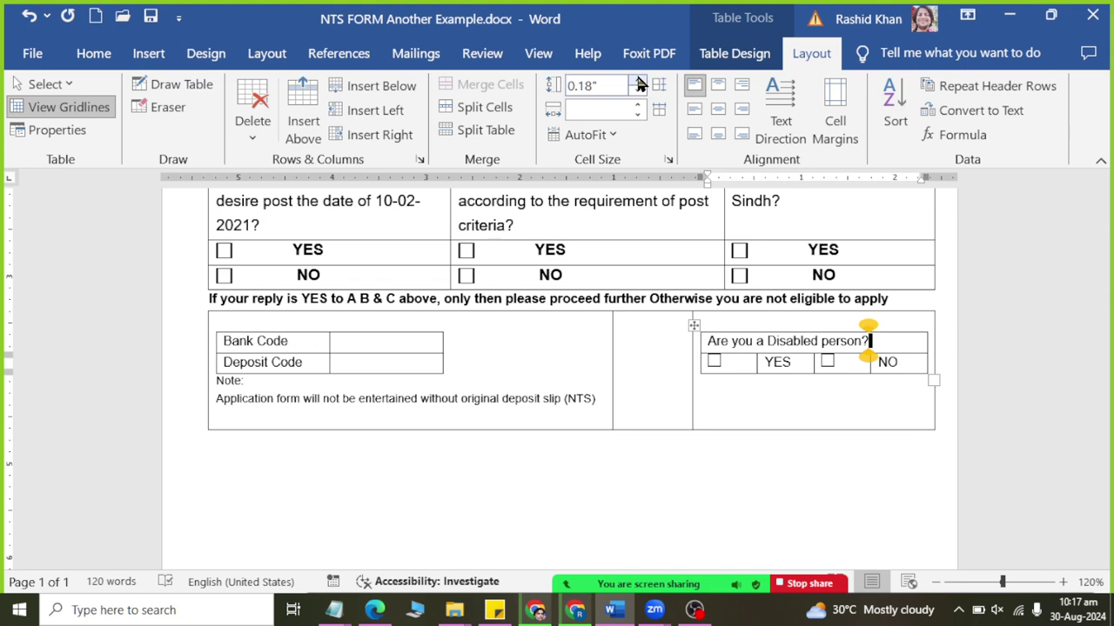
left_click(638, 81)
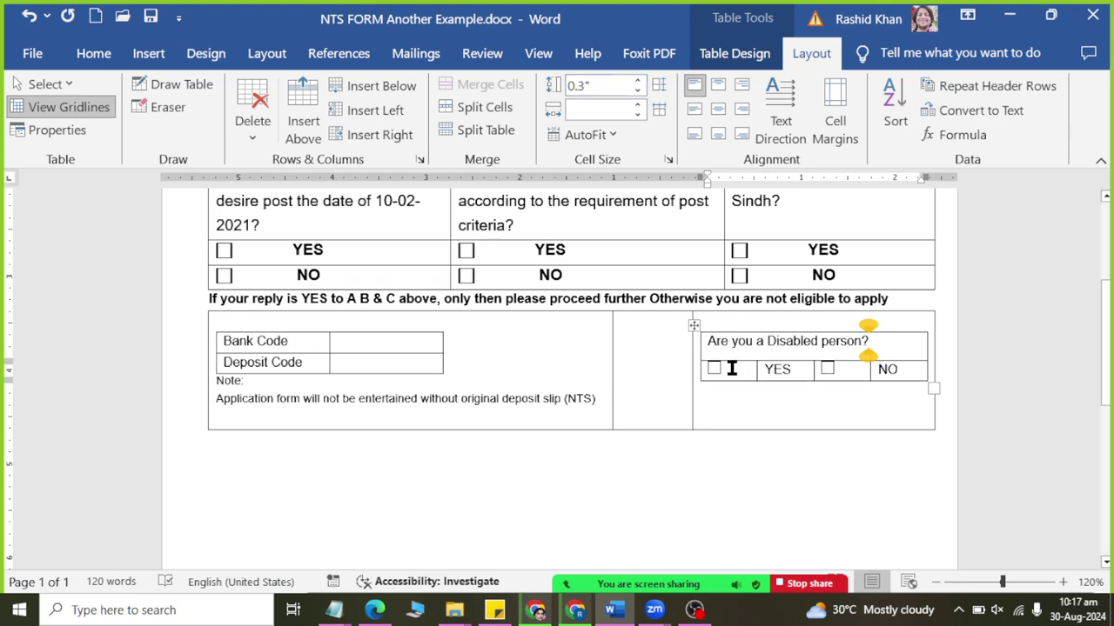
left_click_drag(732, 369, 888, 368)
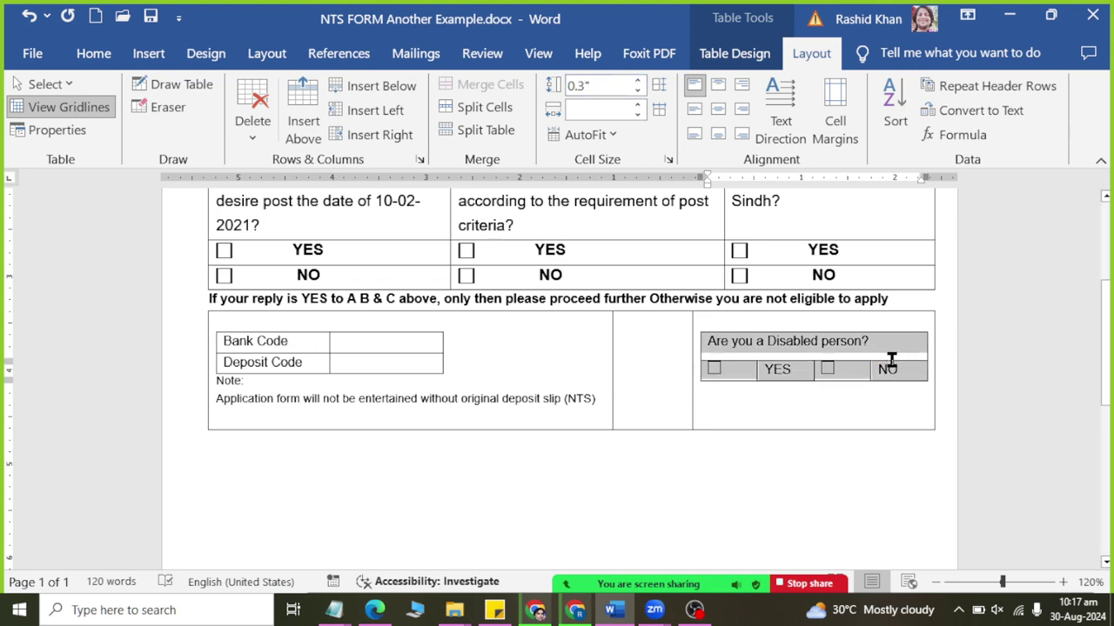
left_click(637, 81)
left_click(637, 80)
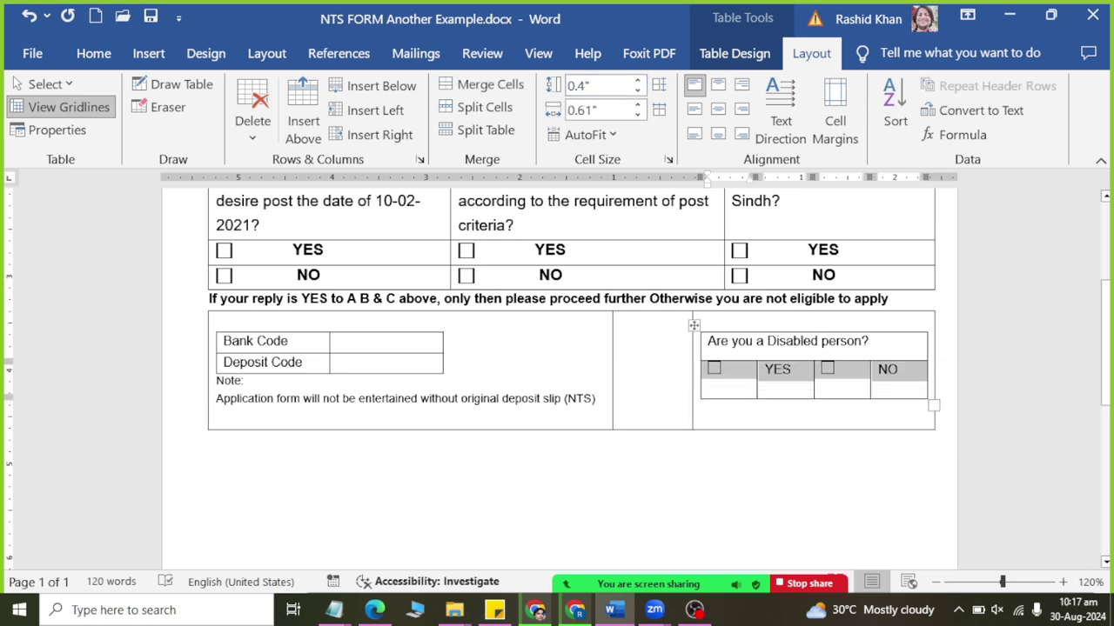
Centre the text in the question and YES/NO rows.
left_click_drag(739, 348, 888, 380)
right_click(887, 381)
left_click(815, 54)
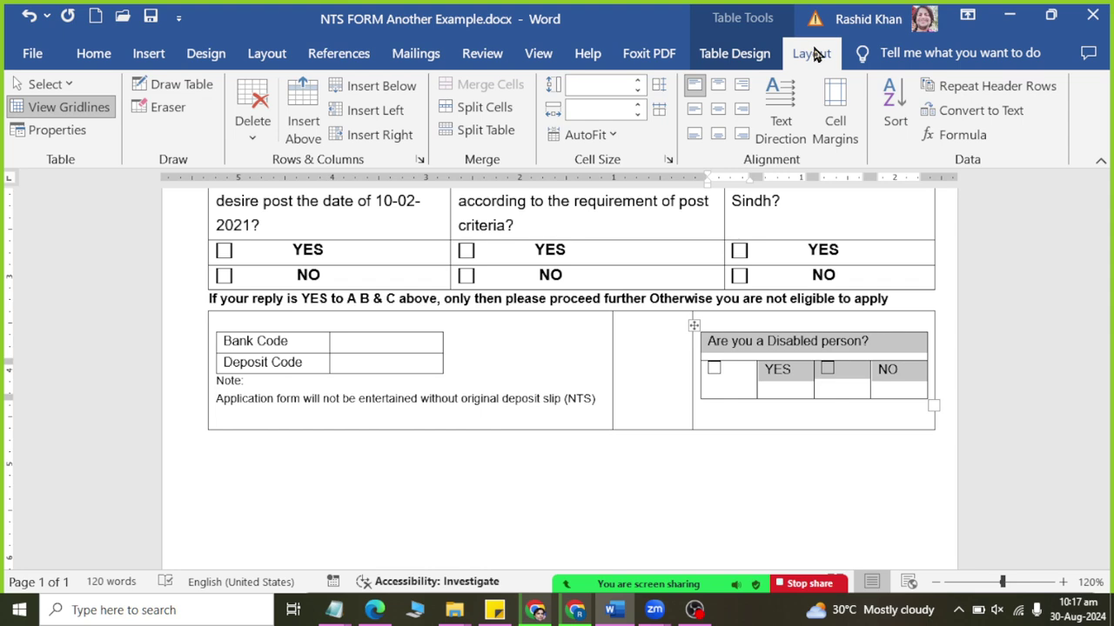
left_click(718, 108)
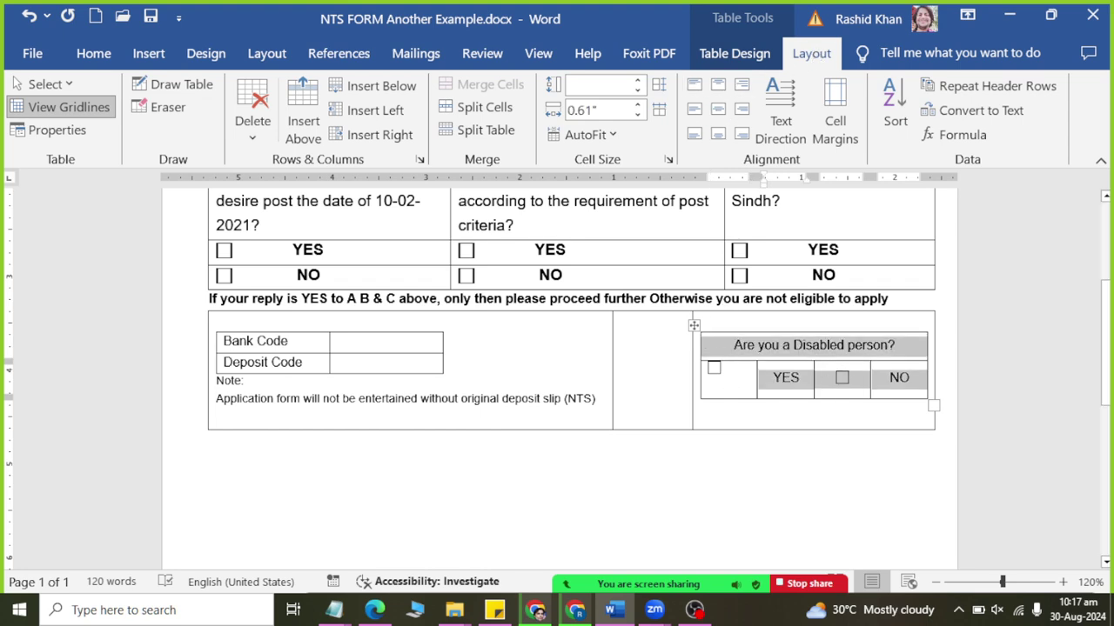
left_click(716, 372)
right_click(880, 393)
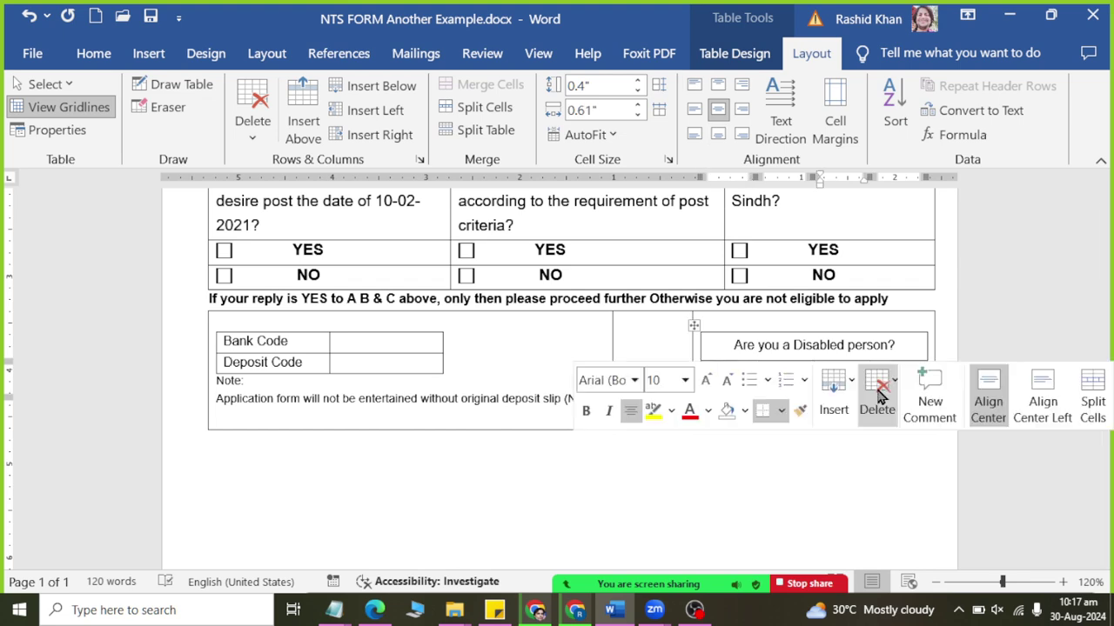
left_click_drag(775, 344, 729, 385)
key("alt+Tab")
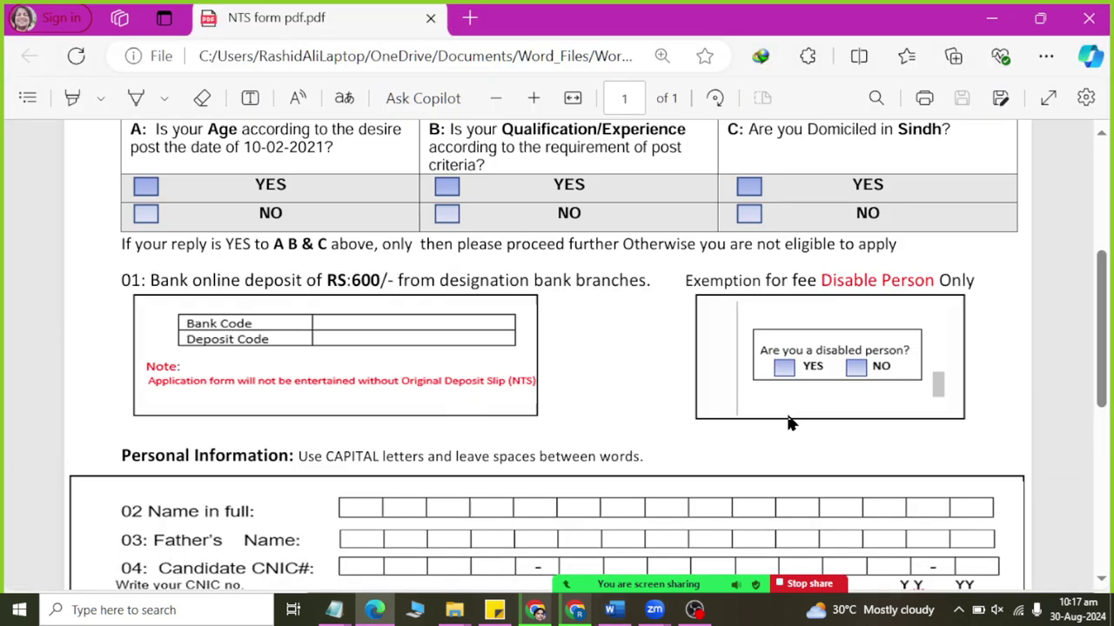
key("alt+Tab")
Make the YES and NO labels bold.
double_click(788, 381)
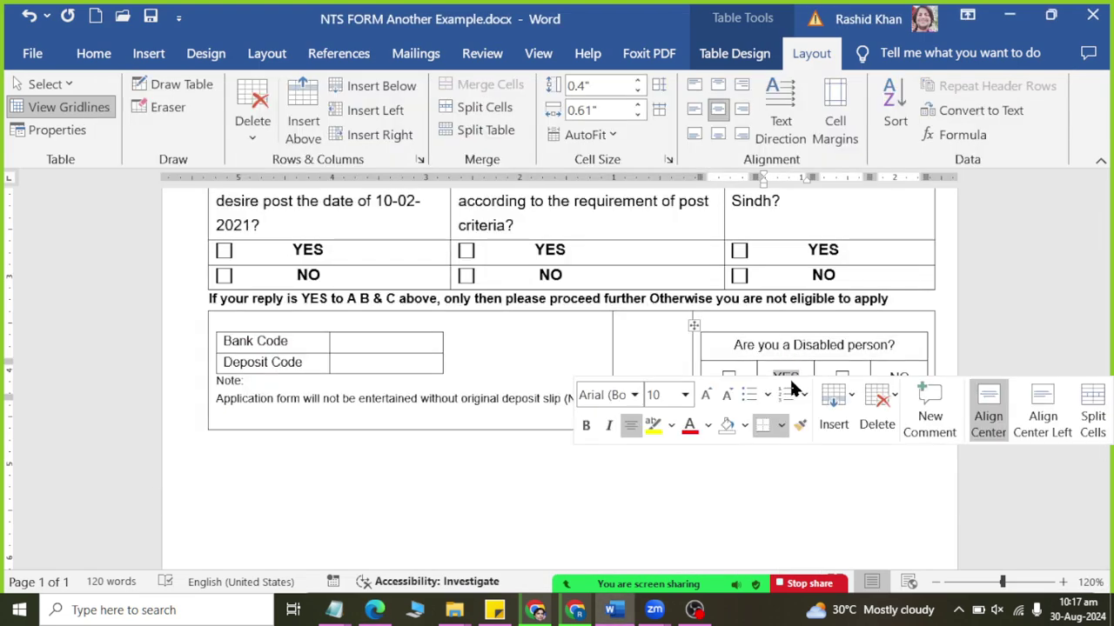
left_click(94, 53)
left_click(94, 126)
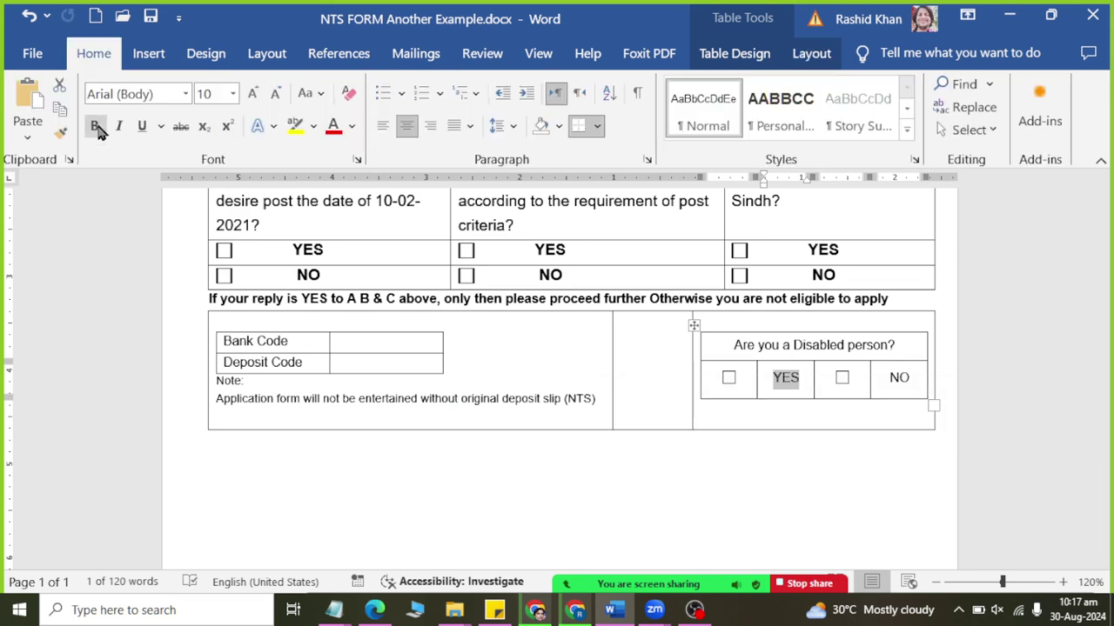
double_click(899, 380)
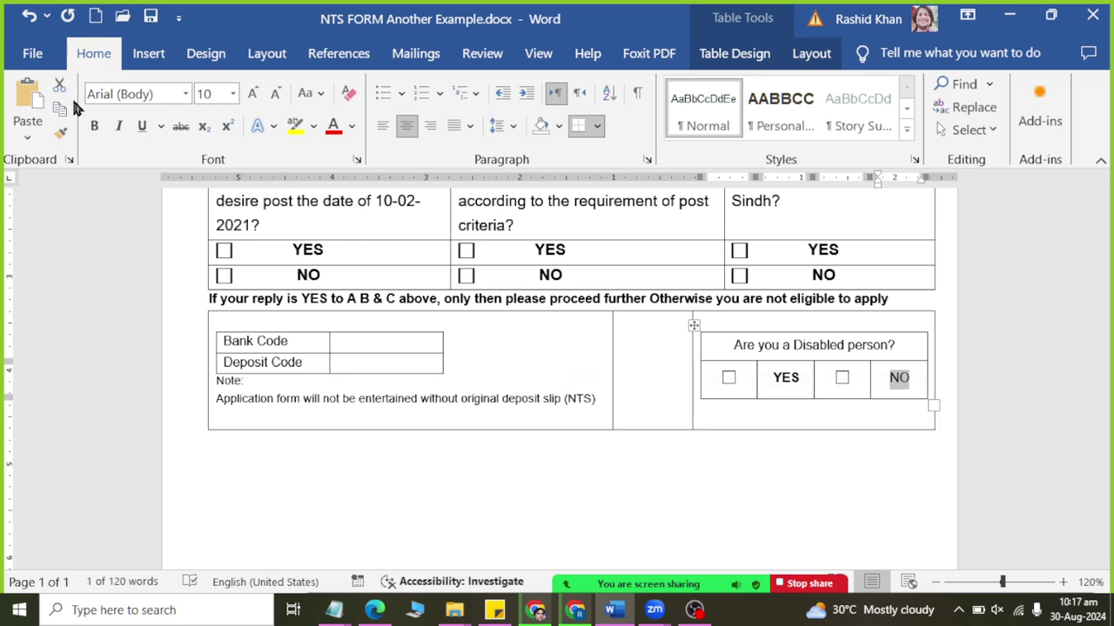
left_click(94, 125)
left_click(837, 345)
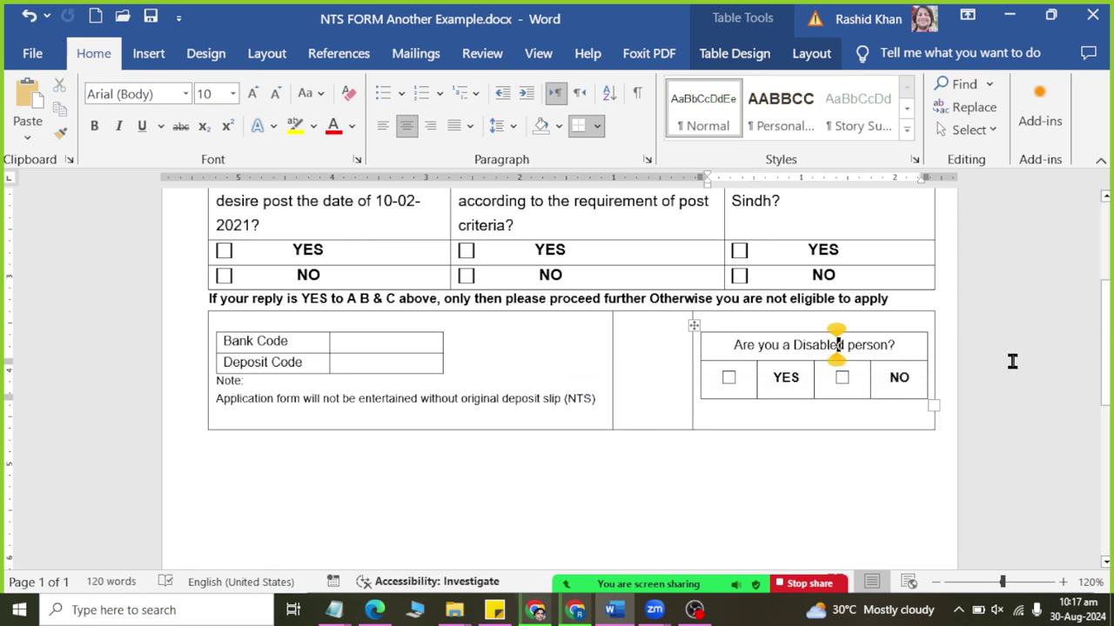
key("alt+Tab")
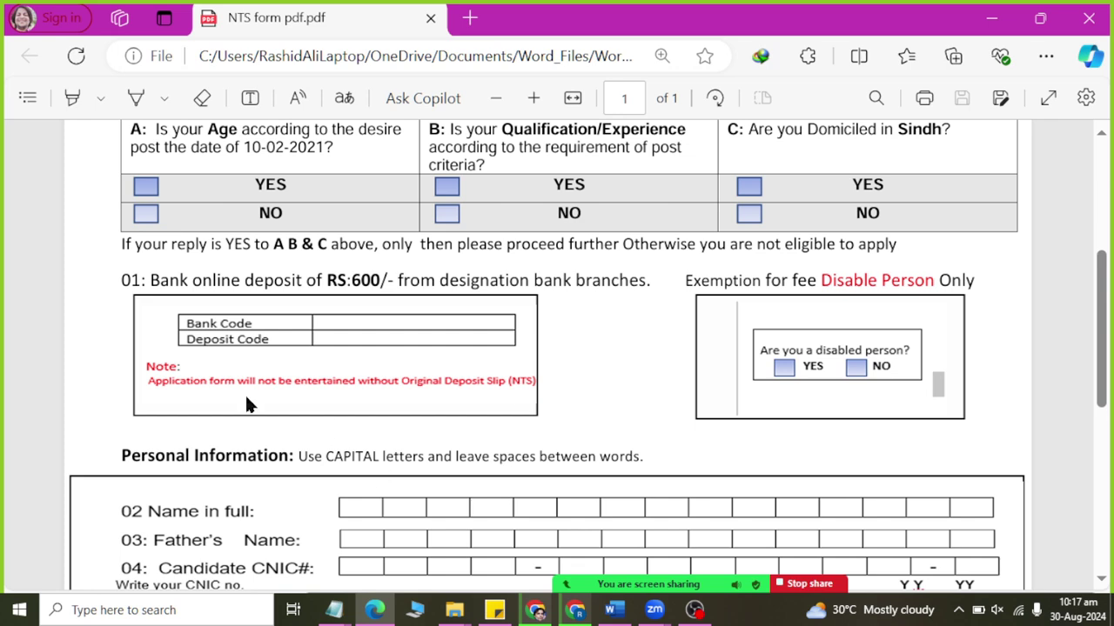
Remove all borders from the empty middle cell.
key("alt+Tab")
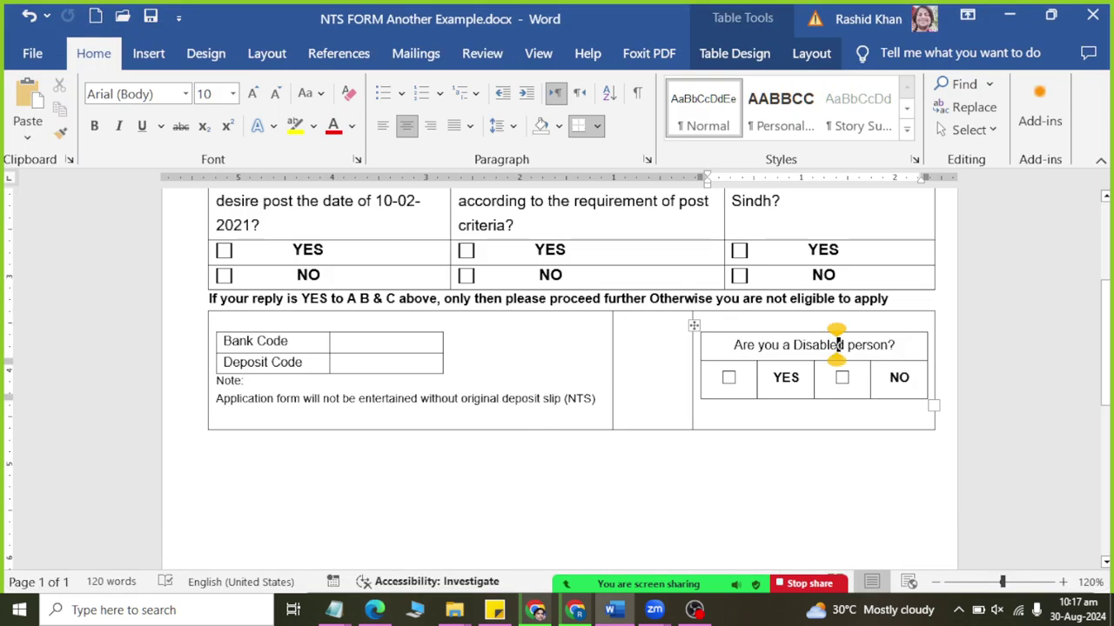
left_click(687, 320)
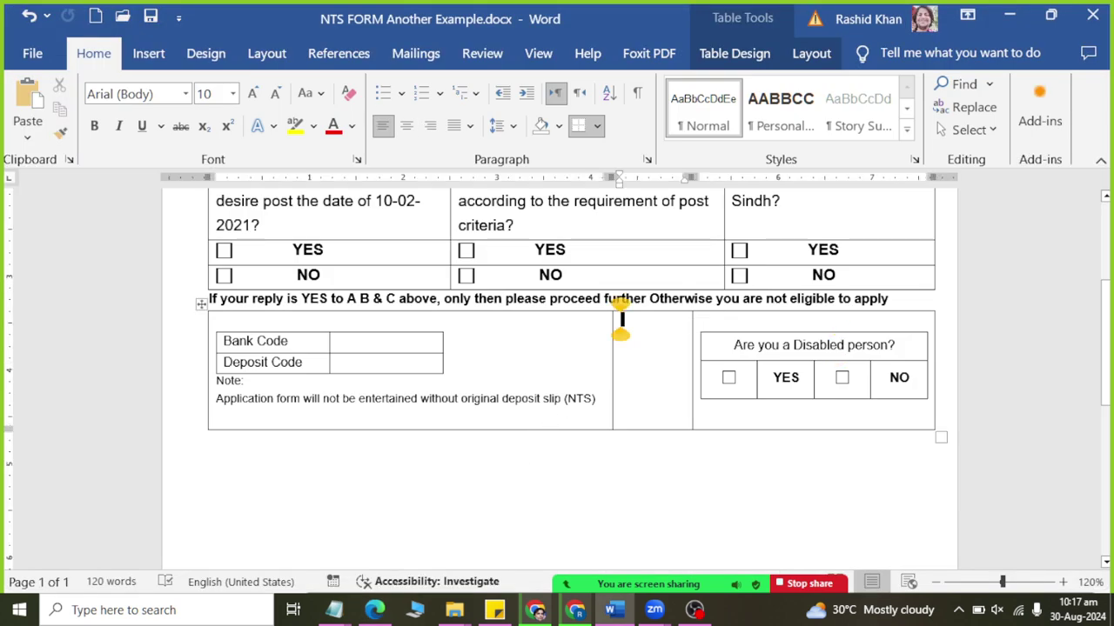
left_click(753, 54)
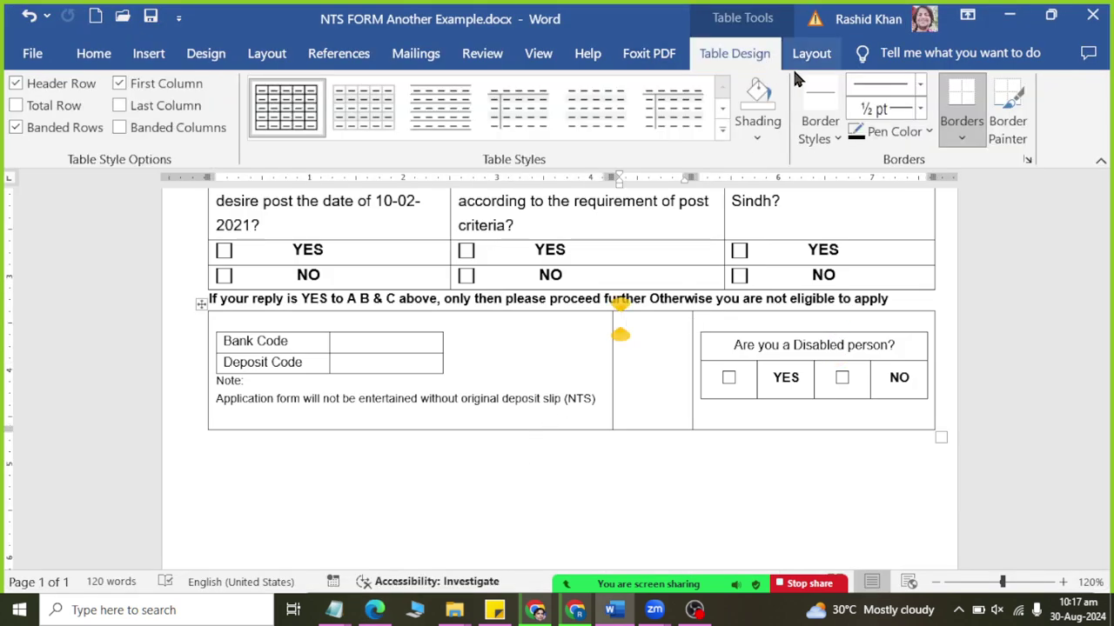
left_click(818, 126)
left_click(957, 136)
left_click(970, 254)
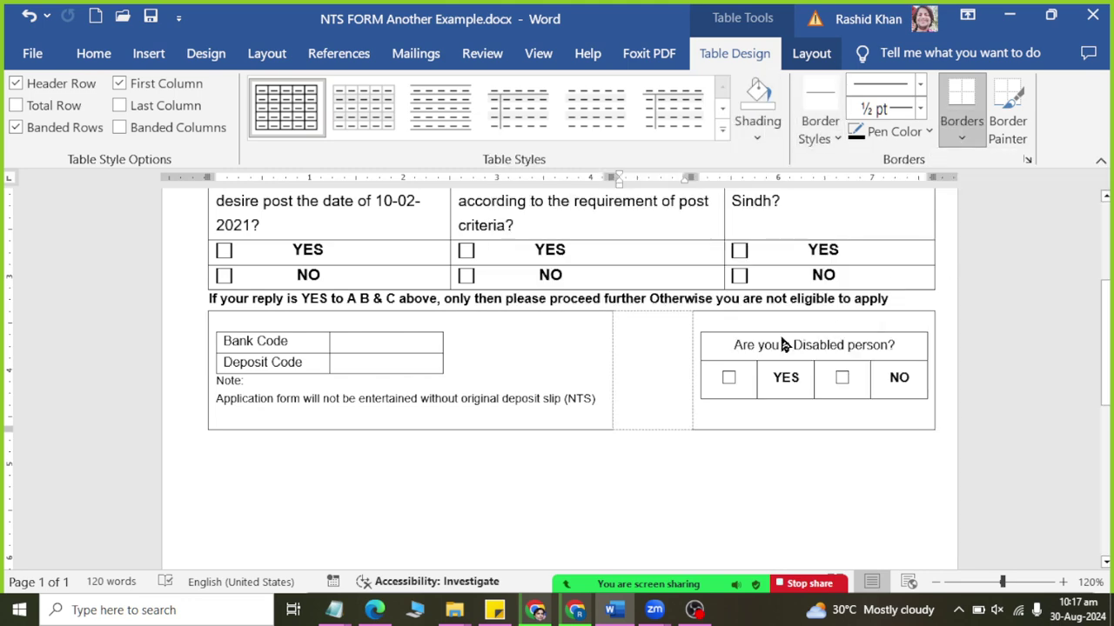
Give the deposit-slip note cell full borders.
left_click(504, 375)
left_click(961, 137)
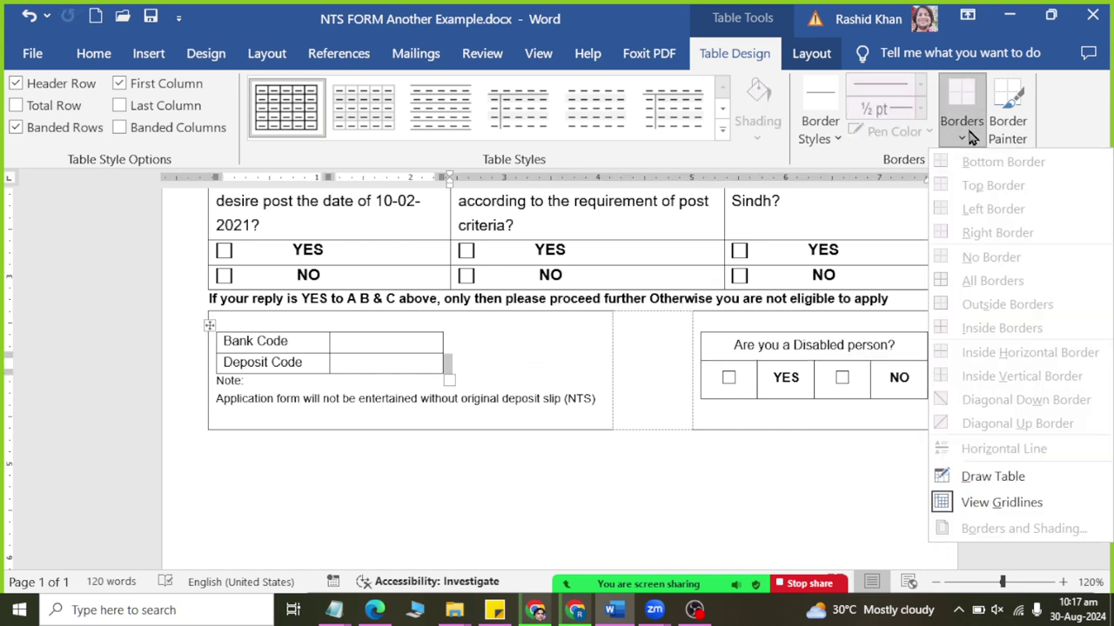
left_click(514, 346)
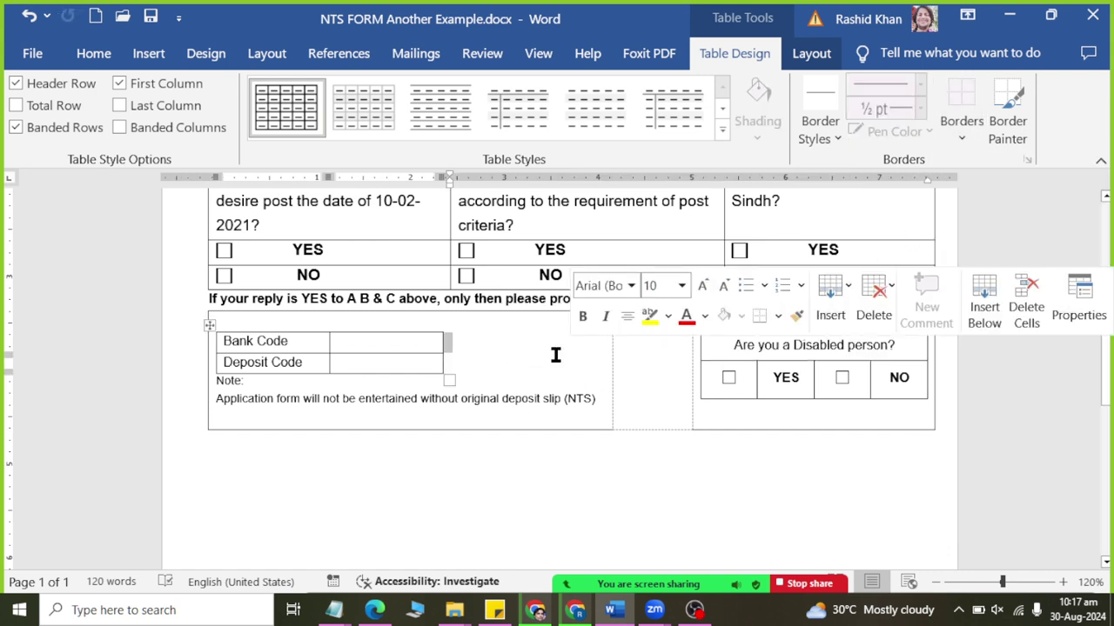
left_click(466, 398)
left_click(961, 139)
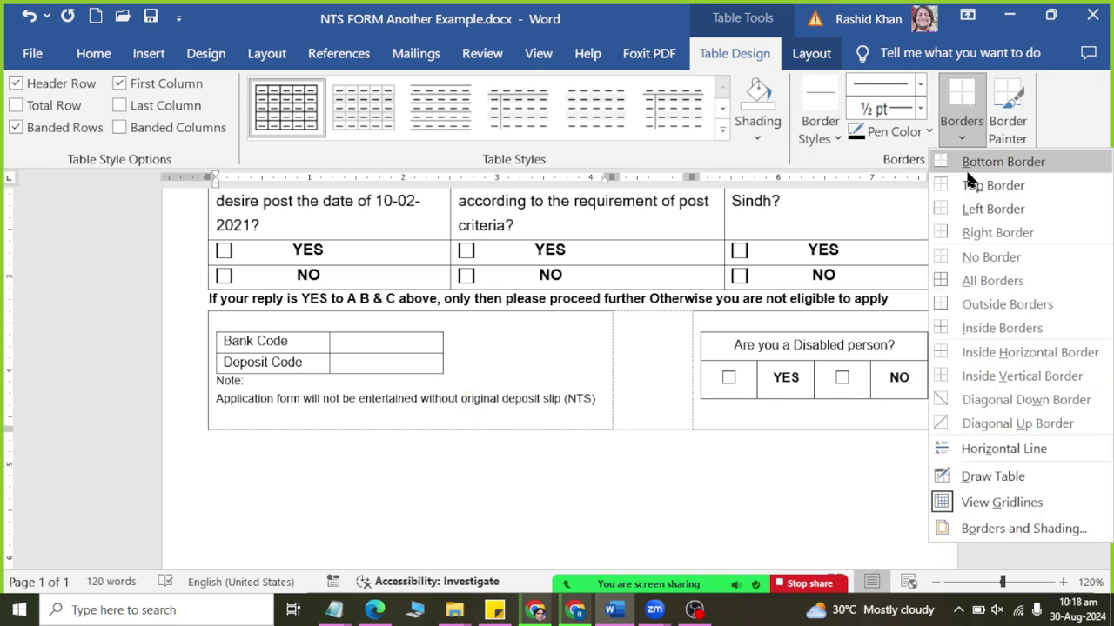
left_click(979, 278)
Remove all borders from the Disabled-person YES/NO row.
left_click(702, 392)
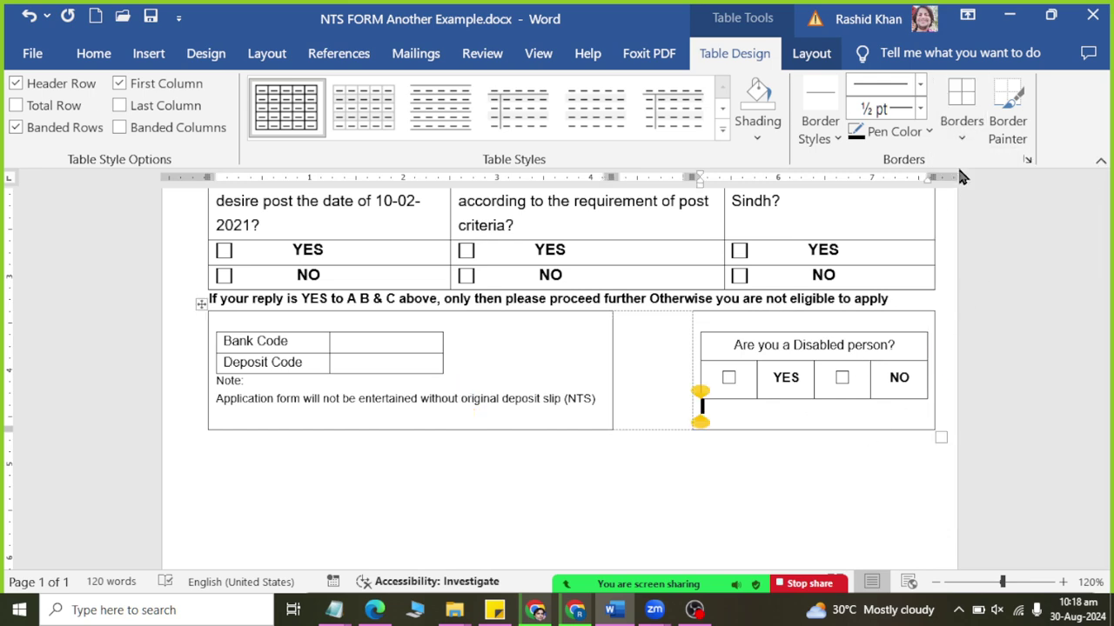
left_click(961, 140)
left_click(975, 254)
left_click(747, 400)
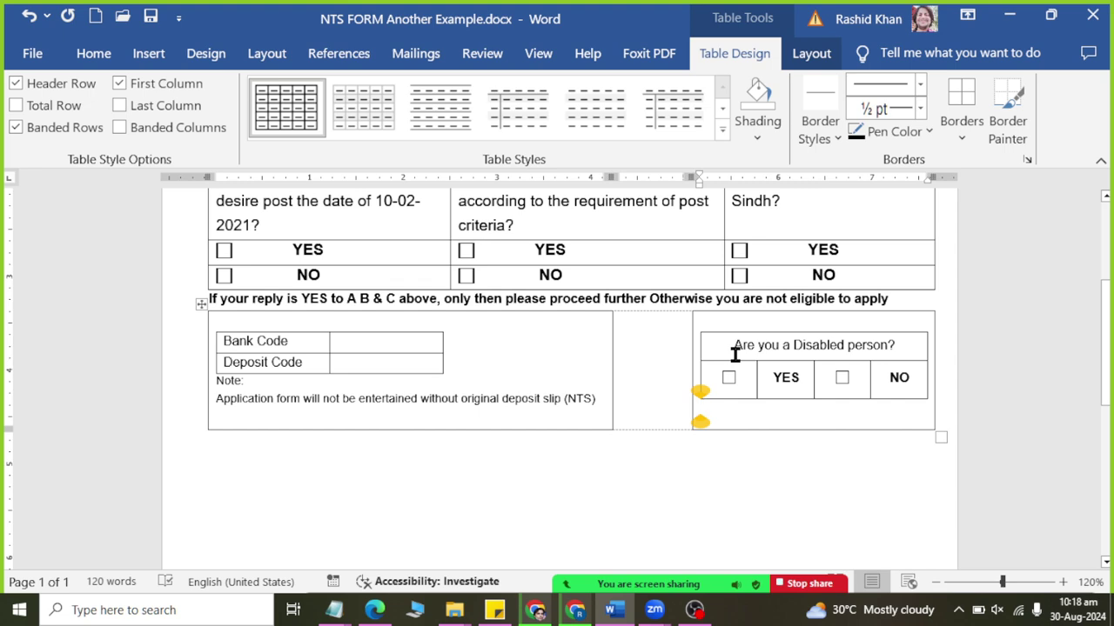
left_click_drag(739, 388, 896, 380)
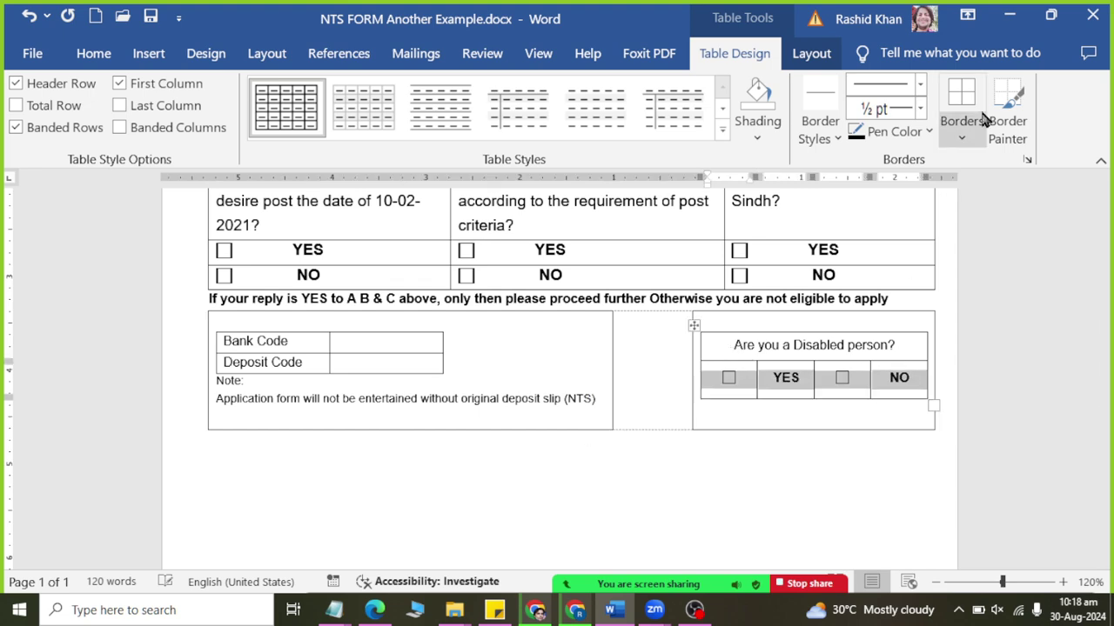
left_click(966, 139)
left_click(991, 257)
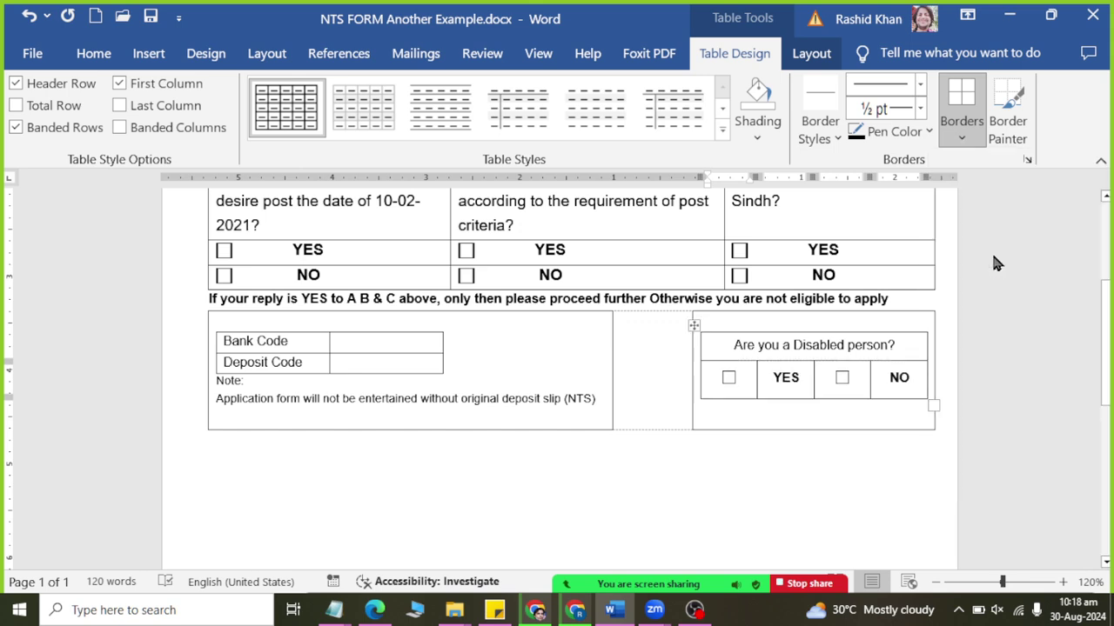
Restore the YES/NO row's outline with an edge, right and bottom border.
key("alt+Tab")
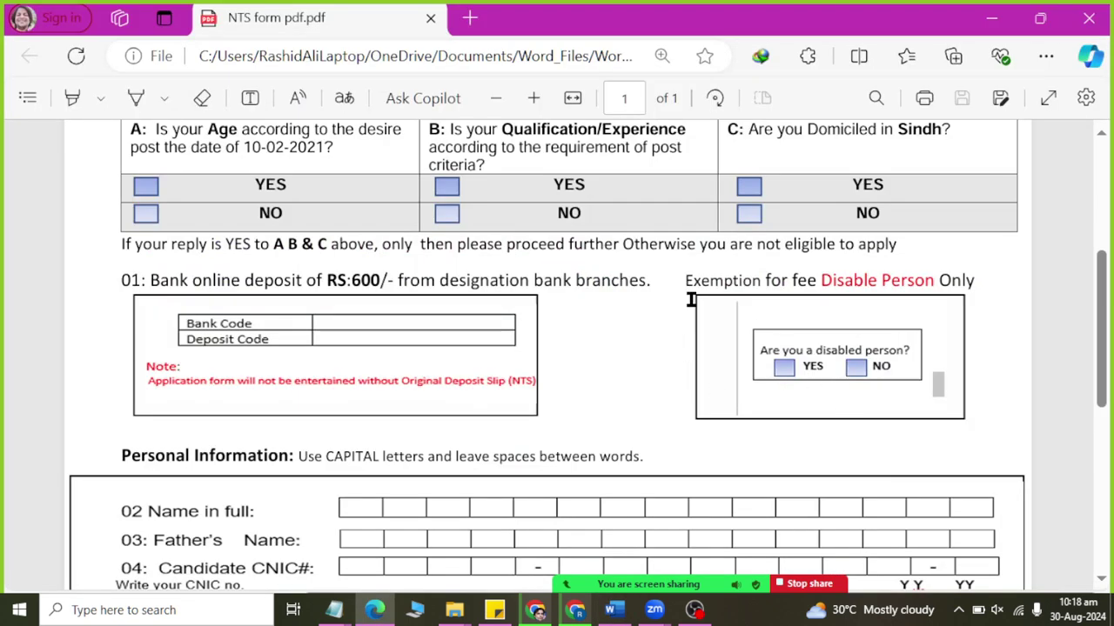
key("alt+Tab")
left_click(729, 345)
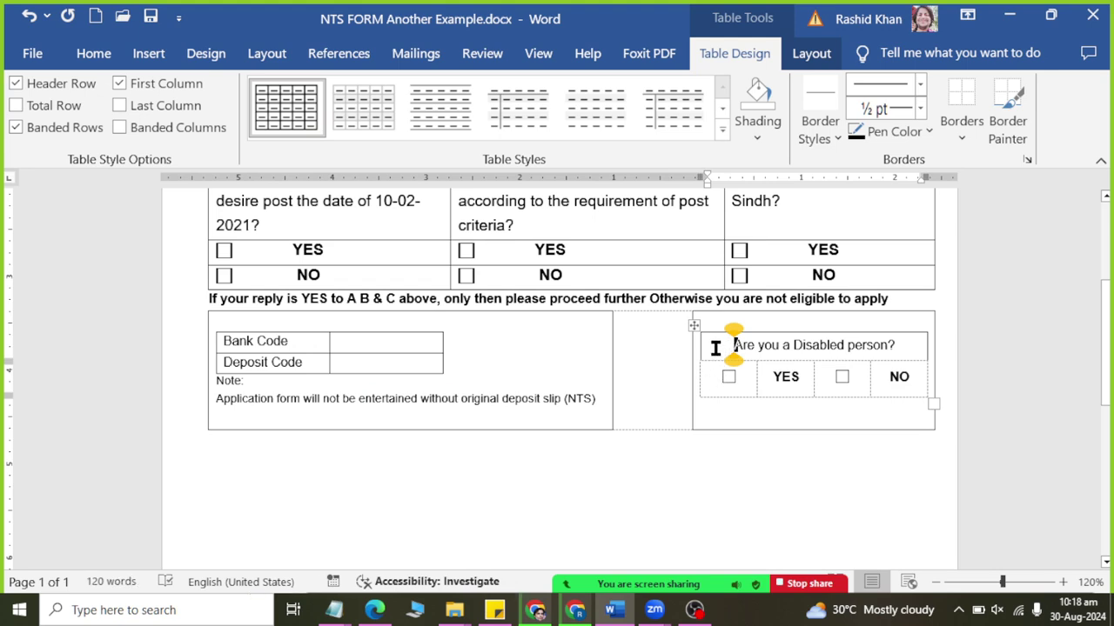
left_click_drag(719, 373, 890, 377)
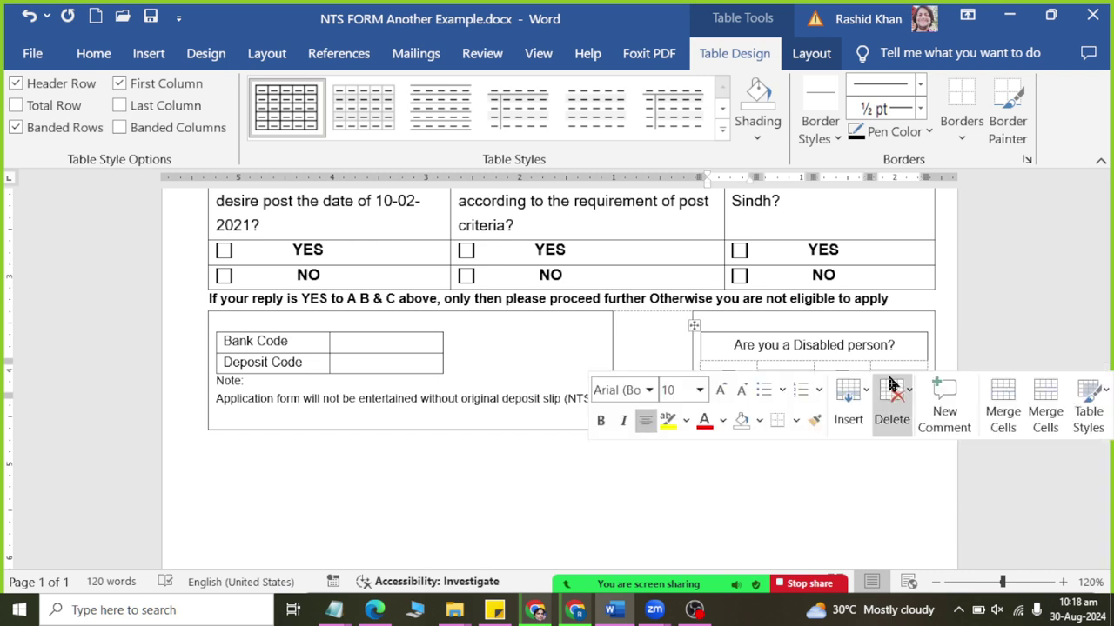
left_click(962, 141)
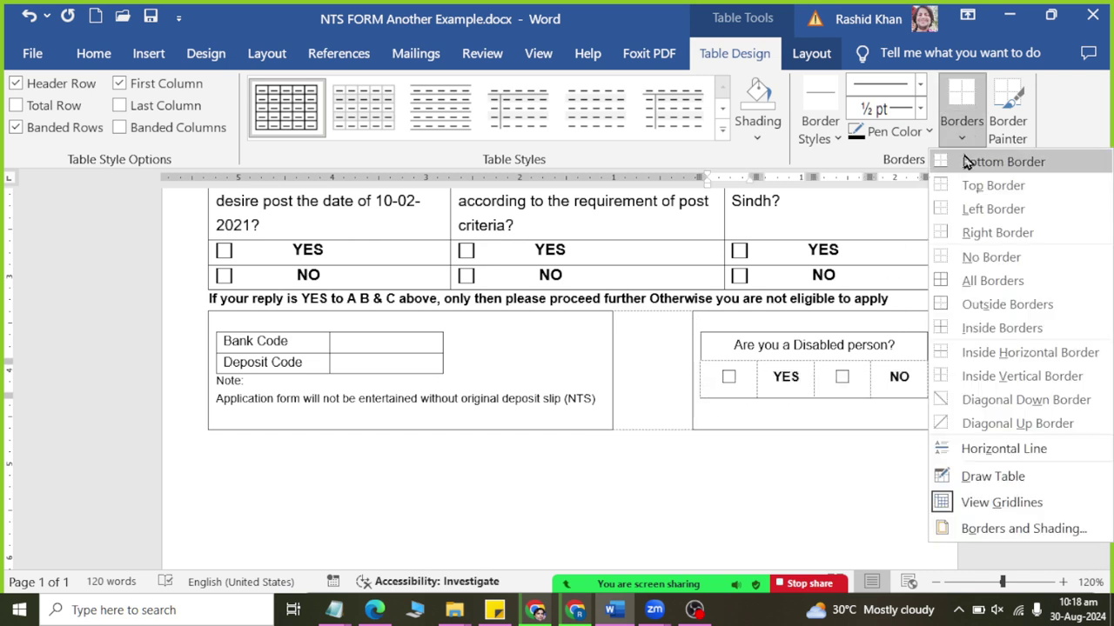
left_click(953, 211)
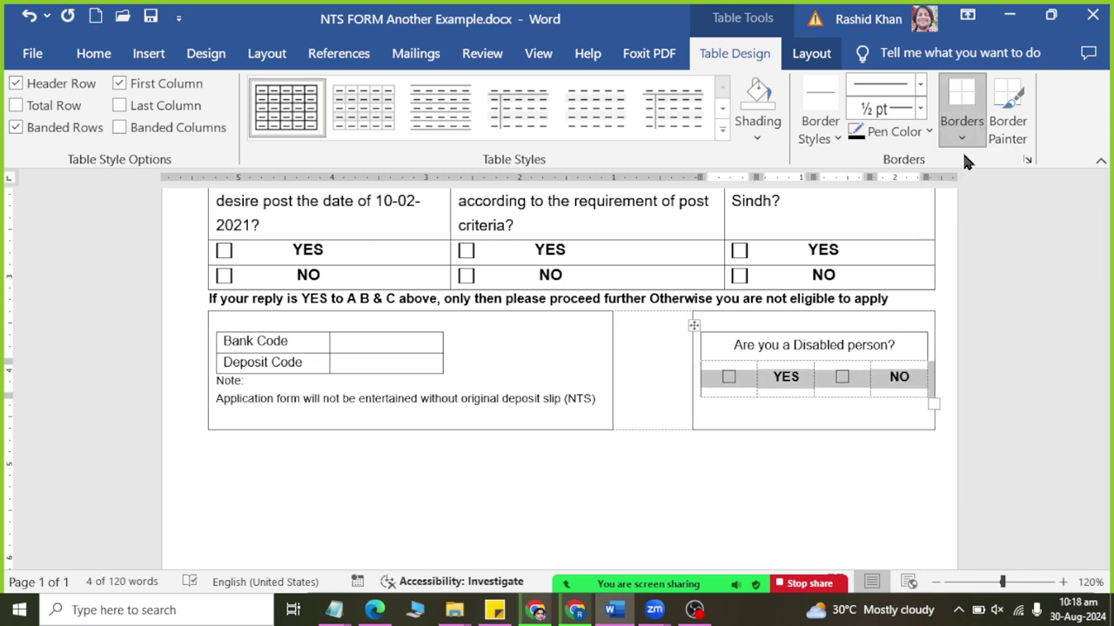
left_click(963, 139)
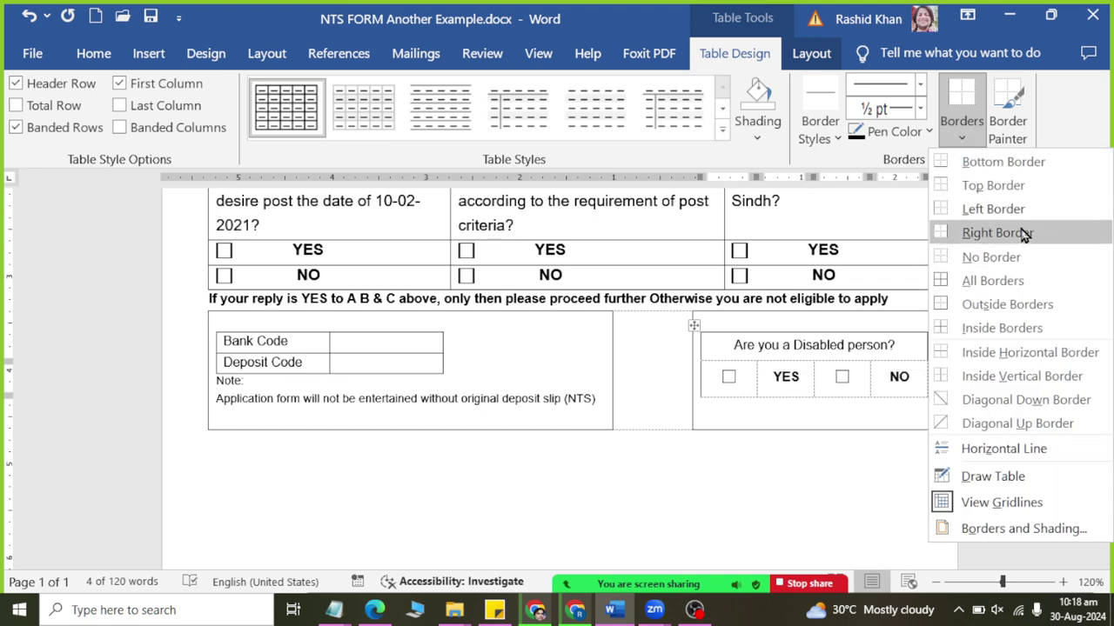
left_click(1013, 234)
left_click(961, 139)
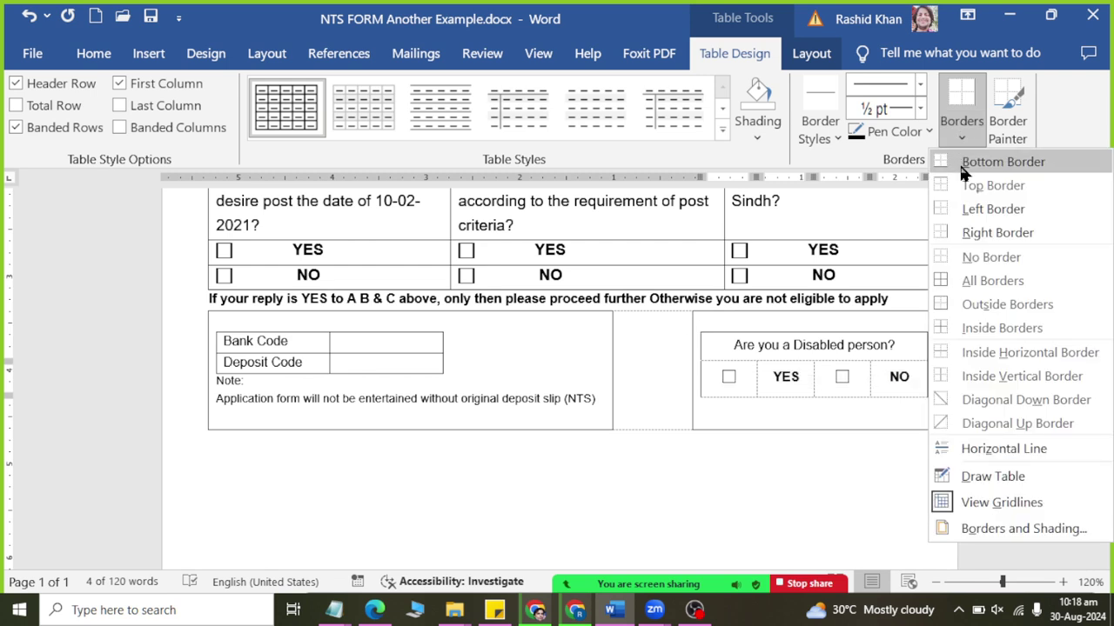
left_click(959, 161)
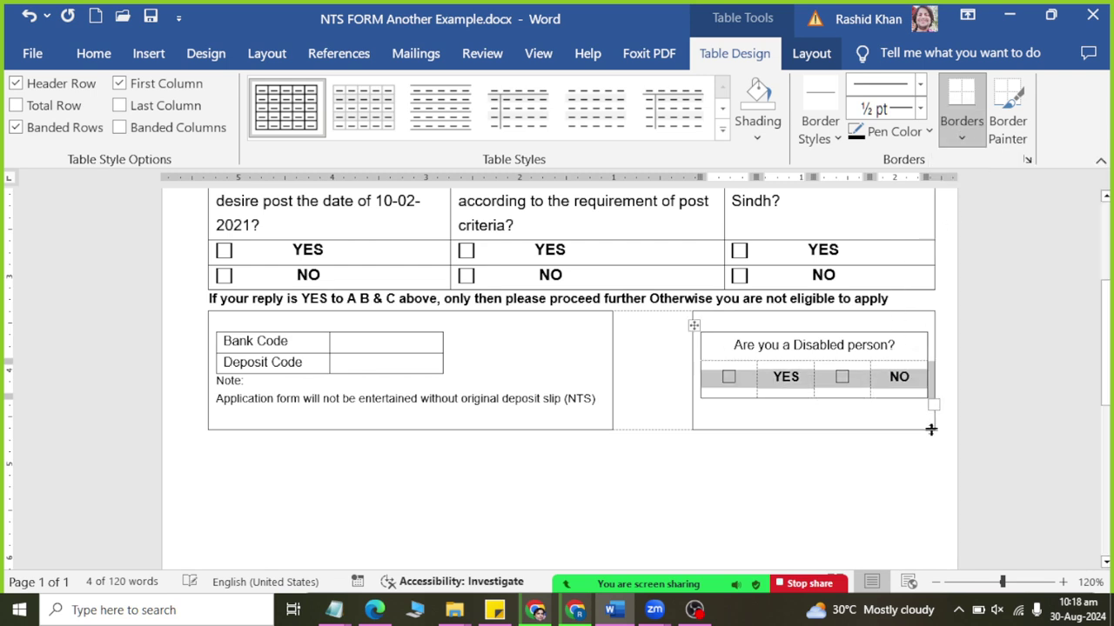
Preview the printed NTS form at 80% zoom, then return to editing.
left_click(829, 491)
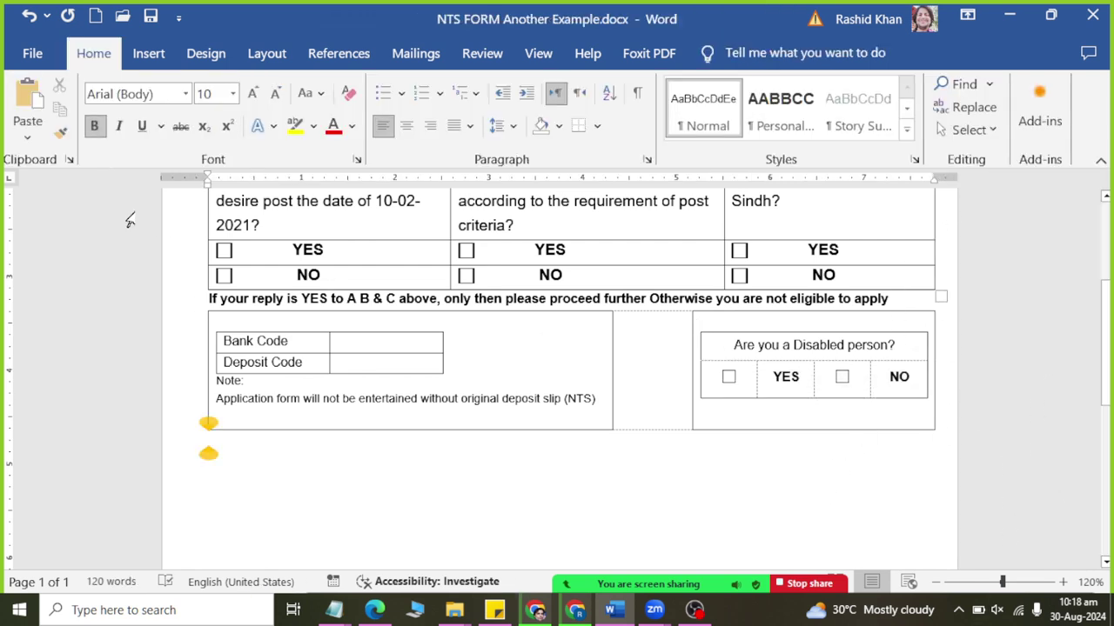
left_click(38, 54)
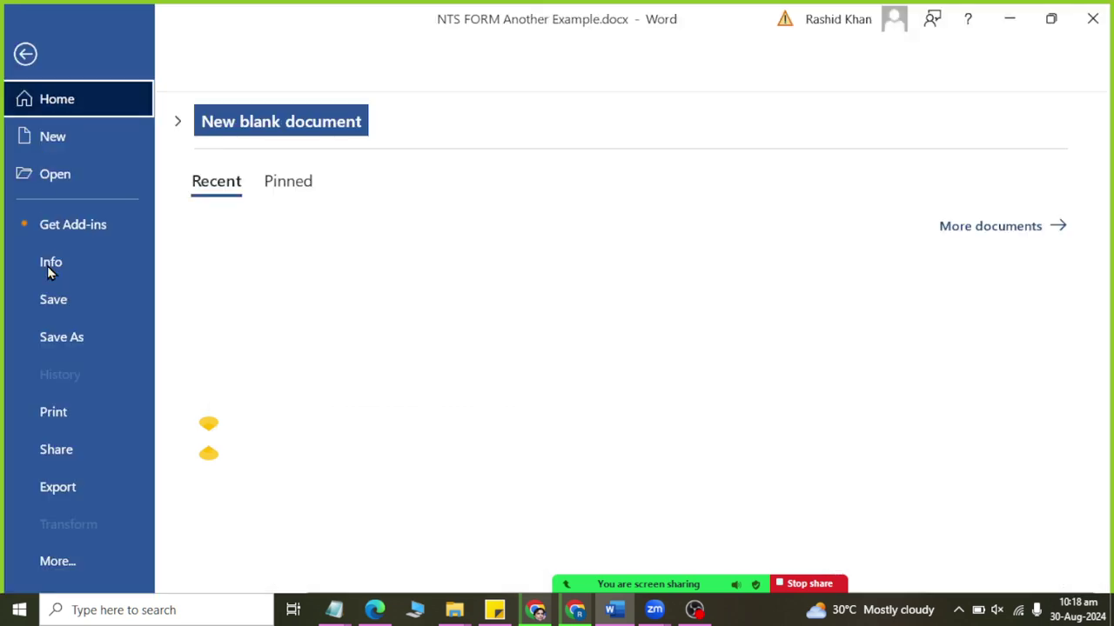
left_click(53, 413)
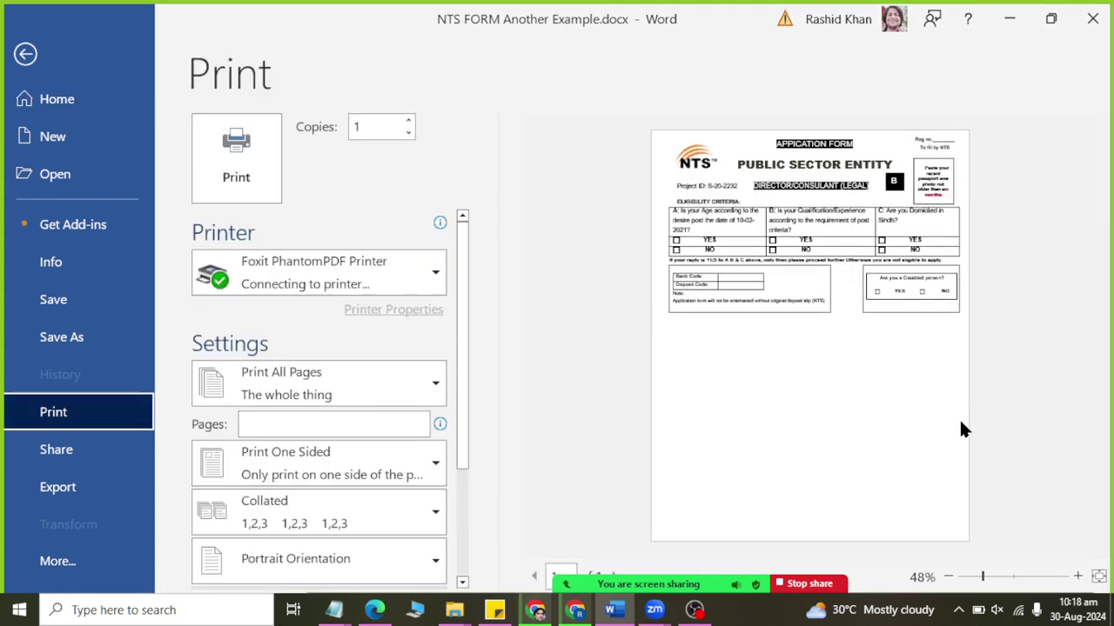
left_click(1003, 578)
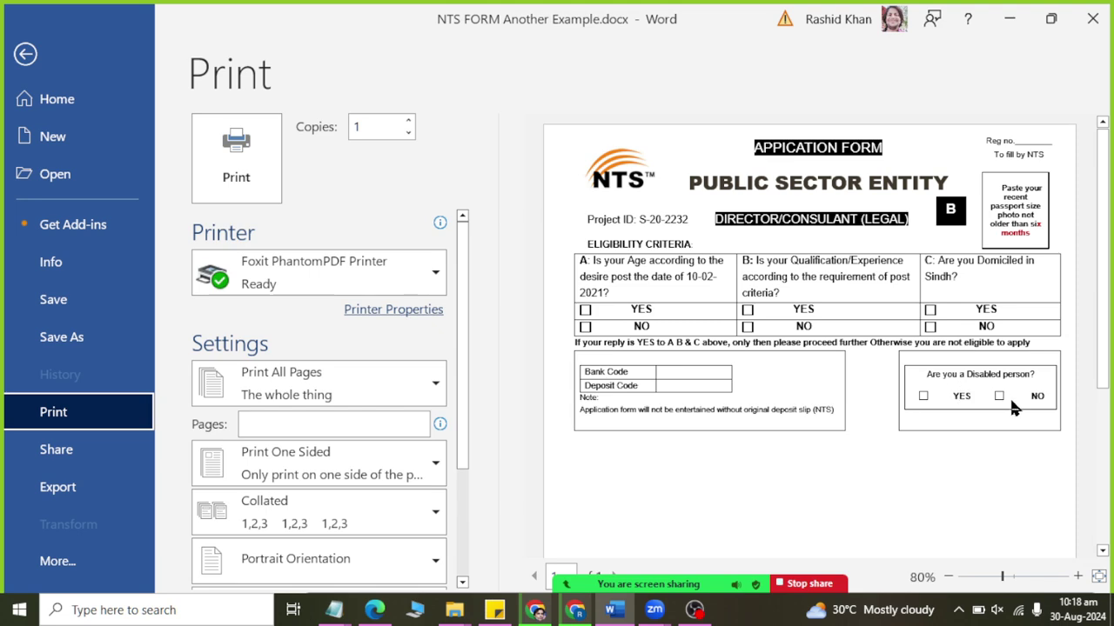
key("Escape")
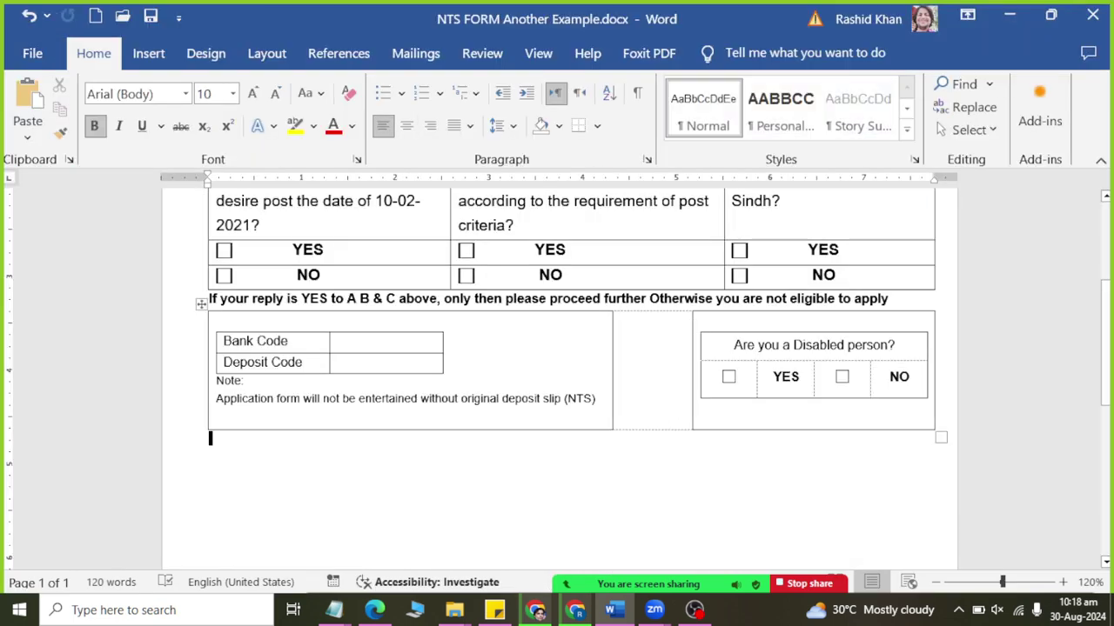
Widen the Bank Code value cell in the nested deposit table by two increments.
key("alt+Tab")
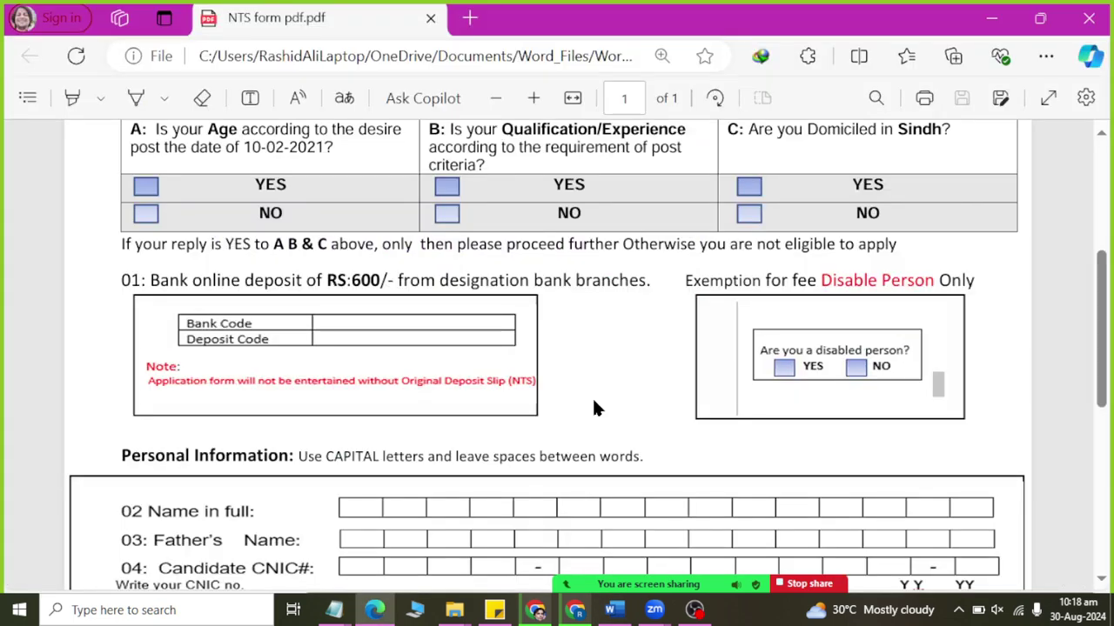
key("alt+Tab")
left_click(405, 341)
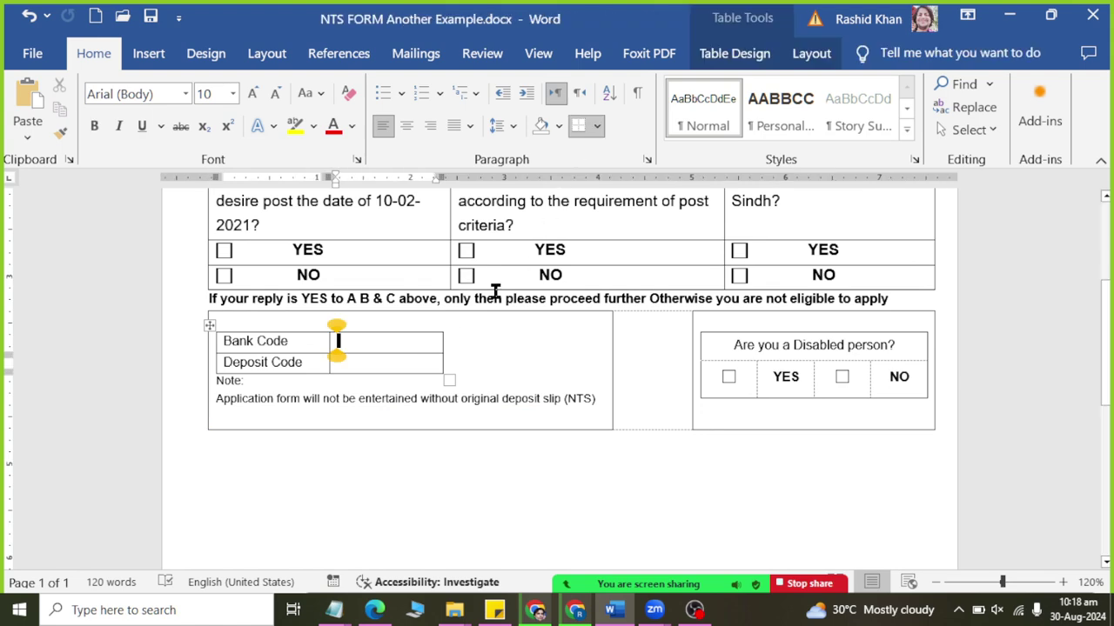
left_click(809, 60)
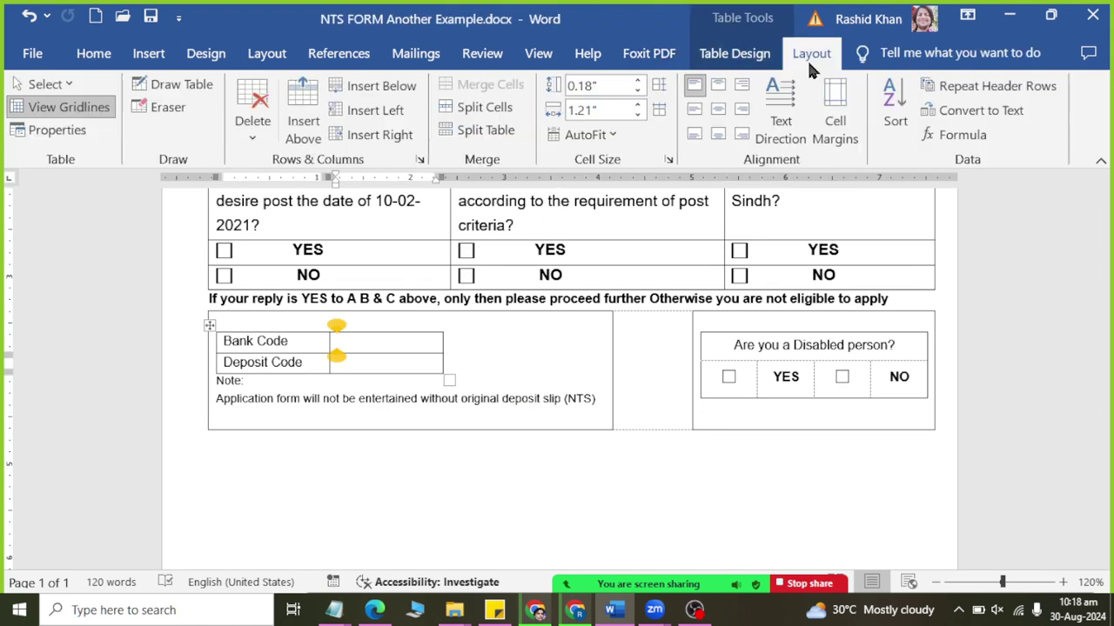
left_click(642, 104)
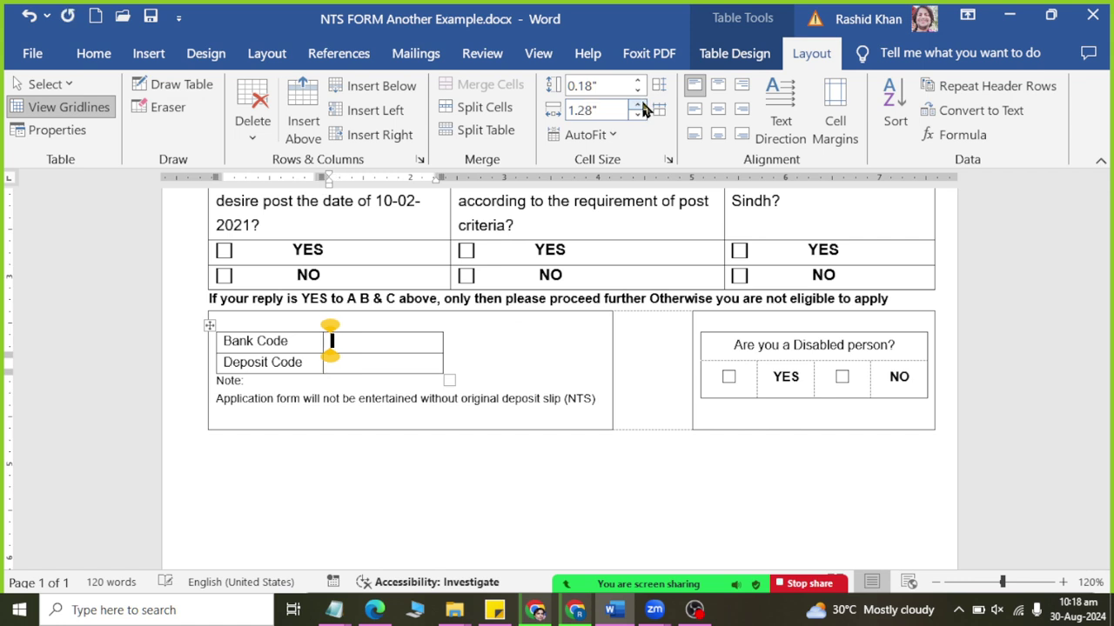
left_click(640, 103)
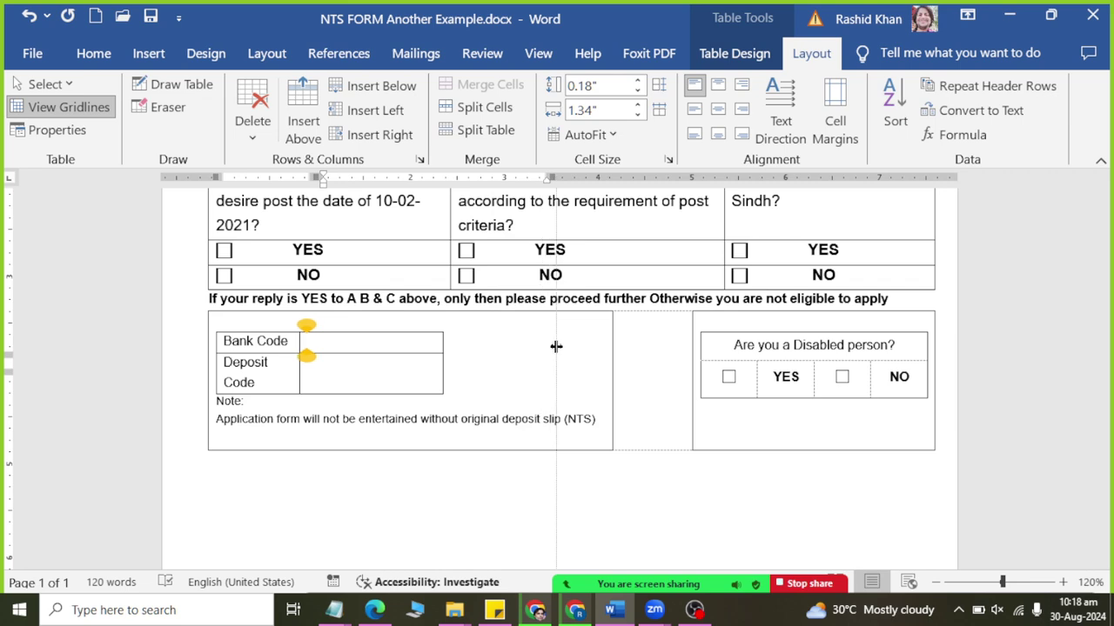
Set the label column to 1.2 inches and widen the value column further.
left_click(308, 364)
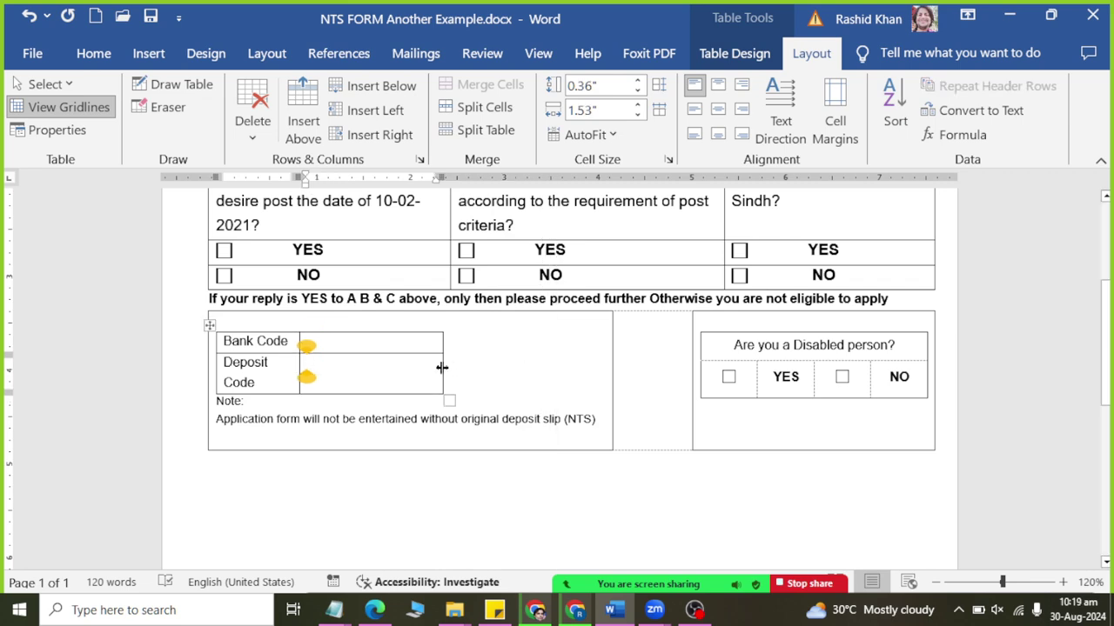
left_click_drag(442, 368, 565, 368)
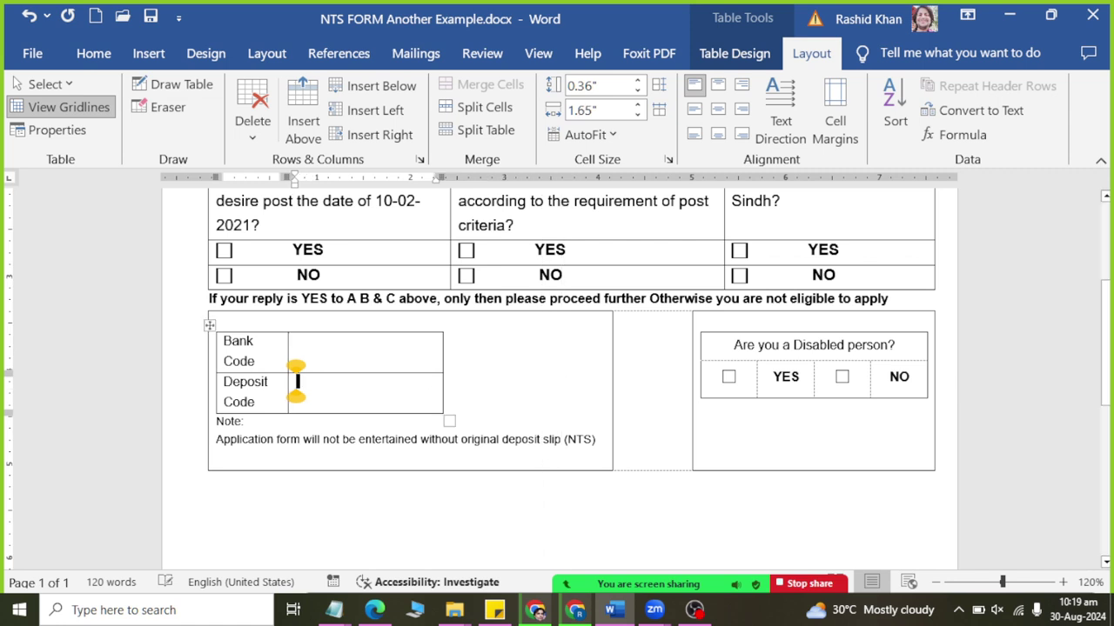
key("ctrl+z")
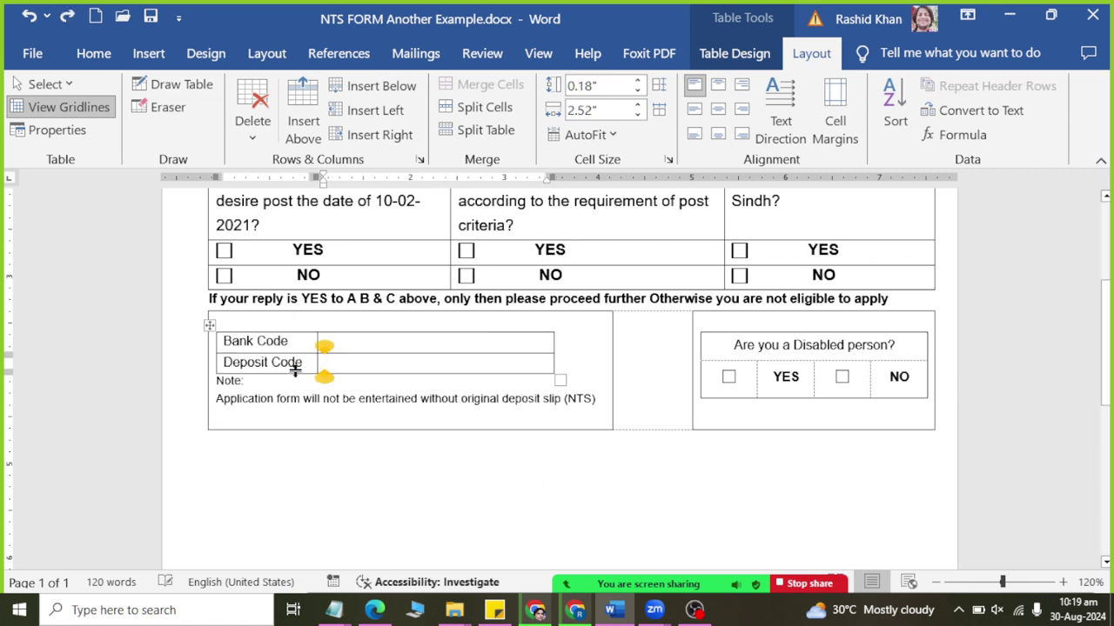
left_click(309, 341)
left_click(637, 106)
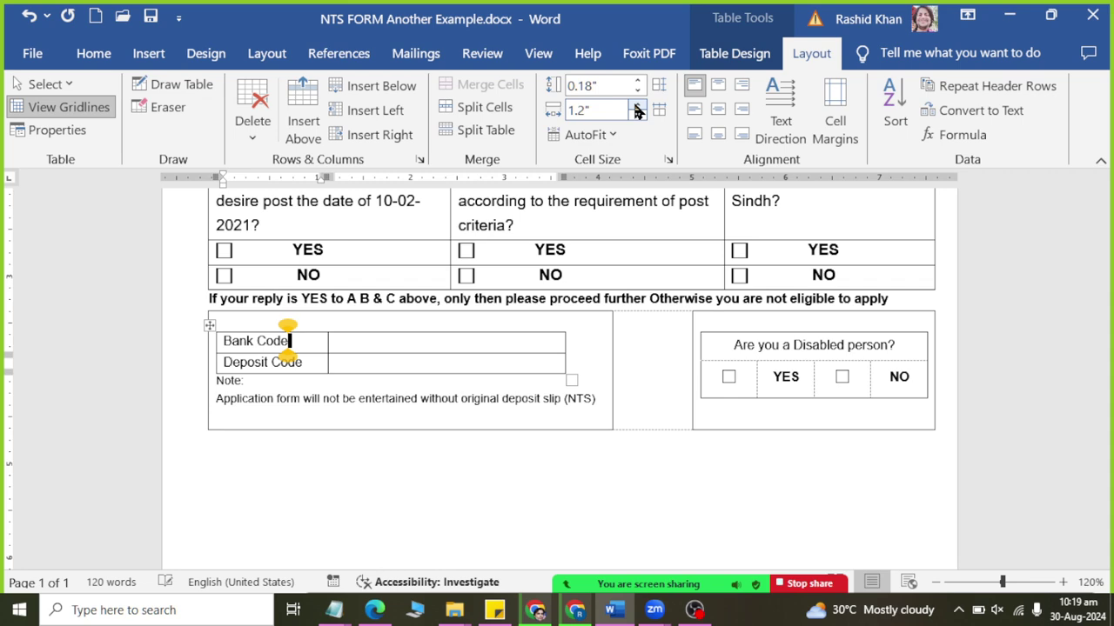
left_click(637, 105)
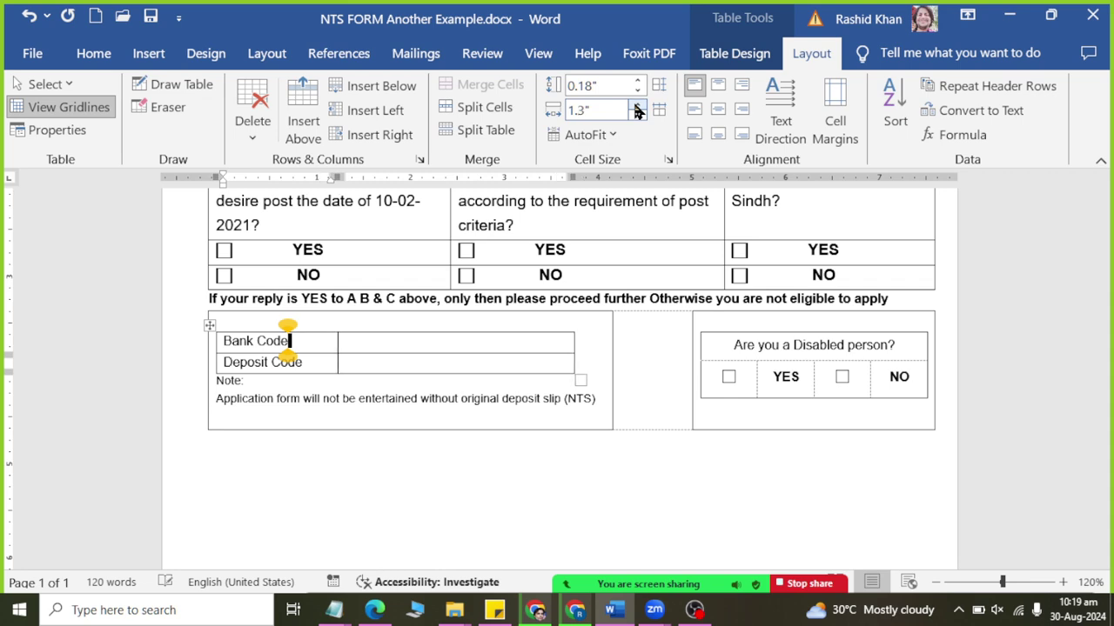
left_click(636, 105)
Add a blank line after the '…eligible to apply' sentence.
left_click(761, 421)
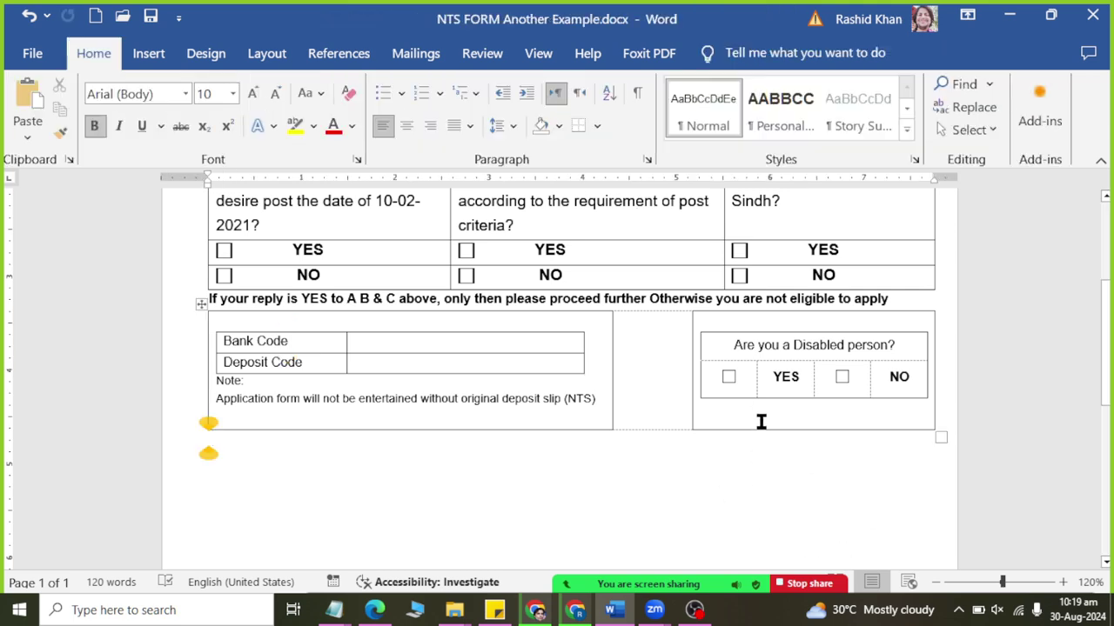
left_click(892, 298)
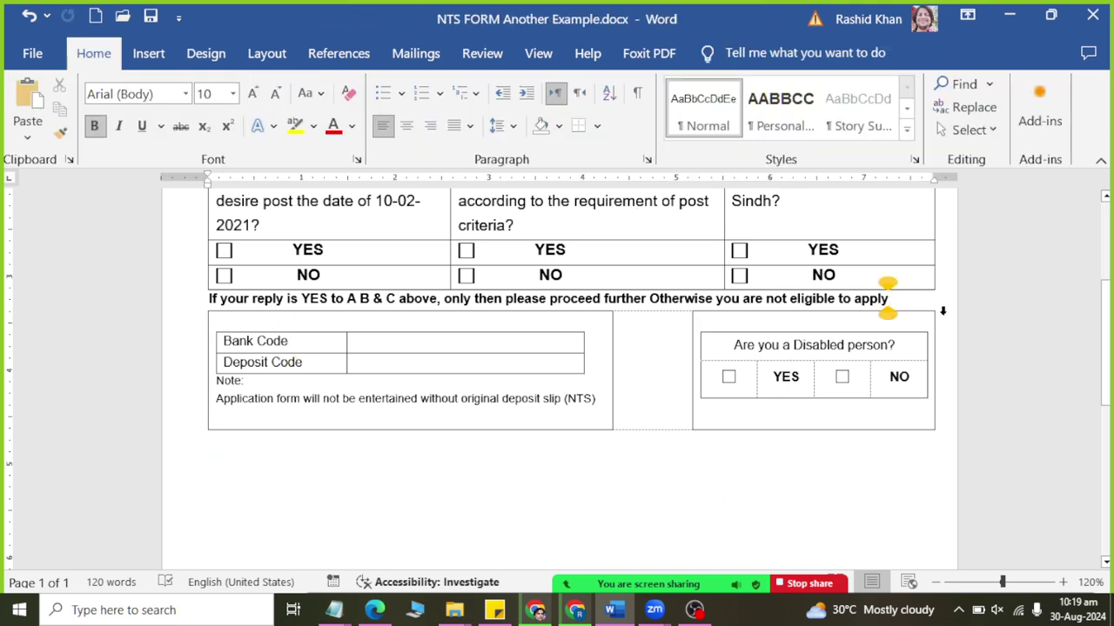
key("Return")
Copy the '01: Bank online deposit' line from the PDF and paste it into Word.
key("alt+Tab")
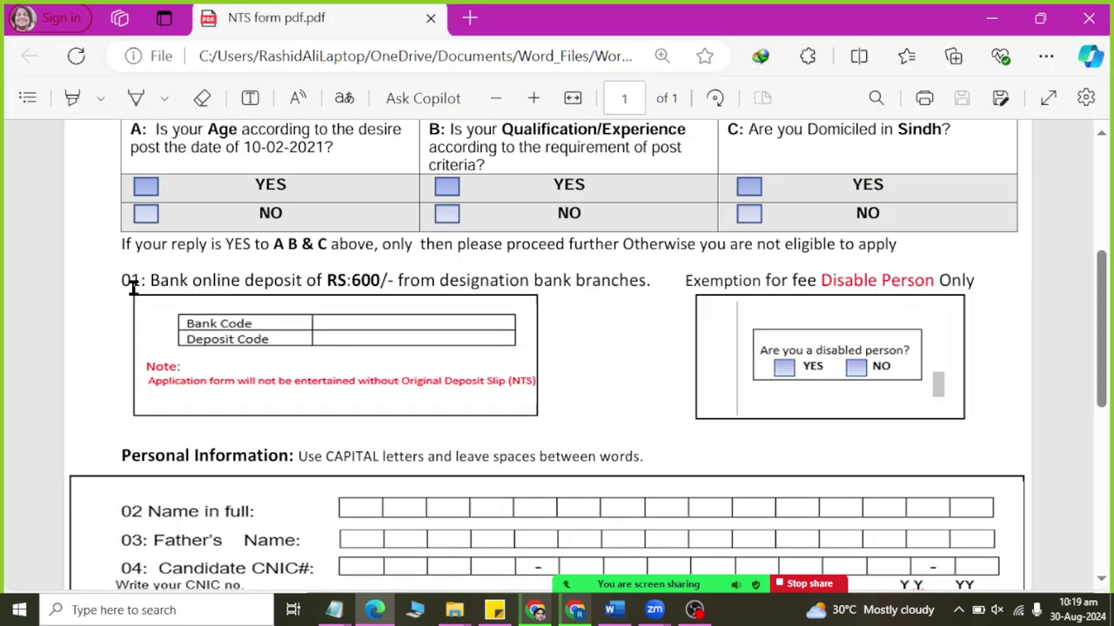
left_click_drag(114, 285, 992, 281)
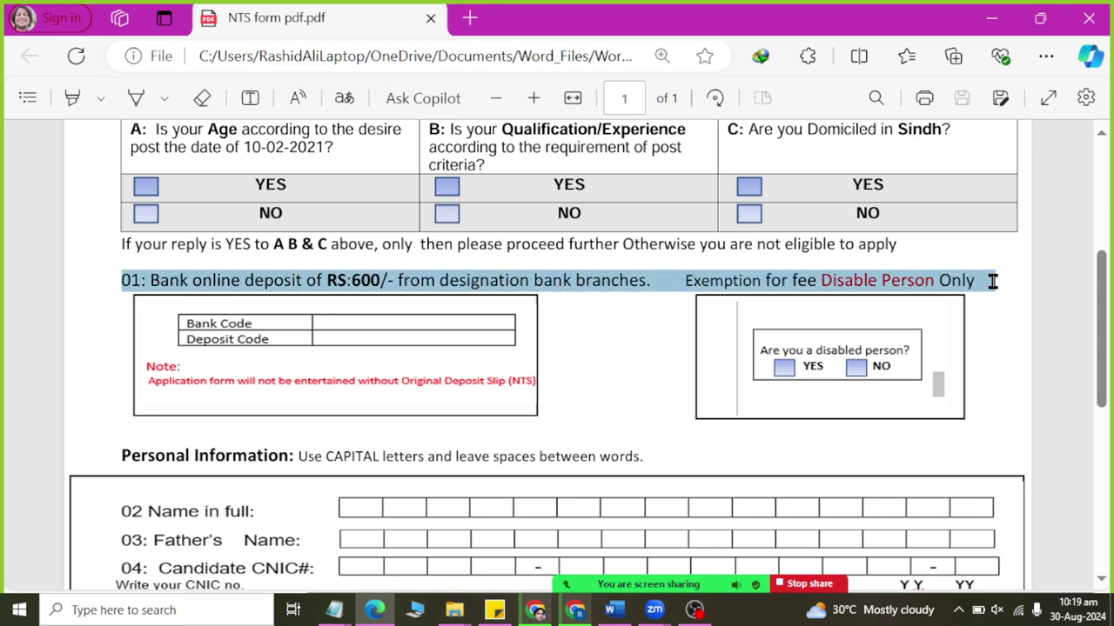
key("alt+Tab")
left_click(209, 315)
left_click(27, 137)
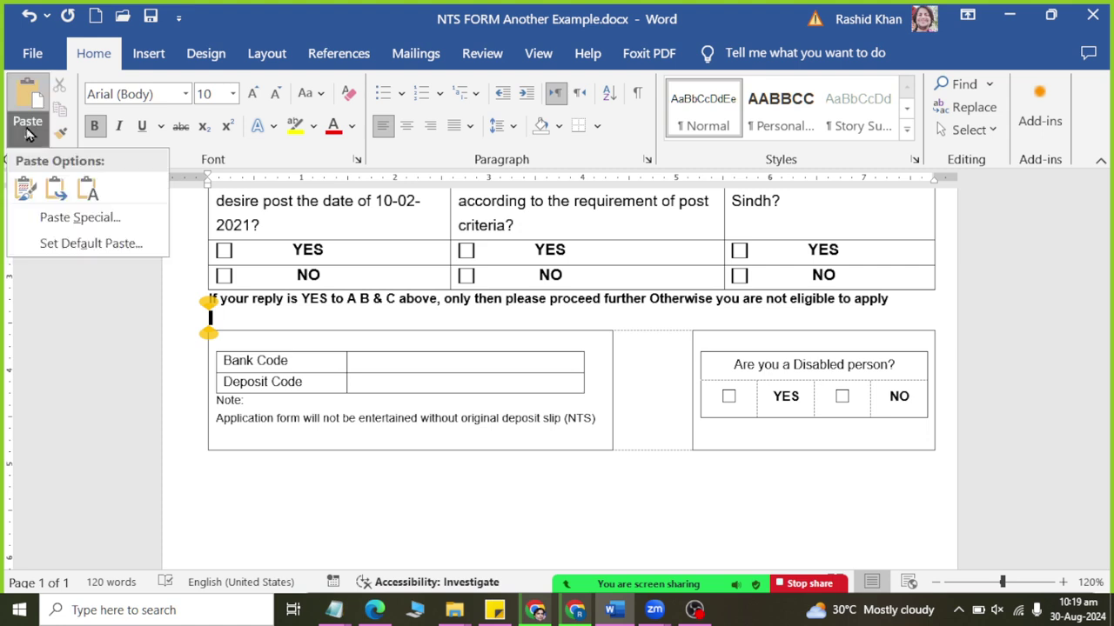
left_click(55, 193)
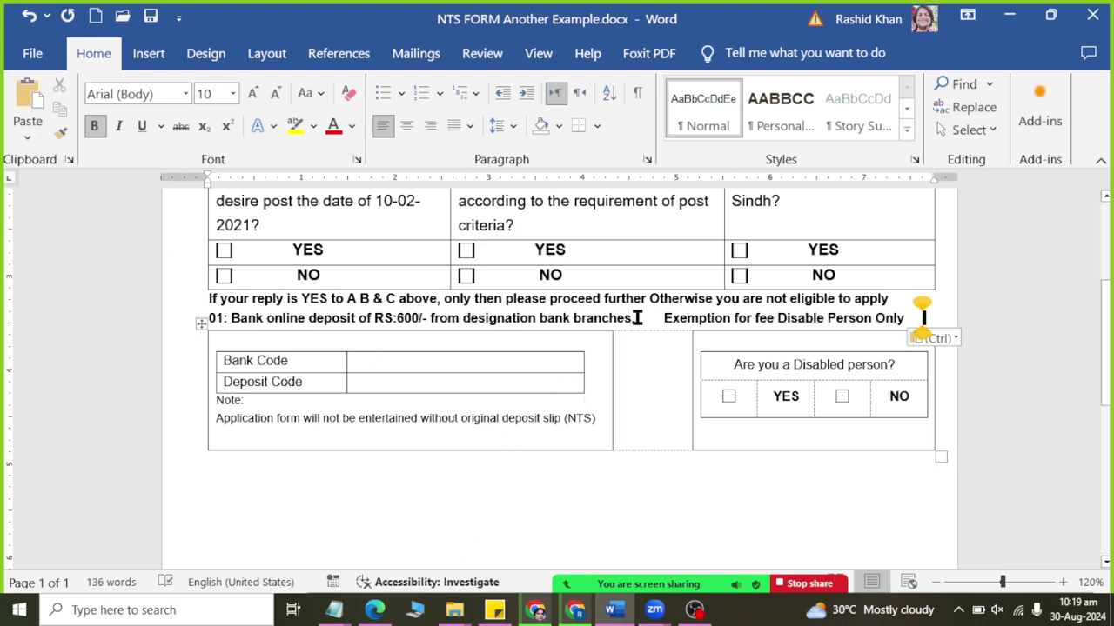
Unbold the pasted deposit line and make only RS:600/- bold.
key("alt+Tab")
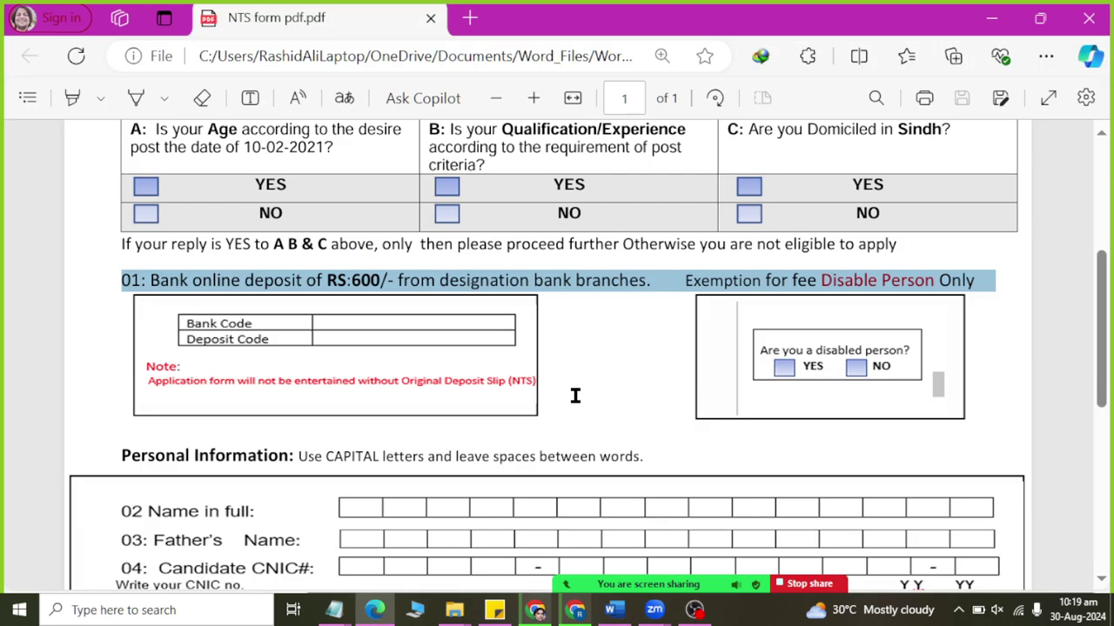
key("alt+Tab")
left_click_drag(203, 319, 918, 318)
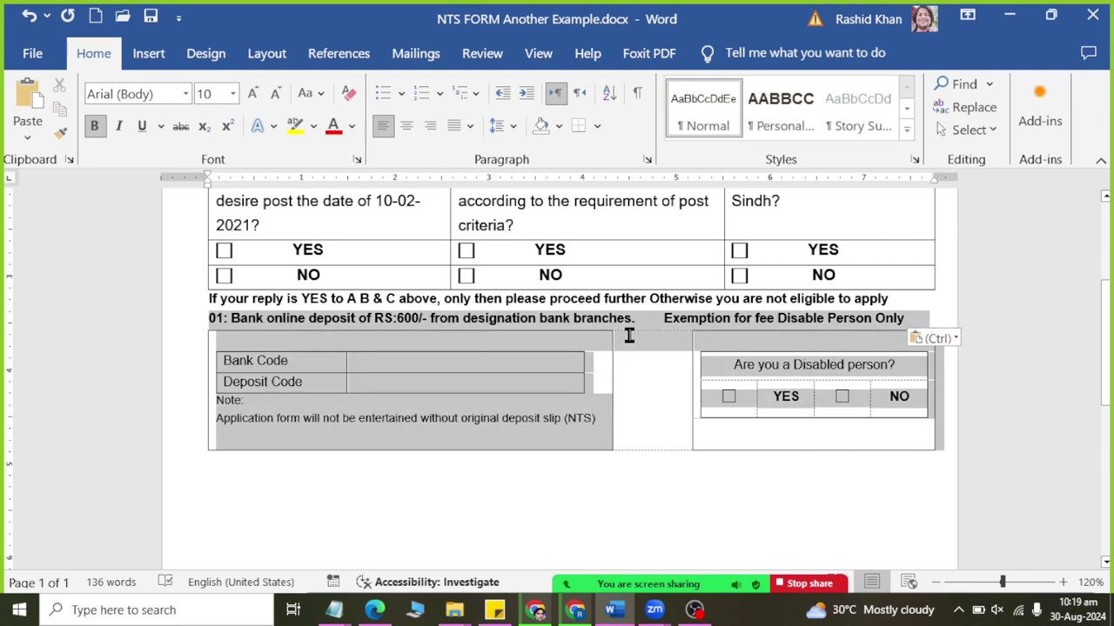
left_click(99, 131)
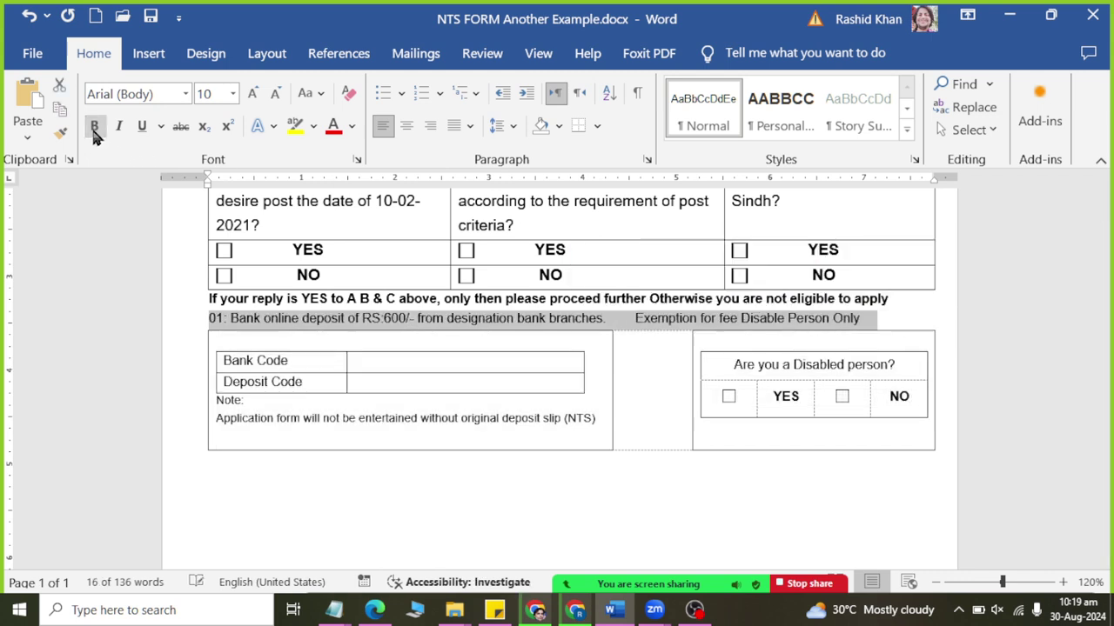
left_click(363, 318)
left_click_drag(363, 319, 416, 319)
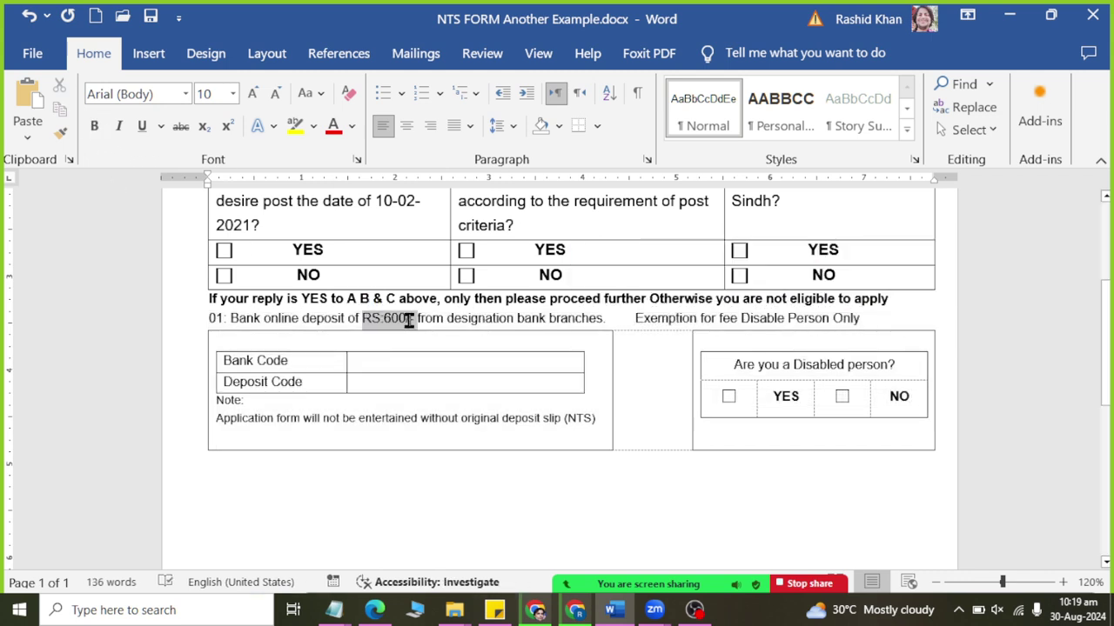
left_click(94, 126)
Colour 'Disable Person' red and set the deposit line to size 11.
key("alt+Tab")
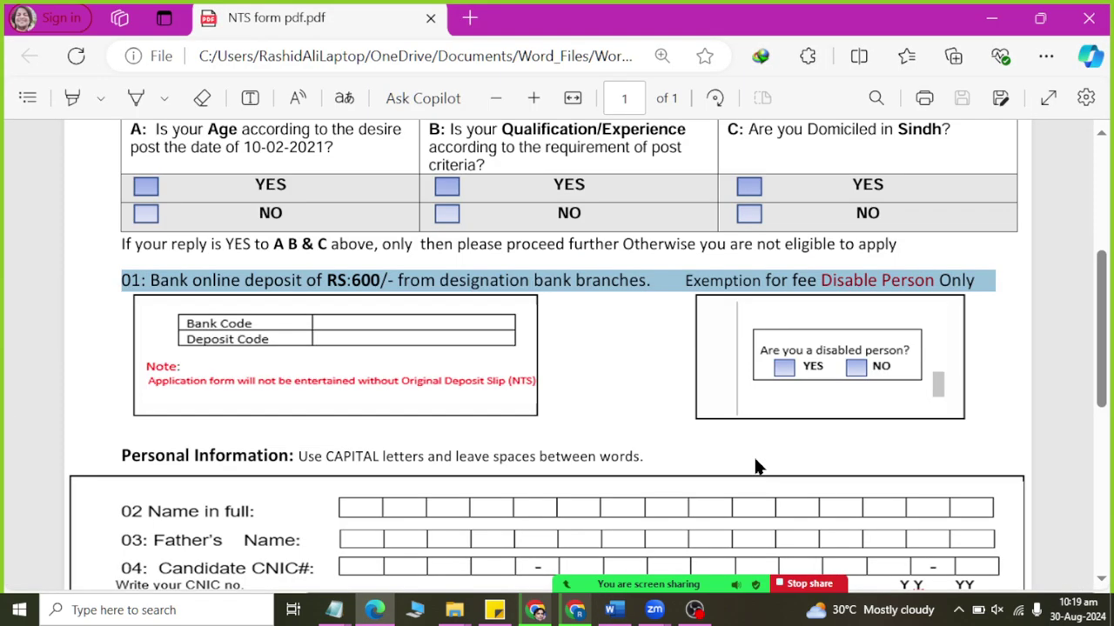
key("alt+Tab")
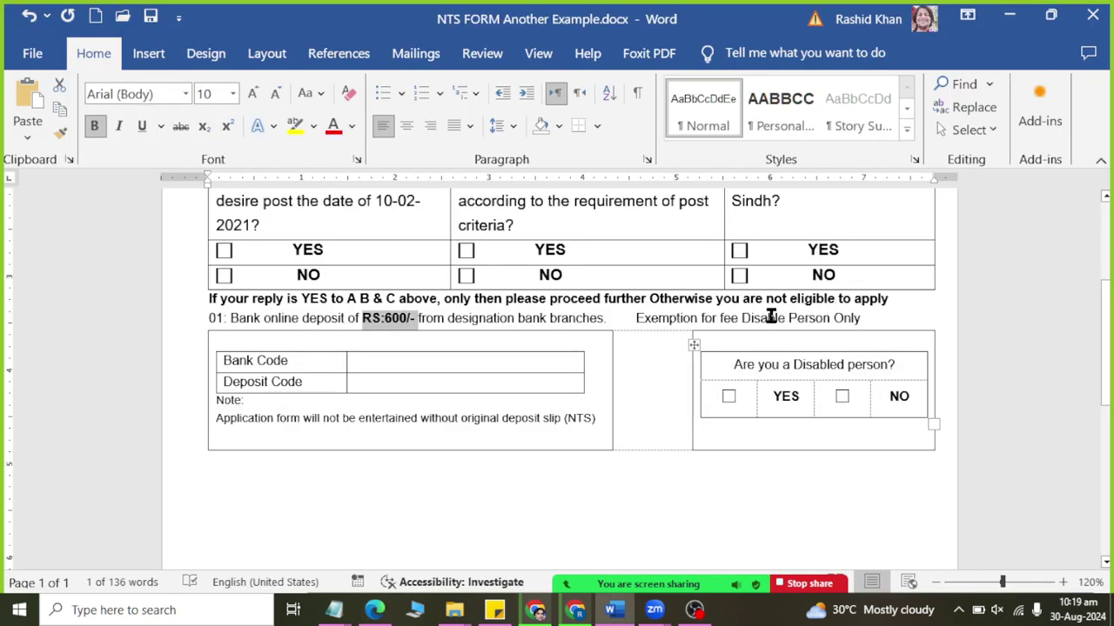
left_click(740, 318)
mouse_move(769, 319)
left_mouse_down()
mouse_move(831, 318)
mouse_move(189, 315)
left_mouse_up()
left_click(333, 125)
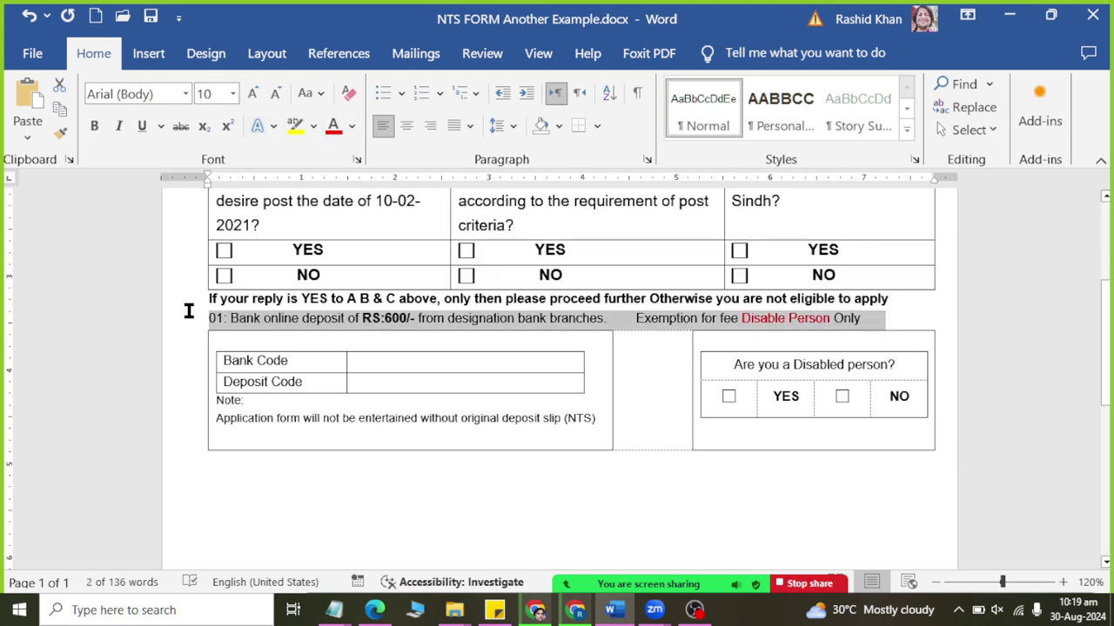
left_click(252, 93)
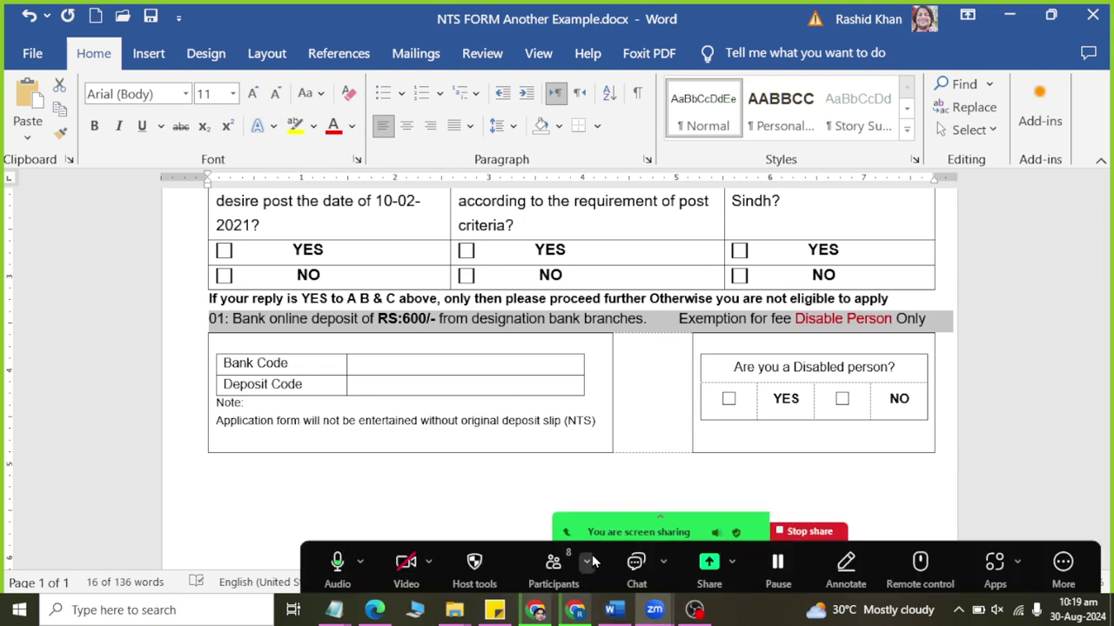
left_click(689, 318)
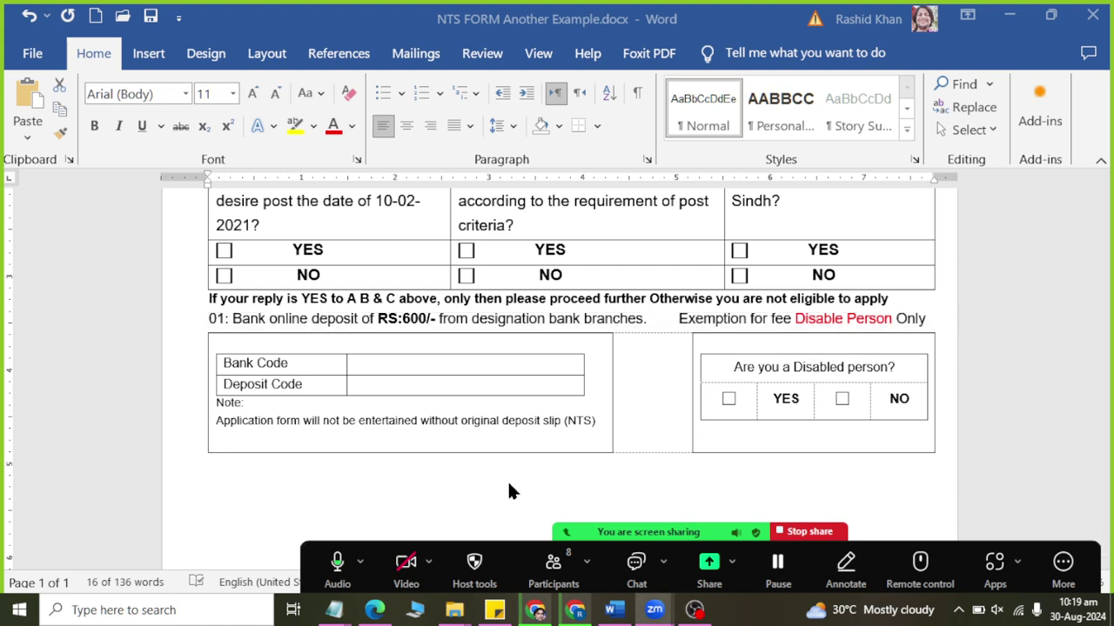
Place the caret below the tables and bring the PDF form back into view.
scroll(507, 482, "down", 1)
left_click(398, 435)
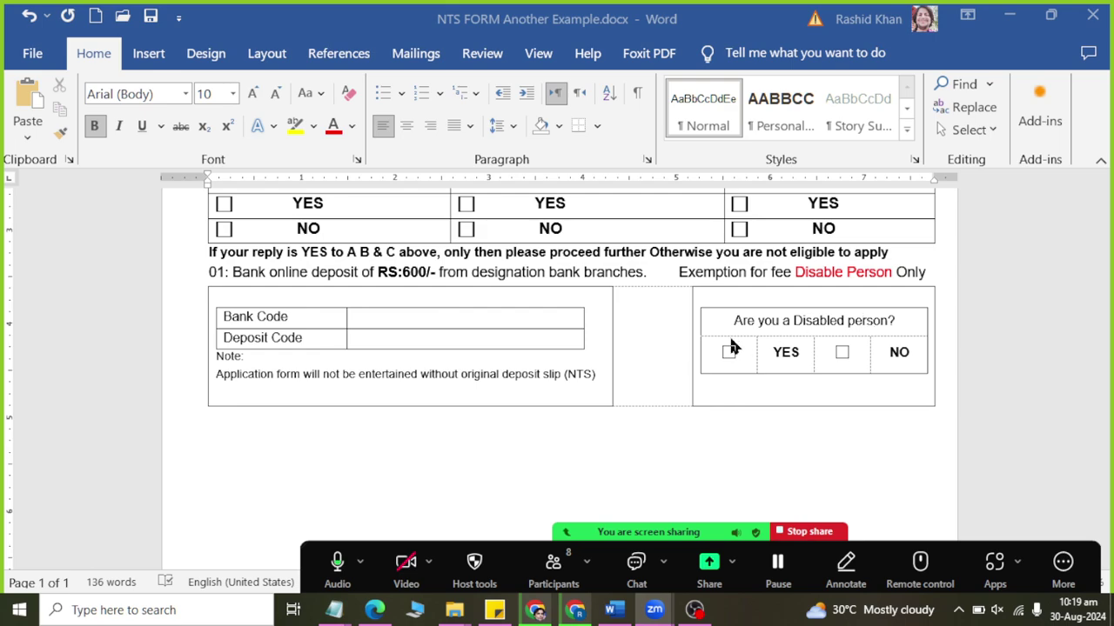
key("alt+Tab")
key("alt+Tab")
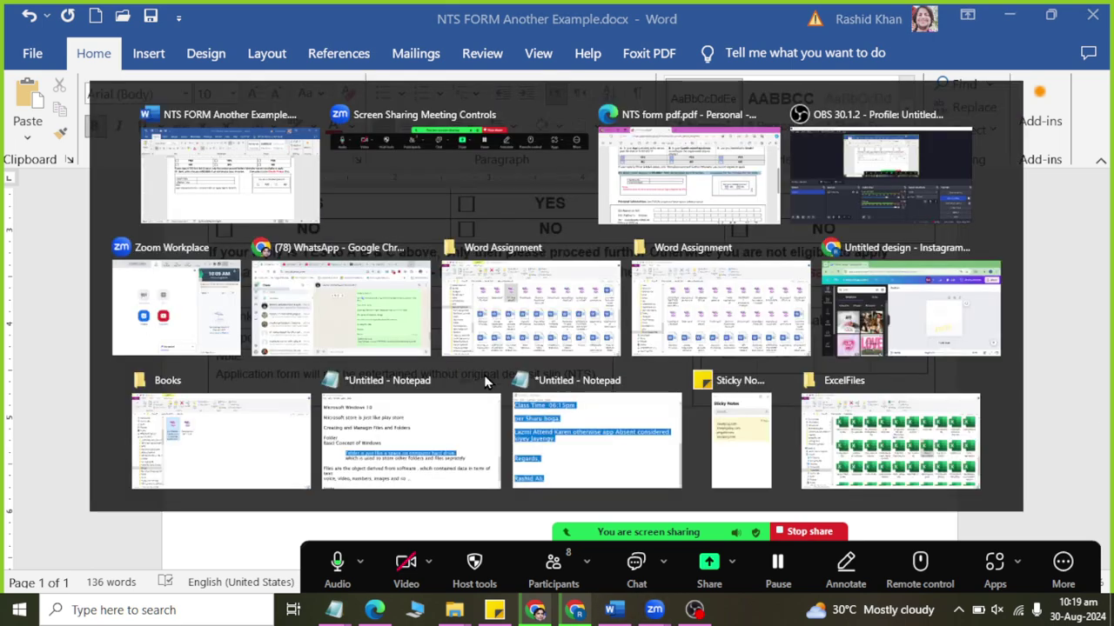
key("Escape")
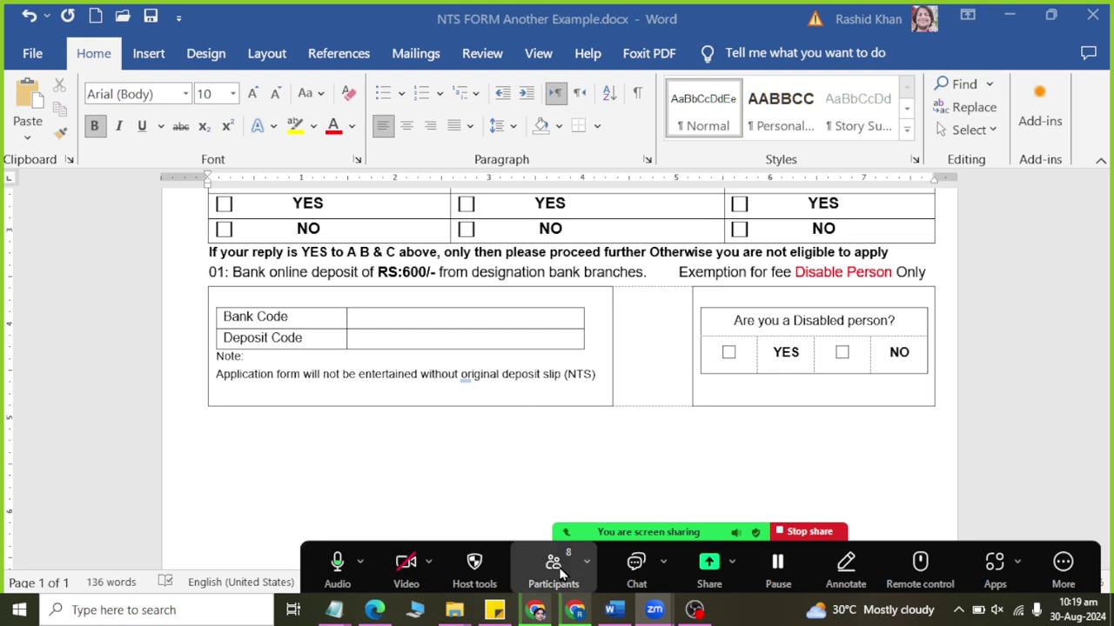
left_click(374, 609)
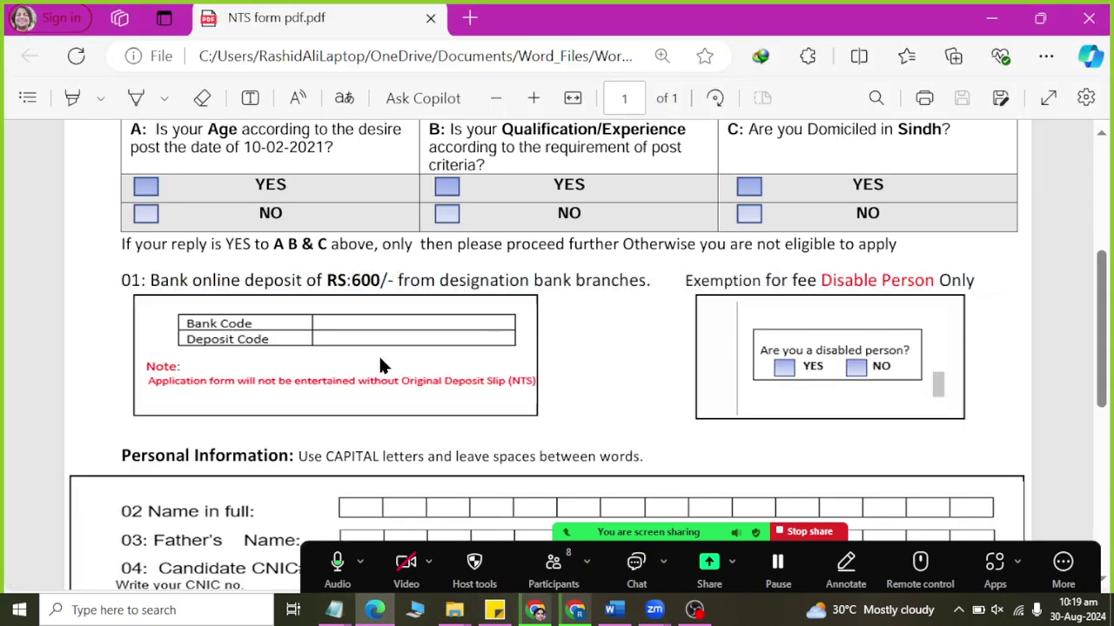
Scroll the PDF to Personal Information, then add an empty line below Word's fee table.
key("alt+Tab")
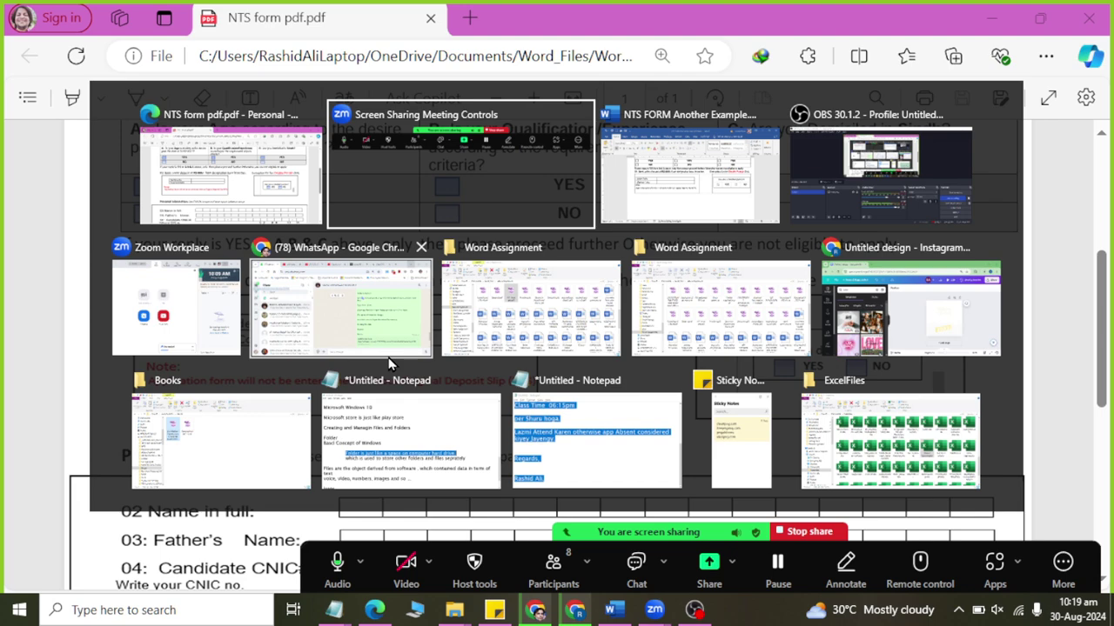
key("alt+Tab")
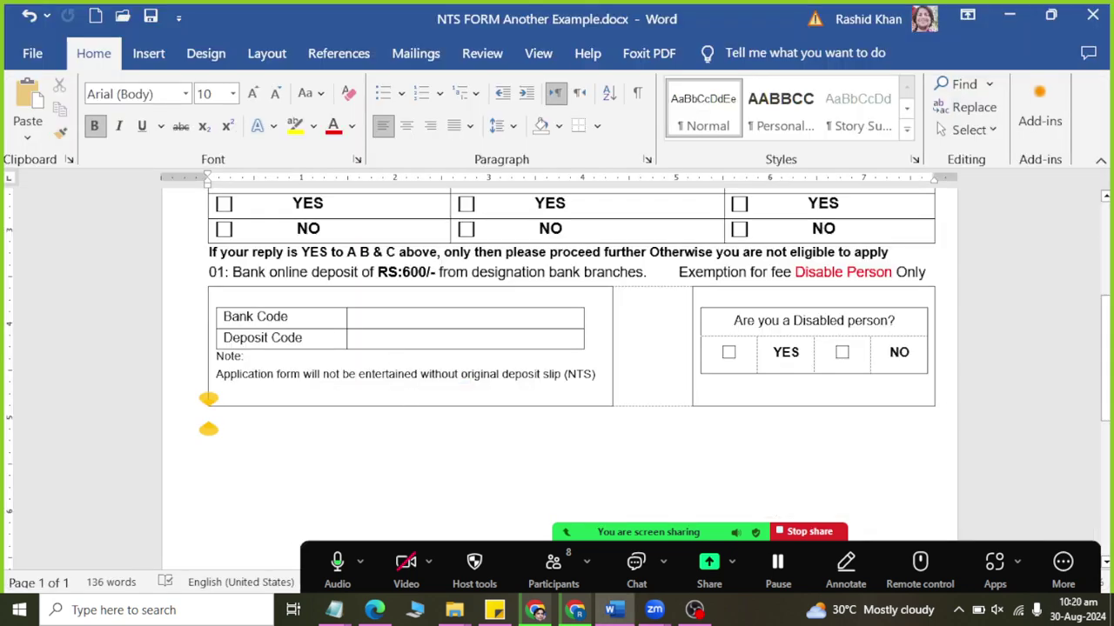
key("alt+Tab")
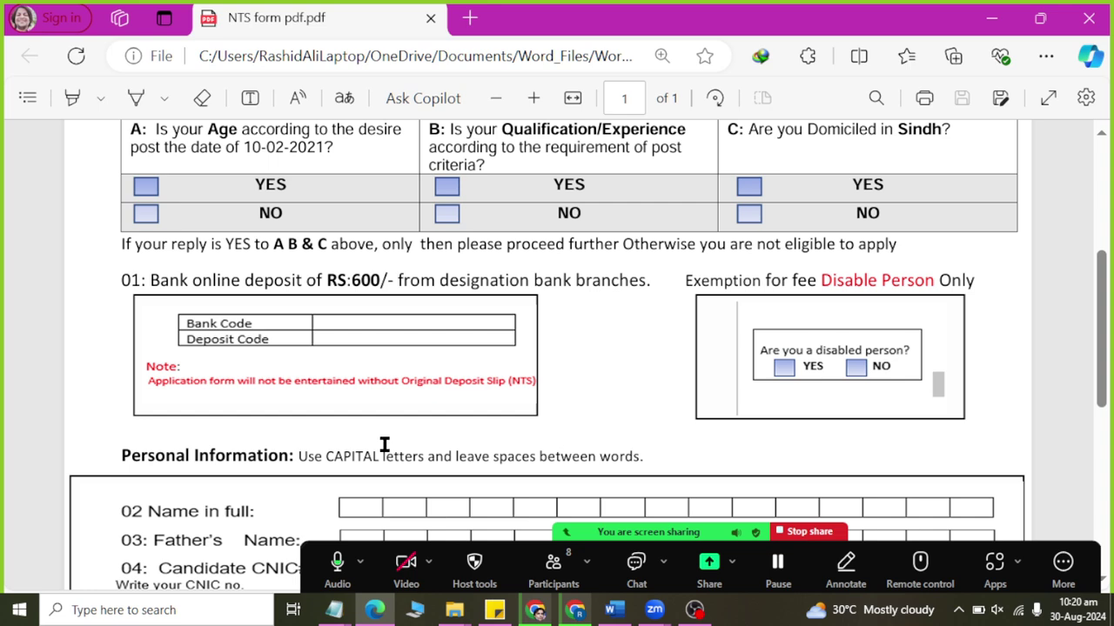
scroll(346, 457, "down", 2)
scroll(346, 457, "down", 1)
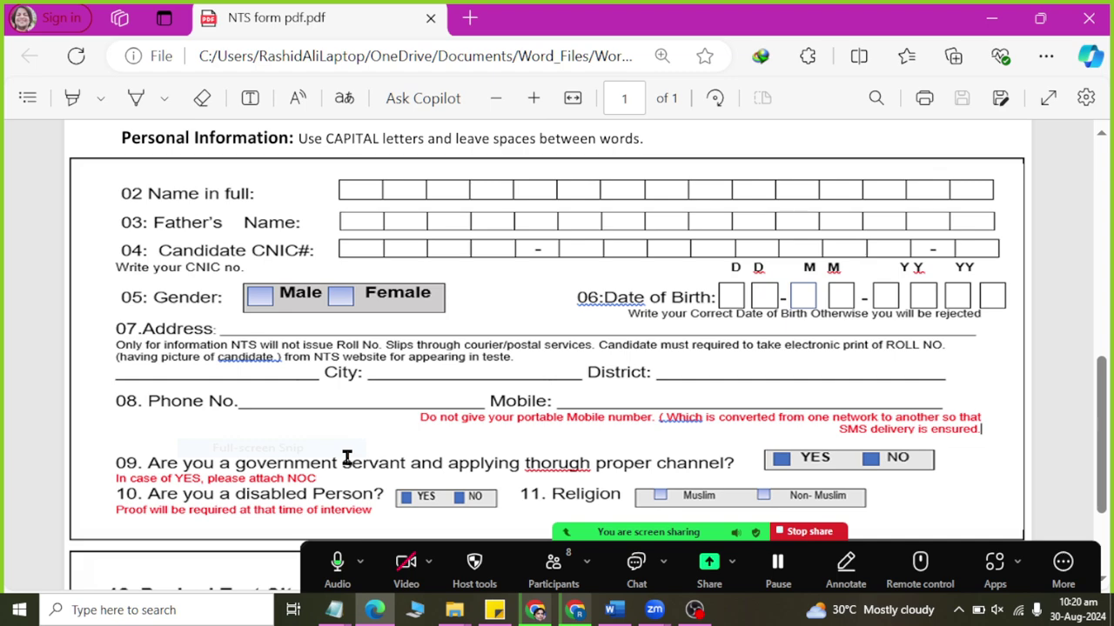
key("alt+Tab")
key("Return")
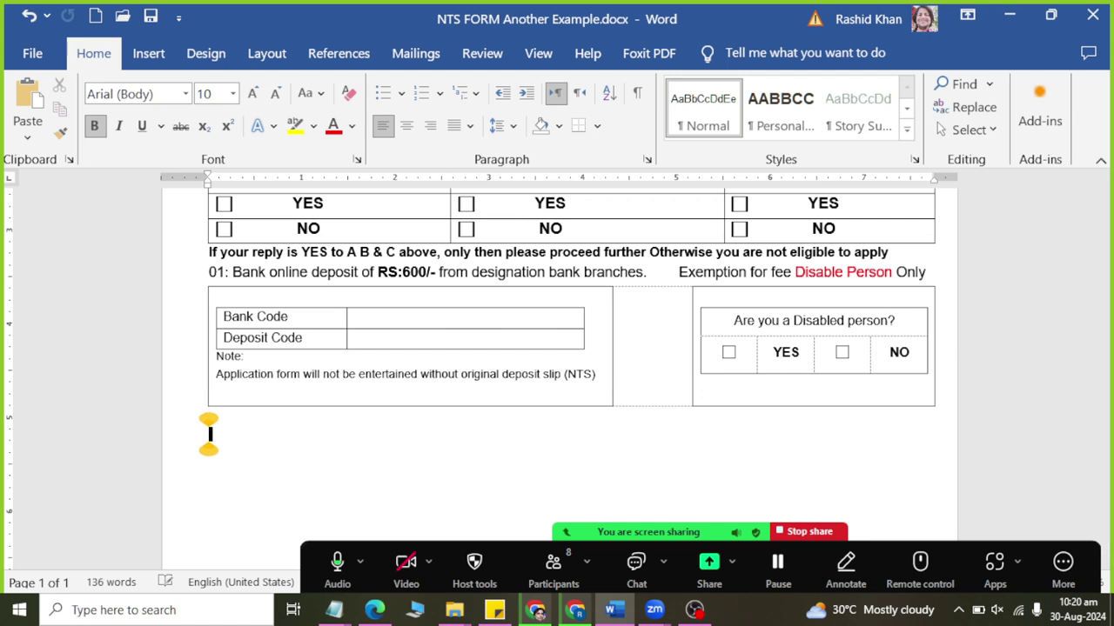
Insert a full-width 1x1 table below the fee section and add an extra line inside it.
left_click(145, 55)
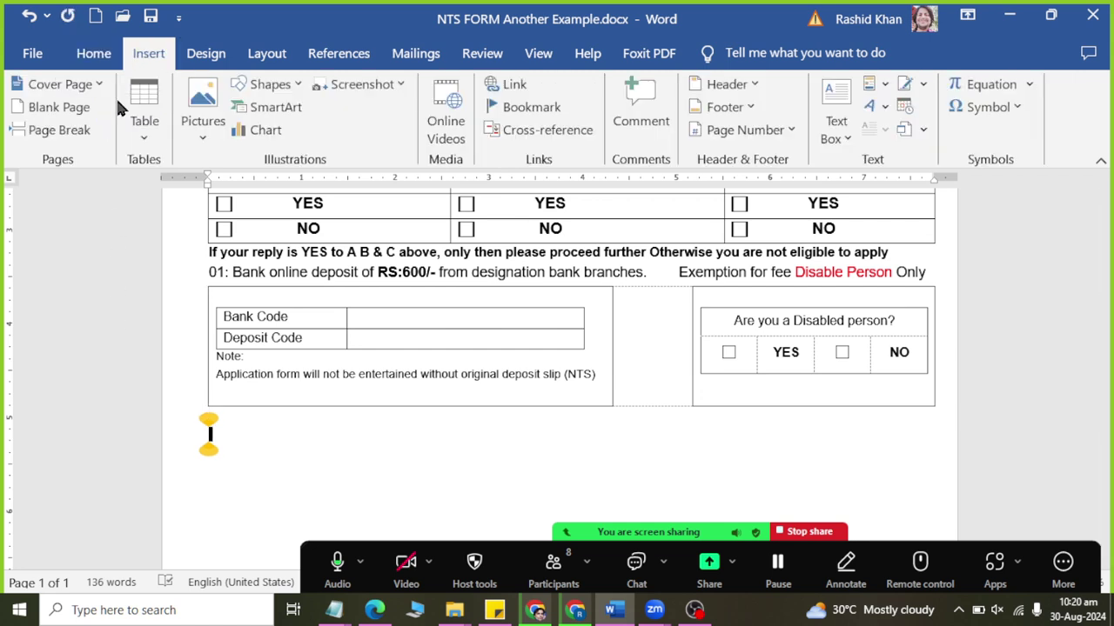
left_click(145, 117)
left_click(130, 177)
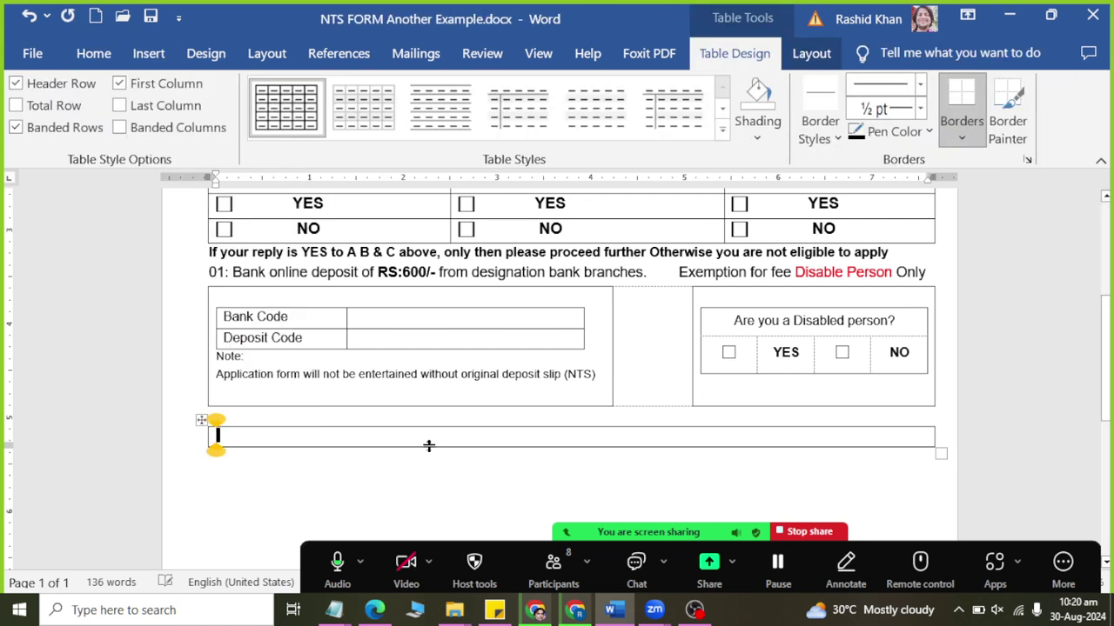
key("Return")
key("Return")
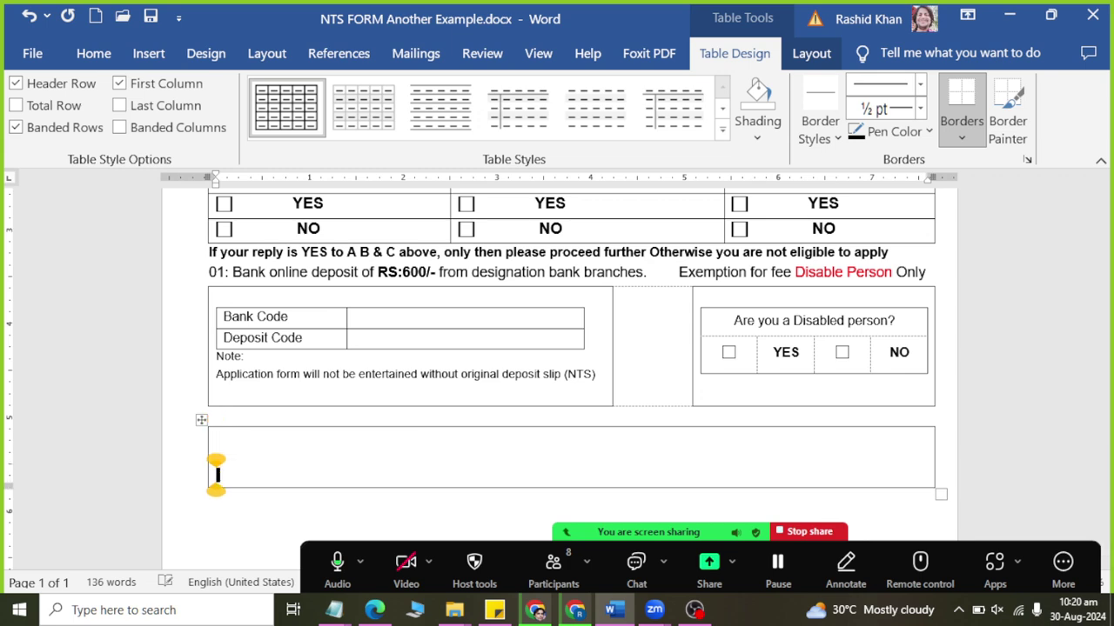
key("alt+Tab")
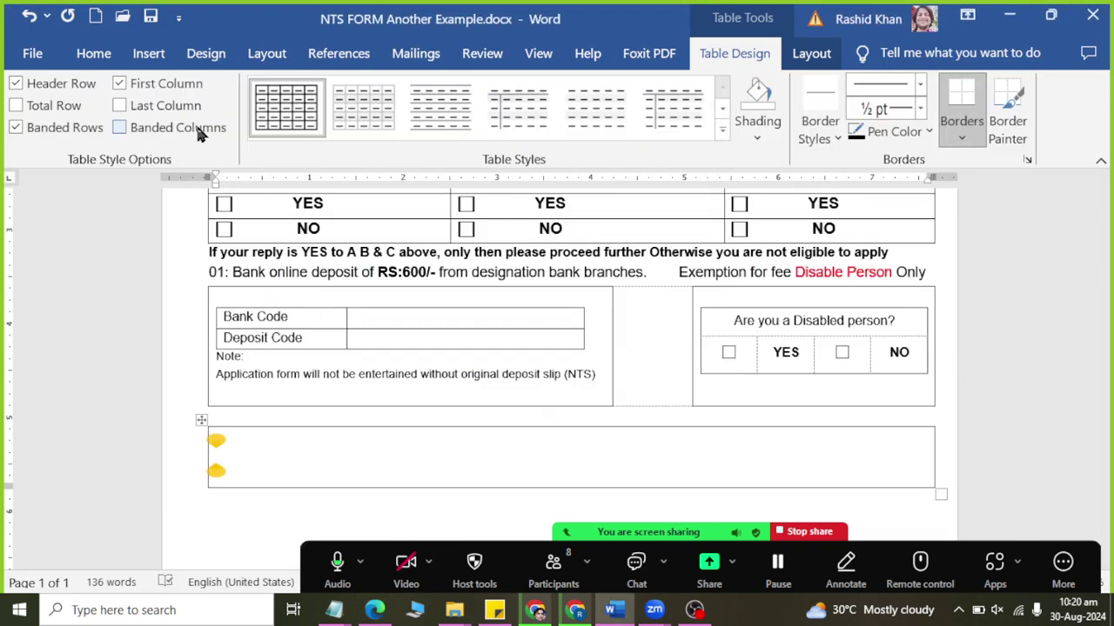
left_click(148, 53)
left_click(142, 127)
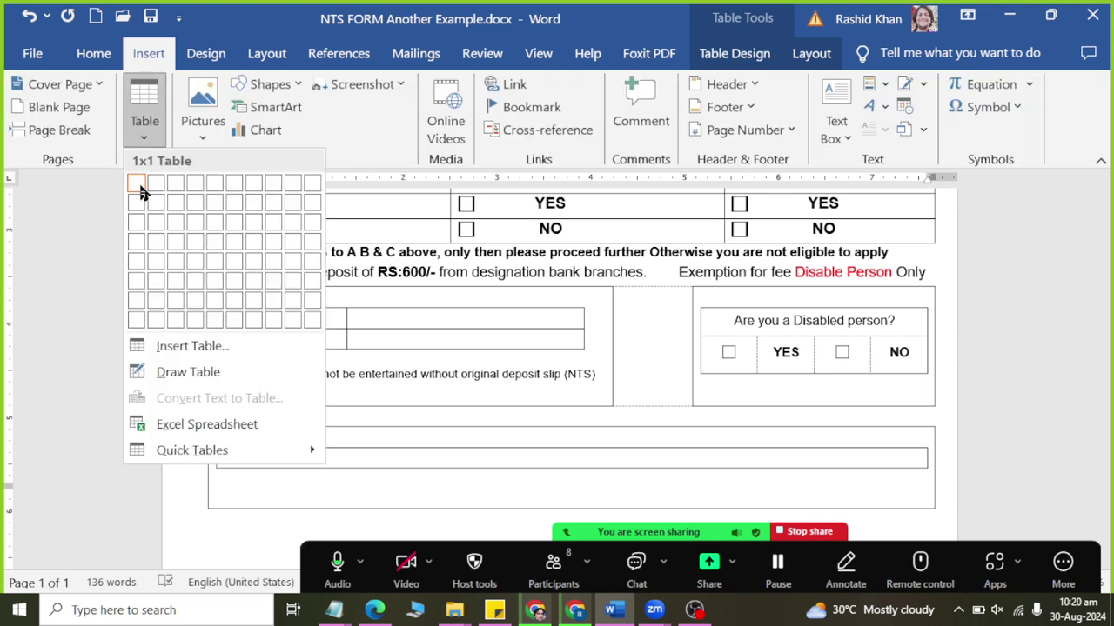
Nest a 1x1 table inside the box and split it into three cells in one row.
left_click(139, 186)
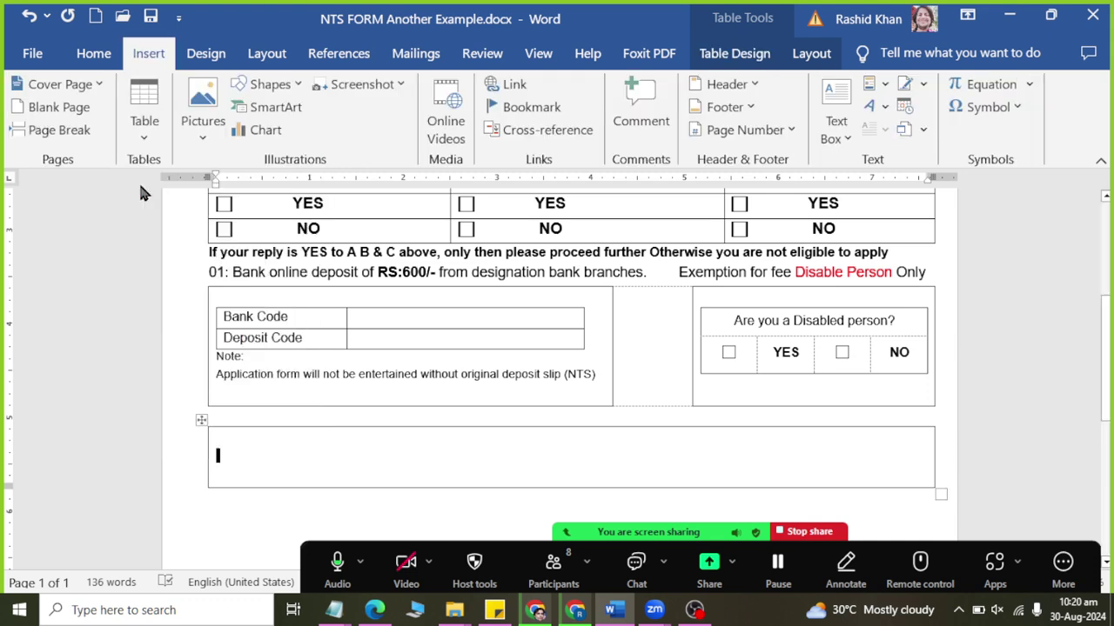
key("alt+Tab")
key("alt+Tab")
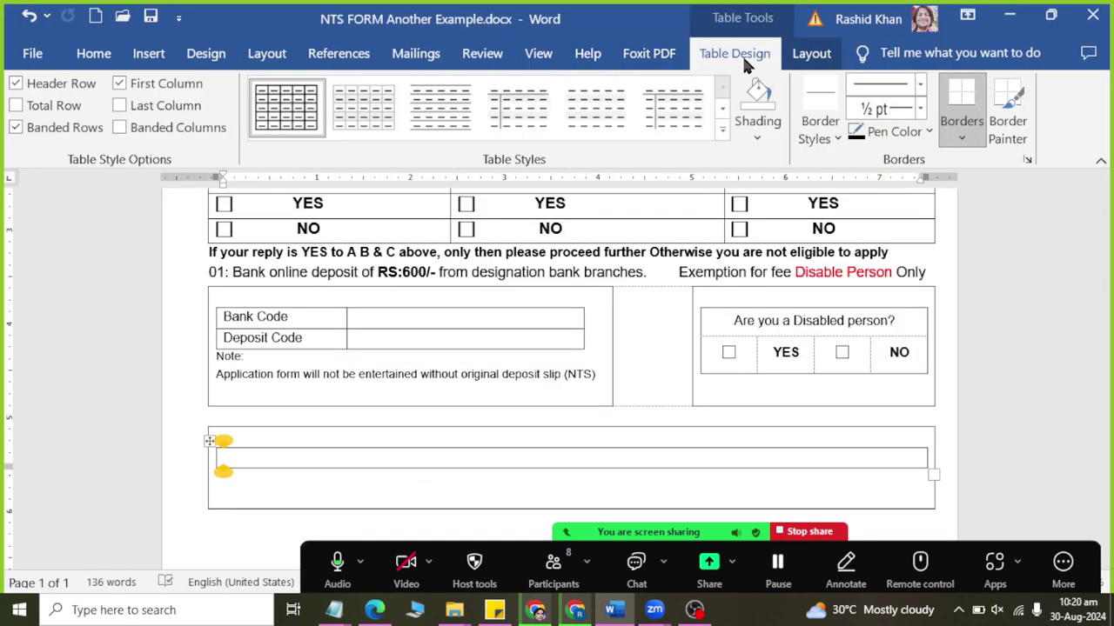
left_click(811, 53)
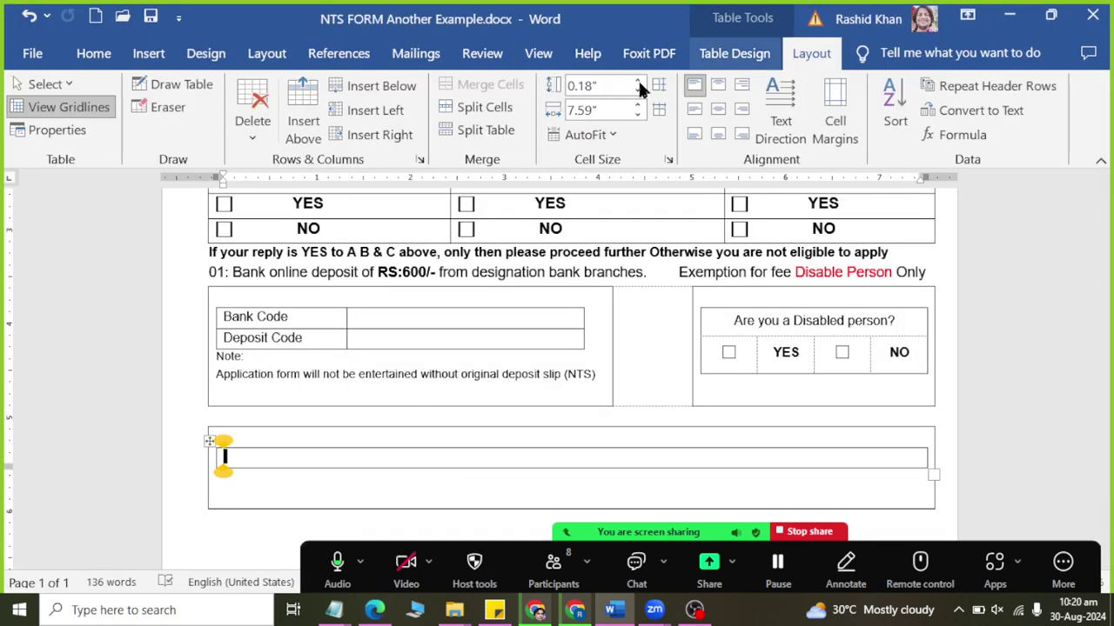
left_click(485, 107)
left_click(522, 329)
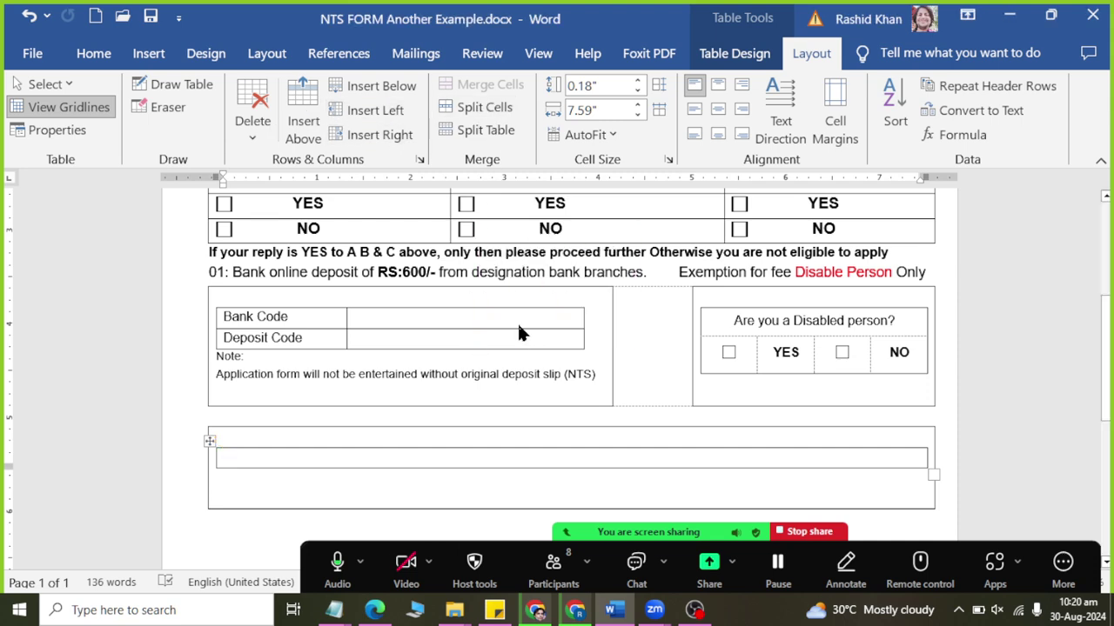
left_click(440, 469)
key("alt+Tab")
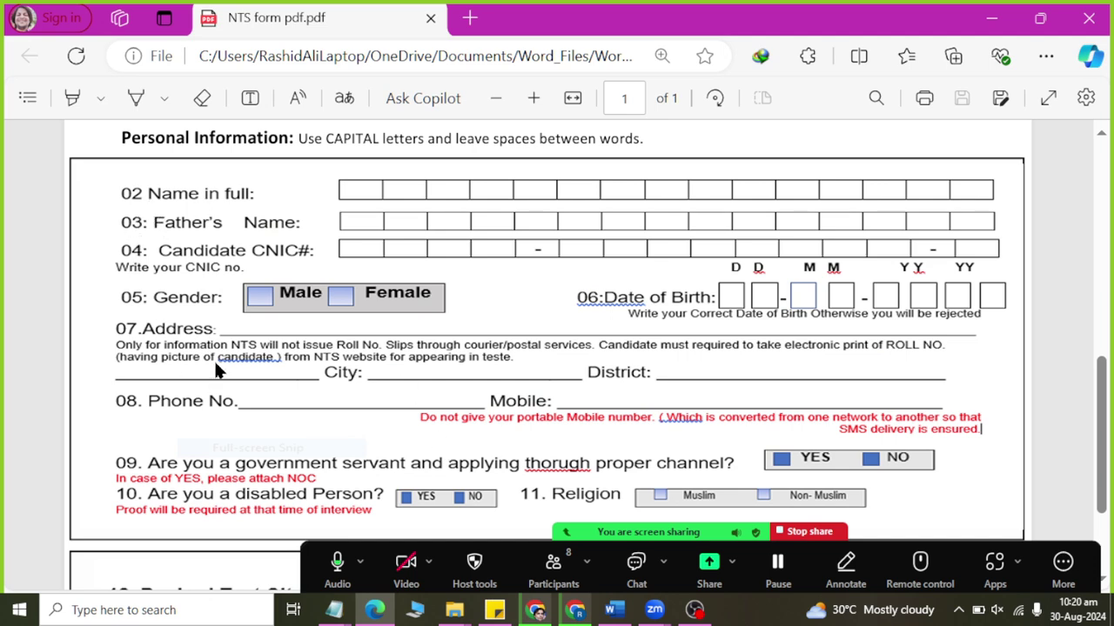
Type '02: Name in Full' in the first cell, unbold it, and compare with the PDF.
key("alt+Tab")
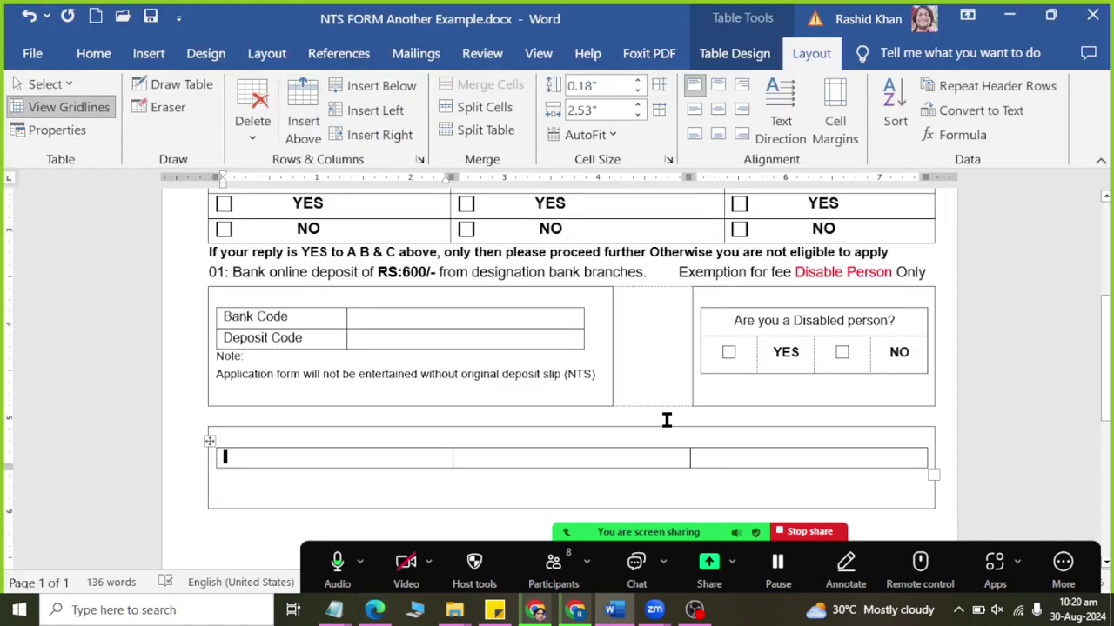
type("02")
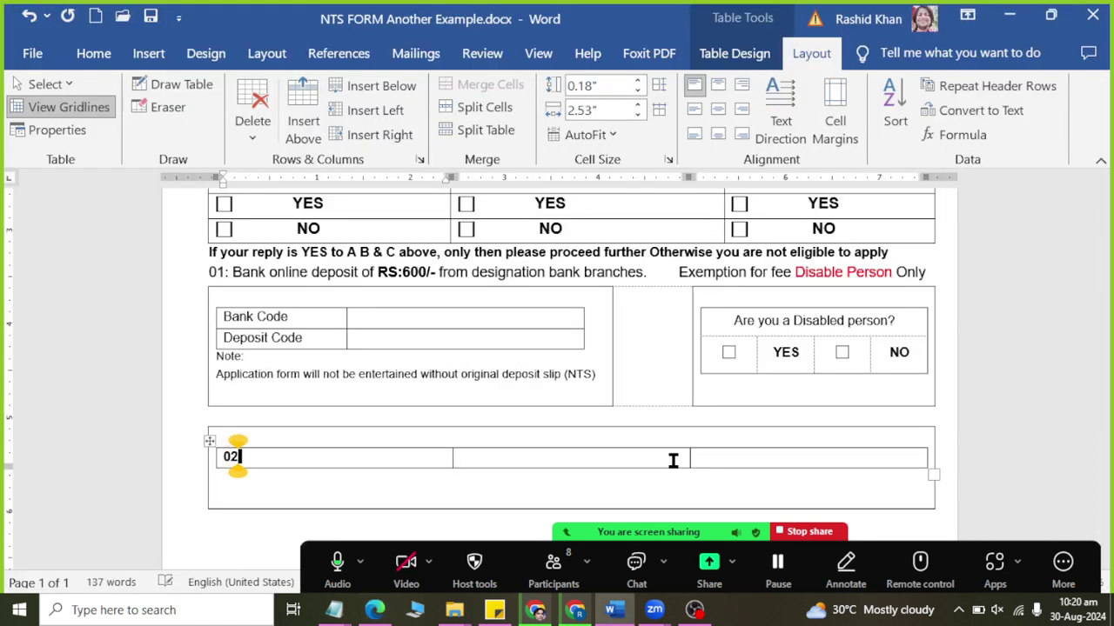
type(": Name i")
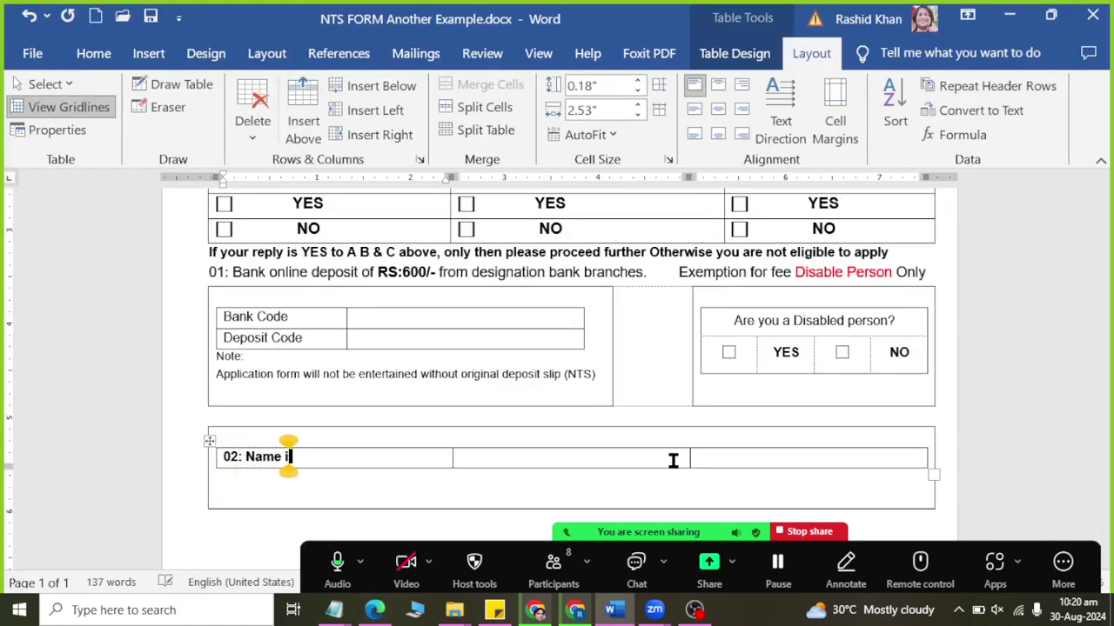
type("n Full")
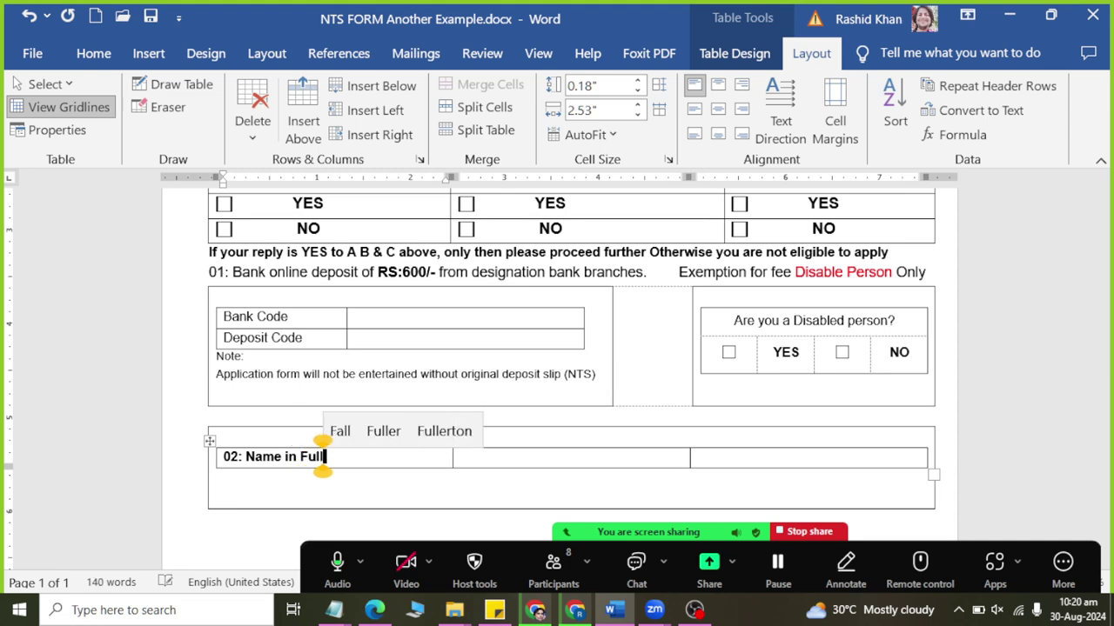
left_click(217, 435)
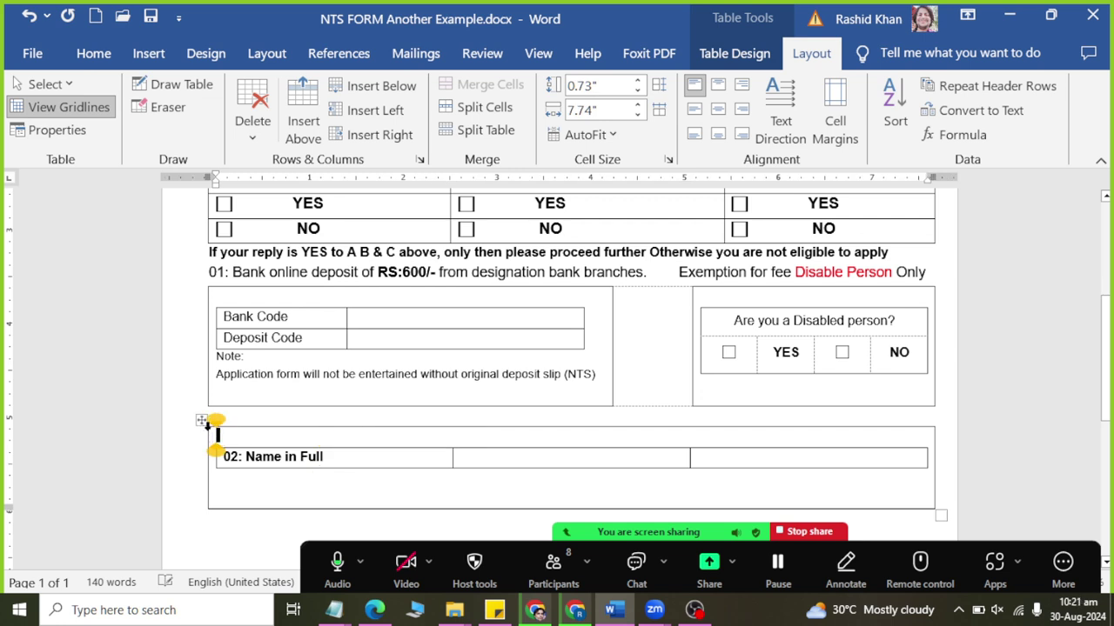
left_click(200, 422)
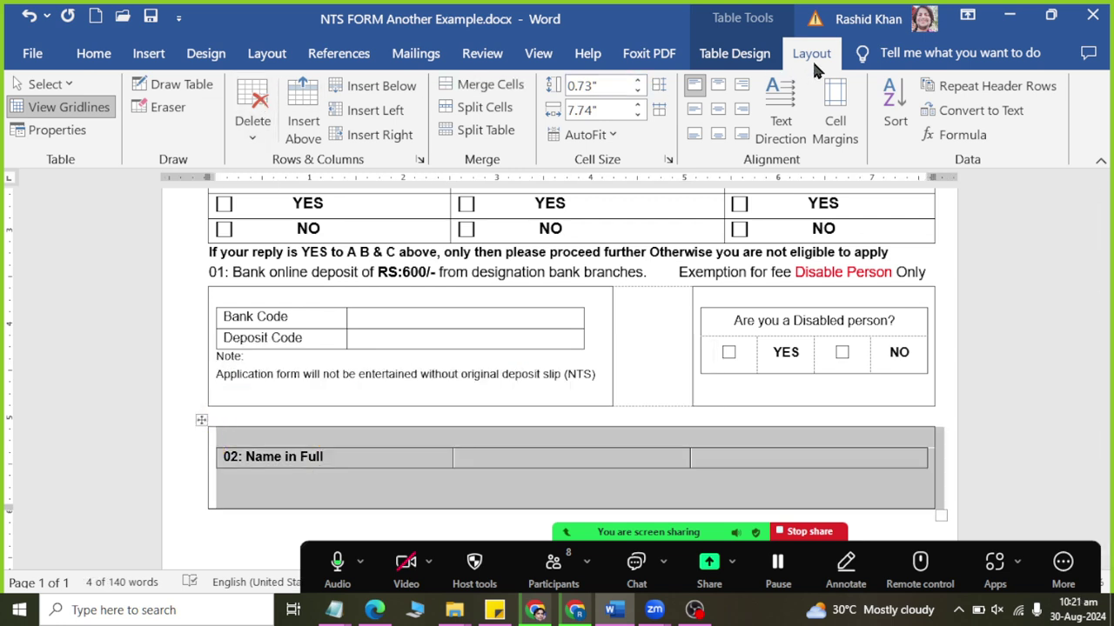
left_click(93, 53)
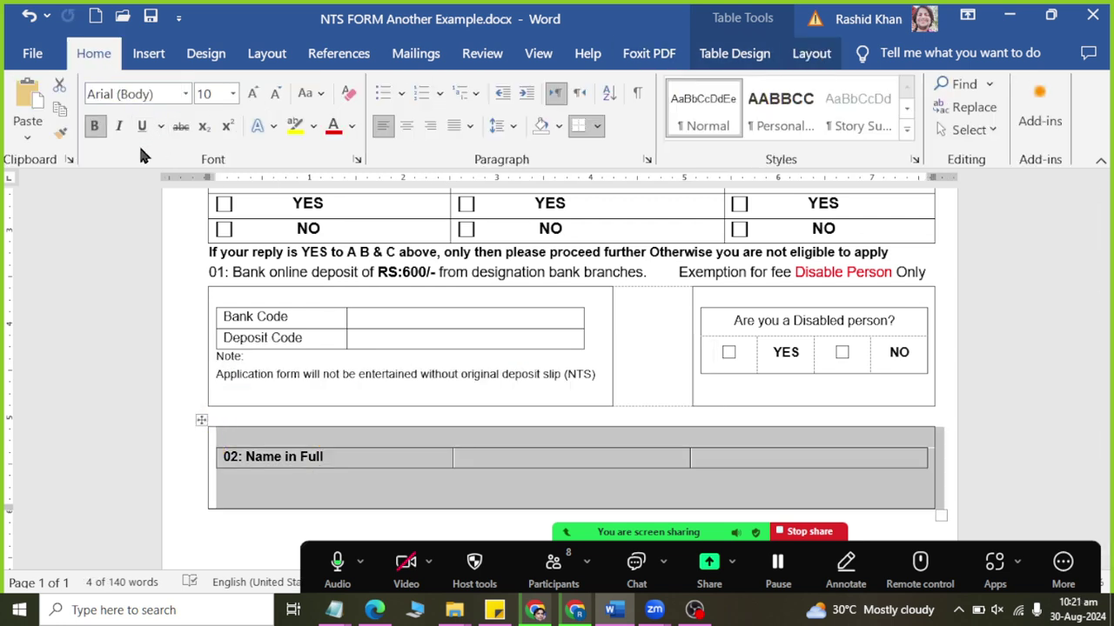
left_click(94, 125)
left_click(502, 459)
key("alt+Tab")
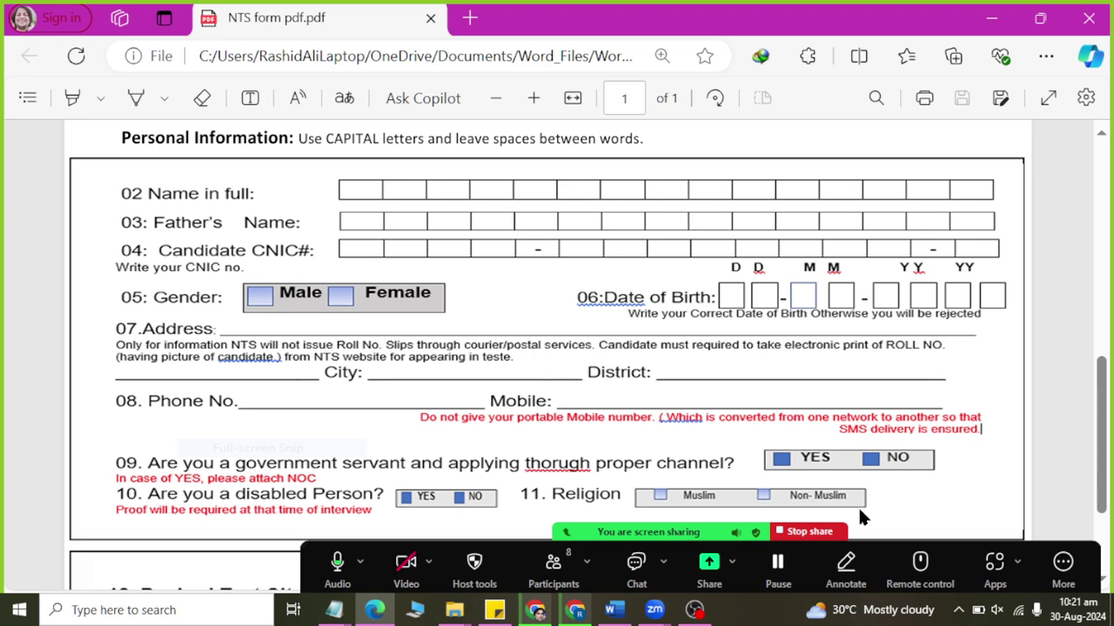
key("alt+Tab")
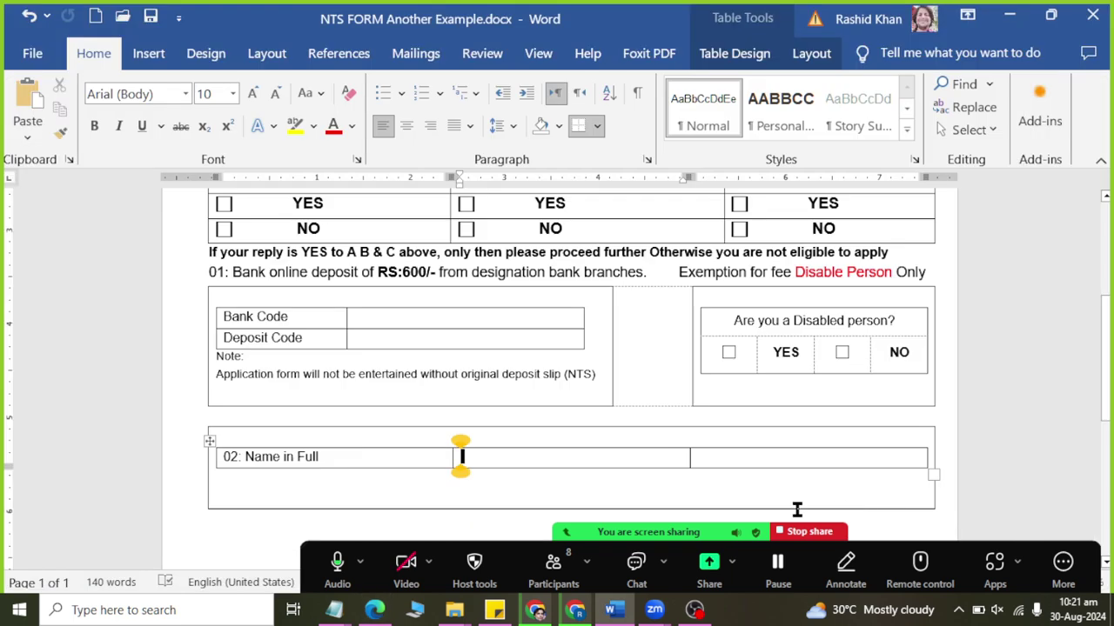
key("alt+Tab")
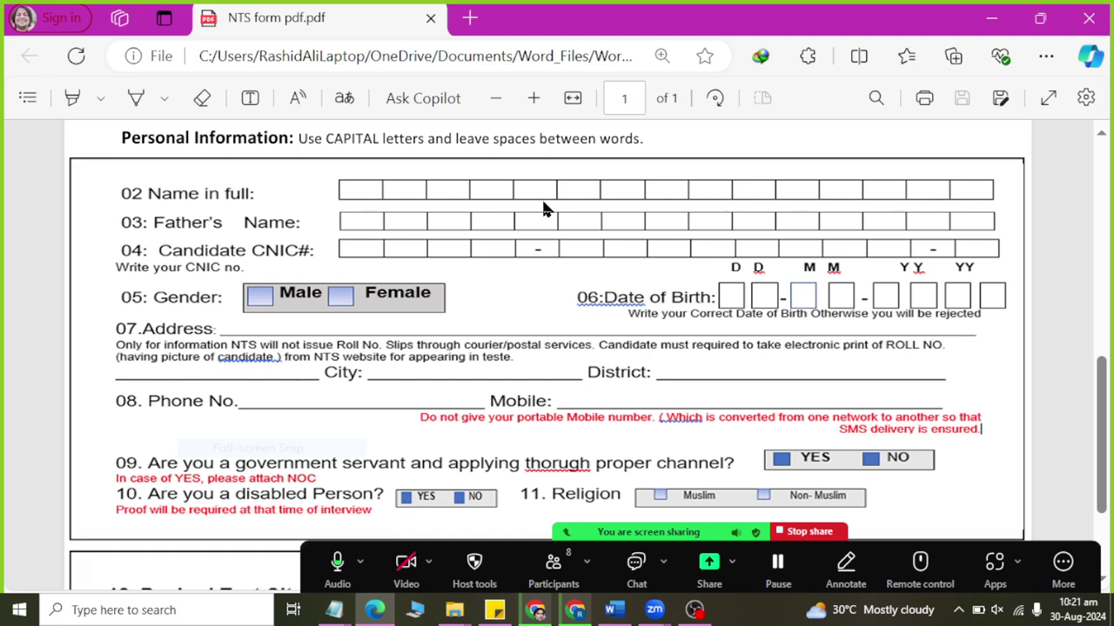
key("alt+Tab")
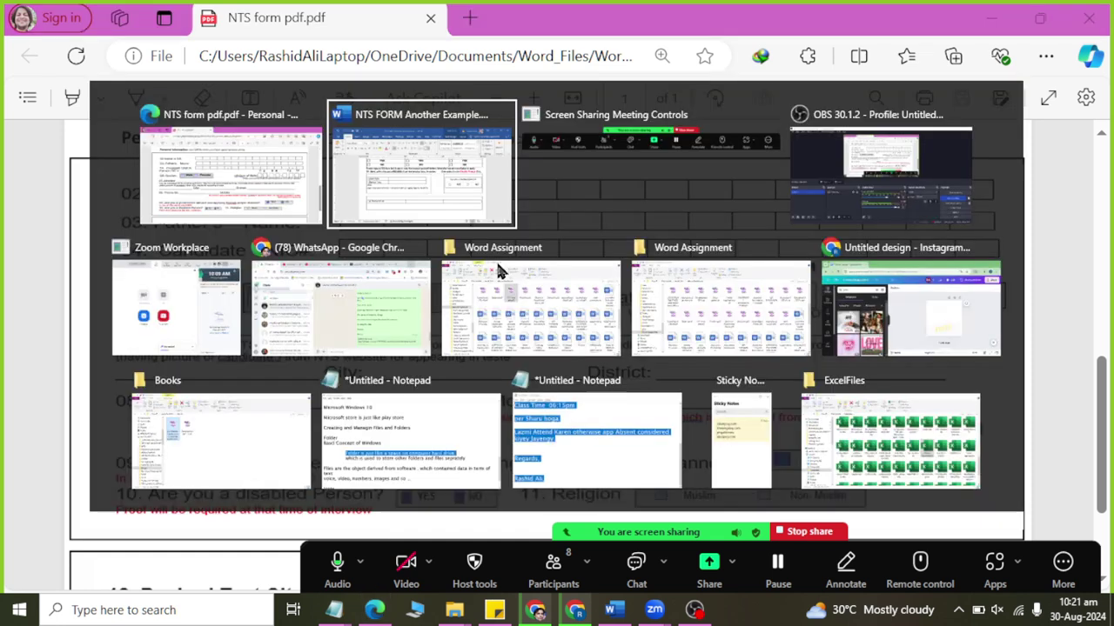
Merge the two empty cells beside the Name label, then split them into 15 boxes.
left_click_drag(460, 456, 721, 459)
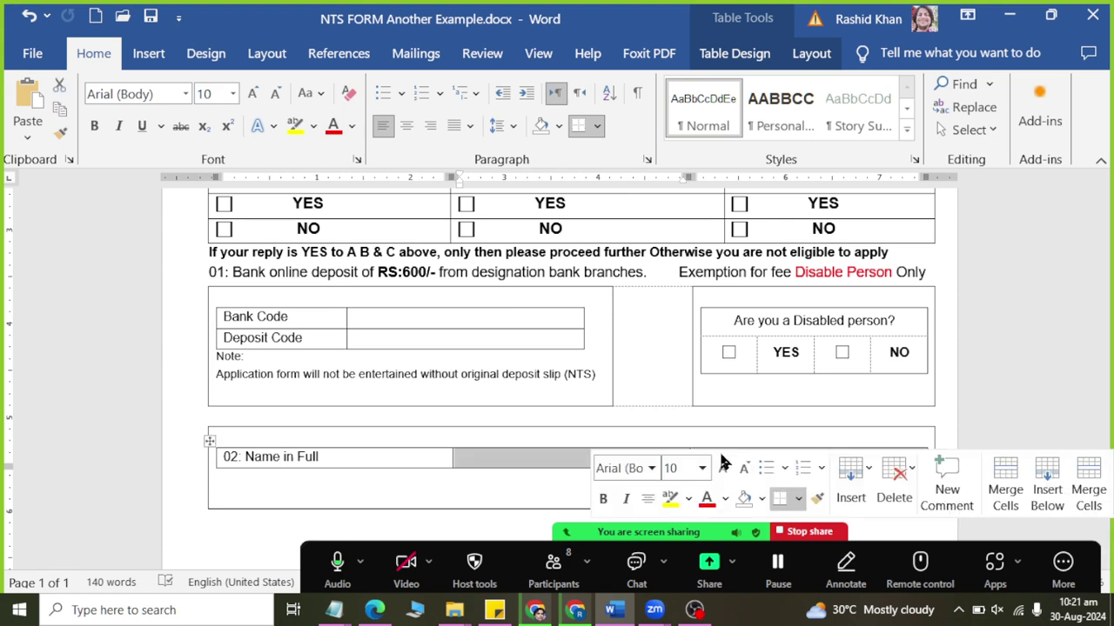
left_click(810, 54)
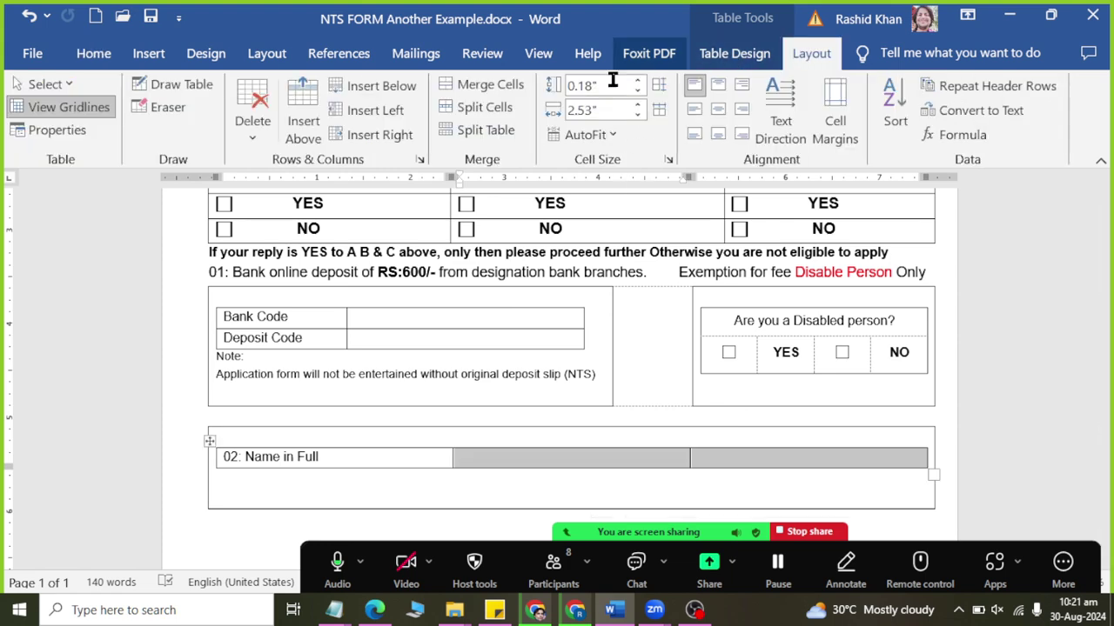
left_click(480, 85)
left_click(481, 107)
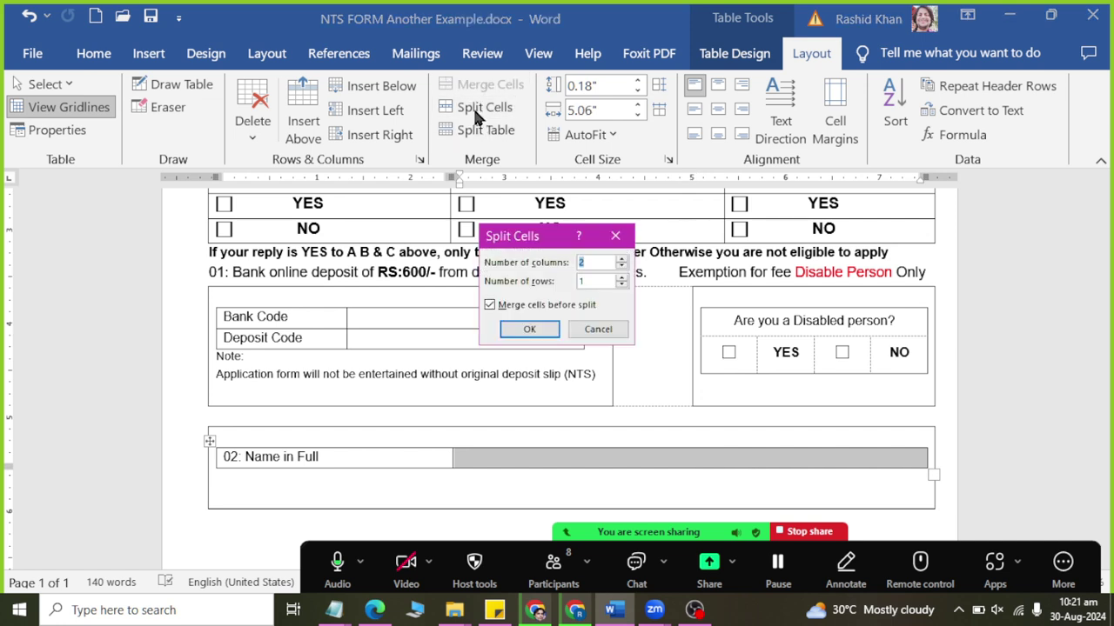
left_click(539, 329)
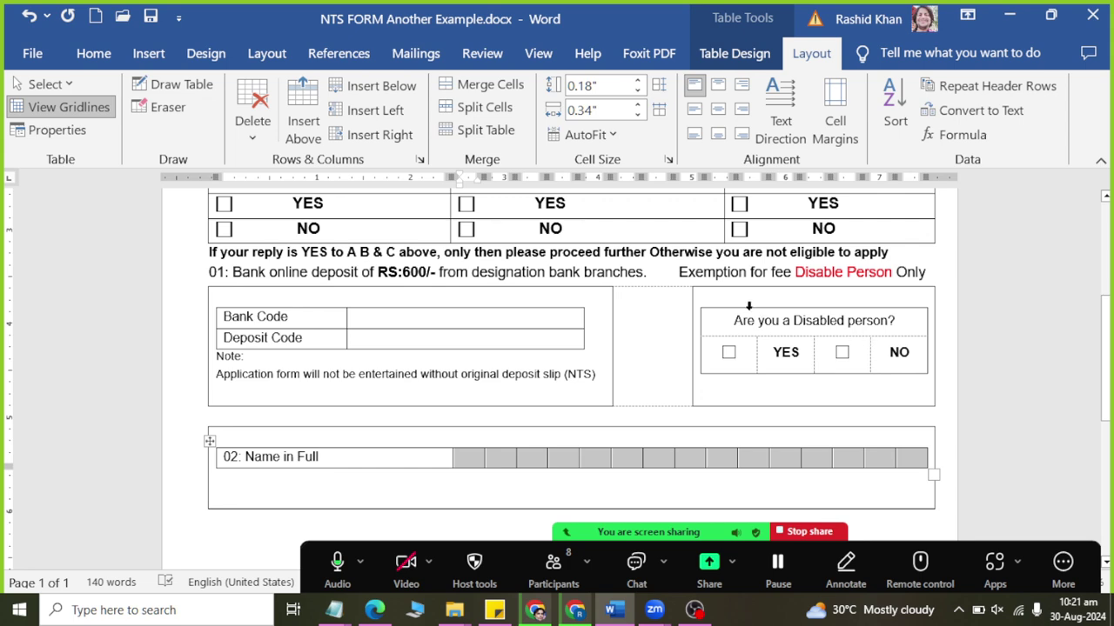
After checking the PDF, merge the boxes right of 'Name in Full' into one wide cell.
key("alt+Tab")
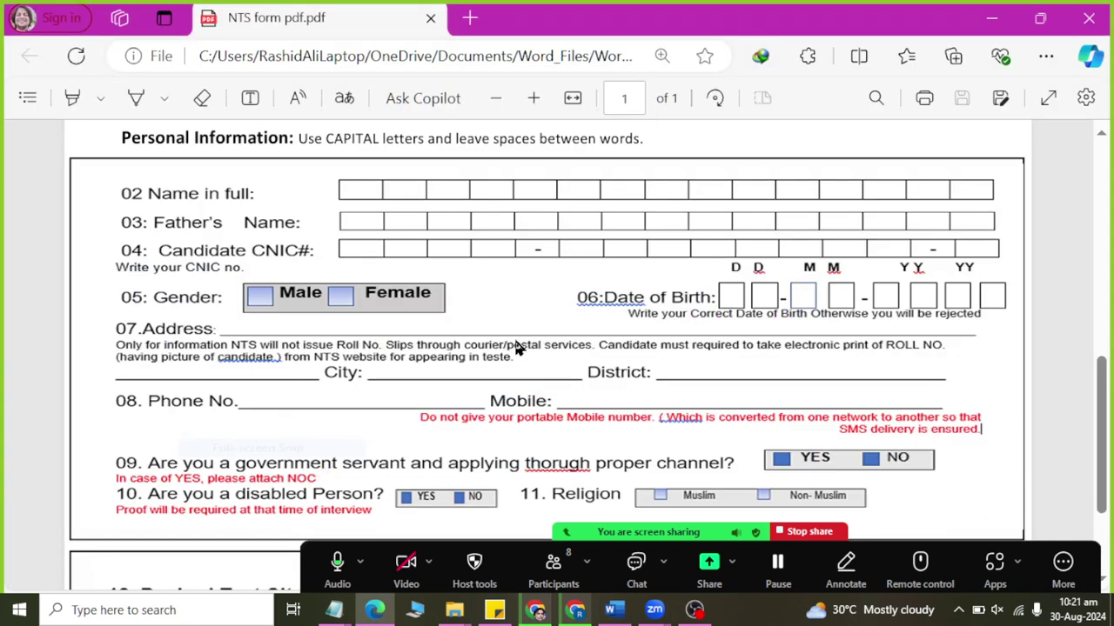
key("alt+Tab")
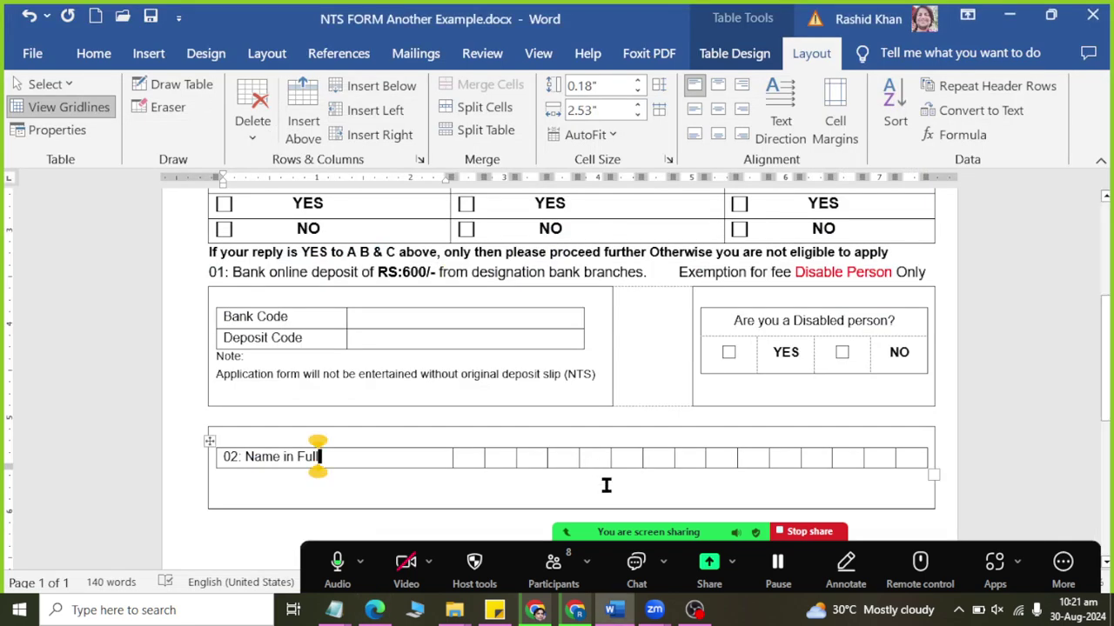
key("alt+Tab")
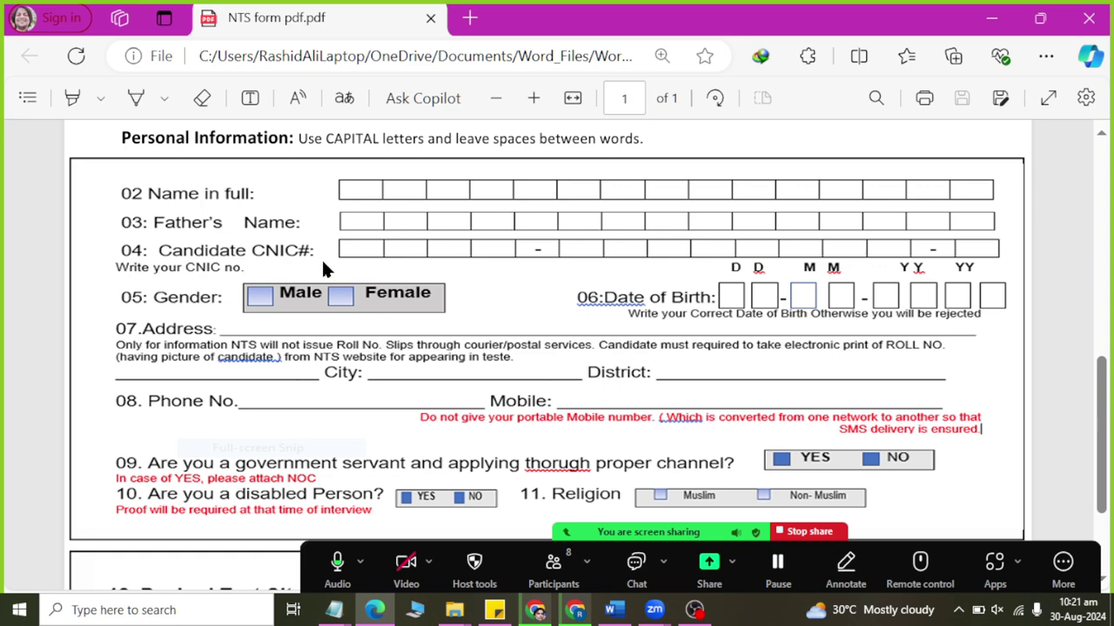
key("alt+Tab")
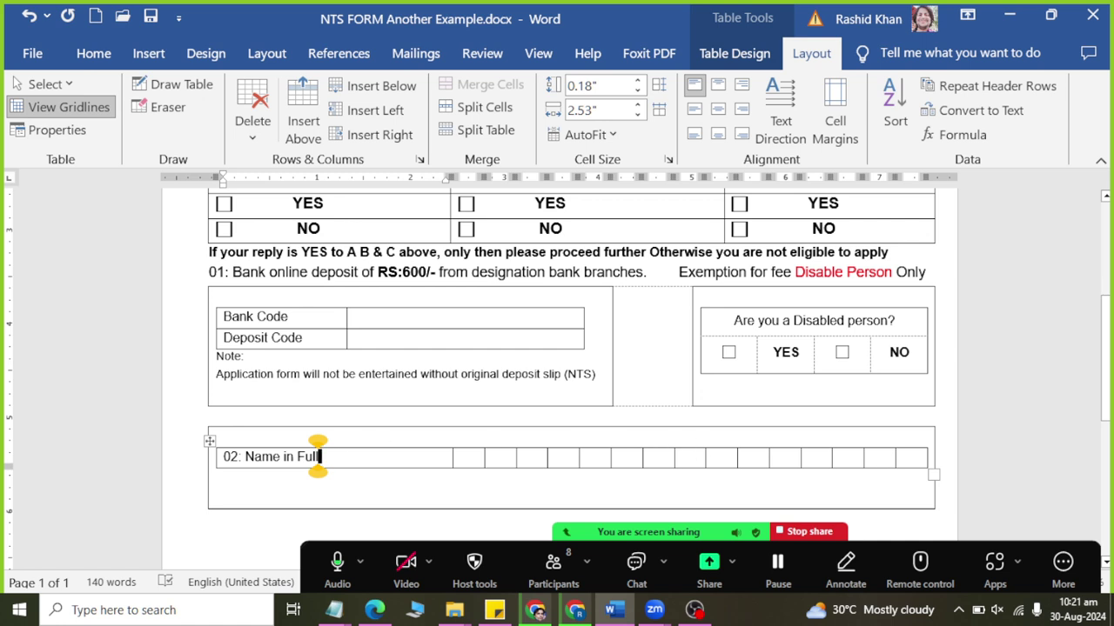
left_click_drag(318, 456, 425, 453)
left_click(431, 462)
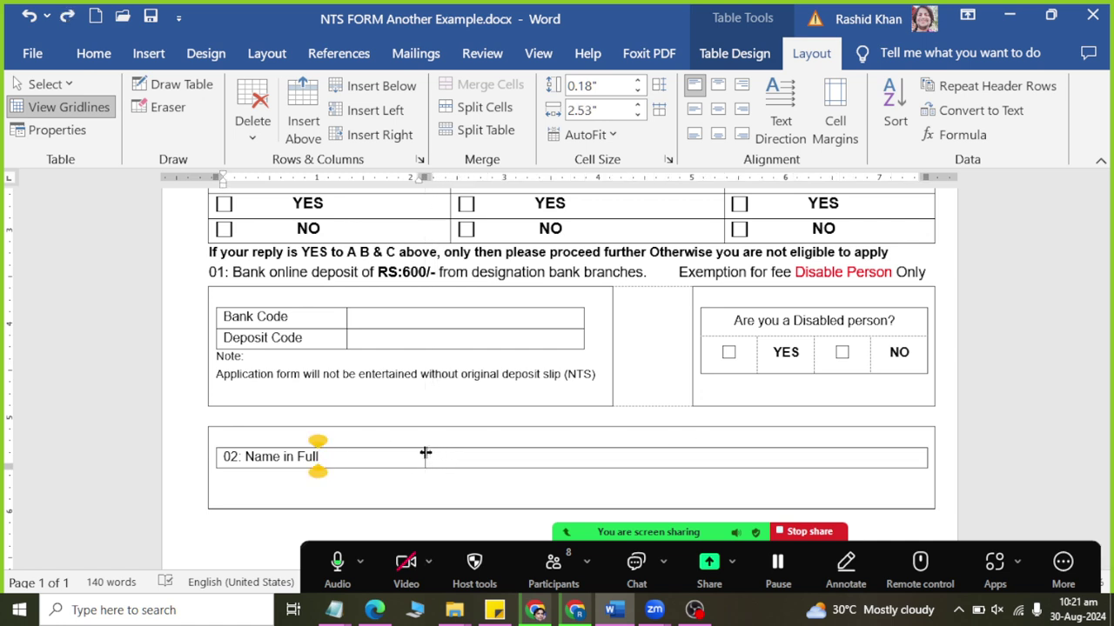
Split the wide cell beside 'Name in Full' into 15 character boxes.
left_click(433, 455)
left_click(484, 107)
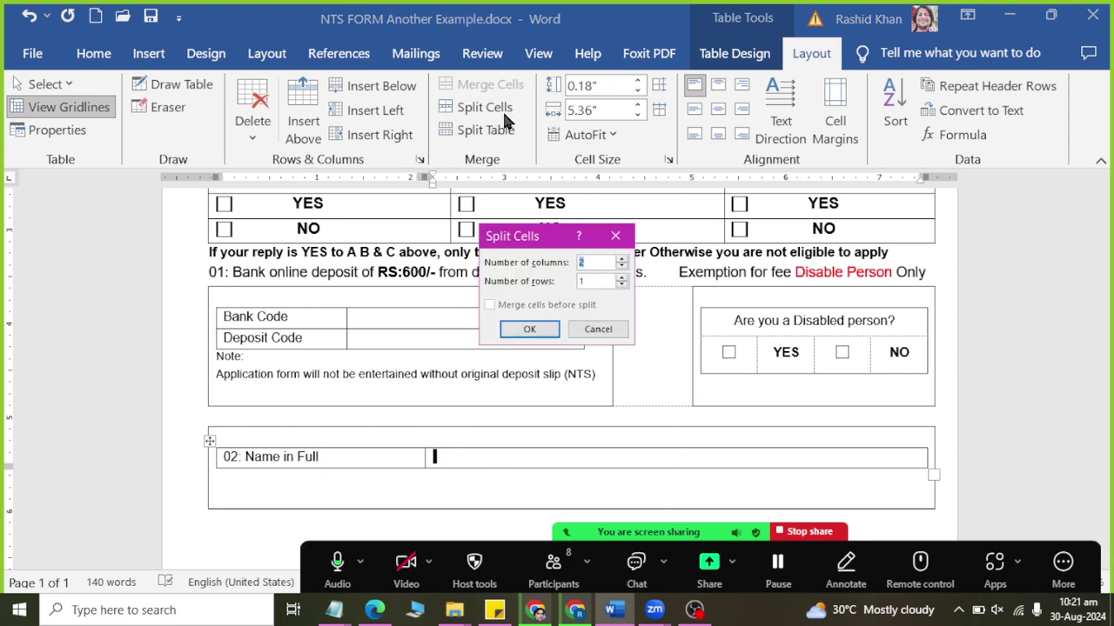
left_click(526, 333)
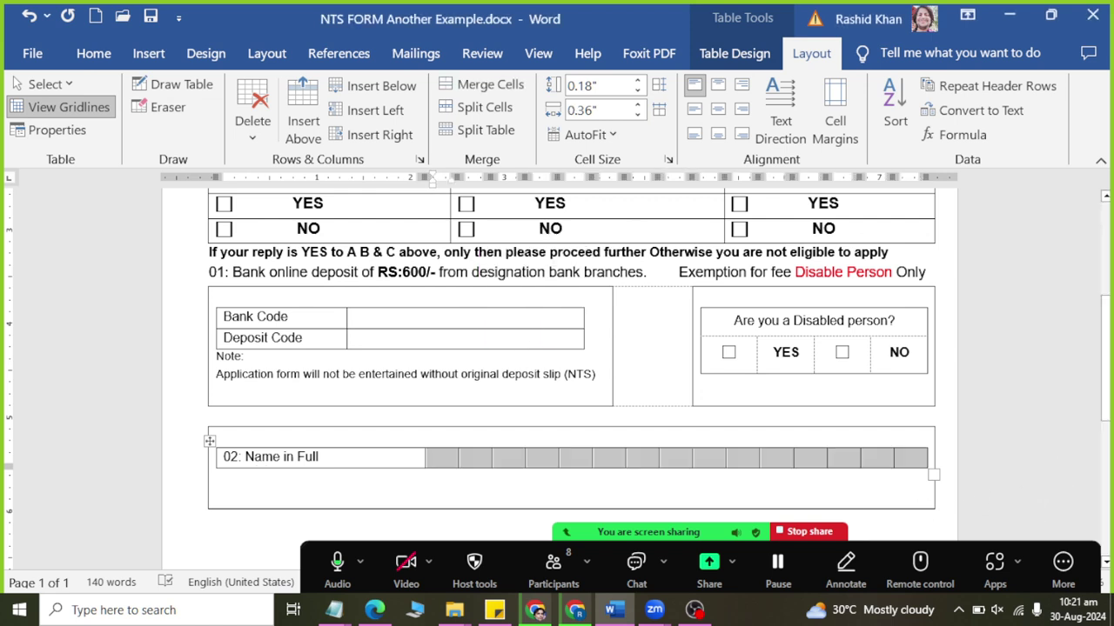
left_click(284, 457)
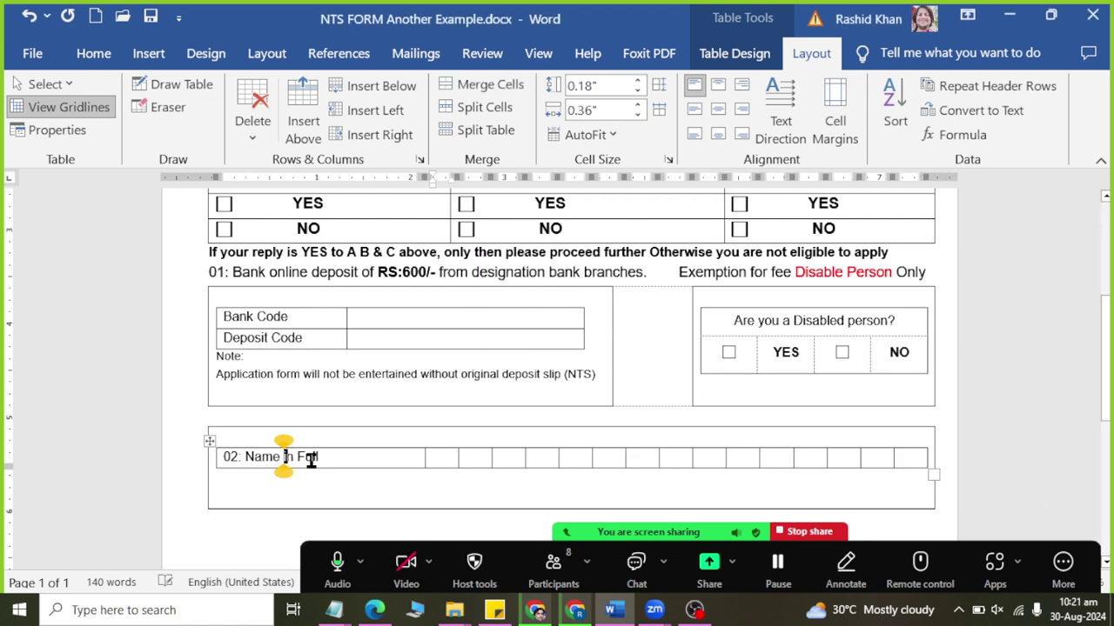
Insert a matching empty row below the Name row and place the caret in its first cell.
left_click(406, 90)
key("alt+Tab")
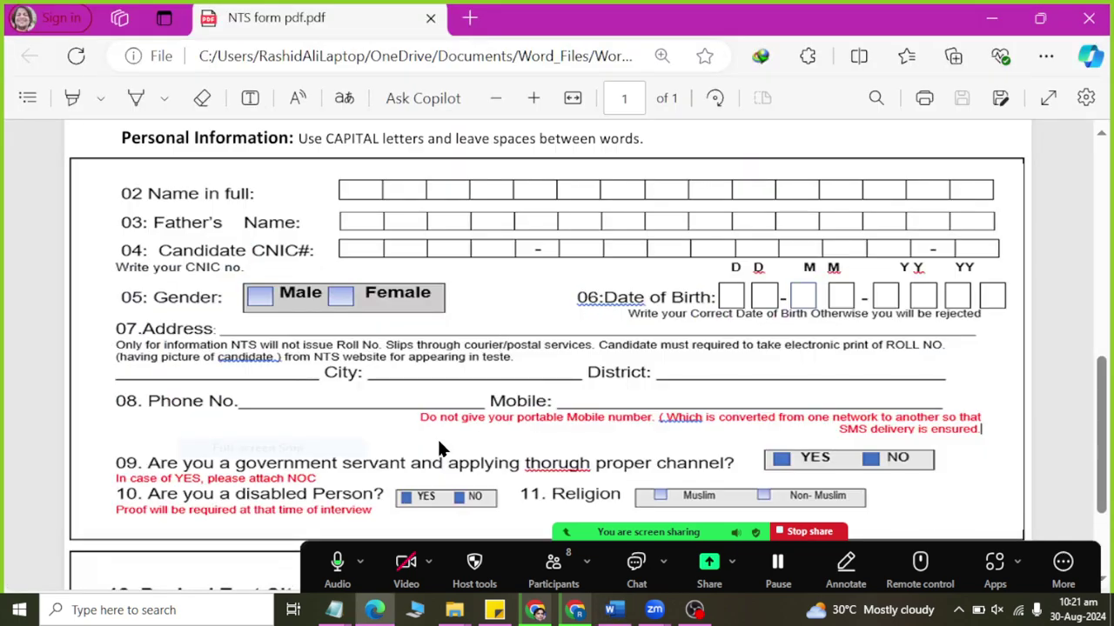
key("alt+Tab")
left_click_drag(410, 473, 331, 485)
left_click(224, 478)
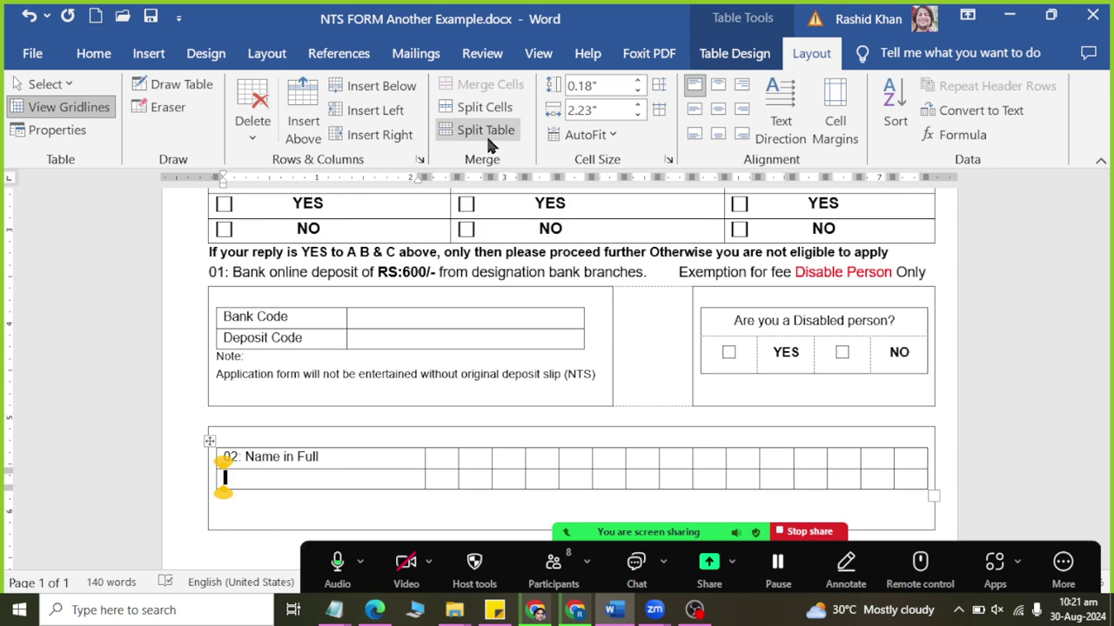
key("alt+Tab")
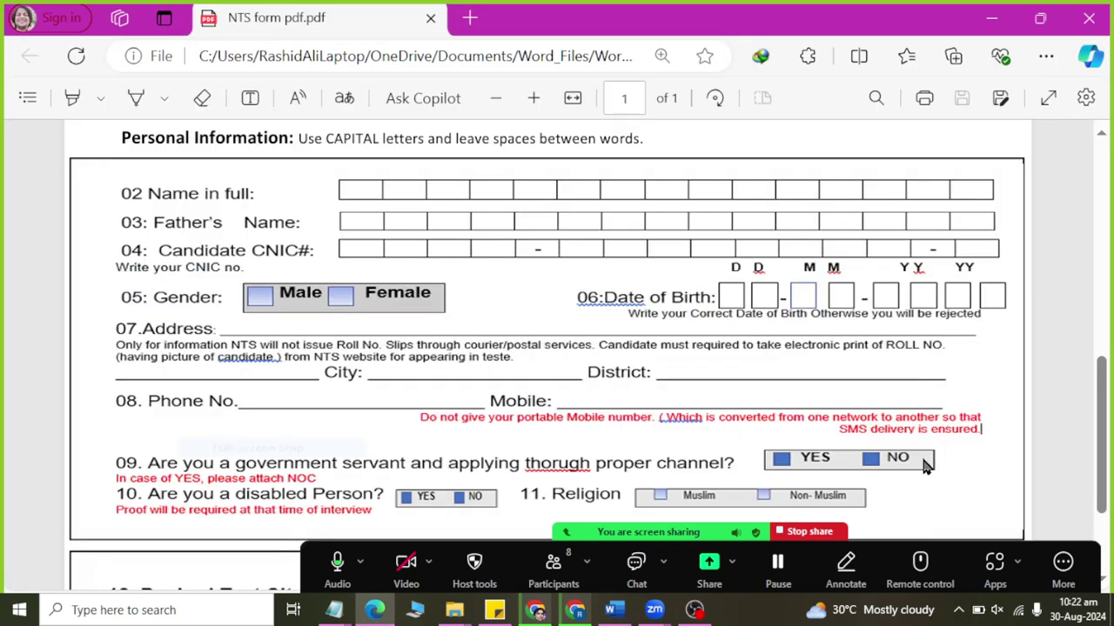
key("alt+Tab")
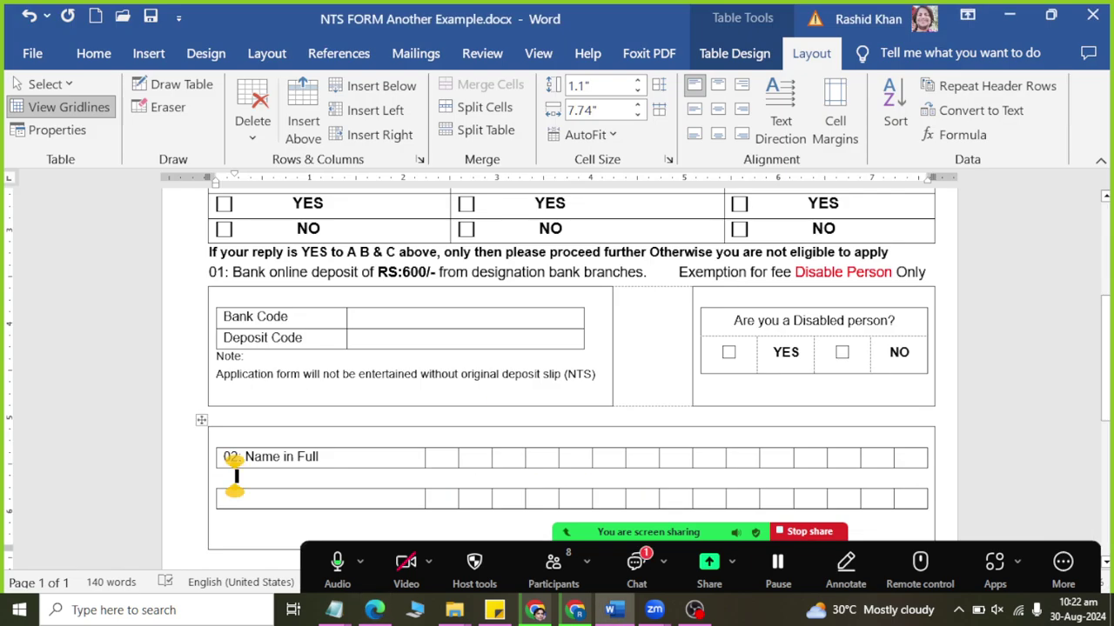
left_click(224, 498)
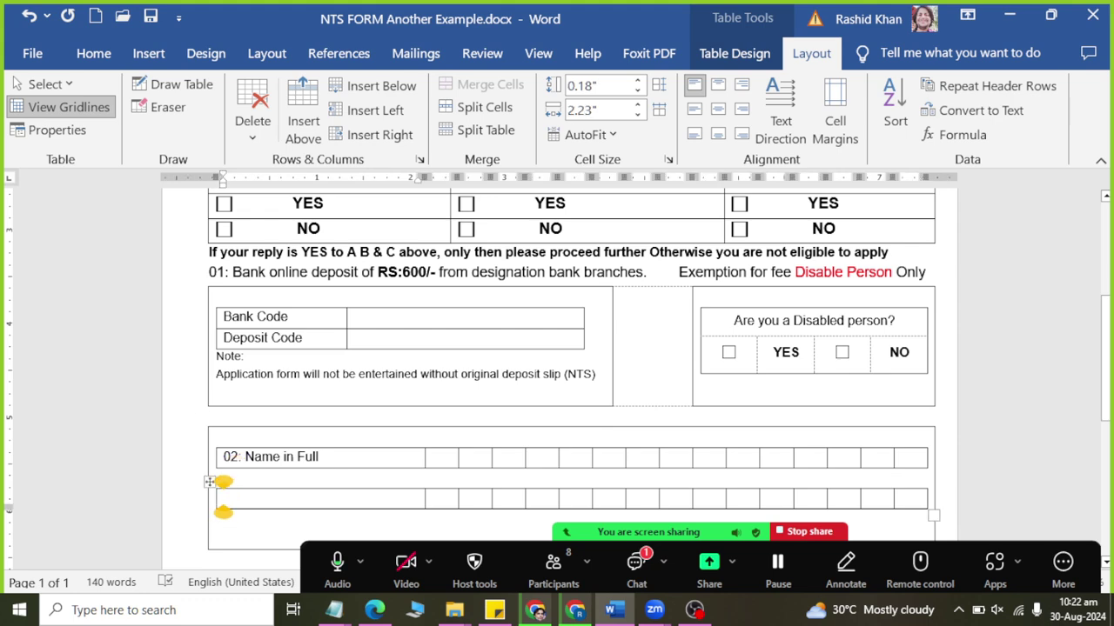
Label the new row '03: Father's Name', check it against the PDF, and zoom to 100%.
type("03:")
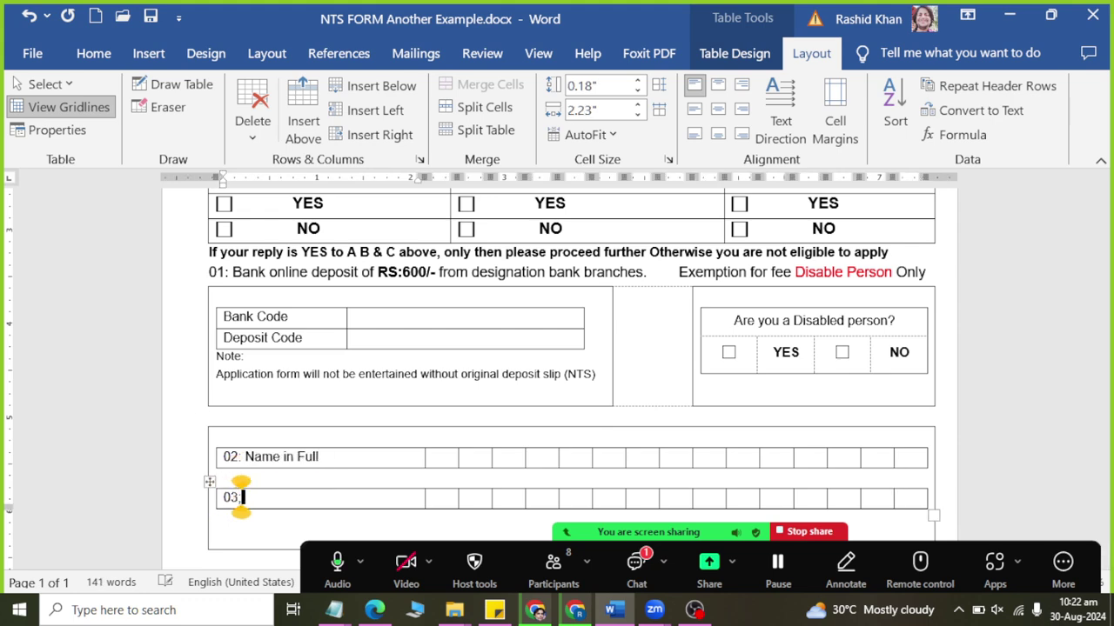
type(" Father")
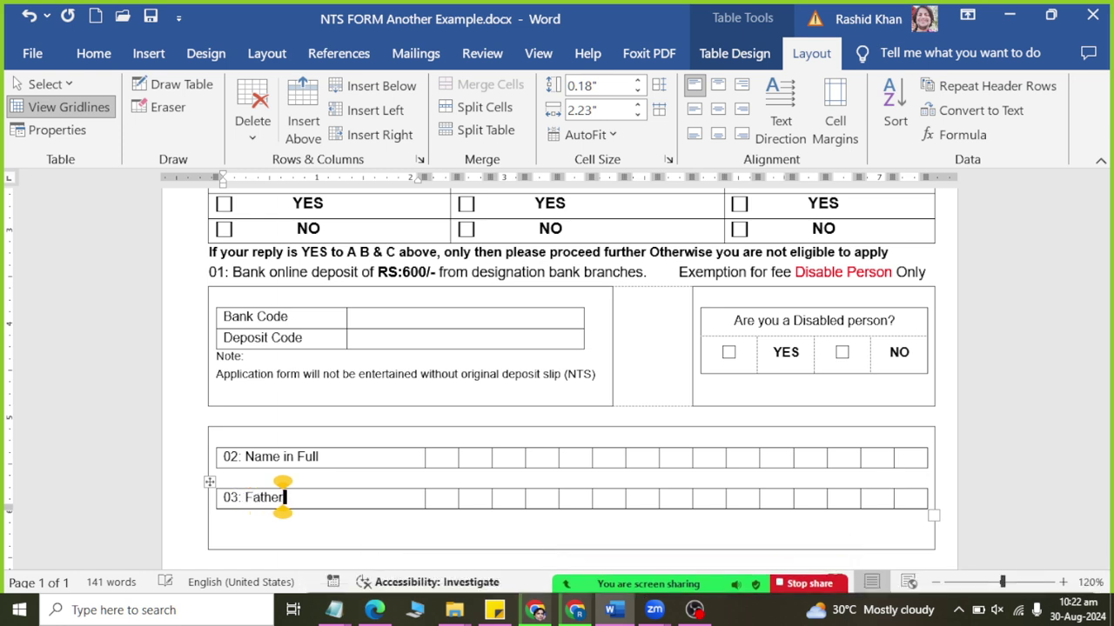
type("'sNam")
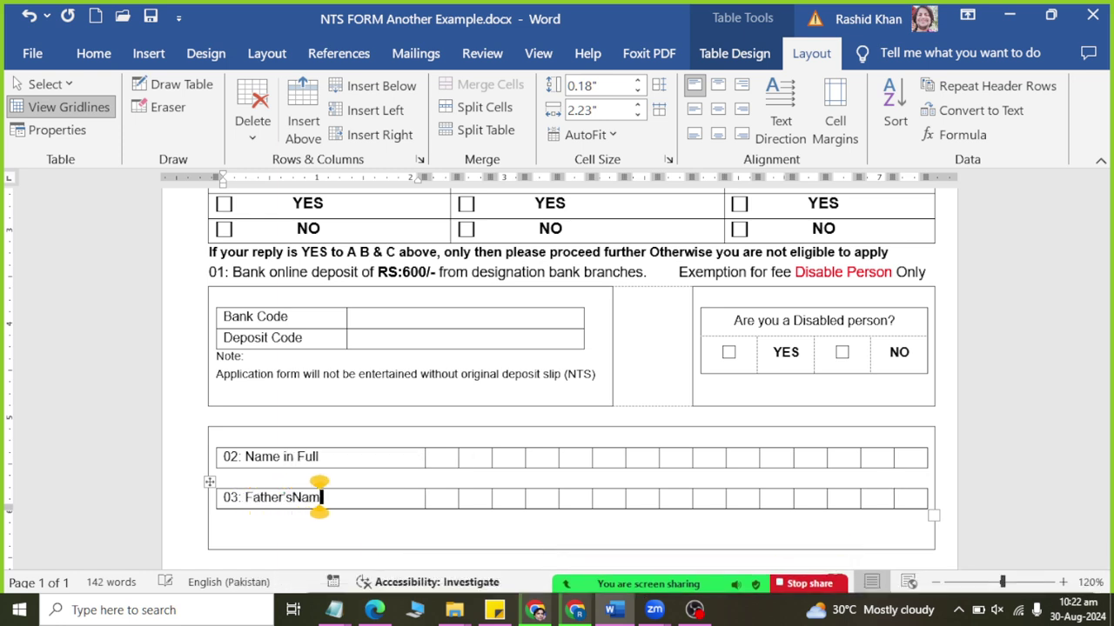
key("BackSpace")
key("BackSpace")
key("BackSpace")
type("Name")
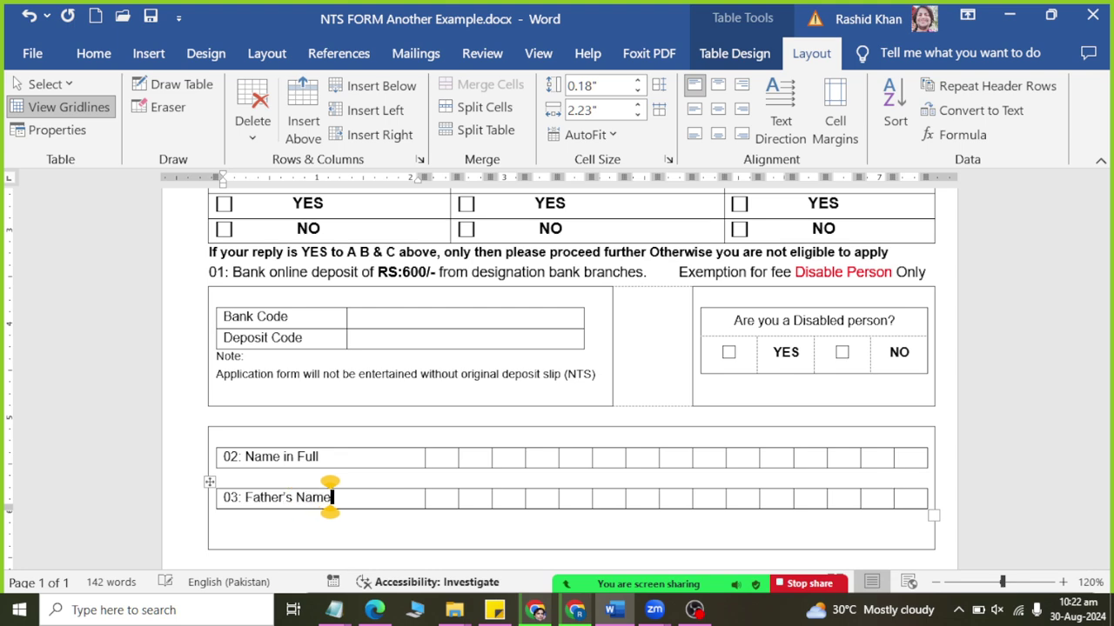
key("alt+Tab")
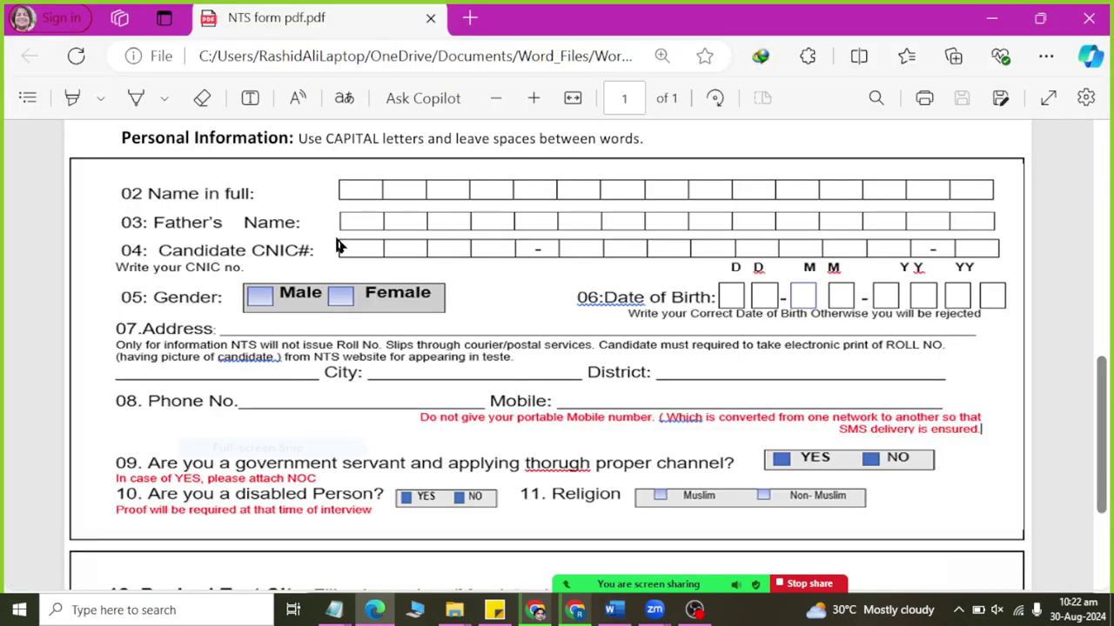
key("alt+Tab")
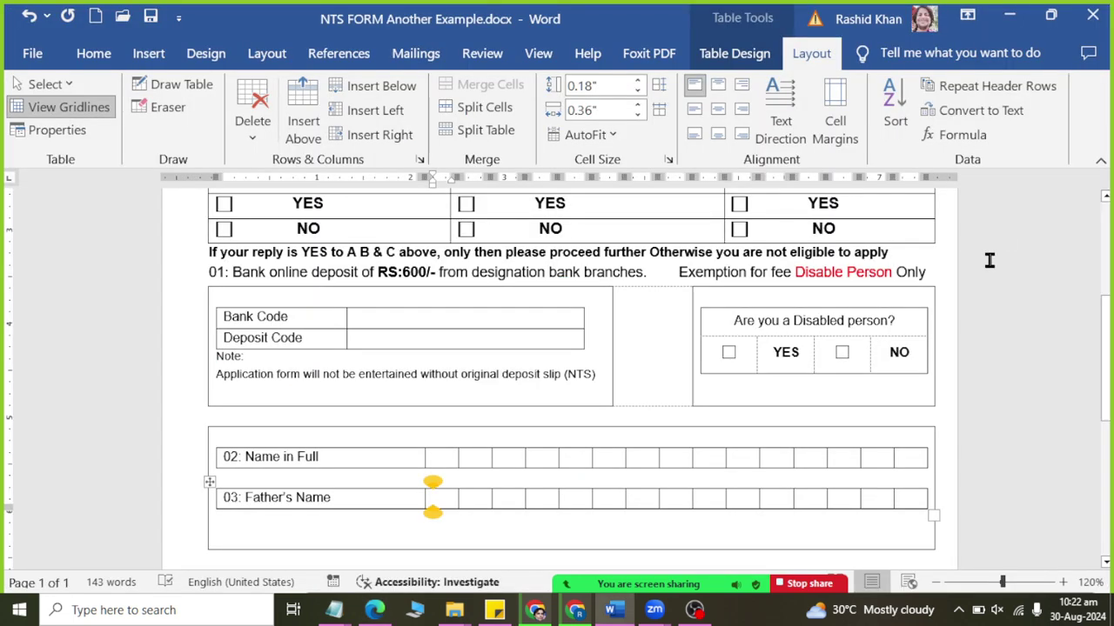
key("alt+Tab")
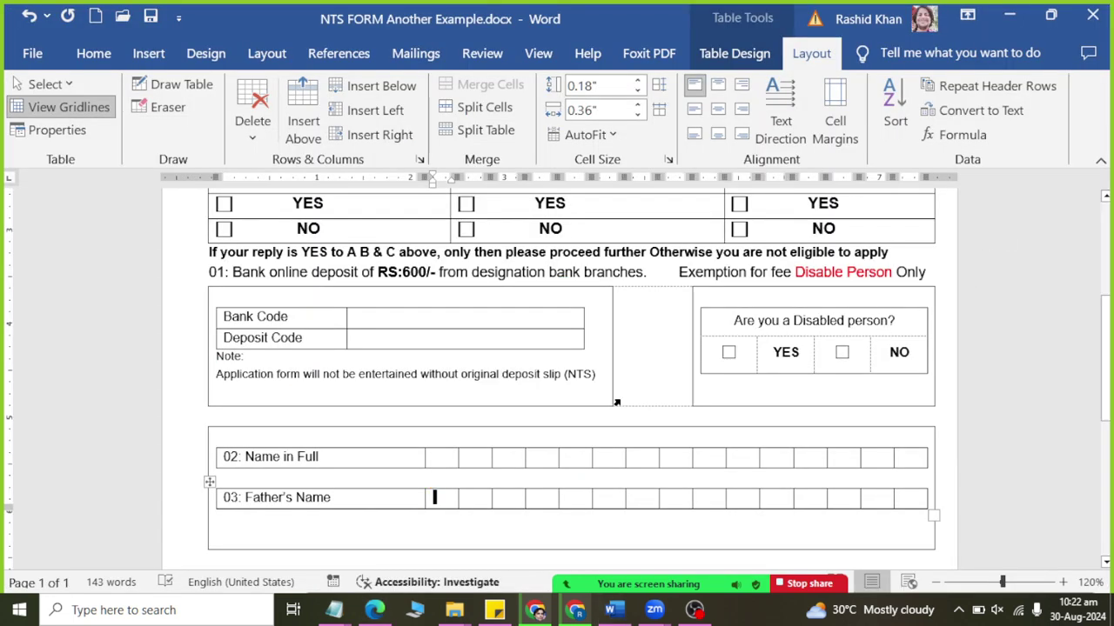
key("alt+Tab")
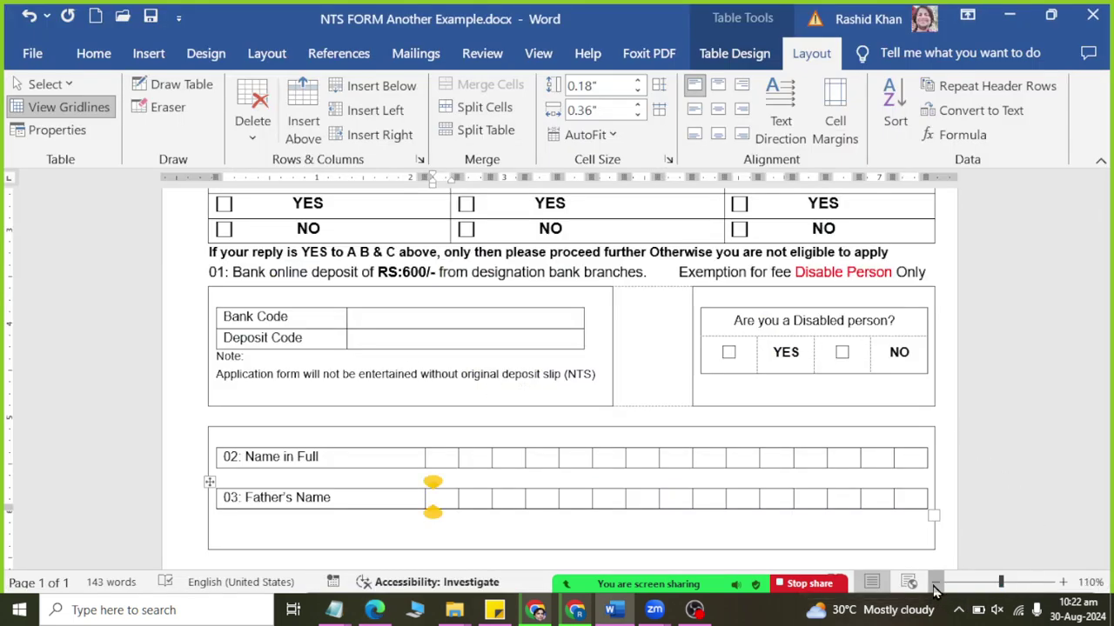
key("ctrl+minus")
key("ctrl+minus")
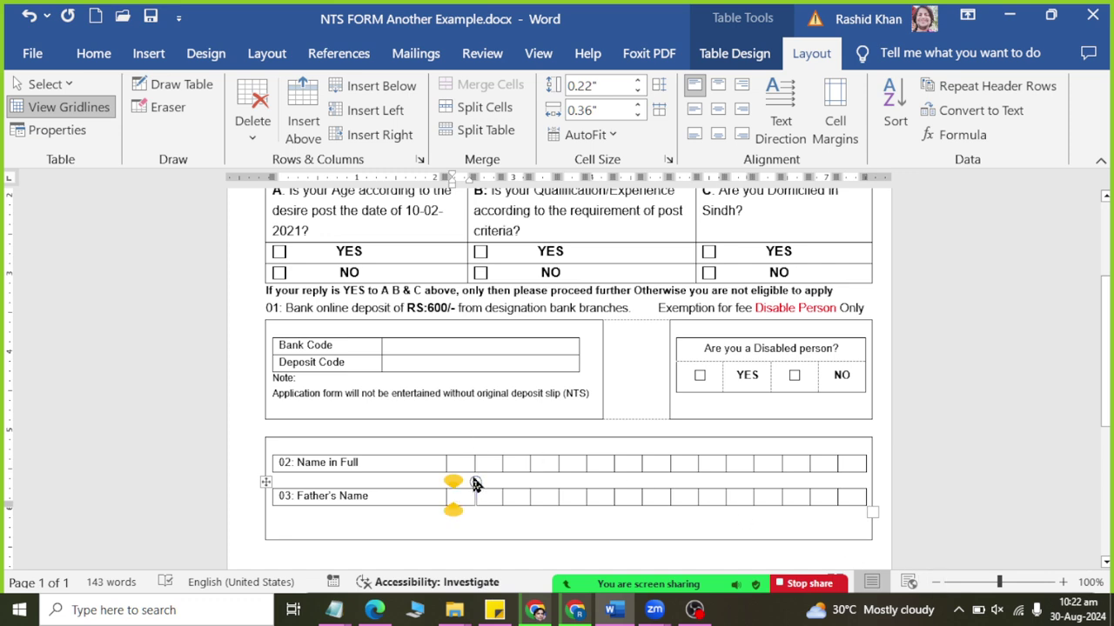
Enlarge the '02: Name in Full' label to 12 pt.
left_click(466, 462)
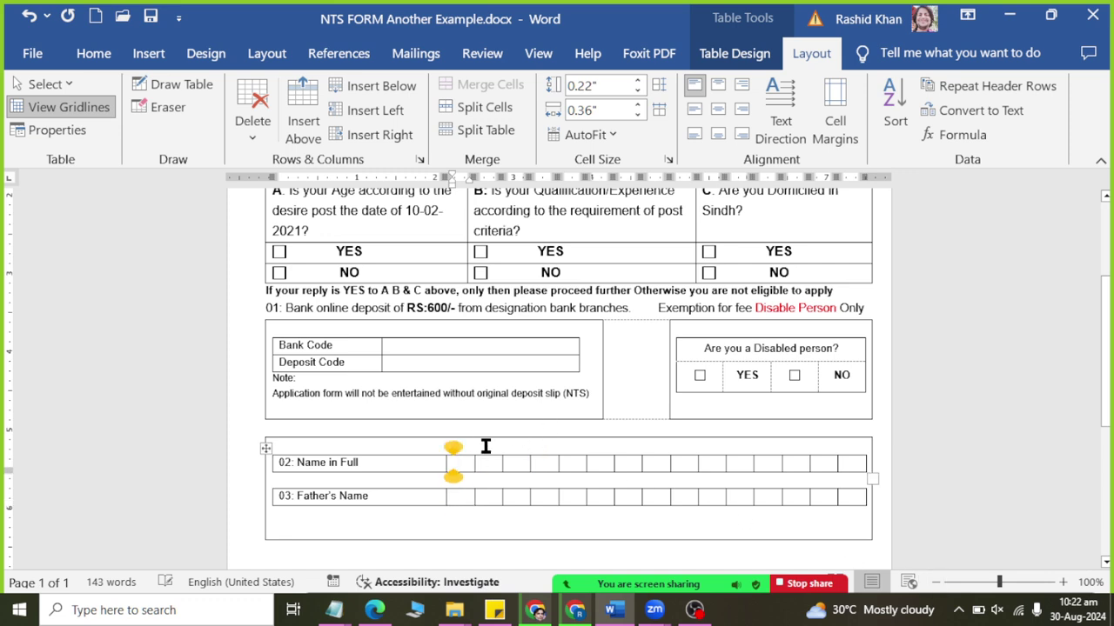
left_click_drag(370, 462, 275, 462)
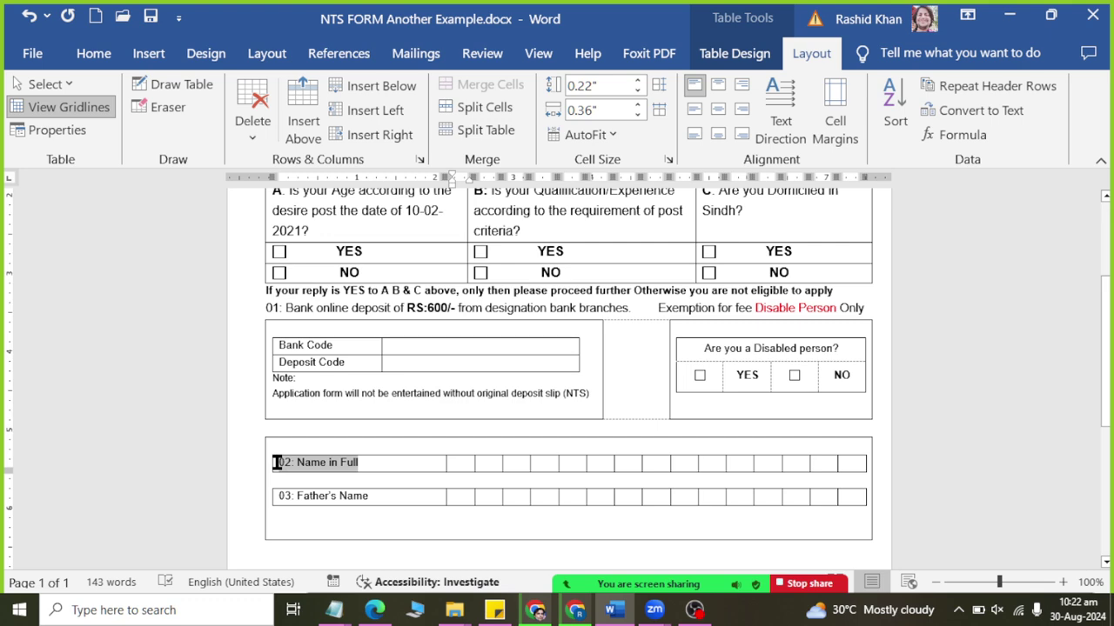
left_click(94, 53)
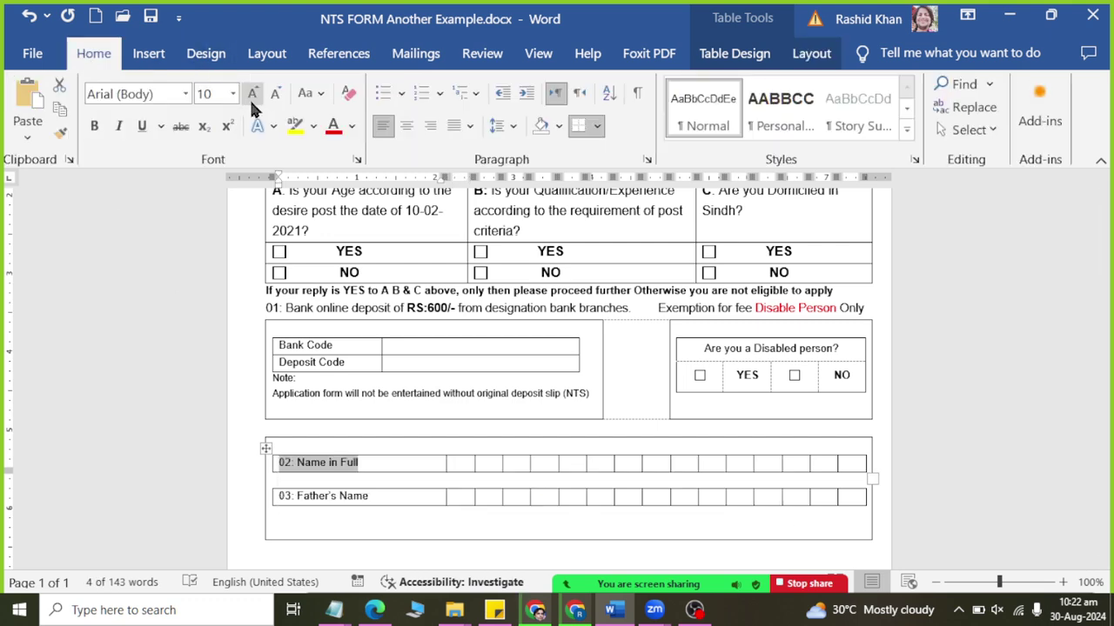
left_click(250, 98)
left_click(249, 98)
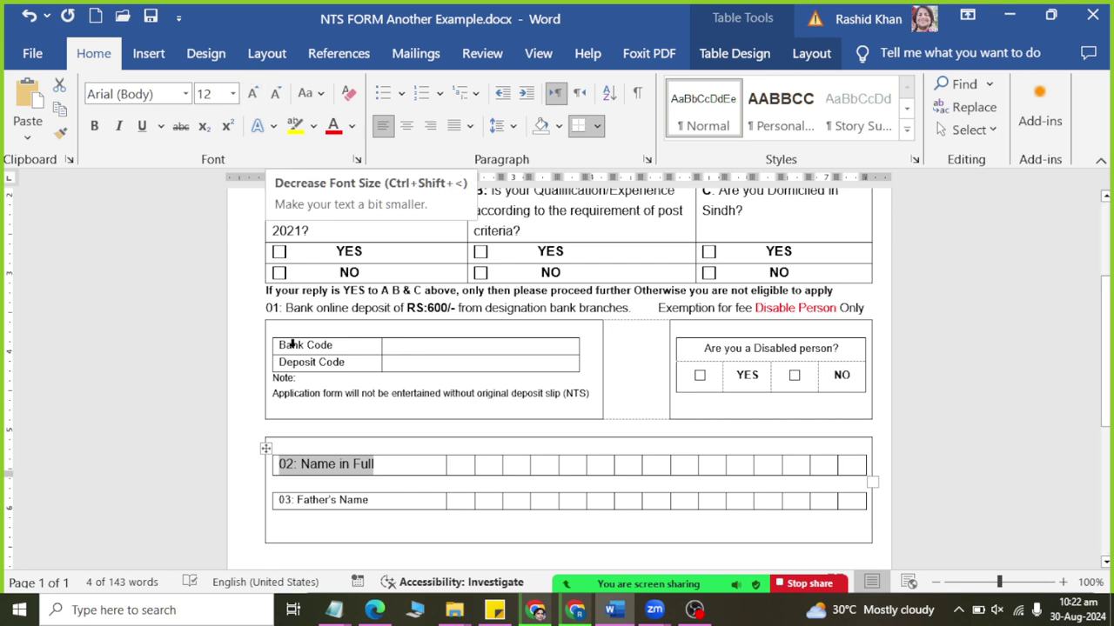
Enlarge the '03: Father's Name' label to 11 pt and compare with the NTS PDF.
left_click_drag(371, 502, 283, 498)
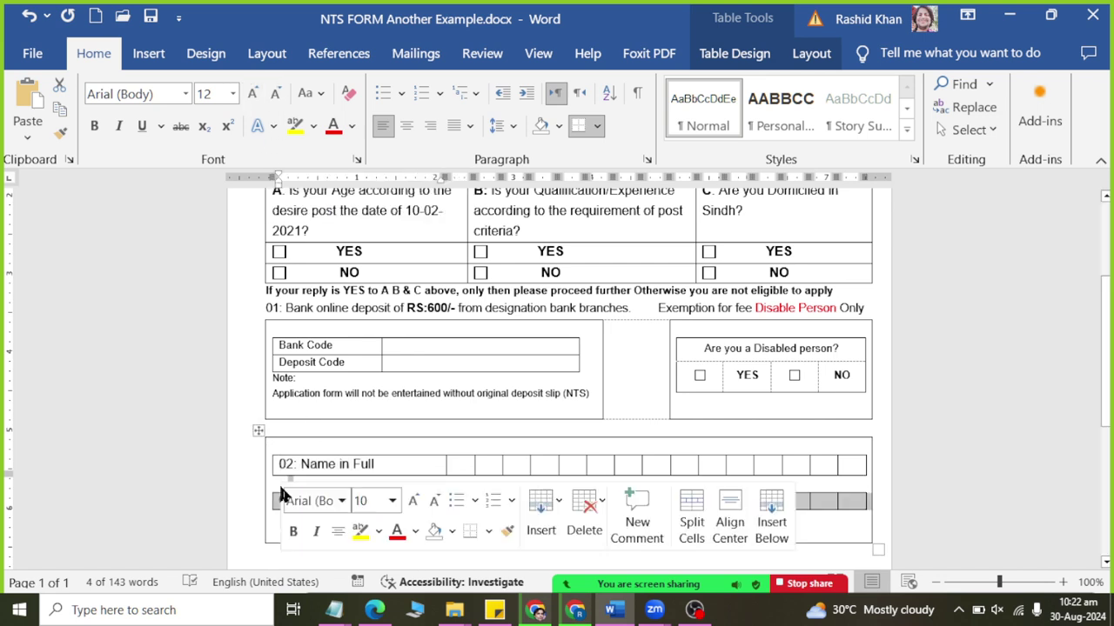
left_click(254, 94)
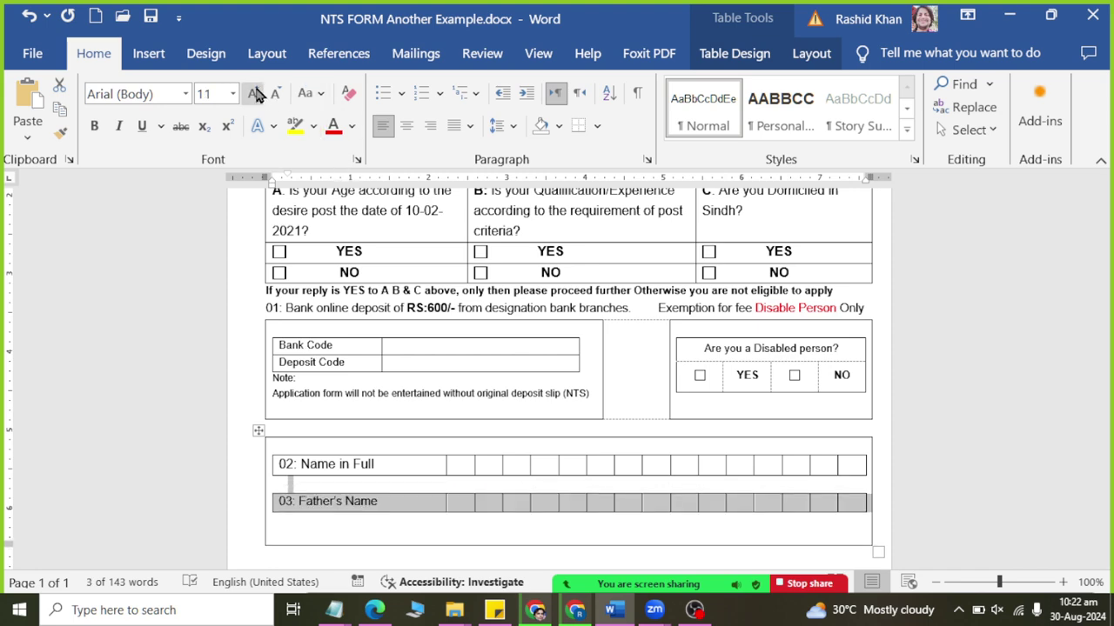
left_click(255, 94)
left_click(425, 494)
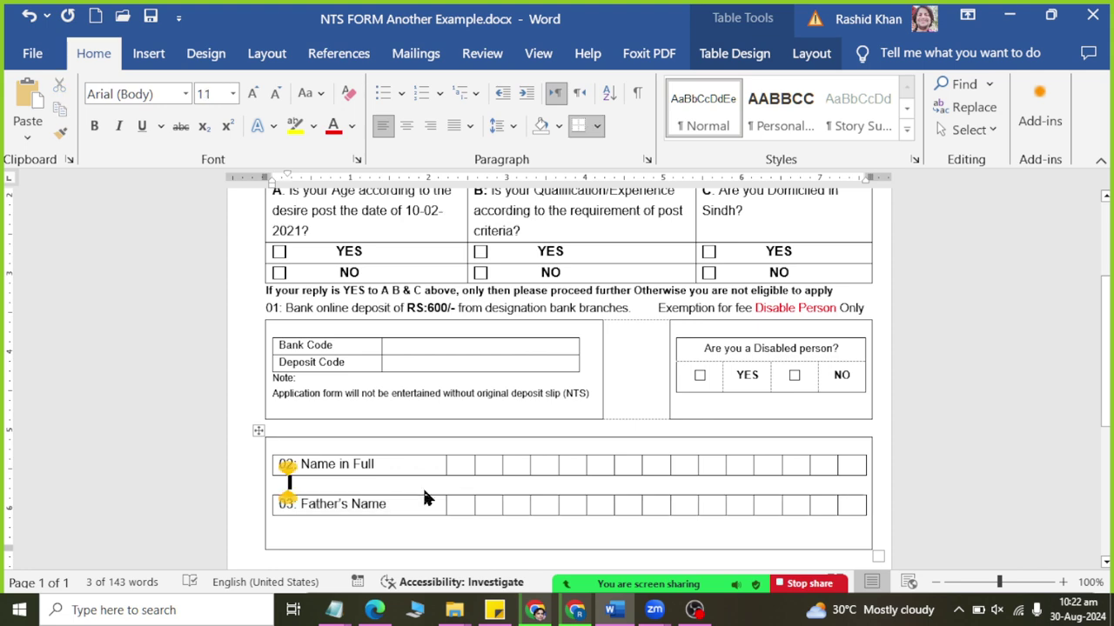
key("alt+Tab")
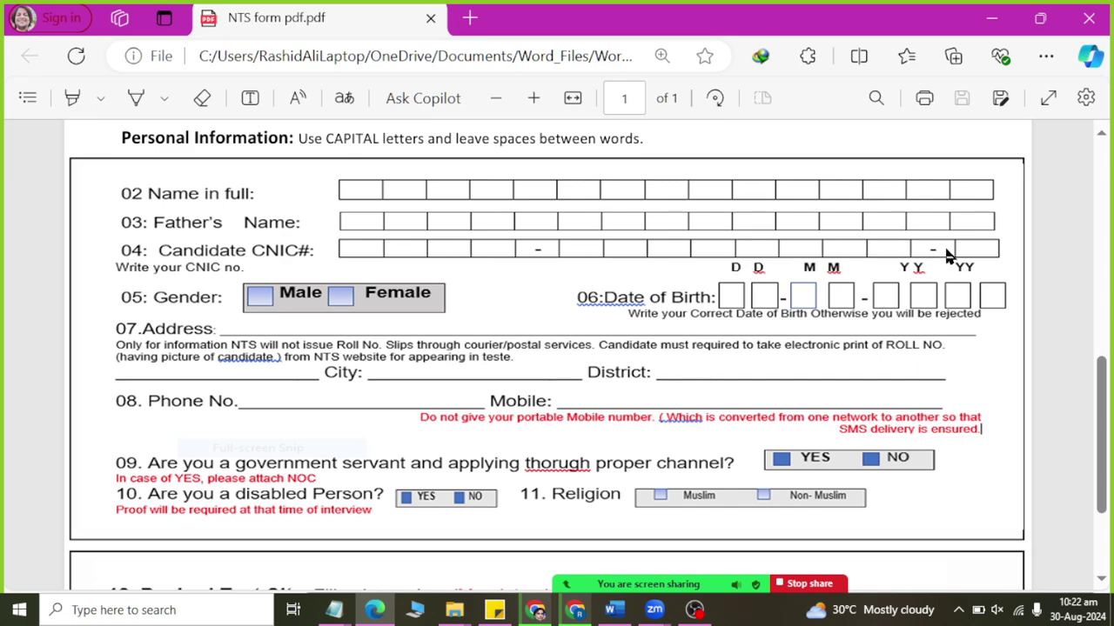
key("alt+Tab")
Insert a row below Father's Name and split it off as a separate table.
left_click(352, 505)
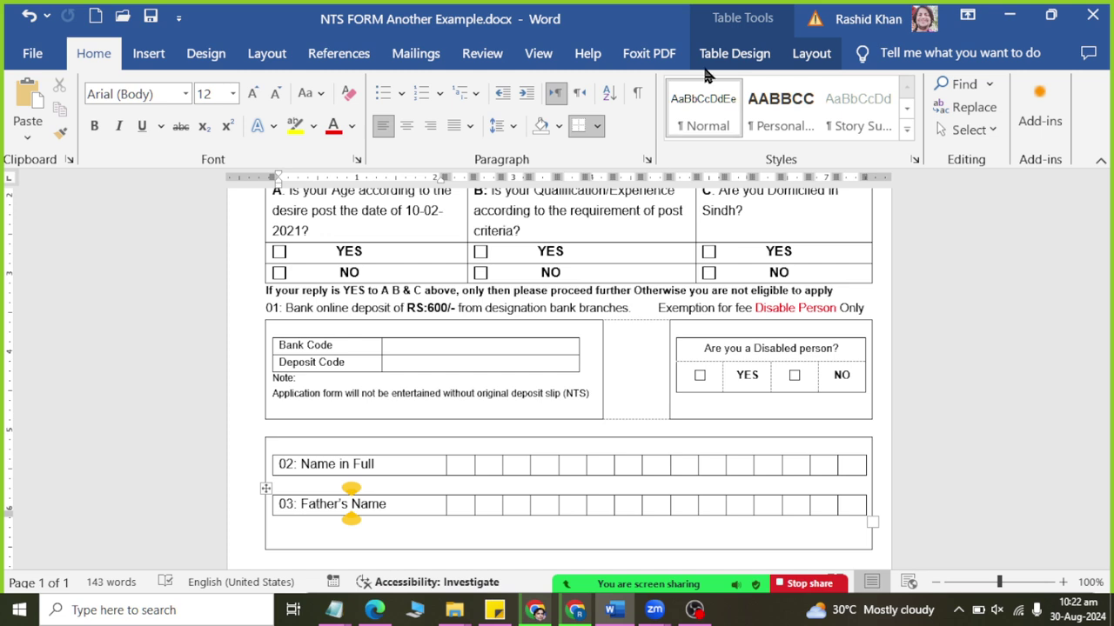
left_click(811, 53)
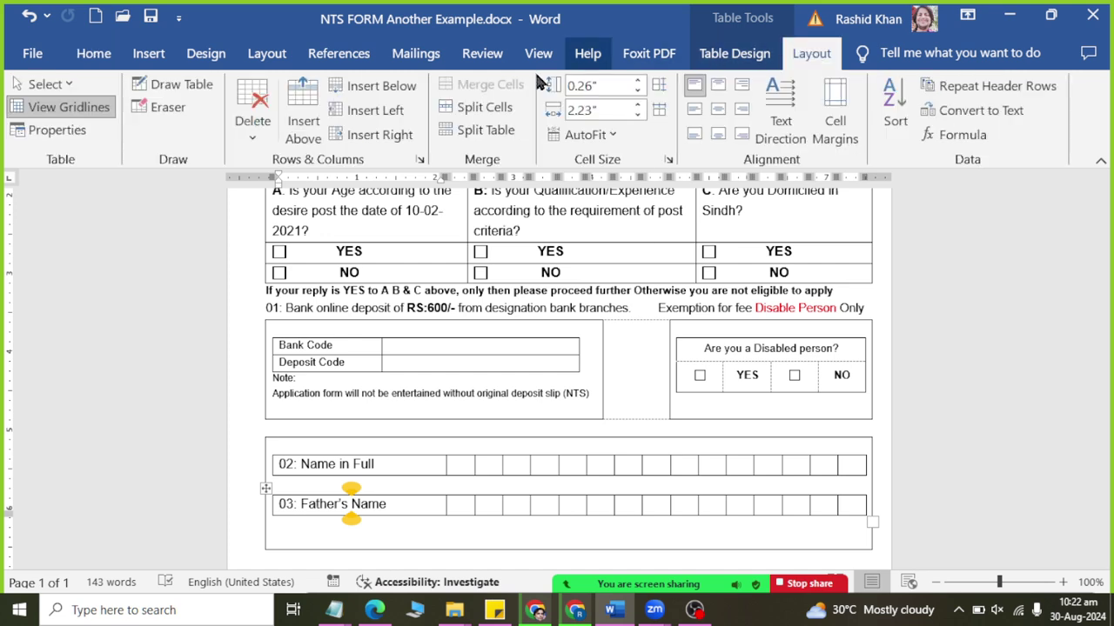
left_click(374, 85)
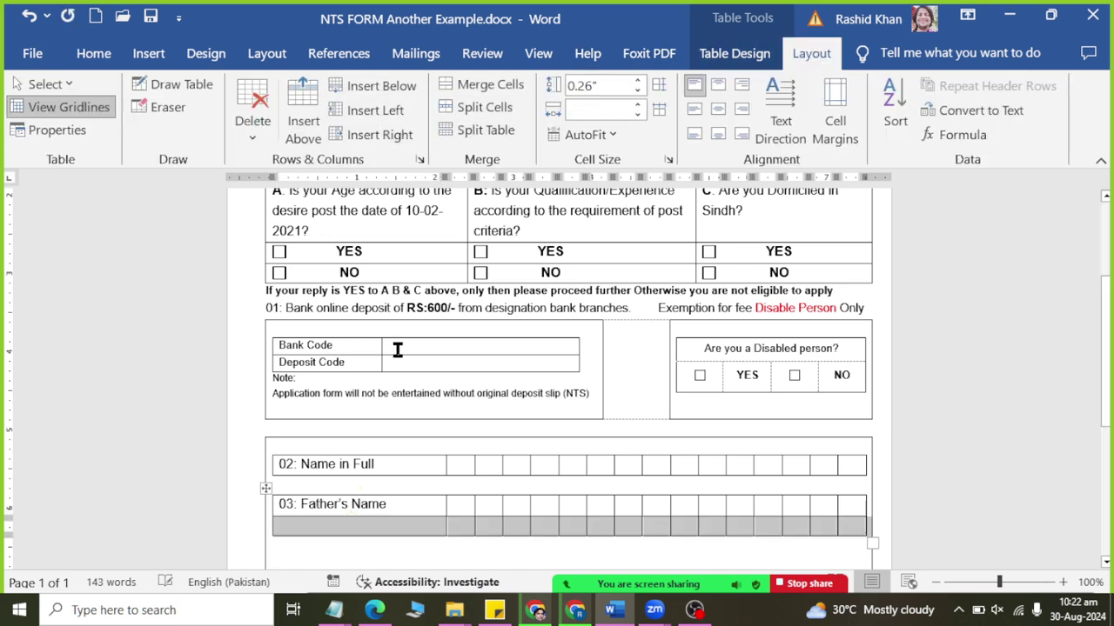
left_click(402, 526)
left_click(483, 130)
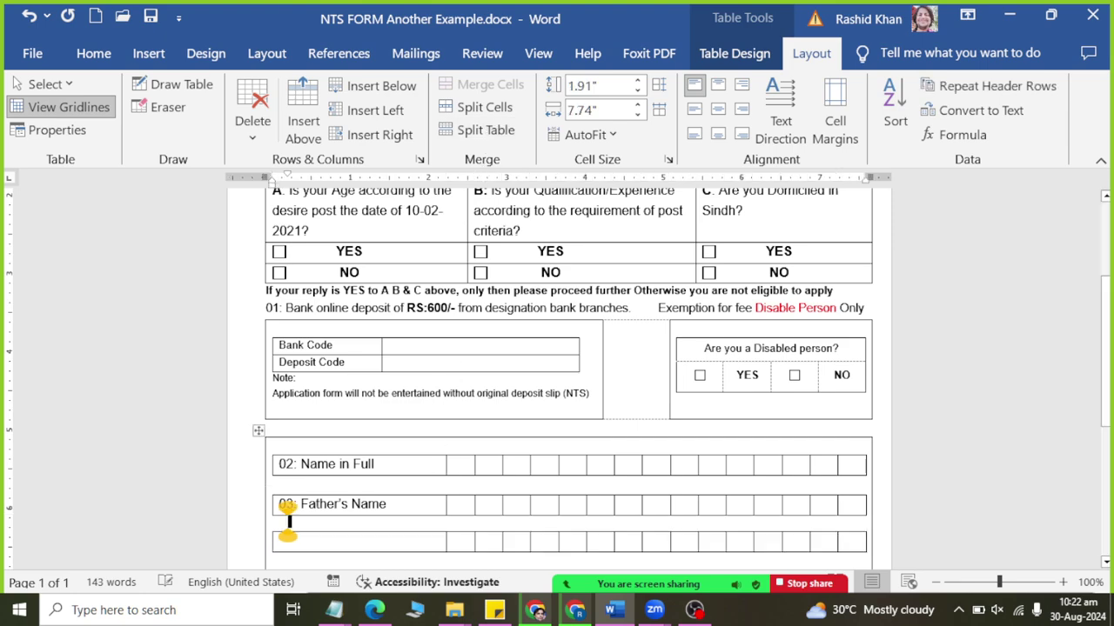
key("alt+Tab")
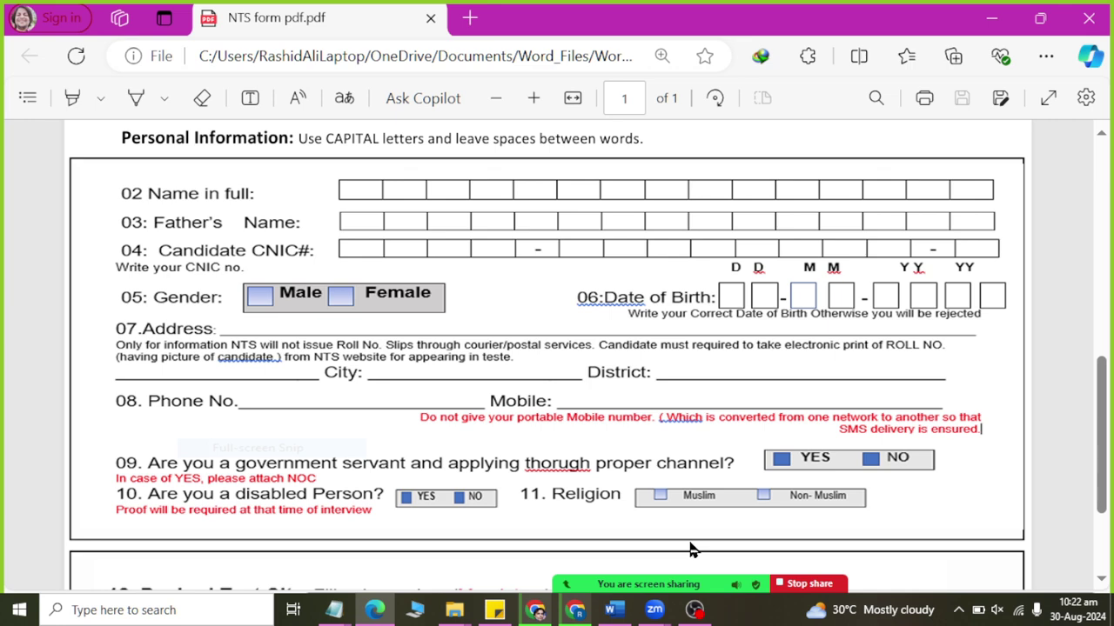
key("alt+Tab")
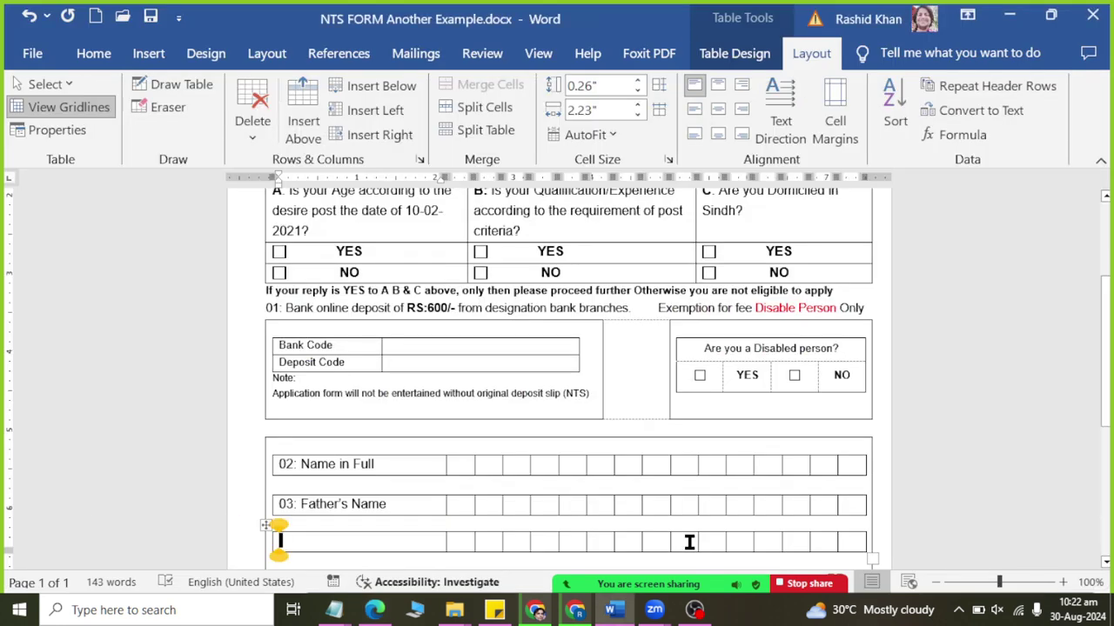
Label the new row '04: Candidate CNIC #' and check it against the reference PDF.
type("04: Candidate")
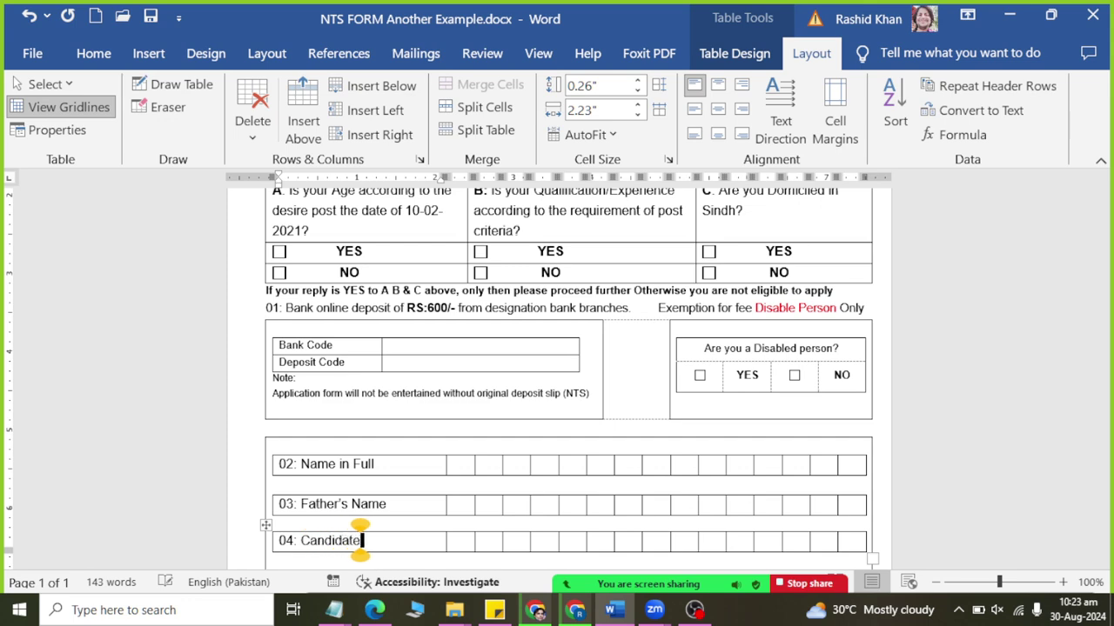
type(" CNIC #")
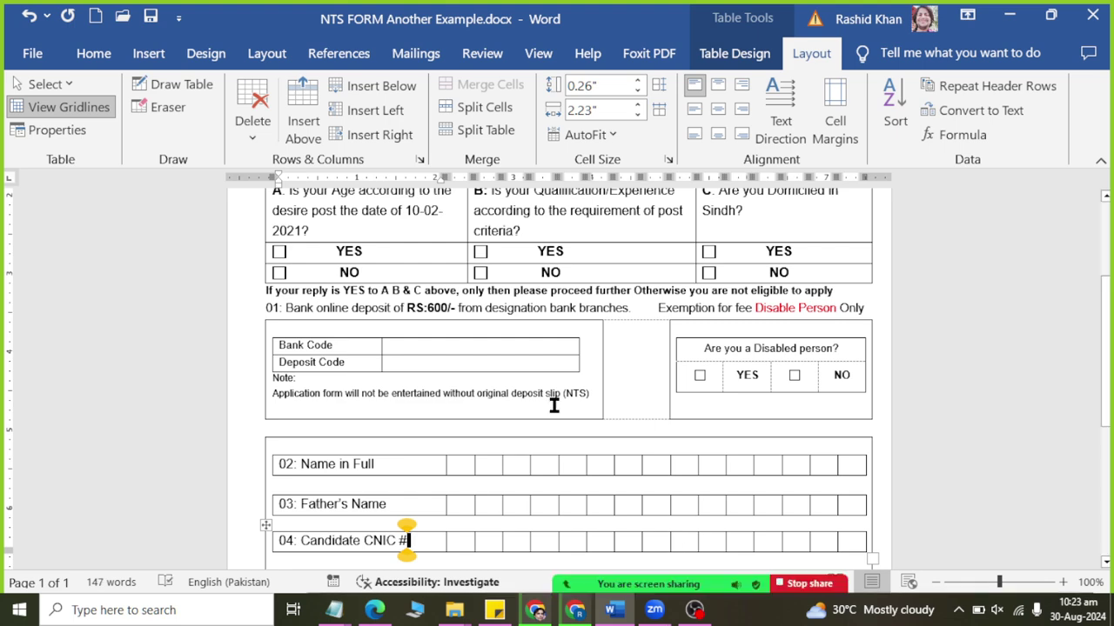
key("alt+Tab")
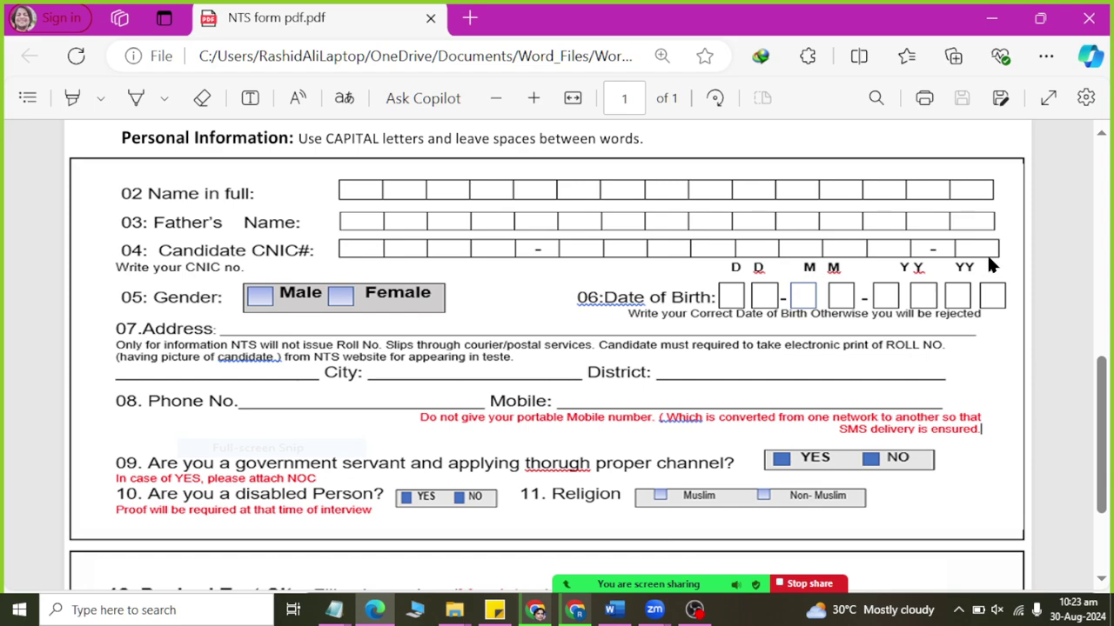
key("alt+Tab")
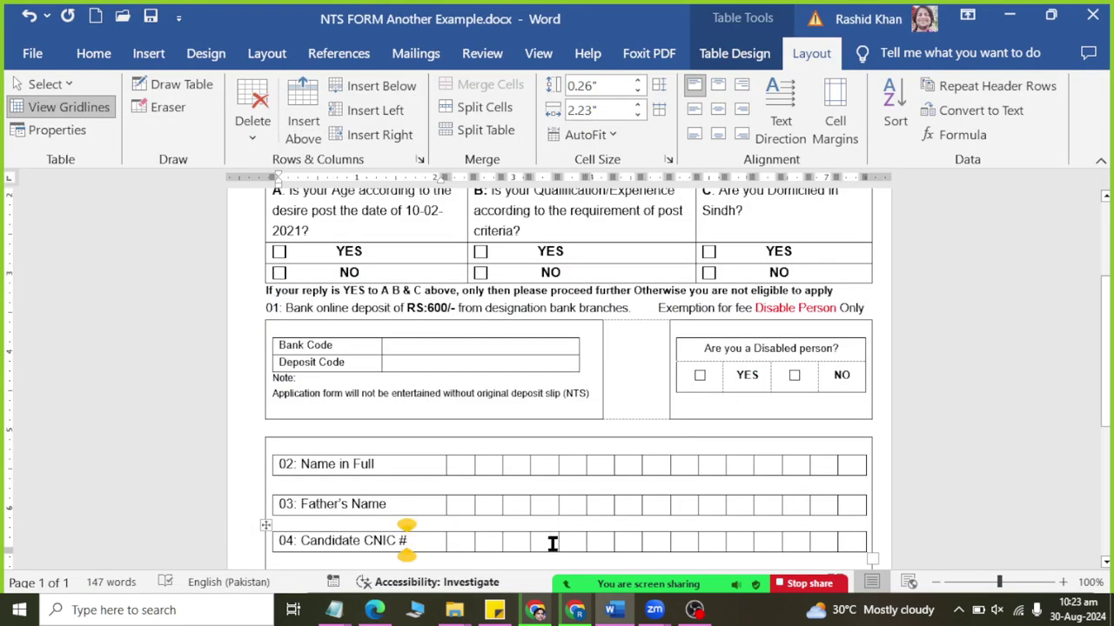
left_click(553, 543)
scroll(744, 493, "down", 3)
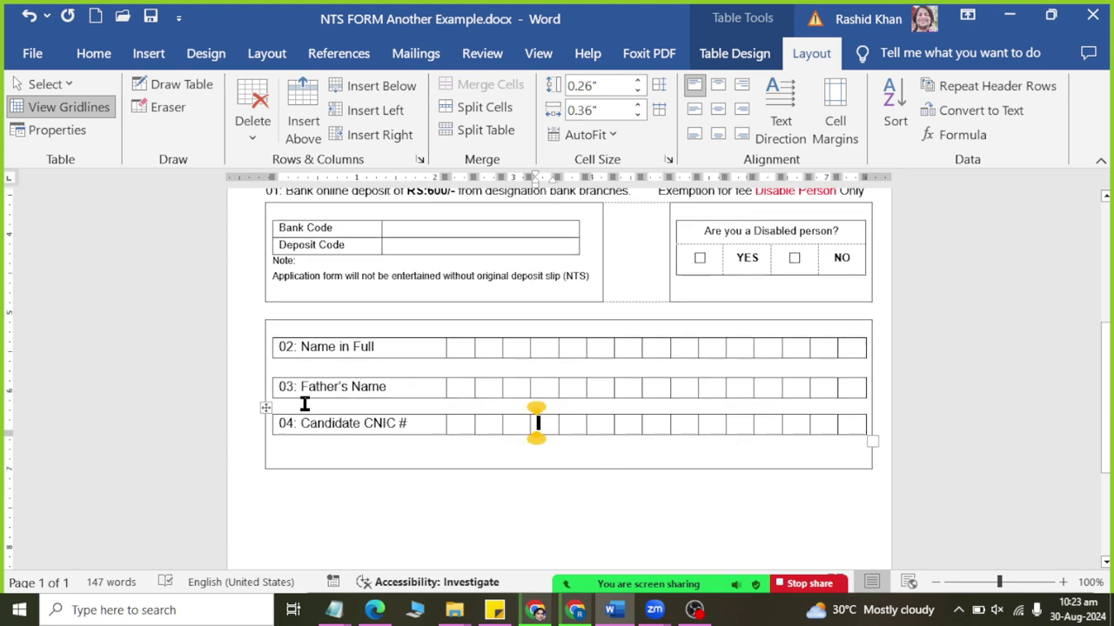
key("alt+Tab")
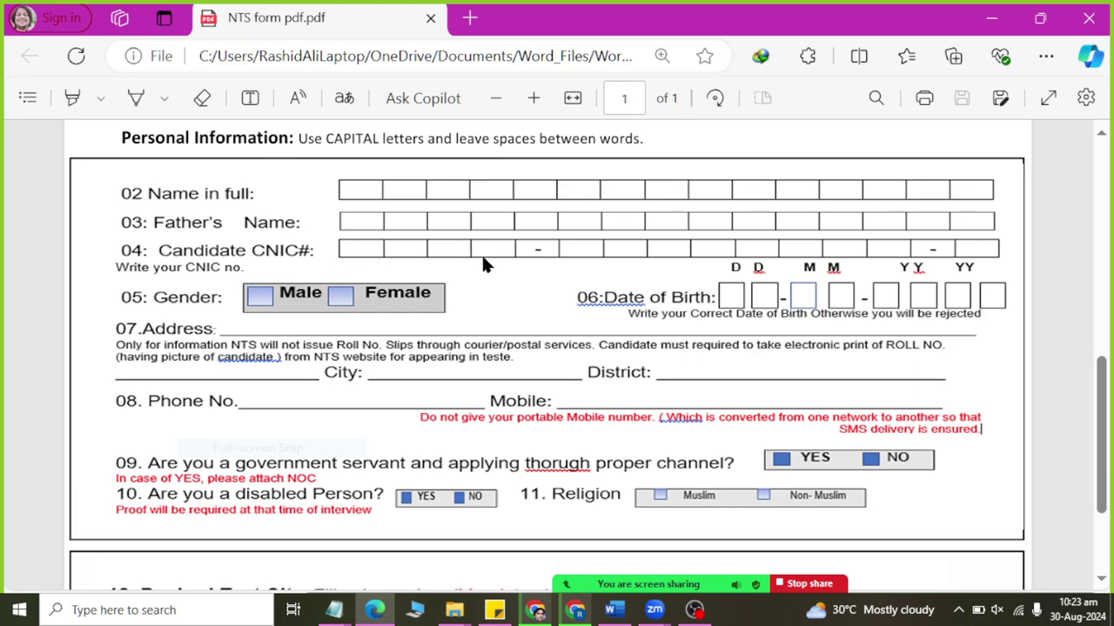
key("alt+Tab")
left_click(427, 426)
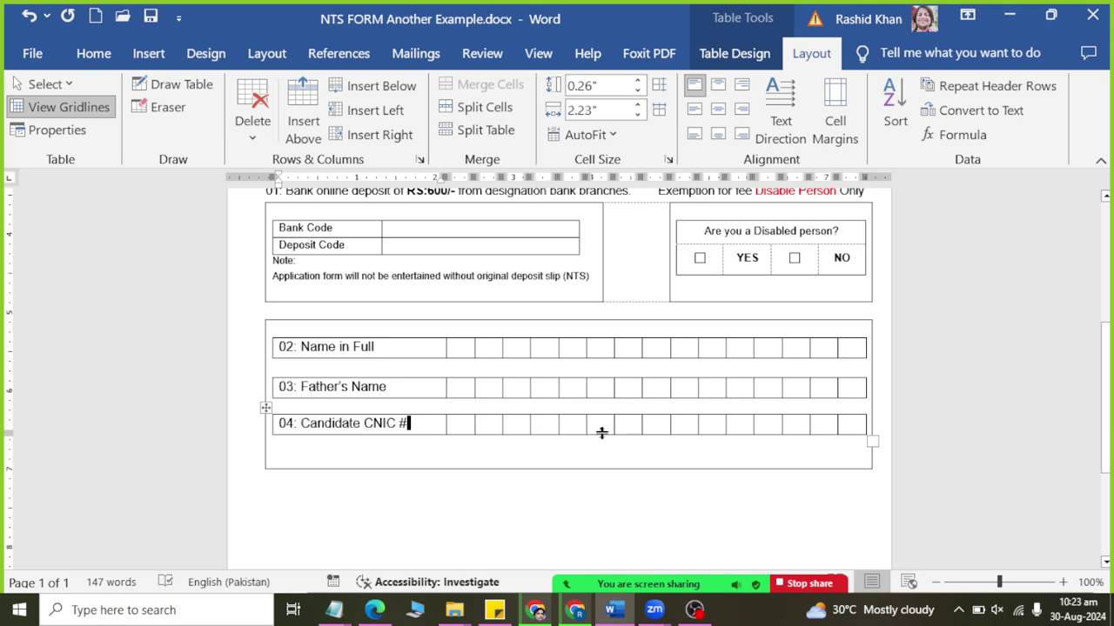
key("alt+Tab")
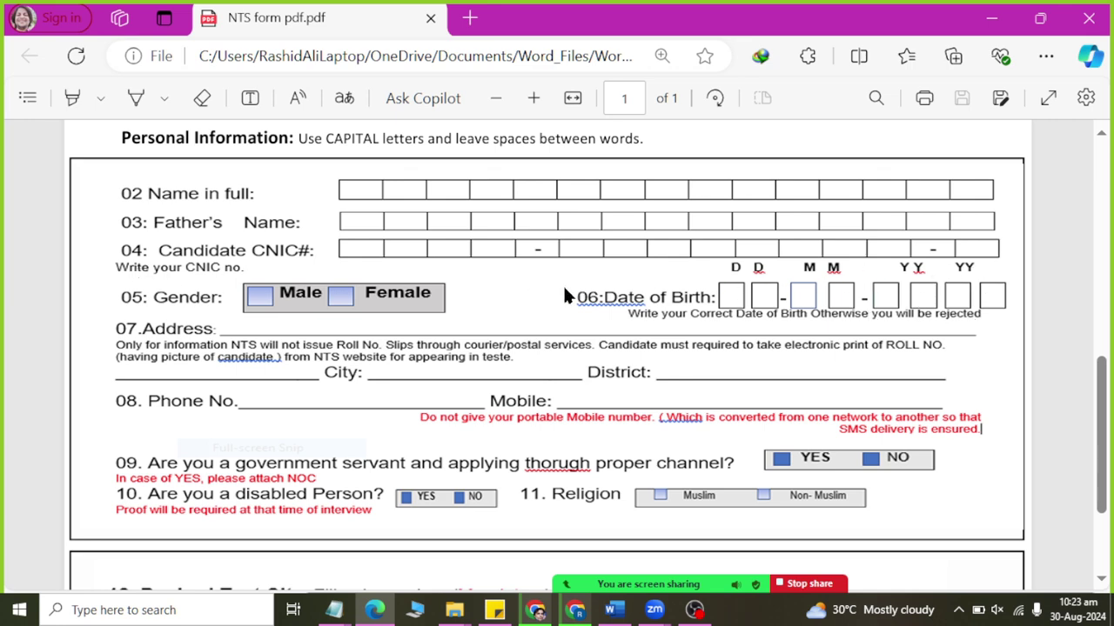
key("alt+Tab")
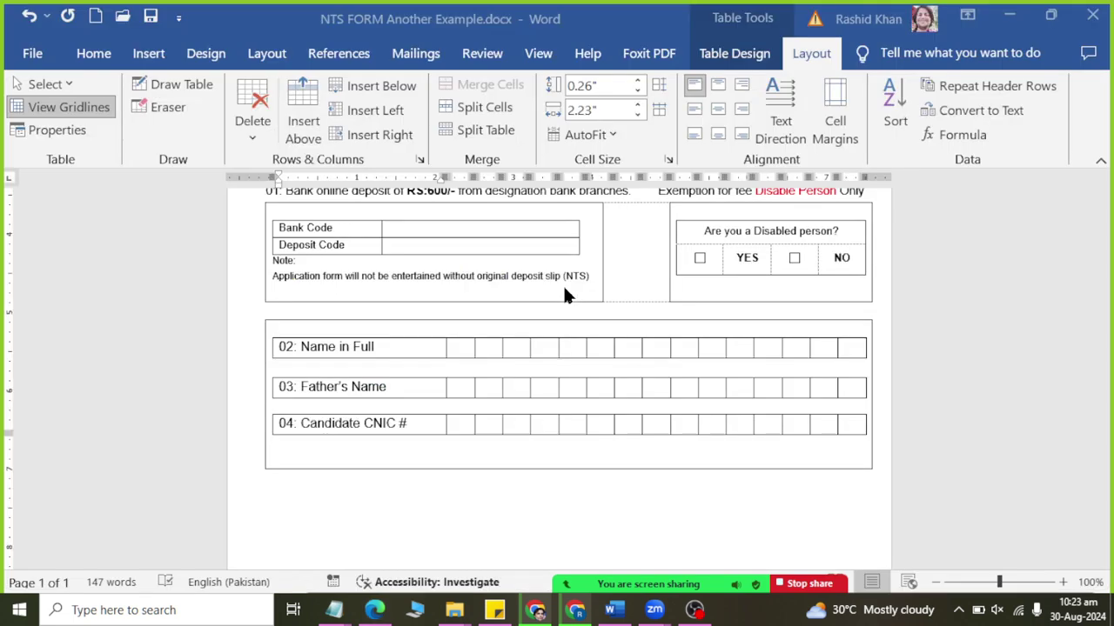
Add a new row and join it directly under the CNIC row.
left_click(370, 85)
key("alt+Tab")
key("alt+Tab")
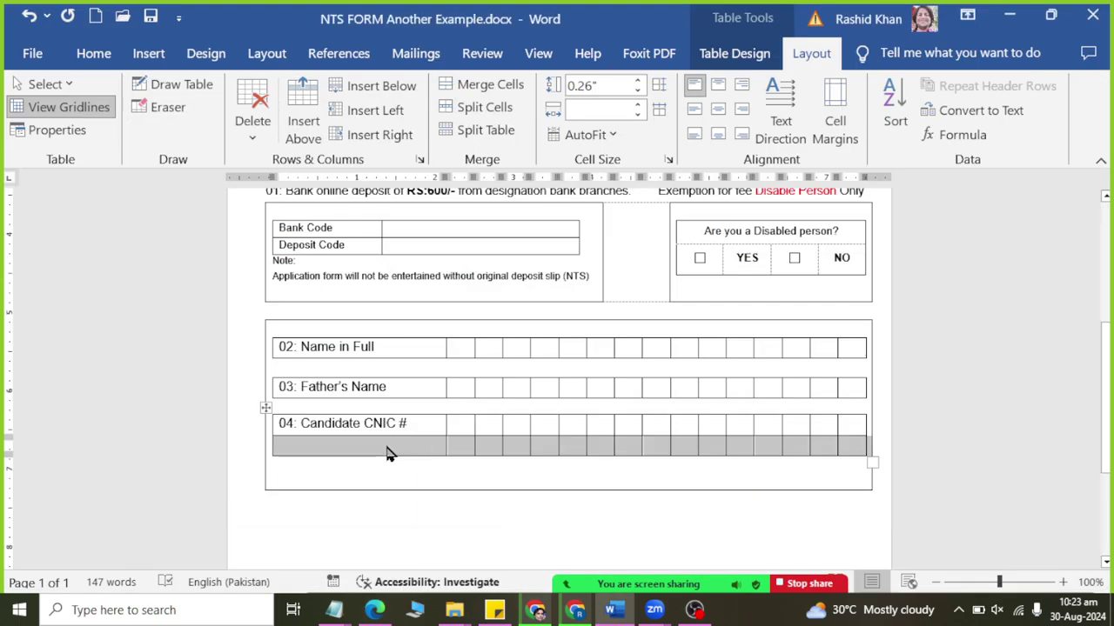
key("Left")
key("alt+Tab")
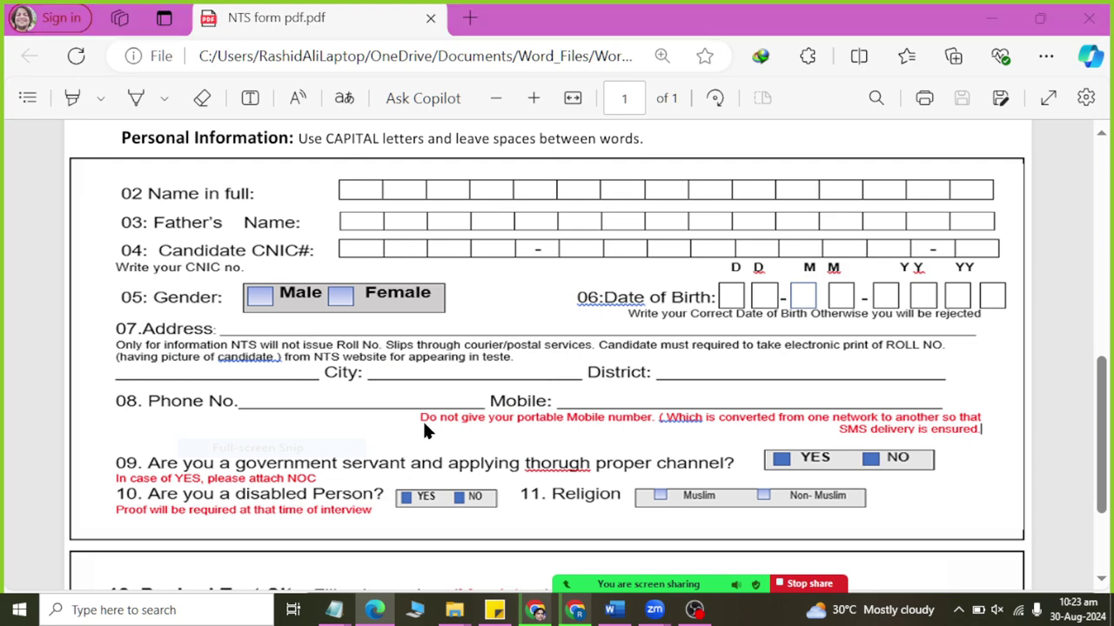
key("alt+Tab")
left_click(376, 464)
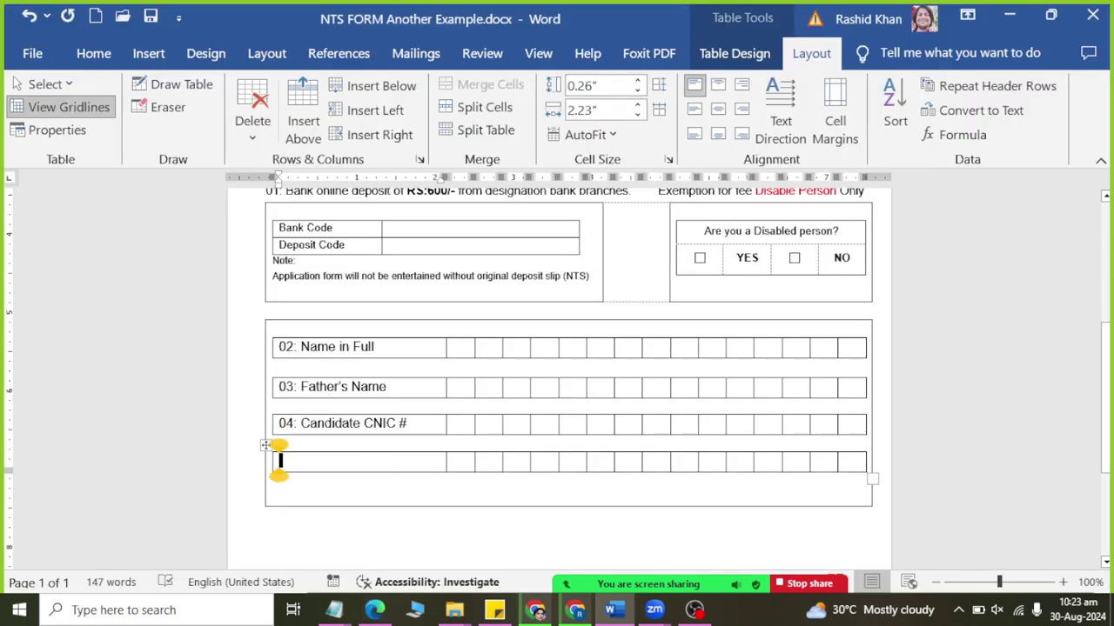
key("BackSpace")
Type the hint 'write you cnic no.' in the new row.
key("alt+Tab")
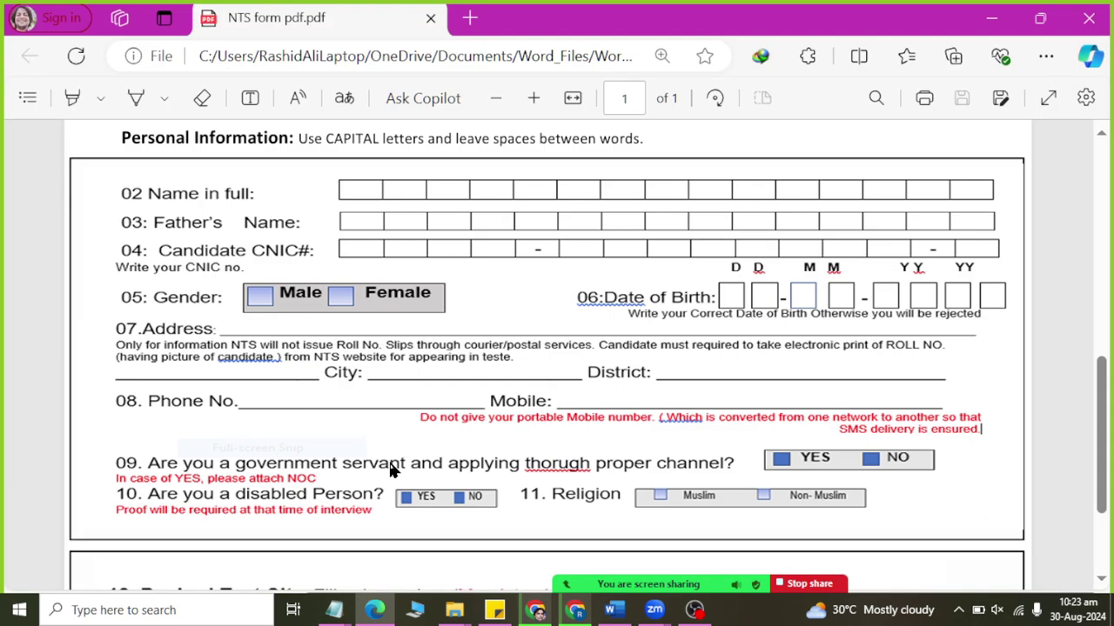
key("alt+Tab")
key("alt+Tab")
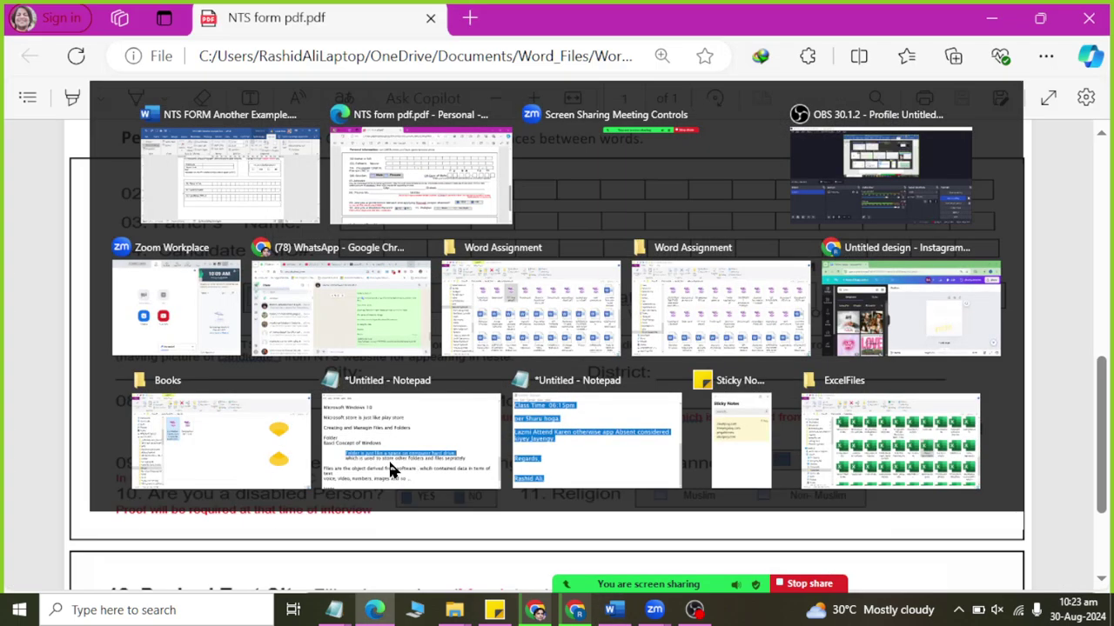
key("alt+Tab")
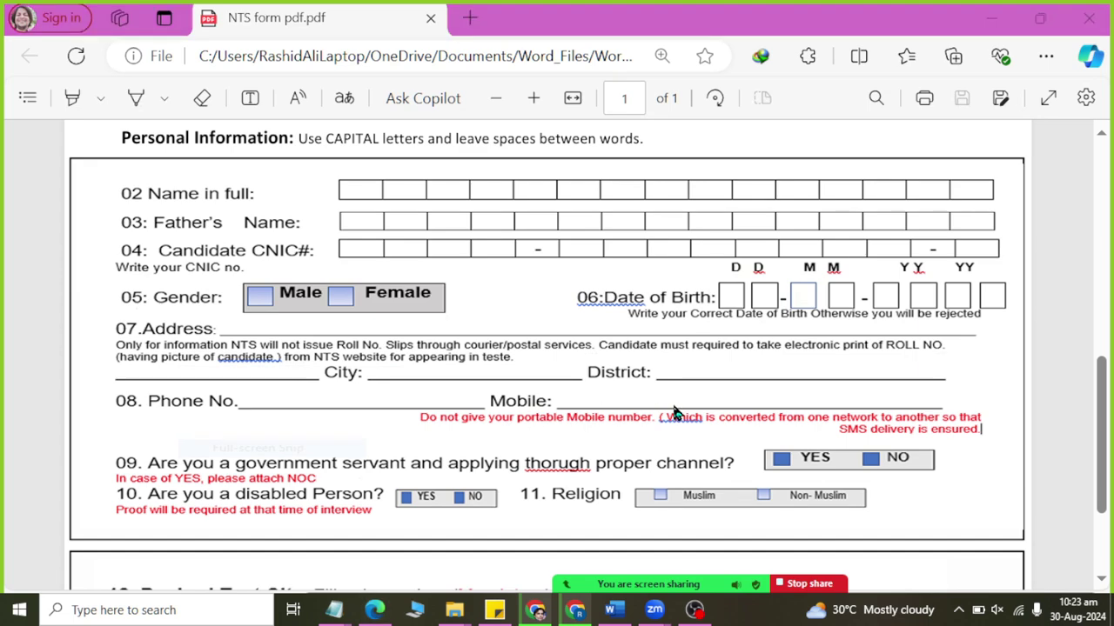
type("w")
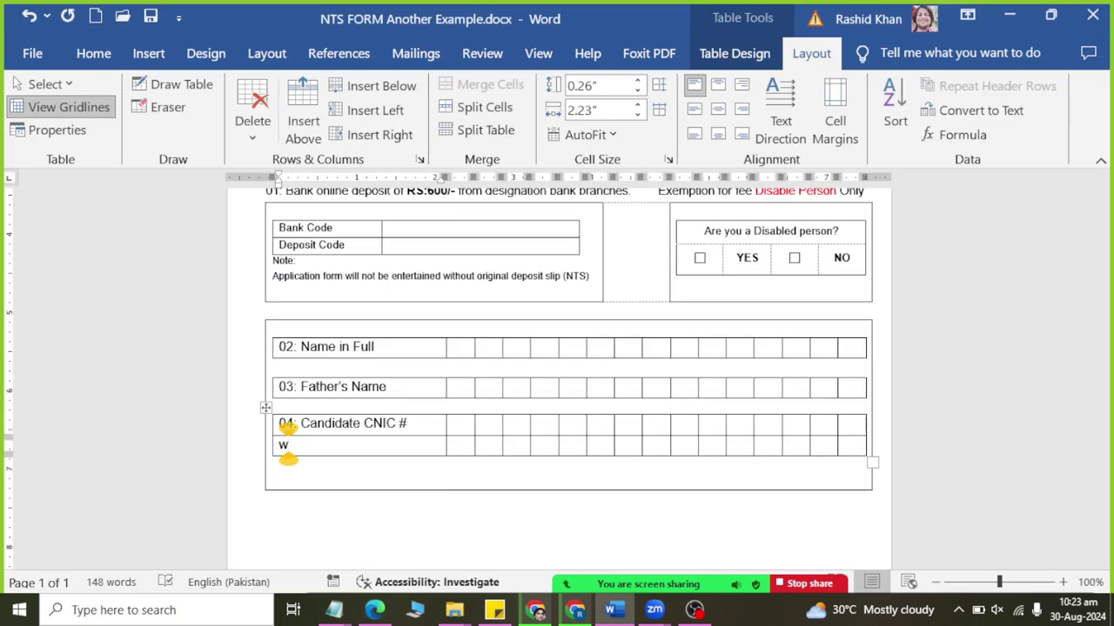
type("rite you cnic ")
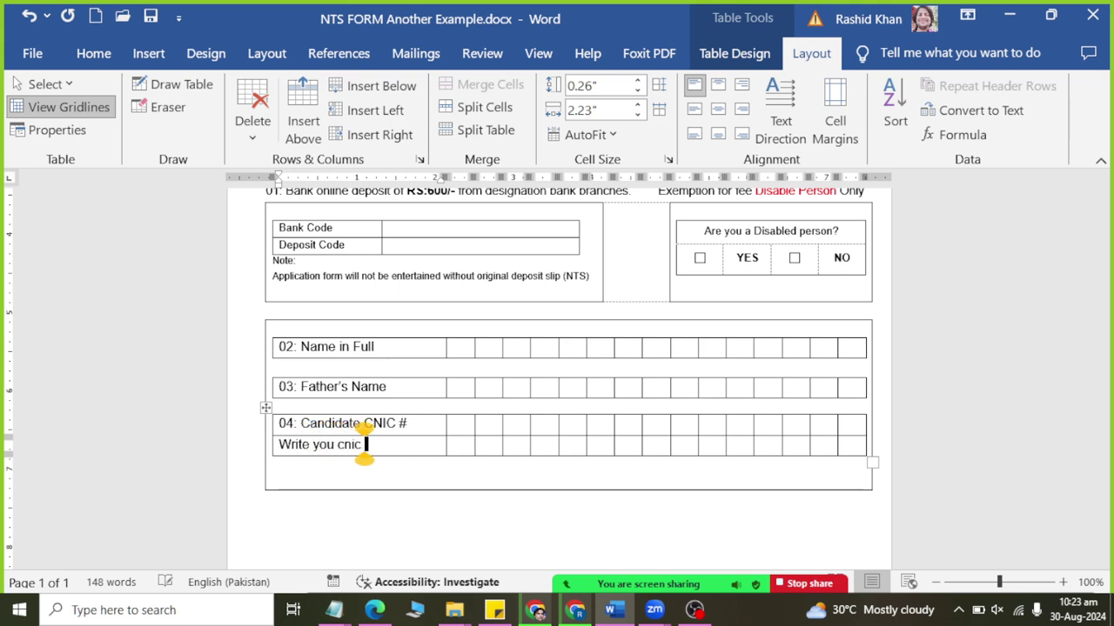
type("no.")
key("alt+Tab")
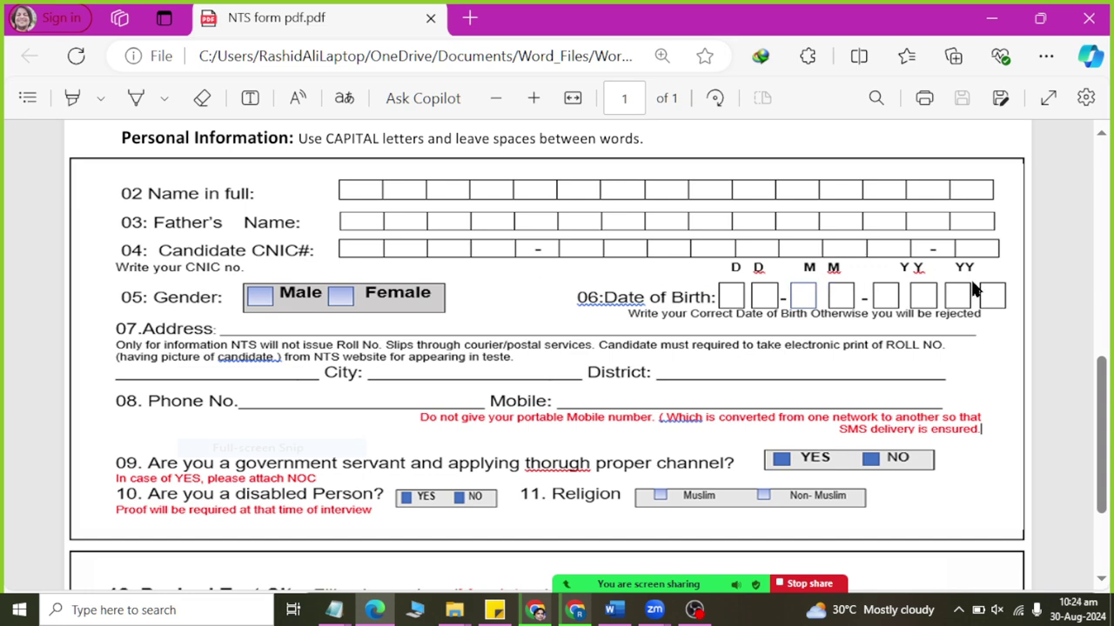
key("alt+Tab")
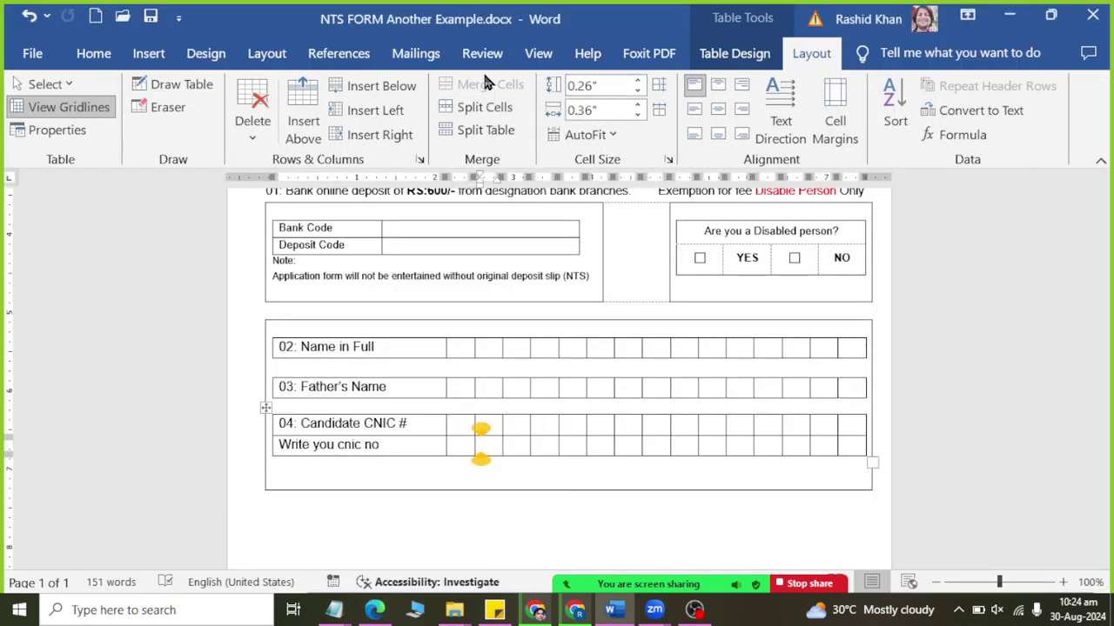
Add an empty row below the cnic hint row and compare with the PDF.
left_click(376, 90)
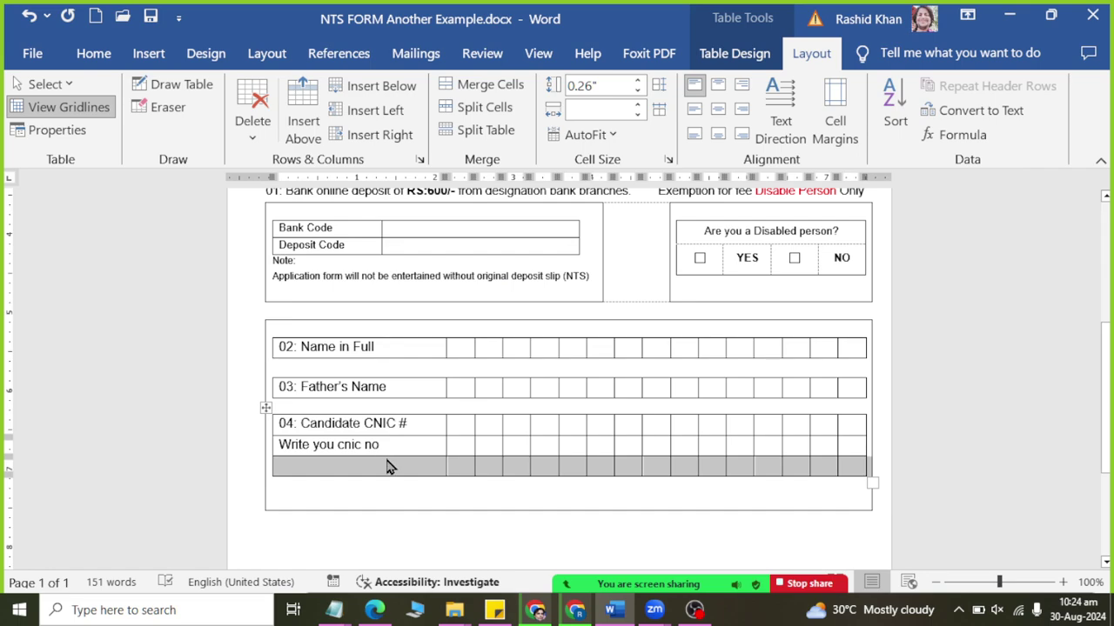
left_click(276, 466)
key("alt+Tab")
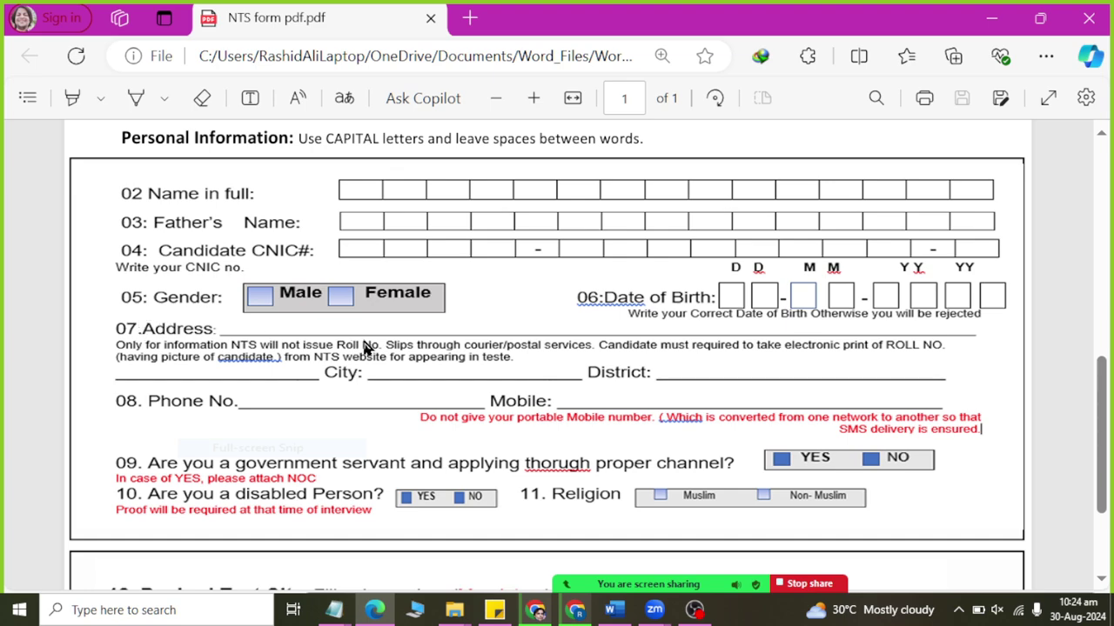
key("alt+Tab")
key("alt+Tab")
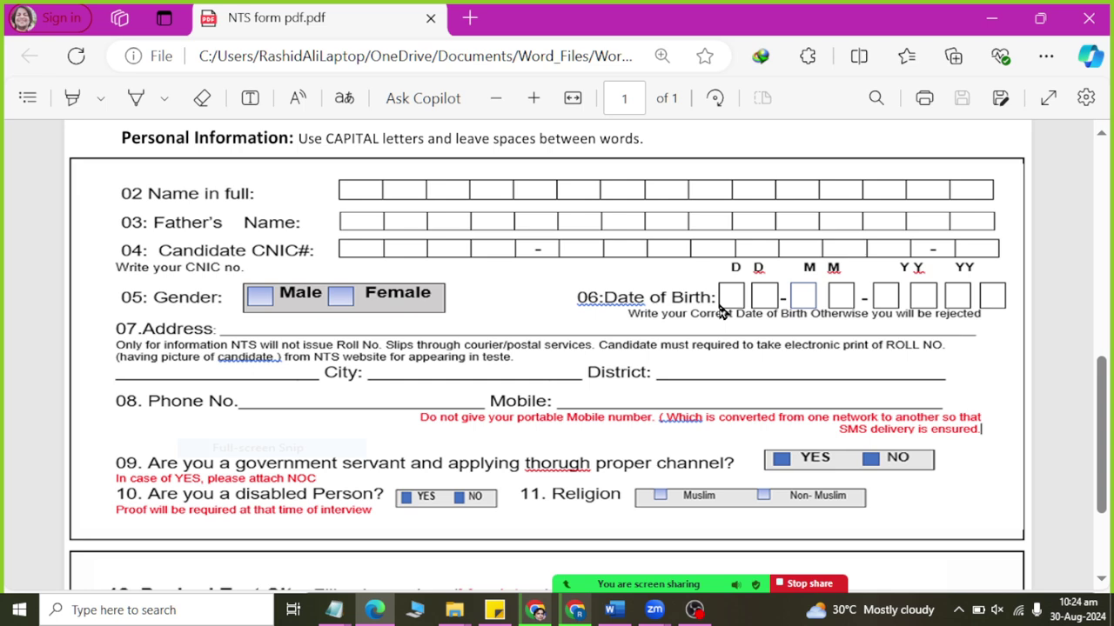
Merge the empty bottom row into one cell, then split it into two columns.
key("alt+Tab")
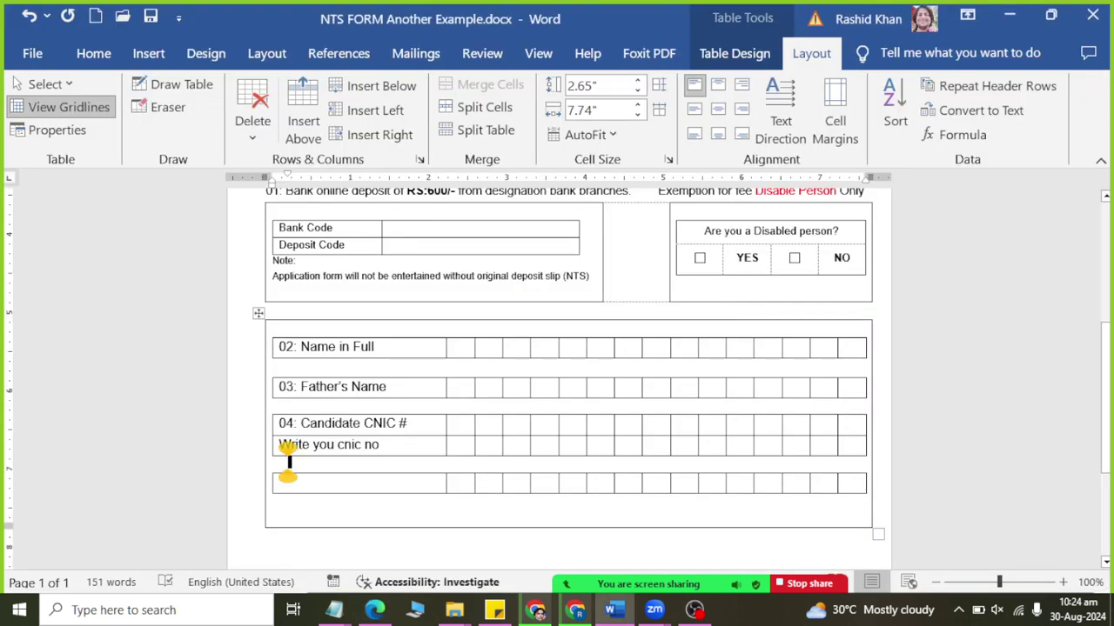
left_click_drag(290, 474, 857, 483)
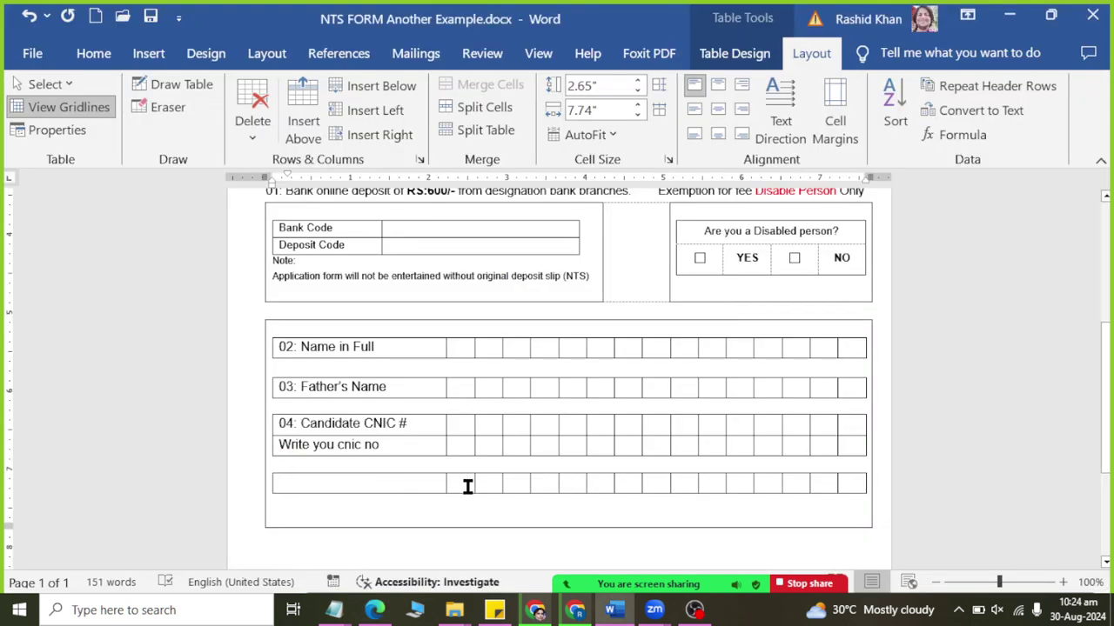
left_click(484, 85)
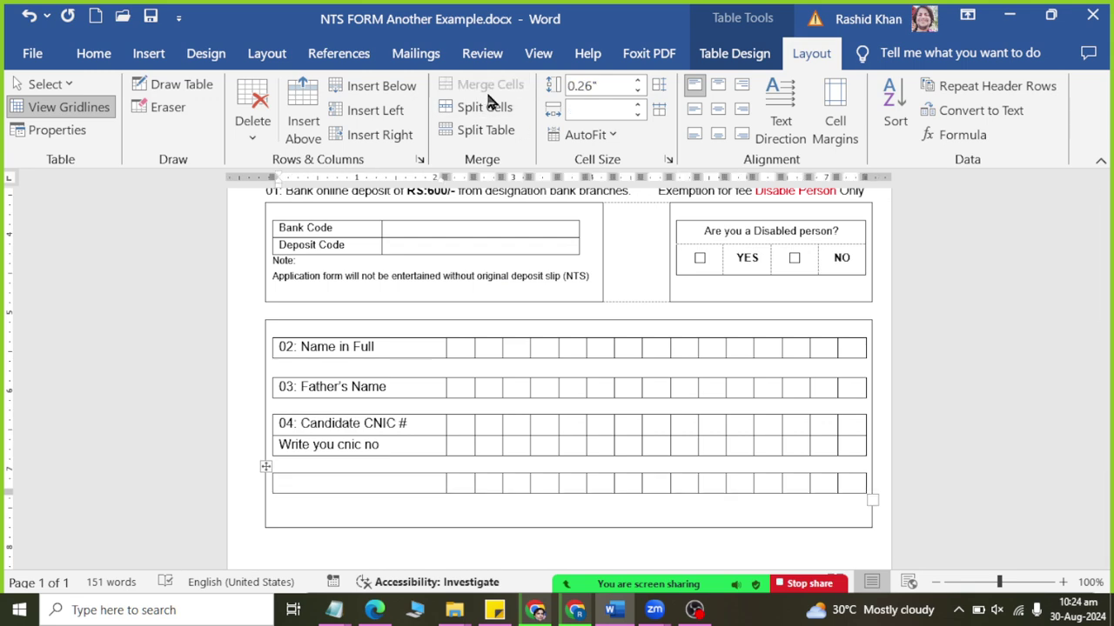
left_click(561, 487)
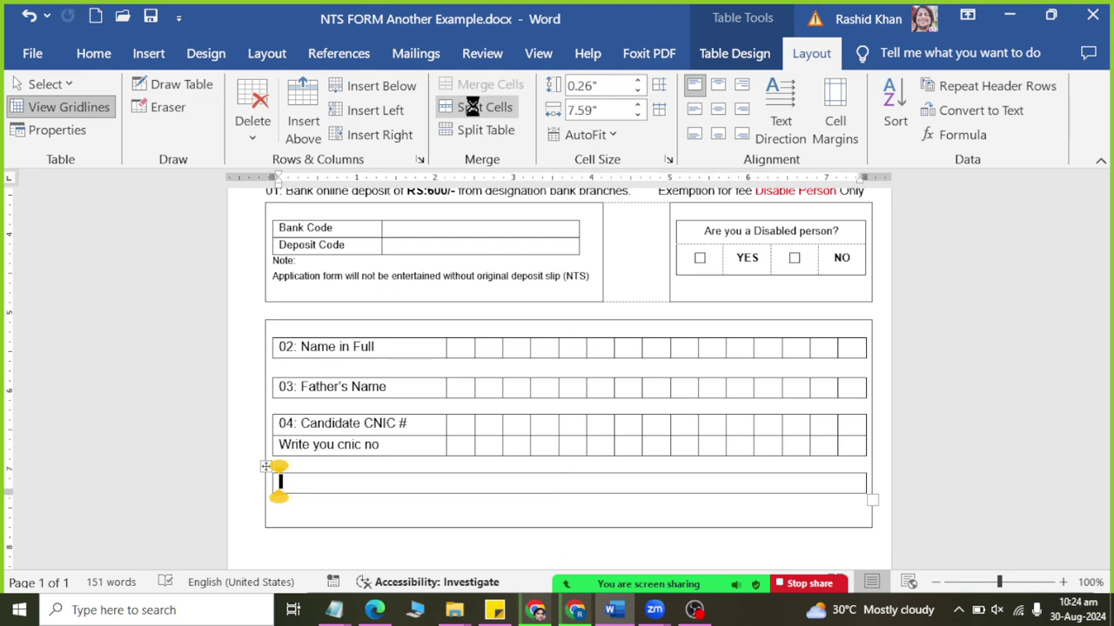
left_click(477, 107)
left_click(519, 336)
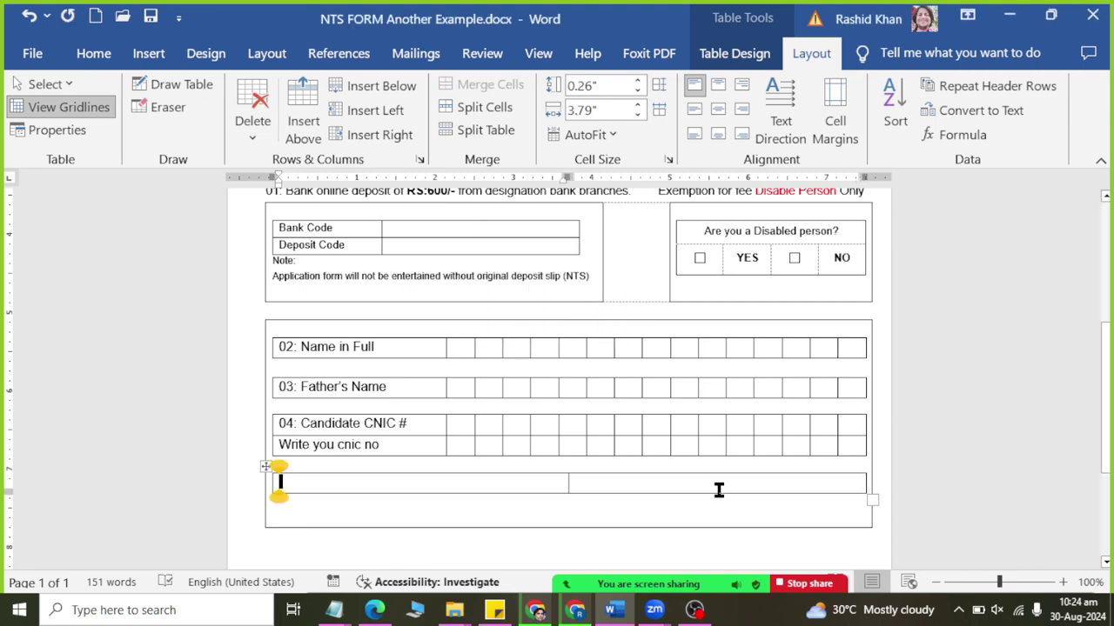
Compare the new two-cell row against the original NTS form PDF.
key("alt+Tab")
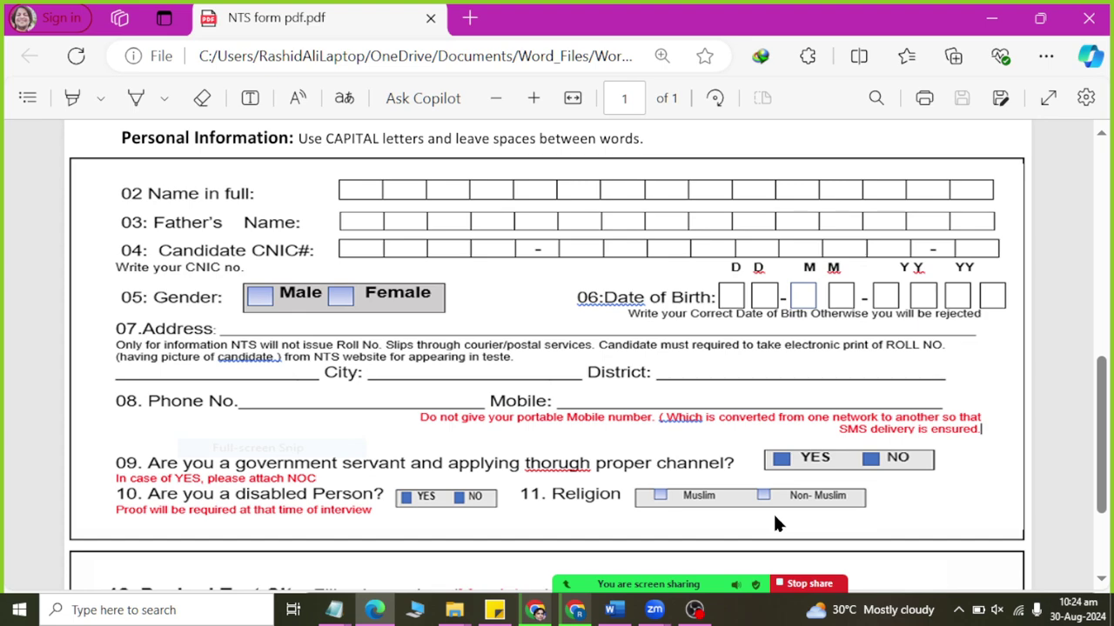
key("alt+Tab")
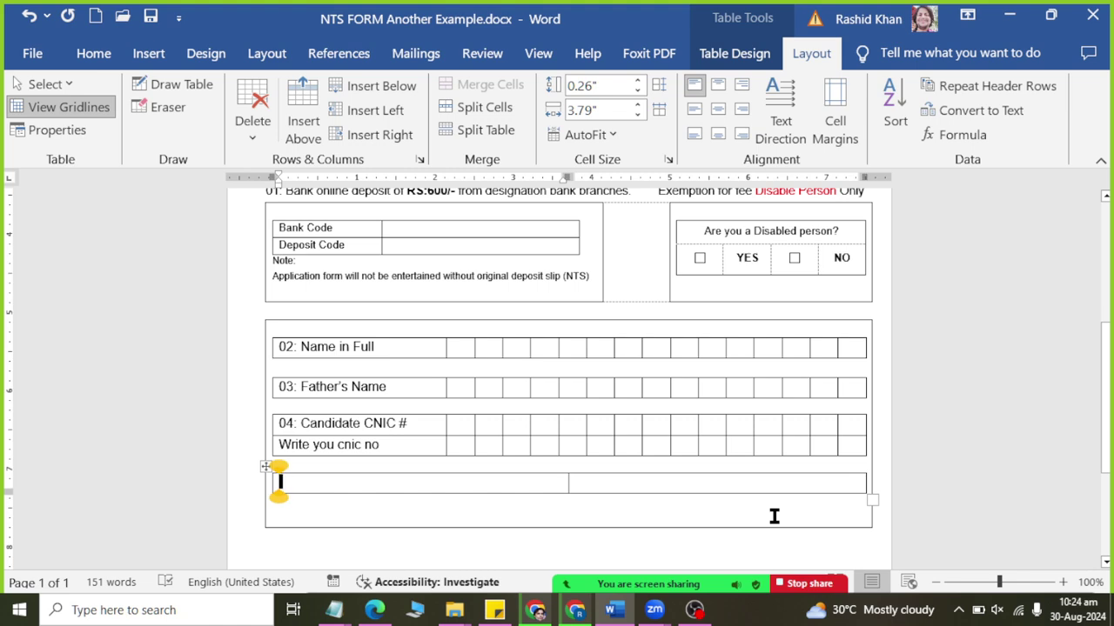
key("alt+Tab")
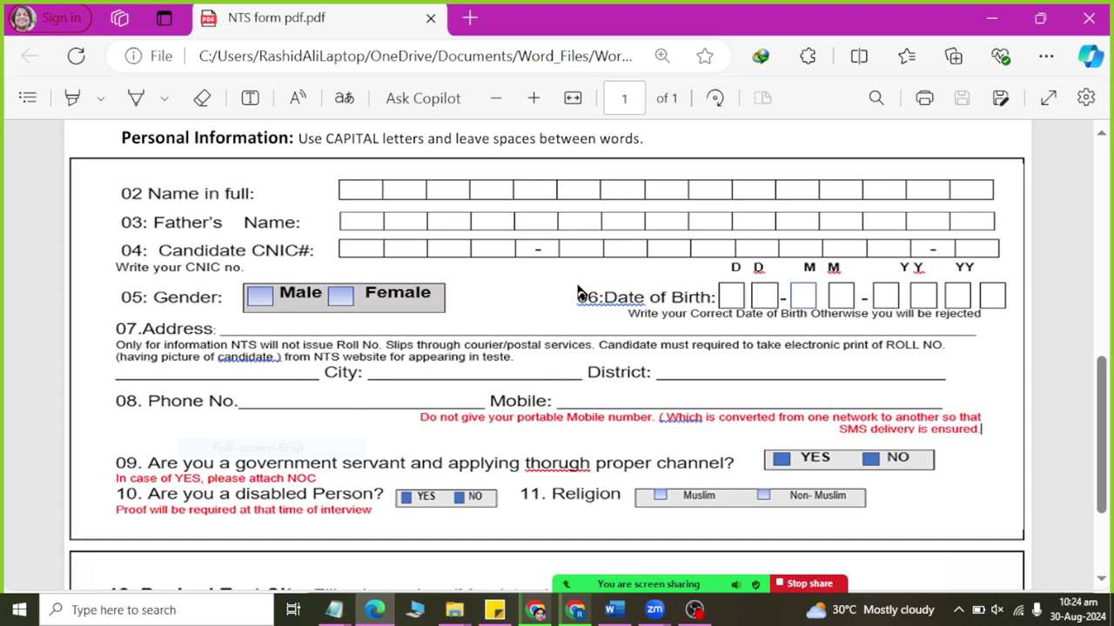
key("alt+Tab")
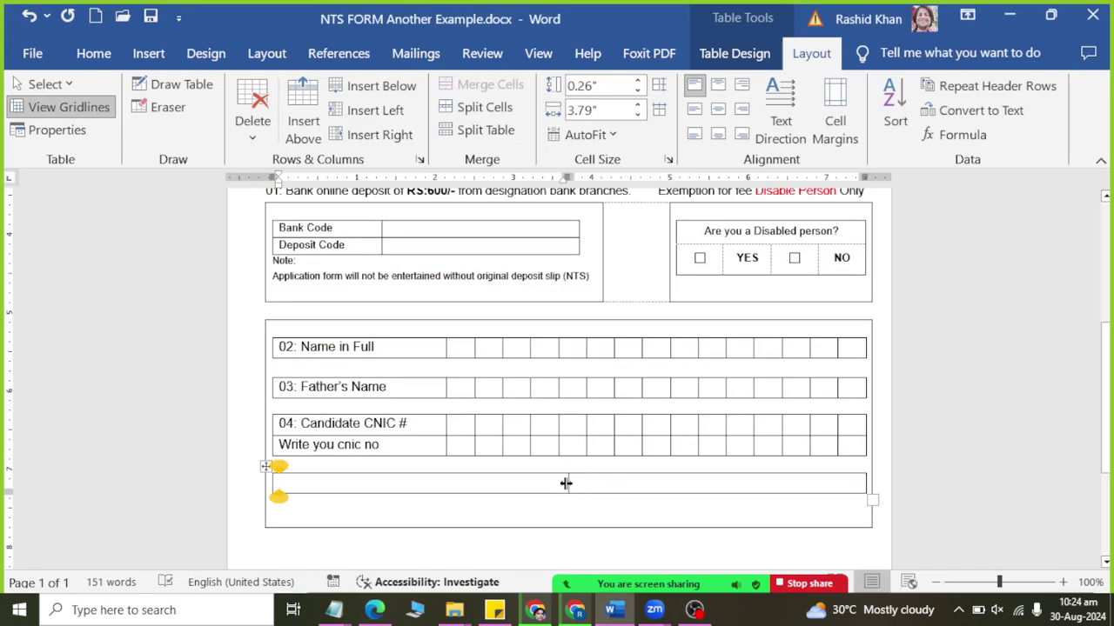
key("alt+Tab")
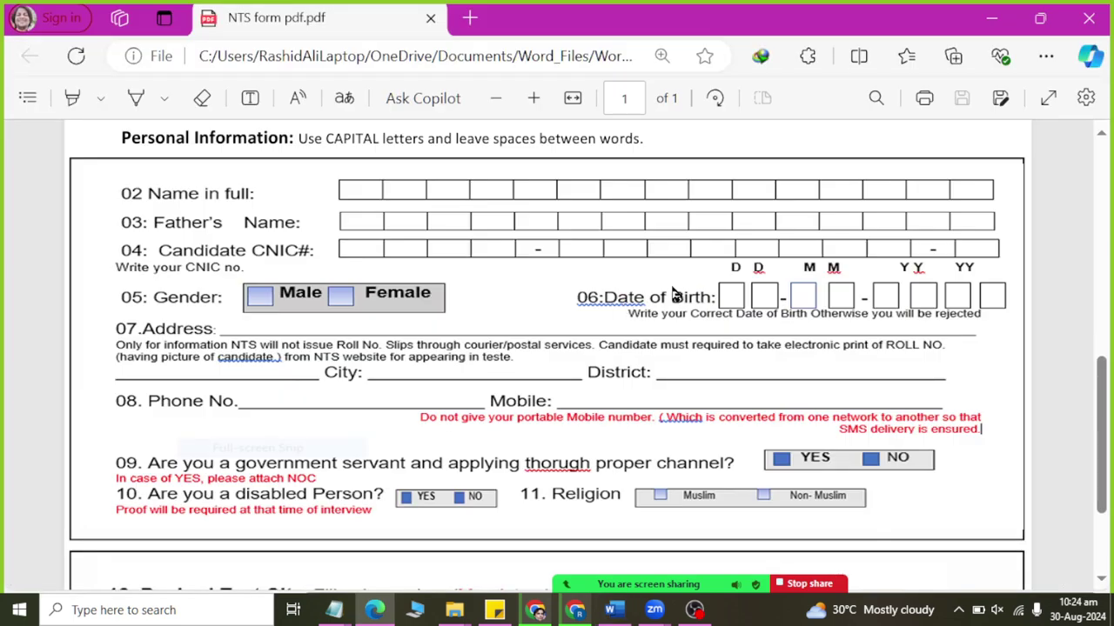
key("alt+Tab")
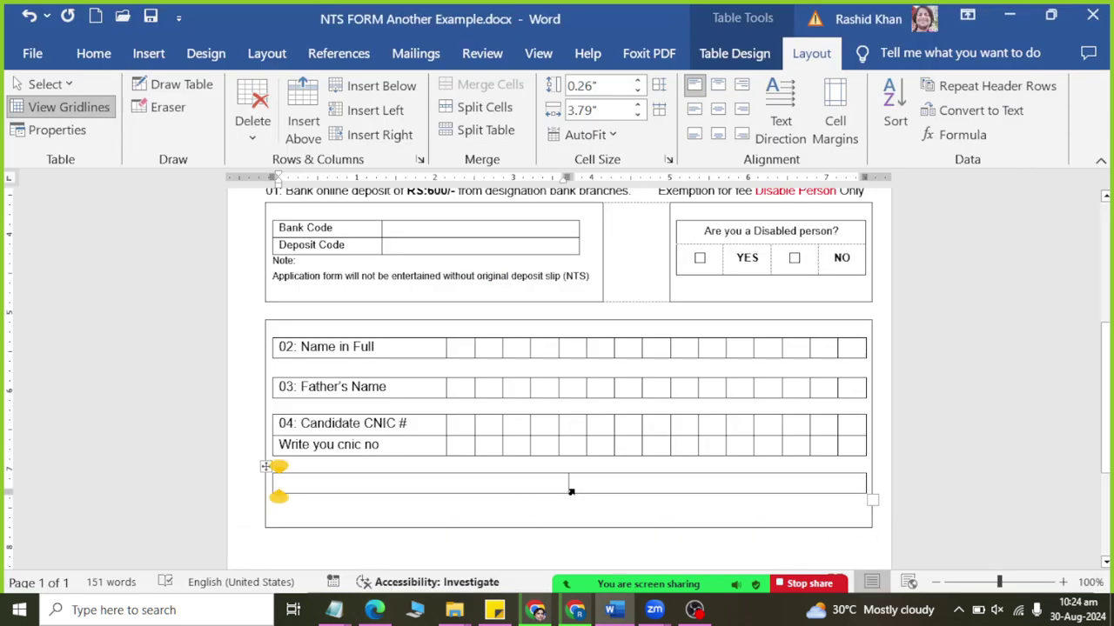
key("alt+Tab")
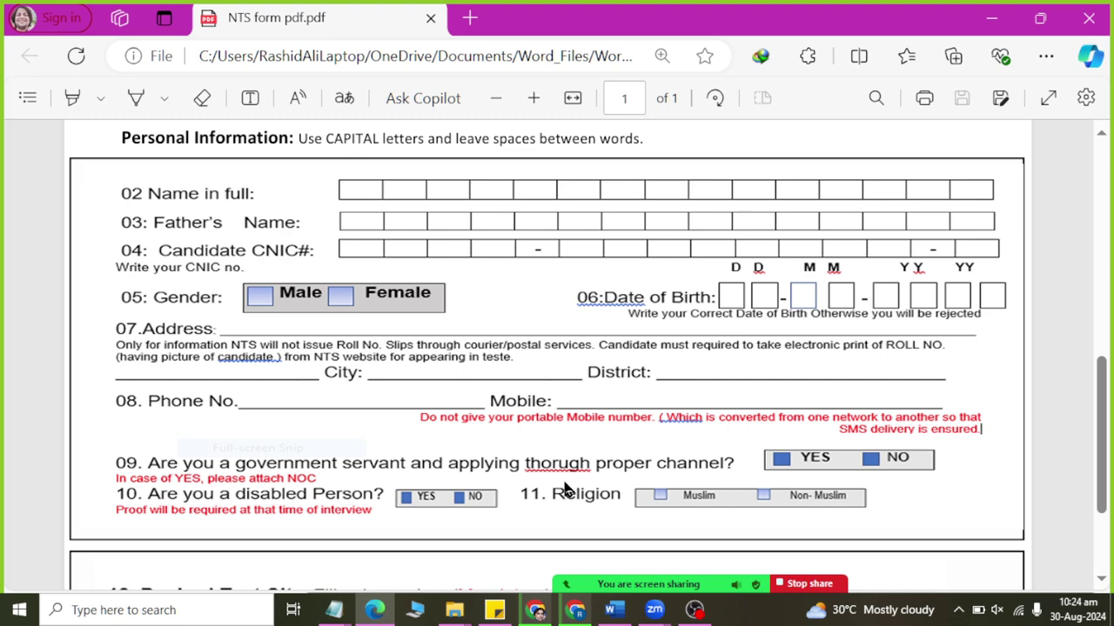
key("alt+Tab")
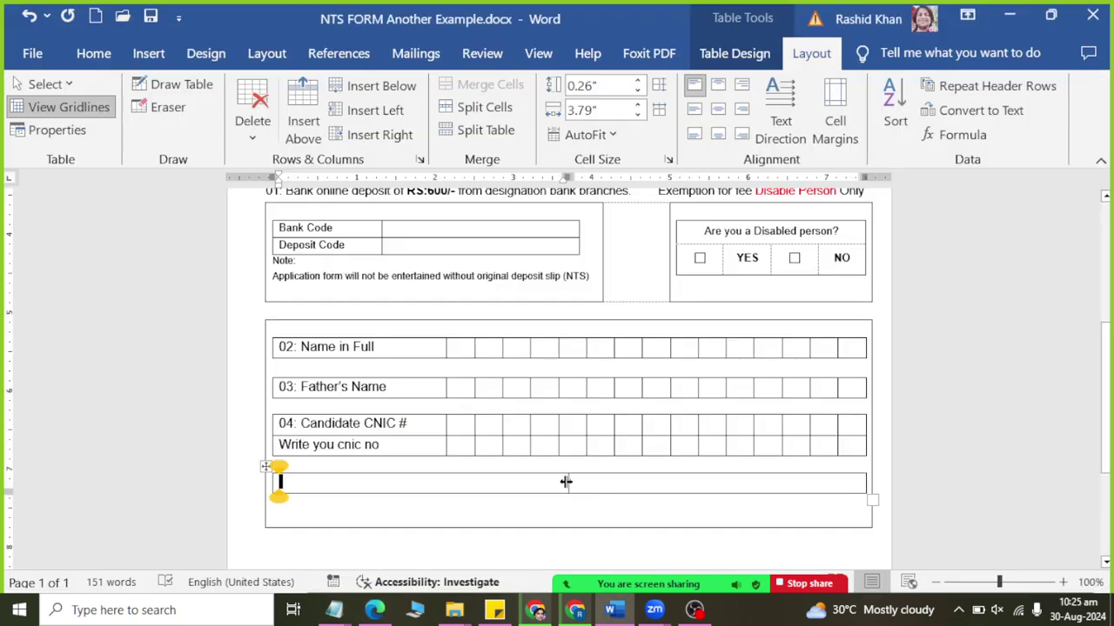
Move the bottom row's column divider slightly left, checking it against the PDF.
left_click_drag(567, 482, 539, 484)
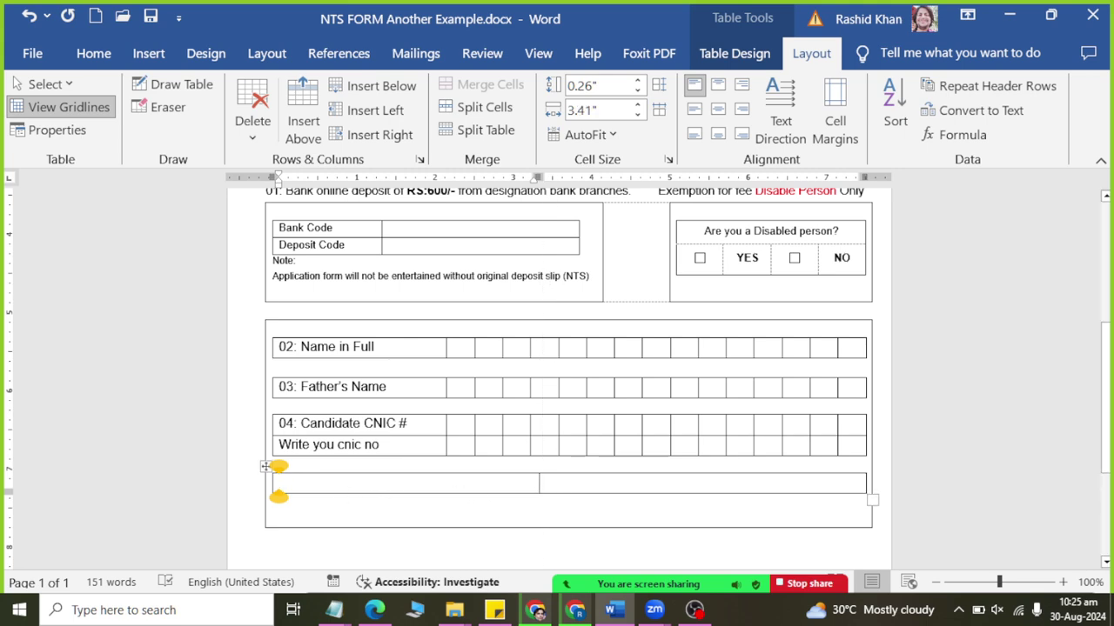
left_click_drag(552, 479, 531, 482)
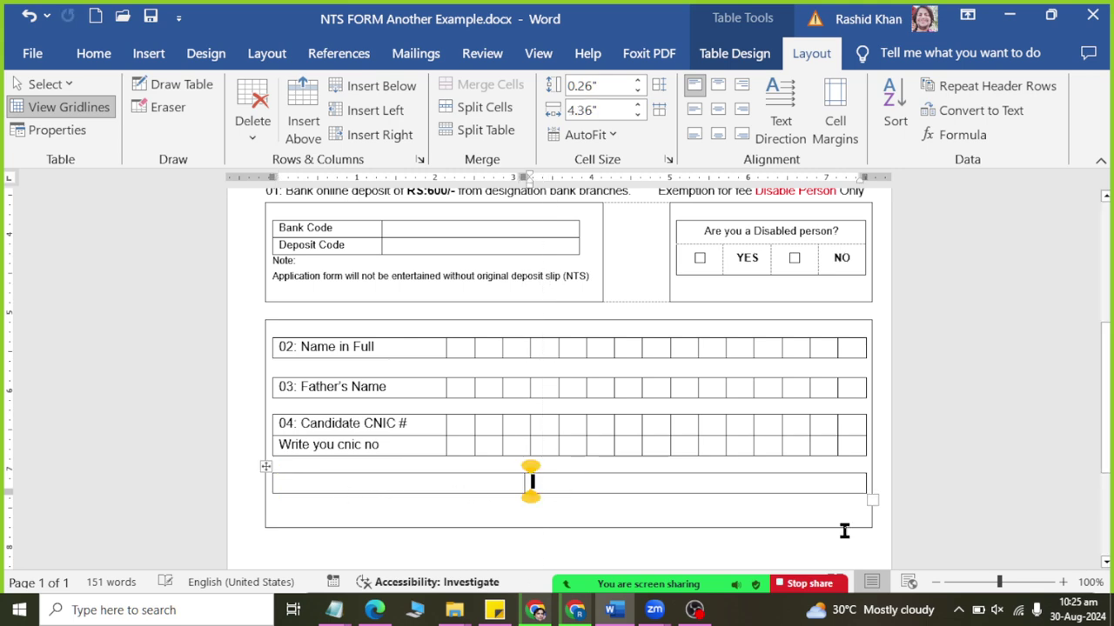
key("alt+Tab")
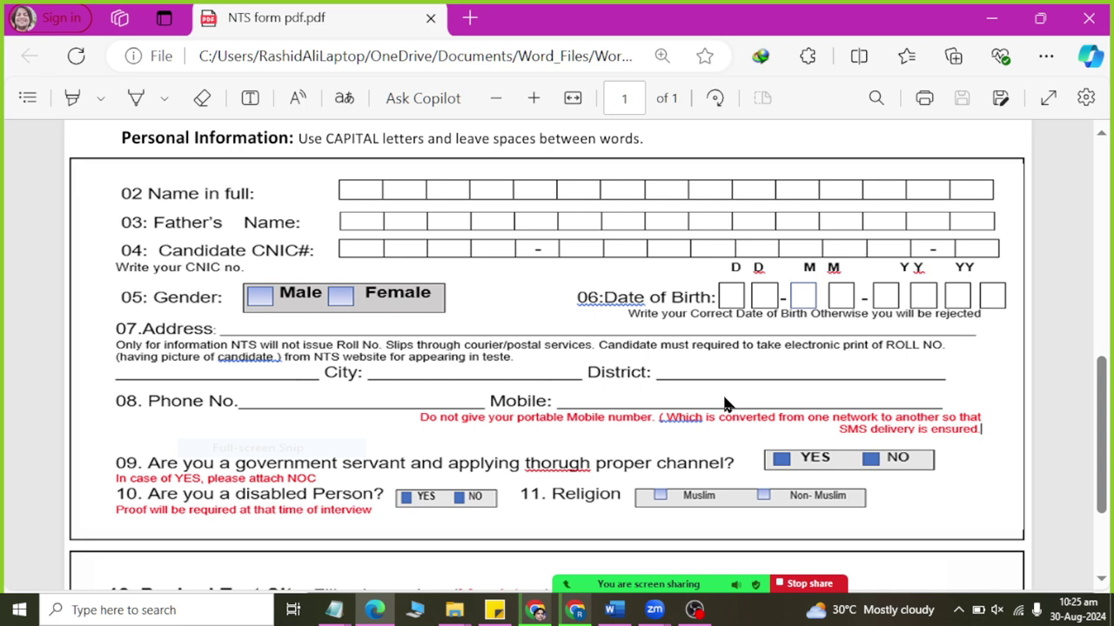
key("alt+Tab")
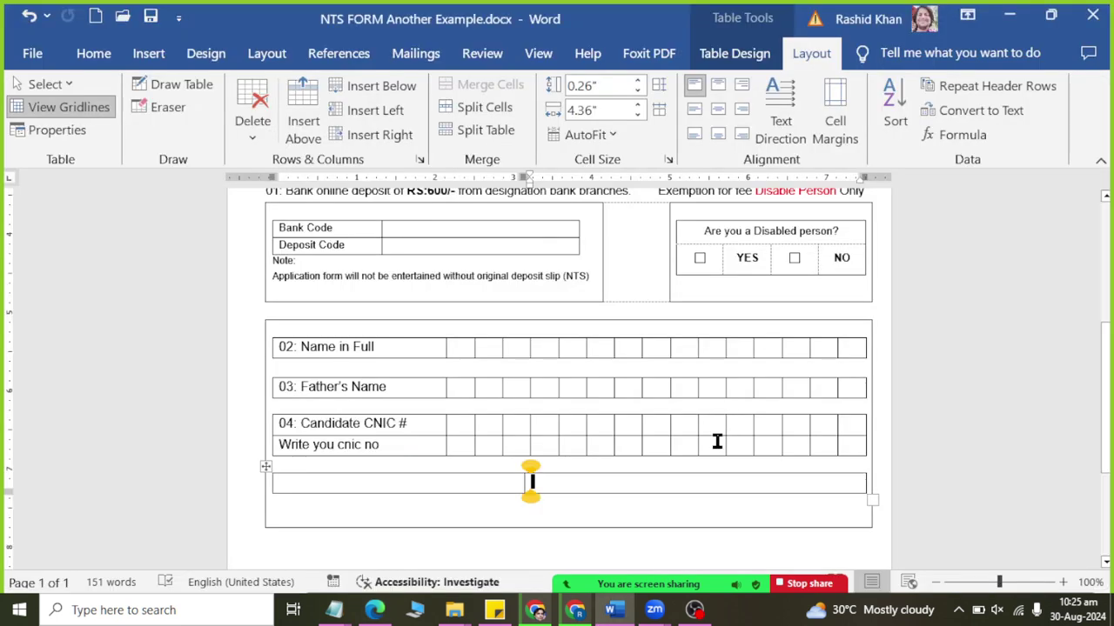
Split the bottom row's right cell into two equal cells.
left_click(484, 106)
left_click(529, 329)
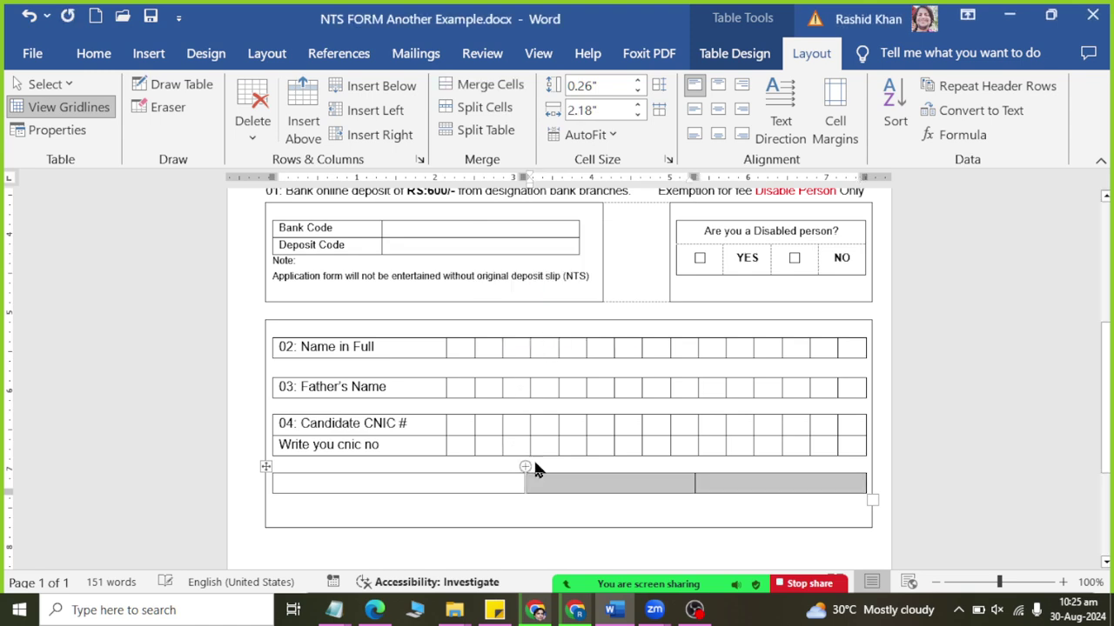
left_click(529, 484)
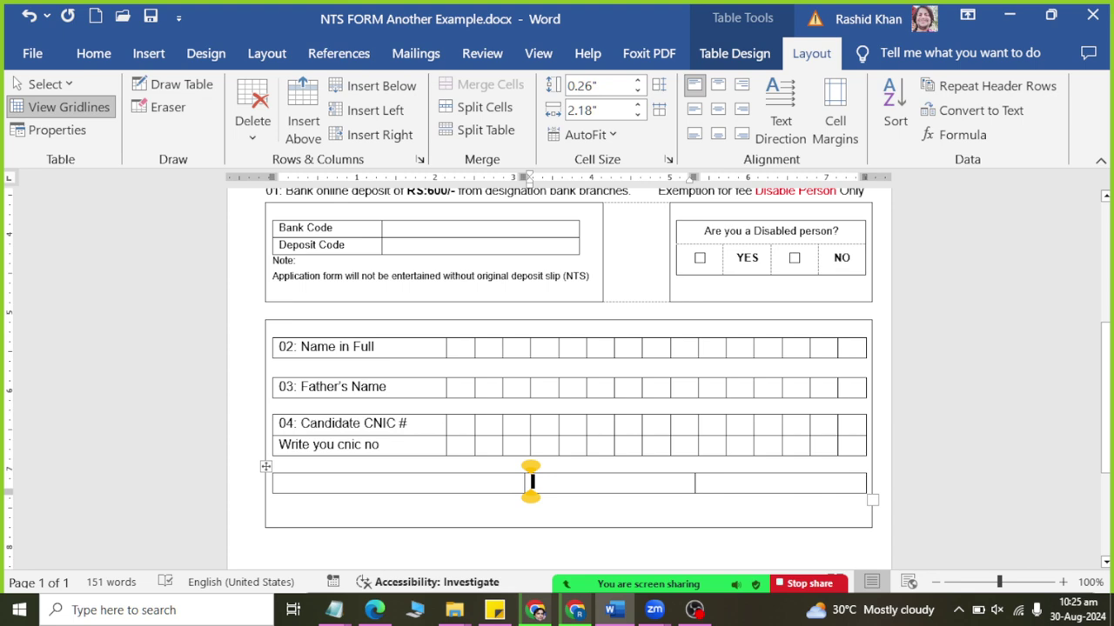
key("alt+Tab")
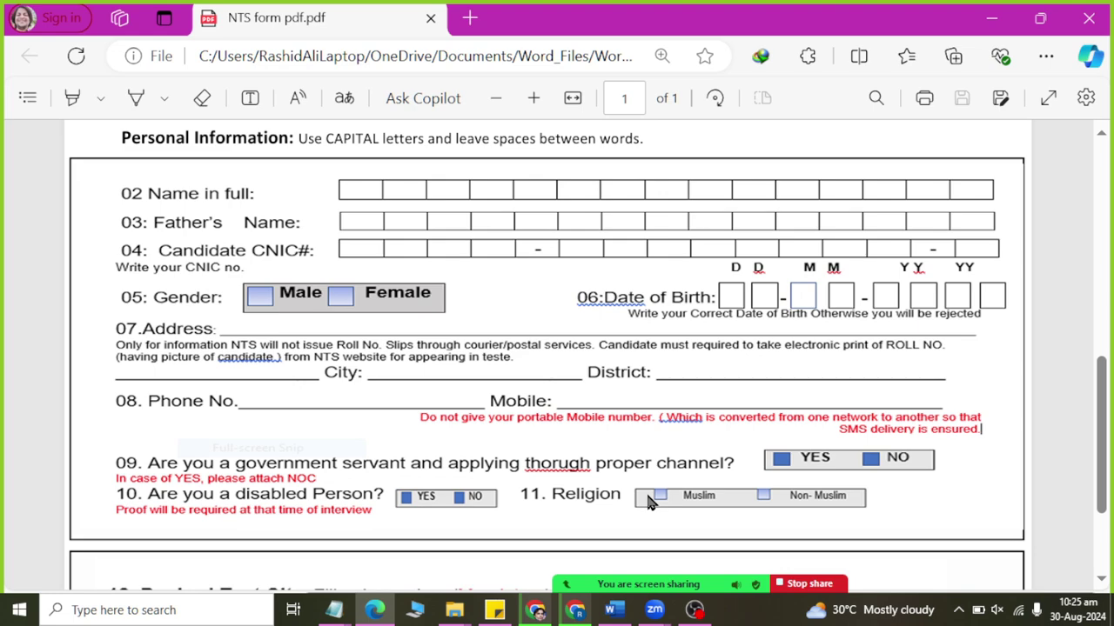
key("alt+Tab")
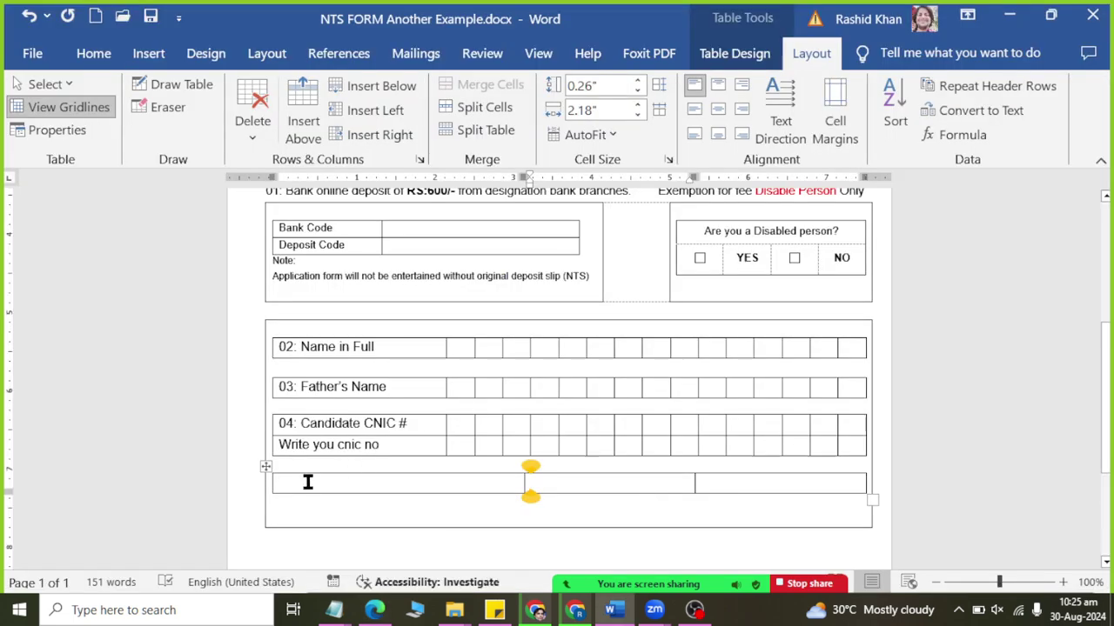
Type '05: Gender:' in the bottom row's first cell.
left_click(279, 483)
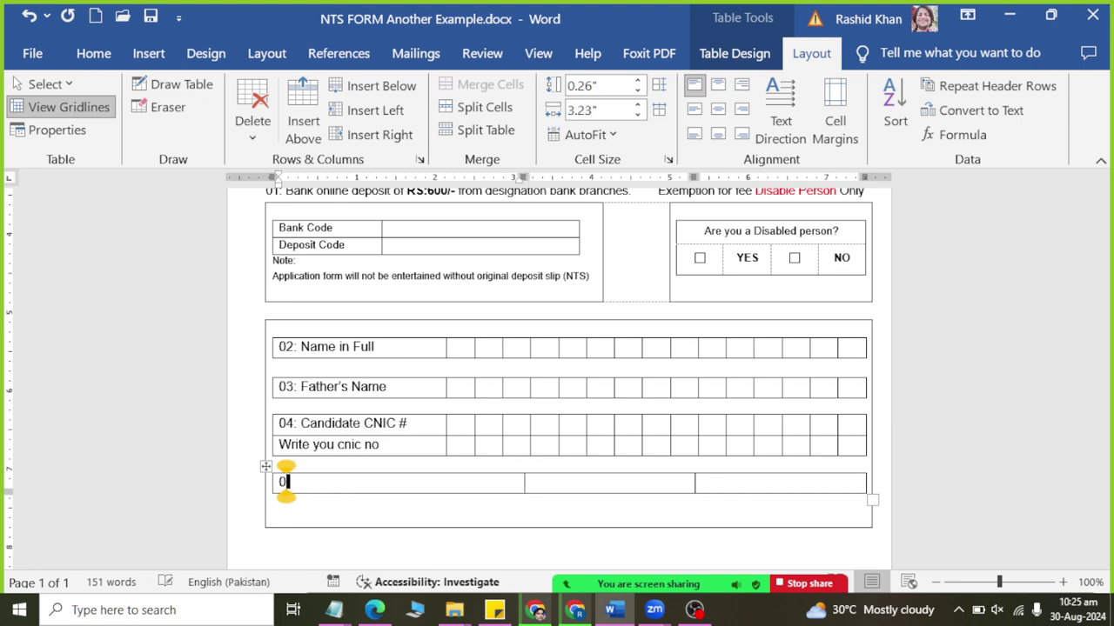
type("05")
key("alt+Tab")
key("alt+Tab")
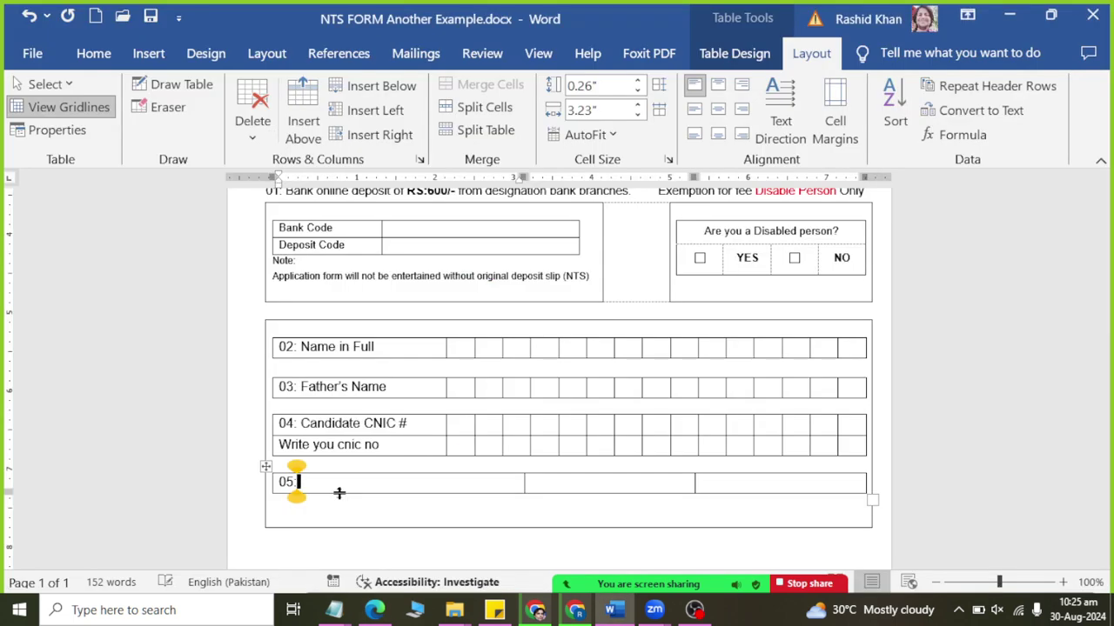
type(": Gender")
key("alt+Tab")
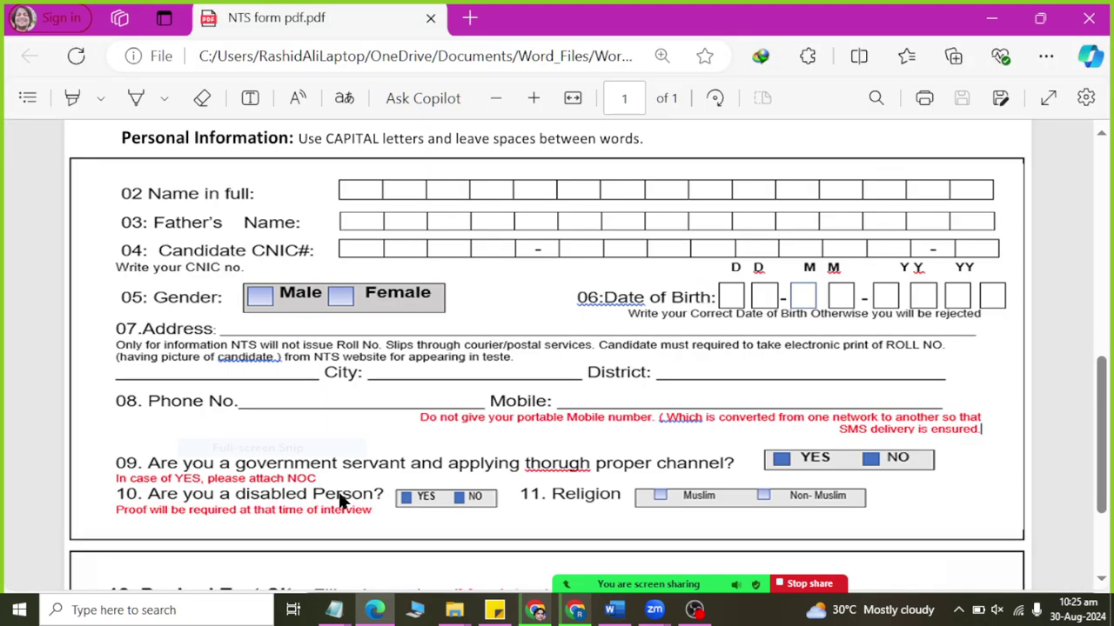
key("alt+Tab")
key("alt+Tab")
key("alt+Tab")
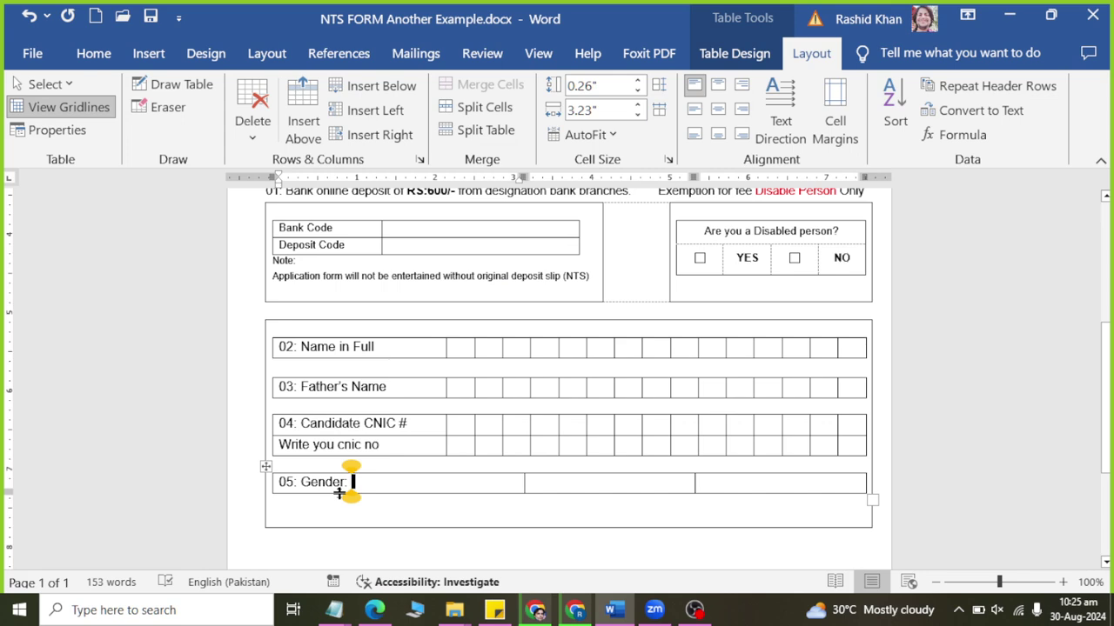
Add blank lines above and below the Gender label to make the row taller.
key("Return")
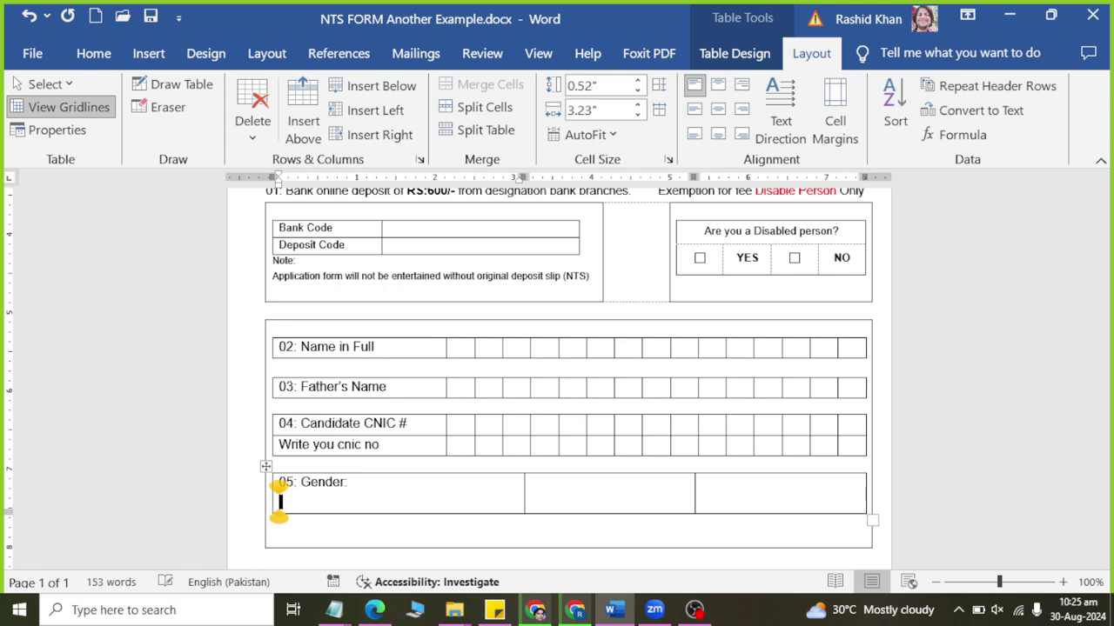
key("Up")
key("Return")
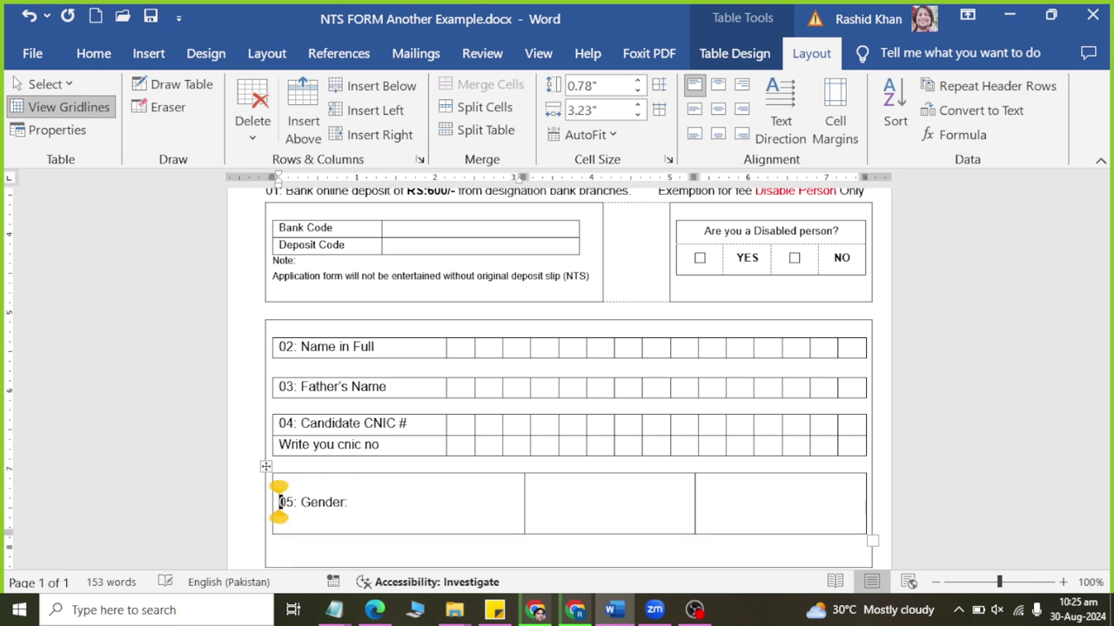
key("Up")
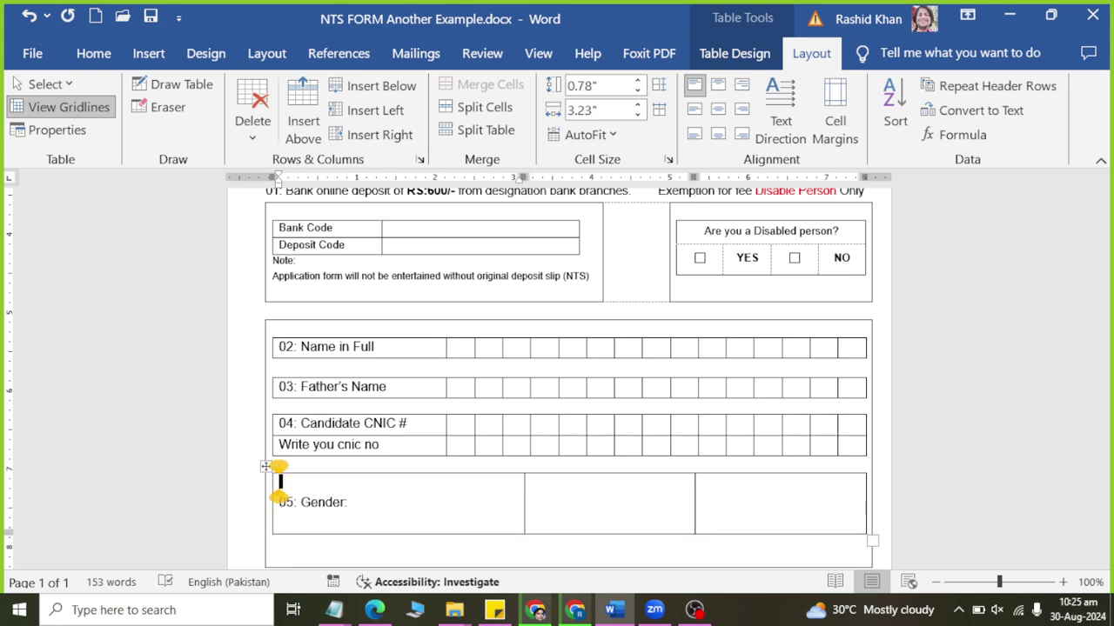
left_click(93, 53)
left_click(375, 509)
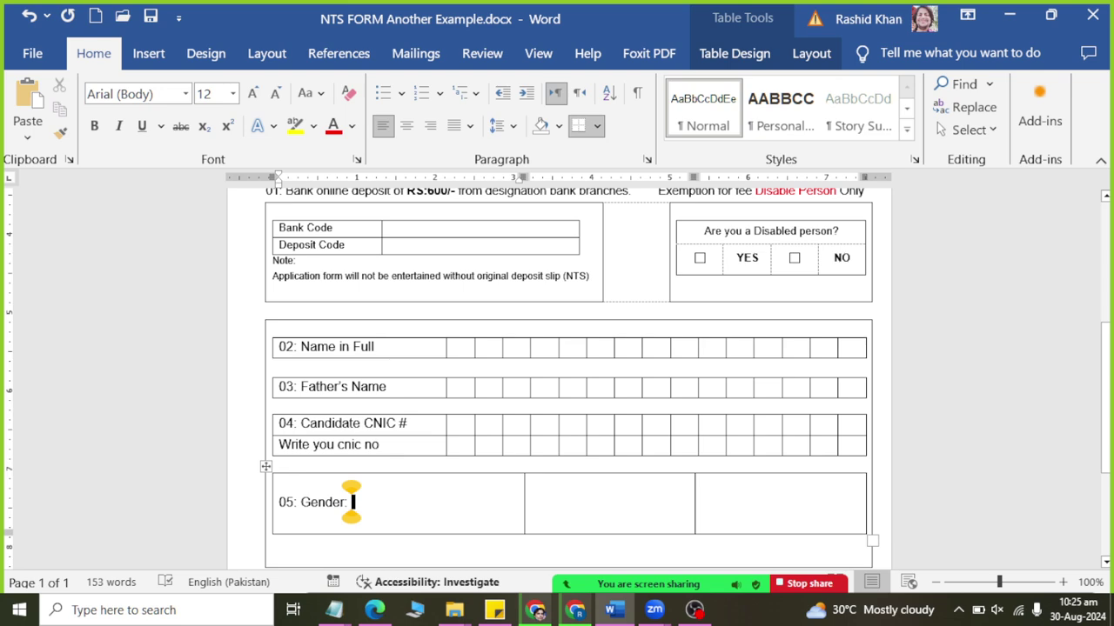
left_click(155, 53)
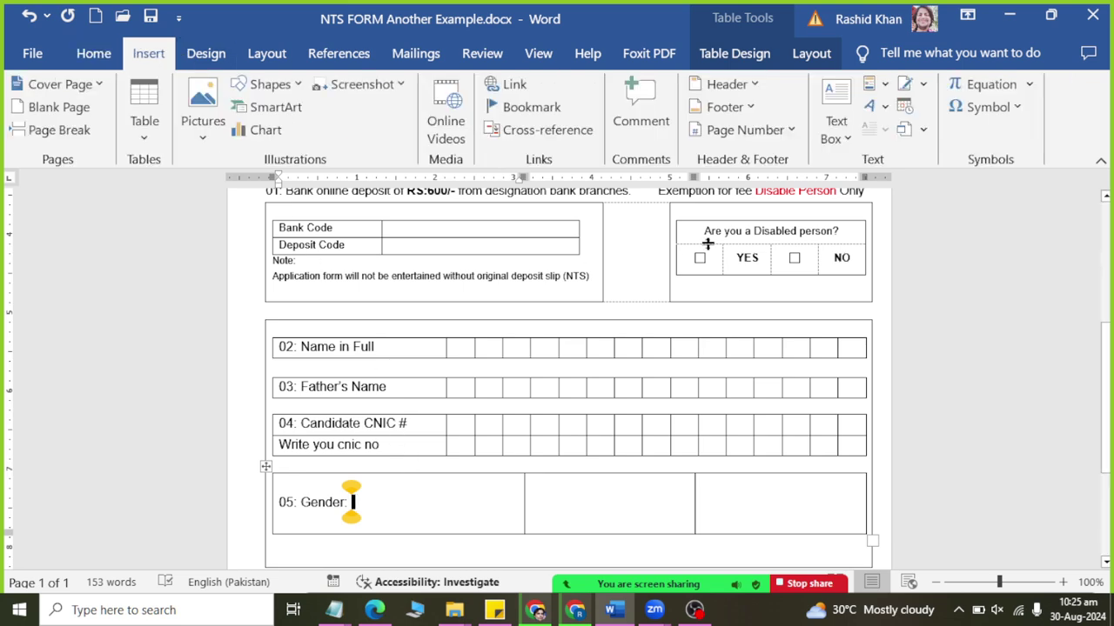
scroll(719, 264, "up", 3)
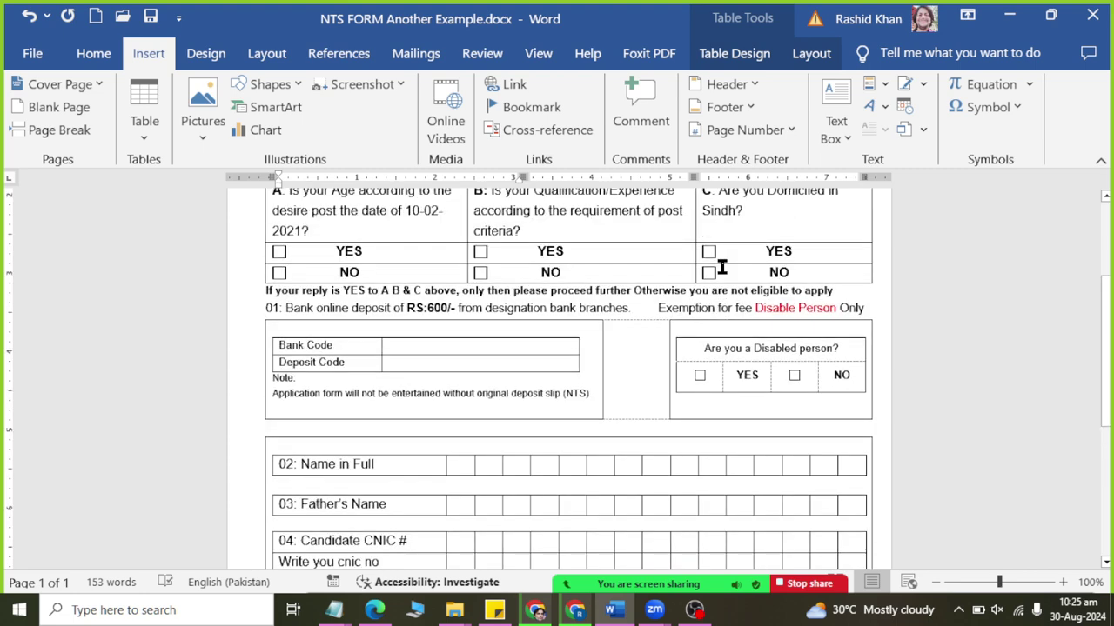
scroll(721, 267, "down", 1)
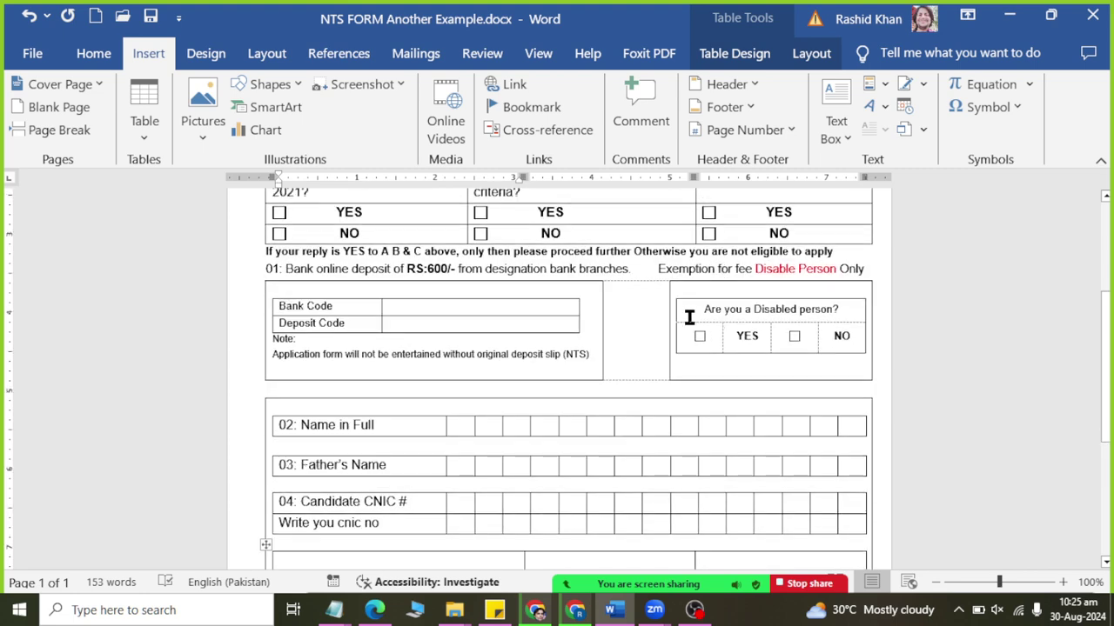
key("alt+Tab")
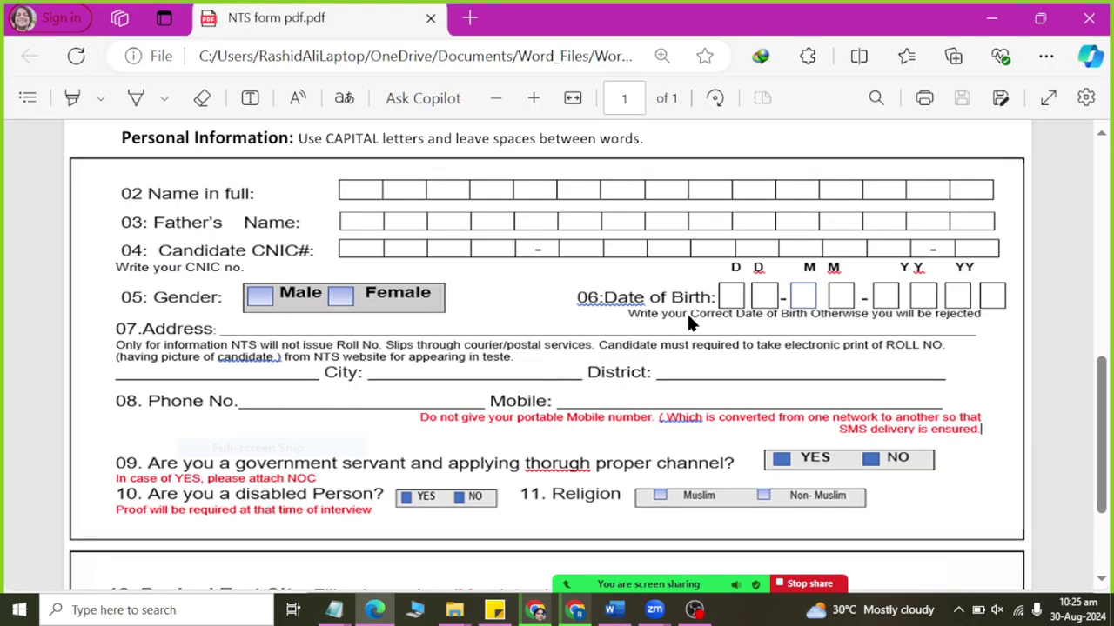
key("alt+Tab")
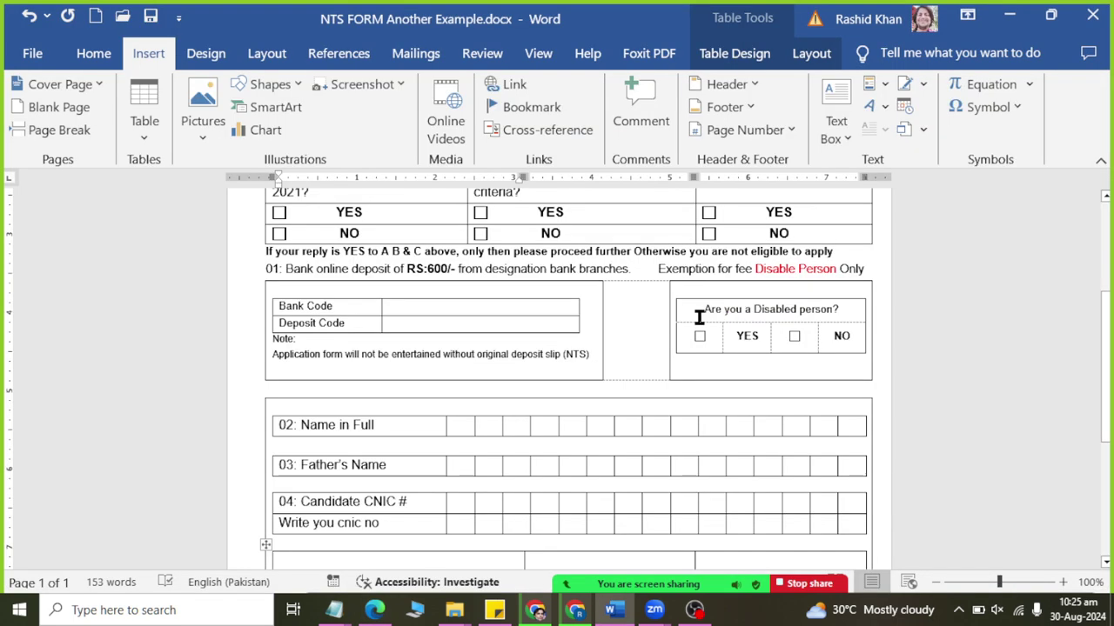
mouse_move(698, 318)
left_mouse_down()
mouse_move(841, 336)
mouse_move(838, 346)
left_mouse_up()
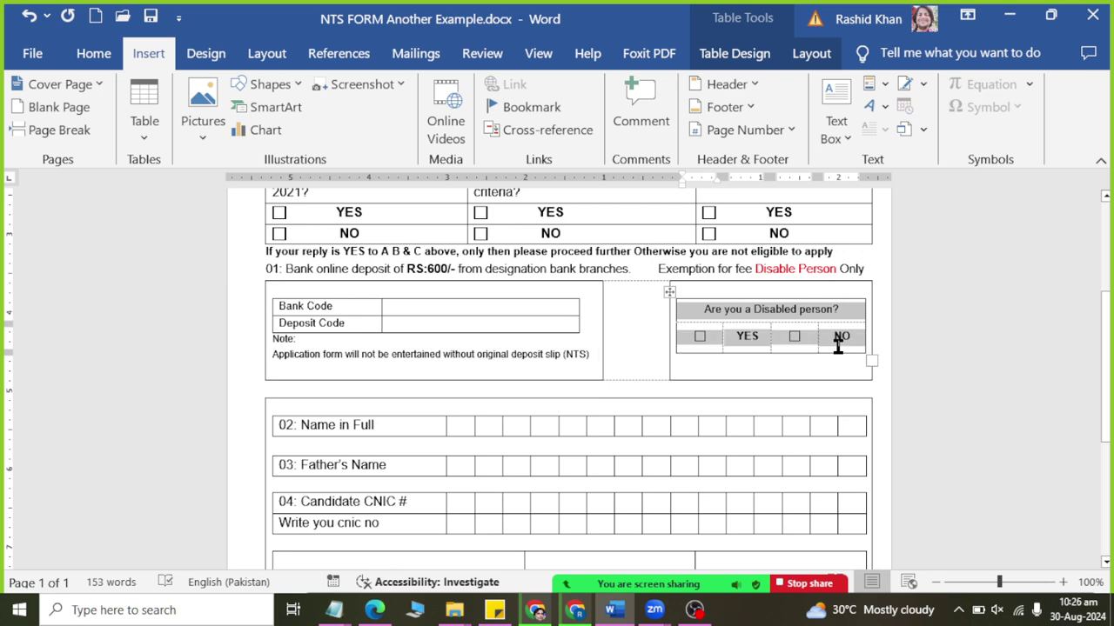
scroll(385, 522, "down", 3)
left_click(353, 463)
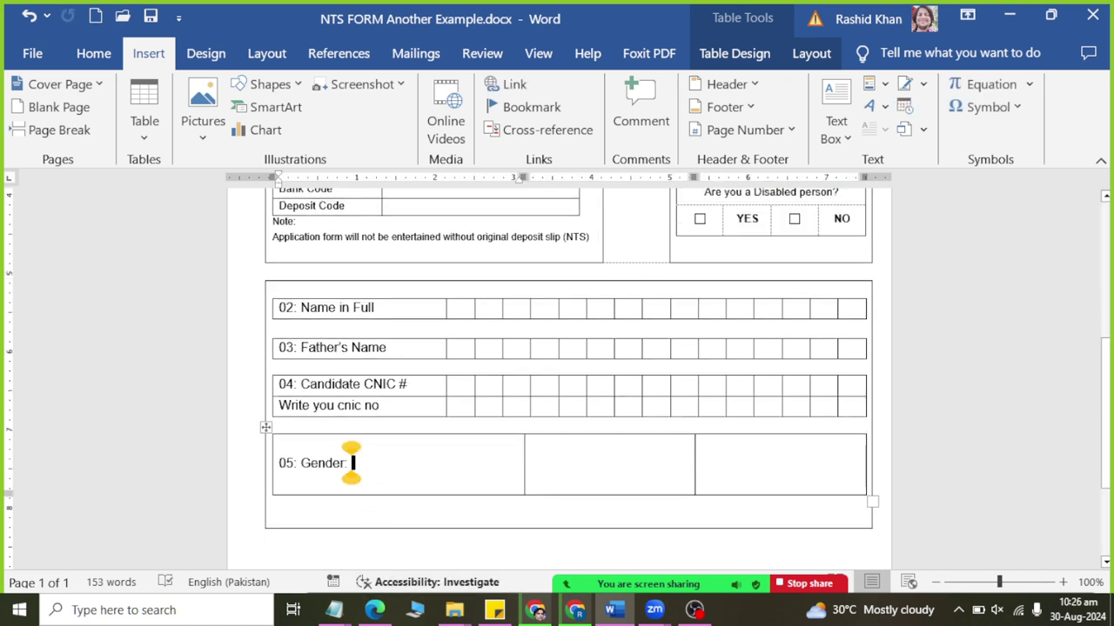
key("ctrl+v")
key("ctrl+z")
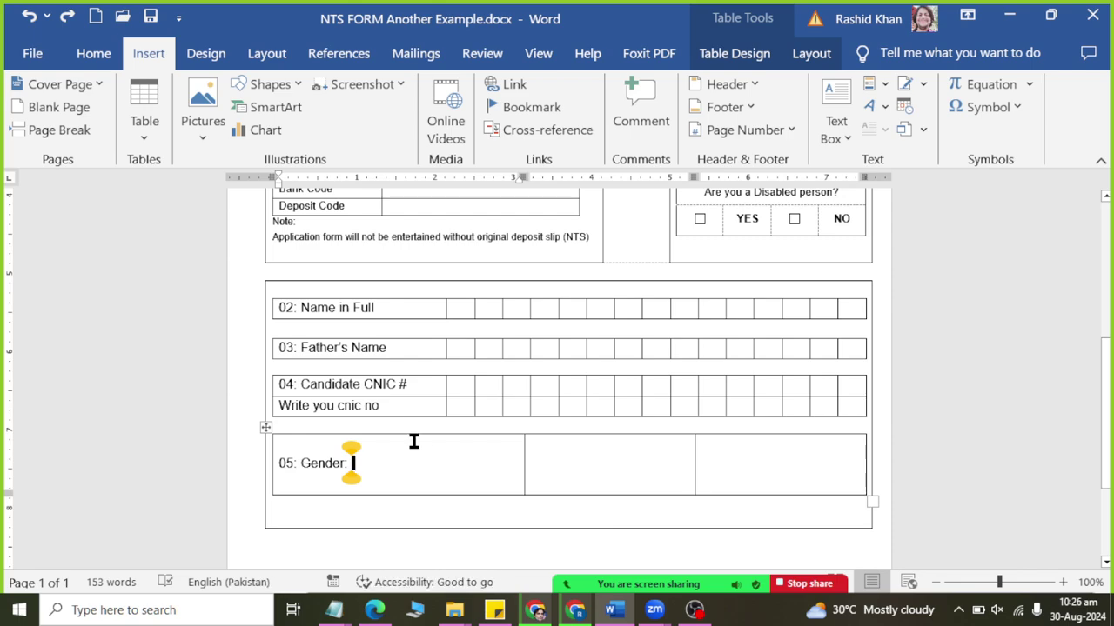
key("alt+Tab")
key("alt+Tab")
key("alt+Tab")
key("alt+Tab")
key("alt+Tab")
key("alt+Tab")
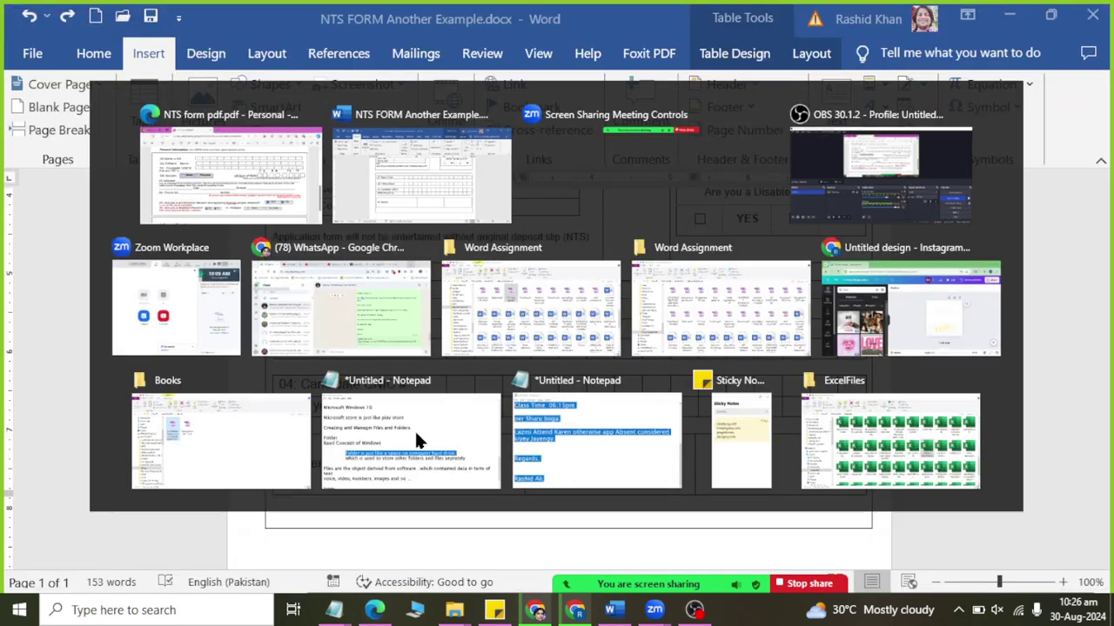
Remove the extra blank line so the Gender row is one line high.
key("ctrl+z")
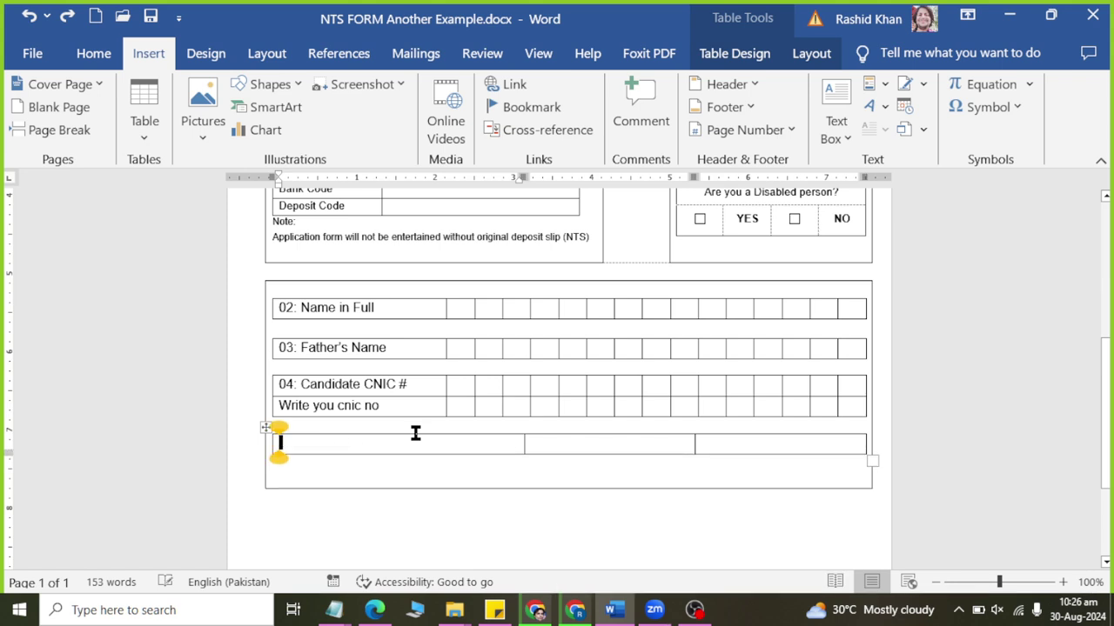
key("ctrl+y")
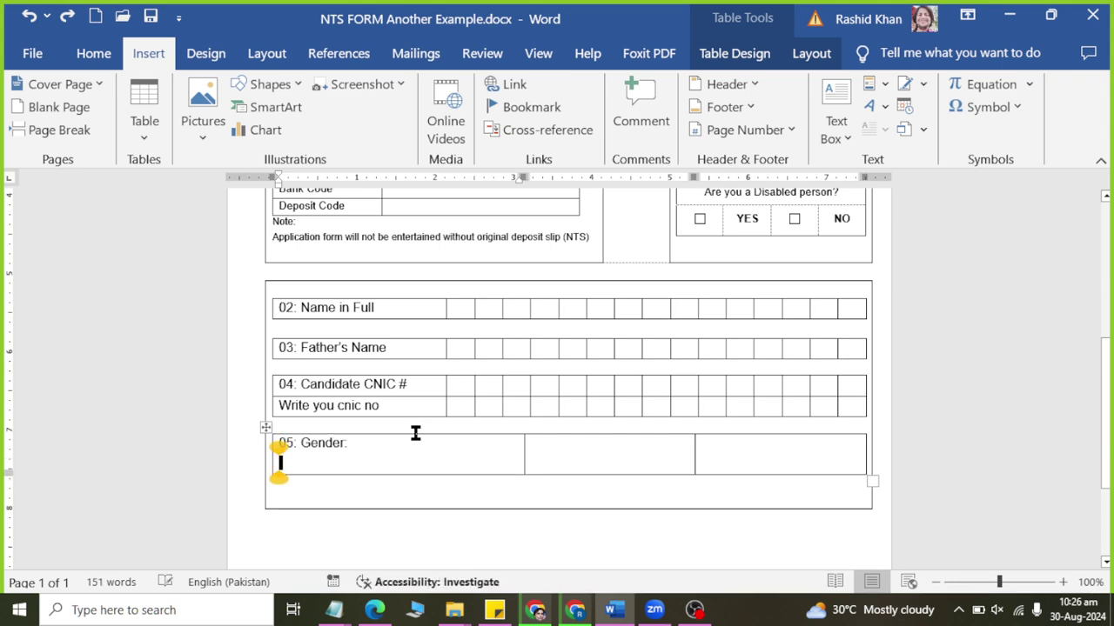
key("BackSpace")
key("alt+Tab")
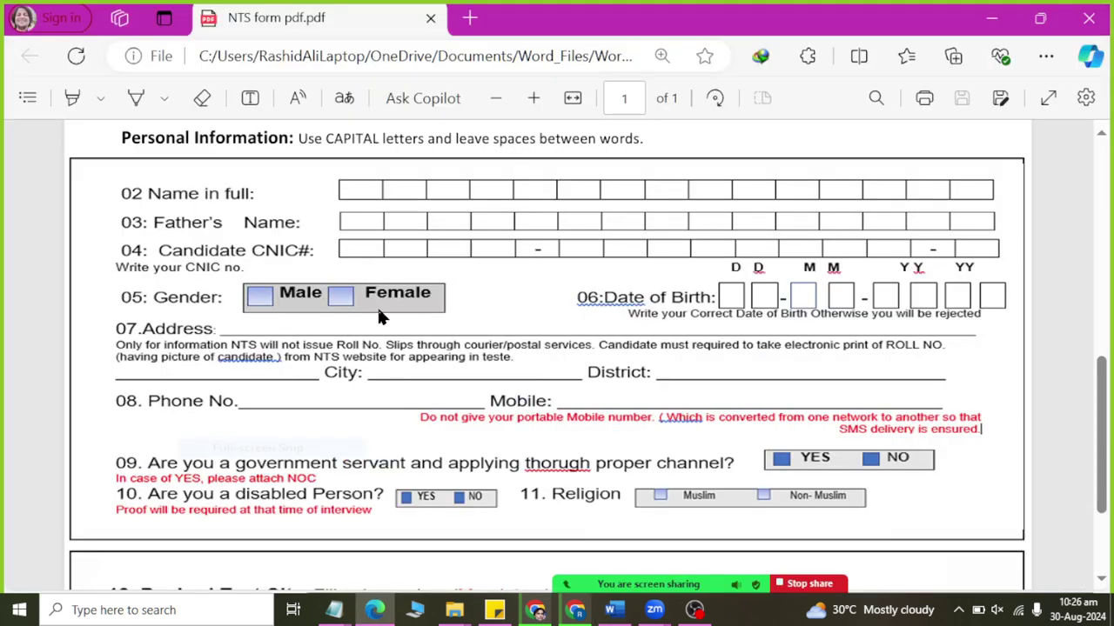
key("alt+Tab")
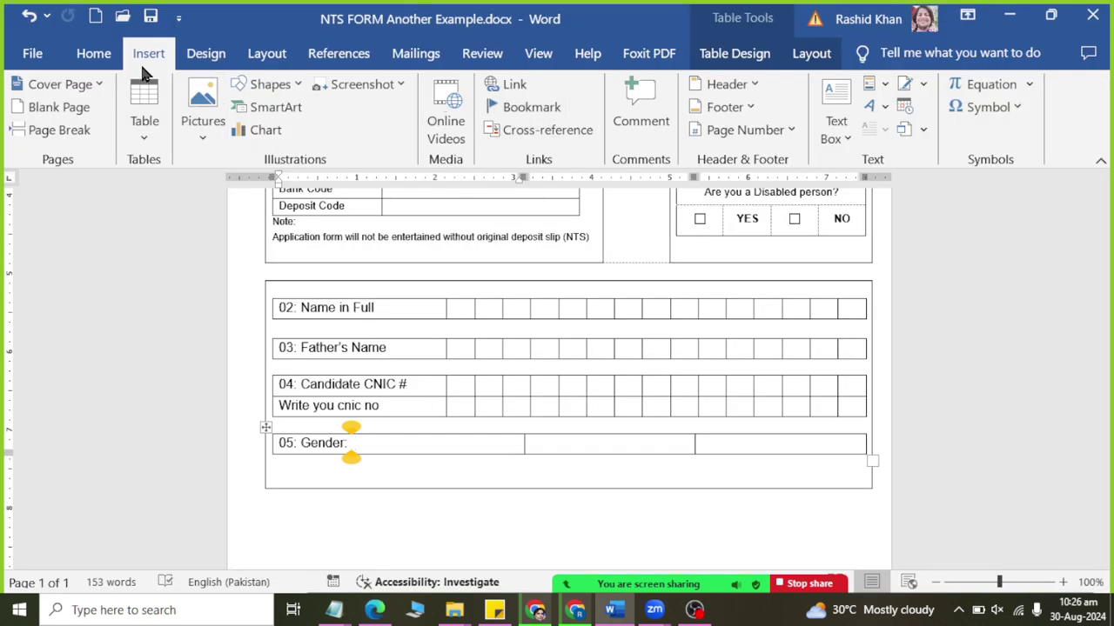
Split the '05: Gender:' cell into two columns, leaving an empty cell after the label.
left_click(96, 56)
left_click(800, 53)
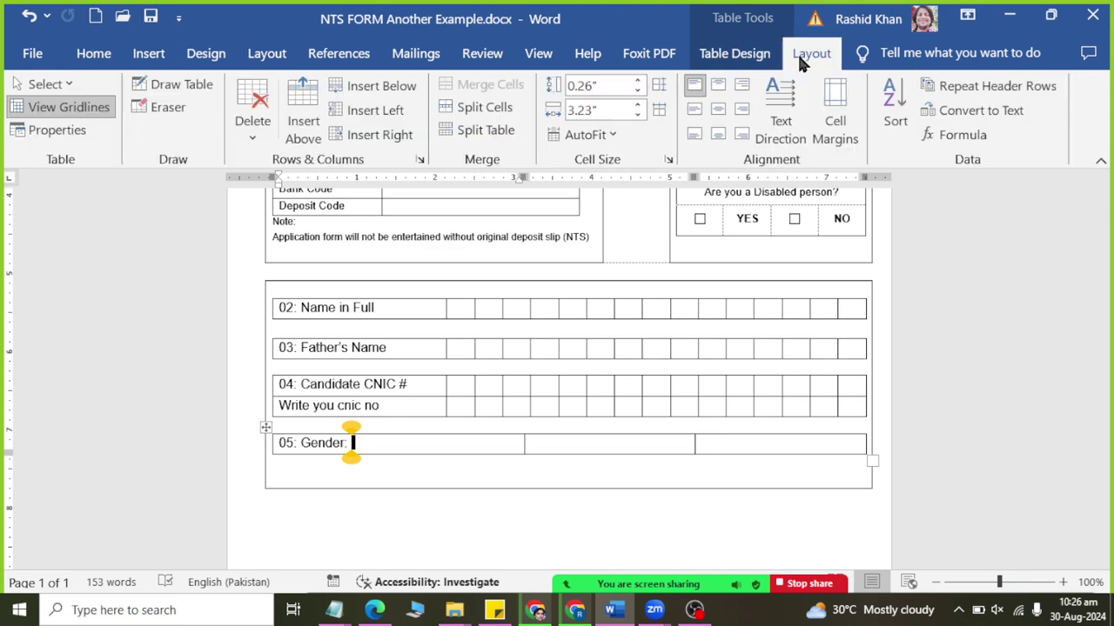
left_click(476, 119)
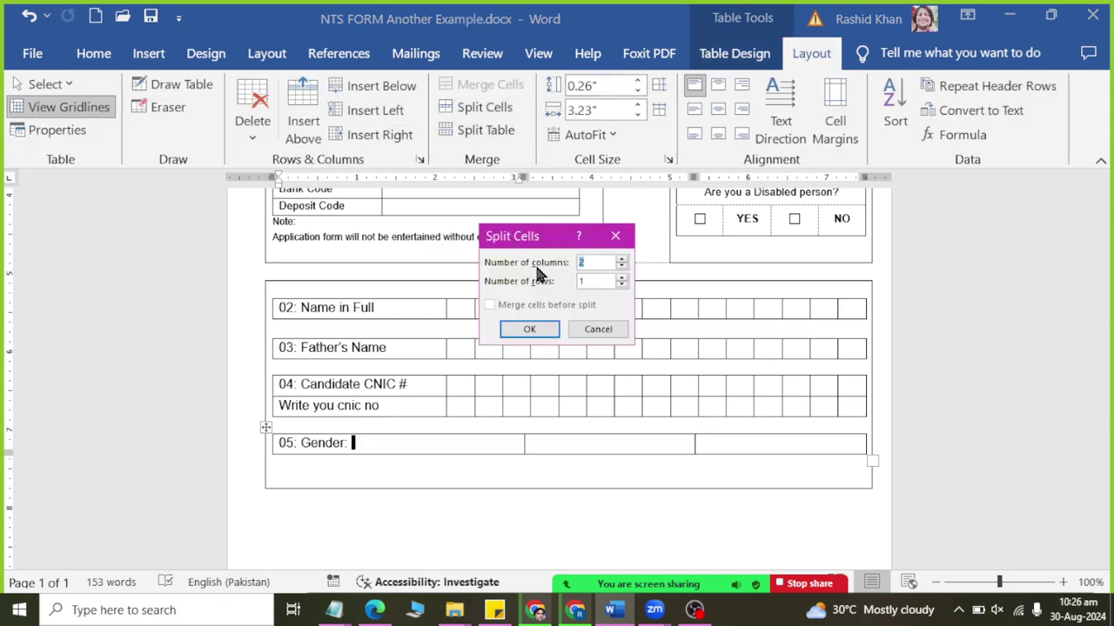
left_click(540, 327)
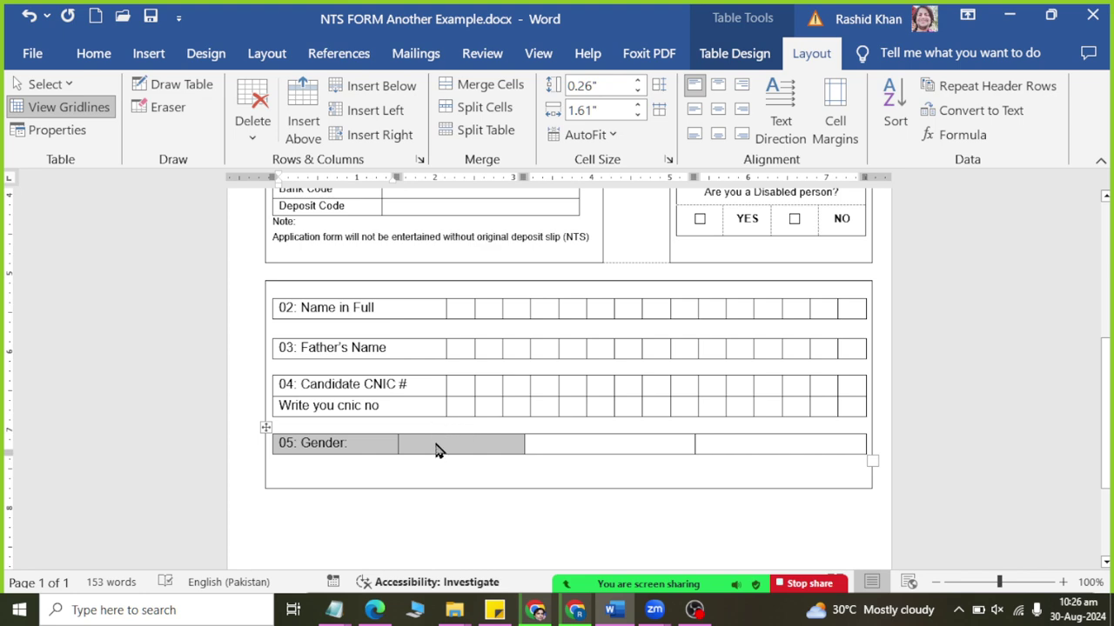
key("alt+Tab")
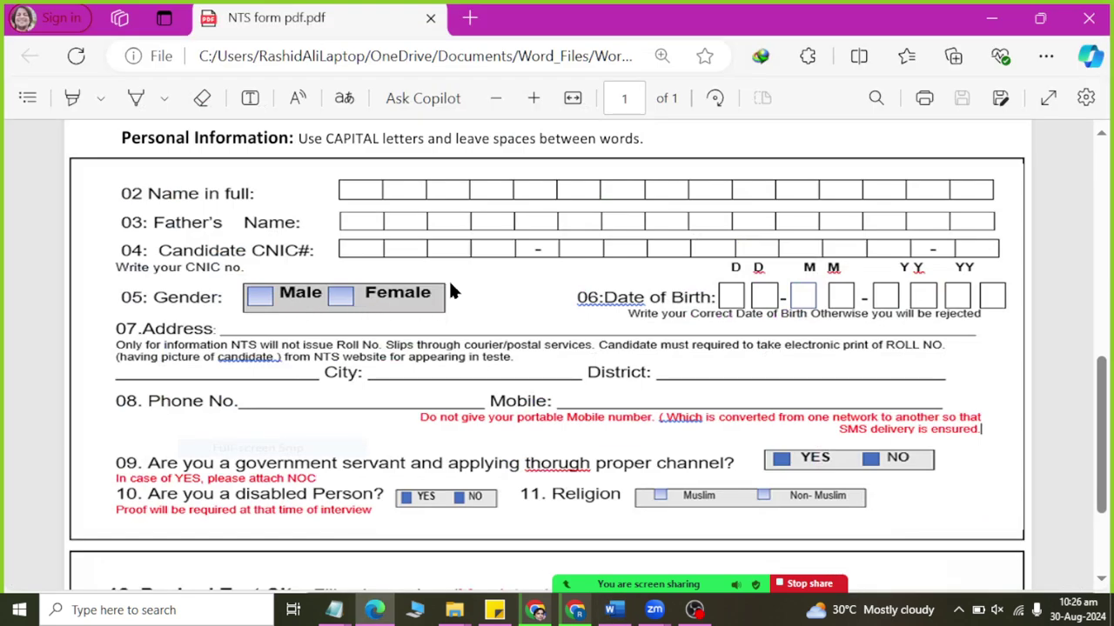
key("alt+Tab")
left_click(406, 444)
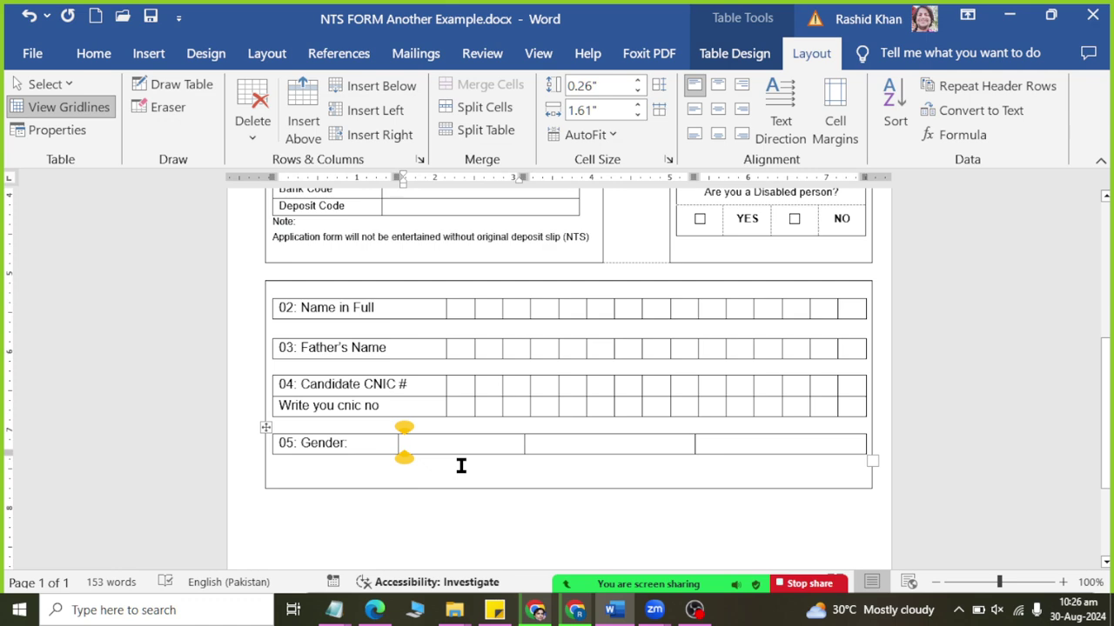
left_click(146, 53)
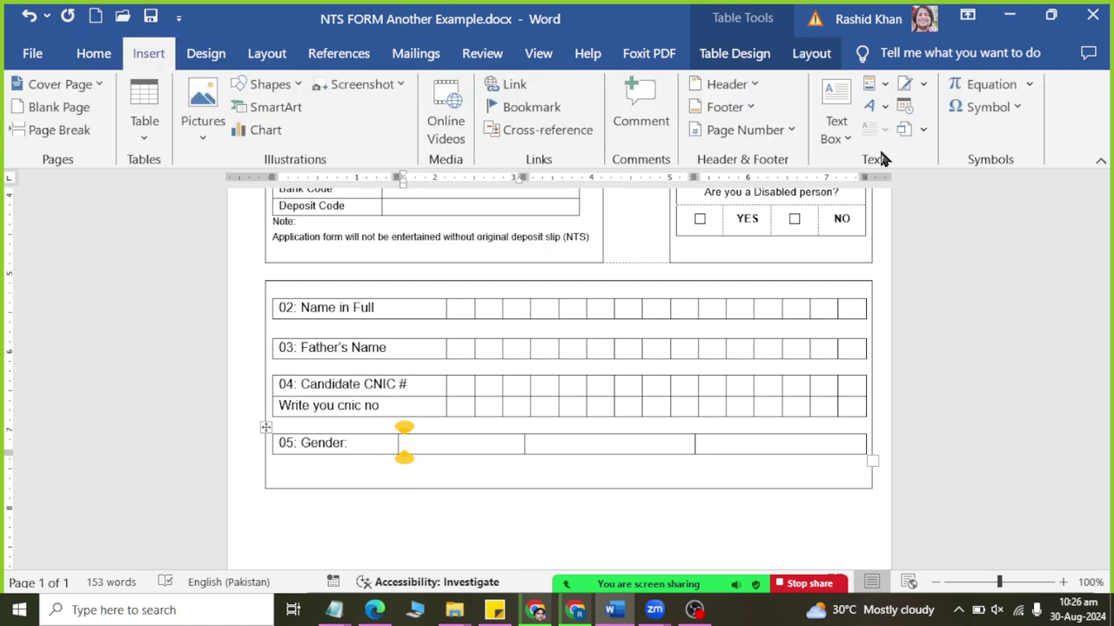
Insert two empty checkbox symbols labelled Male and Female beside the Gender label.
left_click(975, 107)
left_click(957, 142)
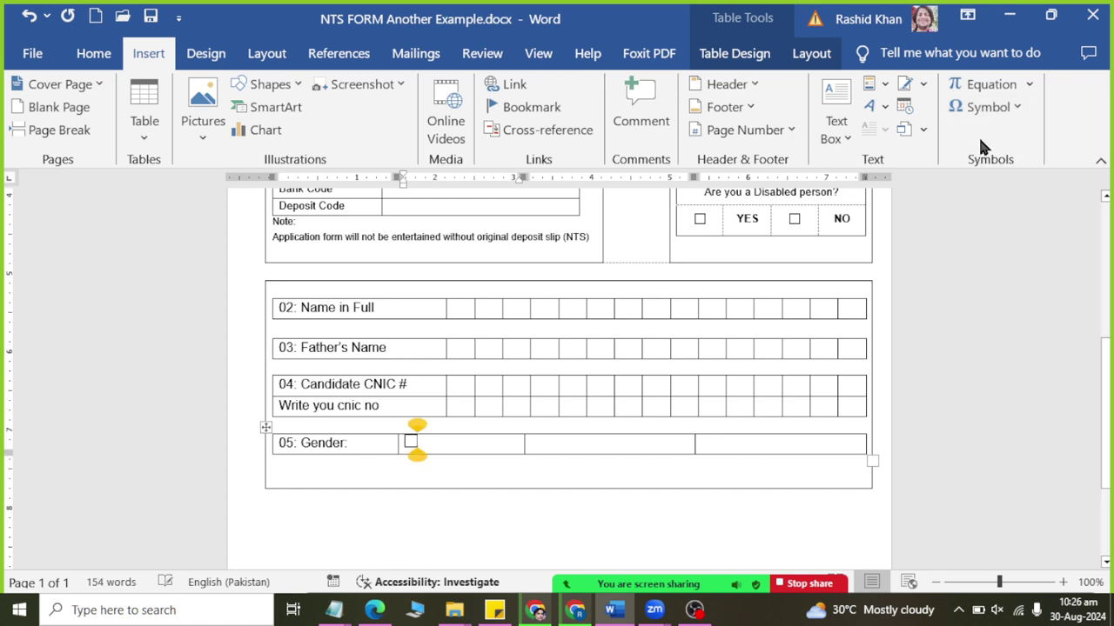
type(" Male")
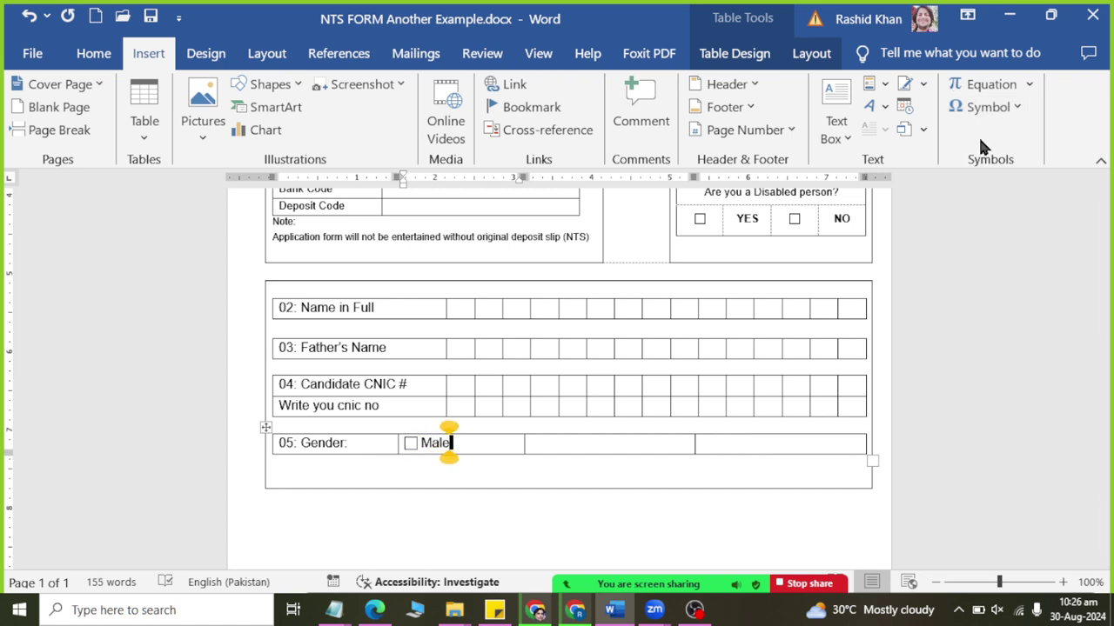
left_click(975, 107)
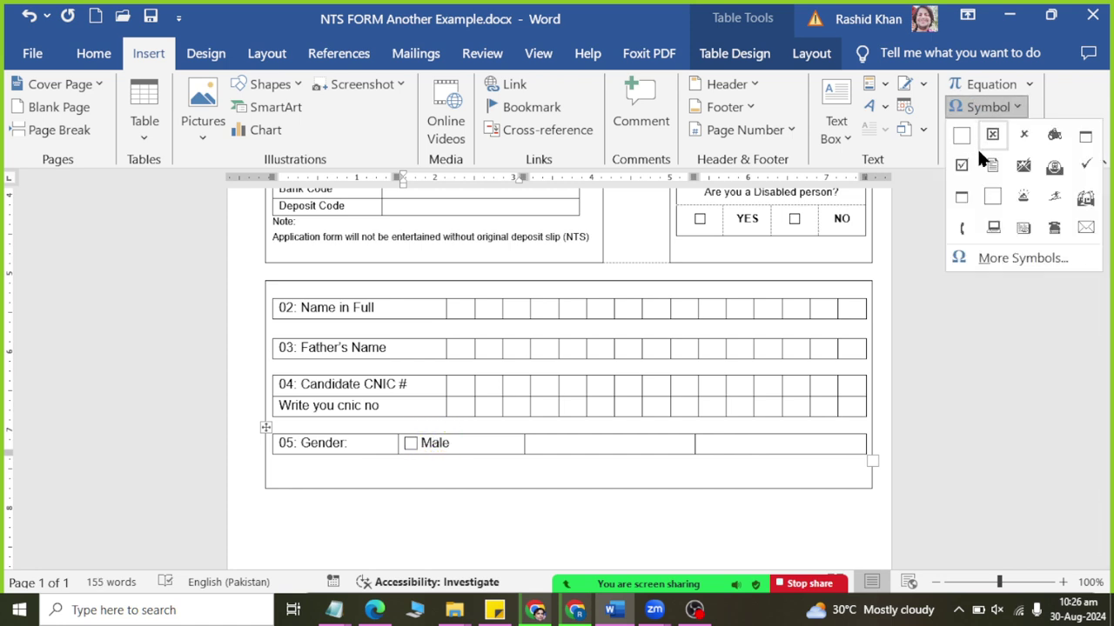
left_click(961, 135)
type("Fem")
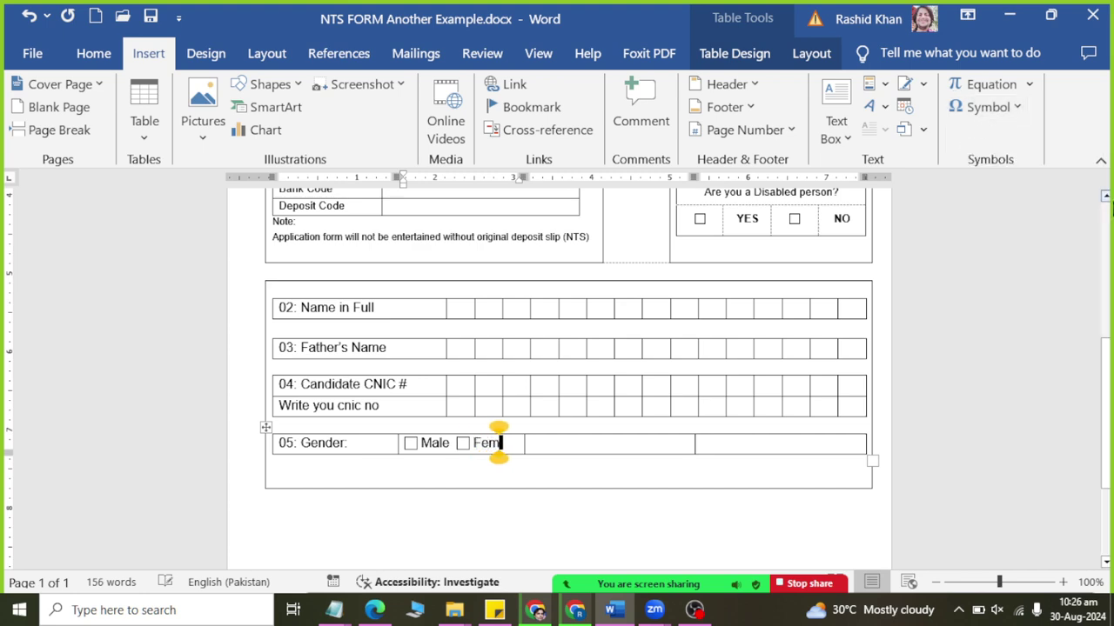
type("ale")
Check the reference PDF, then move into the empty cell after Female.
key("alt+Tab")
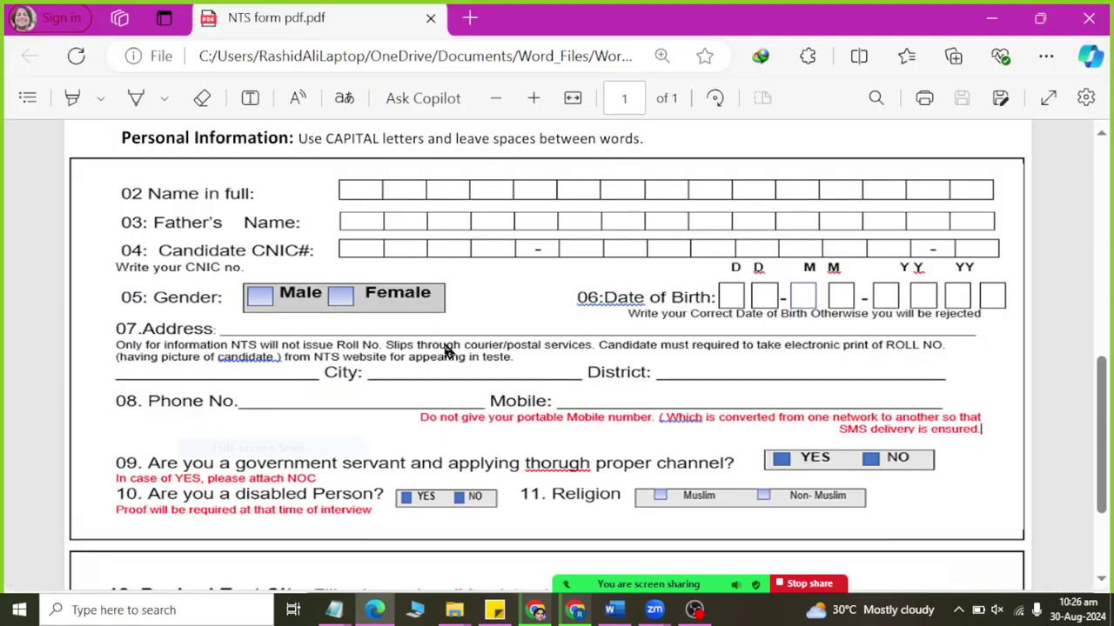
key("alt+Tab")
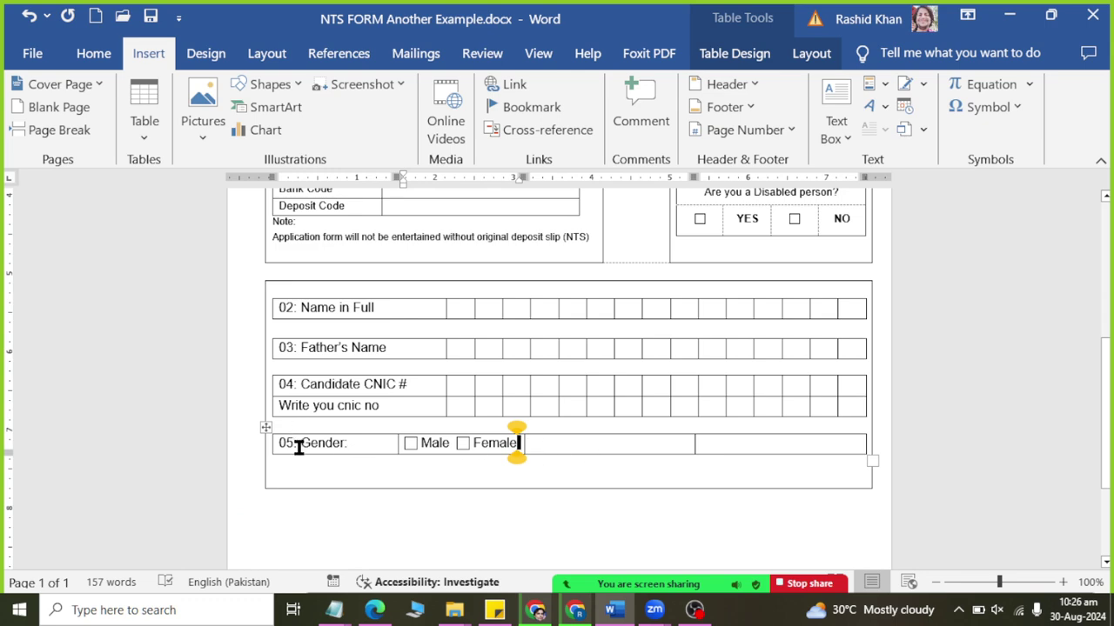
left_click(299, 445)
left_click(93, 53)
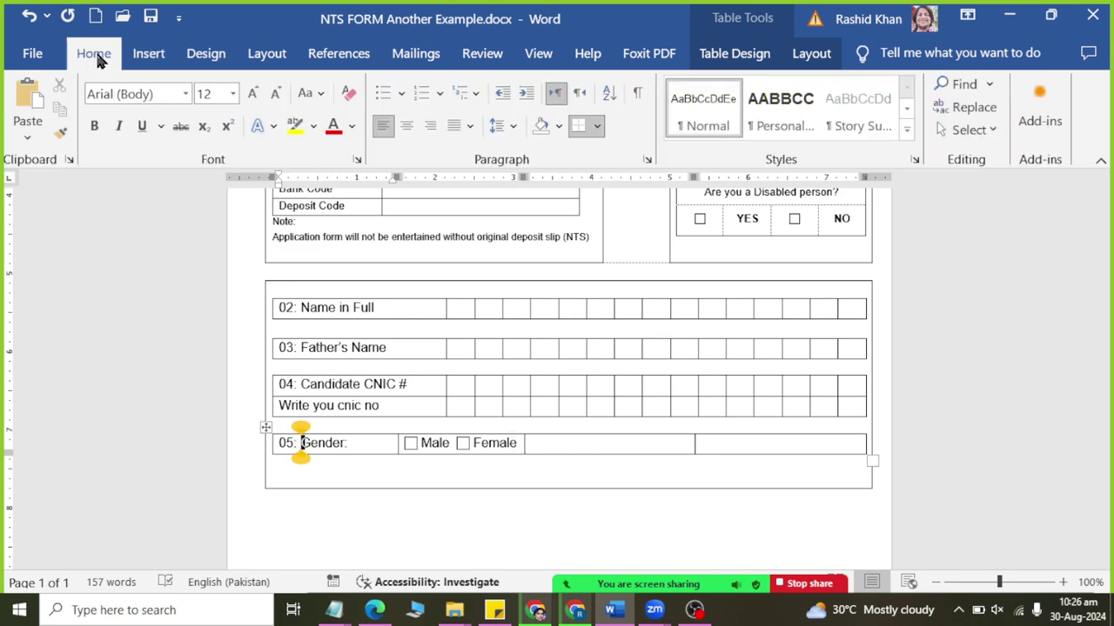
left_click(578, 437)
key("alt+Tab")
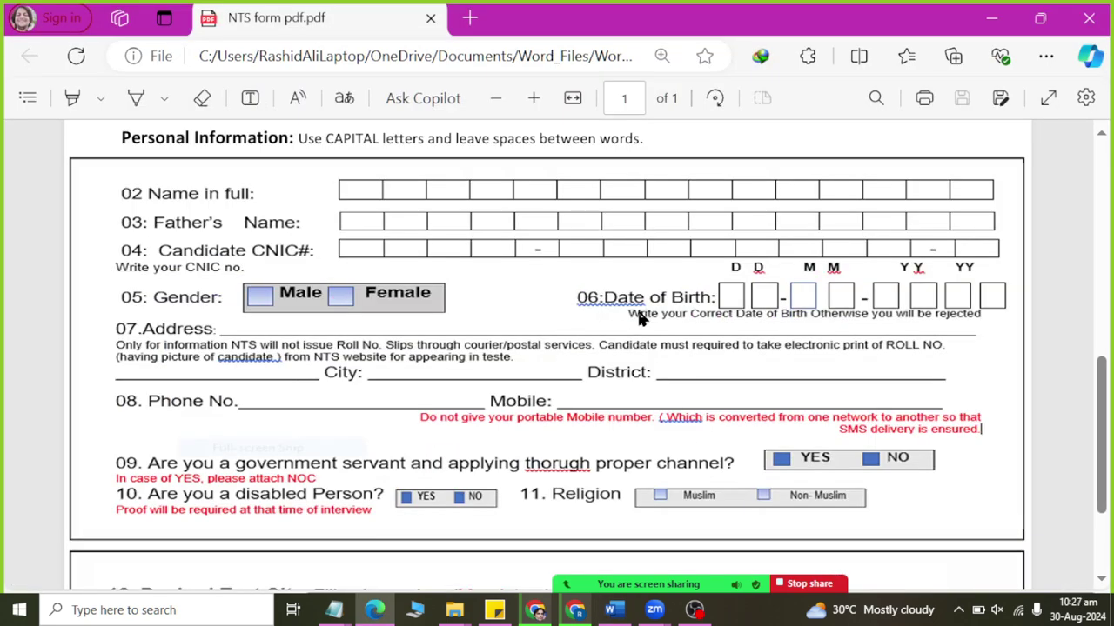
key("alt+Tab")
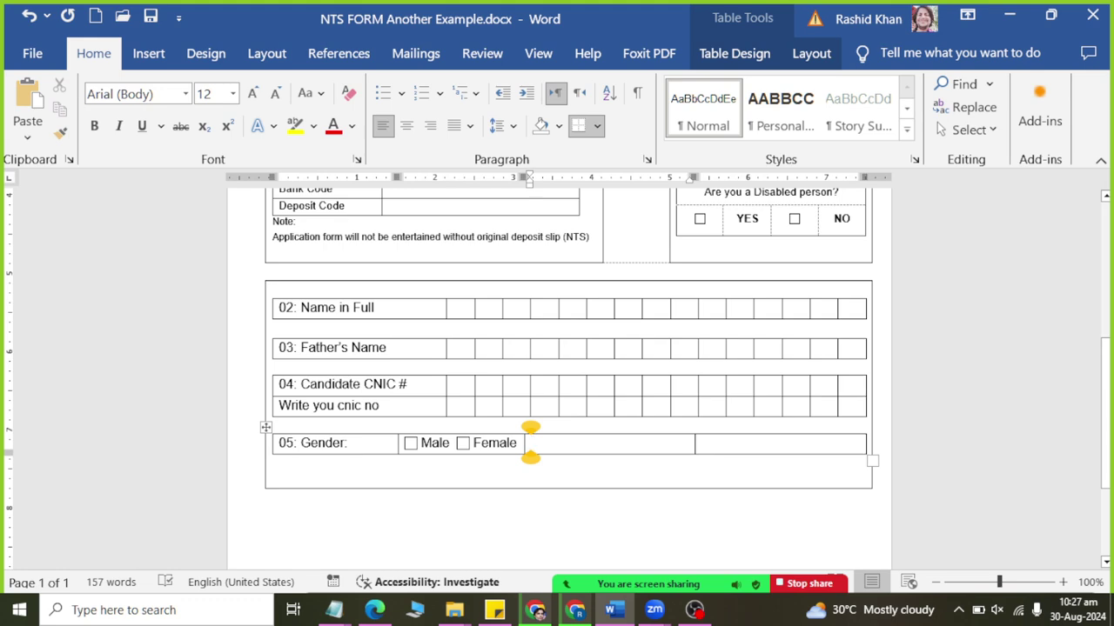
Type '06: Date of Birth' in the next cell, right-align it and narrow the cell.
type("06:")
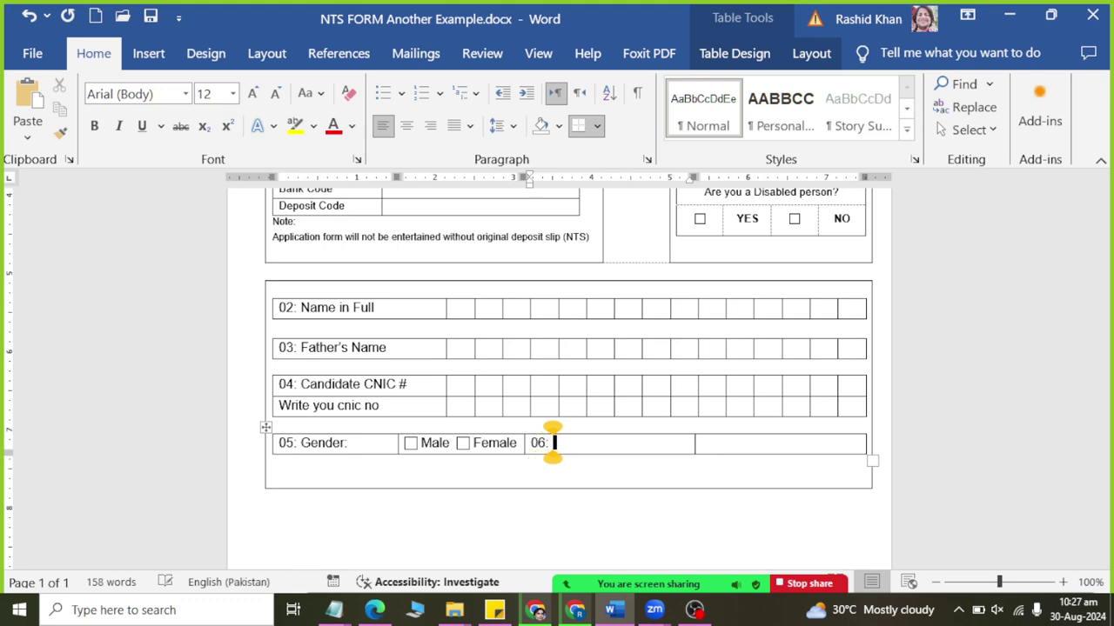
type(" Date of B")
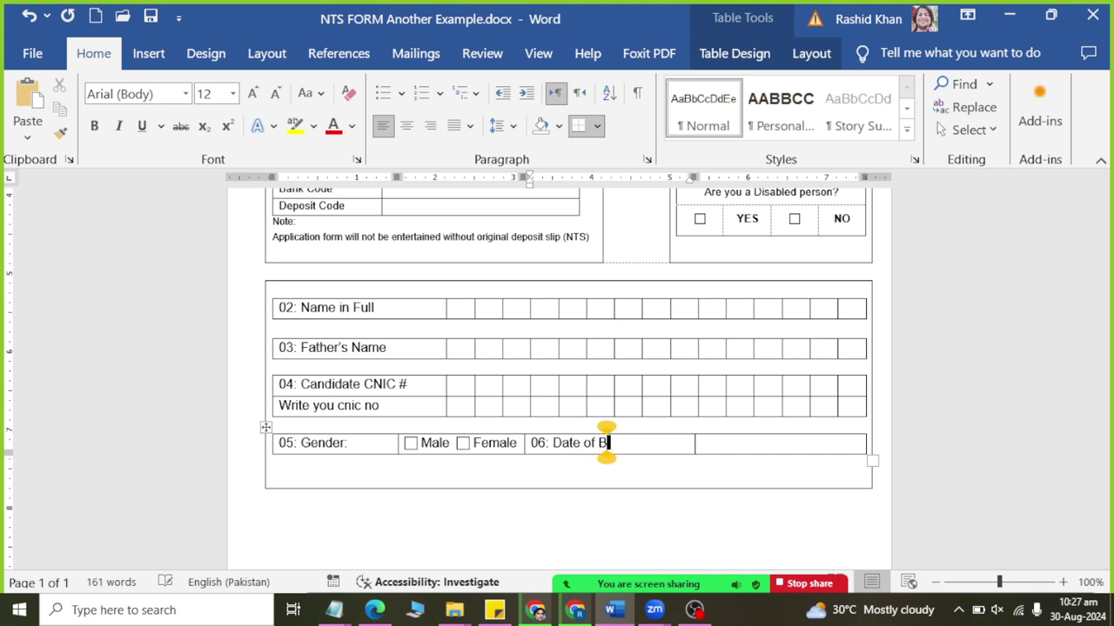
type("irth")
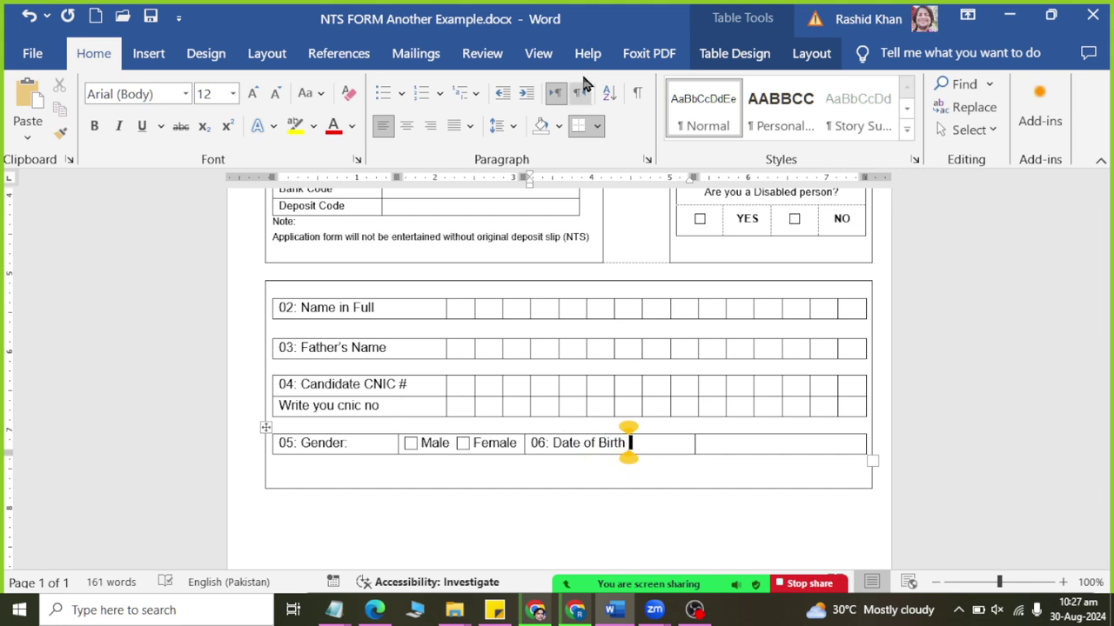
left_click(809, 53)
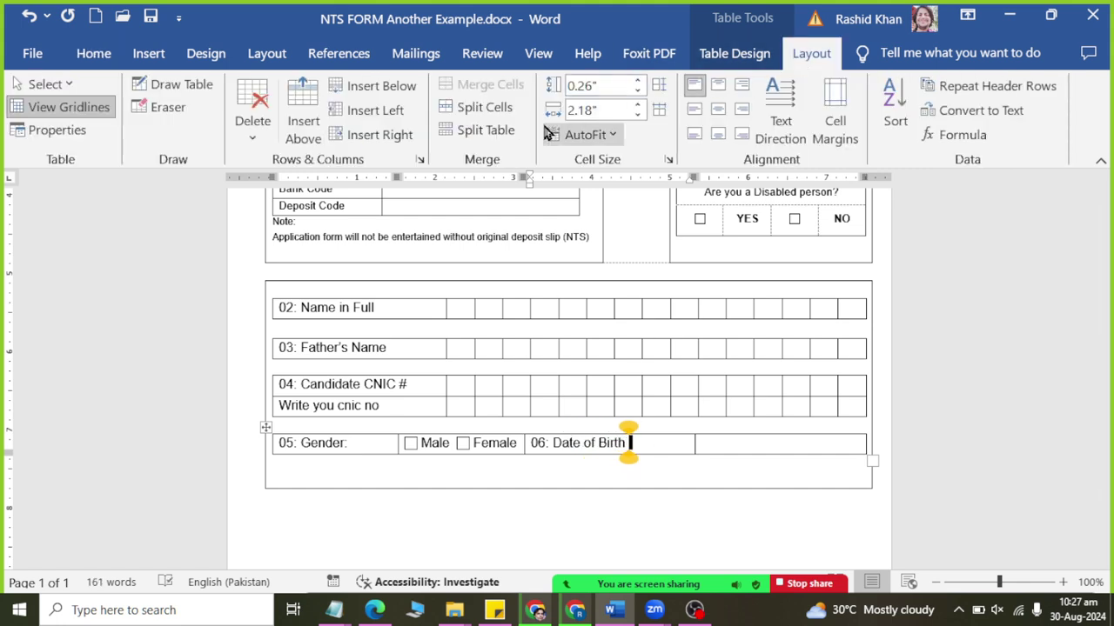
left_click(741, 110)
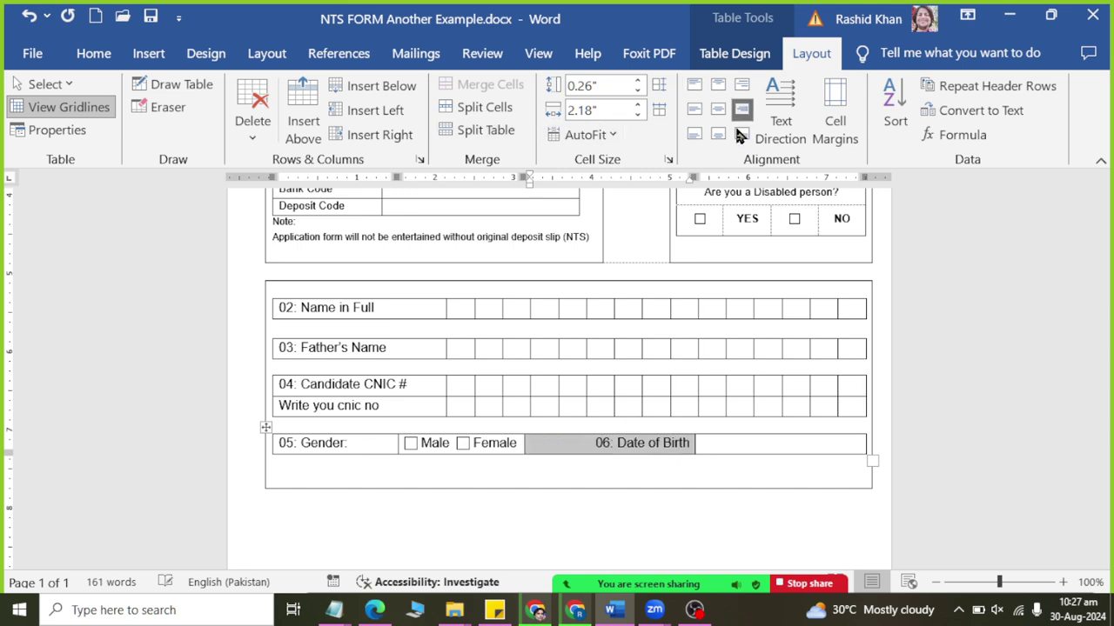
left_click(609, 443)
left_click_drag(693, 443, 678, 443)
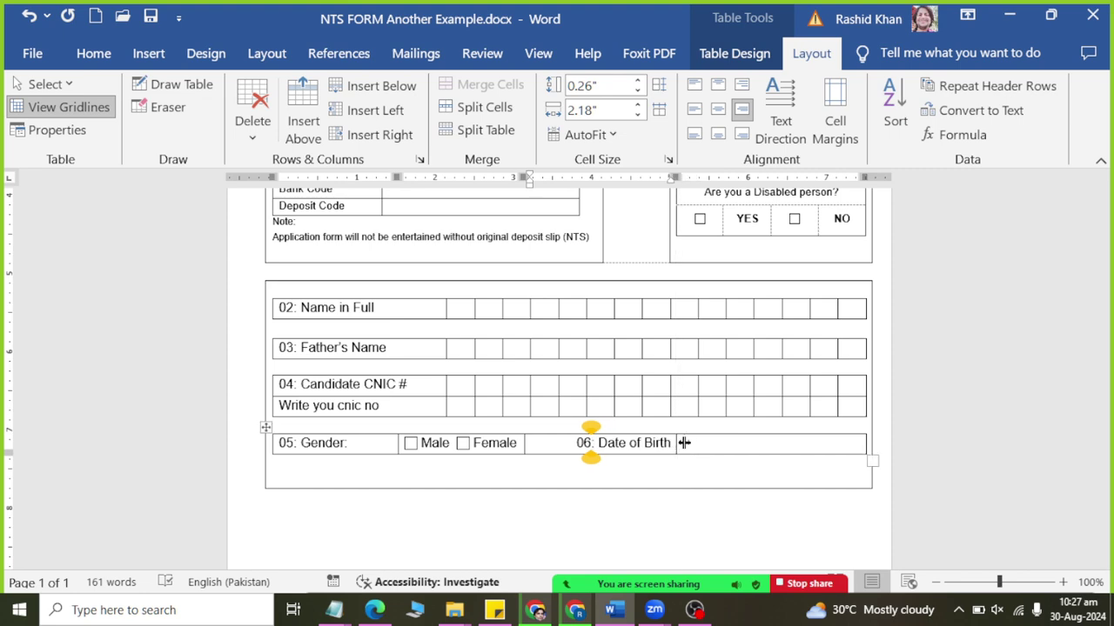
key("alt+Tab")
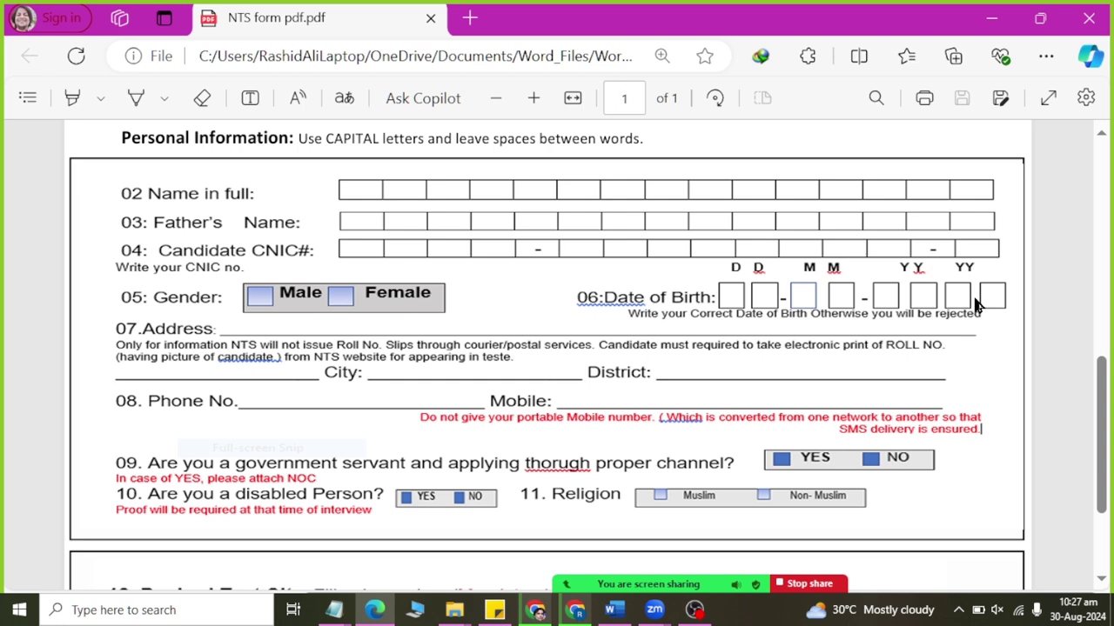
key("alt+Tab")
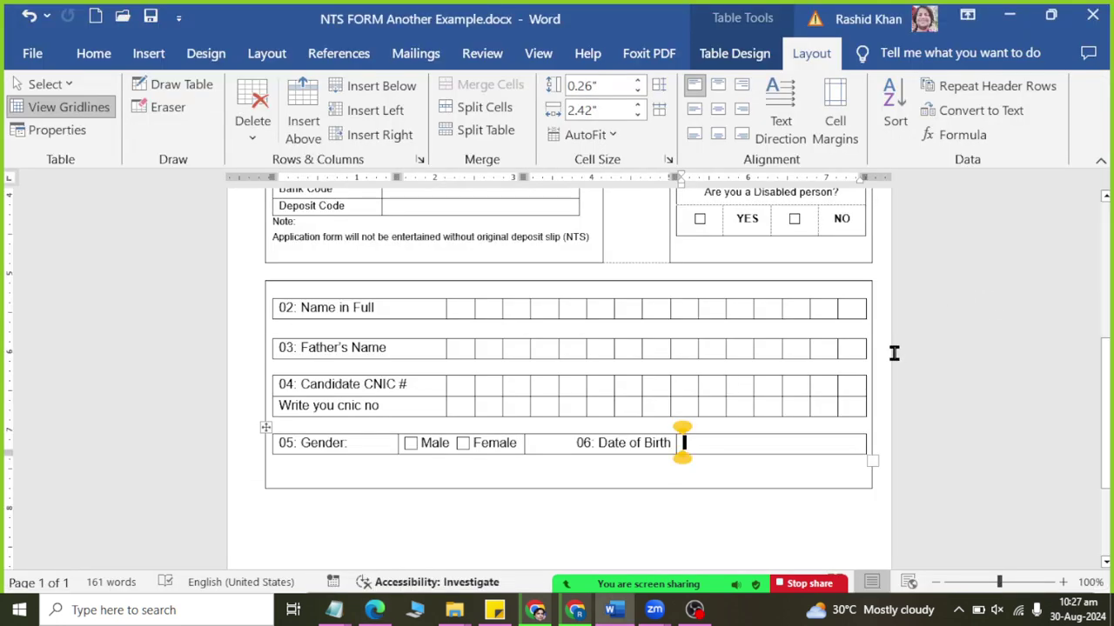
left_click(483, 108)
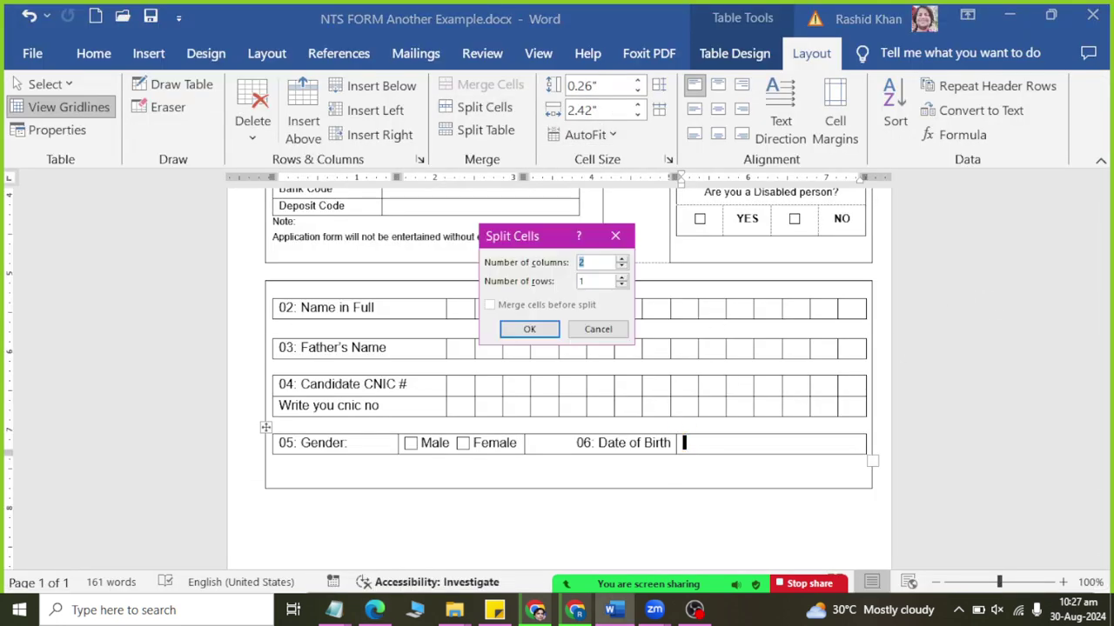
left_click(527, 335)
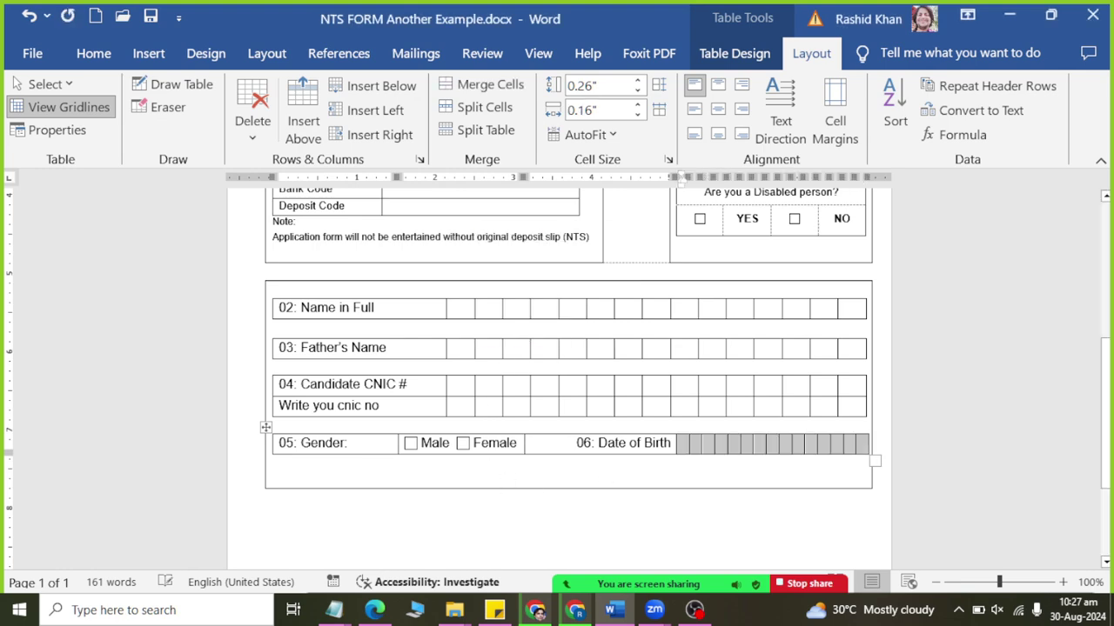
left_click(696, 453)
scroll(901, 473, "up", 5)
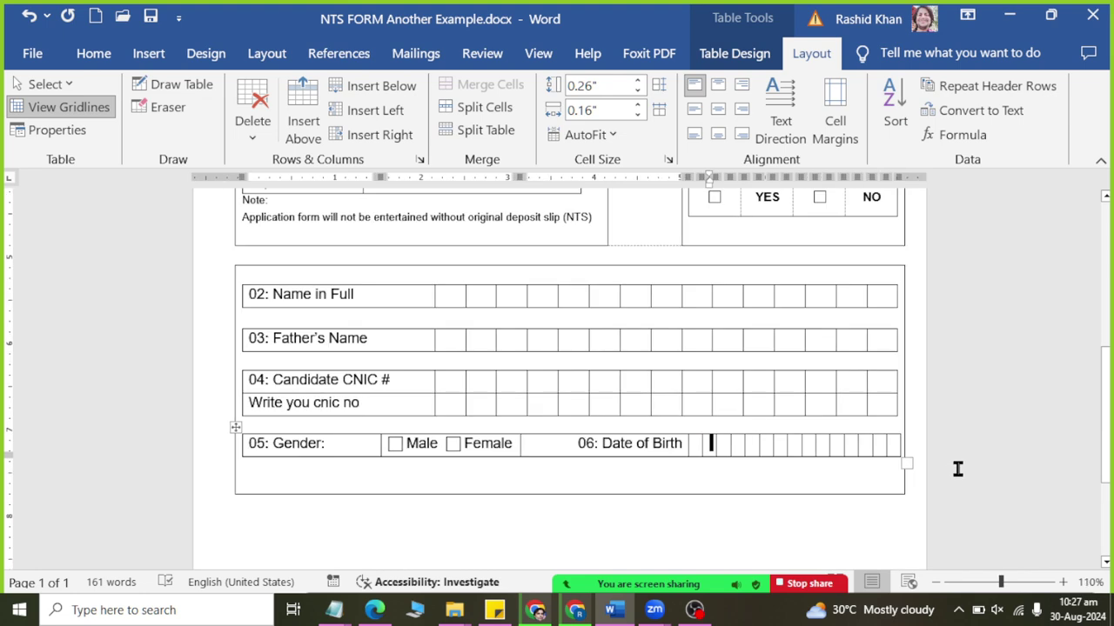
scroll(964, 470, "up", 1)
scroll(912, 468, "up", 1)
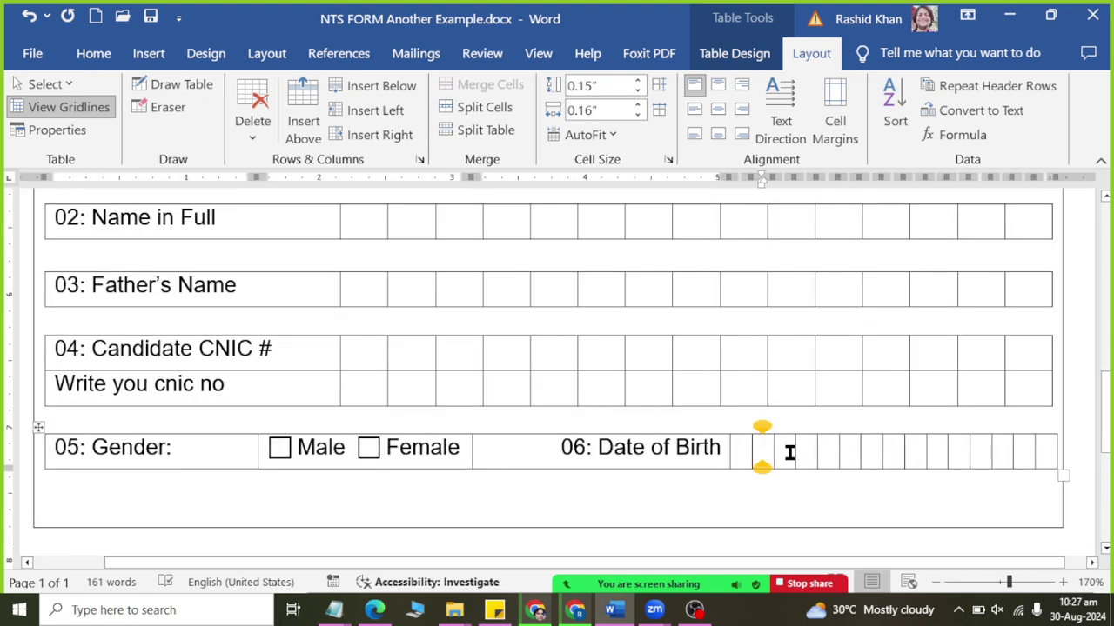
key("alt+Tab")
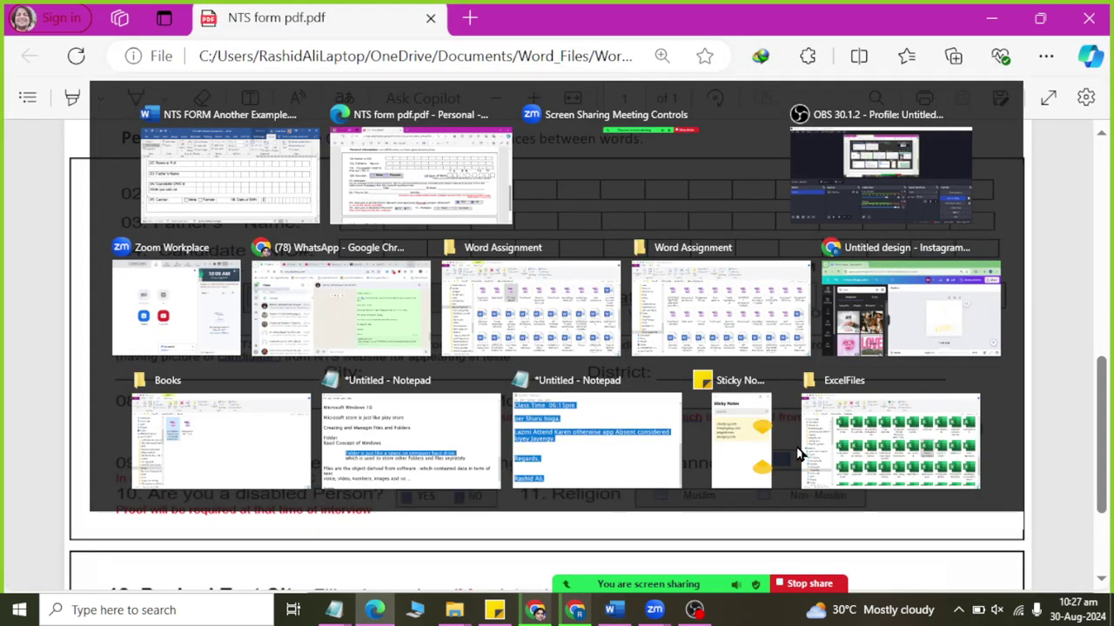
key("alt+Tab")
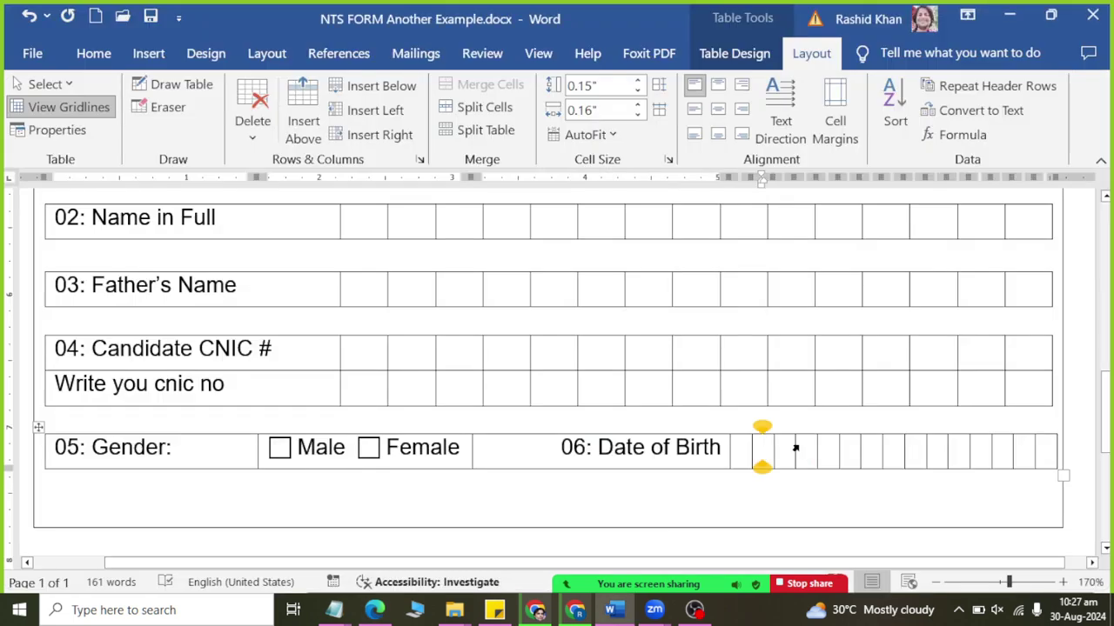
key("alt+Tab")
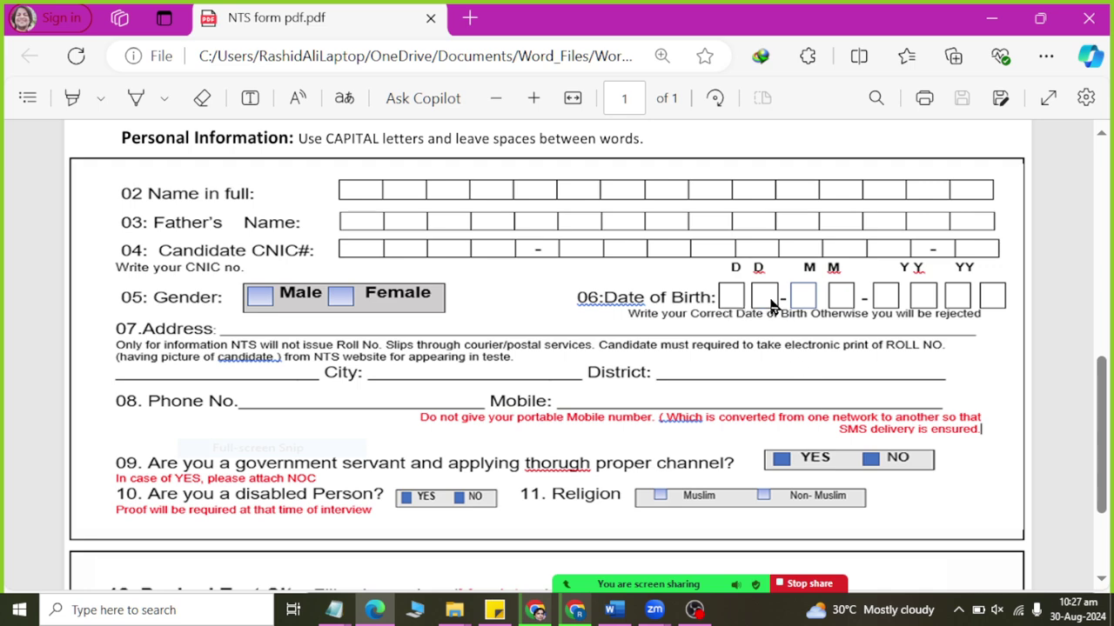
key("alt+Tab")
left_click(748, 446)
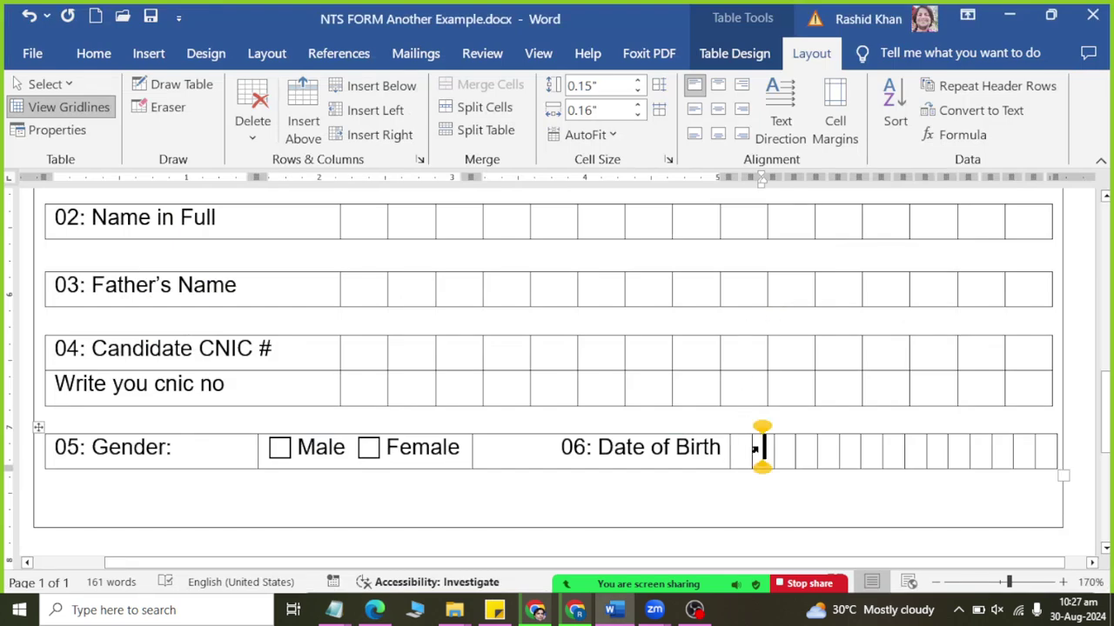
left_click_drag(750, 446, 774, 449)
left_click(769, 450)
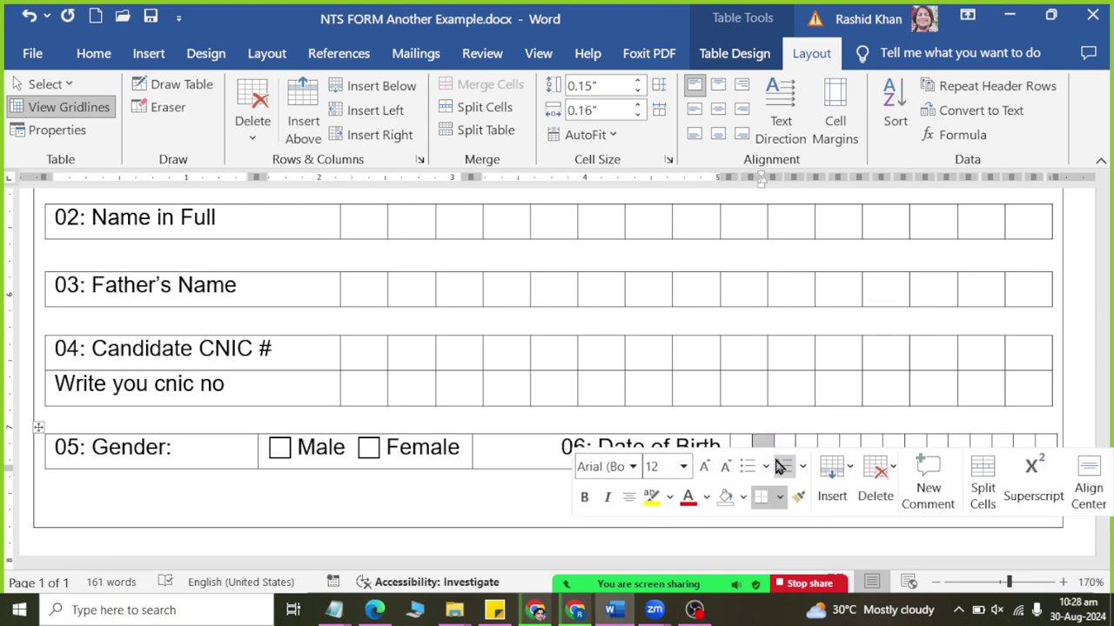
scroll(768, 451, "up", 4, "ctrl")
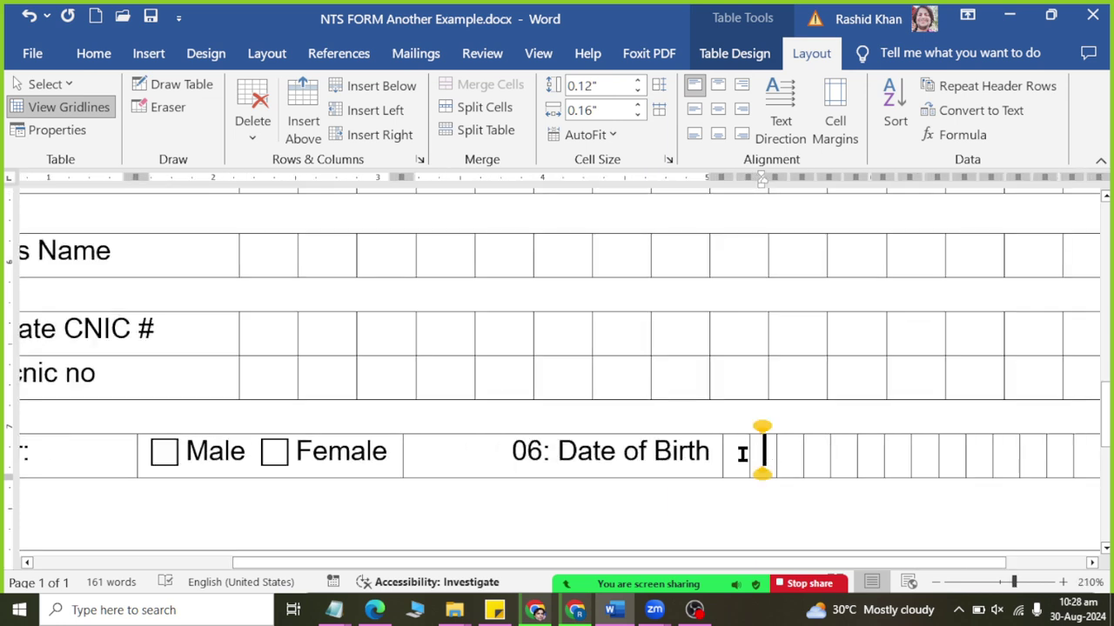
left_click_drag(748, 455, 749, 454)
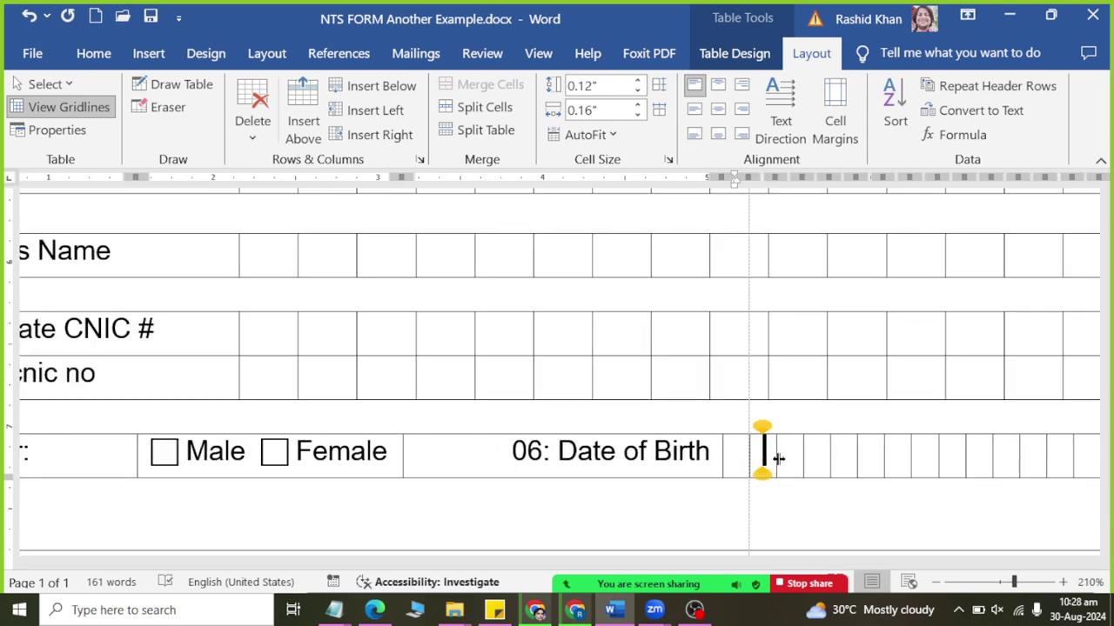
left_click_drag(779, 459, 762, 454)
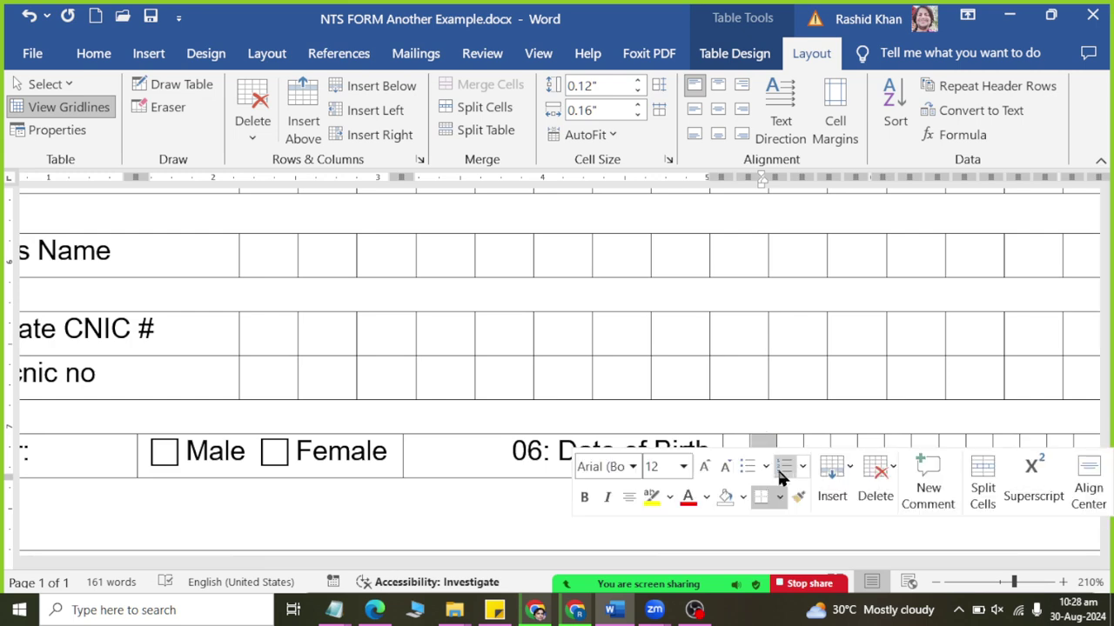
left_click(99, 61)
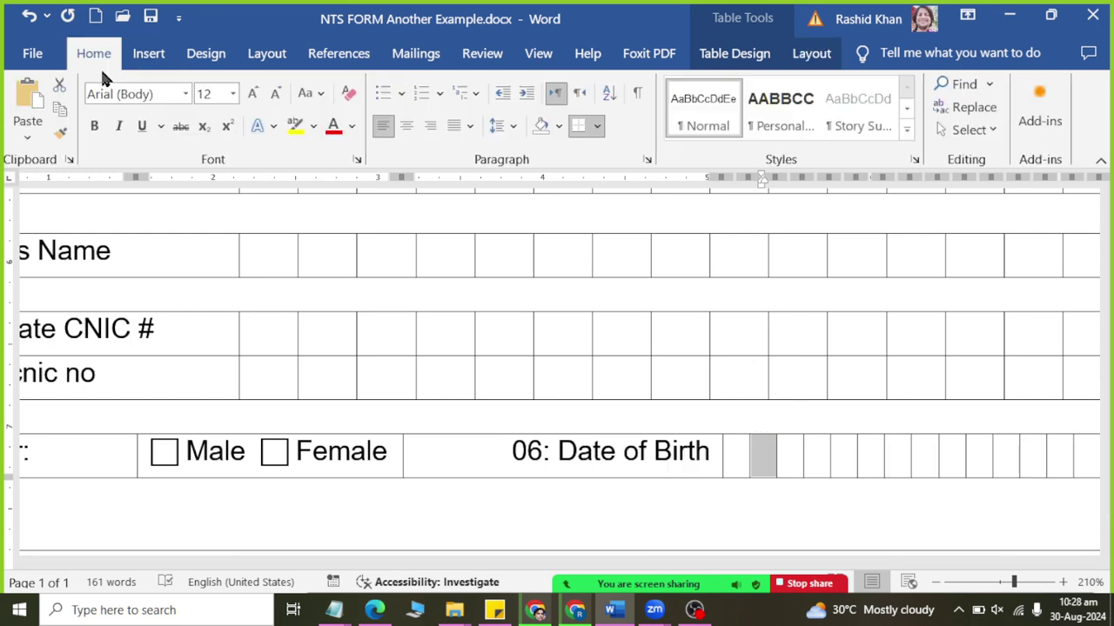
left_click(277, 94)
left_click(277, 94)
left_click(277, 94)
left_click(276, 94)
left_click(277, 94)
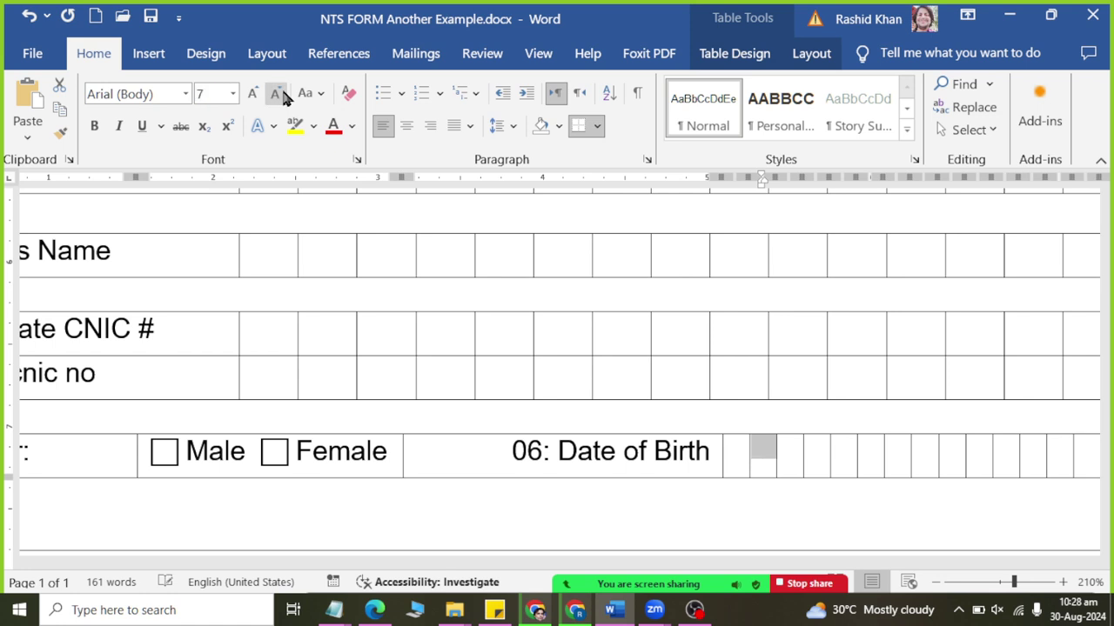
left_click(812, 54)
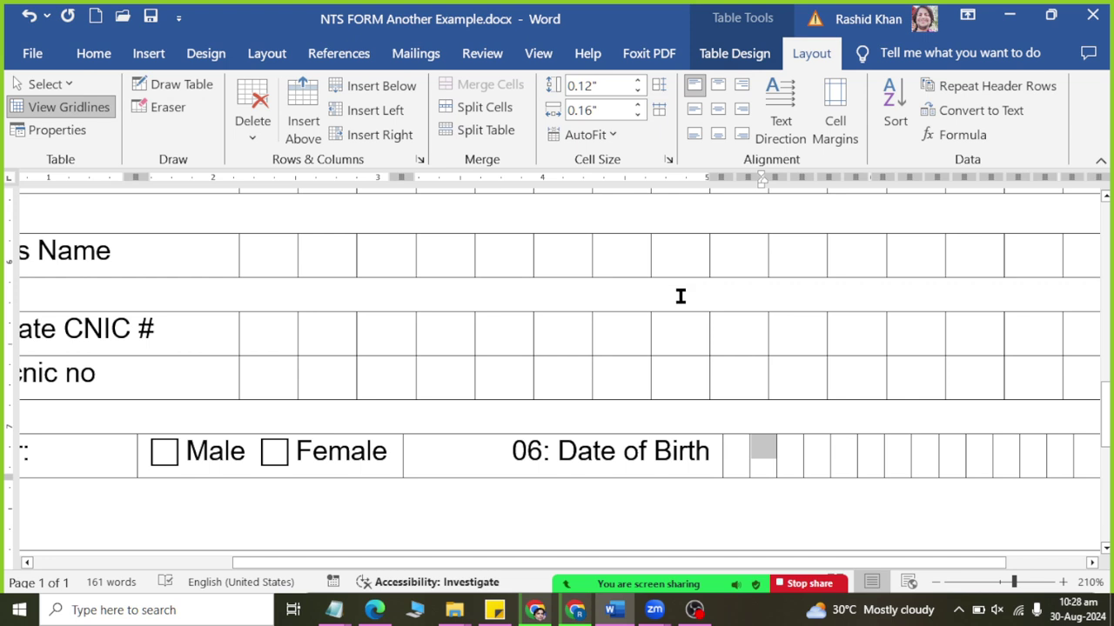
left_click(93, 53)
left_click(257, 54)
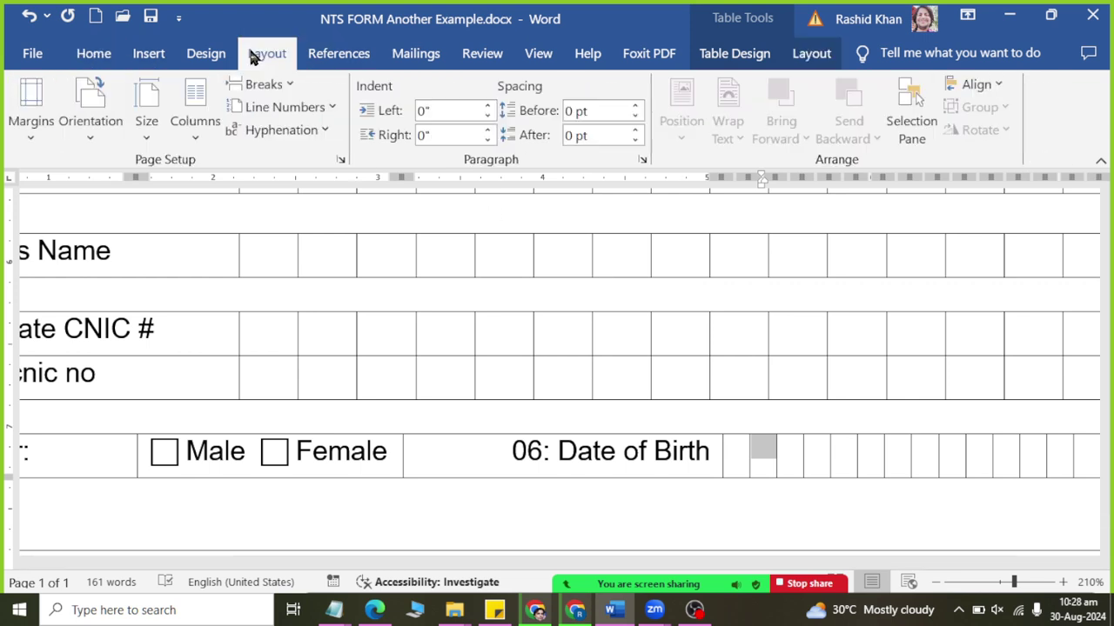
left_click(87, 51)
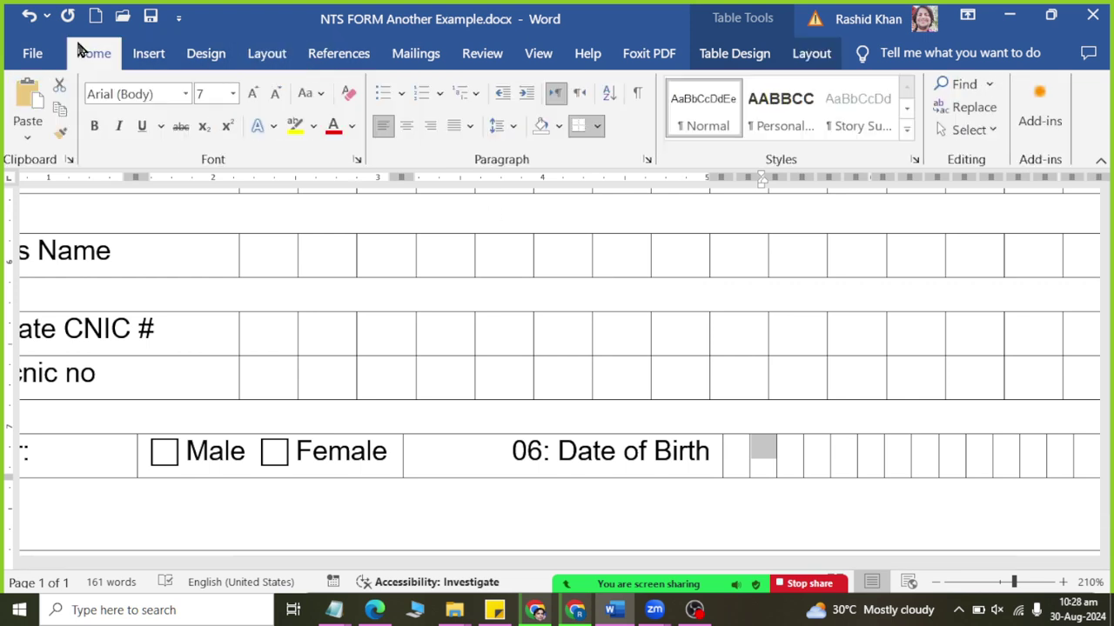
left_click(790, 453)
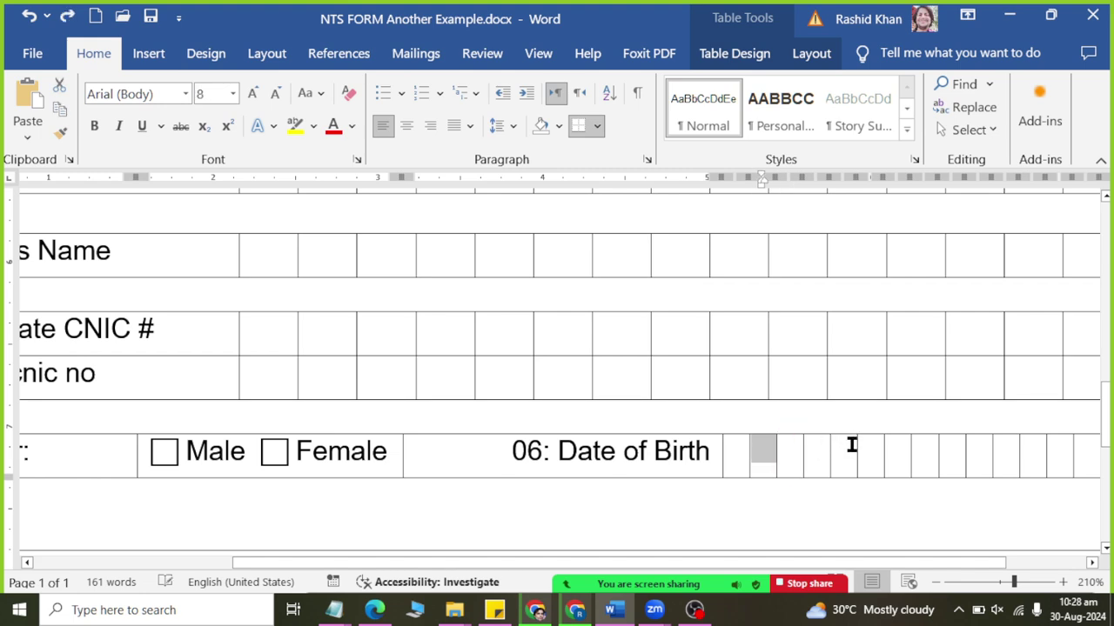
key("ctrl+bracketright")
key("ctrl+bracketright")
key("ctrl+bracketright")
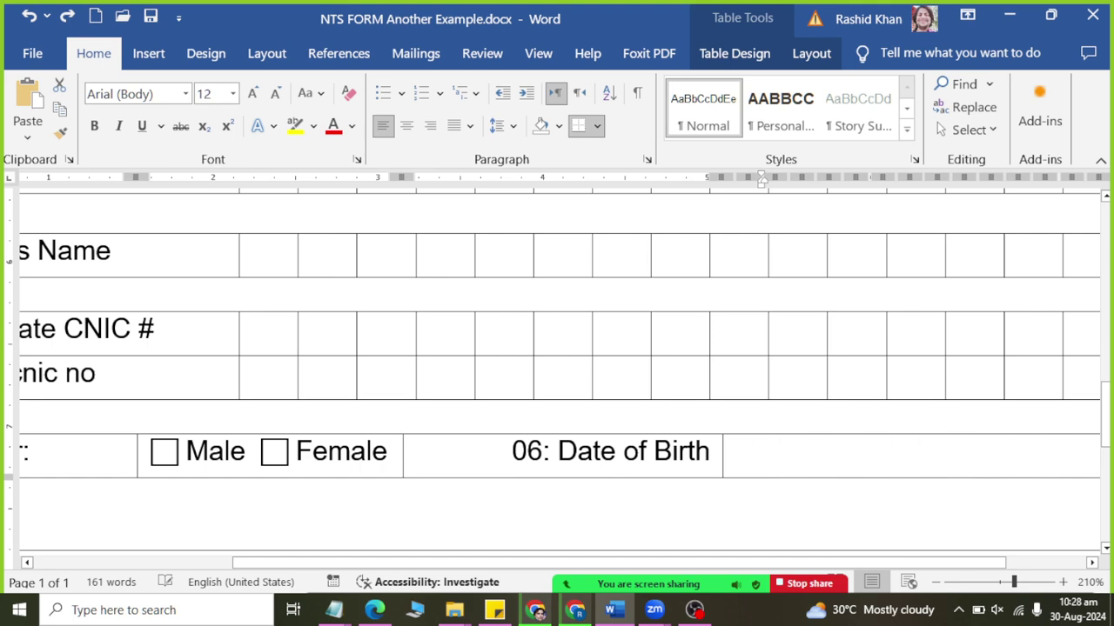
Split the empty cell after '06: Date of Birth' into 8 small date boxes.
left_click(735, 451)
key("alt+Tab")
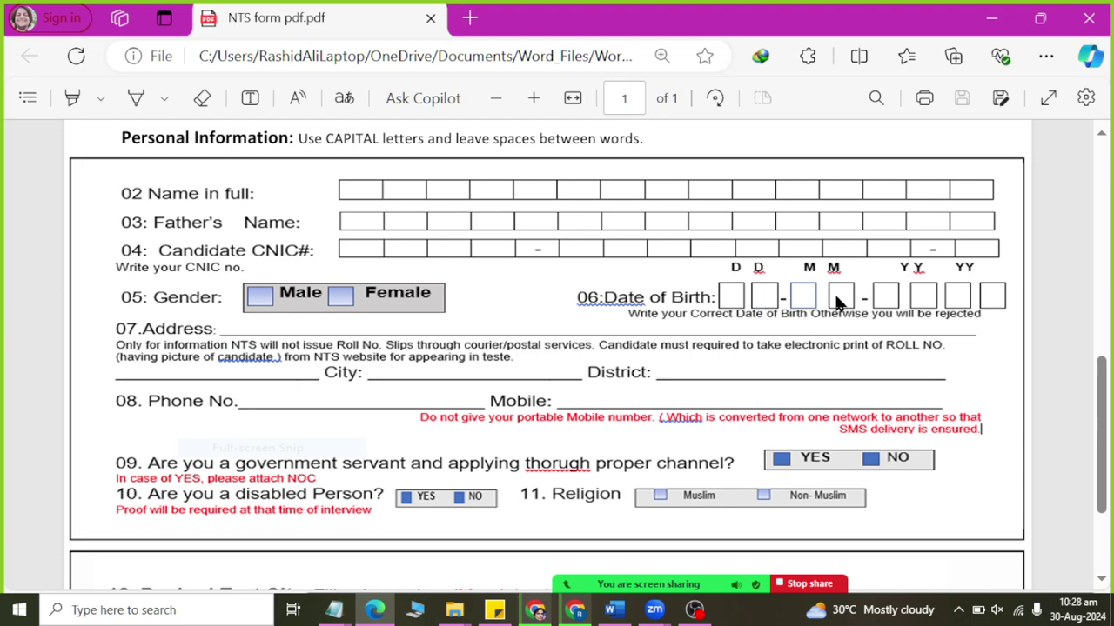
key("alt+Tab")
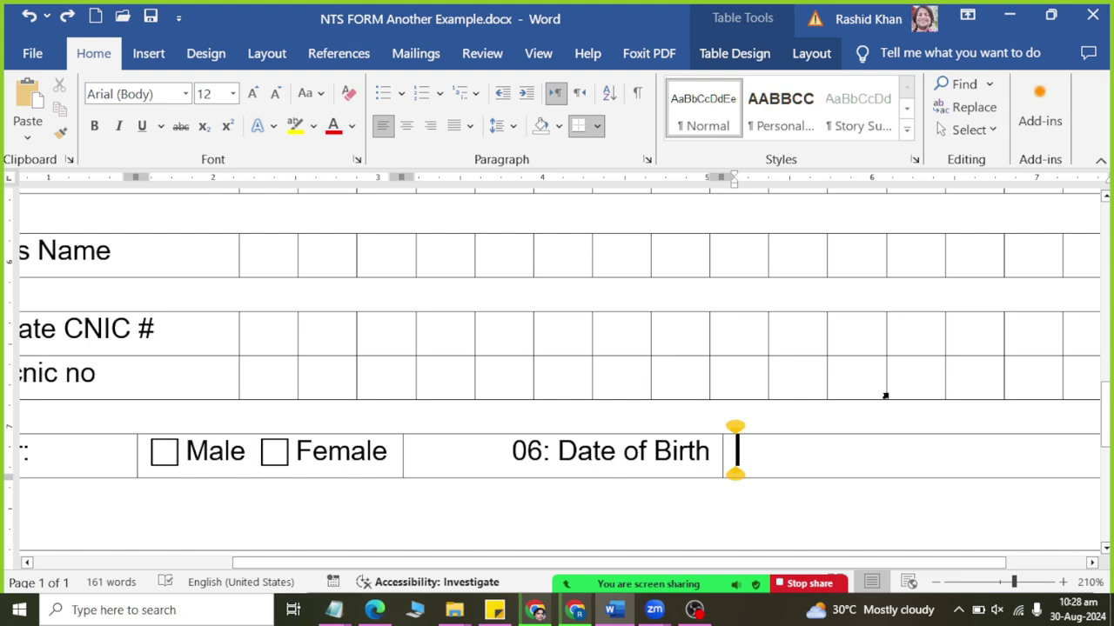
key("alt+Tab")
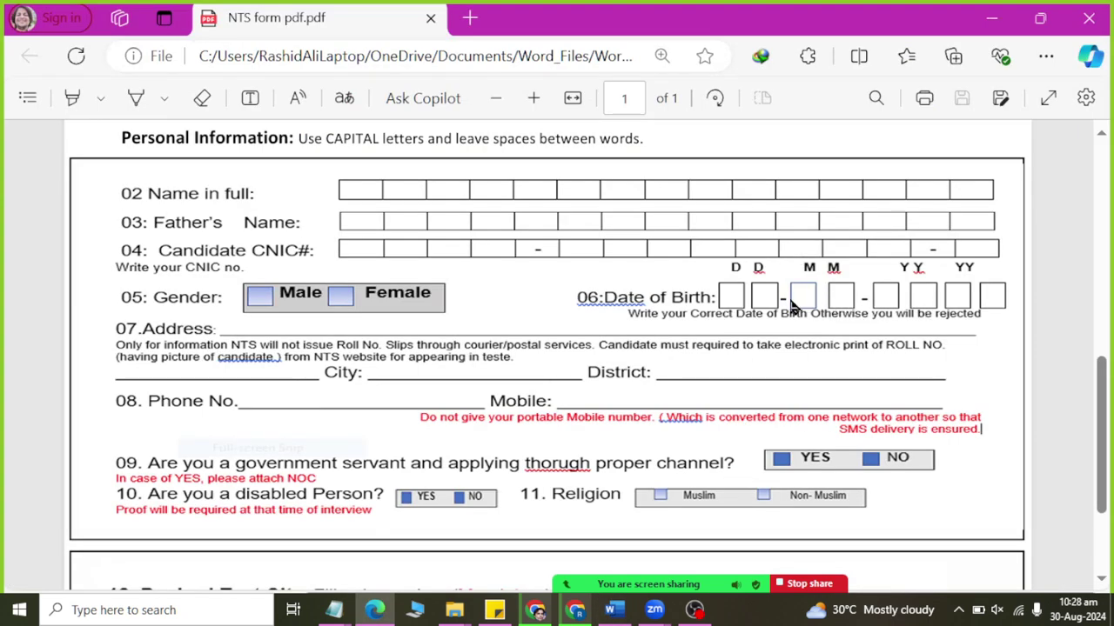
key("alt+Tab")
left_click(809, 55)
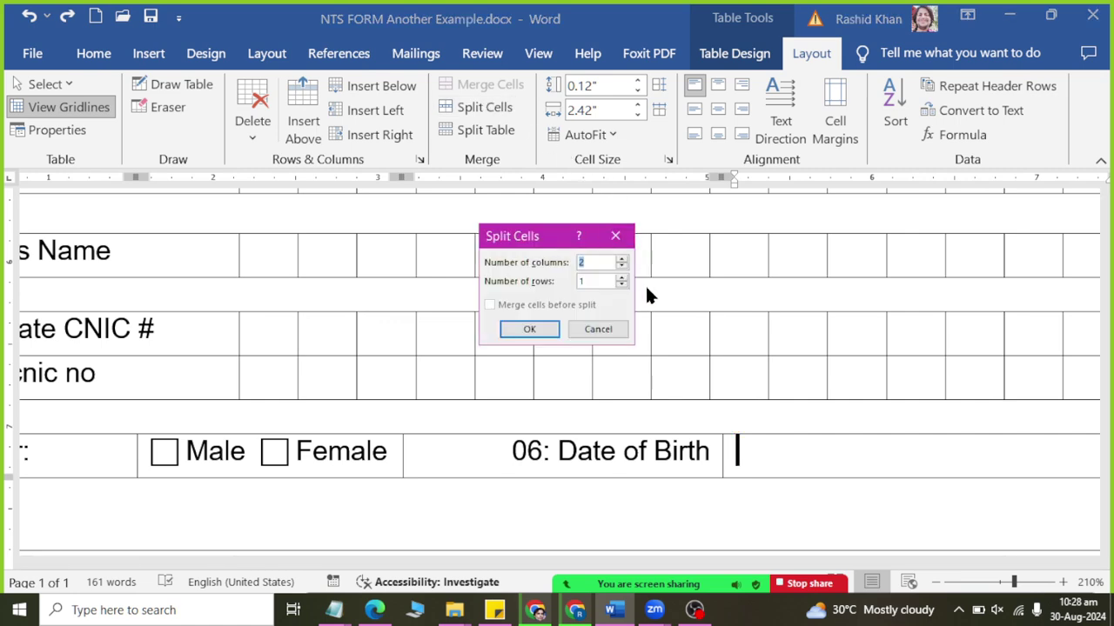
type("8")
left_click(529, 329)
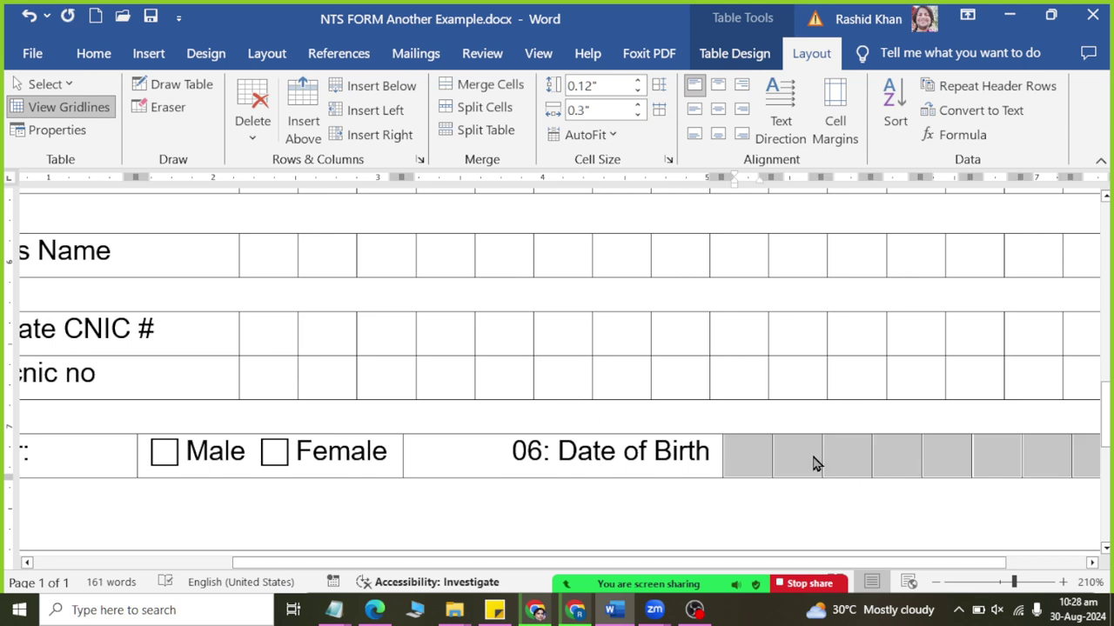
left_click(809, 464)
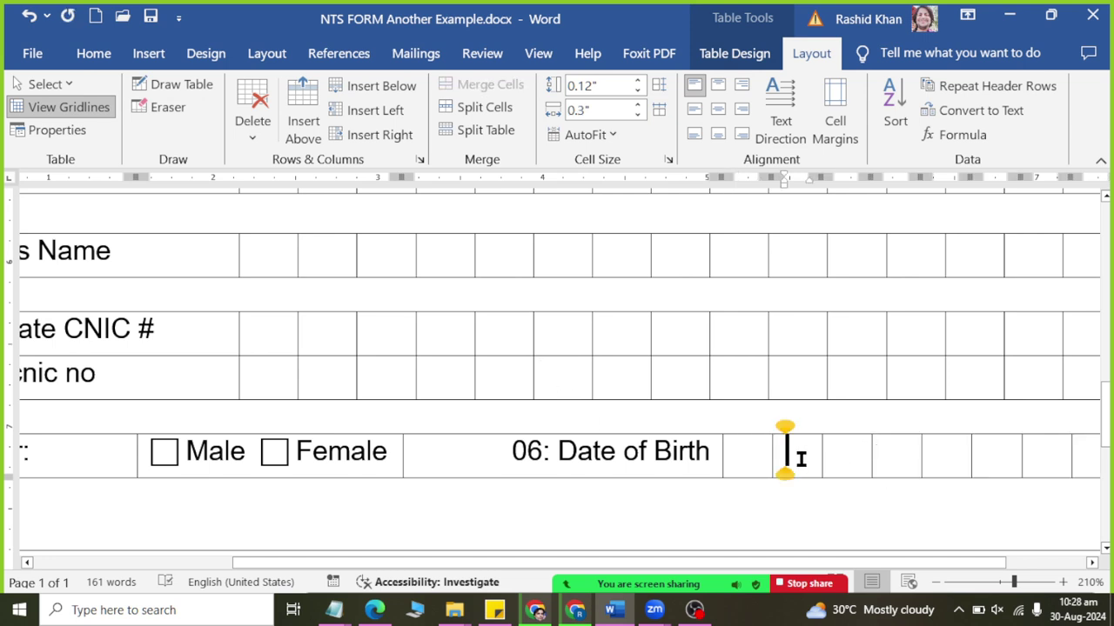
key("Left")
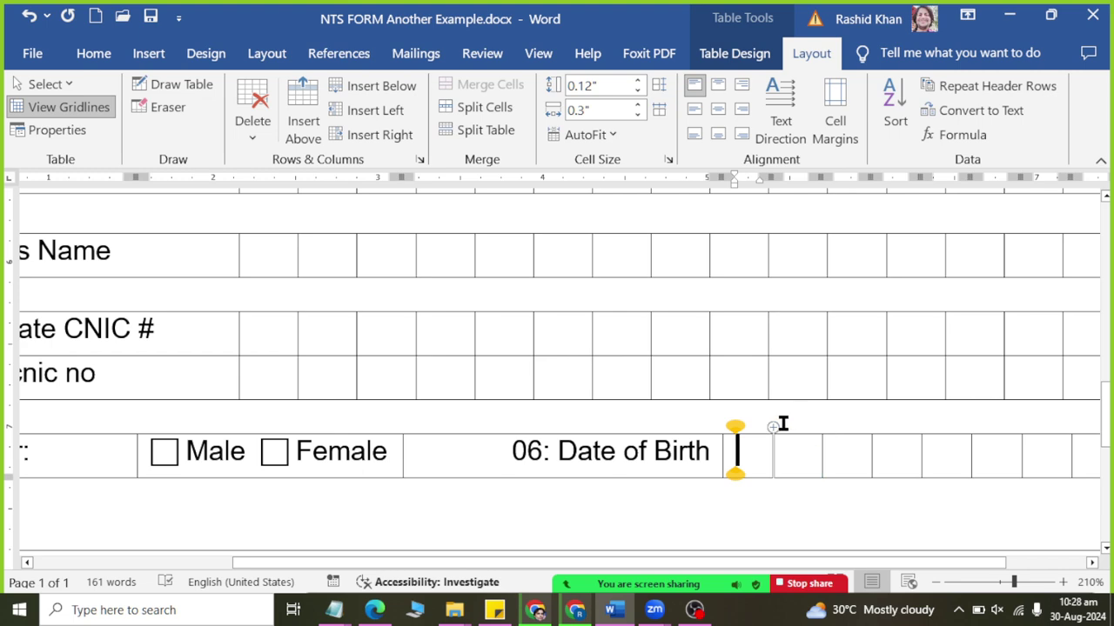
key("alt+Home")
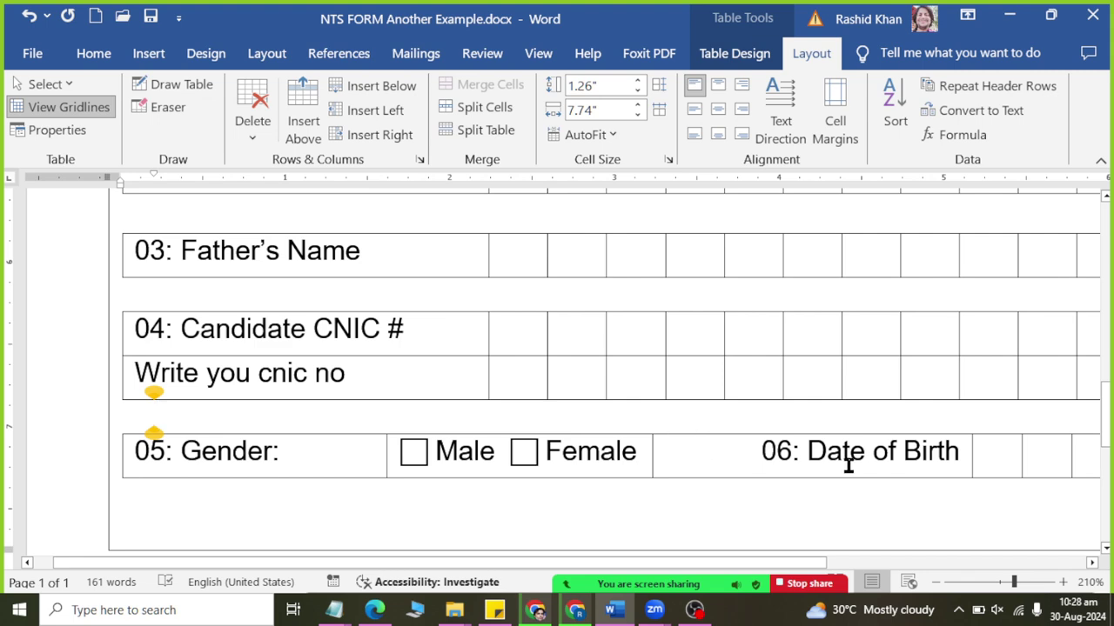
Type D, D, M, M into four boxes of the 'Write you cnic no' row.
scroll(850, 463, "down", 2)
scroll(850, 463, "down", 1)
scroll(852, 463, "down", 1)
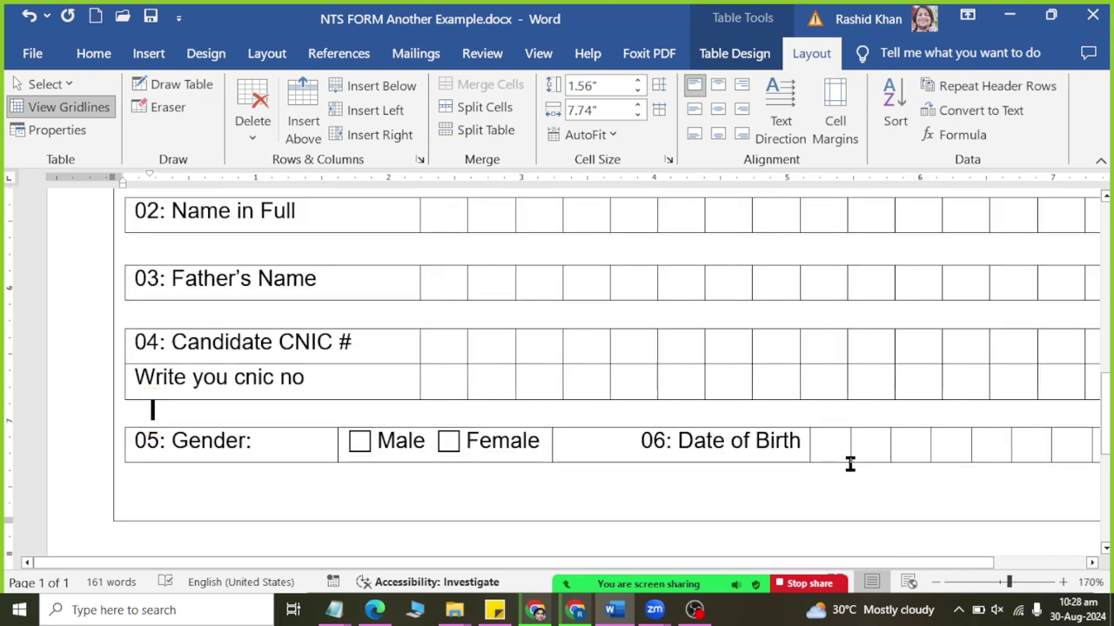
scroll(856, 464, "down", 1)
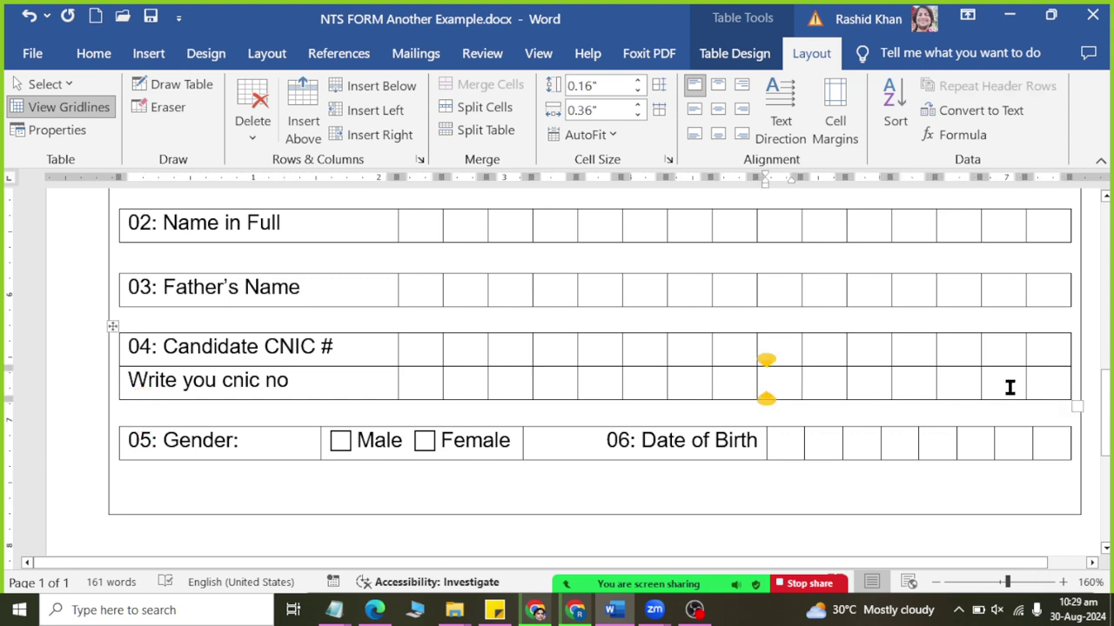
type("D")
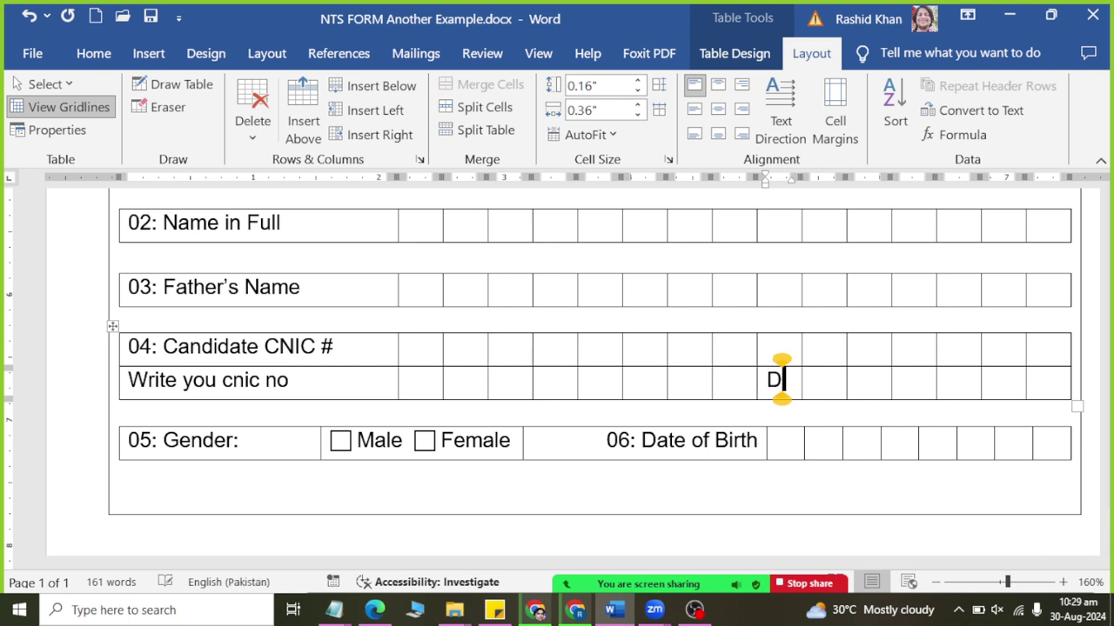
type("D")
key("BackSpace")
key("Tab")
type("D")
key("Tab")
type("M")
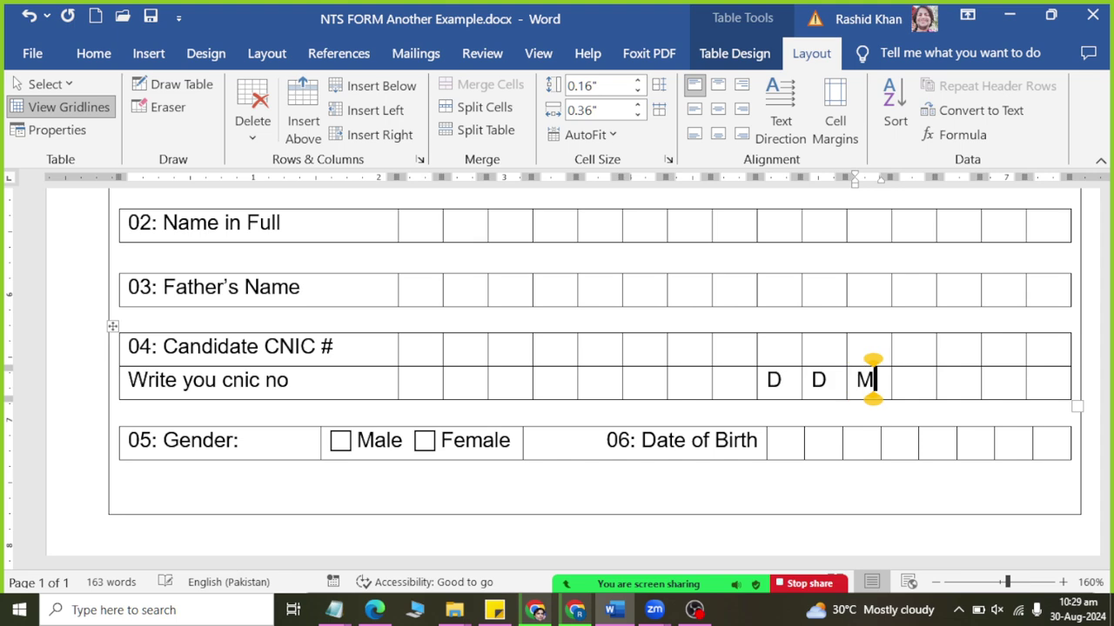
key("Tab")
type("M")
key("Tab")
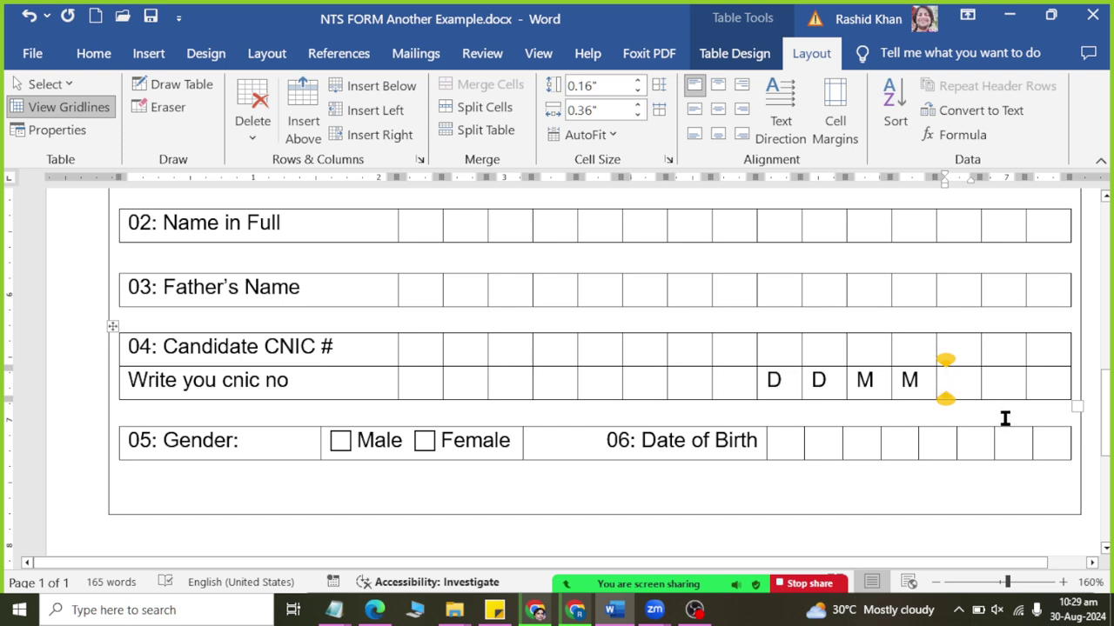
Undo the D, D, M, M letters typed into the CNIC row.
key("ctrl+z")
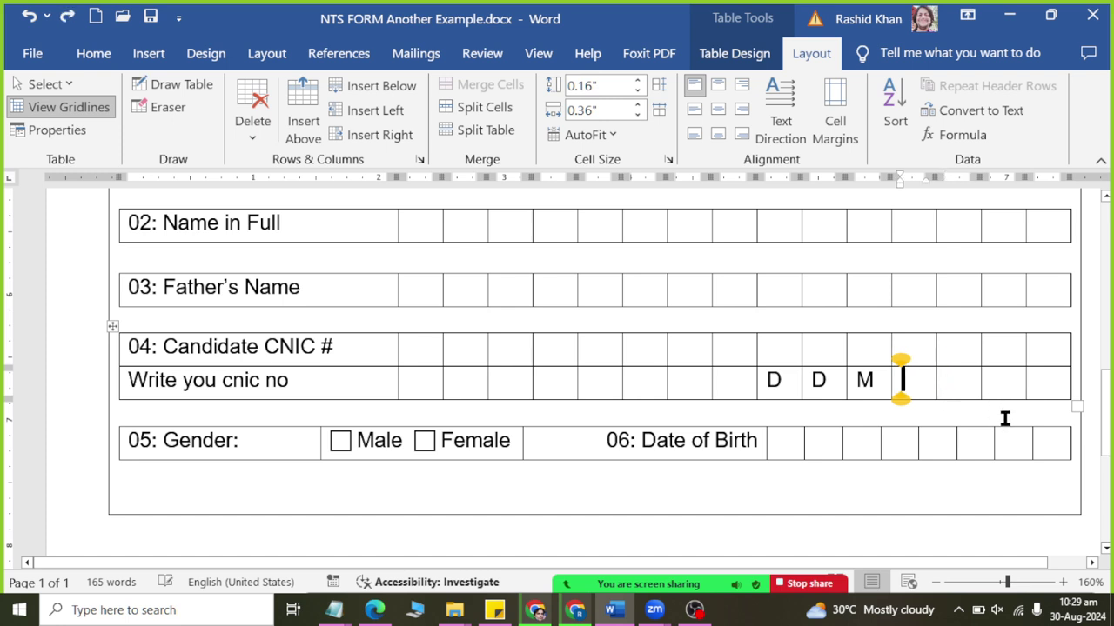
key("ctrl+z")
key("ctrl+z")
key("ctrl+z")
key("ctrl+z")
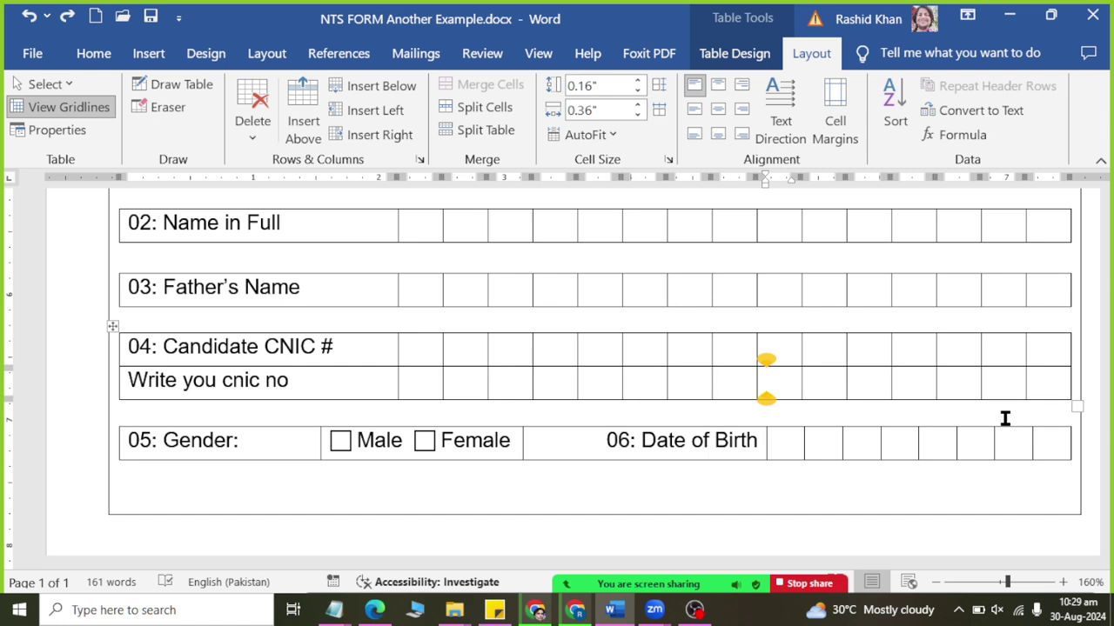
left_click(597, 380)
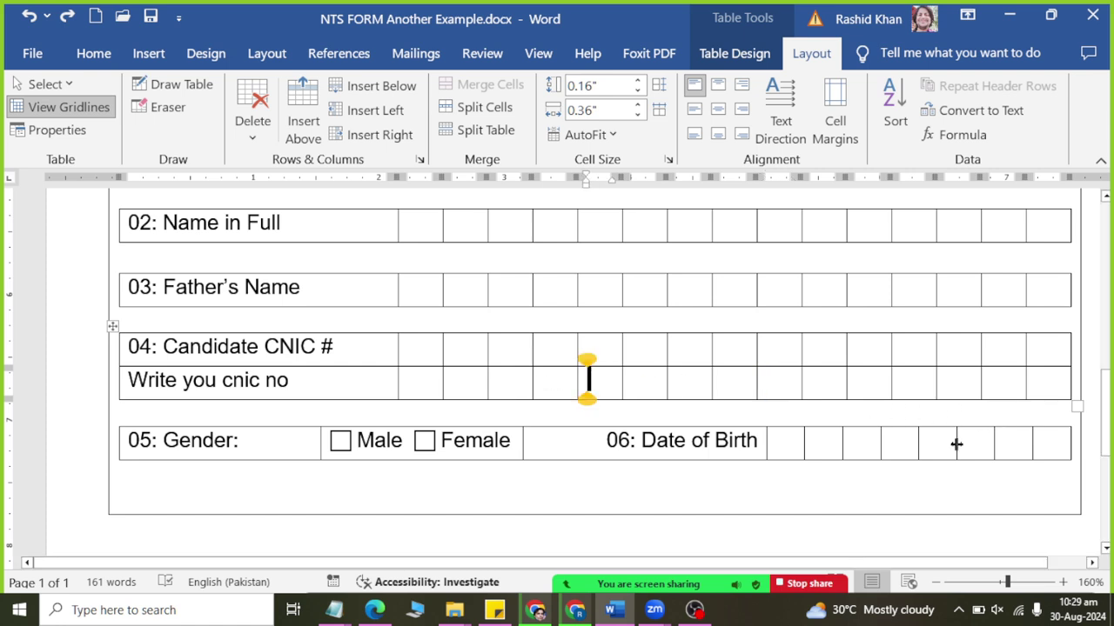
left_click(290, 381)
Insert a row below the Gender row and move the Gender/Date of Birth contents into it.
left_click(368, 448)
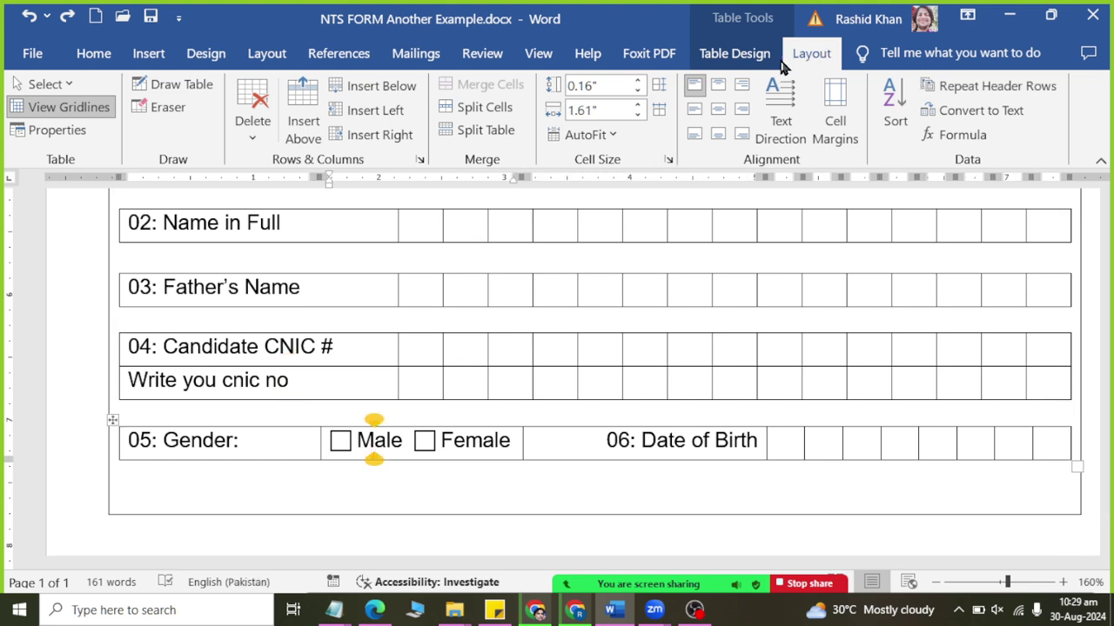
left_click(370, 85)
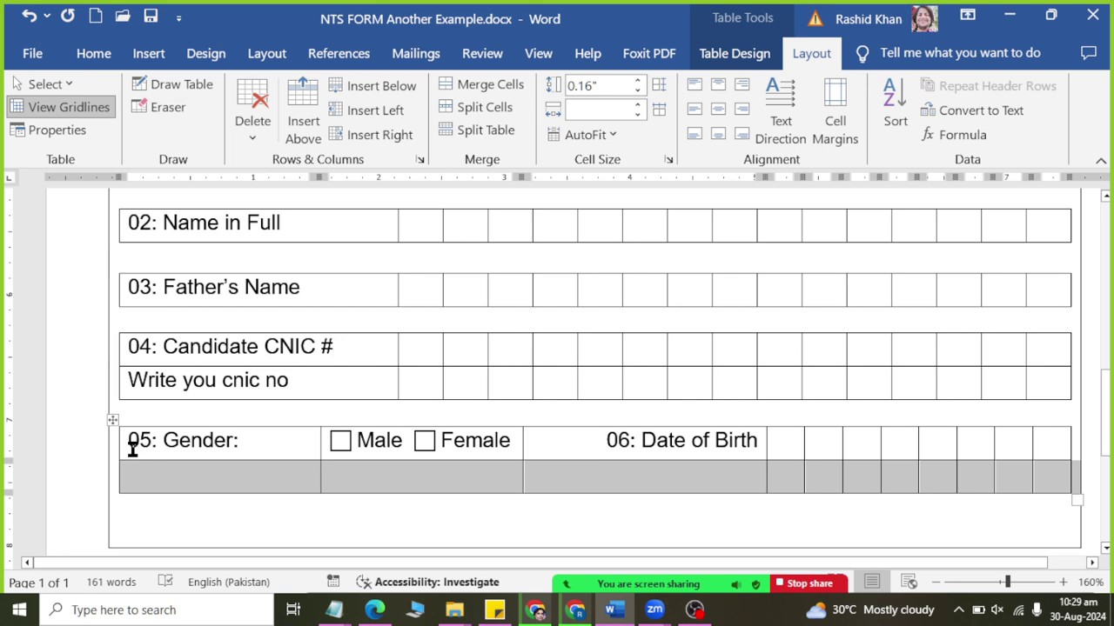
left_click_drag(126, 438, 748, 439)
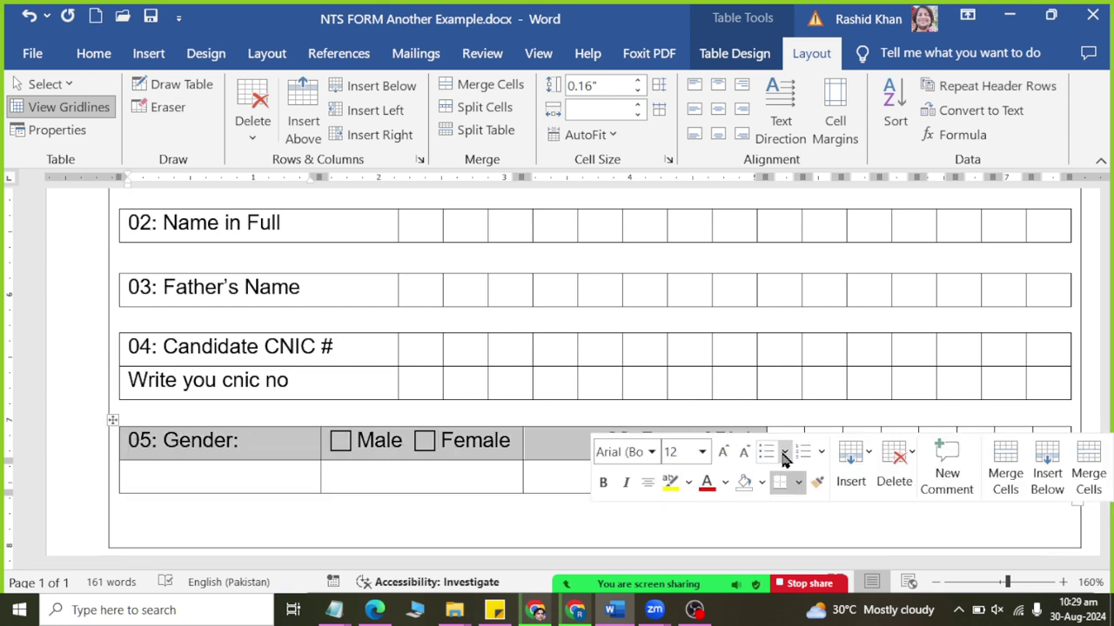
key("ctrl+x")
left_click(259, 470)
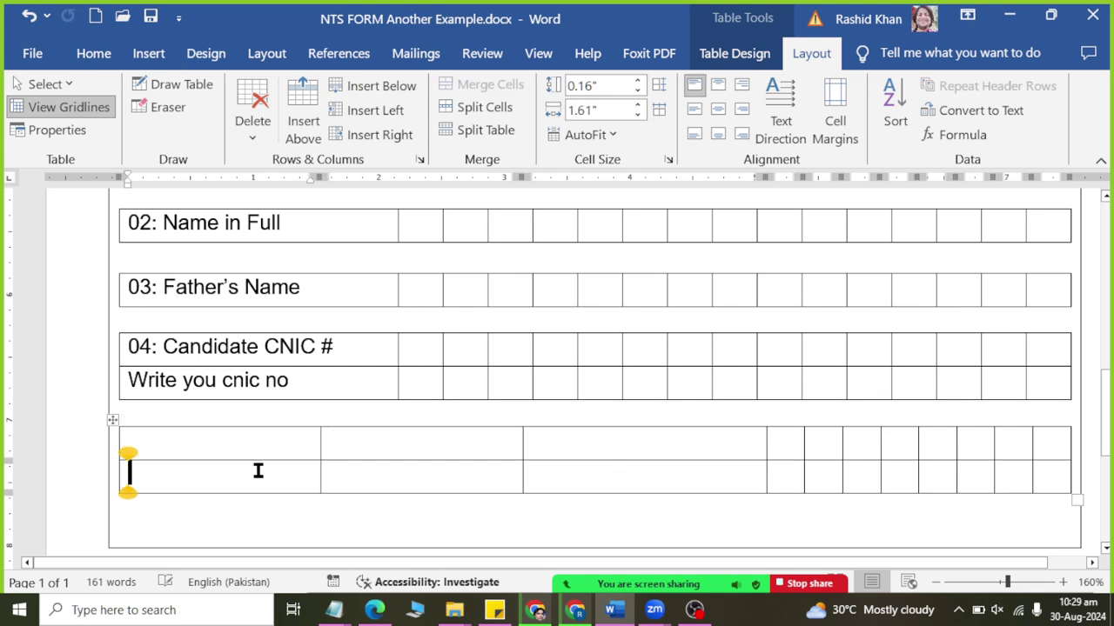
key("ctrl+v")
Label the eight boxes above the Date of Birth boxes D, D, M, M, Y, Y, Y, Y.
left_click(763, 448)
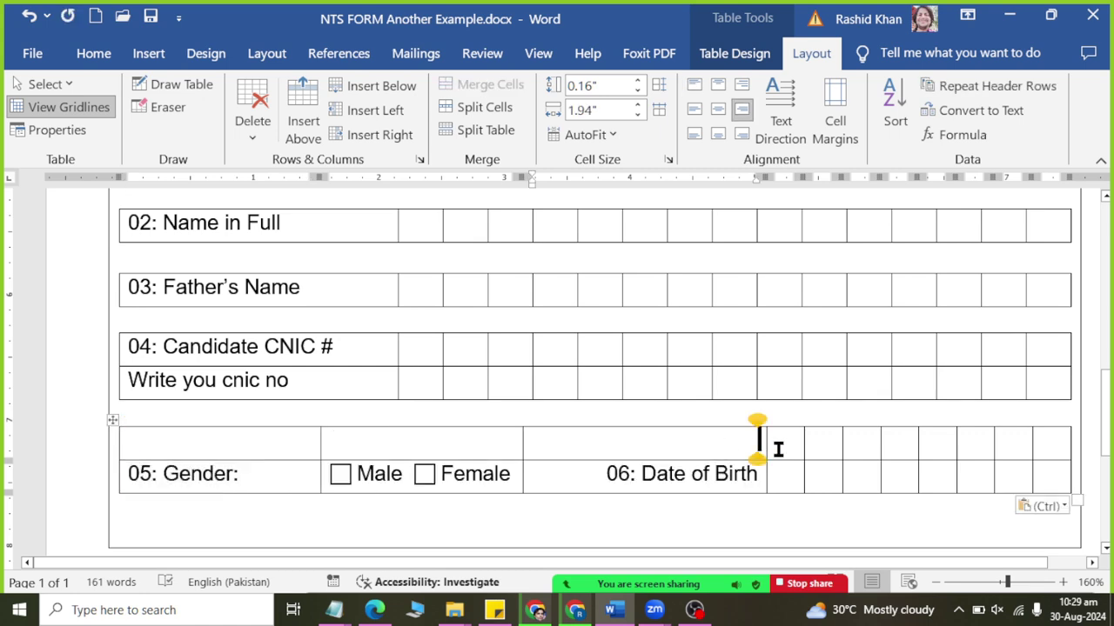
left_click(778, 449)
type("D")
key("Tab")
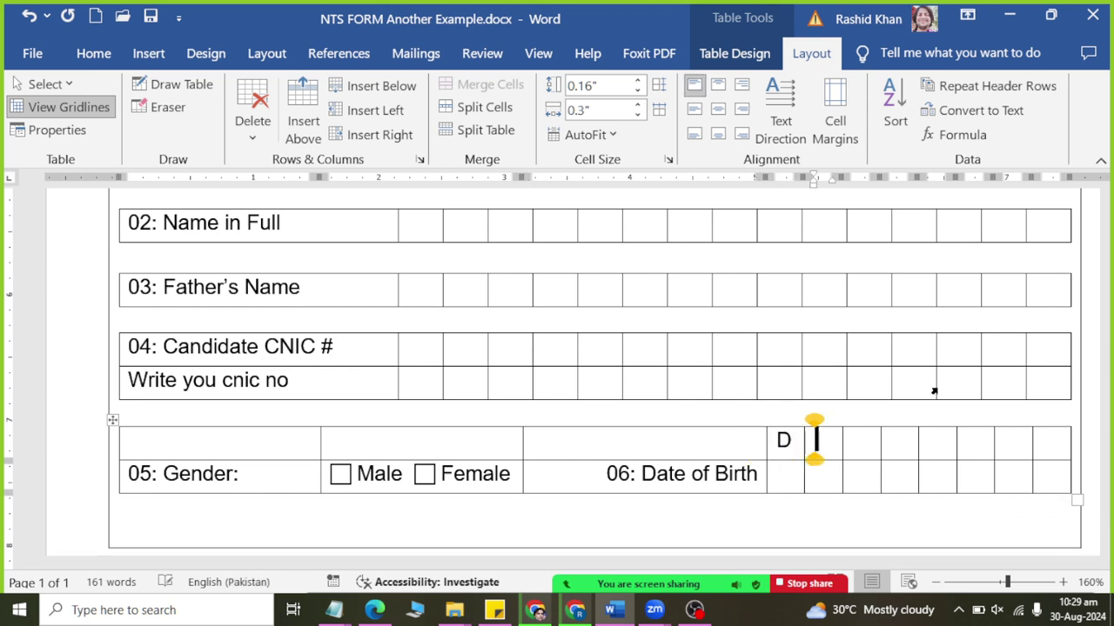
type("D")
key("Tab")
type("M")
key("Tab")
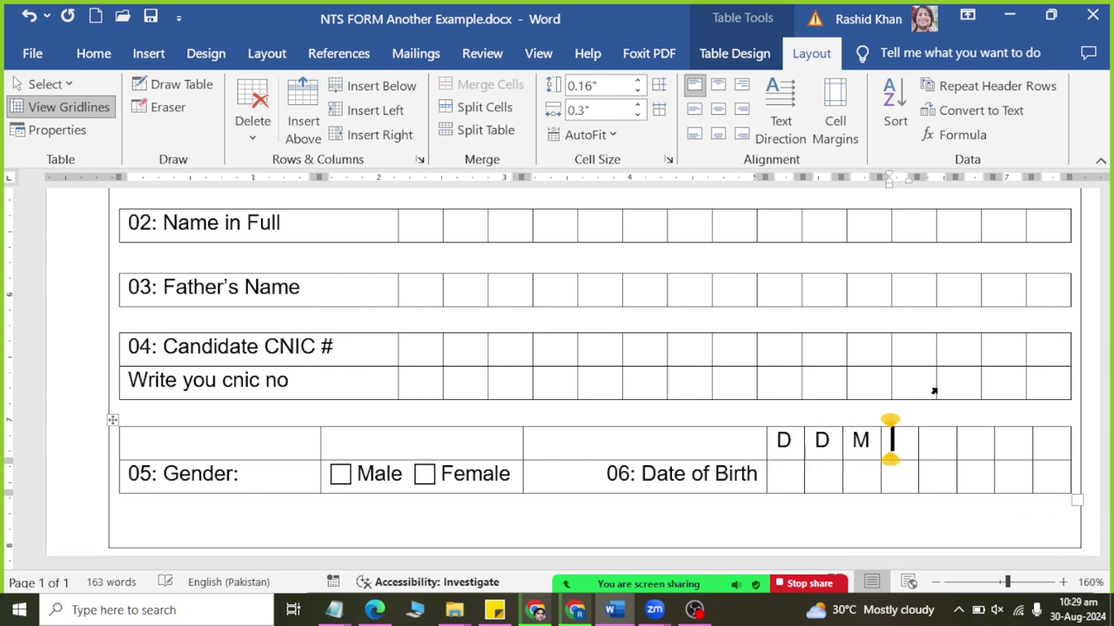
type("M")
key("Tab")
type("Y")
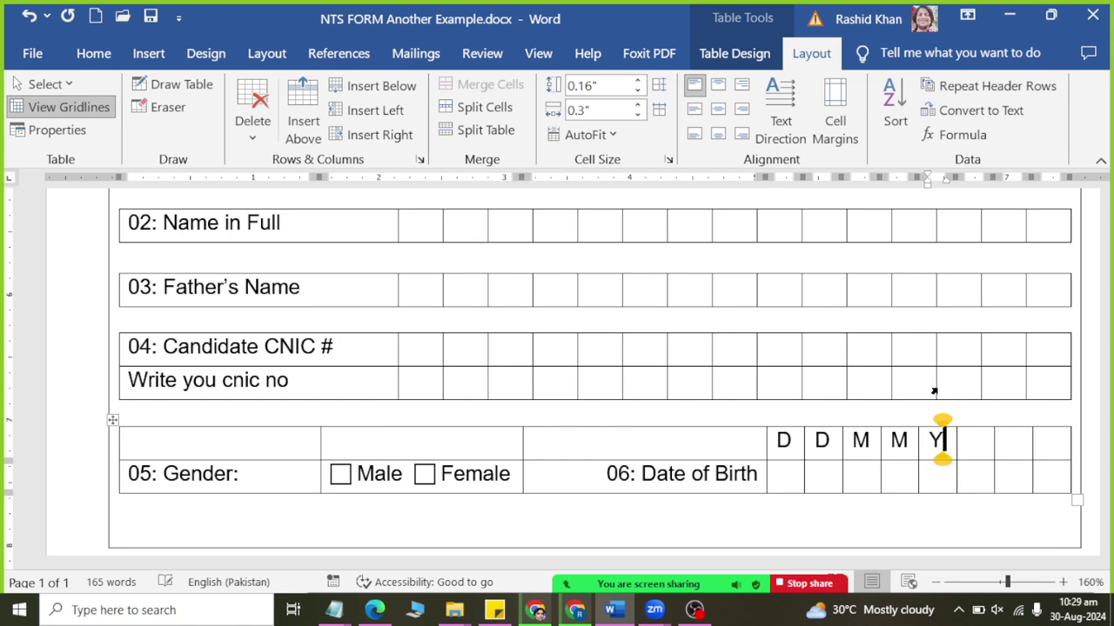
key("Tab")
type("Y")
key("Tab")
type("Y")
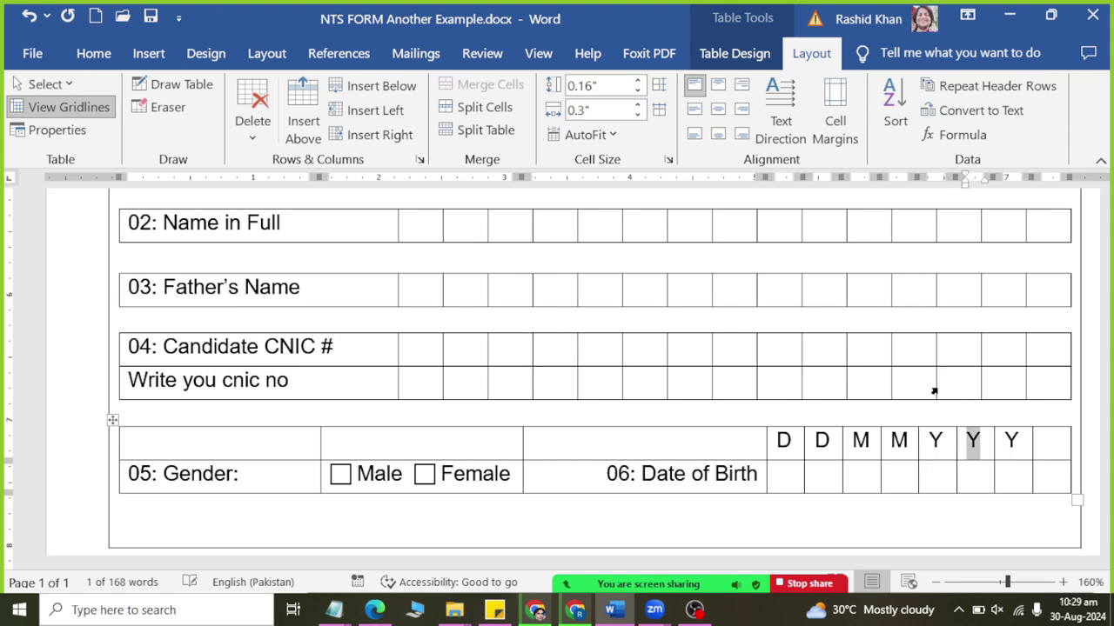
key("Tab")
type("Y")
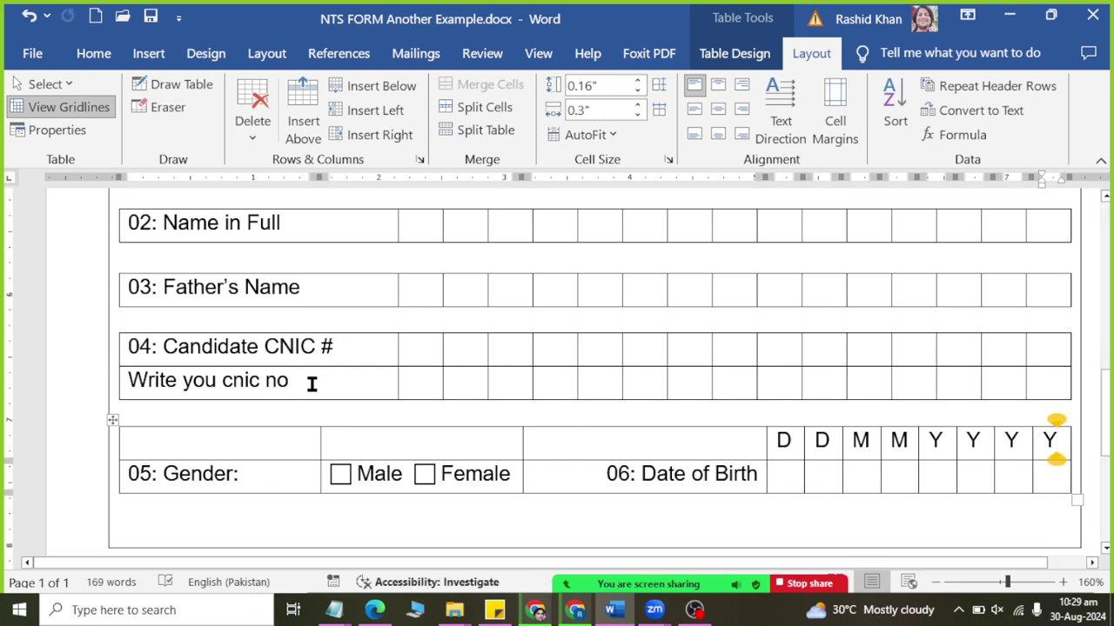
Move the 'Write you cnic no' note into the empty first cell above Gender.
left_click_drag(311, 383, 131, 381)
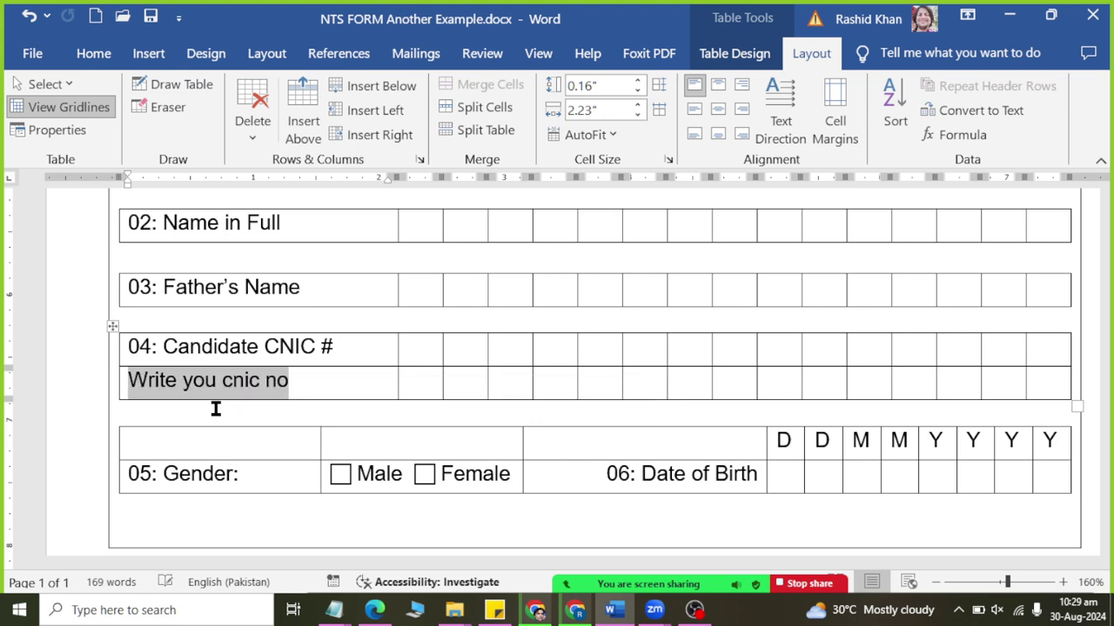
key("Delete")
left_click(186, 444)
key("ctrl+v")
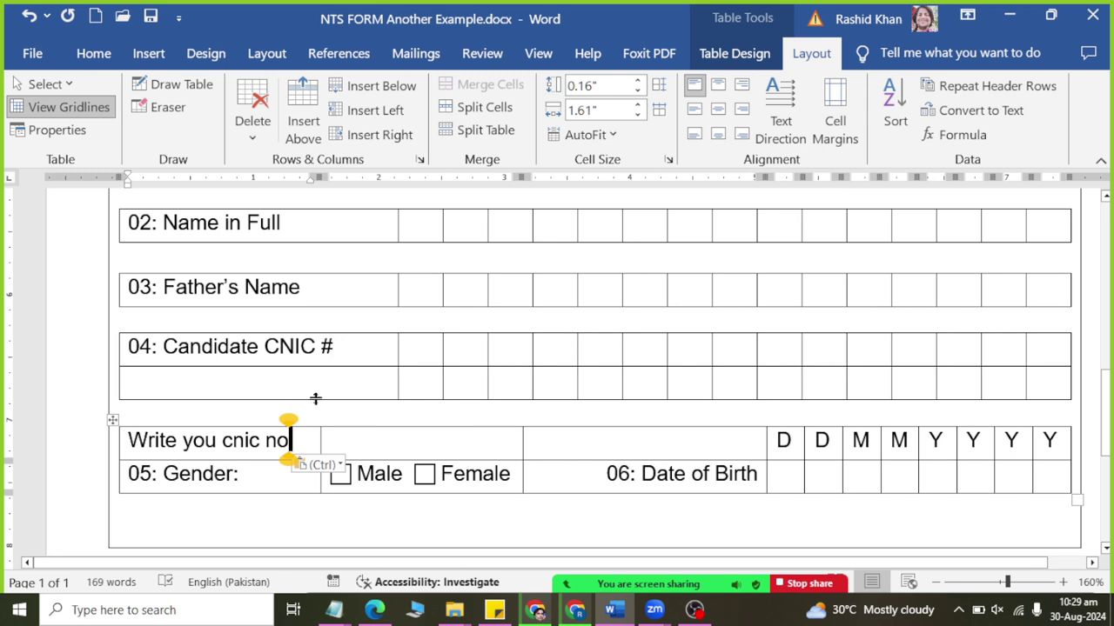
Delete the now-empty row under the CNIC boxes.
left_click(255, 383)
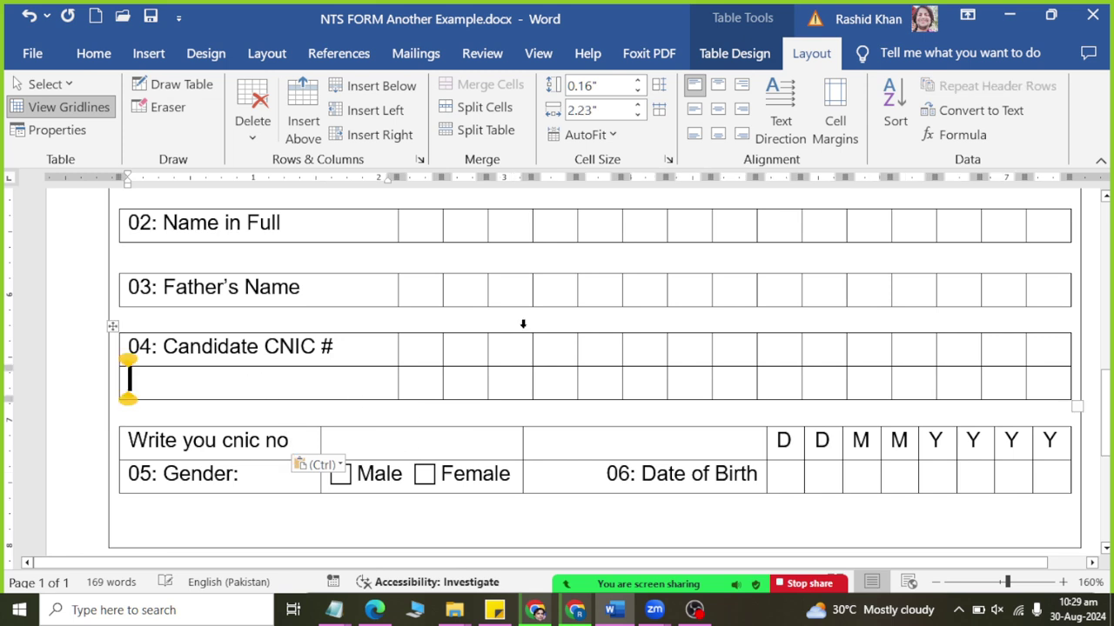
left_click(259, 144)
left_click(268, 216)
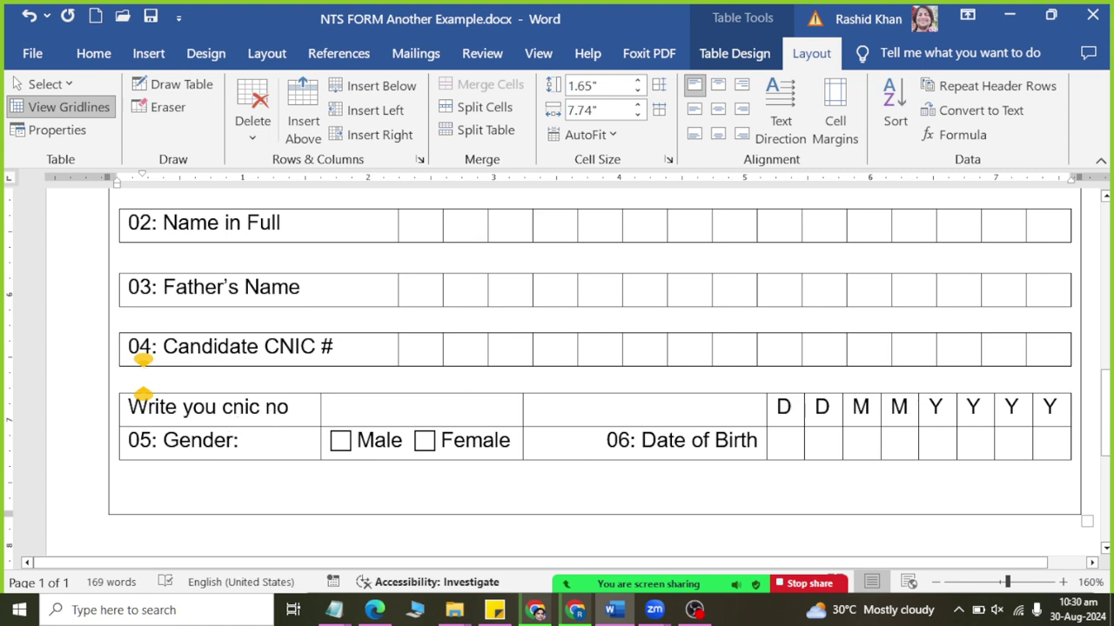
key("alt+Tab")
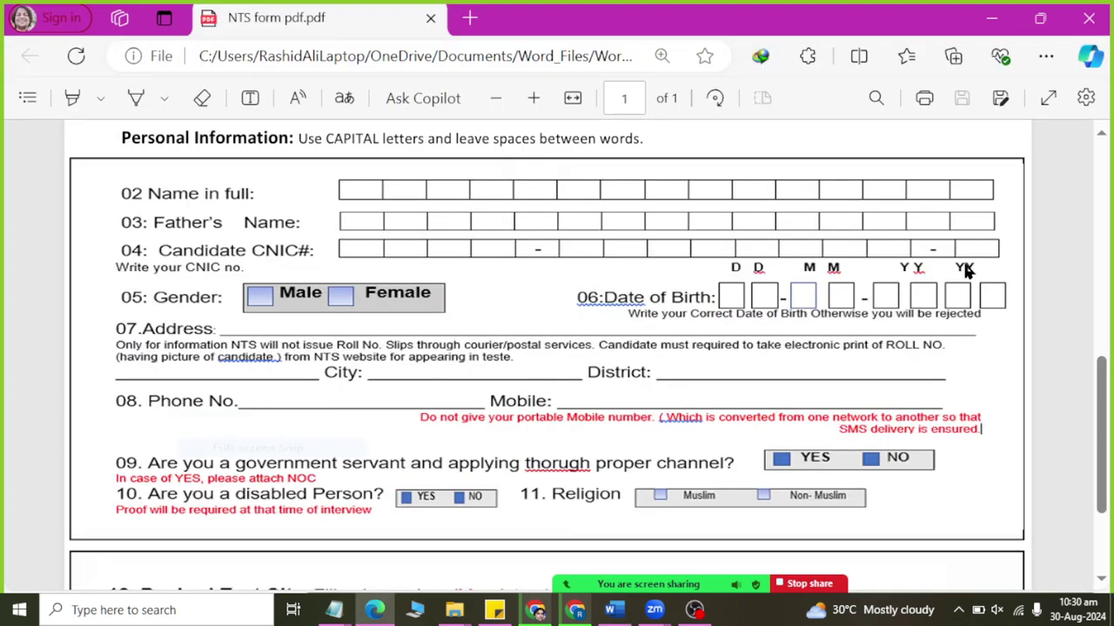
key("alt+Tab")
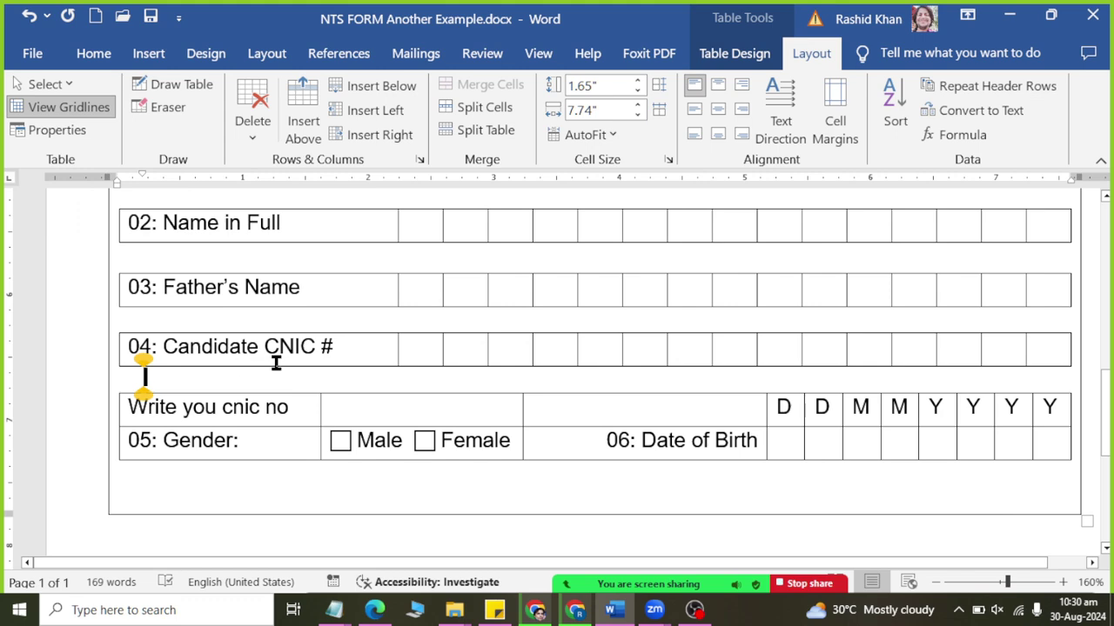
Shrink the spacer paragraph above the Gender table to font size 2.
left_click(102, 55)
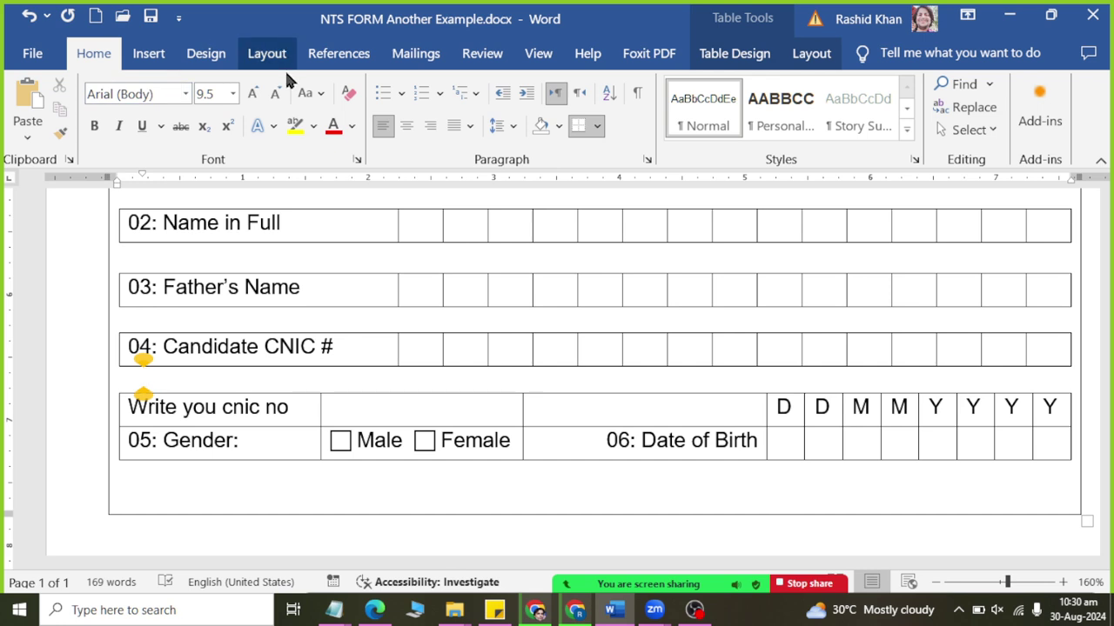
left_click(276, 93)
left_click(277, 93)
left_click(277, 93)
left_click(276, 93)
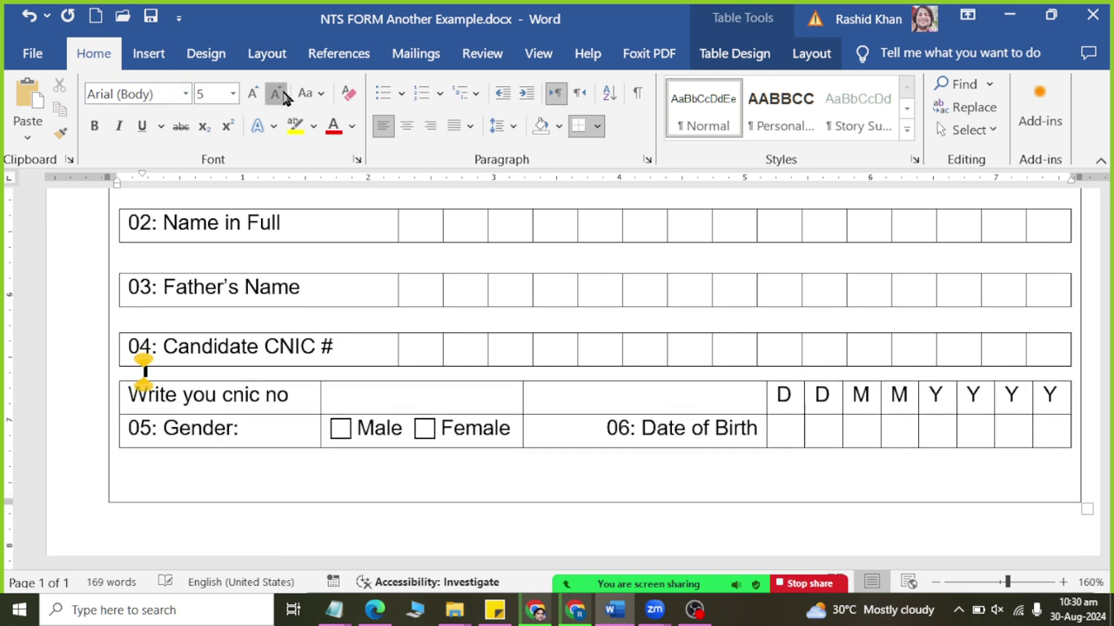
left_click(277, 93)
left_click(277, 93)
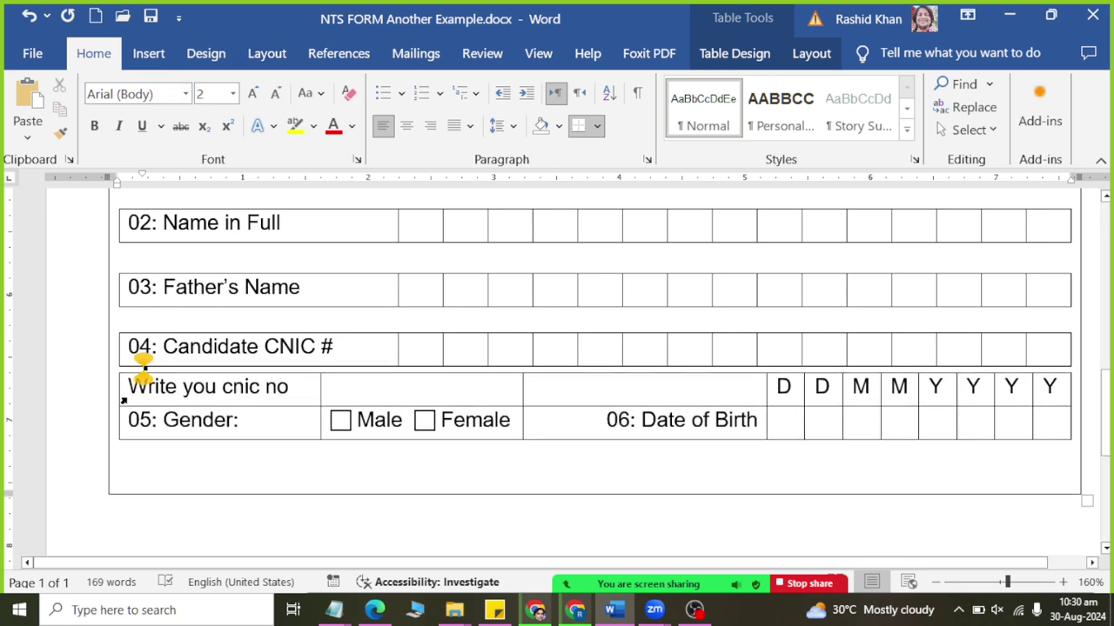
Make the 'Write you cnic no' note small superscript text, then bring up the NTS PDF.
left_click_drag(128, 386, 289, 389)
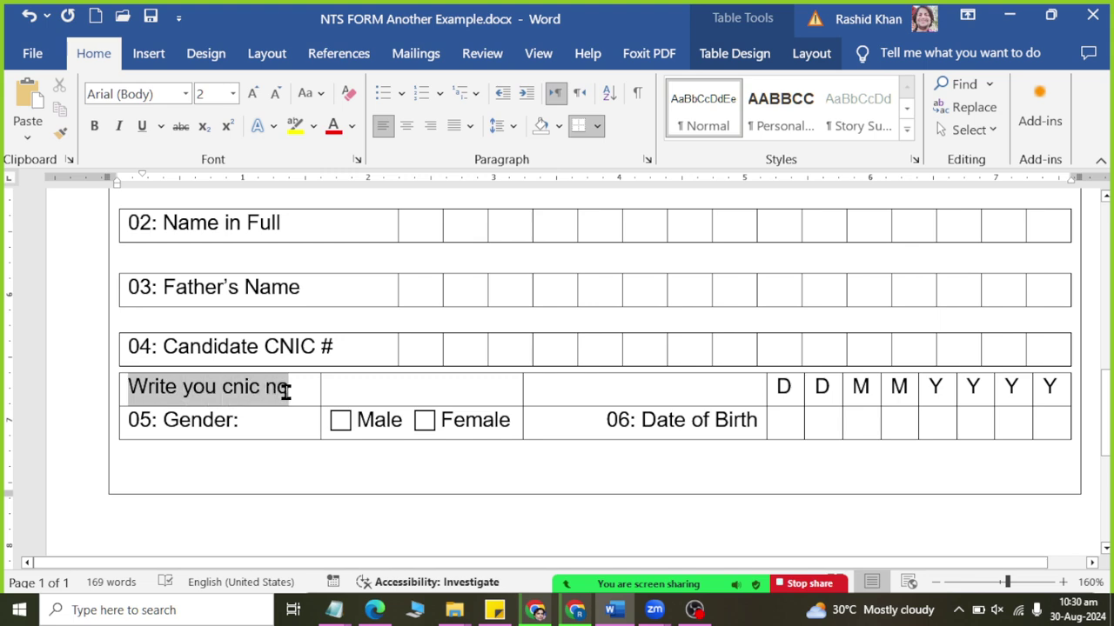
left_click(279, 102)
left_click(279, 102)
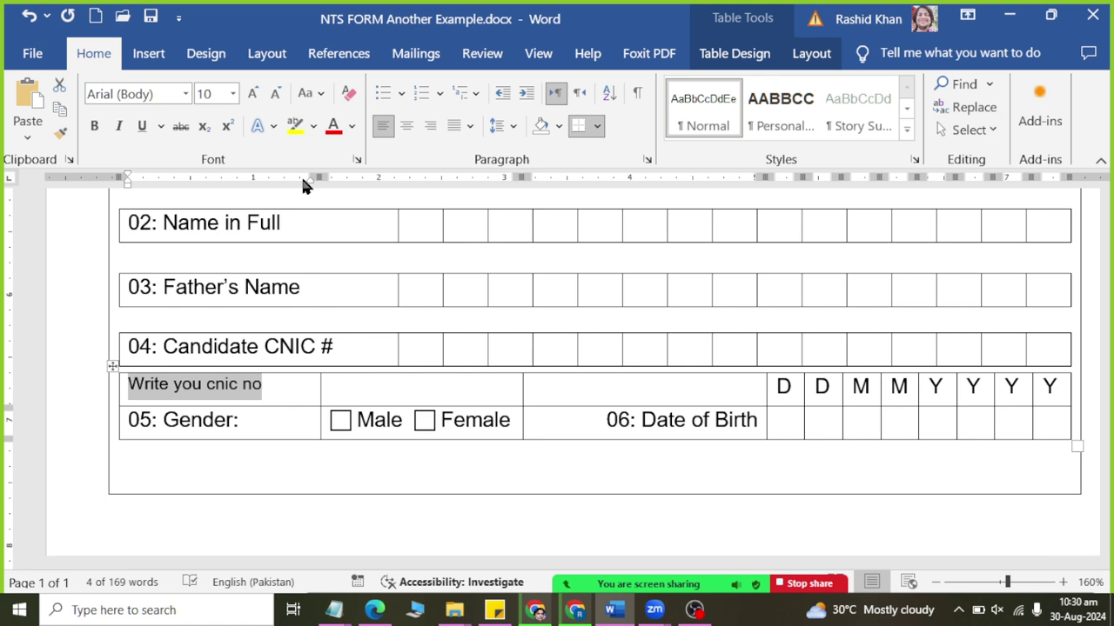
left_click(253, 94)
left_click(254, 94)
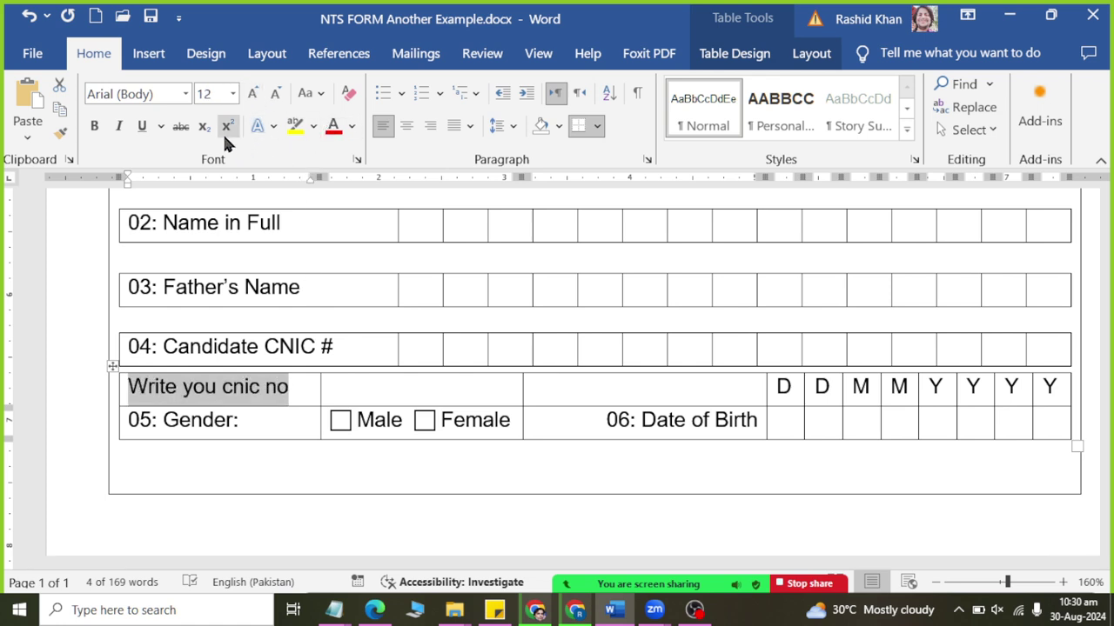
left_click(228, 127)
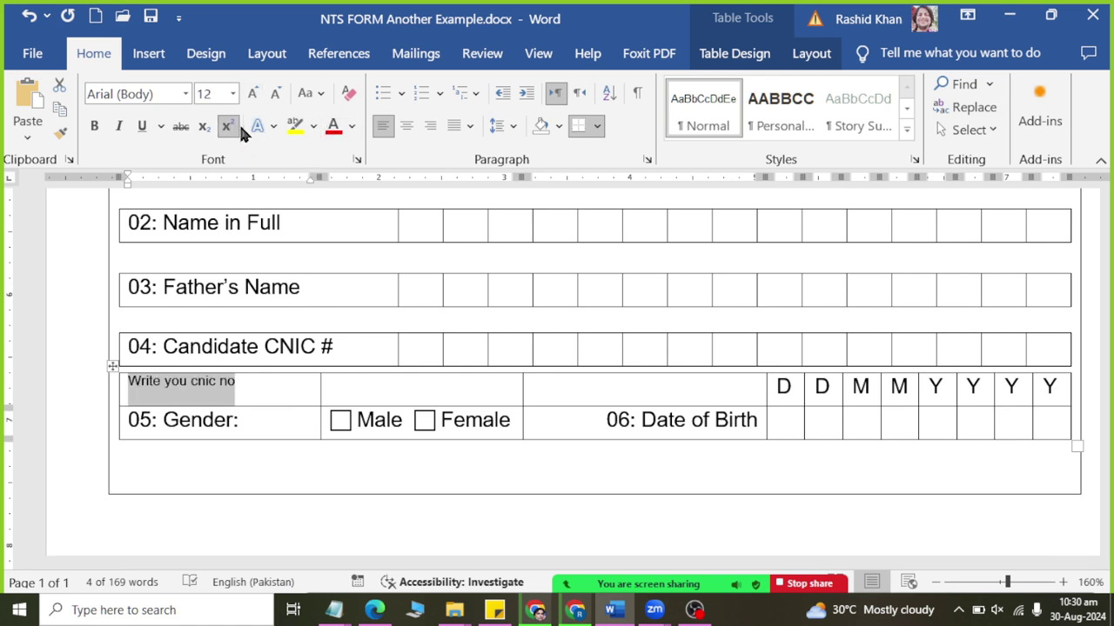
left_click(253, 94)
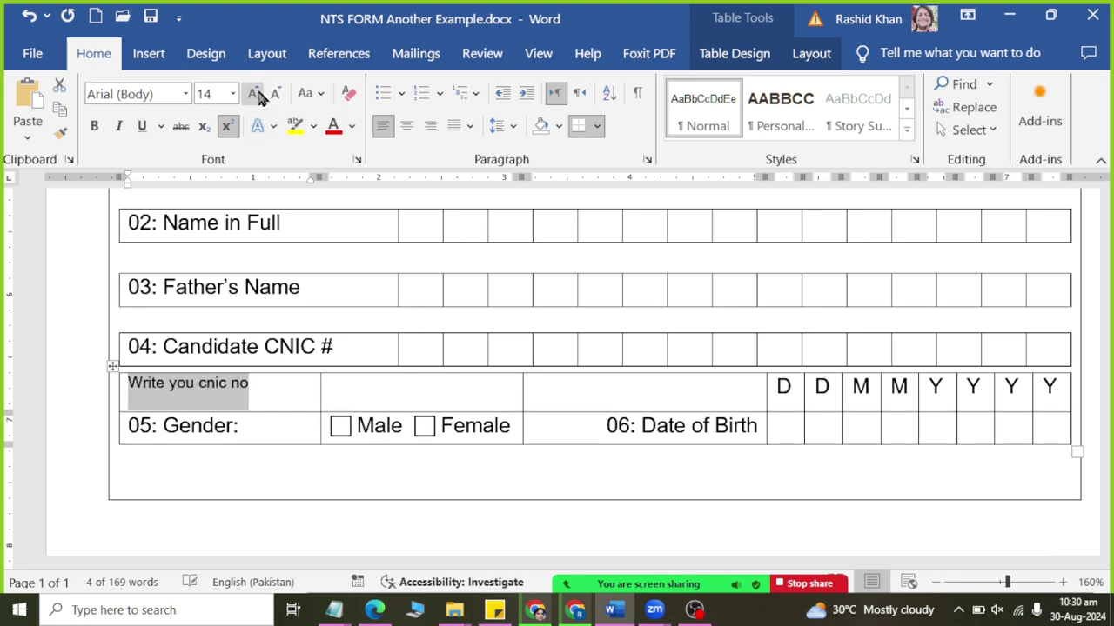
left_click(630, 400)
left_click(761, 386)
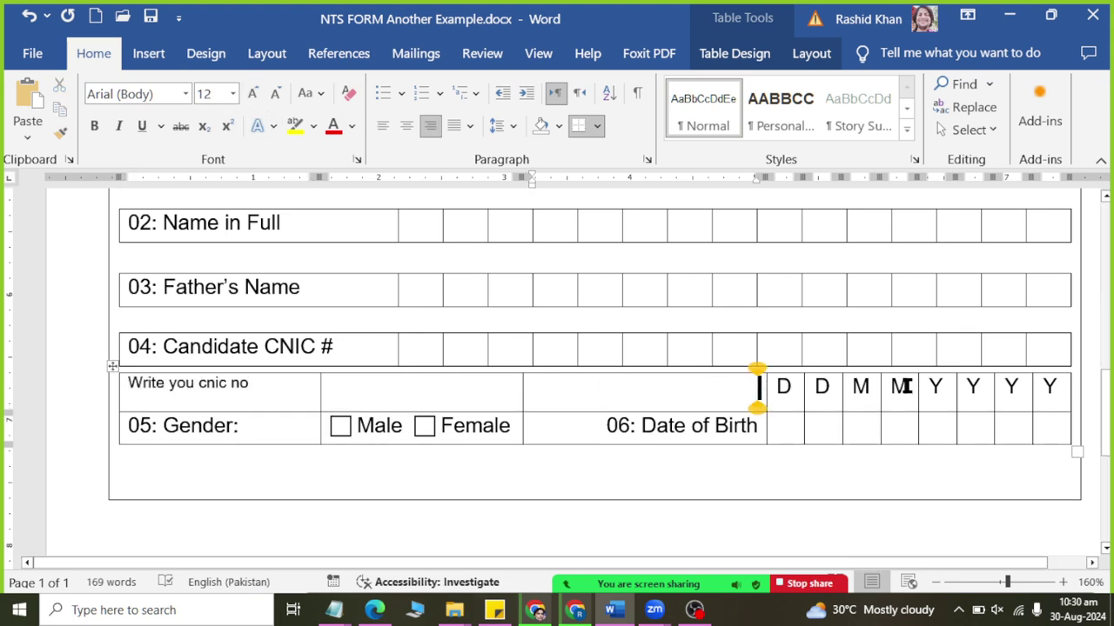
key("alt+Tab")
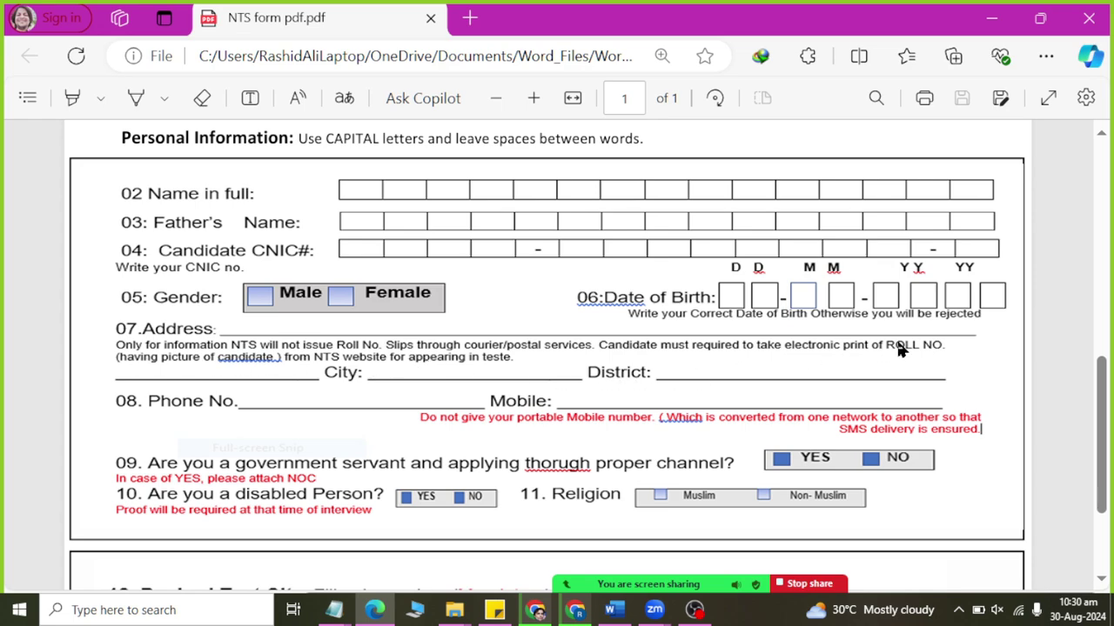
Compare the area below the Word form table with the NTS form PDF.
key("alt+Tab")
scroll(522, 438, "down", 1)
left_click(119, 396)
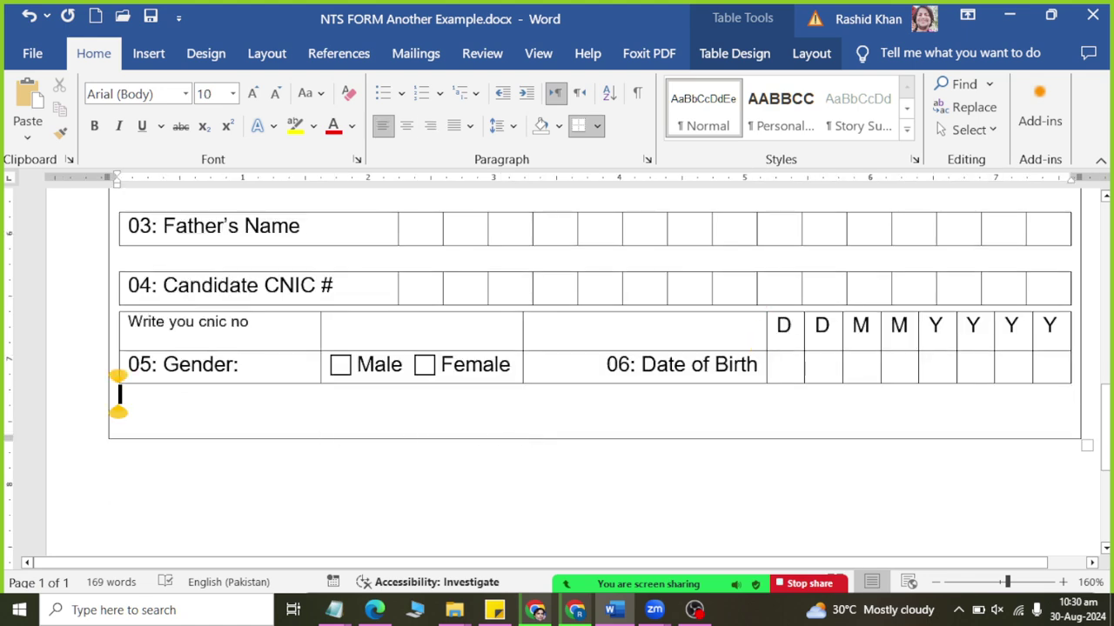
key("alt+Tab")
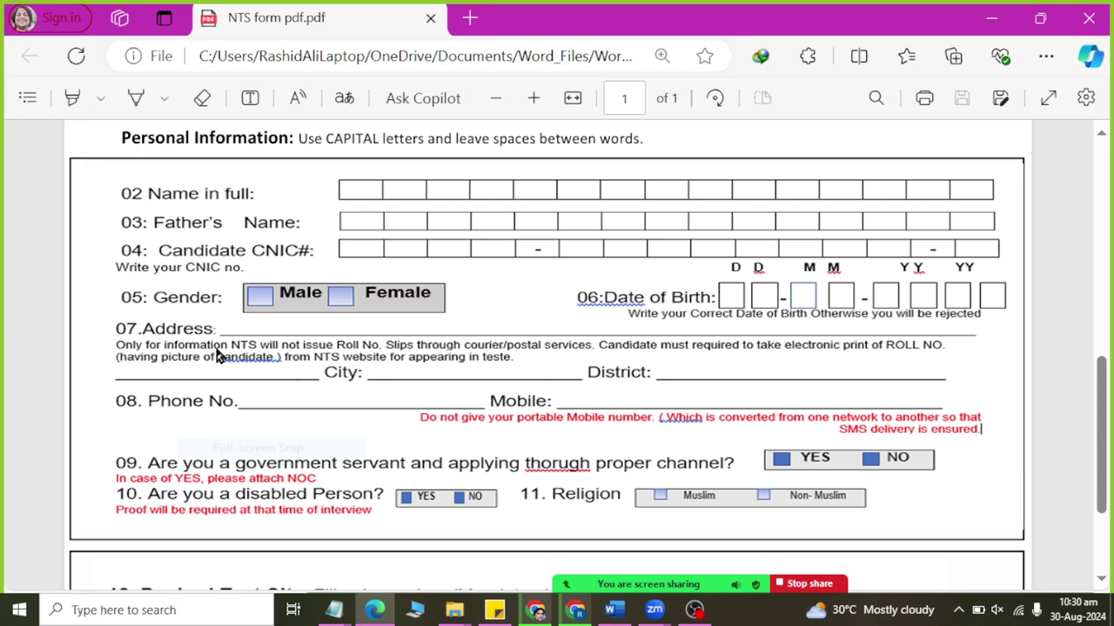
key("alt+Tab")
Insert a row below the Gender and Date of Birth row and split it into its own table.
left_click(242, 365)
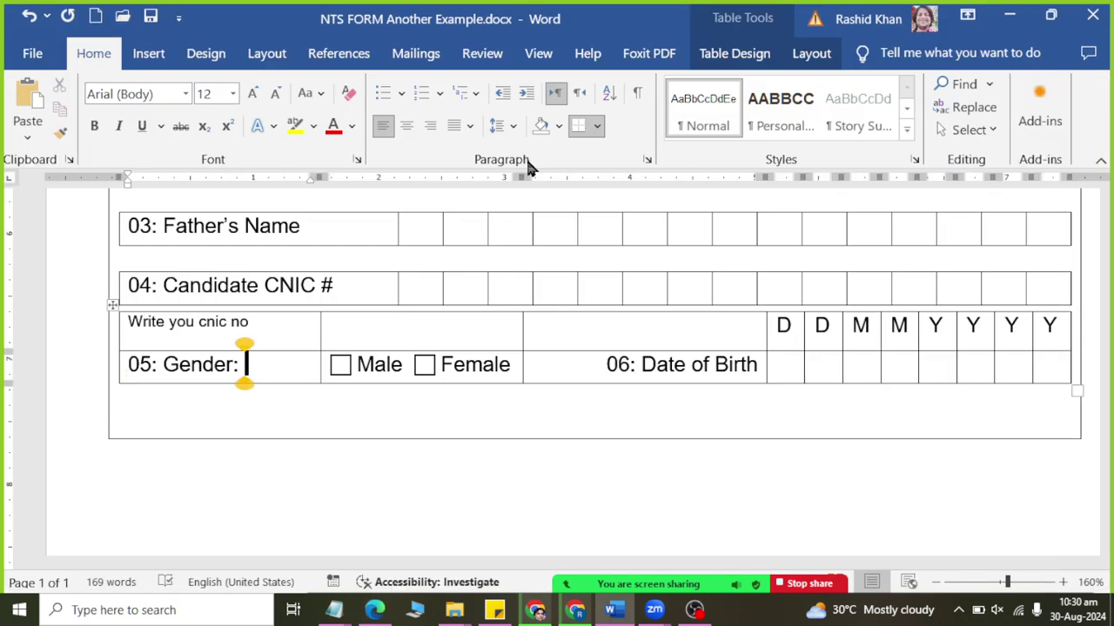
left_click(808, 56)
left_click(375, 85)
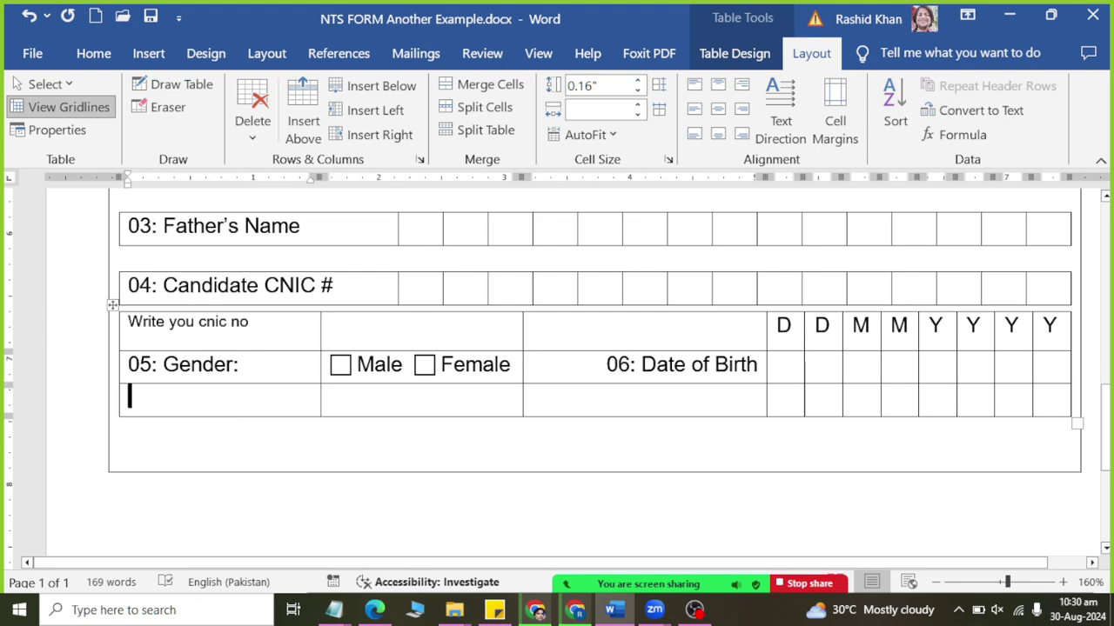
left_click(127, 397)
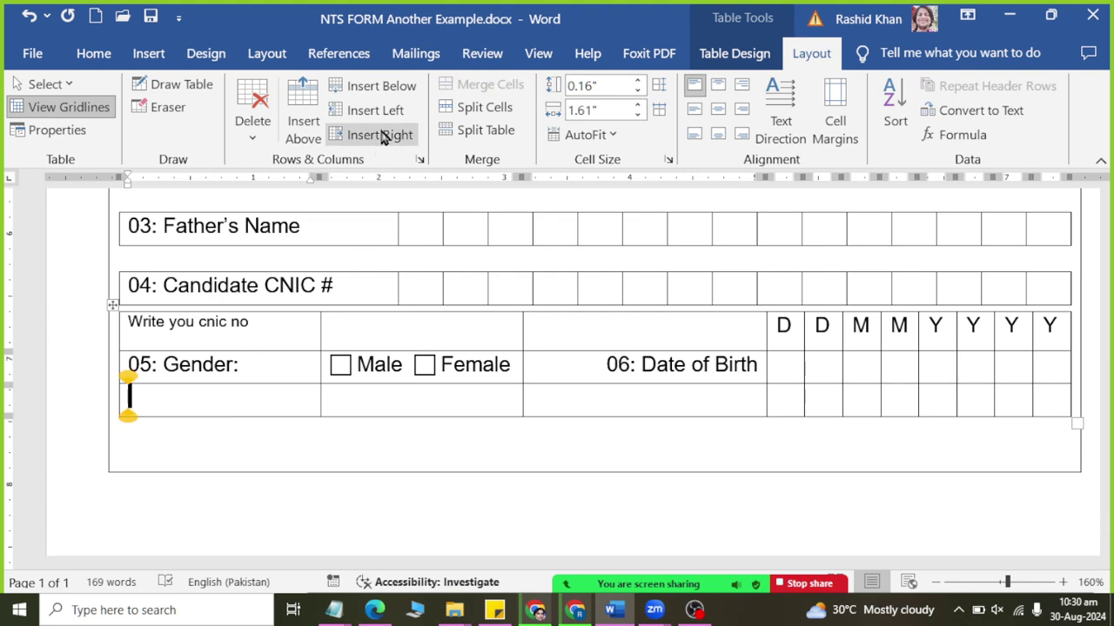
left_click(501, 126)
key("alt+Tab")
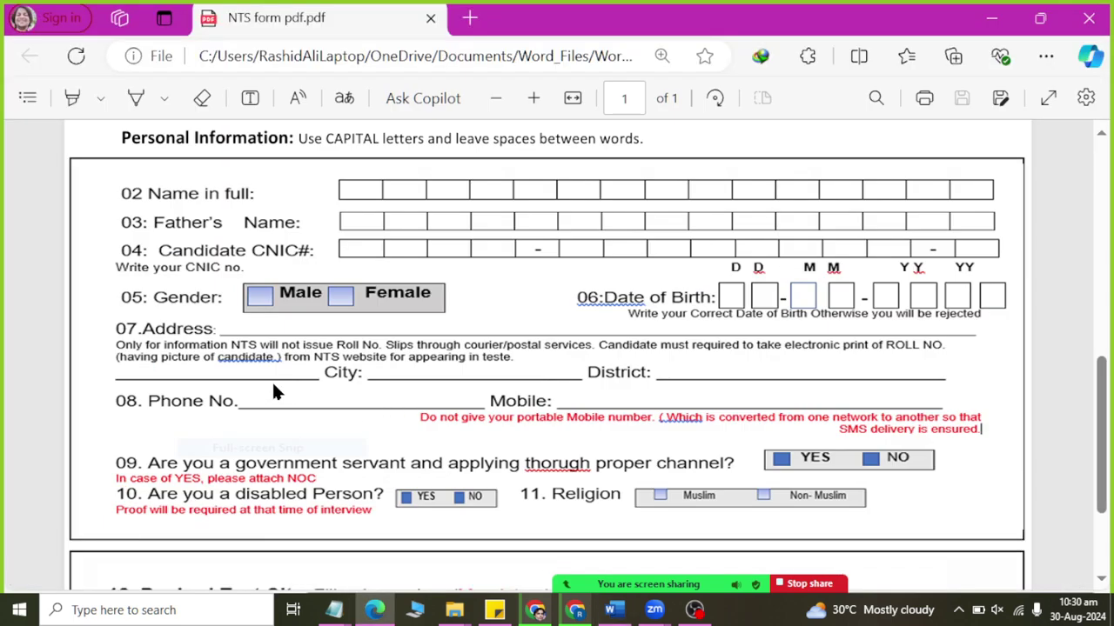
key("alt+Tab")
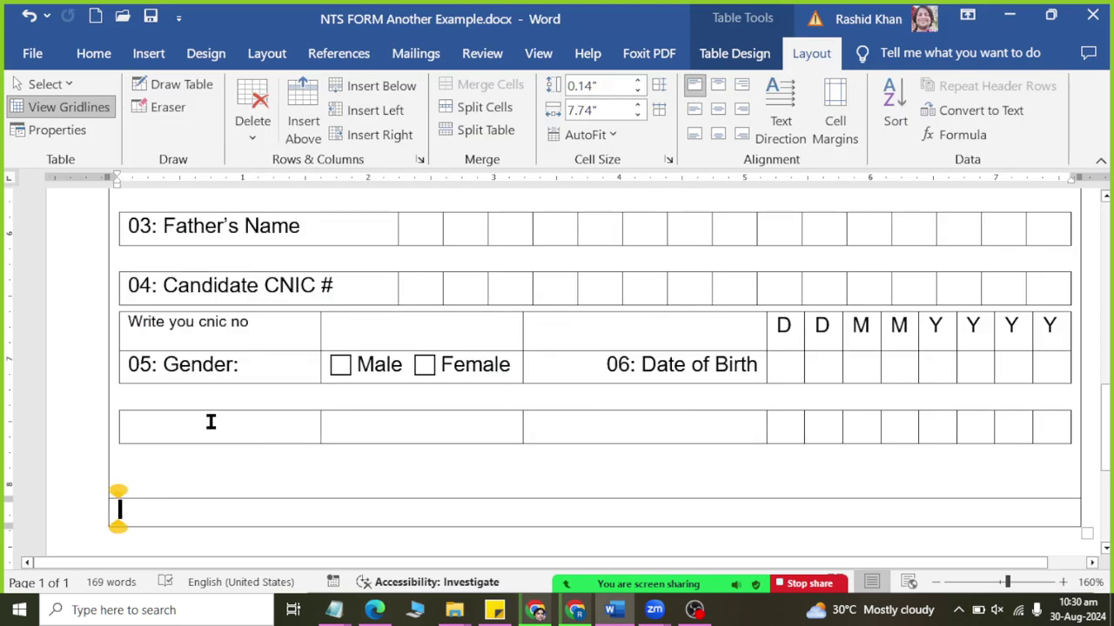
Label the new row's first cell '07. Address', checking the reference PDF.
left_click(213, 422)
type("07.")
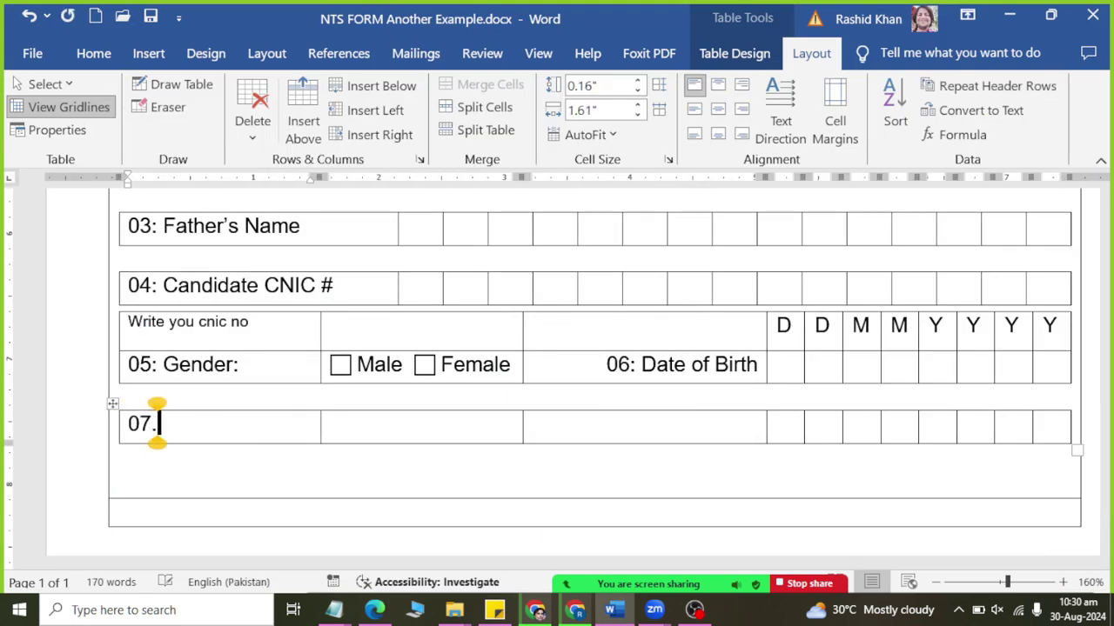
key("alt+Tab")
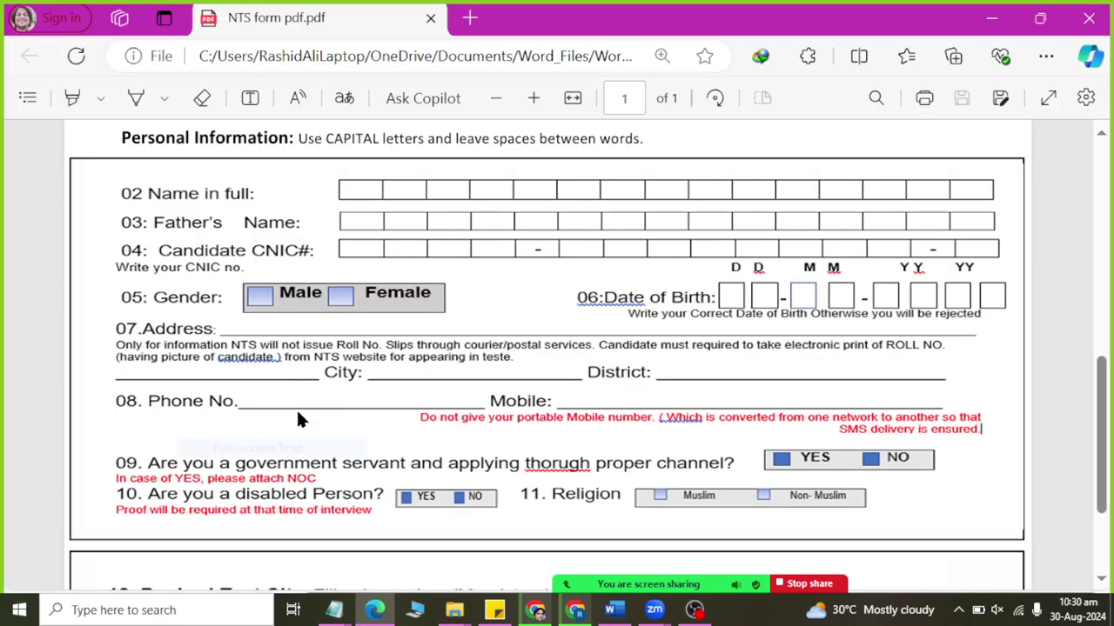
key("alt+Tab")
type("Addre")
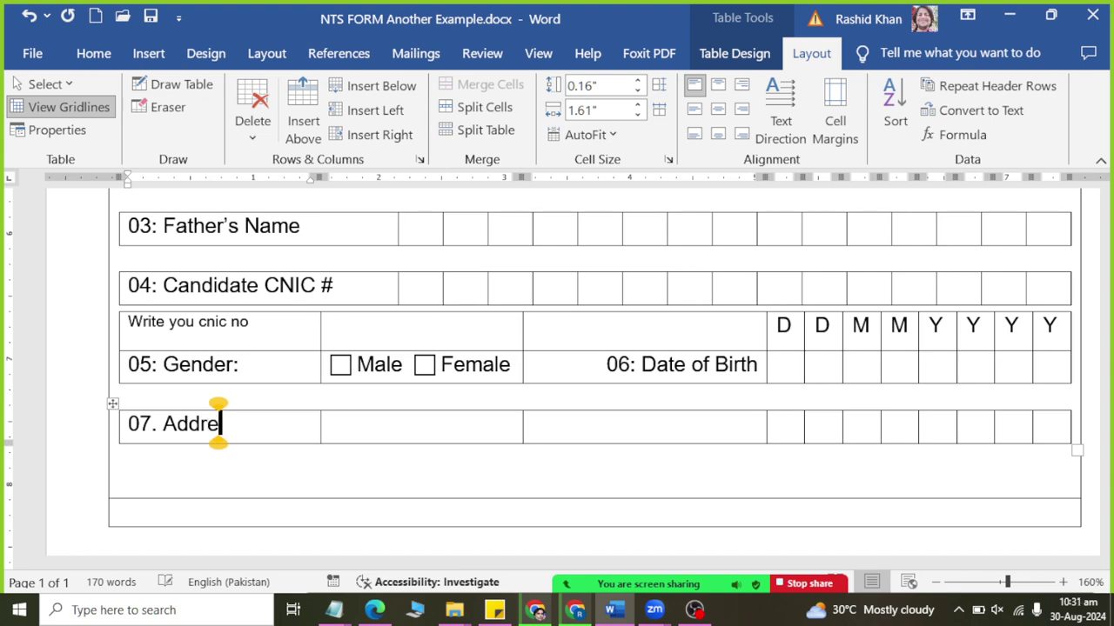
type("ss")
key("alt+Tab")
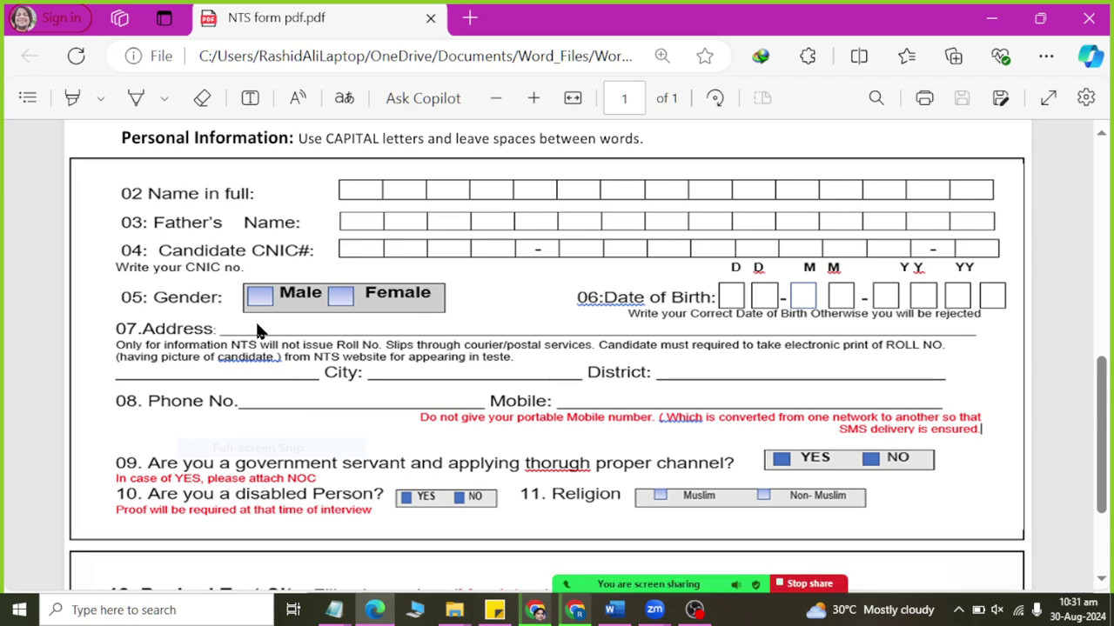
key("alt+Tab")
Select the Address row's empty cells and set the ribbon back to Show Tabs and Commands.
left_click_drag(365, 421, 1048, 425)
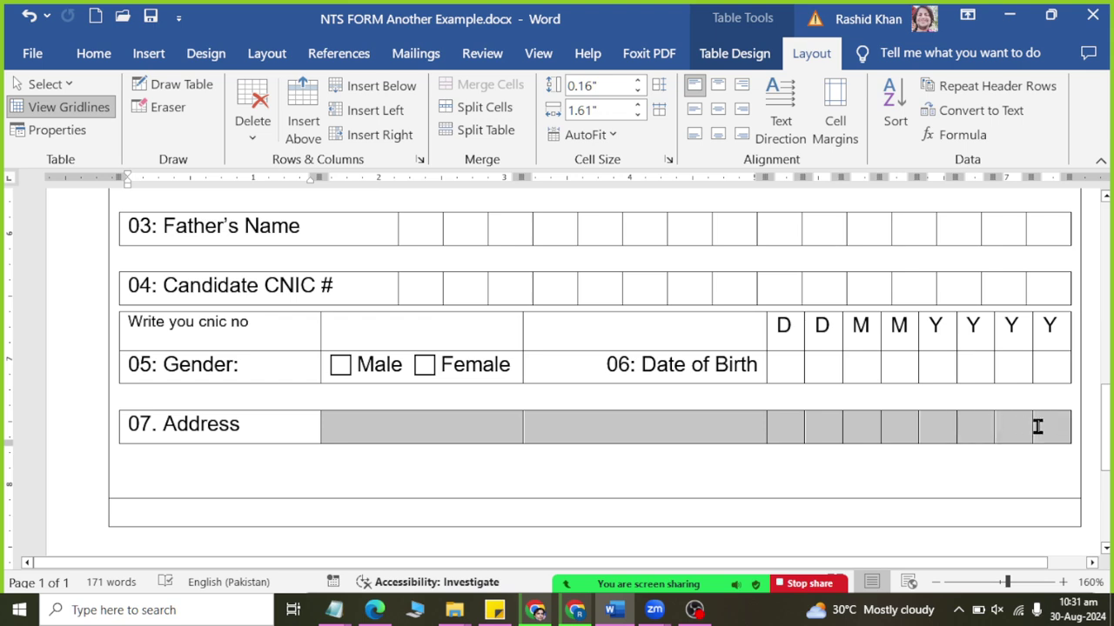
double_click(792, 54)
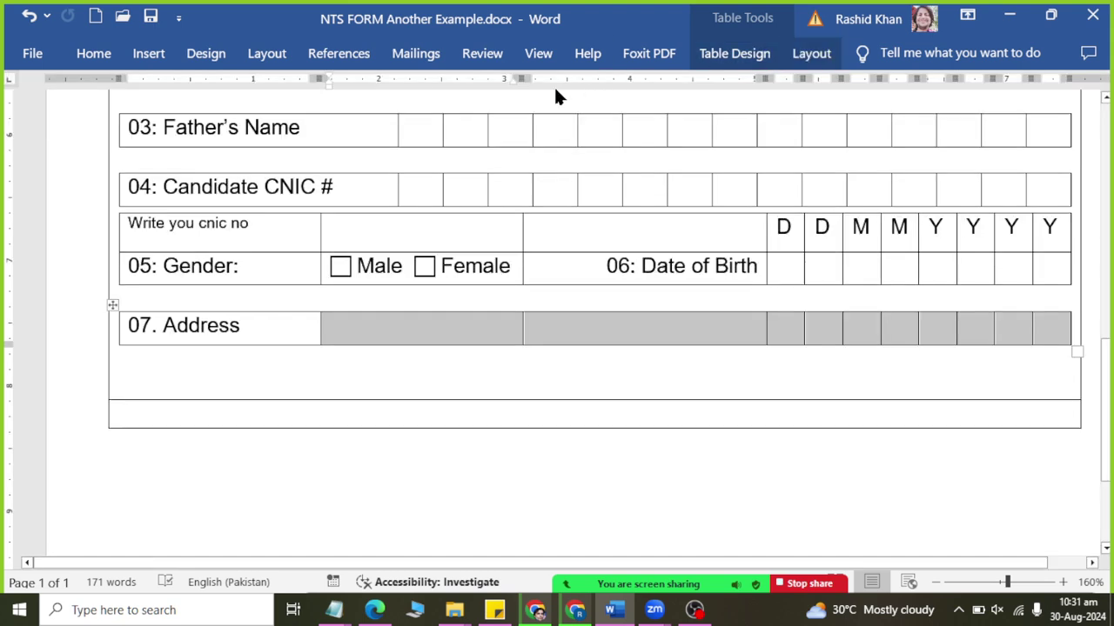
double_click(640, 29)
double_click(661, 52)
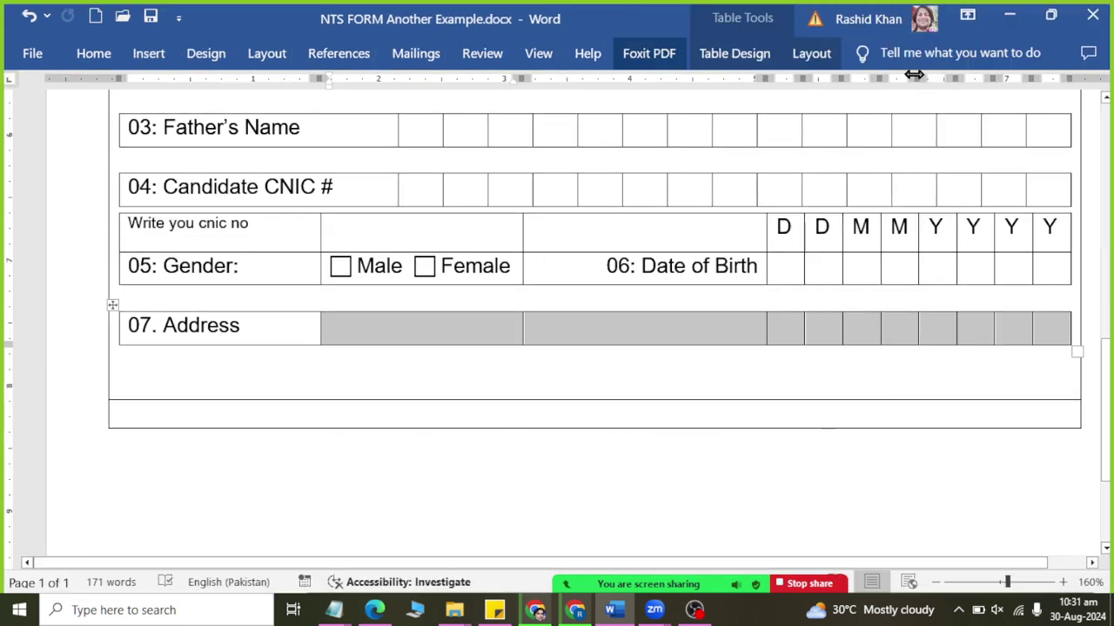
left_click(968, 16)
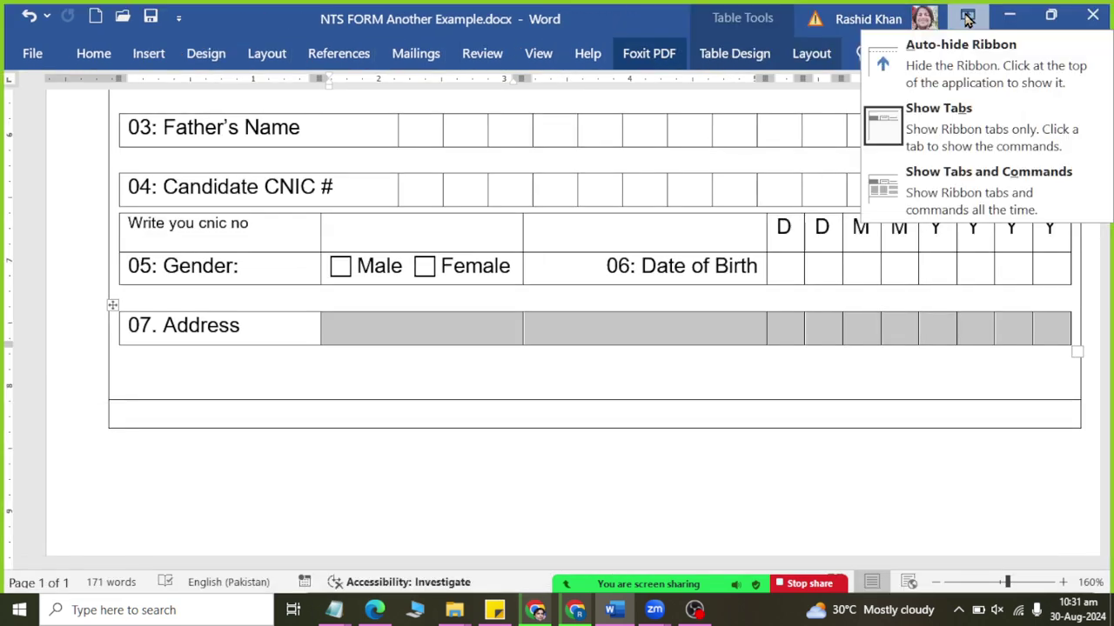
left_click(964, 45)
left_click(1071, 10)
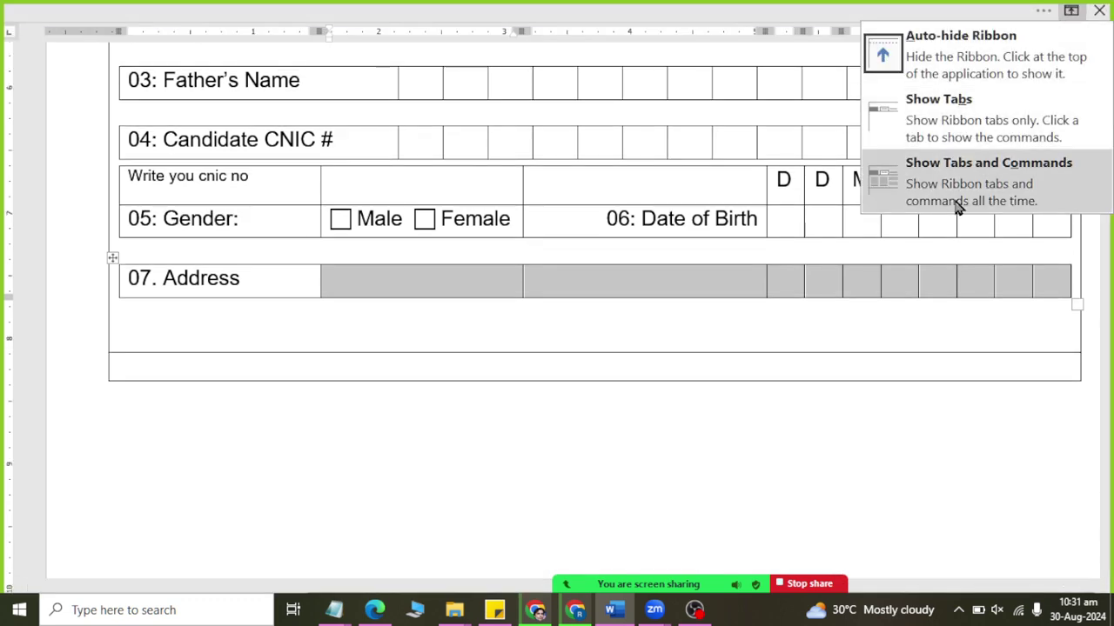
left_click(957, 207)
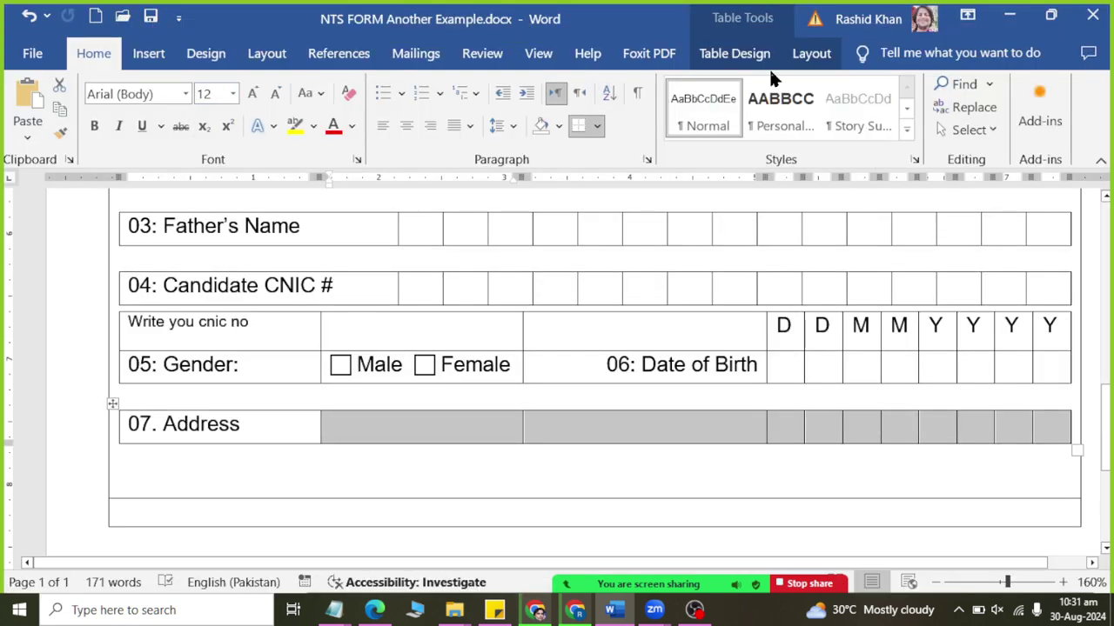
Merge the selected Address cells into one wide blank cell.
left_click(811, 53)
left_click(483, 84)
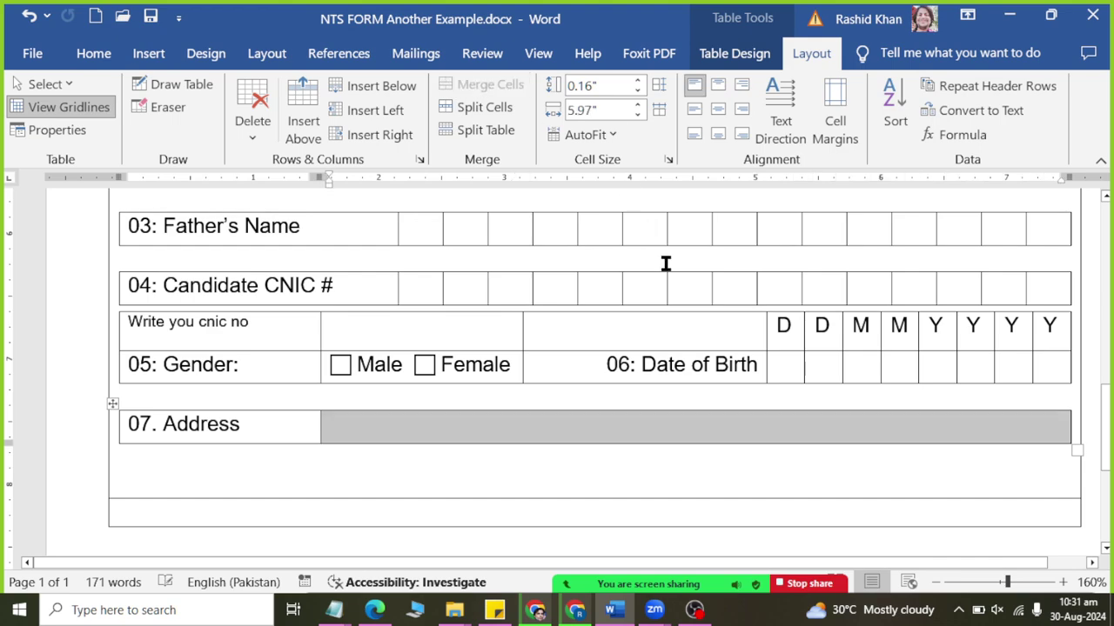
key("alt+Tab")
key("alt+Tab")
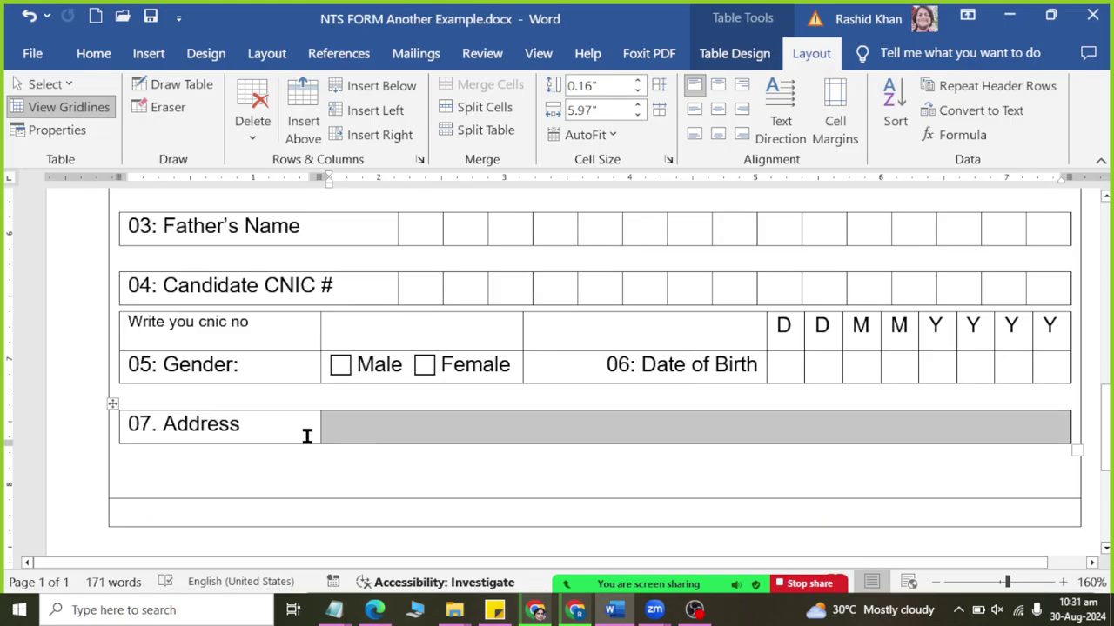
Narrow the '07. Address' label cell to fit its text.
left_click(307, 436)
left_click_drag(321, 427, 259, 424)
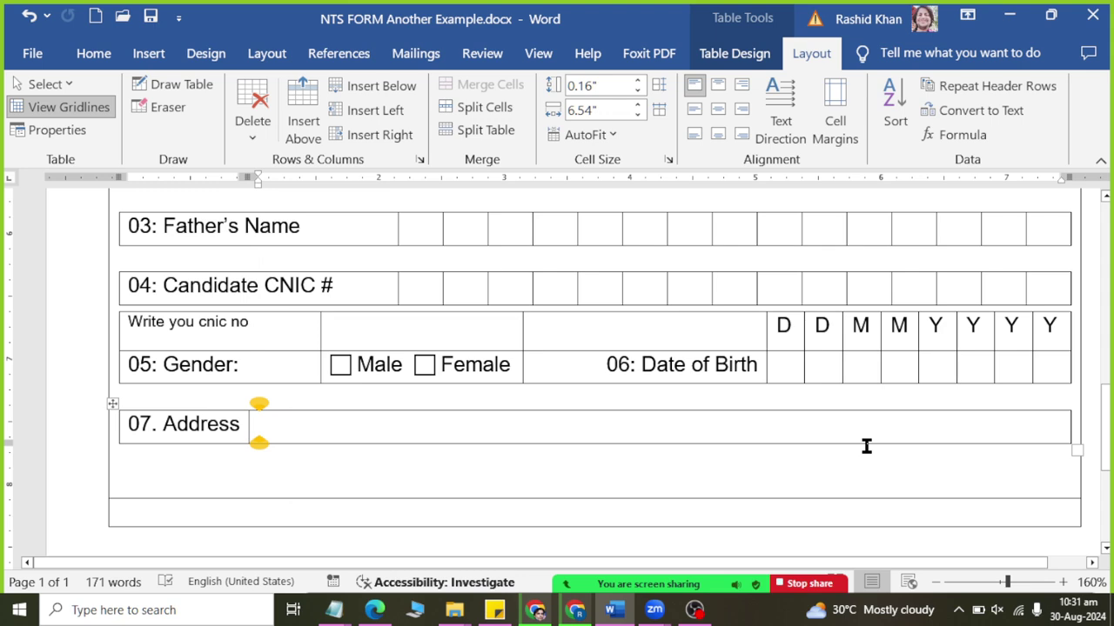
key("alt+Tab")
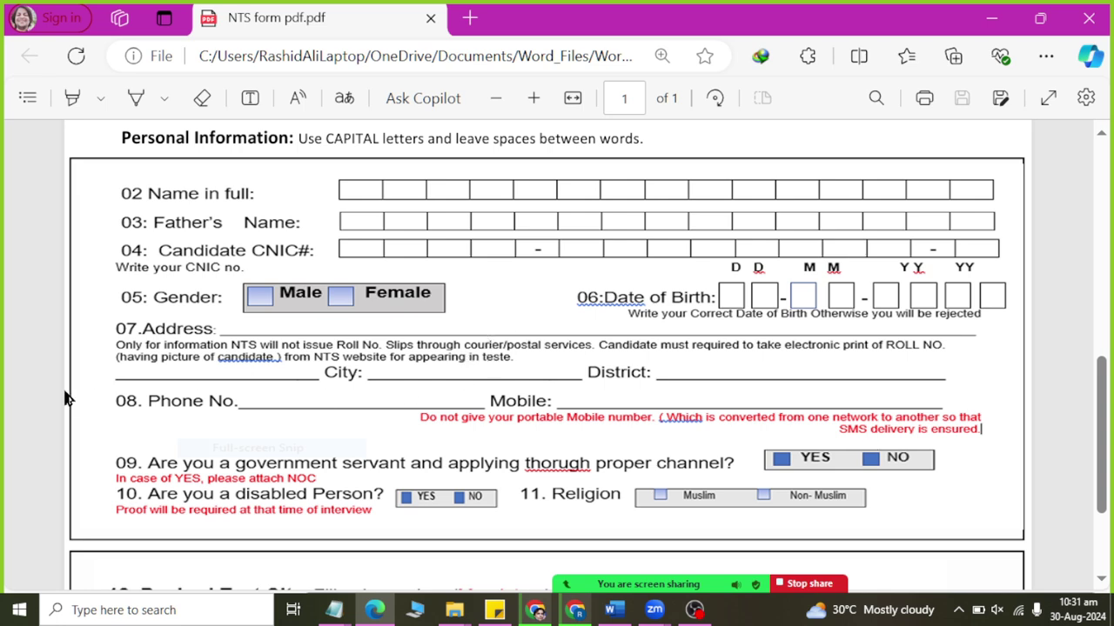
key("alt+Tab")
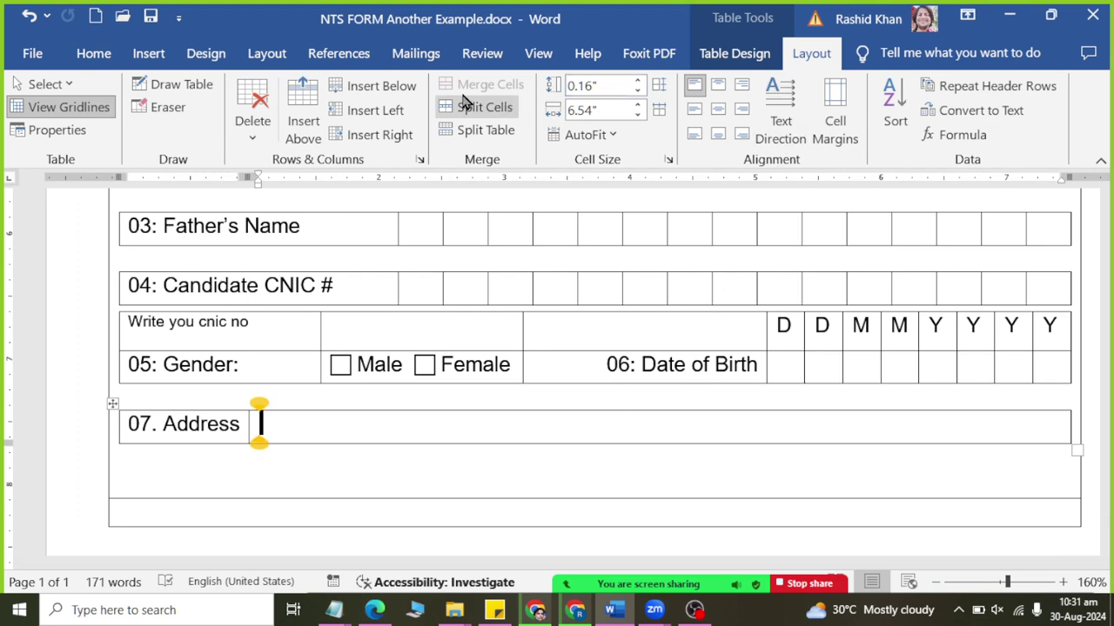
Add a row below Address and merge it into one full-width blank cell.
left_click(393, 87)
left_click(231, 465)
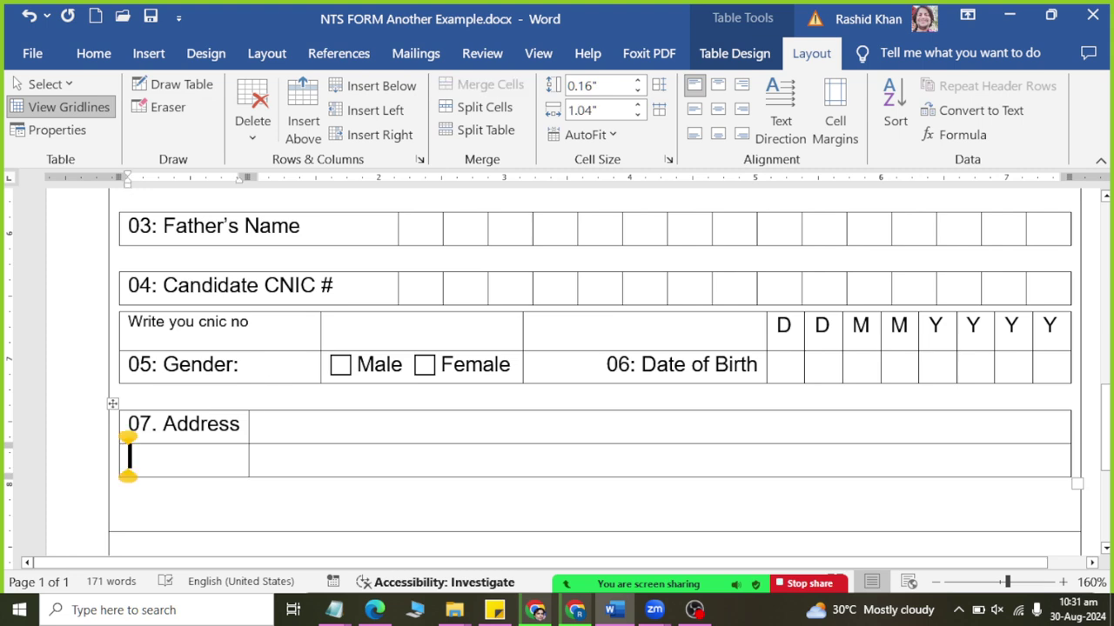
left_click_drag(232, 465, 870, 461)
left_click(479, 84)
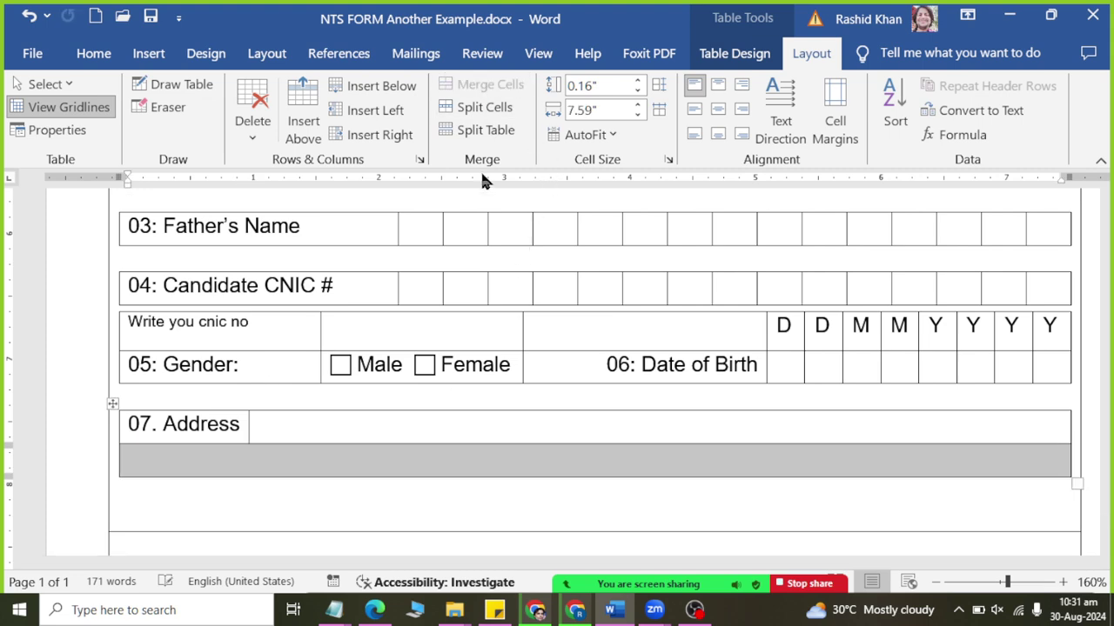
left_click(311, 476)
key("alt+Tab")
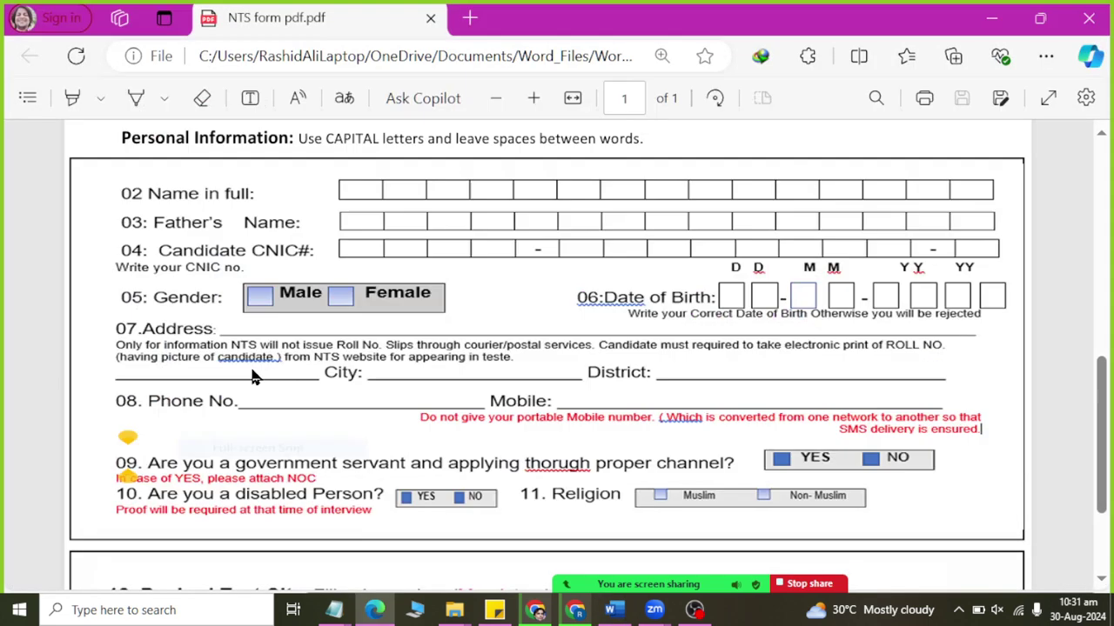
key("alt+Tab")
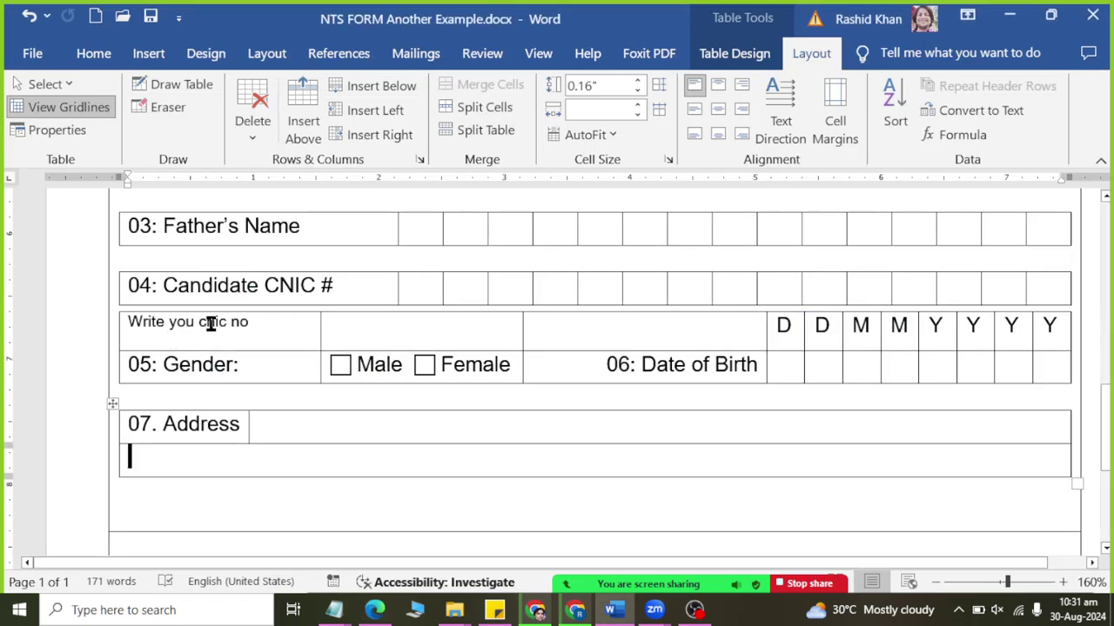
key("alt+Tab")
key("alt+Tab")
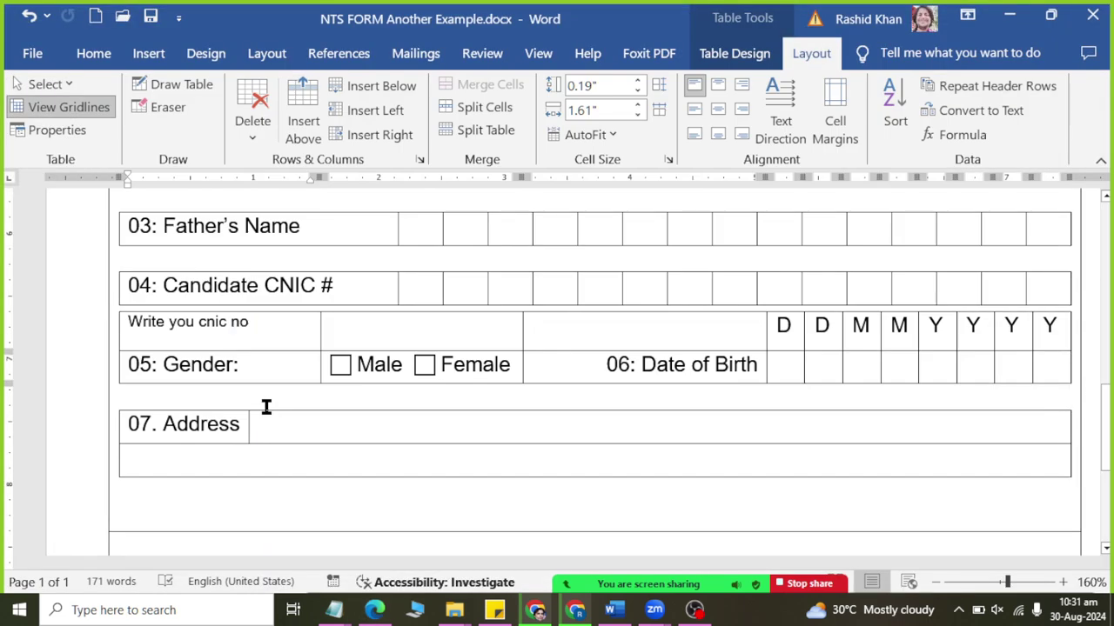
key("alt+Tab")
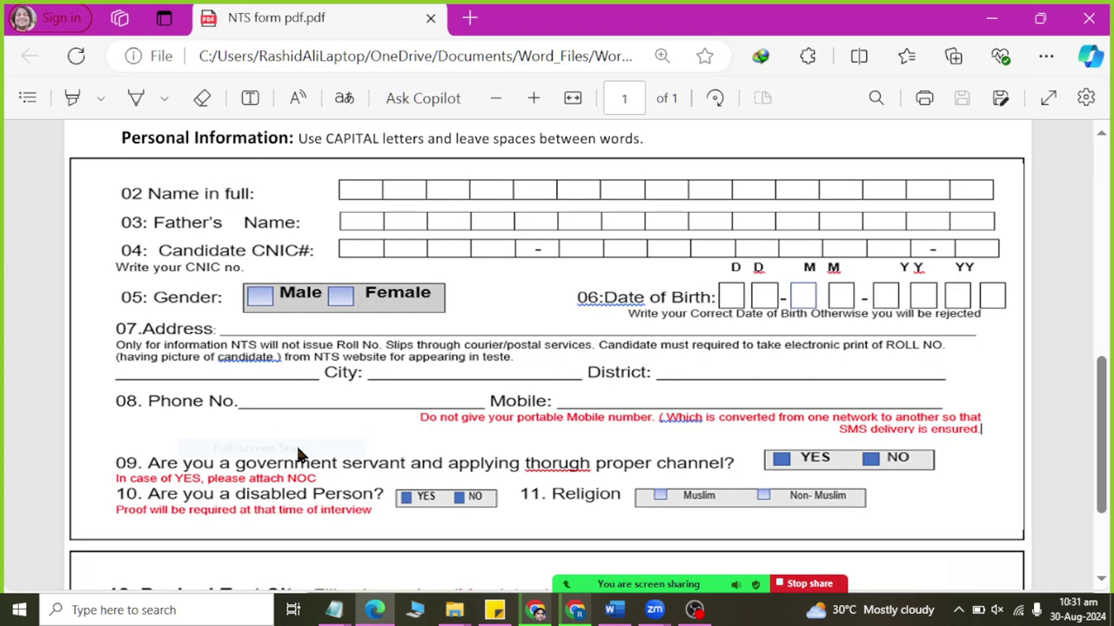
key("alt+Tab")
Type 'Only for Information' in the second row and make it superscript.
type("Only")
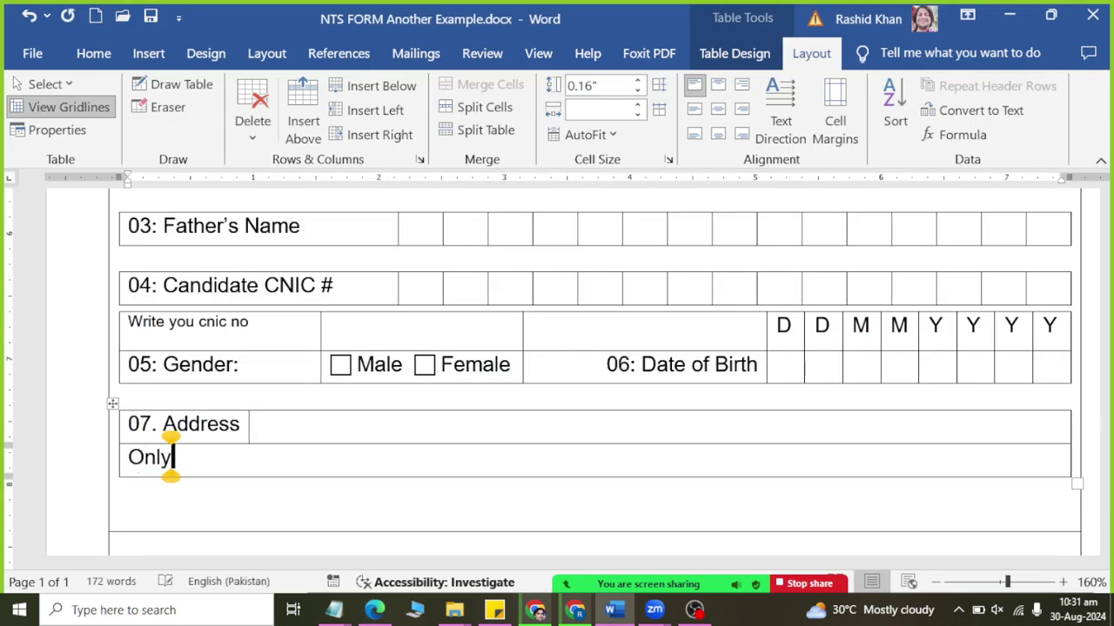
type(" for Information")
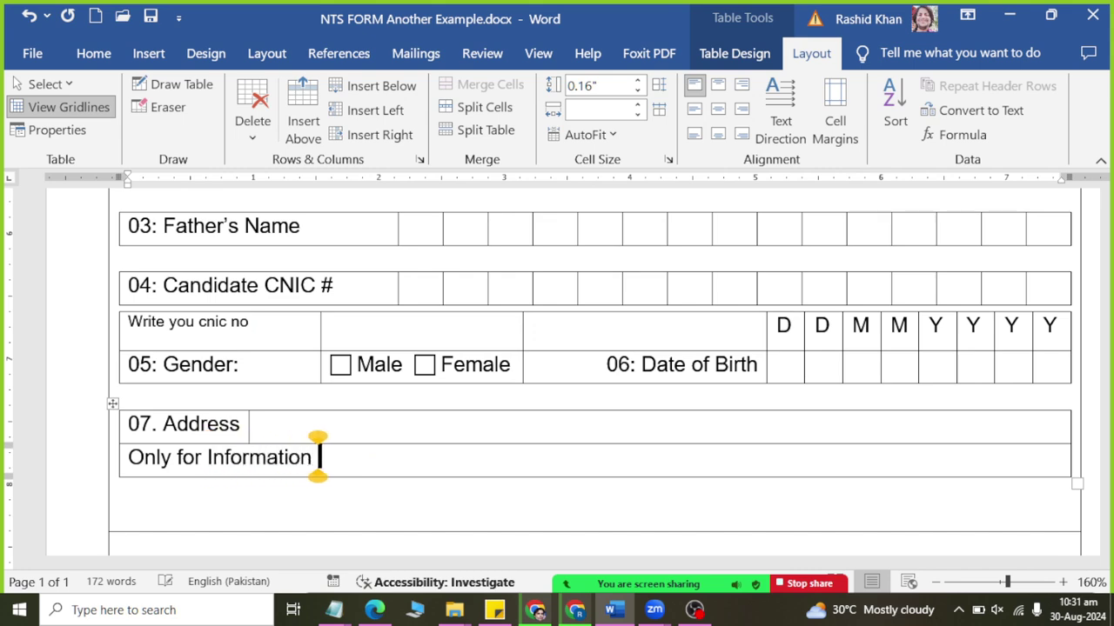
left_click_drag(269, 458, 136, 458)
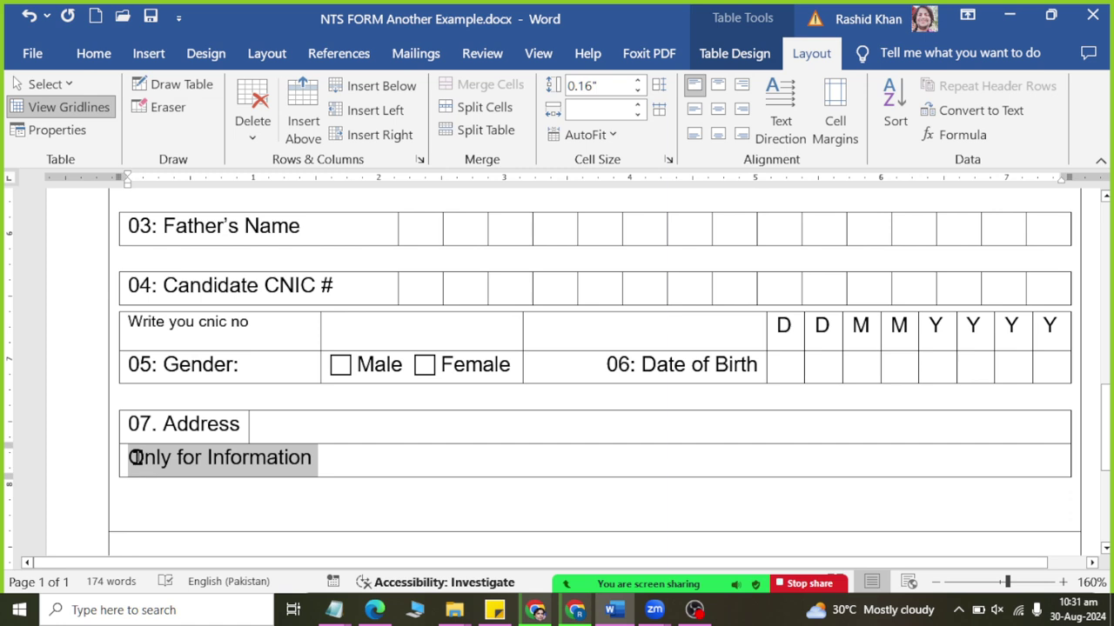
left_click(102, 57)
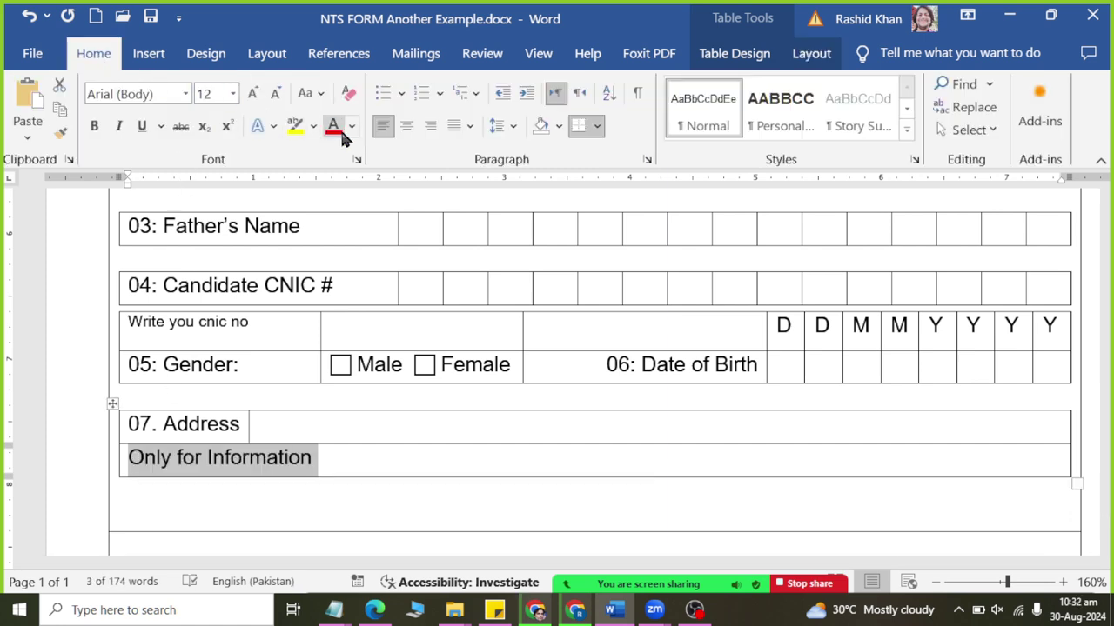
left_click(225, 127)
left_click(254, 430)
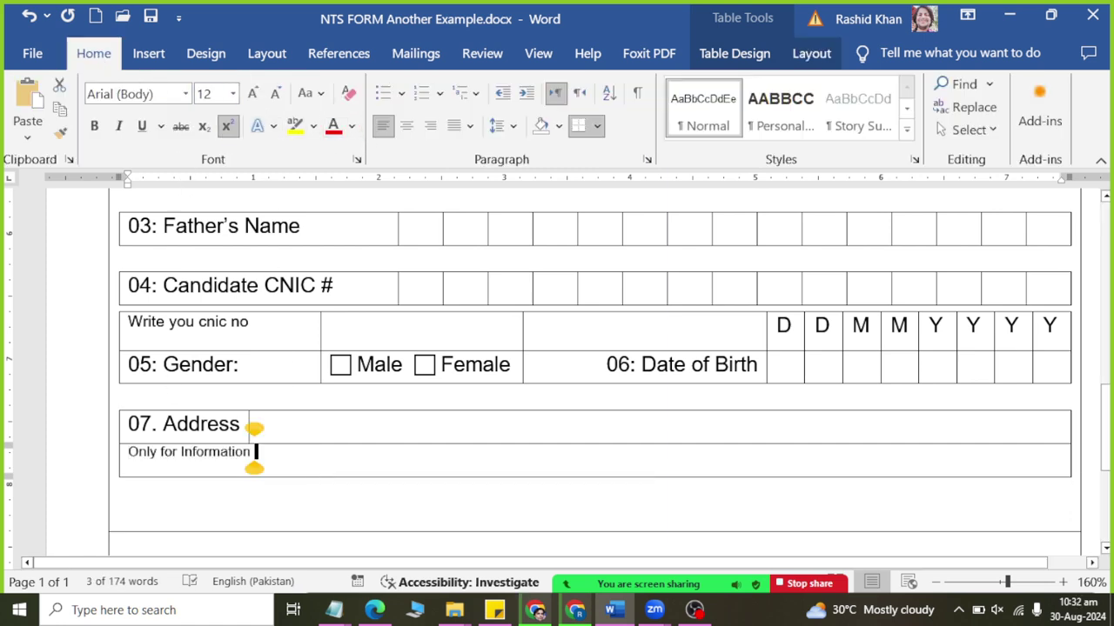
key("alt+Tab")
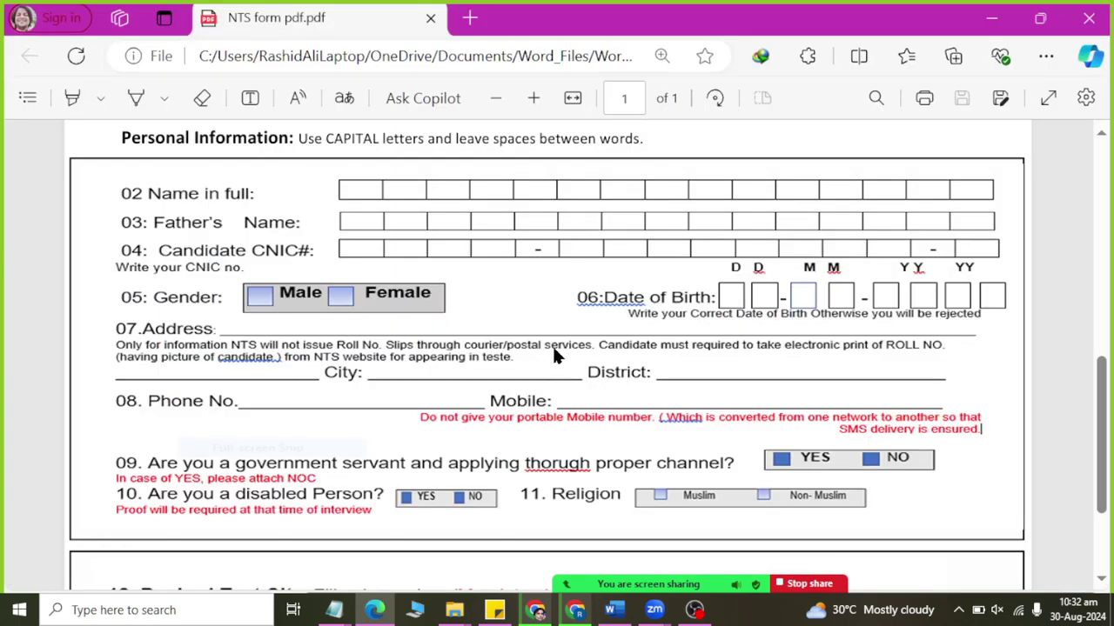
key("alt+Tab")
Insert a new blank row below the Address rows.
left_click(796, 54)
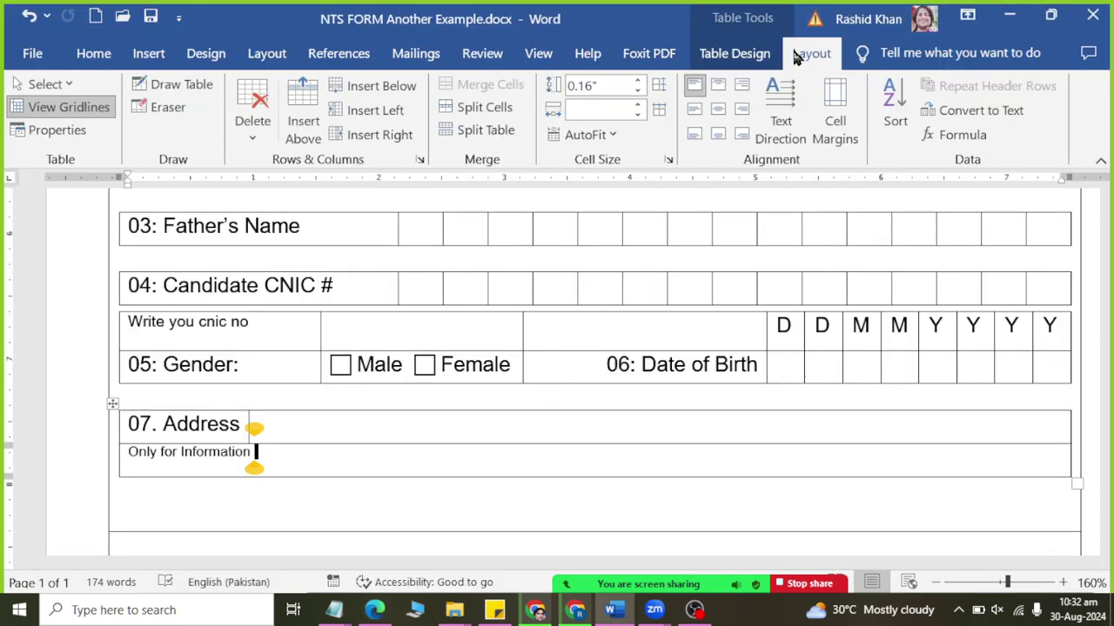
left_click(361, 86)
key("alt+Tab")
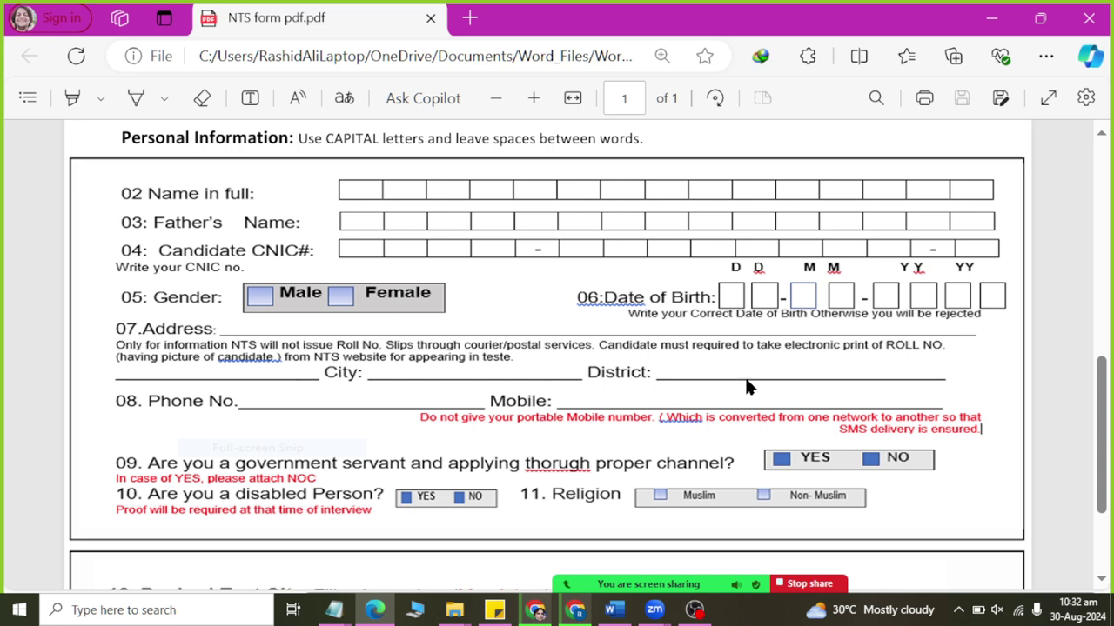
key("alt+Tab")
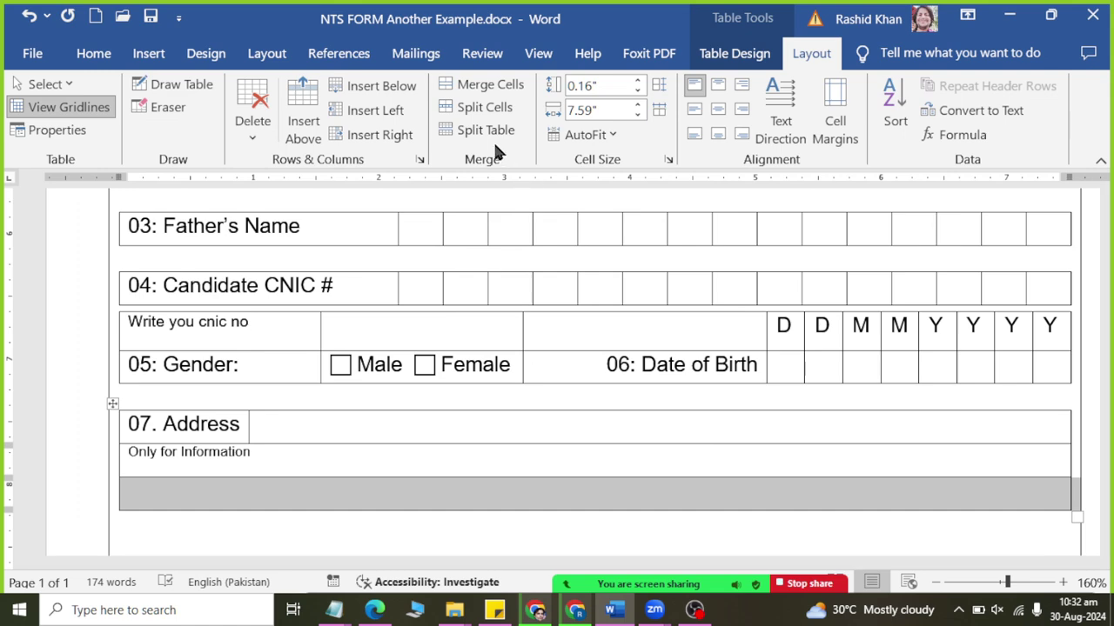
Split the new row into its own table and divide it into 5 cells.
left_click(485, 130)
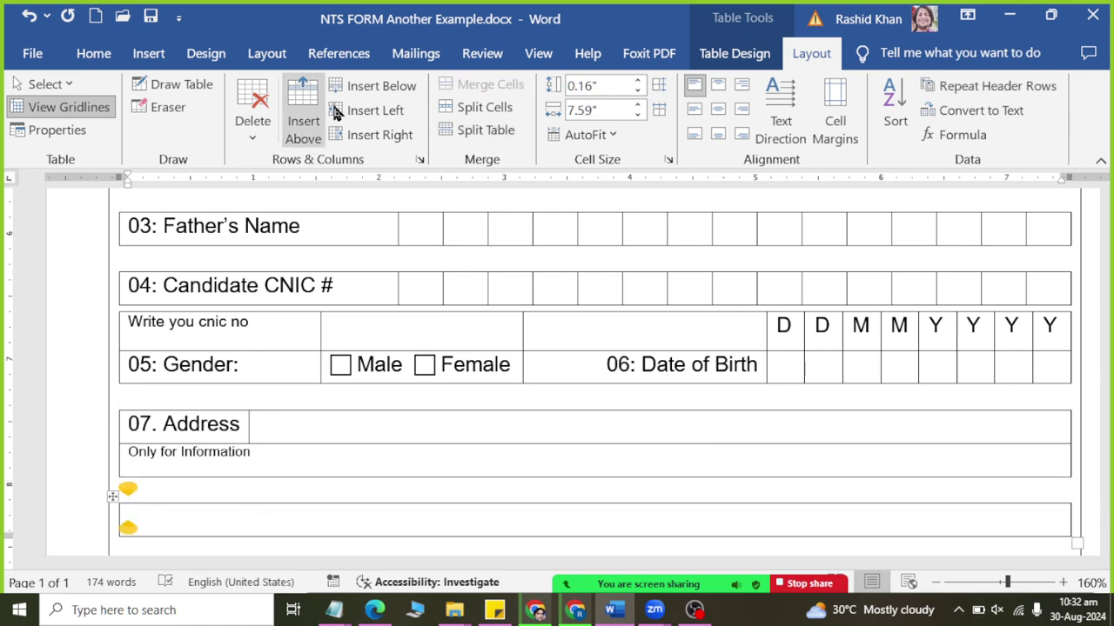
left_click(460, 109)
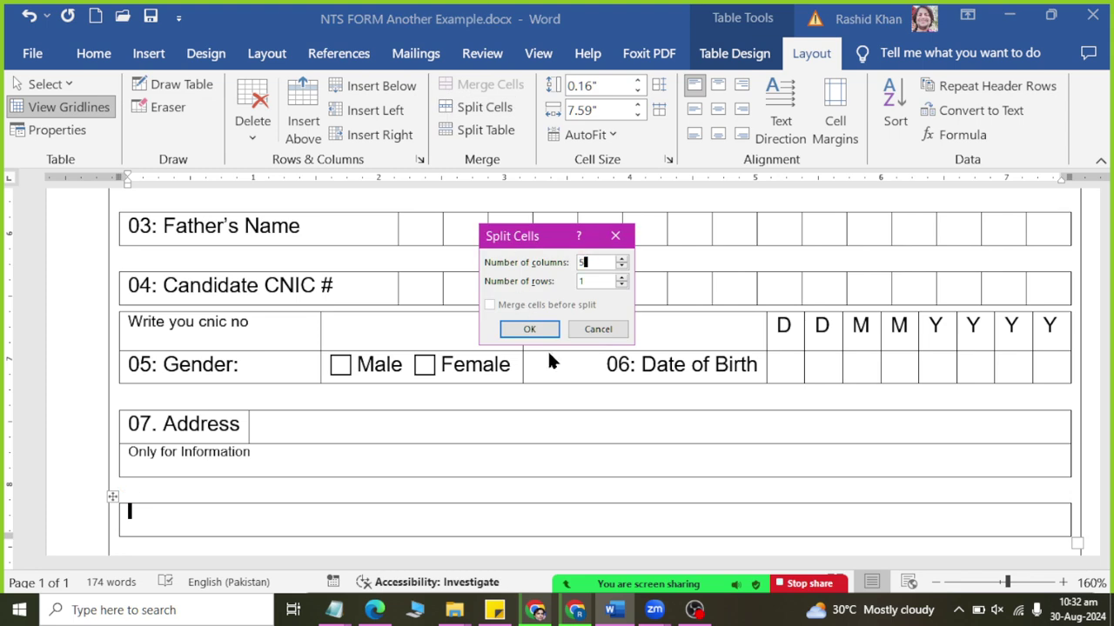
type("5")
left_click(529, 329)
Select the new five-cell row and bring up the Home formatting commands.
left_click(309, 522)
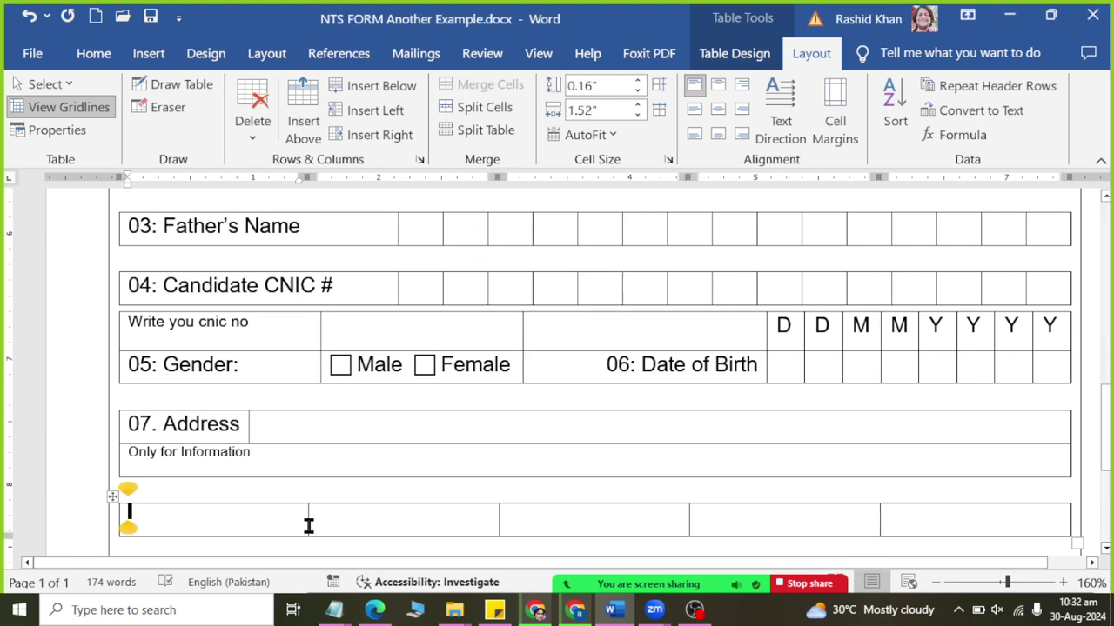
key("alt+Tab")
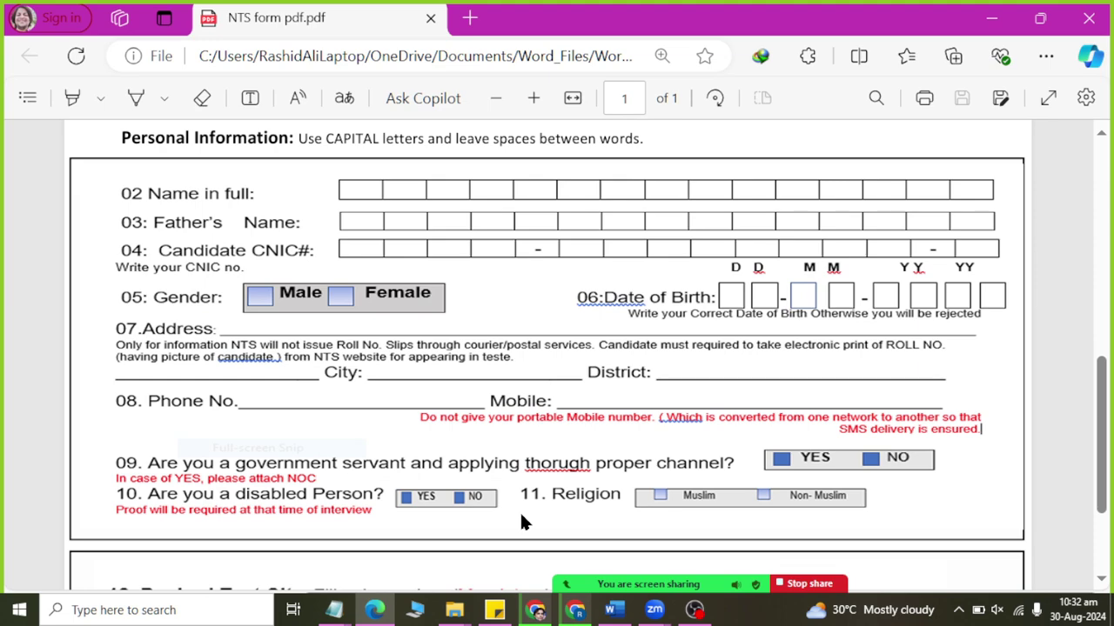
key("alt+Tab")
left_click(148, 518)
left_click(108, 496)
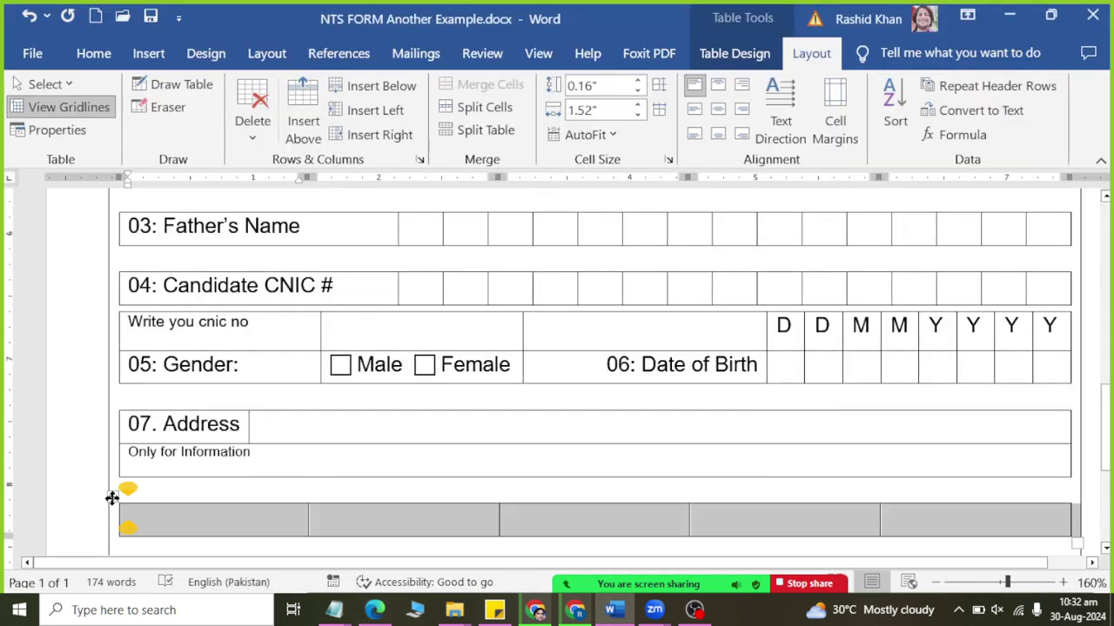
left_click(93, 54)
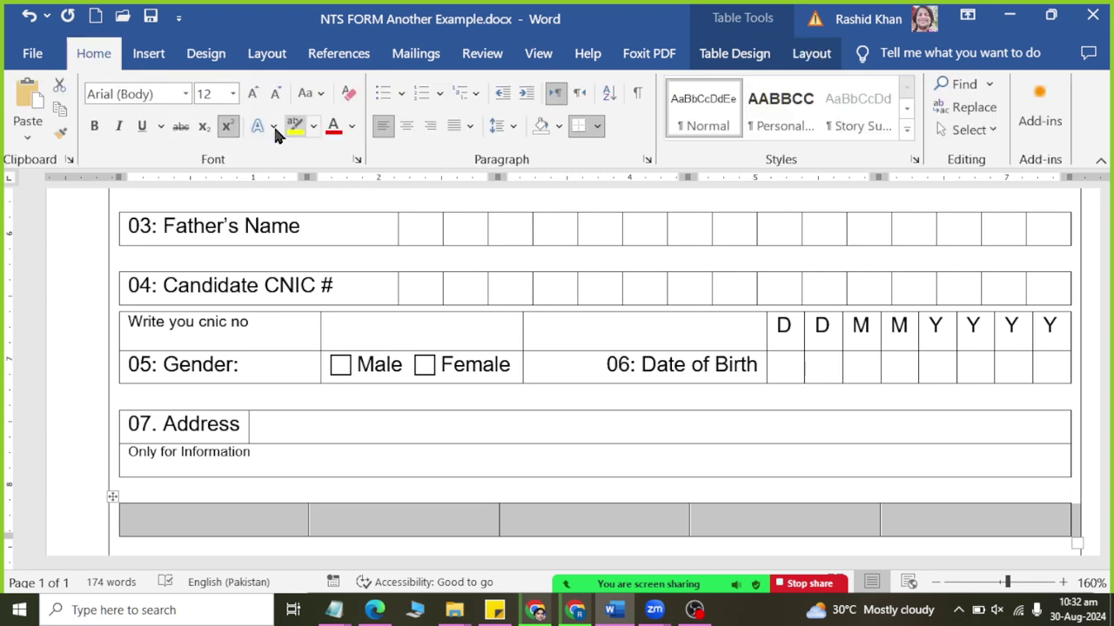
left_click(252, 527)
key("alt+Tab")
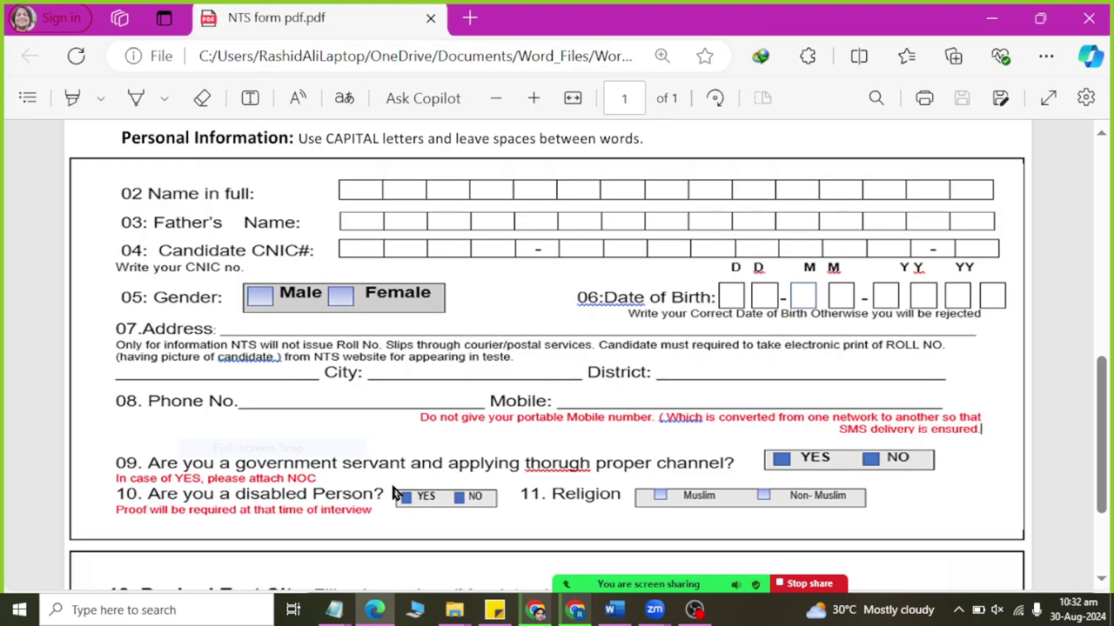
Type 'City' and 'District' labels into the row's second and fourth cells.
key("alt+Tab")
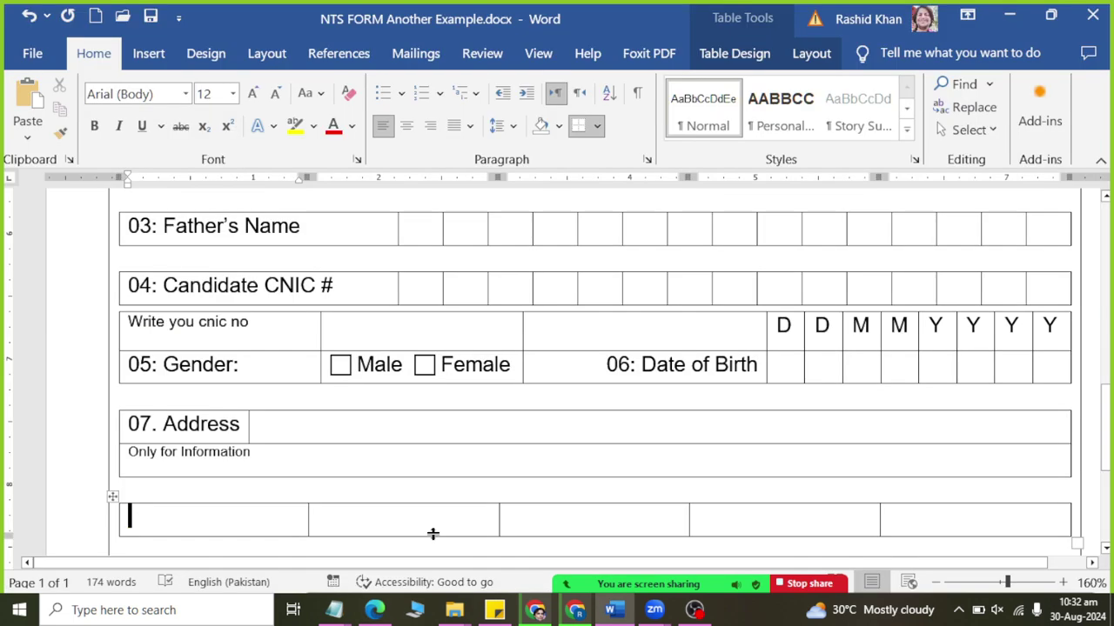
left_click(318, 520)
type("City")
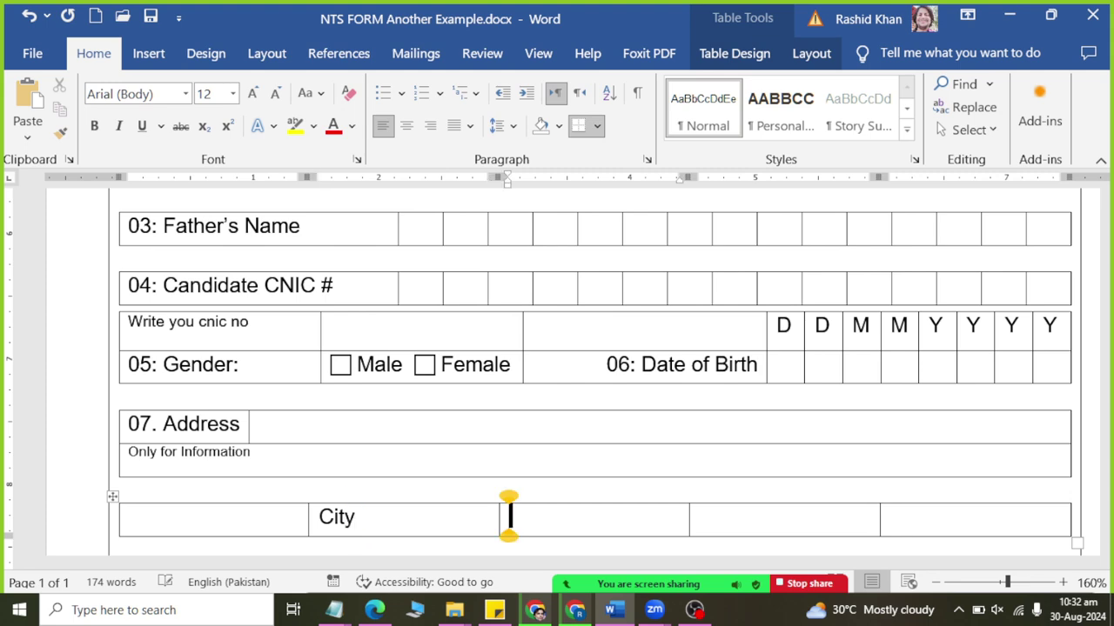
key("alt+Tab")
key("alt+Tab")
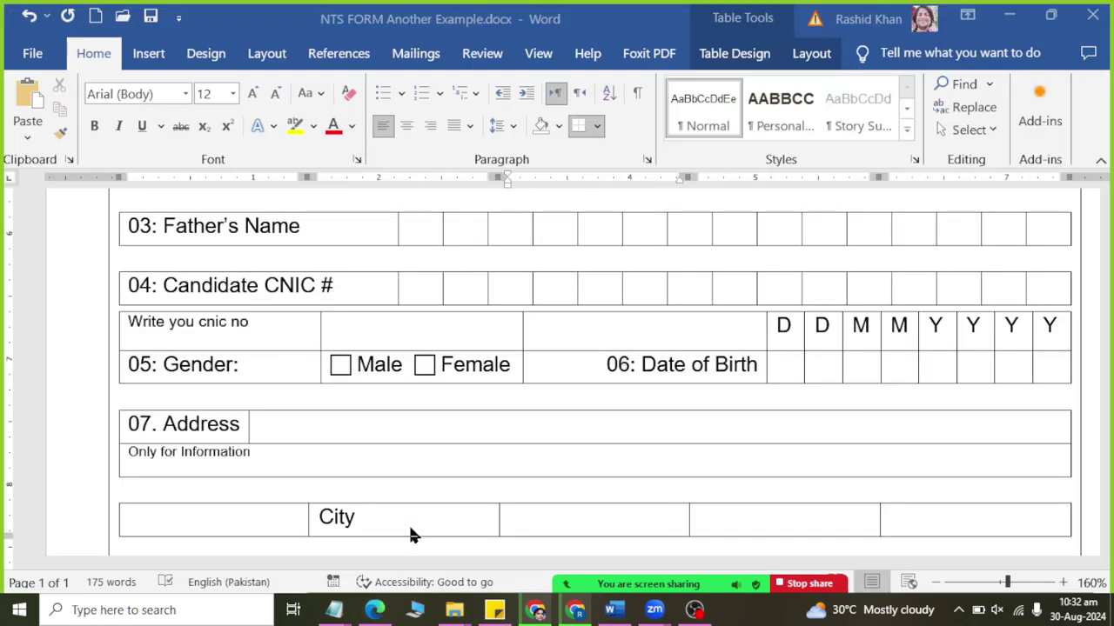
key("Tab")
type("Distr")
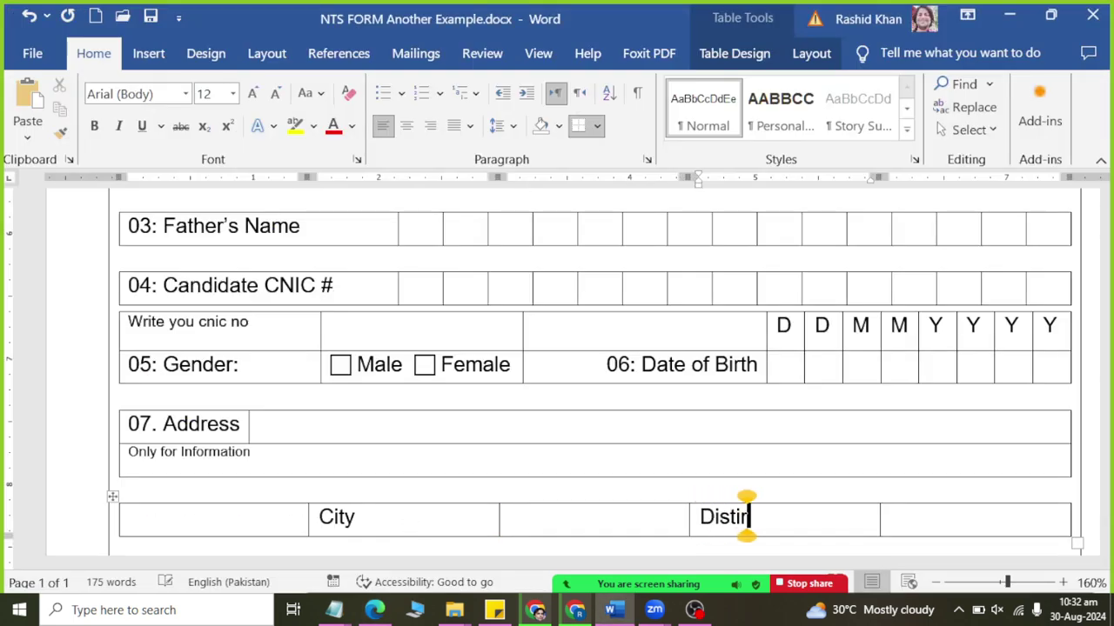
type("i")
key("BackSpace")
key("BackSpace")
type("rict")
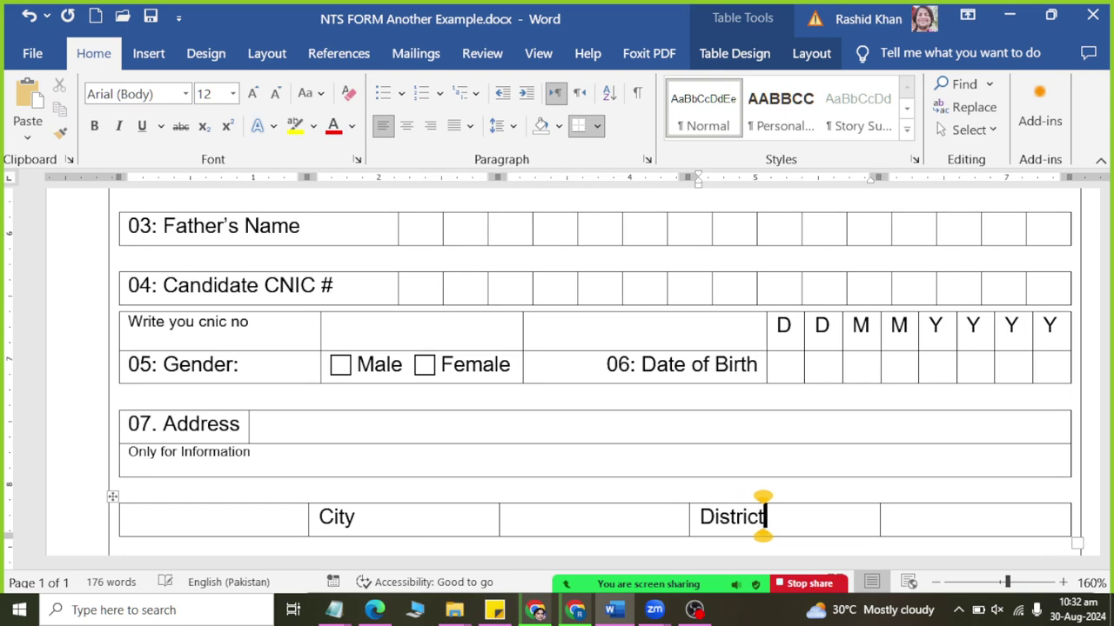
key("Tab")
key("alt+Tab")
key("alt+Tab")
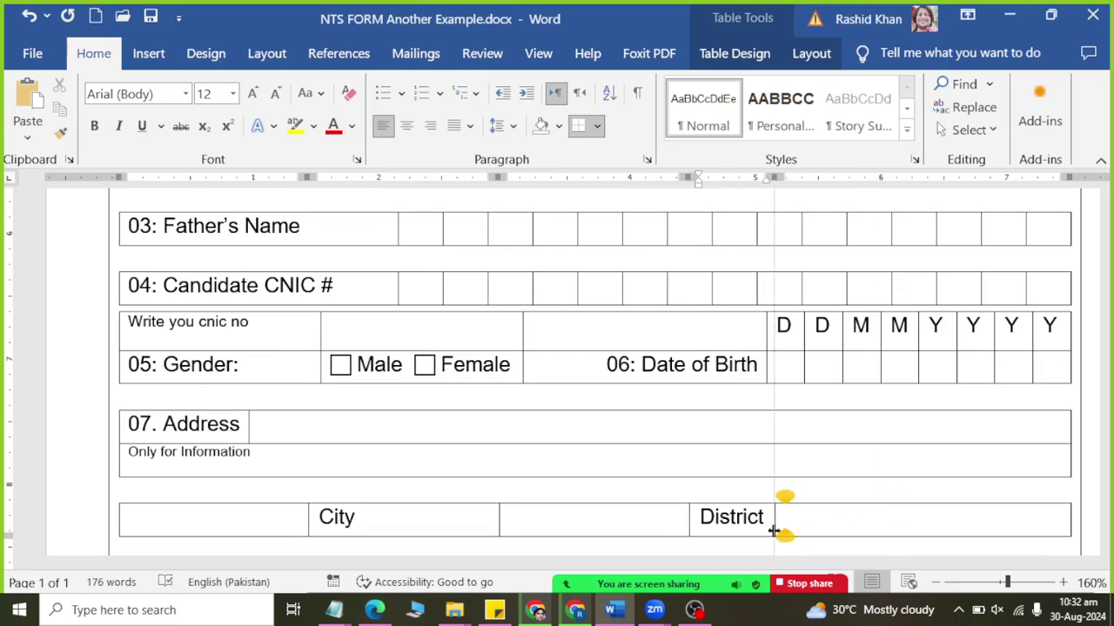
key("alt+Tab")
key("alt+Tab")
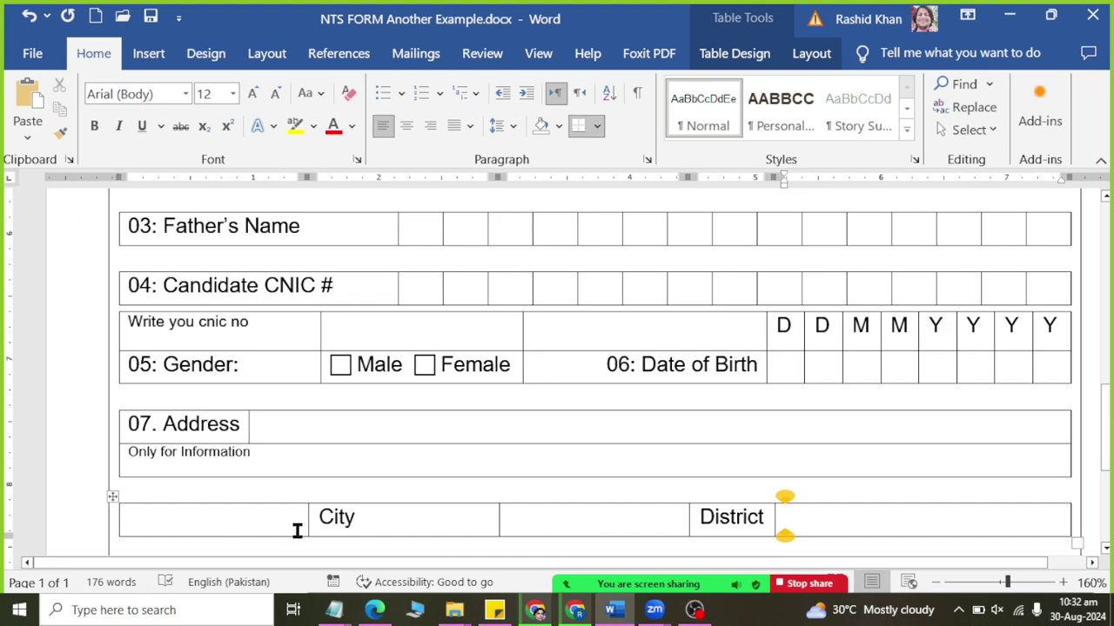
key("alt+Tab")
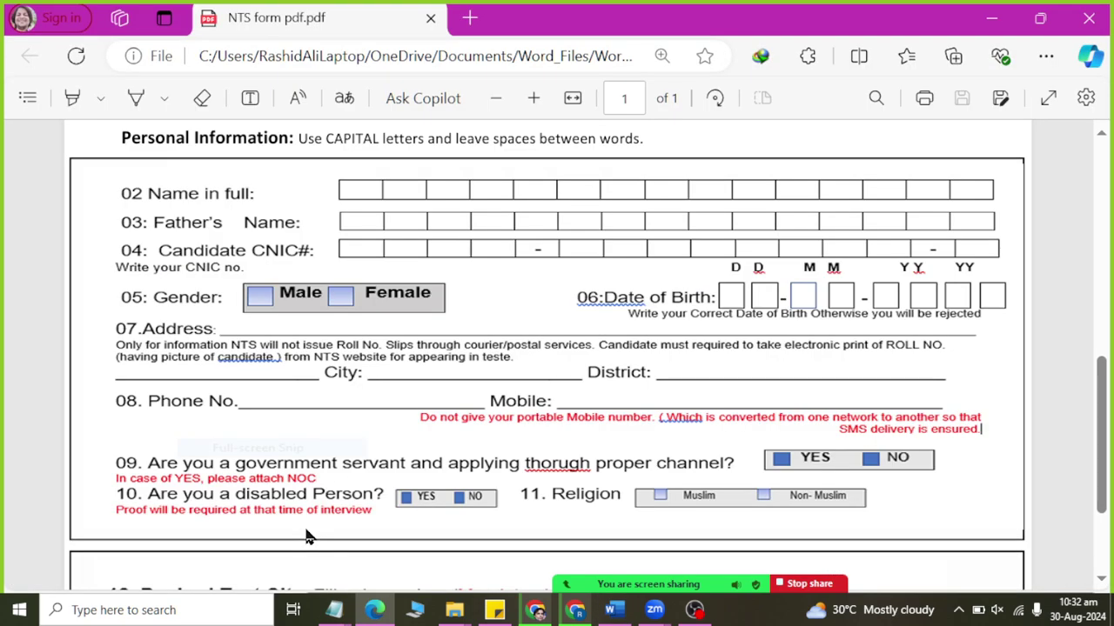
key("alt+Tab")
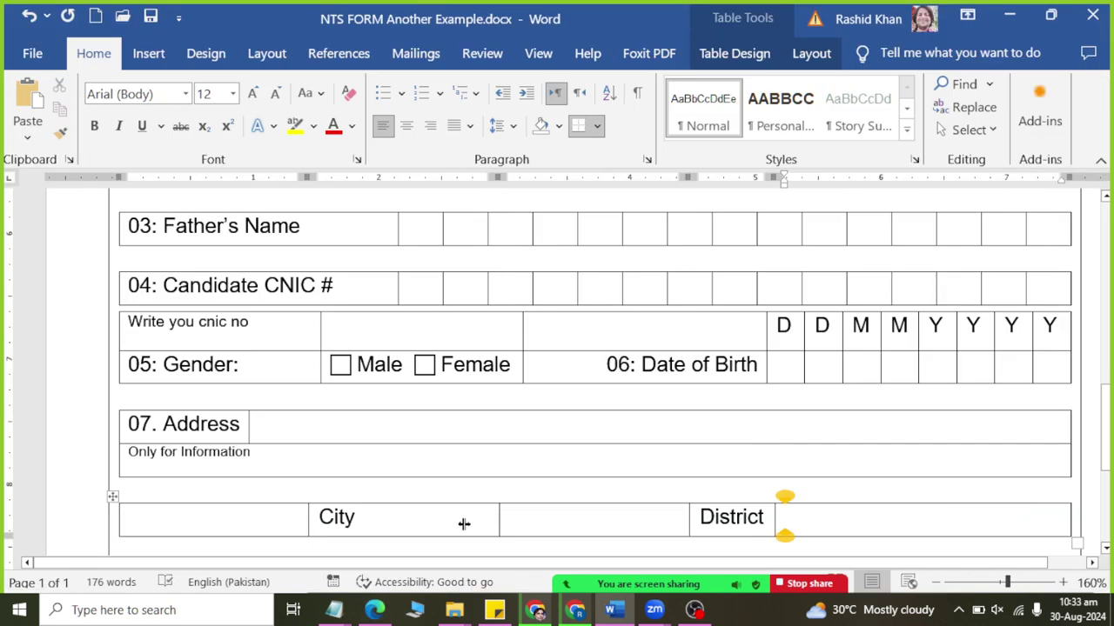
Narrow the City cell and compare the layout with the NTS PDF.
left_click_drag(497, 520, 397, 520)
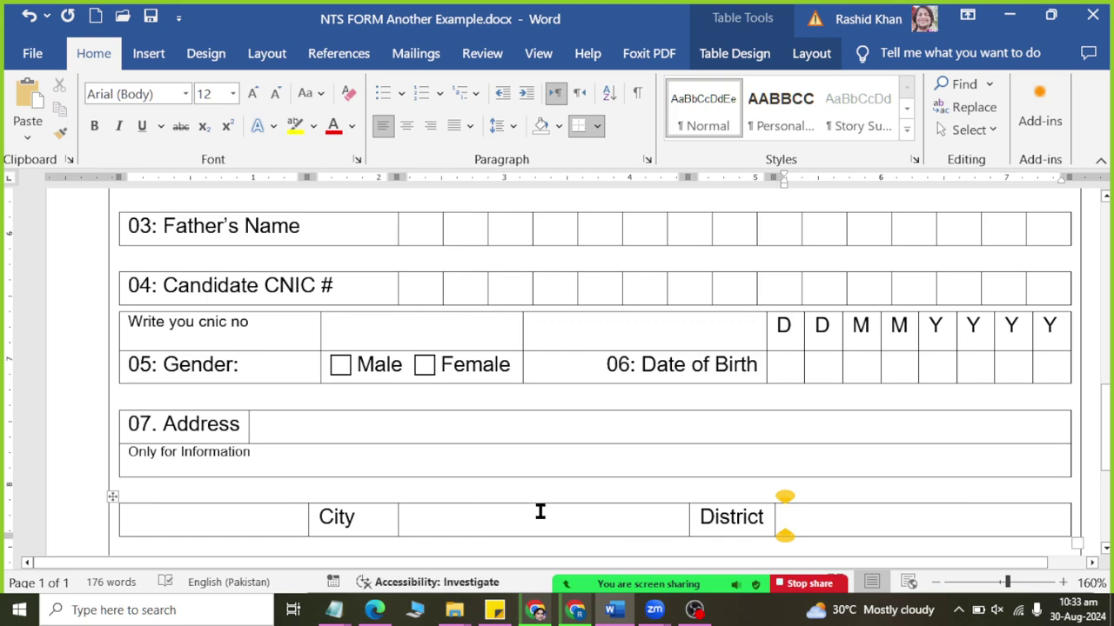
left_click(409, 516)
key("alt+Tab")
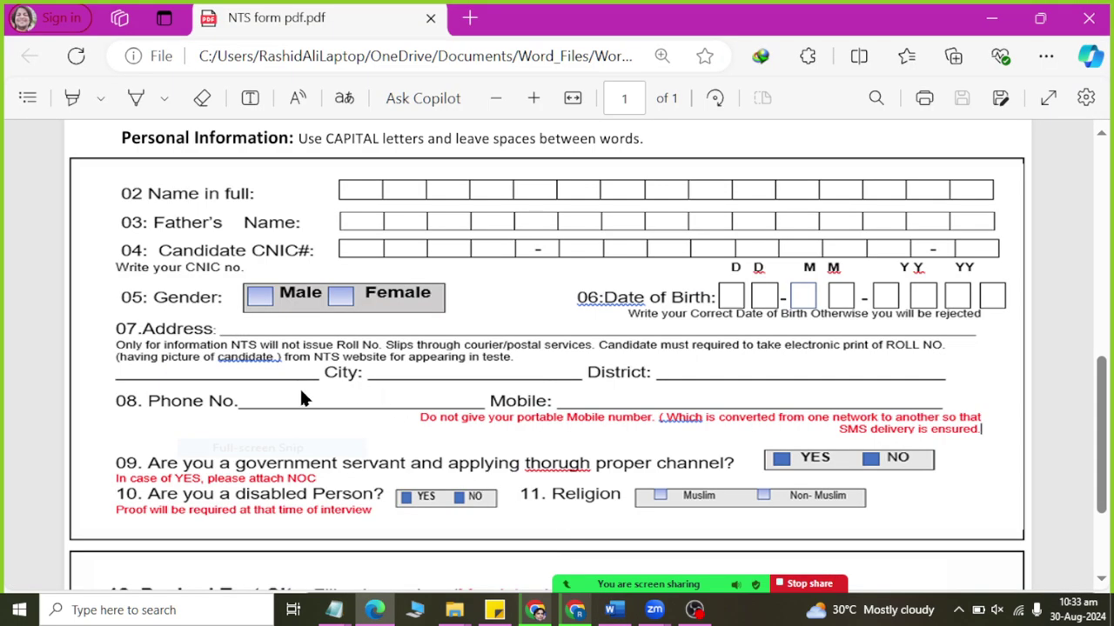
key("alt+Tab")
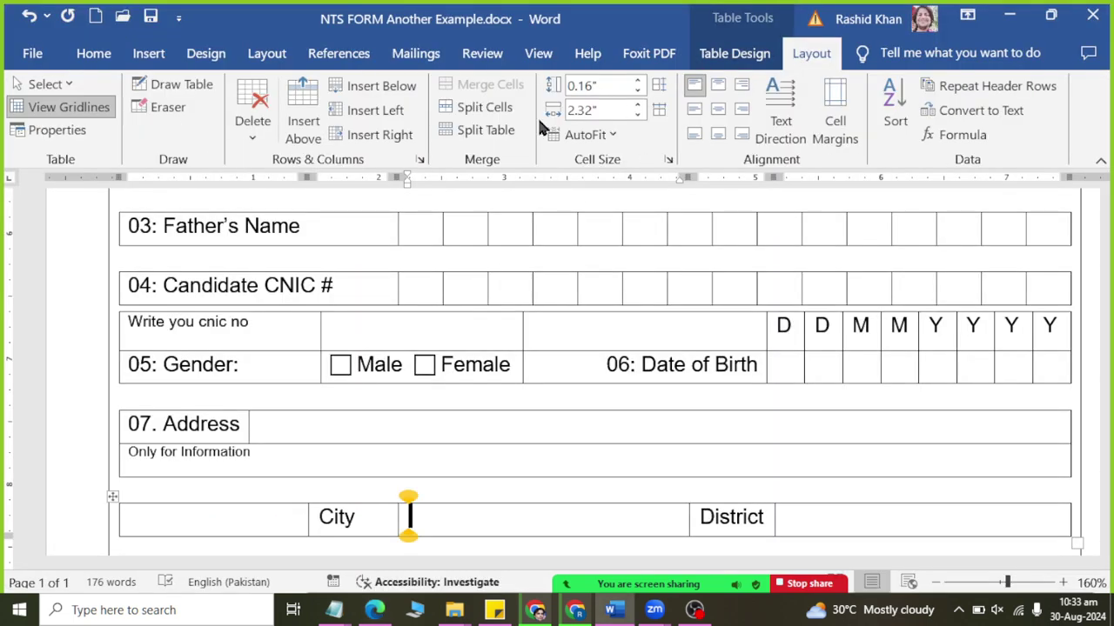
key("alt+Tab")
scroll(609, 319, "down", 3)
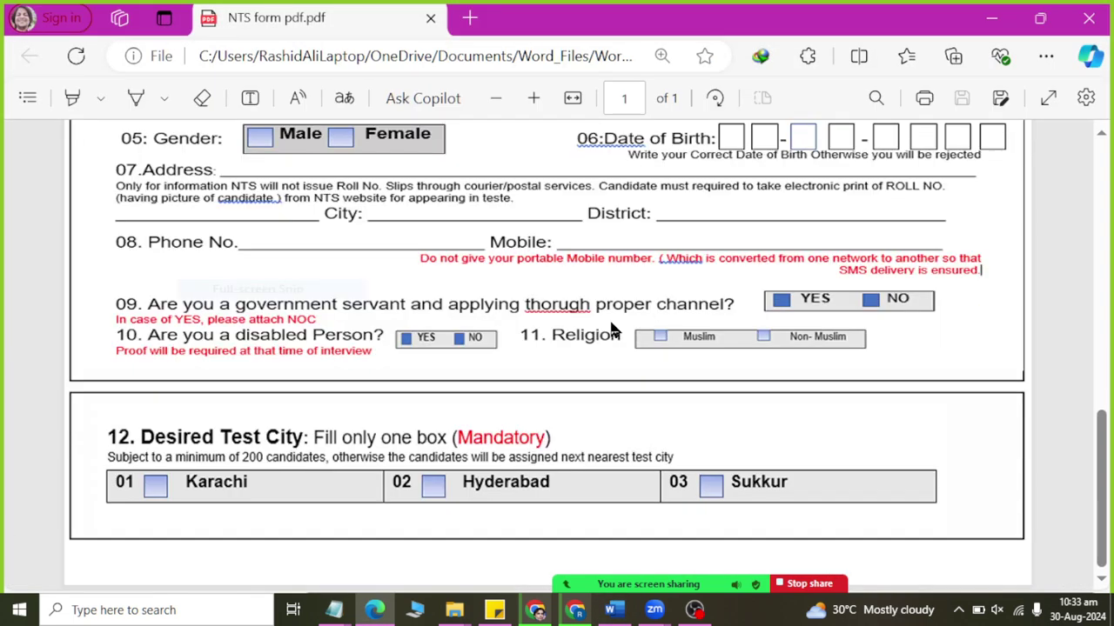
scroll(611, 329, "up", 3)
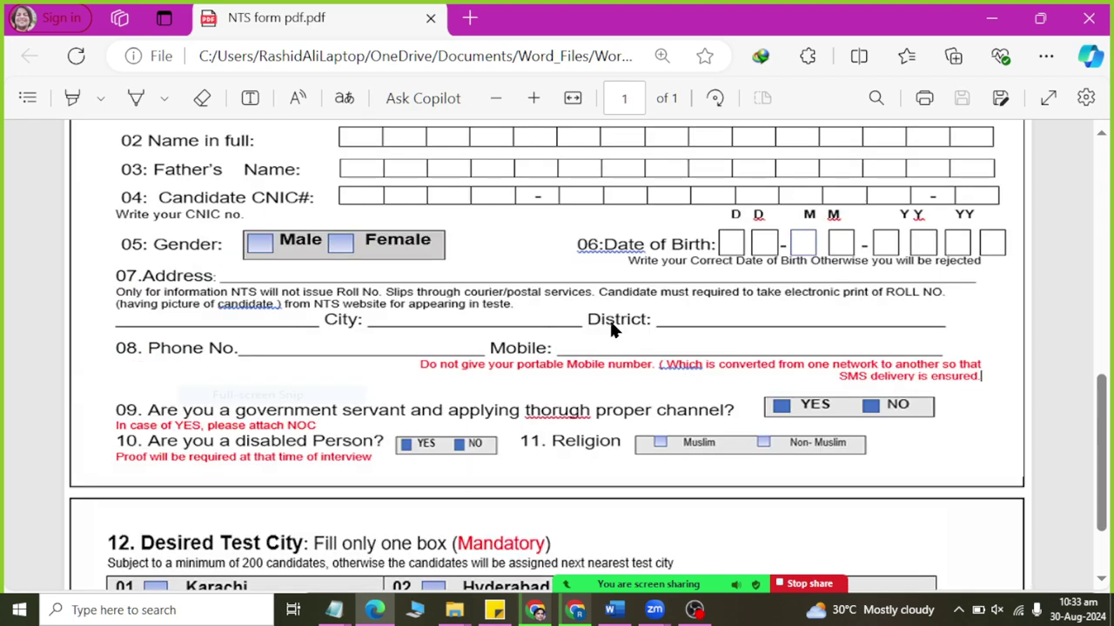
key("alt+Tab")
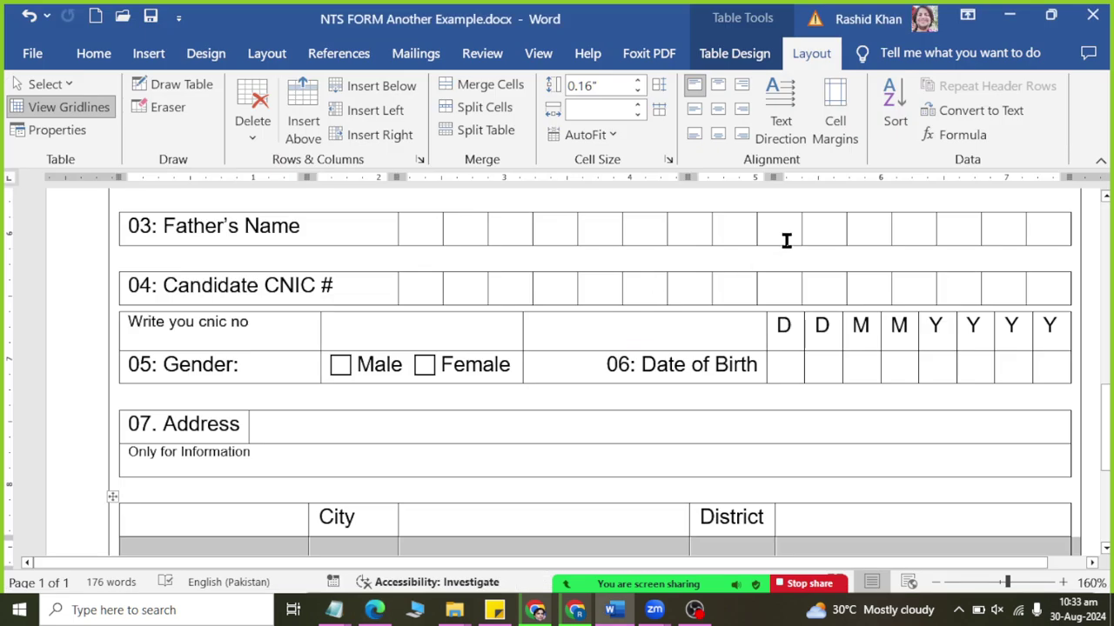
Label the next row's first cell '08. Phone No'.
scroll(786, 241, "down", 2)
left_click(281, 487)
type("0")
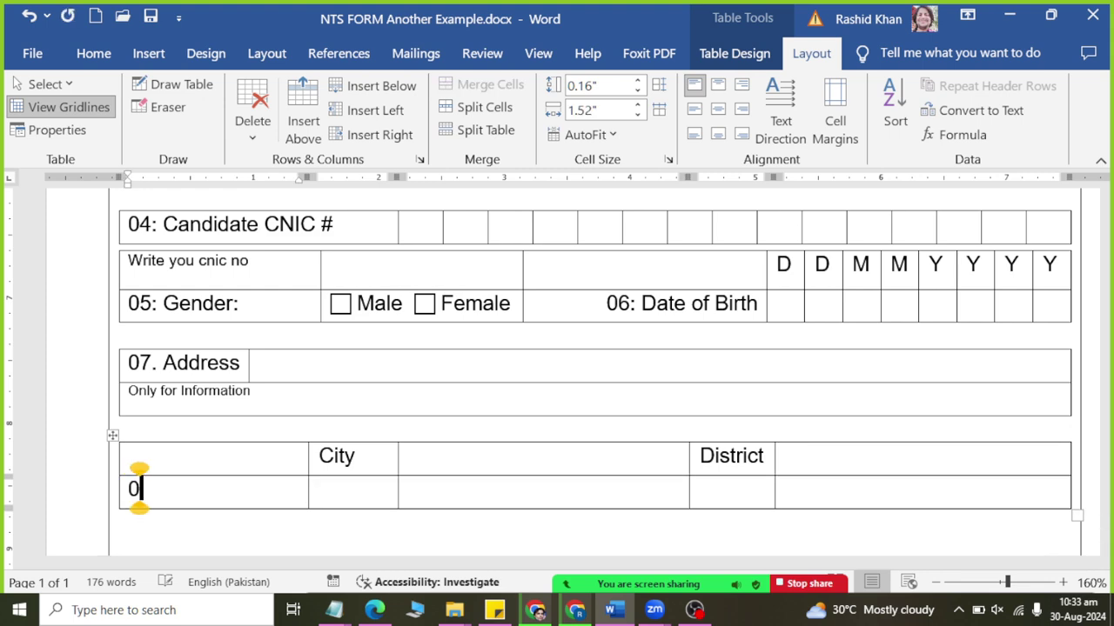
type("8.")
key("alt+Tab")
key("alt+Tab")
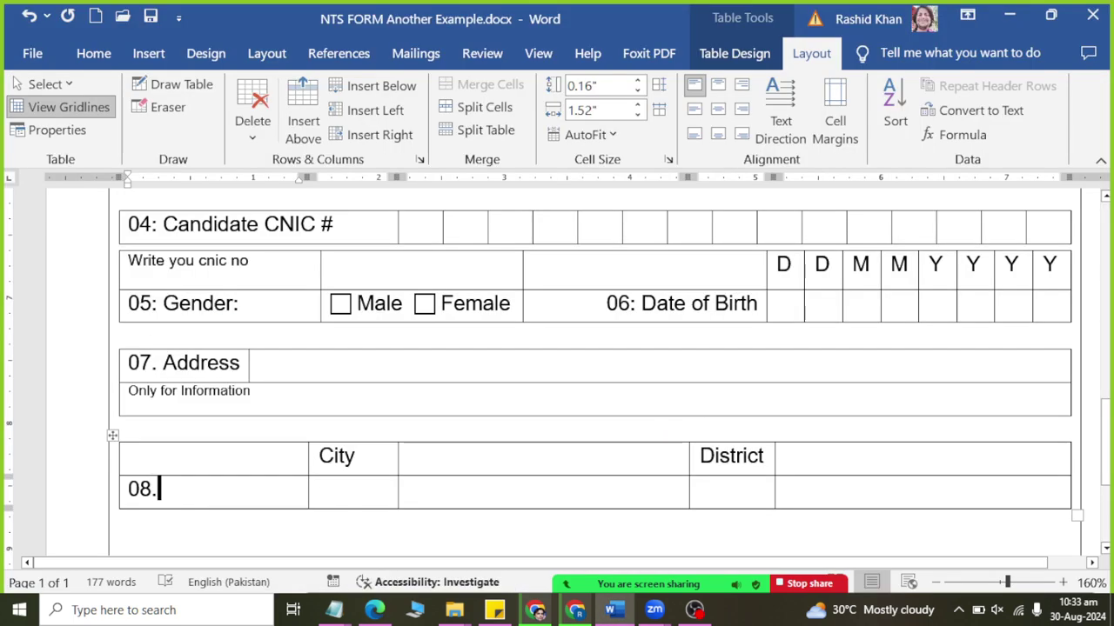
type(" Phone No")
key("Tab")
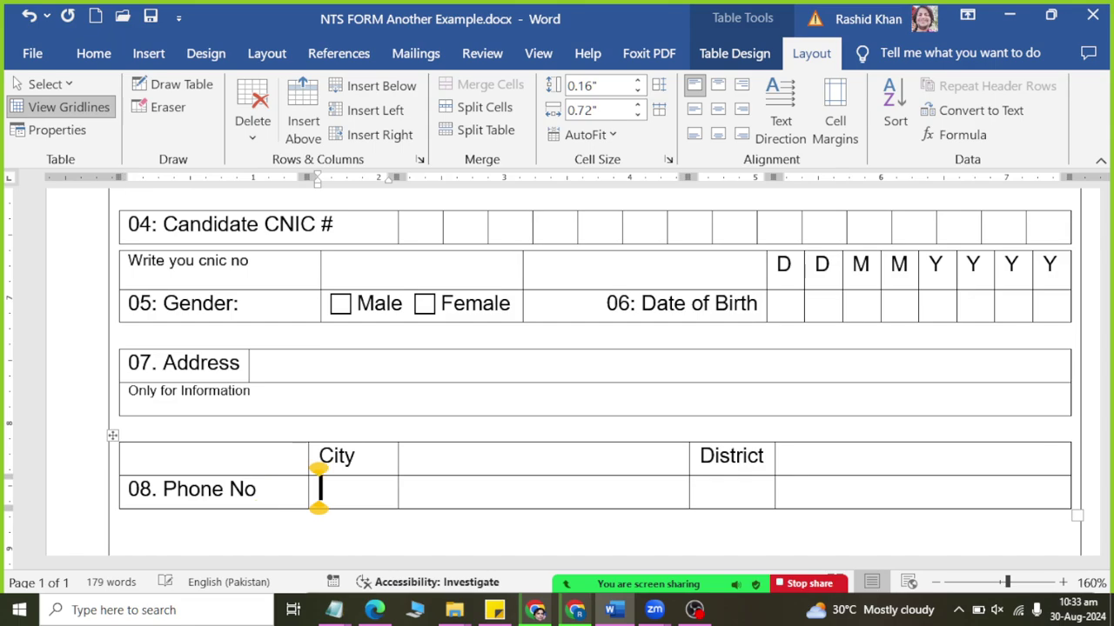
key("alt+Tab")
key("alt+Tab")
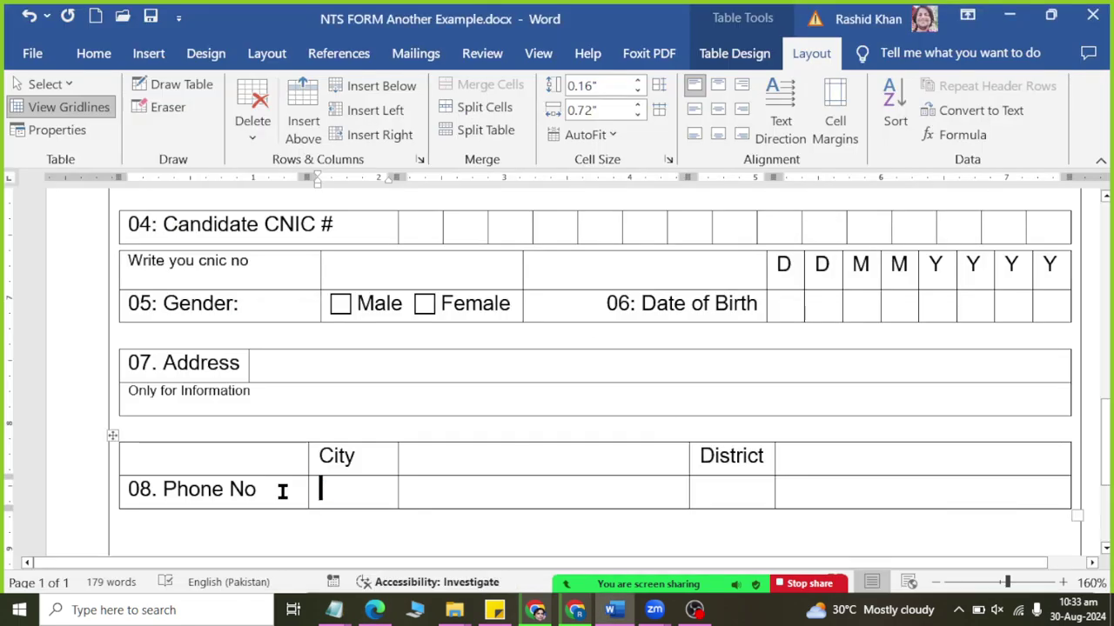
key("alt+Tab")
key("alt+Tab")
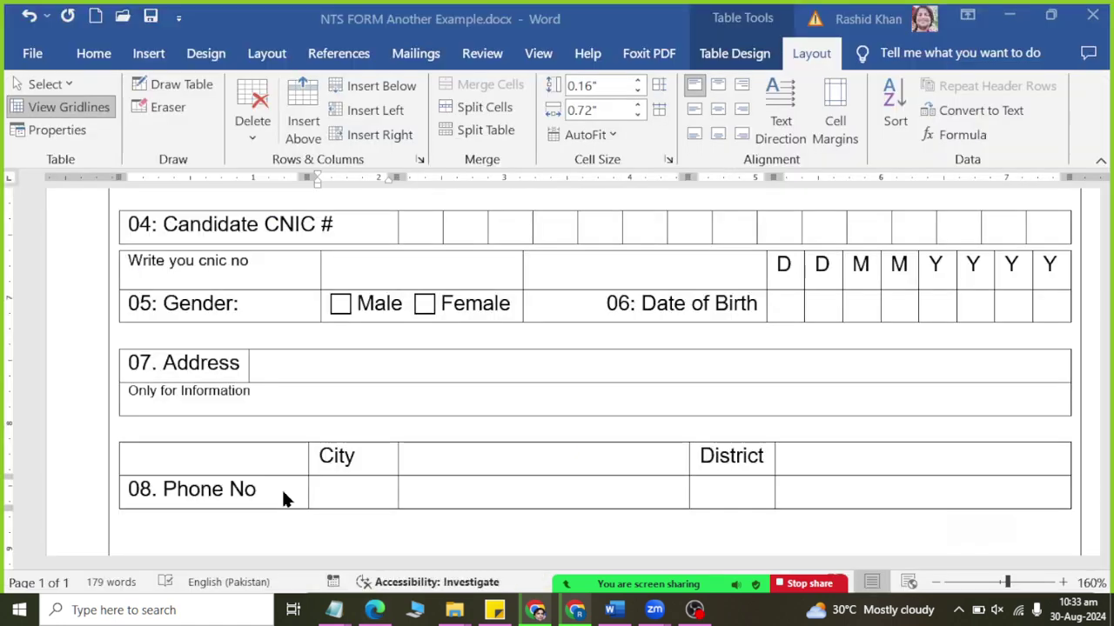
Merge the two cells after Phone No and complete the 'Mobile:' label under District.
left_click_drag(320, 492, 522, 493)
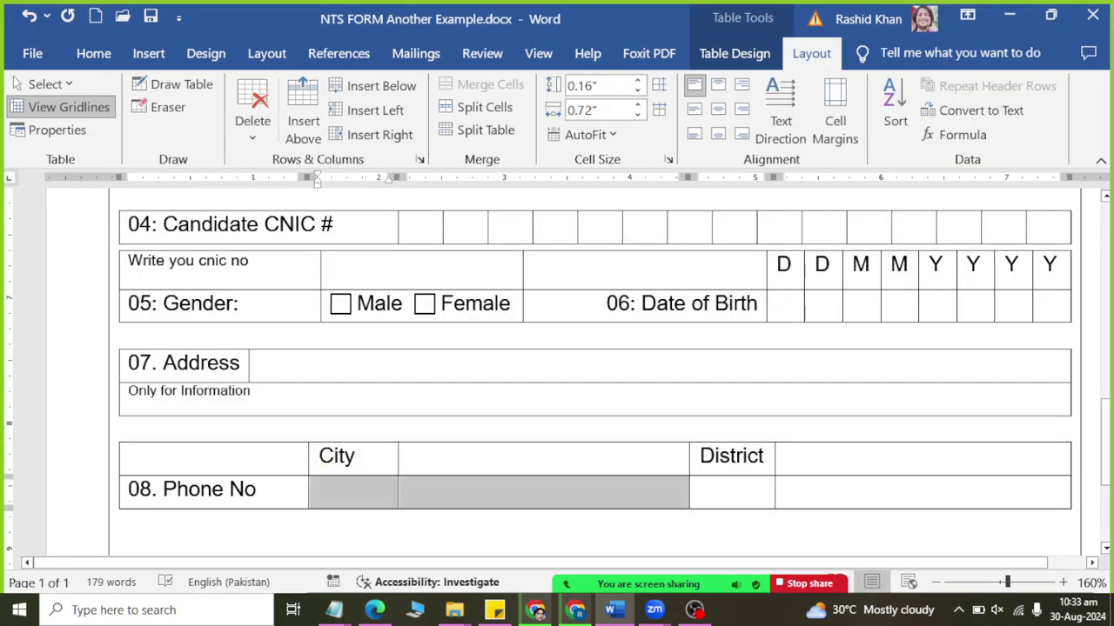
left_click(475, 90)
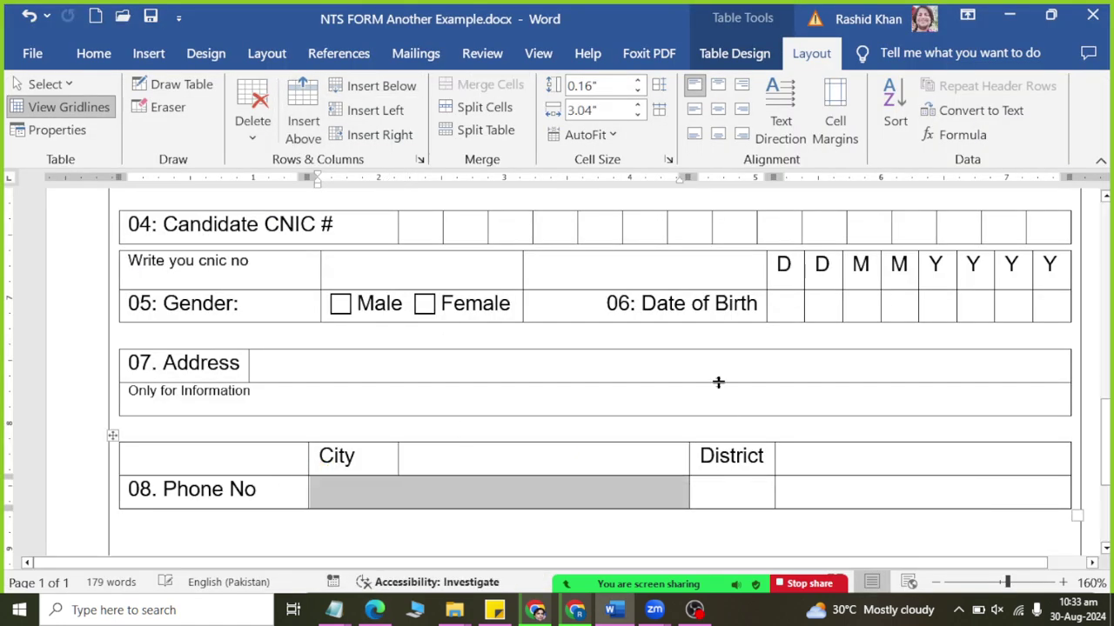
left_click(736, 494)
key("alt+Tab")
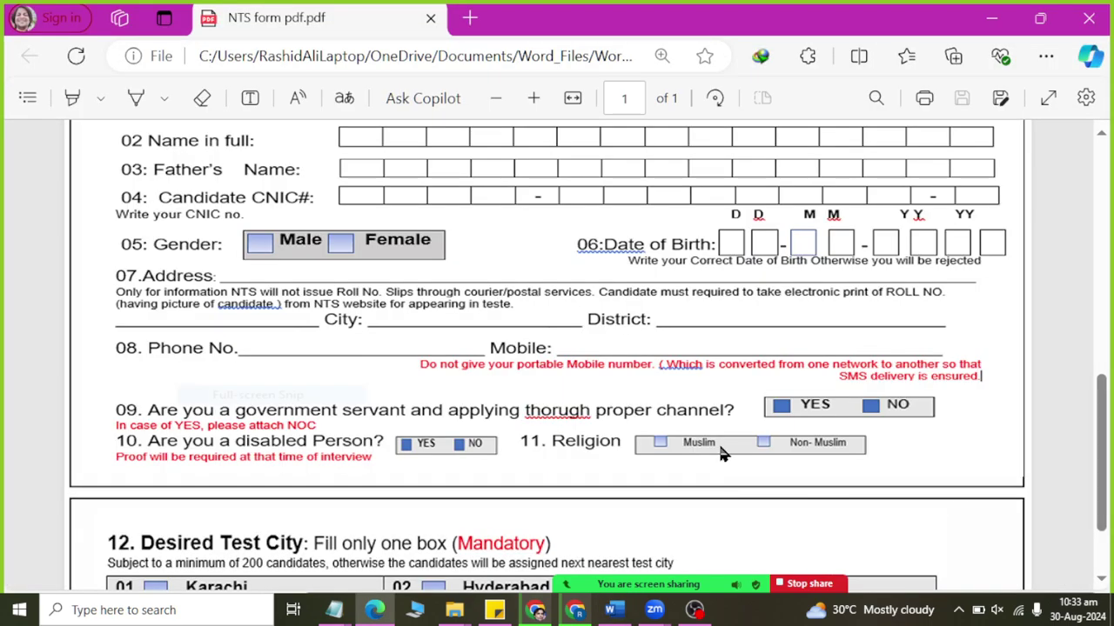
key("alt+Tab")
type("Mo")
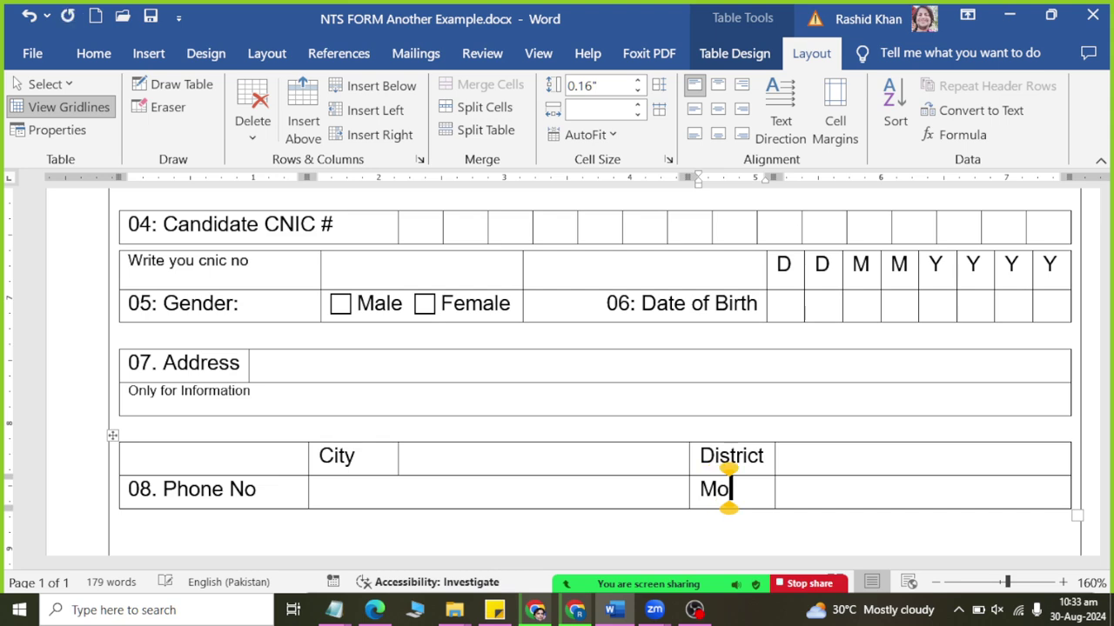
type("bile:")
key("Tab")
Compare the new contact rows against the NTS form PDF.
key("alt+Tab")
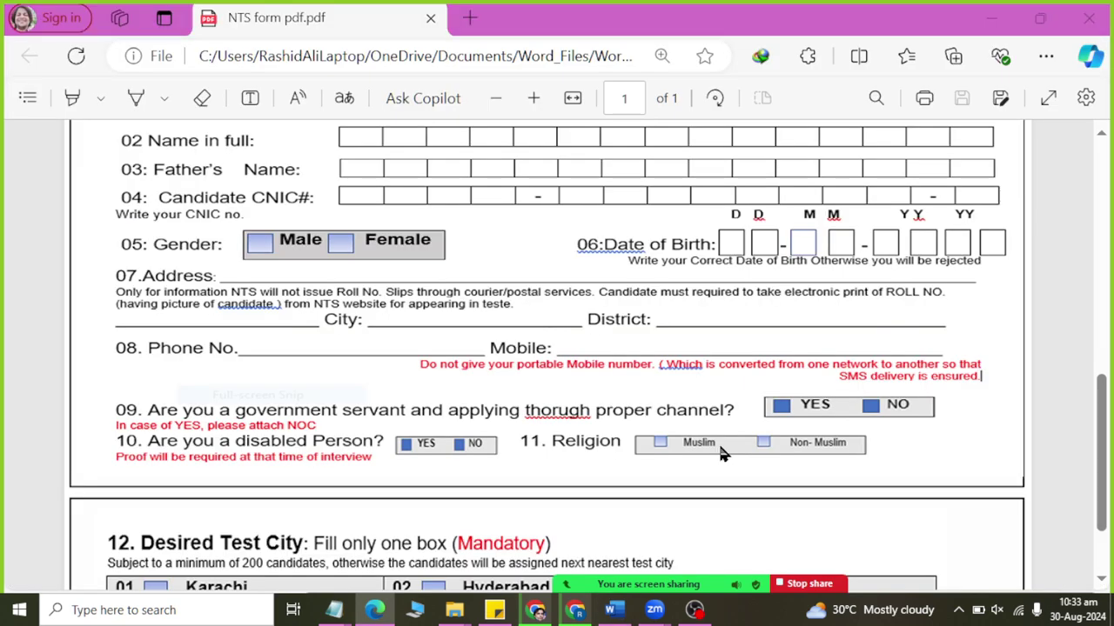
key("alt+Tab")
key("alt+Tab")
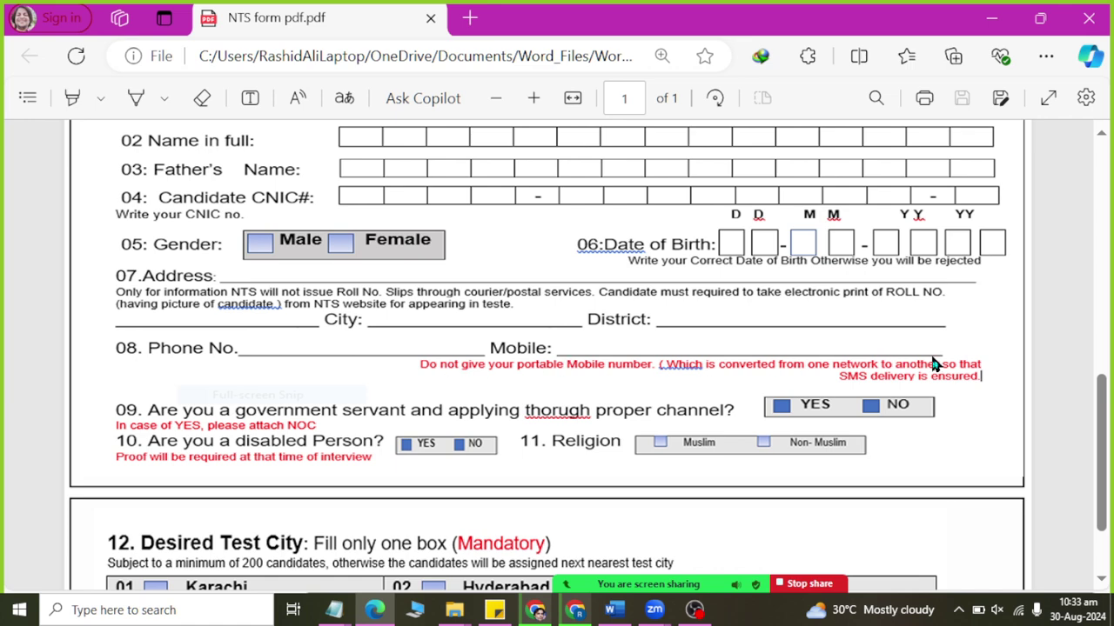
scroll(934, 363, "down", 3)
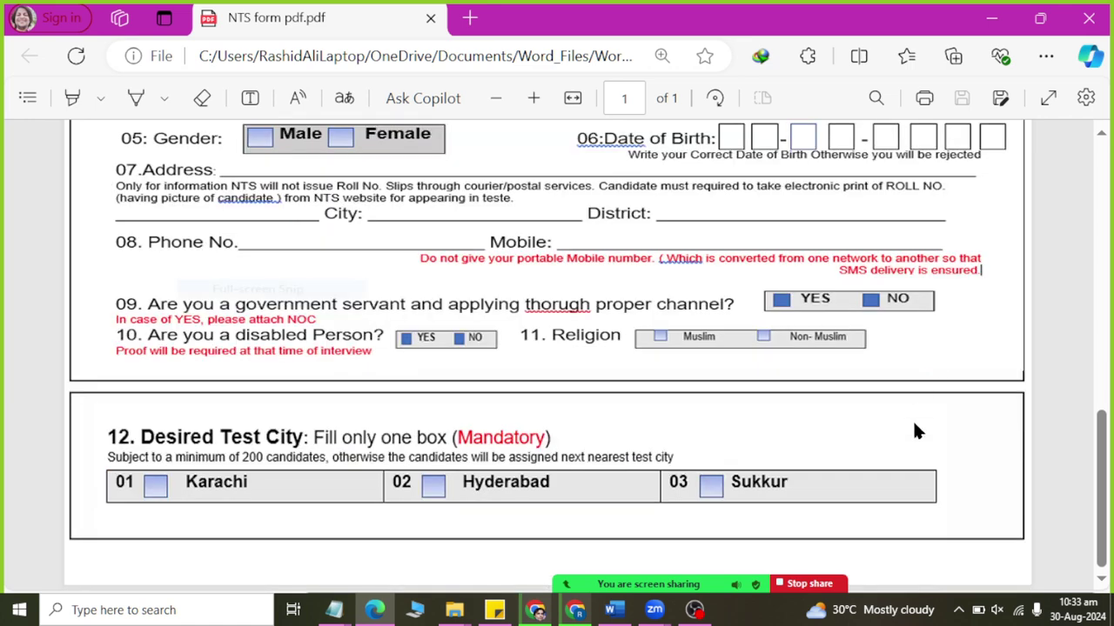
scroll(914, 425, "up", 3)
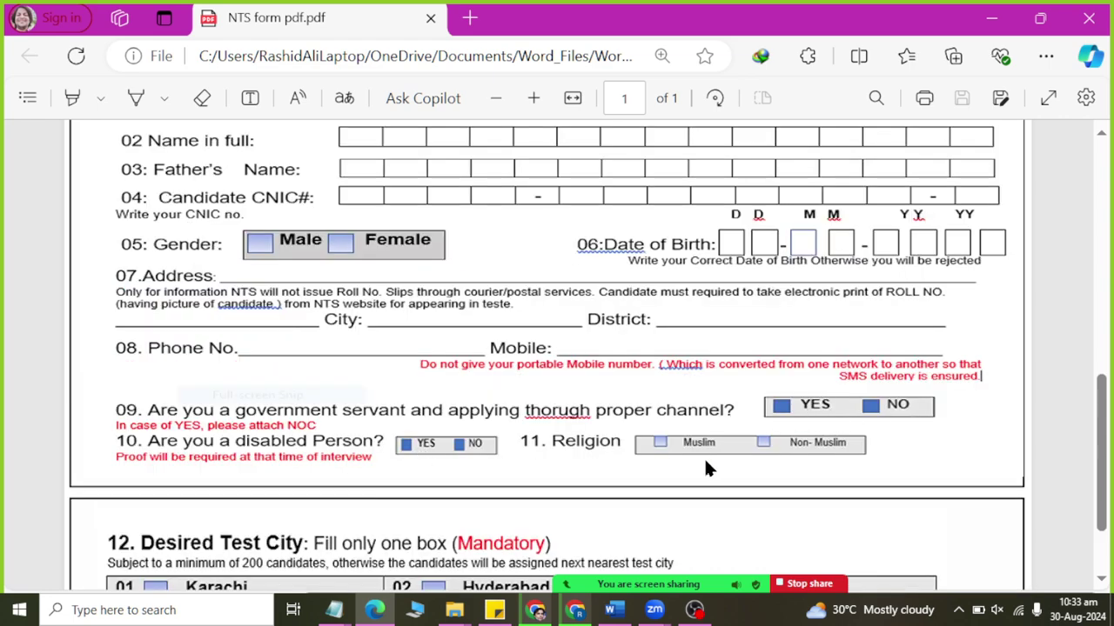
scroll(705, 468, "down", 3)
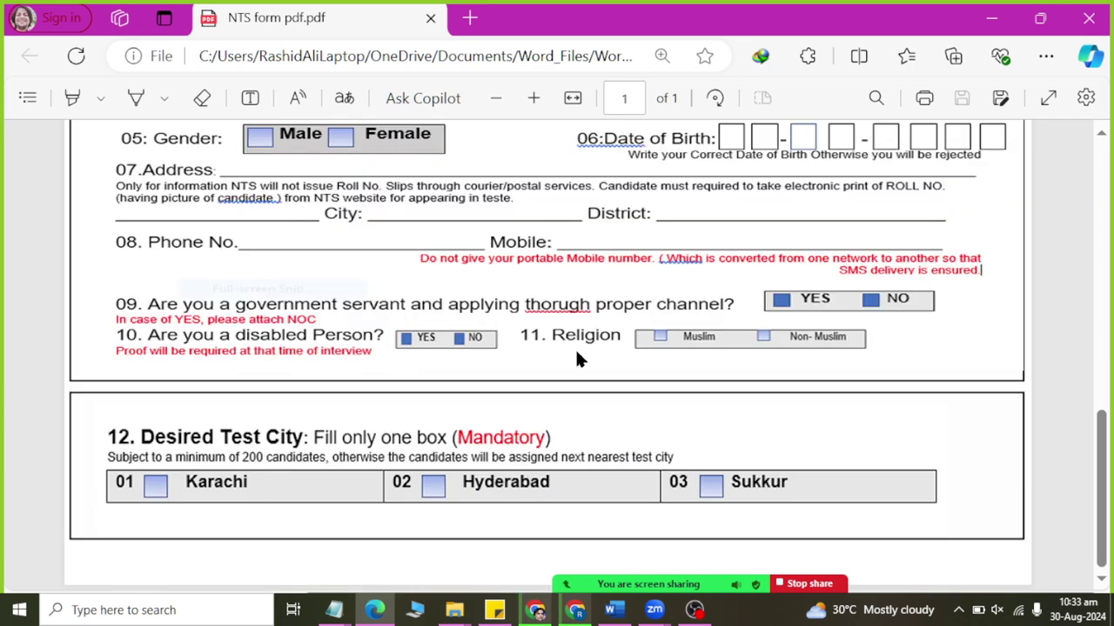
scroll(578, 358, "up", 3)
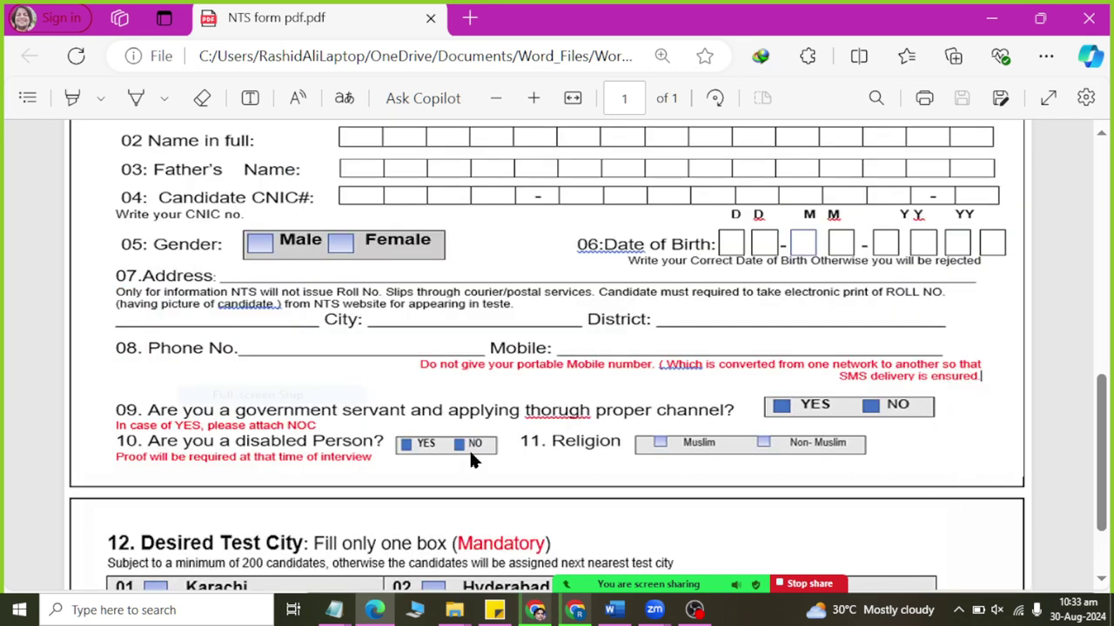
key("alt+Tab")
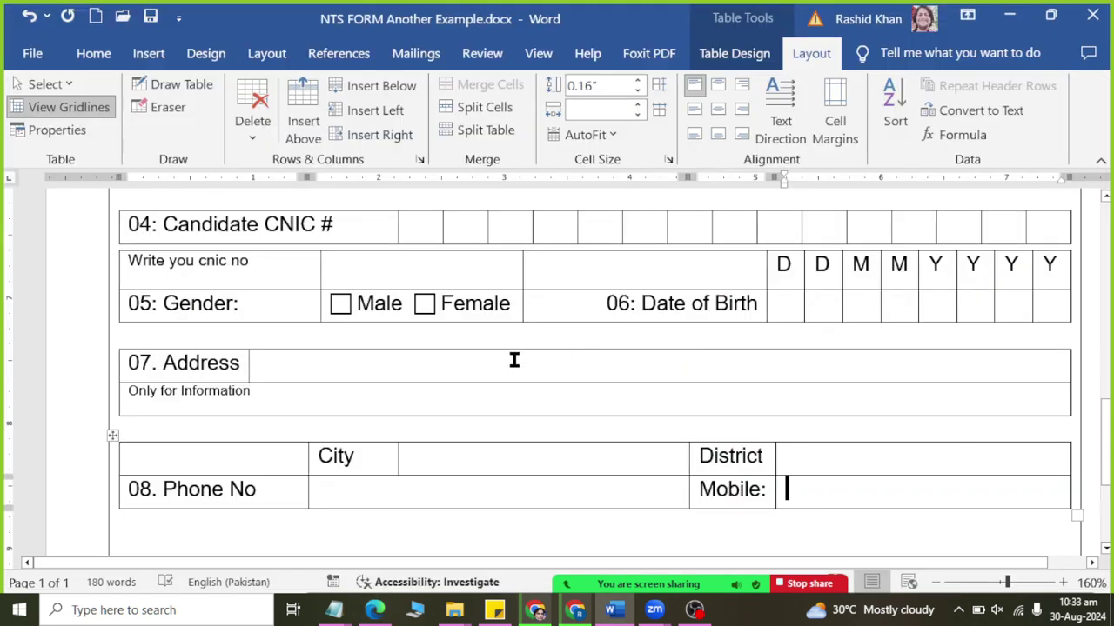
scroll(462, 326, "up", 1)
scroll(461, 323, "up", 2)
Shrink the blank spacer row below Name in Full to font size 6.
left_click(268, 318)
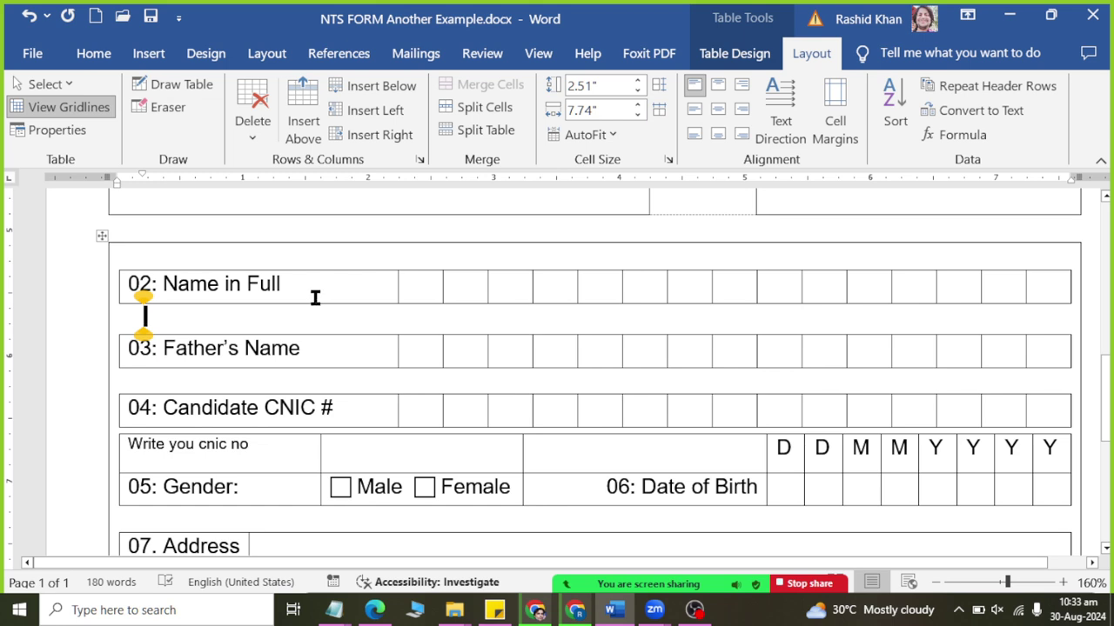
left_click(93, 53)
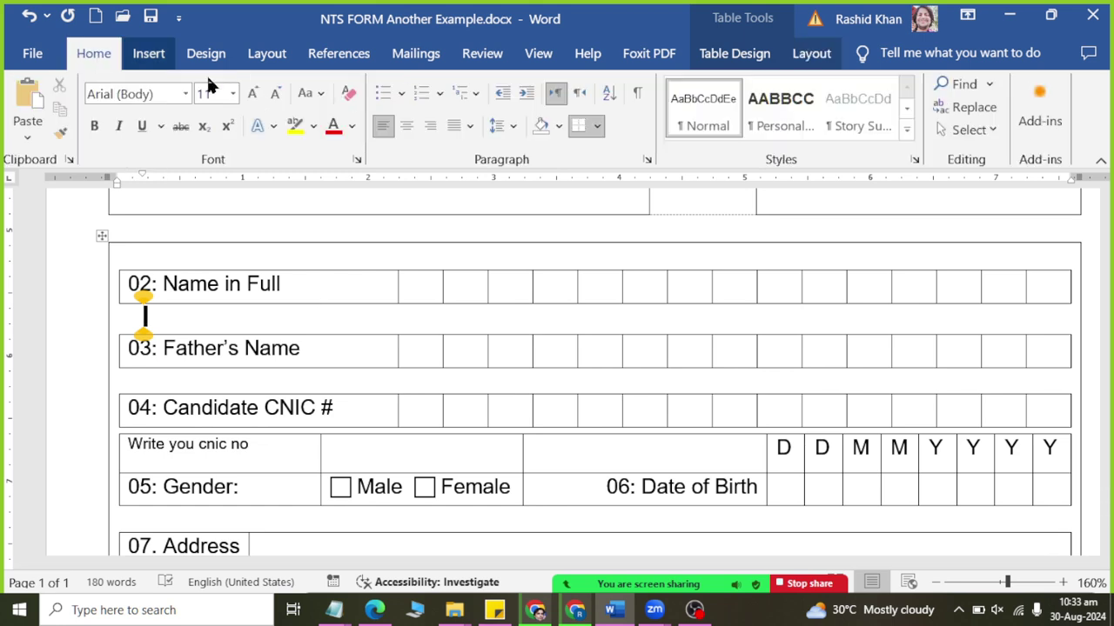
left_click(273, 95)
left_click(273, 96)
left_click(273, 96)
left_click(273, 95)
left_click(273, 96)
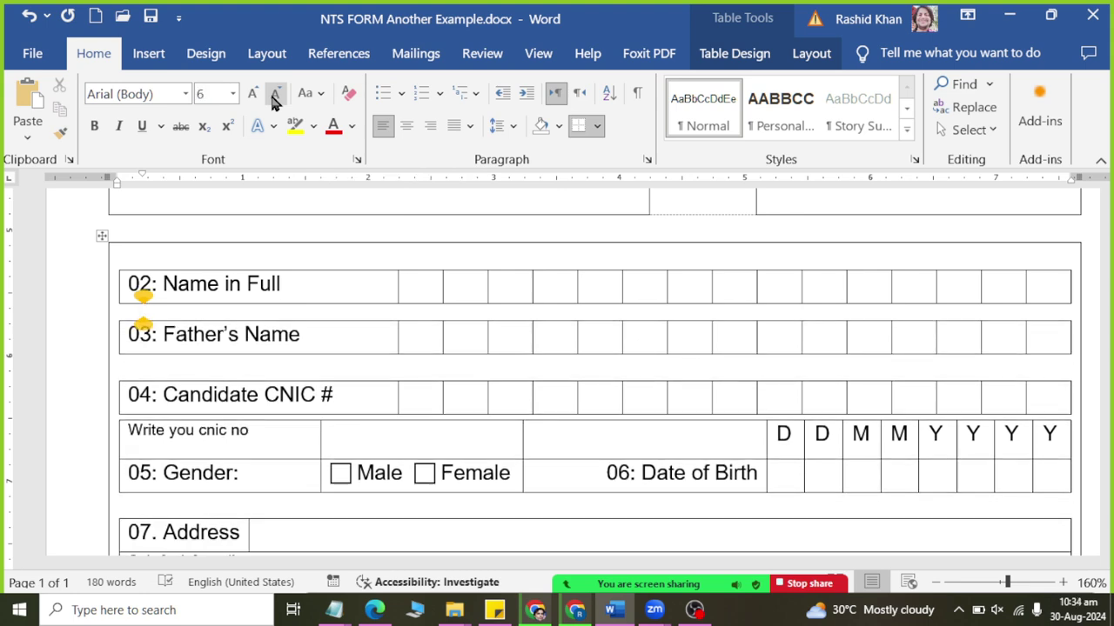
left_click(273, 96)
left_click(273, 96)
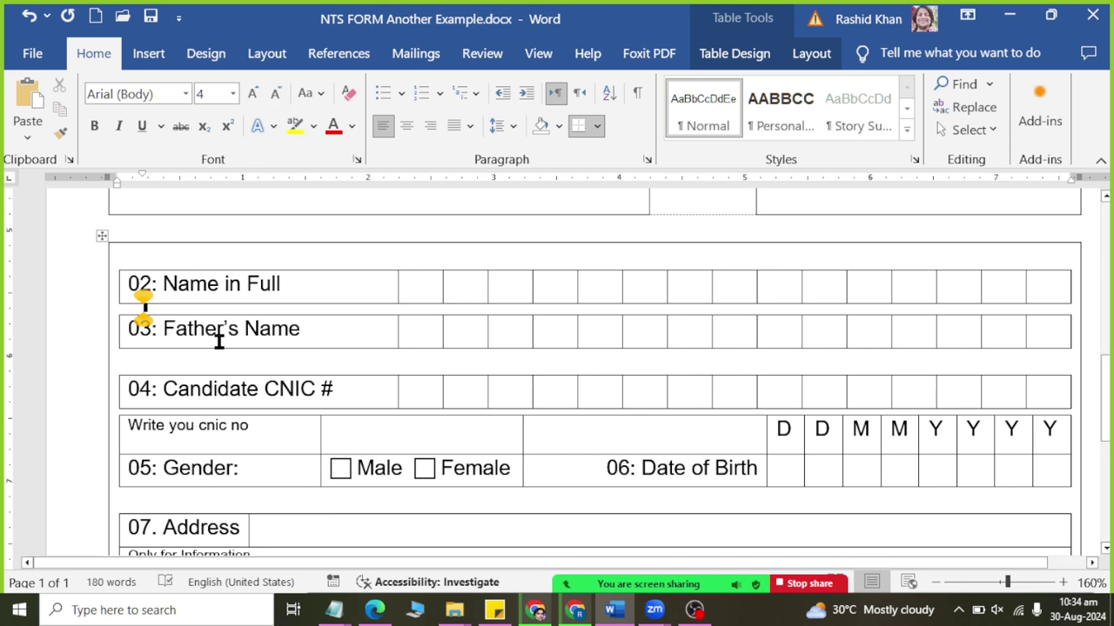
Set the spacer row below Father's Name to font size 4.
left_click(206, 365)
left_click(209, 93)
type("4")
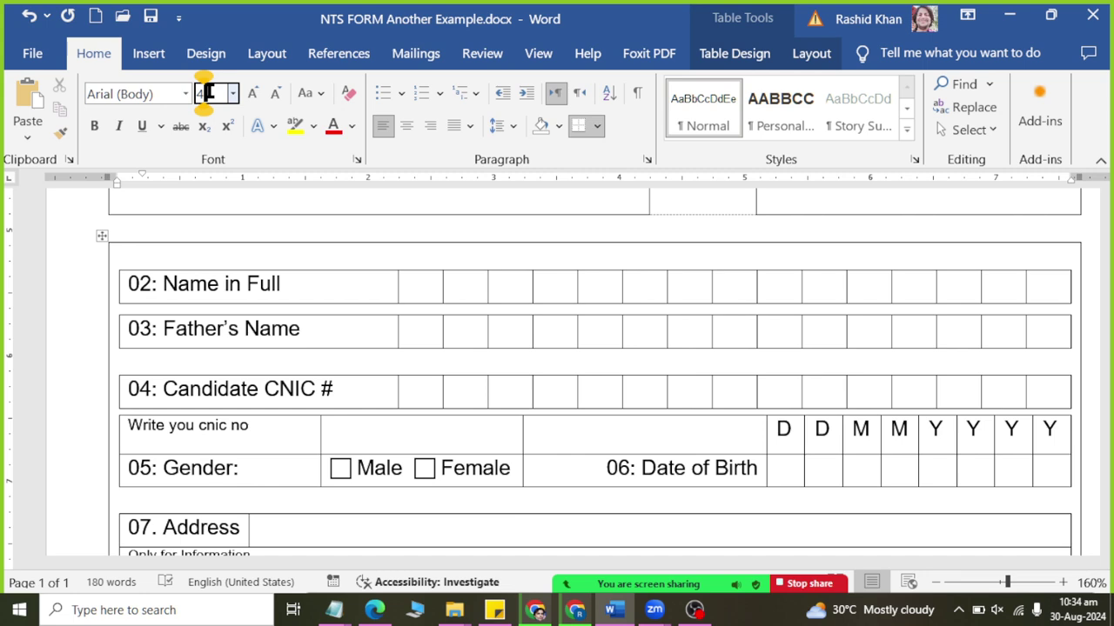
key("Return")
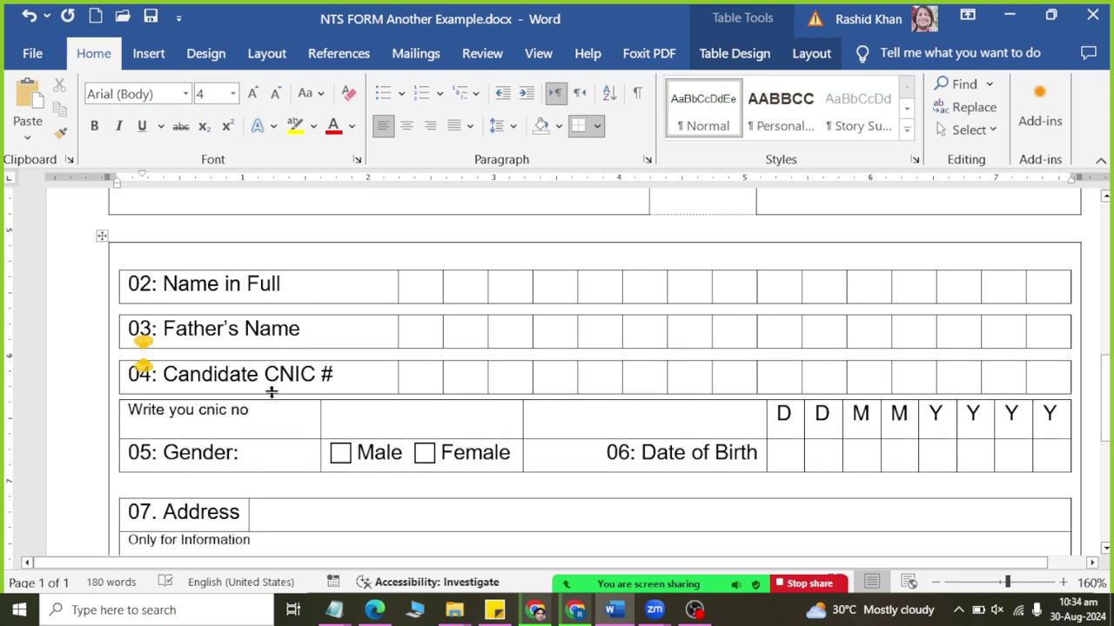
key("alt+Tab")
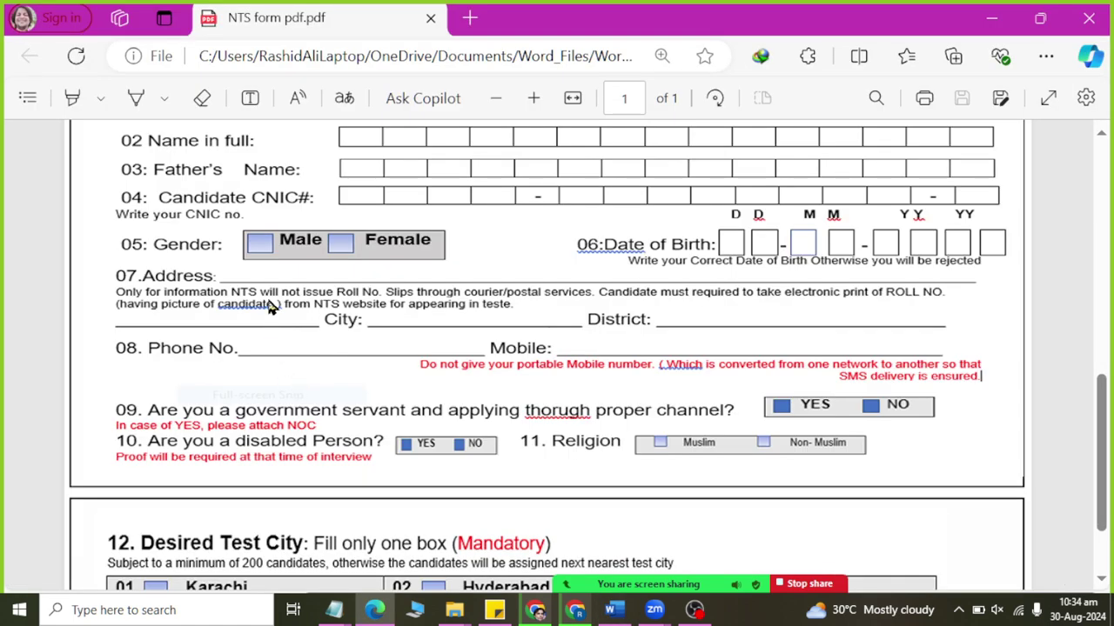
key("alt+Tab")
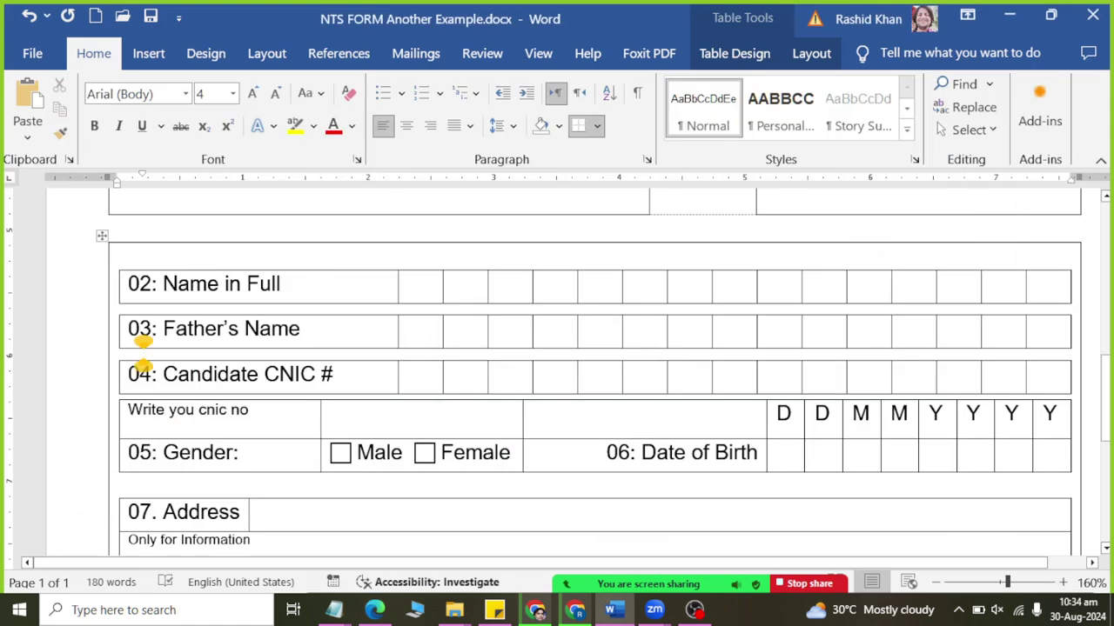
scroll(587, 377, "down", 1)
Set the Write you cnic no row to 1.0 line spacing, then bring up the NTS PDF.
left_click(251, 349)
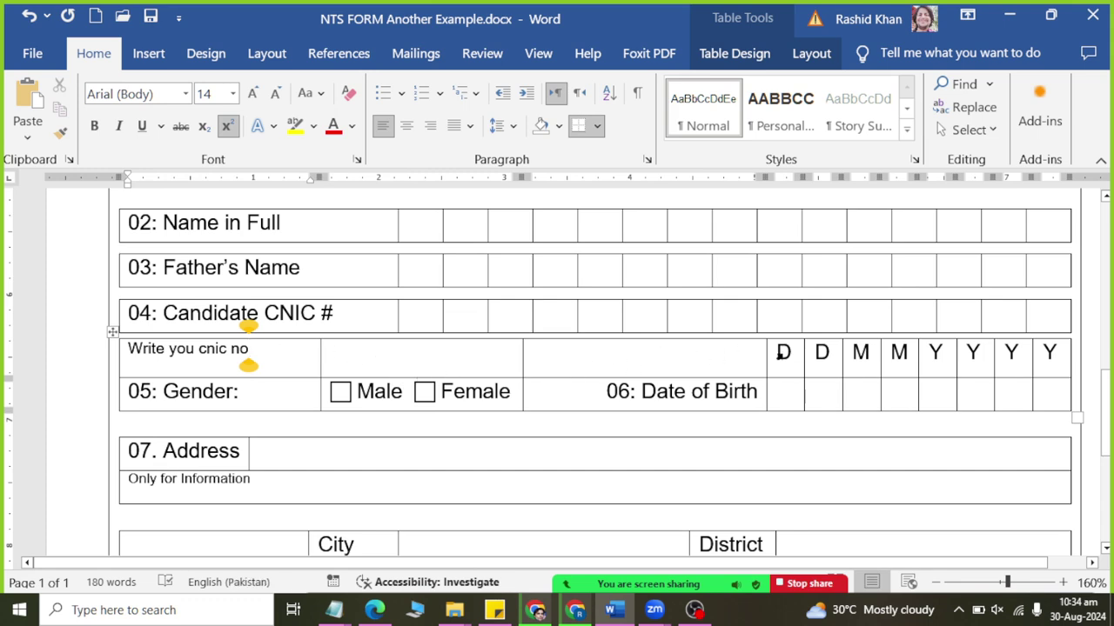
left_click(231, 352)
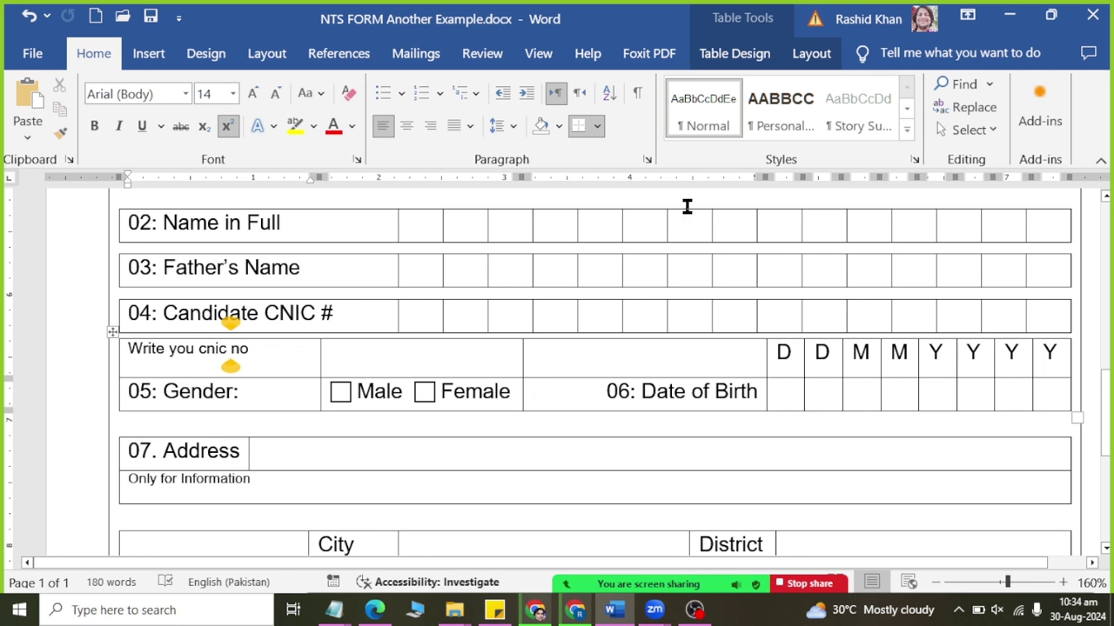
left_click(809, 53)
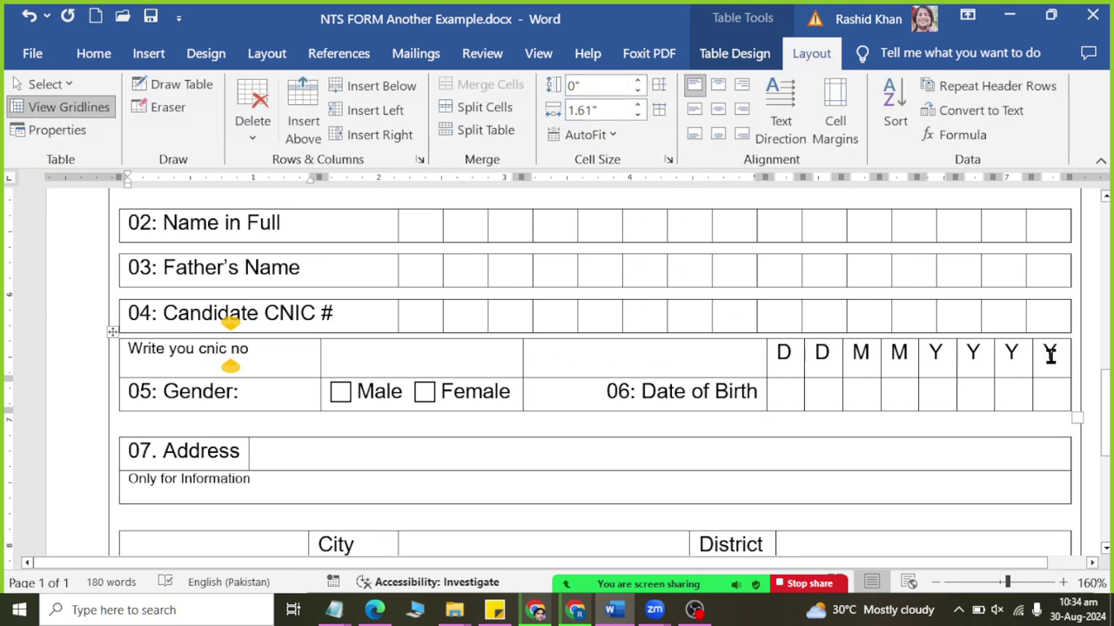
left_click_drag(1049, 355, 160, 353)
left_click(94, 53)
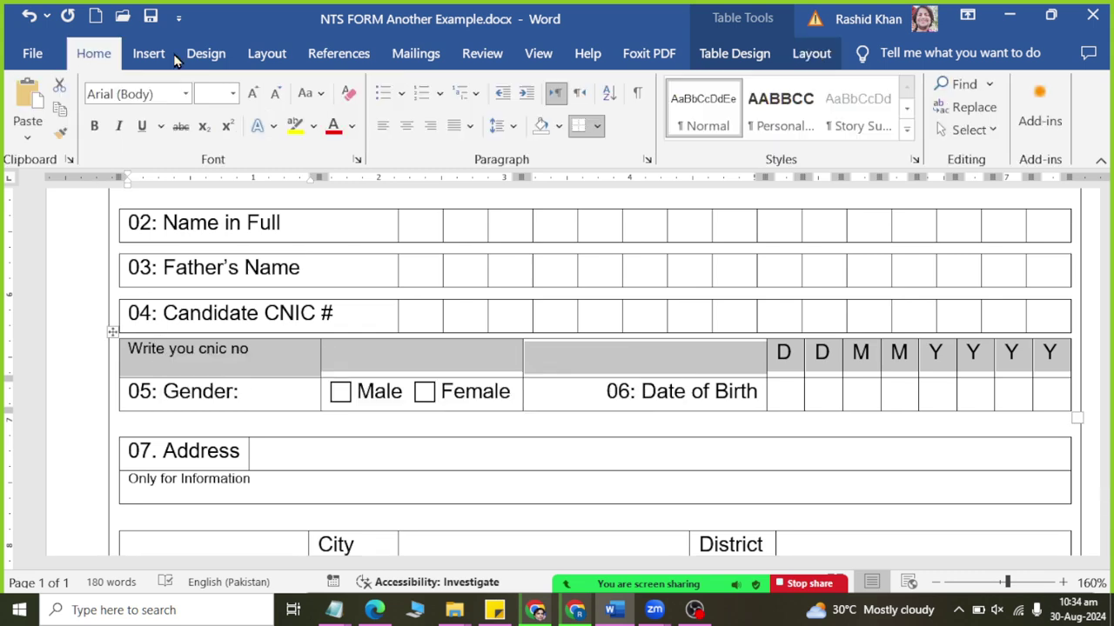
left_click(267, 54)
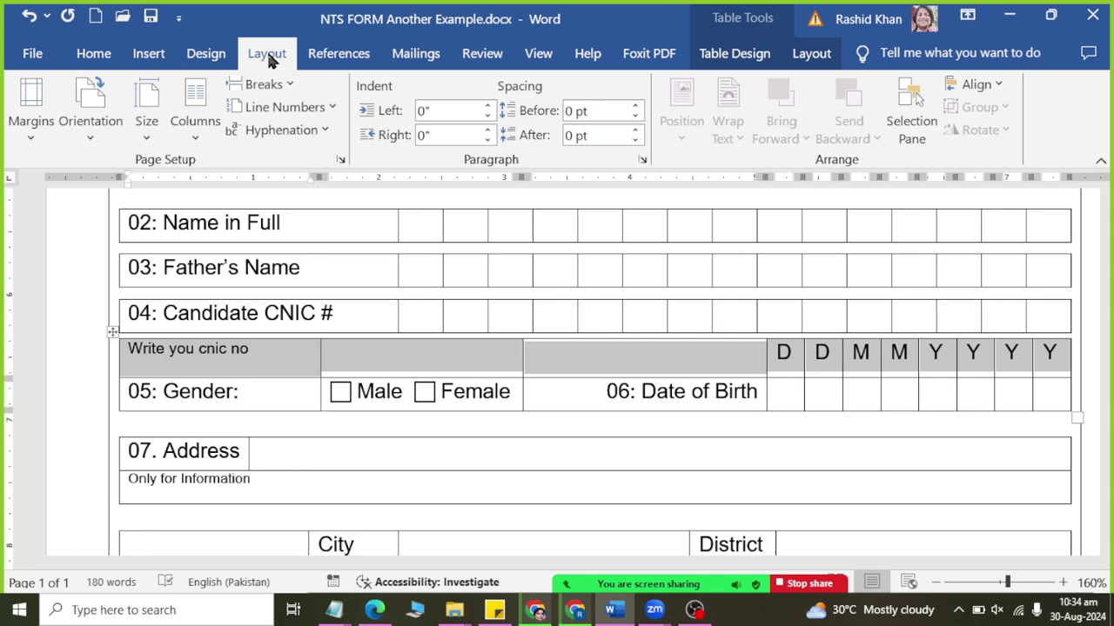
left_click(93, 54)
left_click(500, 126)
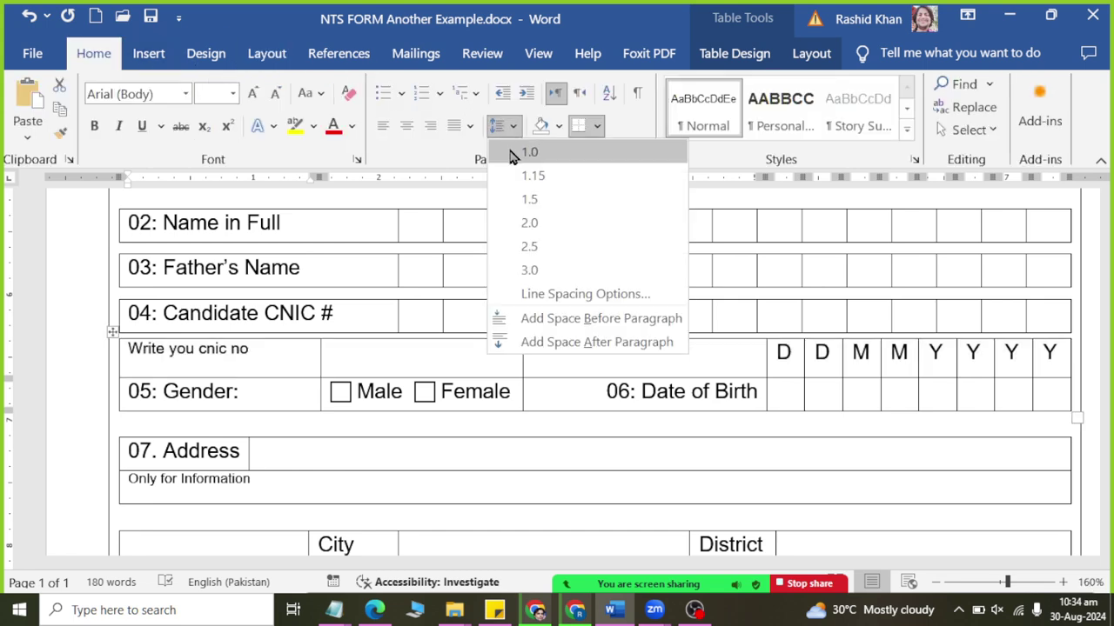
left_click(512, 153)
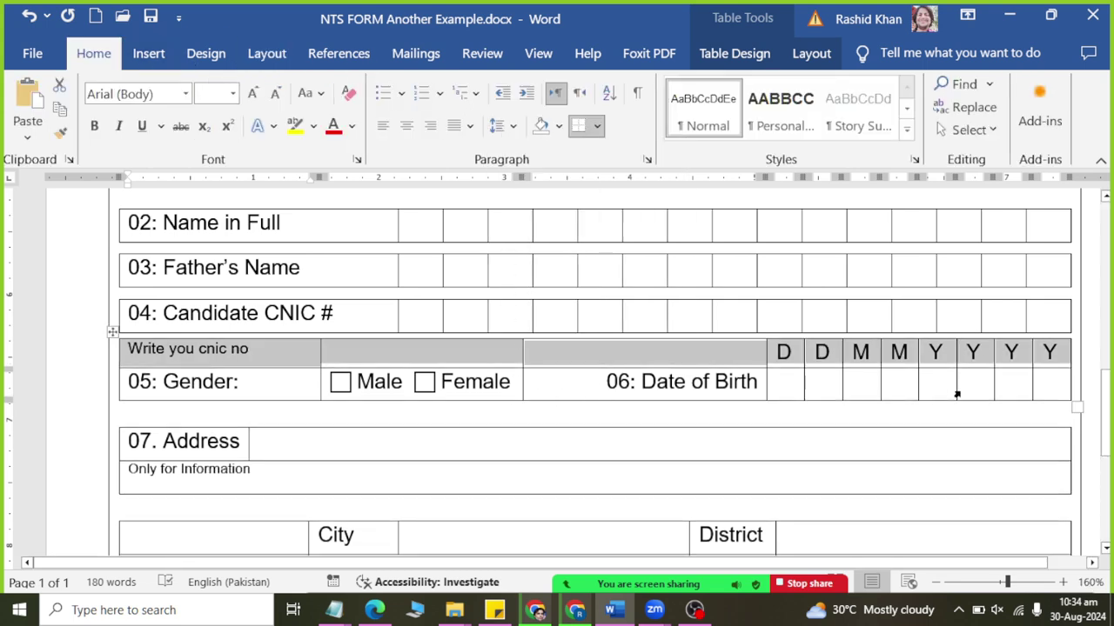
key("alt+Tab")
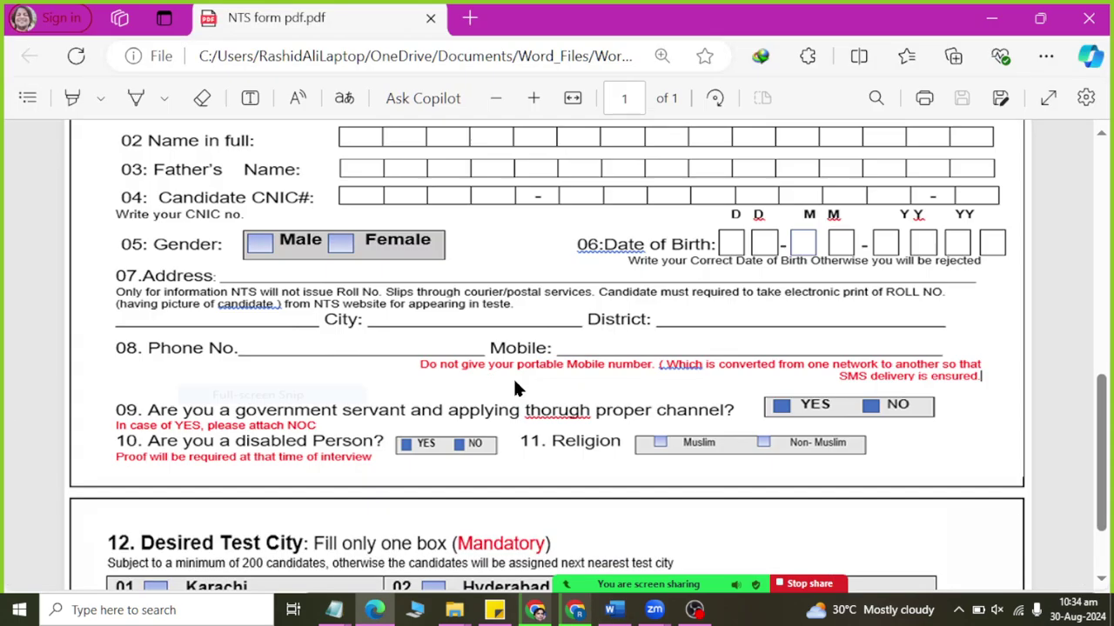
key("alt+Tab")
Back in Word, shrink the blank line above Address to font size 4.
key("alt+Tab")
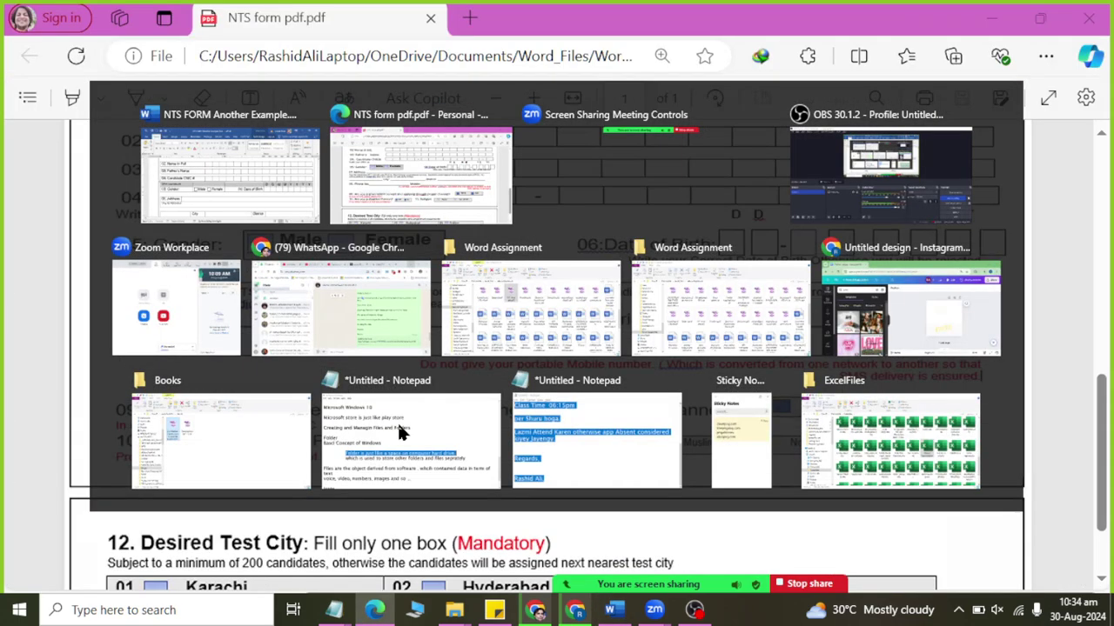
key("alt+Tab")
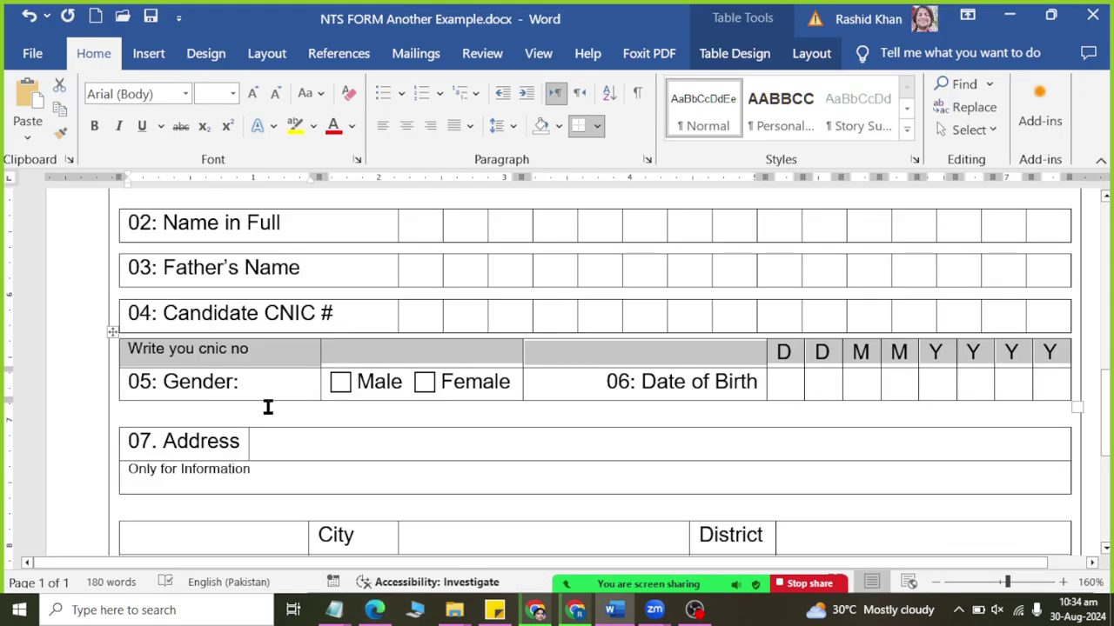
left_click(143, 409)
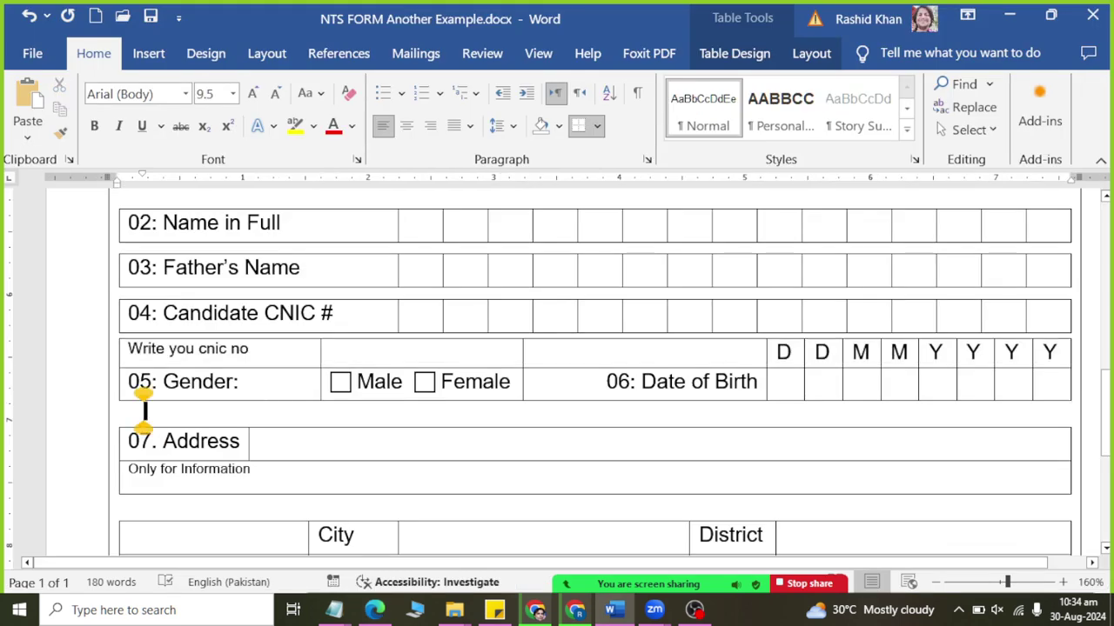
left_click(209, 94)
type("4")
key("Return")
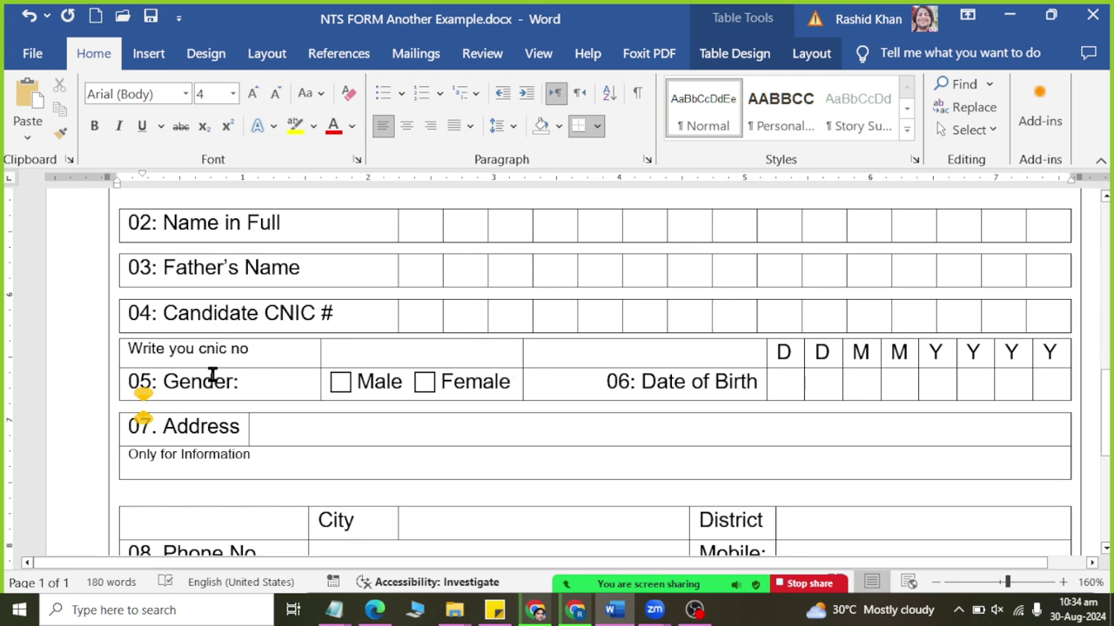
scroll(268, 317, "down", 1)
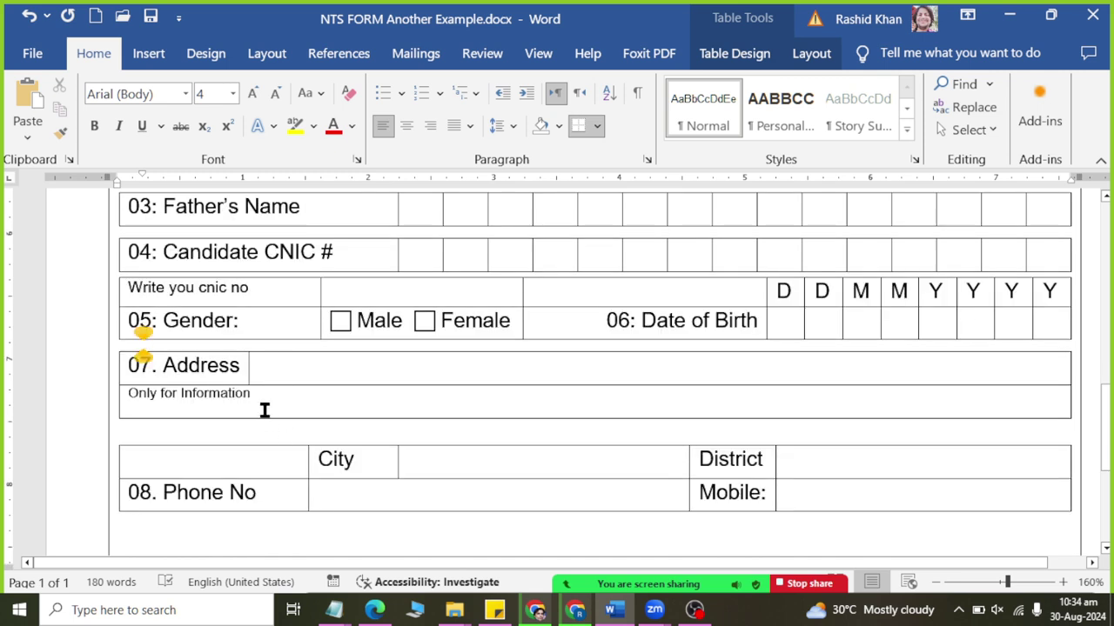
Set the Only for Information row to single (1.0) line spacing.
left_click(258, 400)
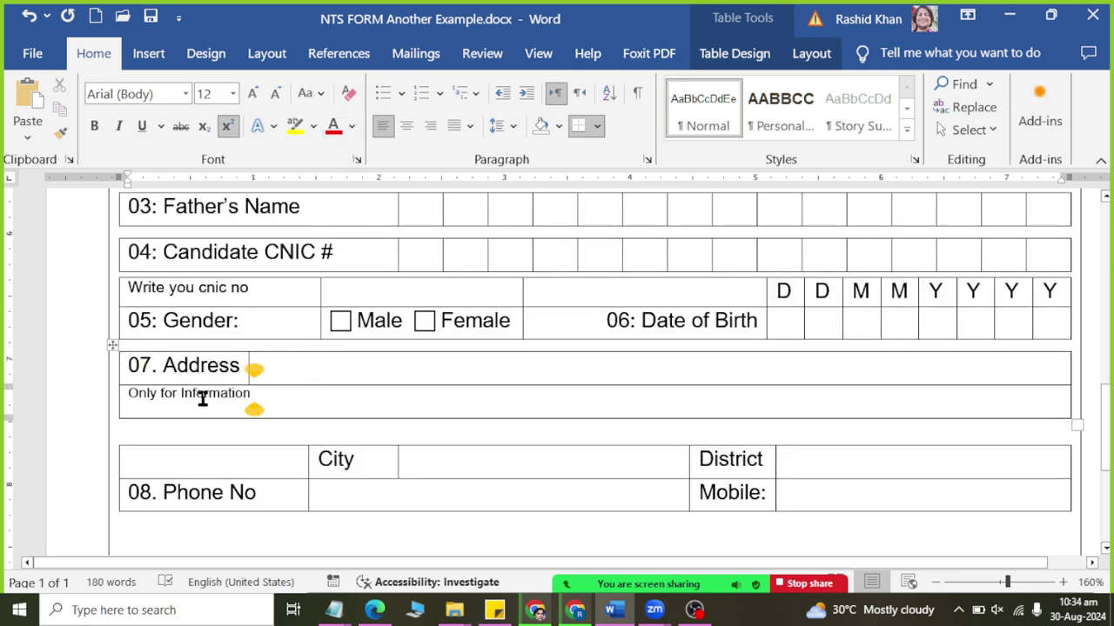
left_click_drag(132, 393, 365, 417)
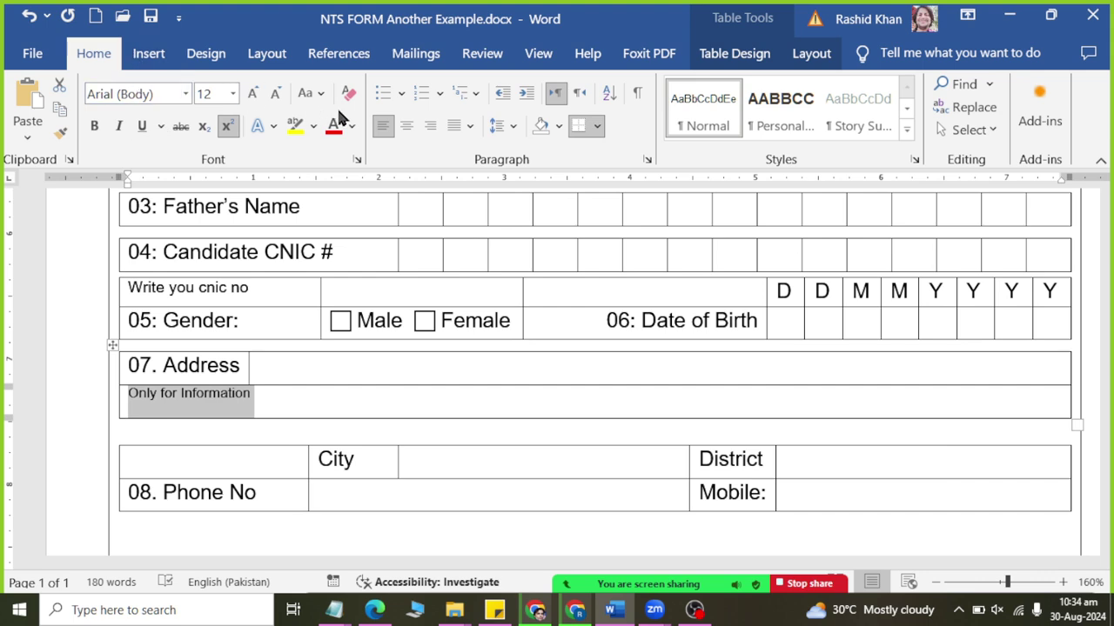
left_click(512, 127)
left_click(522, 152)
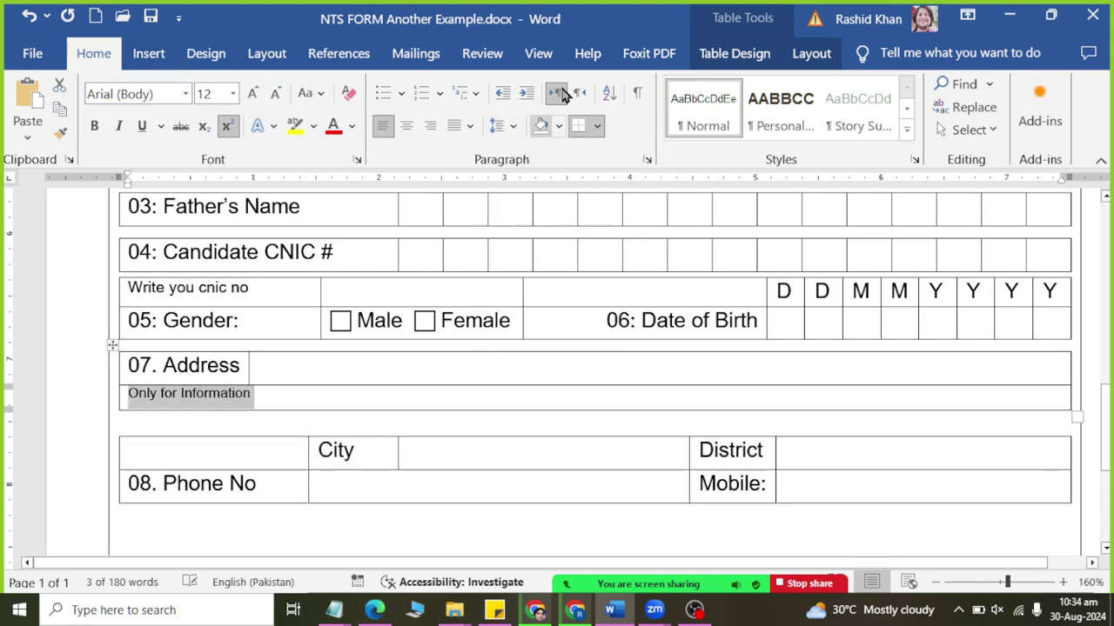
left_click(804, 56)
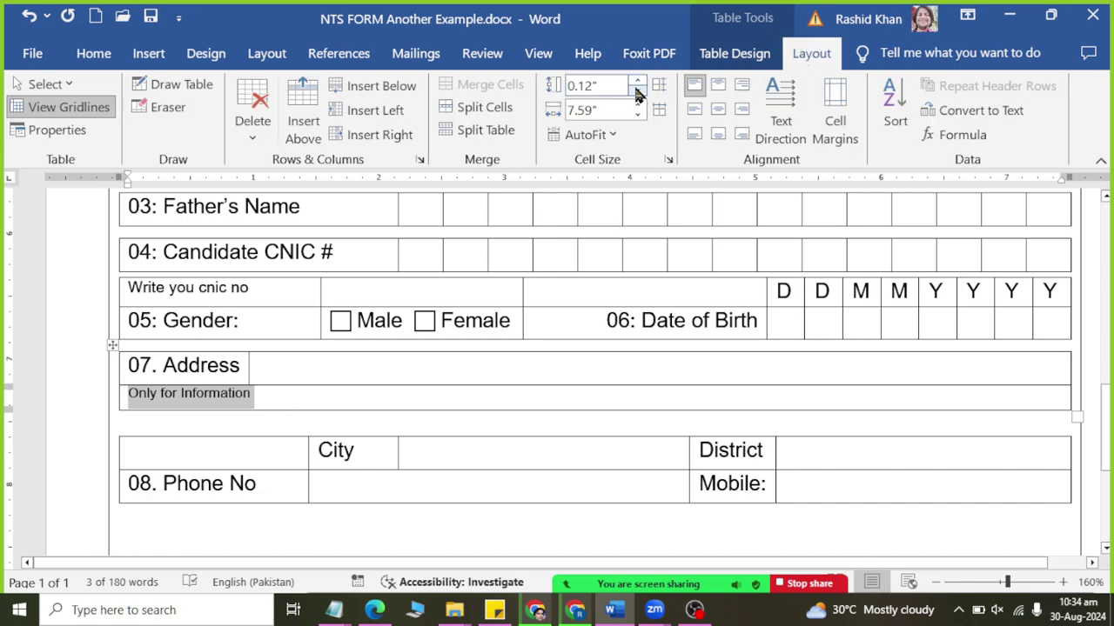
key("alt+Tab")
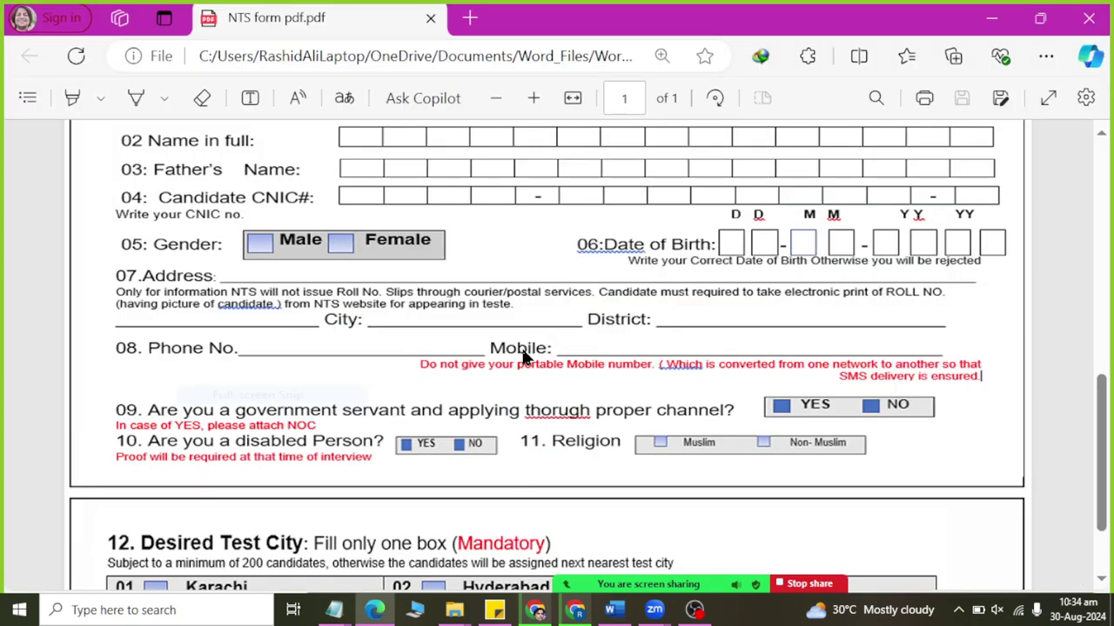
key("alt+Tab")
Shrink the empty line below the address rows to font size 4, checking against the PDF.
left_click(142, 417)
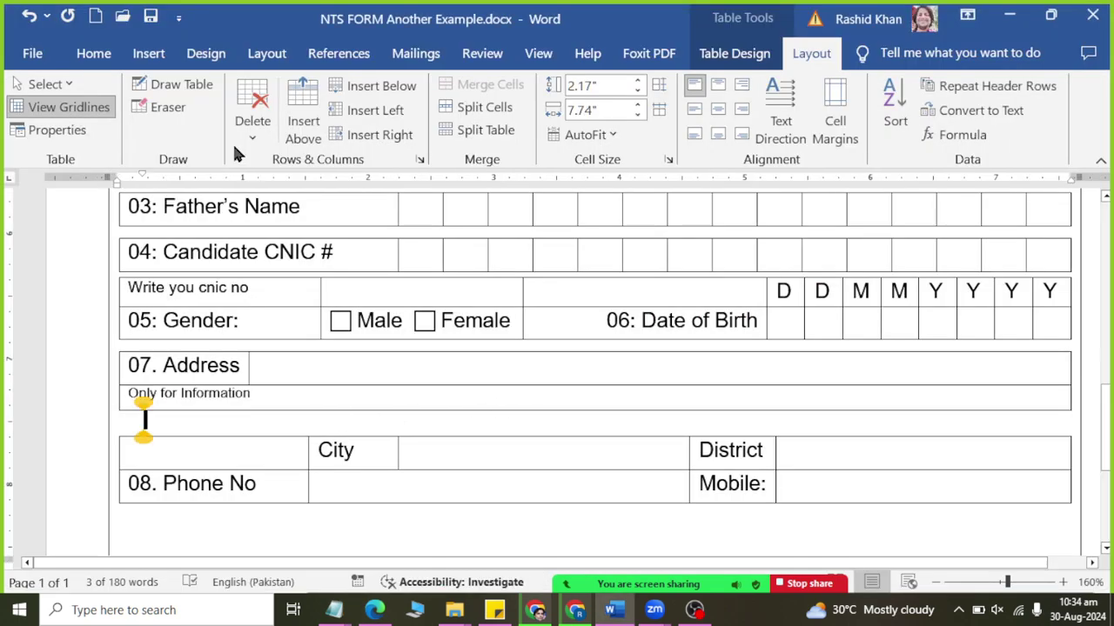
left_click(93, 54)
left_click(212, 92)
type("4")
key("Return")
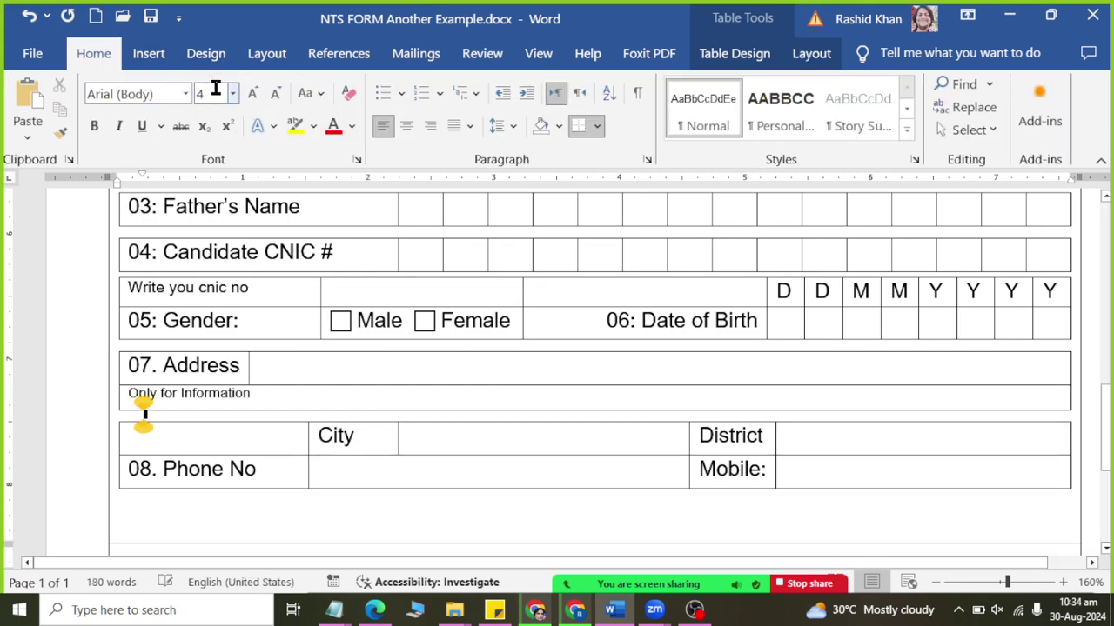
key("alt+Tab")
key("alt+Tab")
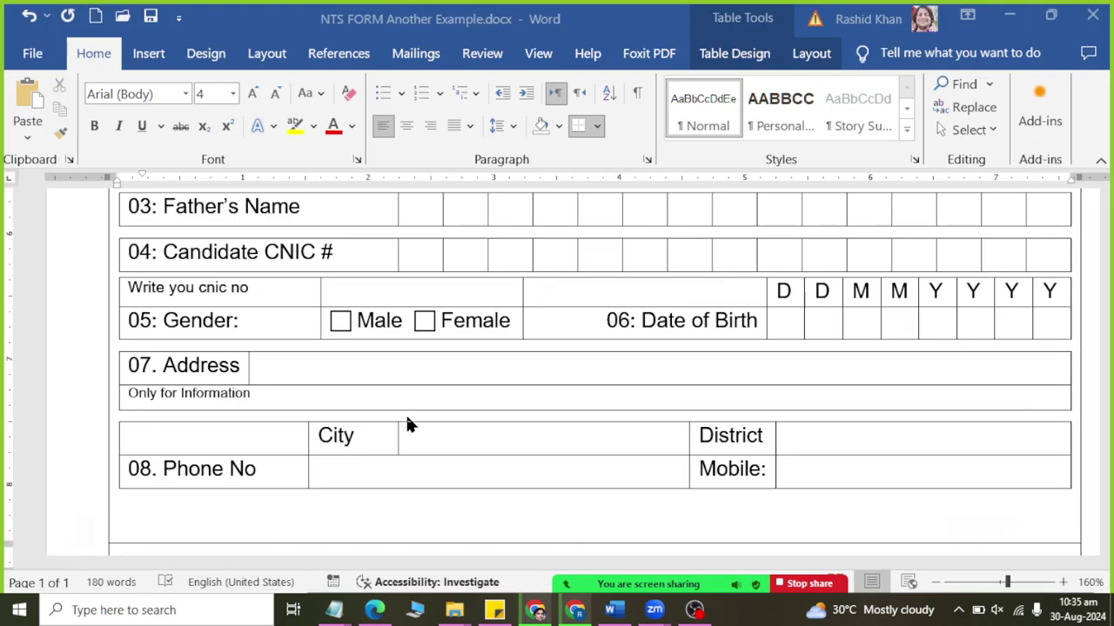
key("alt+Tab")
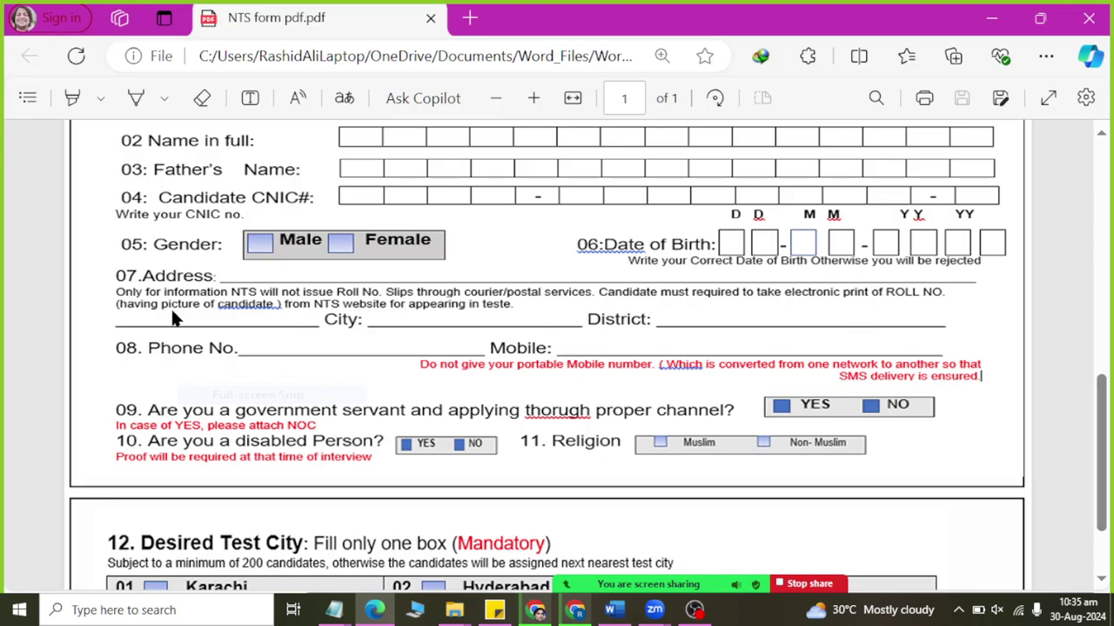
key("alt+Tab")
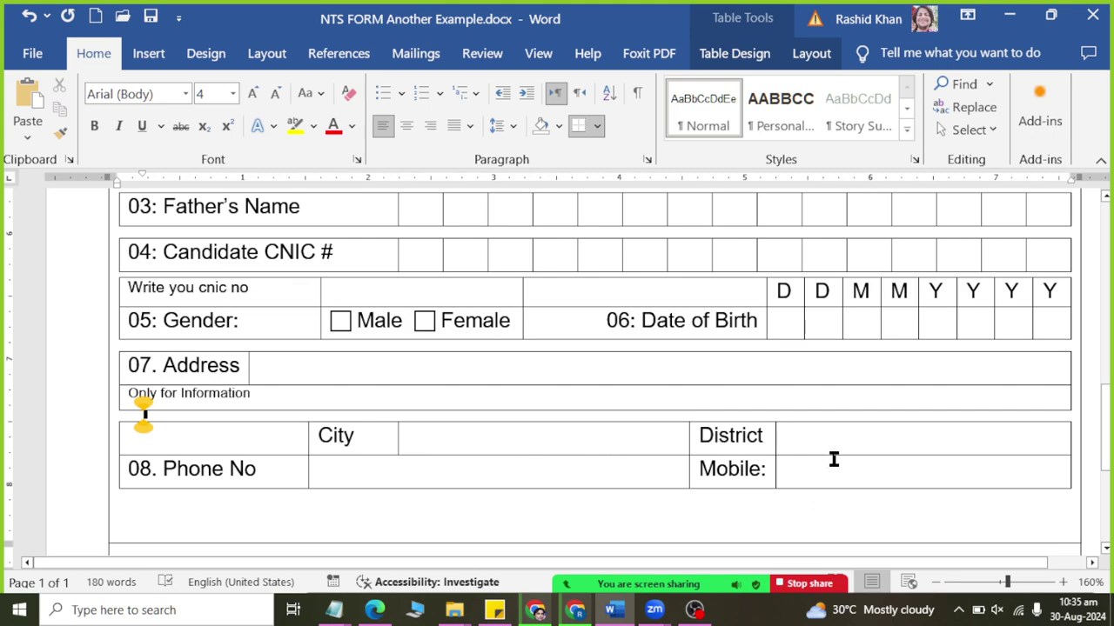
key("alt+Tab")
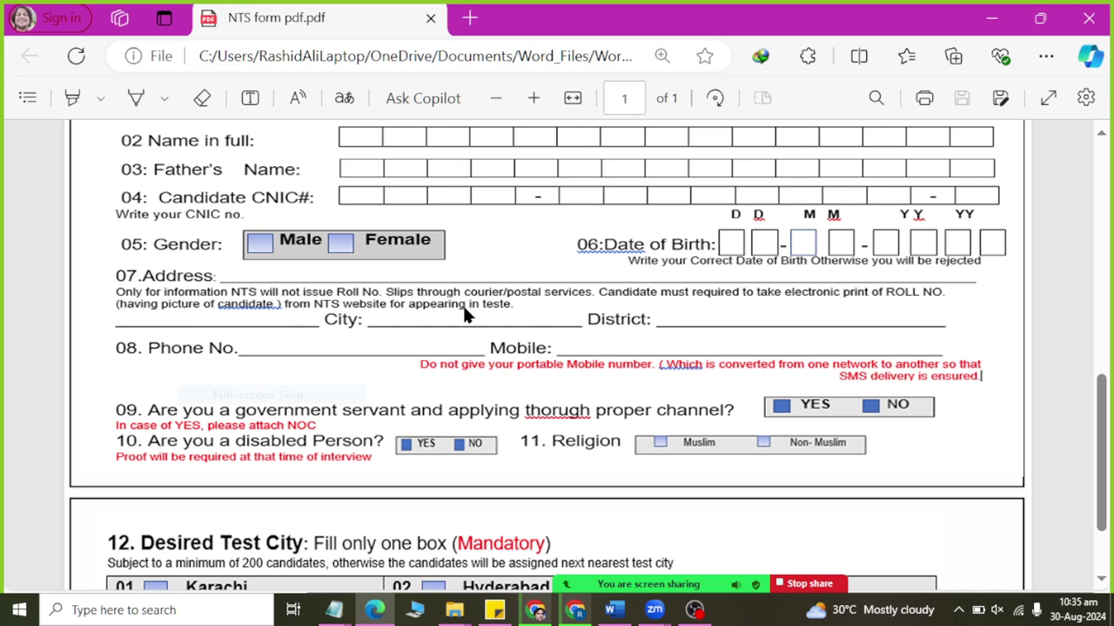
key("alt+Tab")
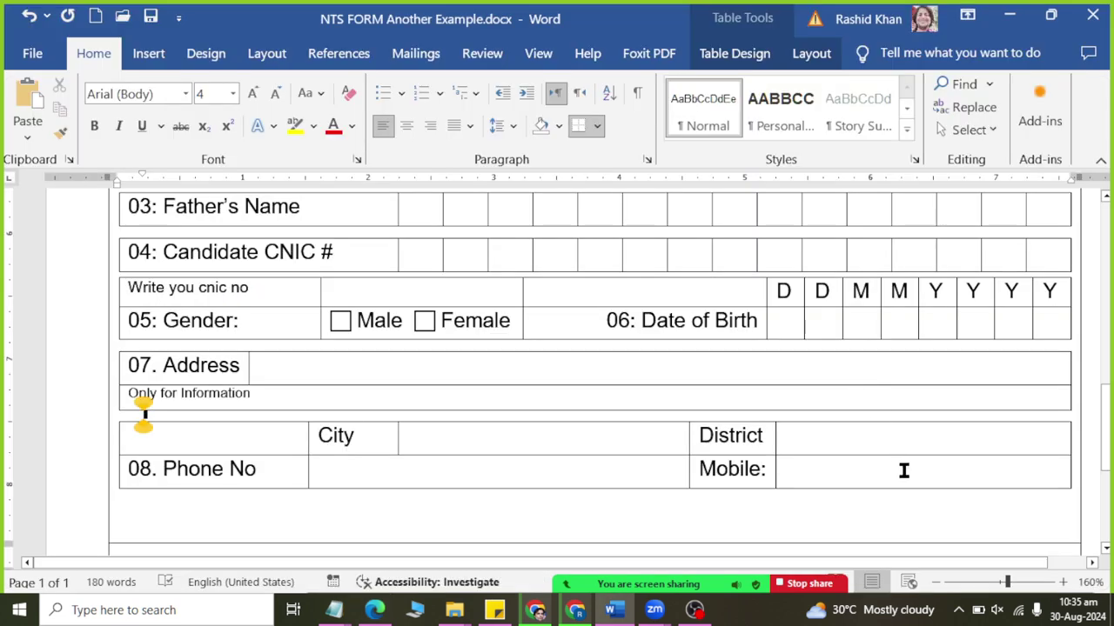
scroll(903, 470, "up", 3)
scroll(957, 470, "up", 3)
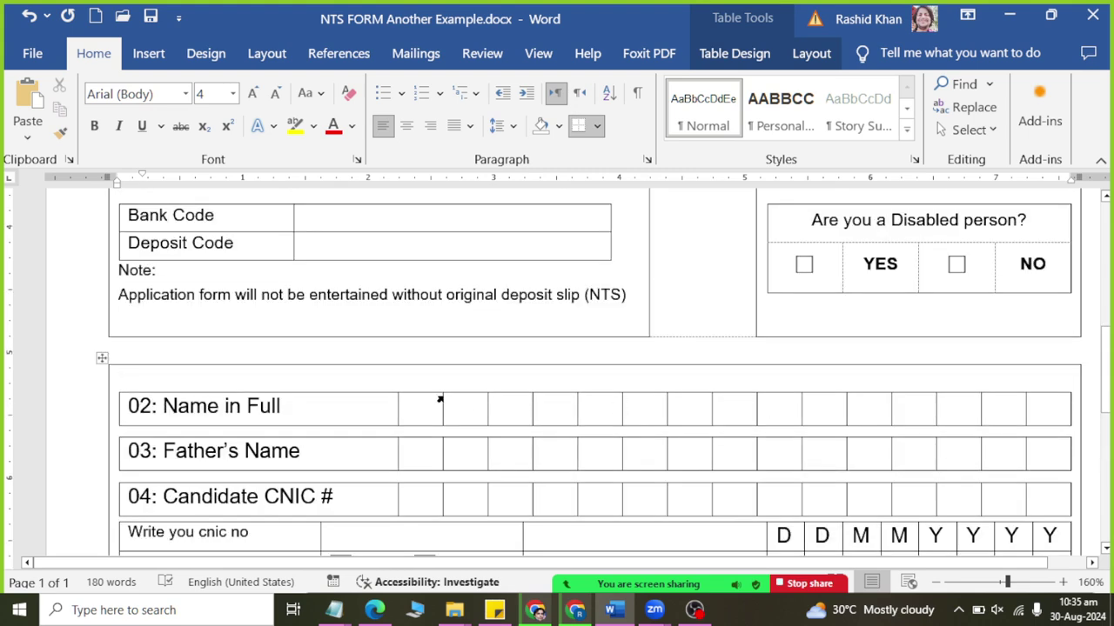
Put the caret in the personal info table below Name in Full's blank row and show Table Layout.
left_click(132, 374)
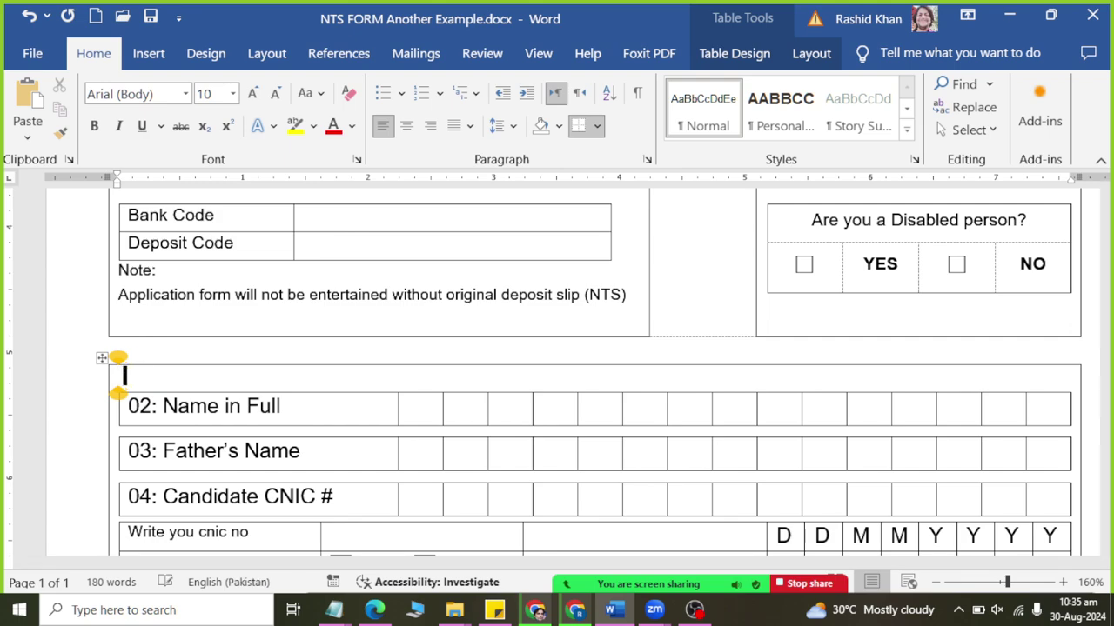
key("alt+Tab")
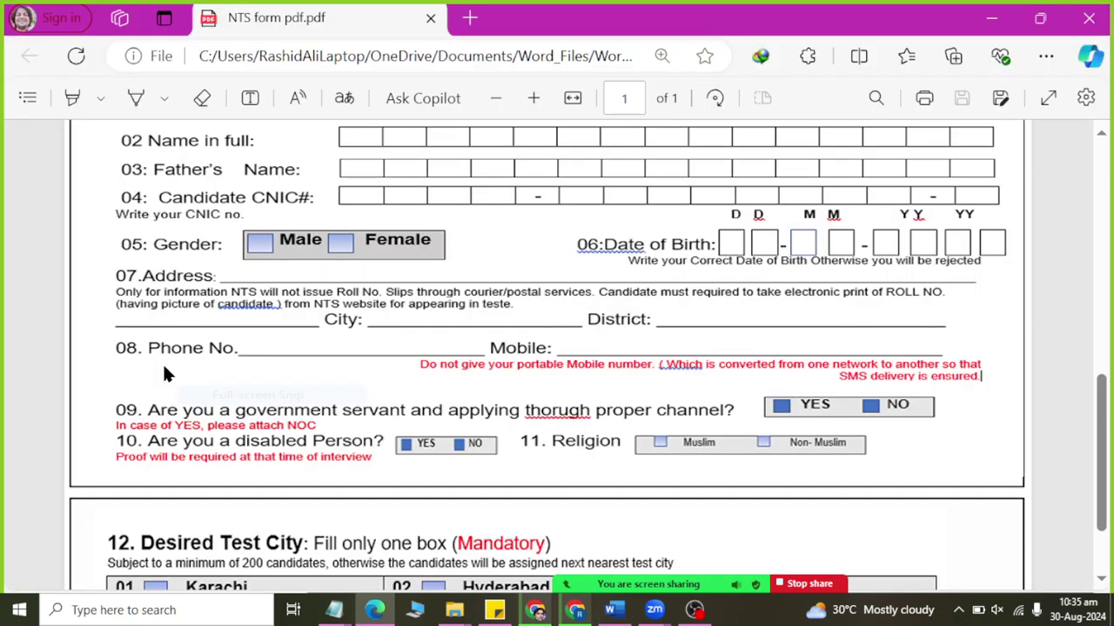
key("alt+Tab")
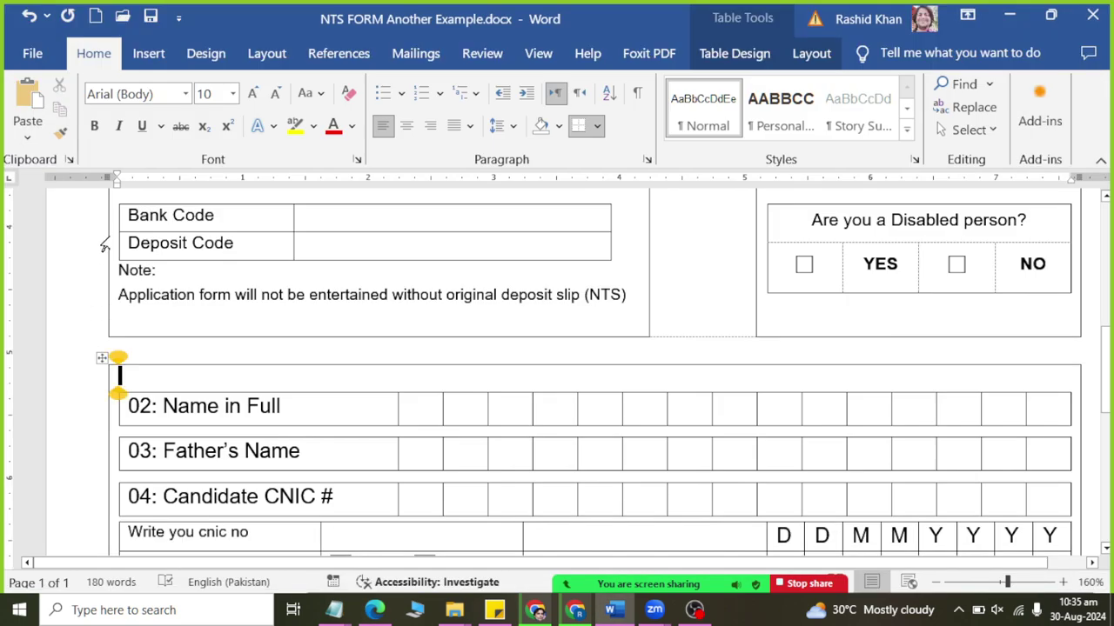
scroll(136, 257, "up", 2)
scroll(152, 248, "up", 2)
left_click_drag(162, 340, 174, 318)
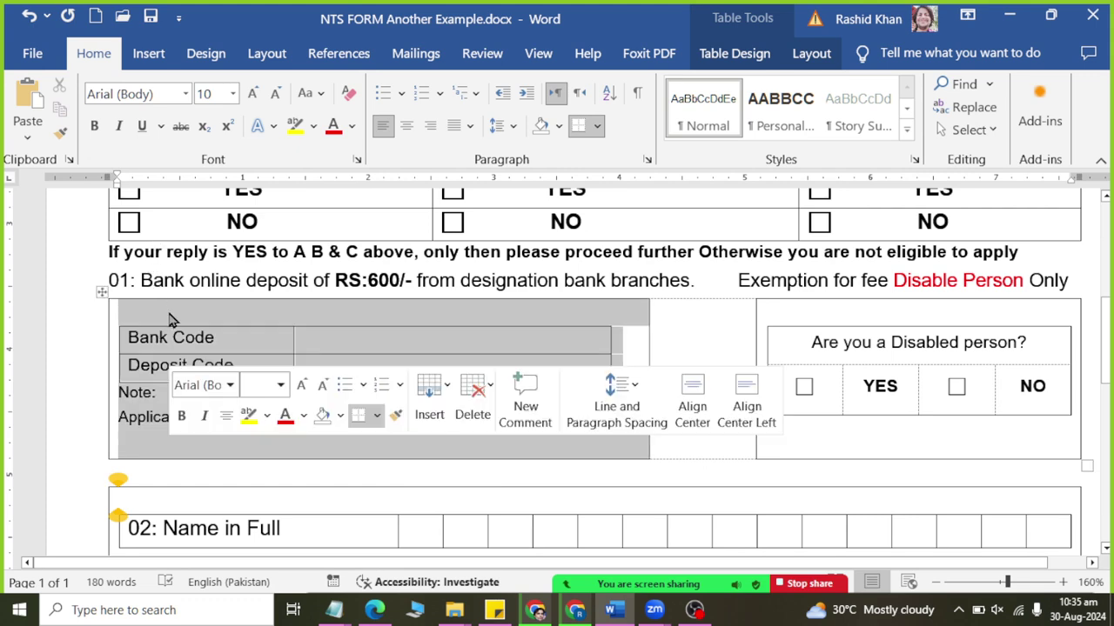
scroll(139, 418, "down", 2)
left_click(149, 435)
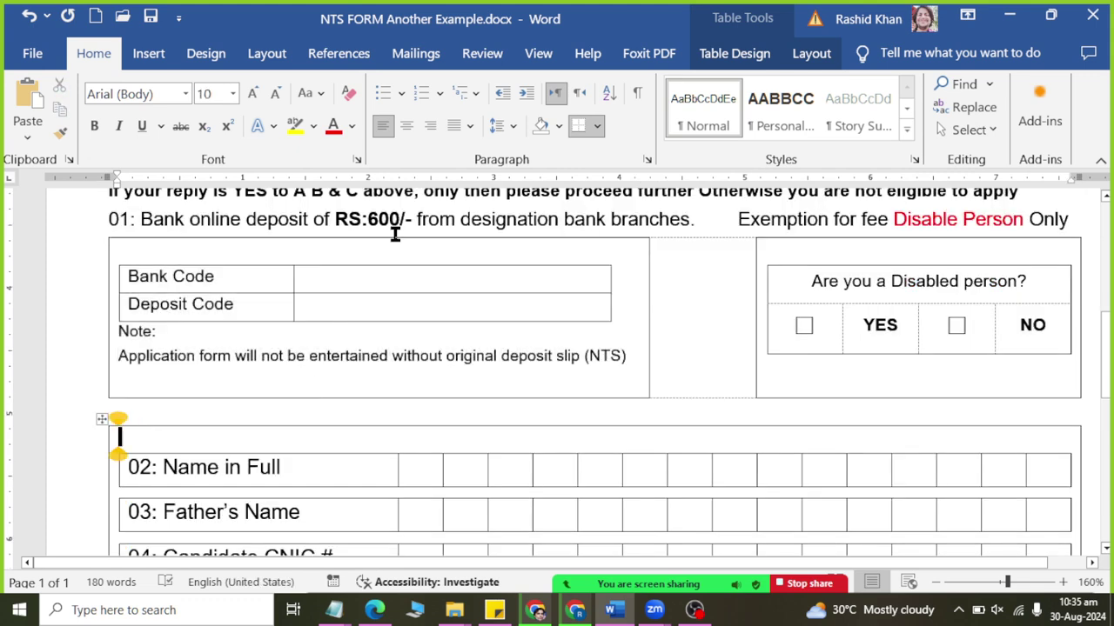
left_click(814, 55)
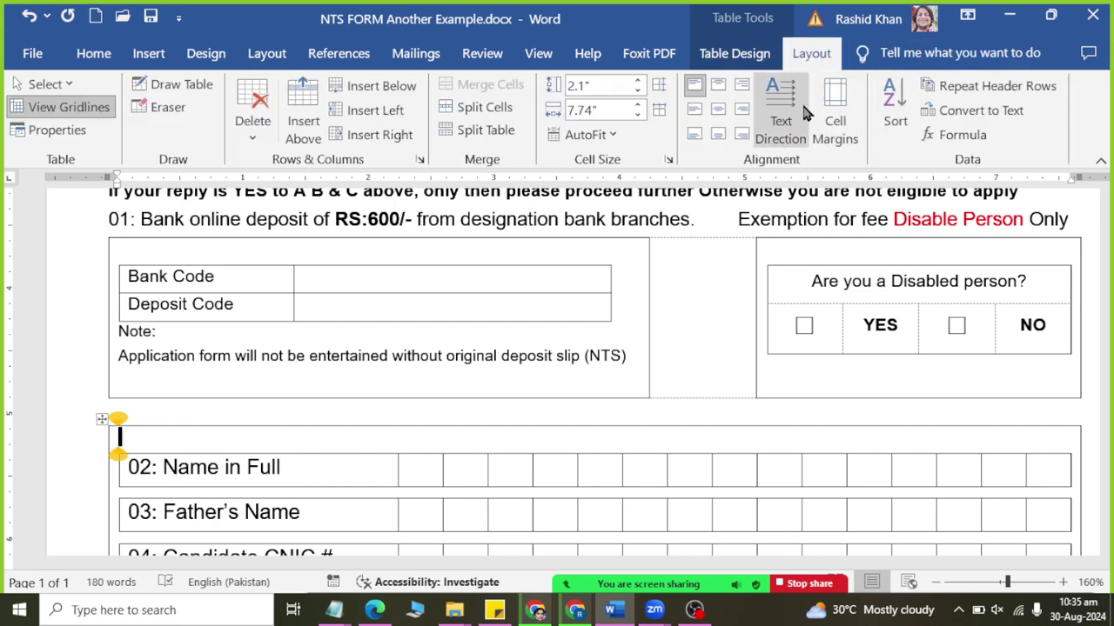
Apply a custom solid 1½ pt border to the table's left, top and bottom edges.
left_click(738, 55)
left_click(961, 140)
left_click(1027, 527)
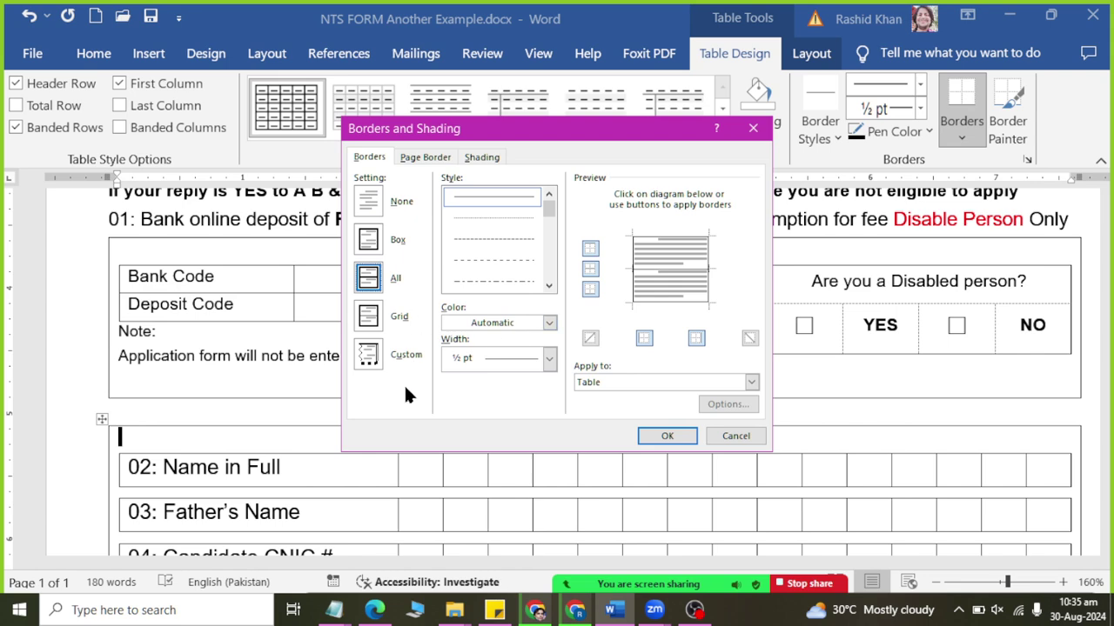
left_click(369, 358)
left_click(528, 199)
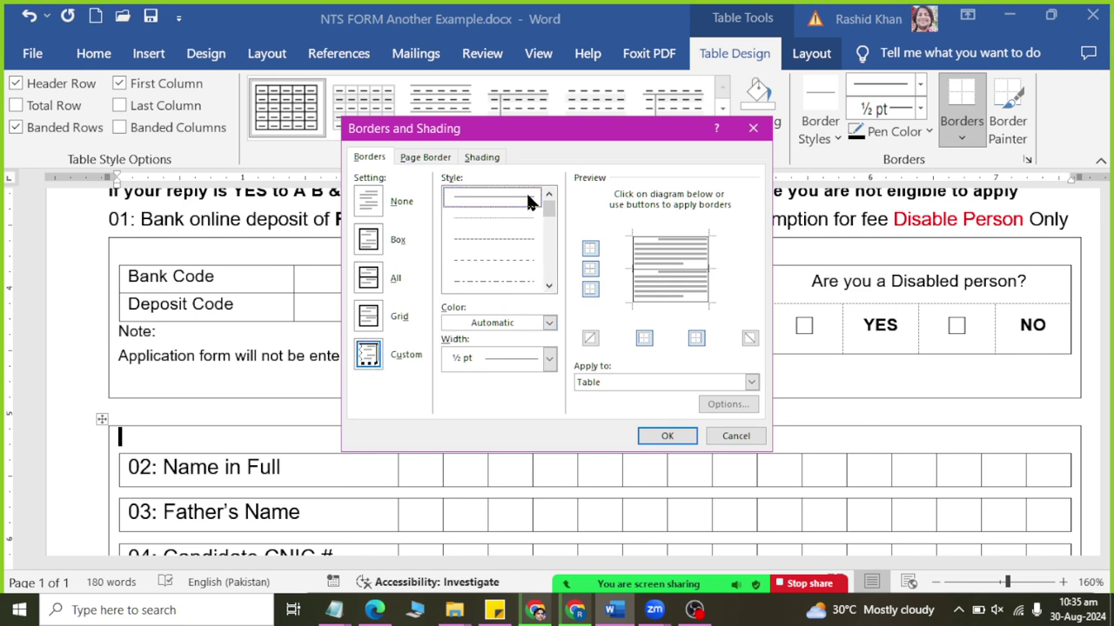
left_click(547, 374)
left_click(513, 465)
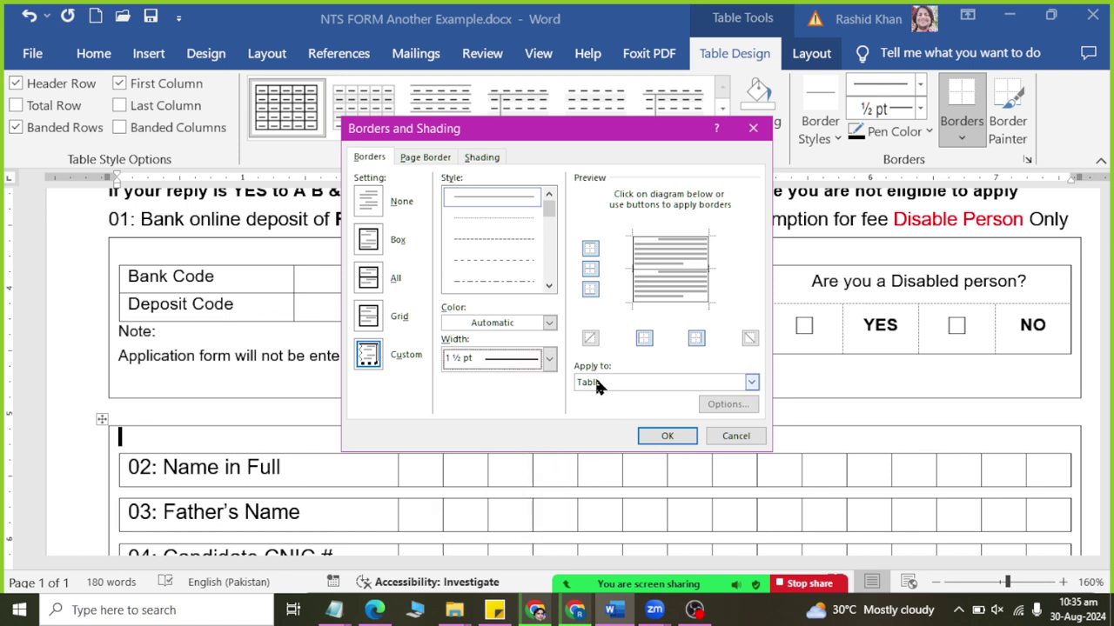
left_click(633, 297)
left_click(654, 239)
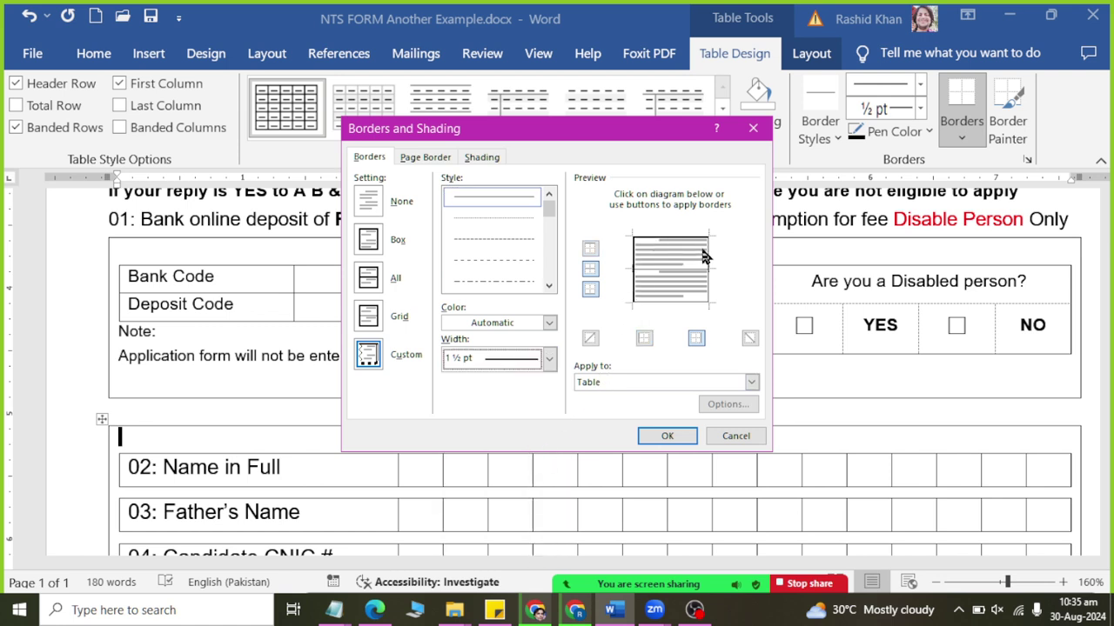
left_click(692, 298)
left_click(666, 436)
Click into the Name in Full row and compare the result with the PDF.
left_click(425, 461)
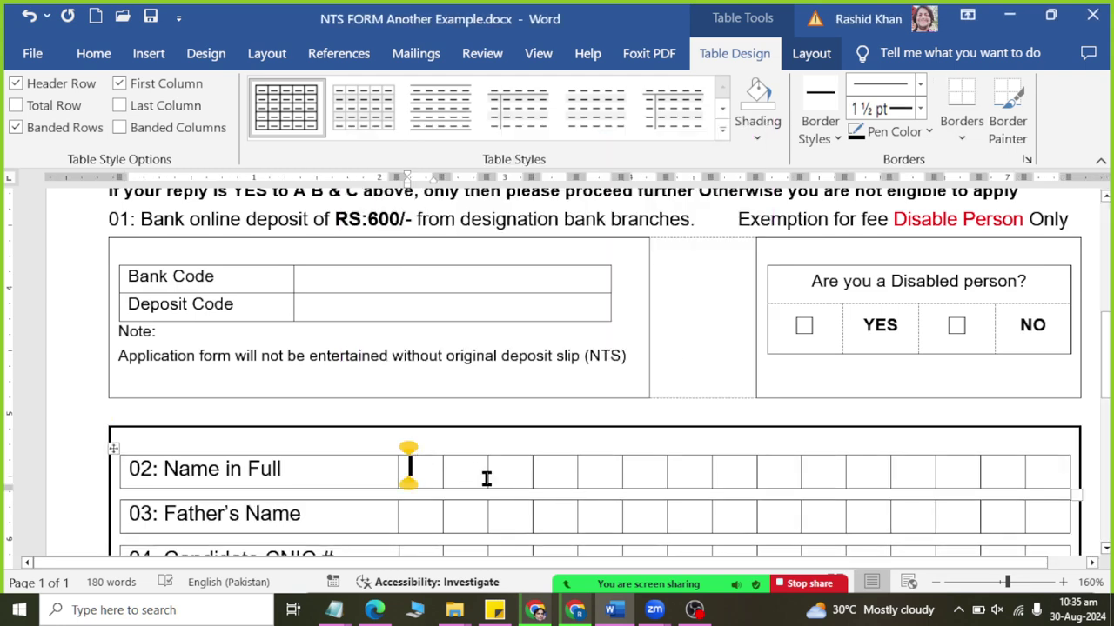
scroll(496, 459, "down", 3)
key("alt+Tab")
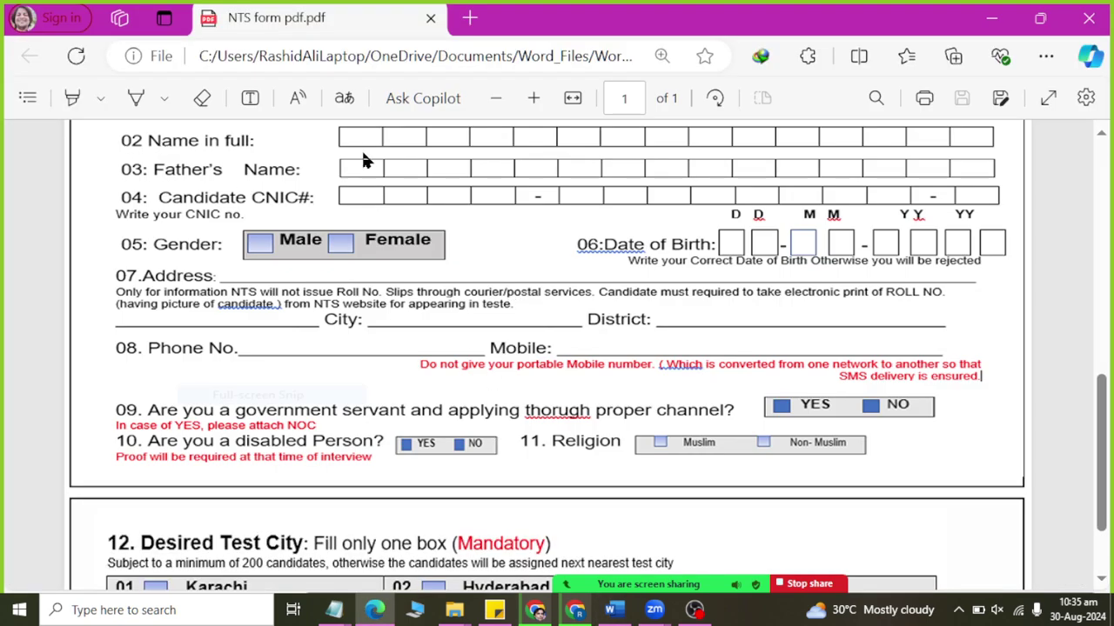
key("alt+Tab")
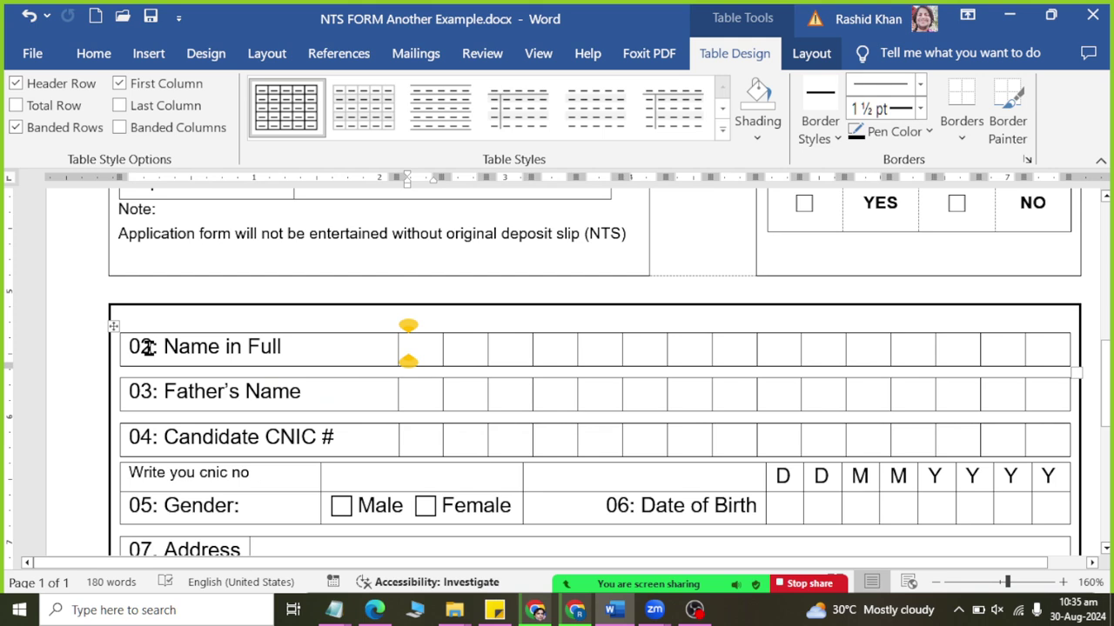
Remove all borders from the 02: Name in Full row.
left_click(97, 341)
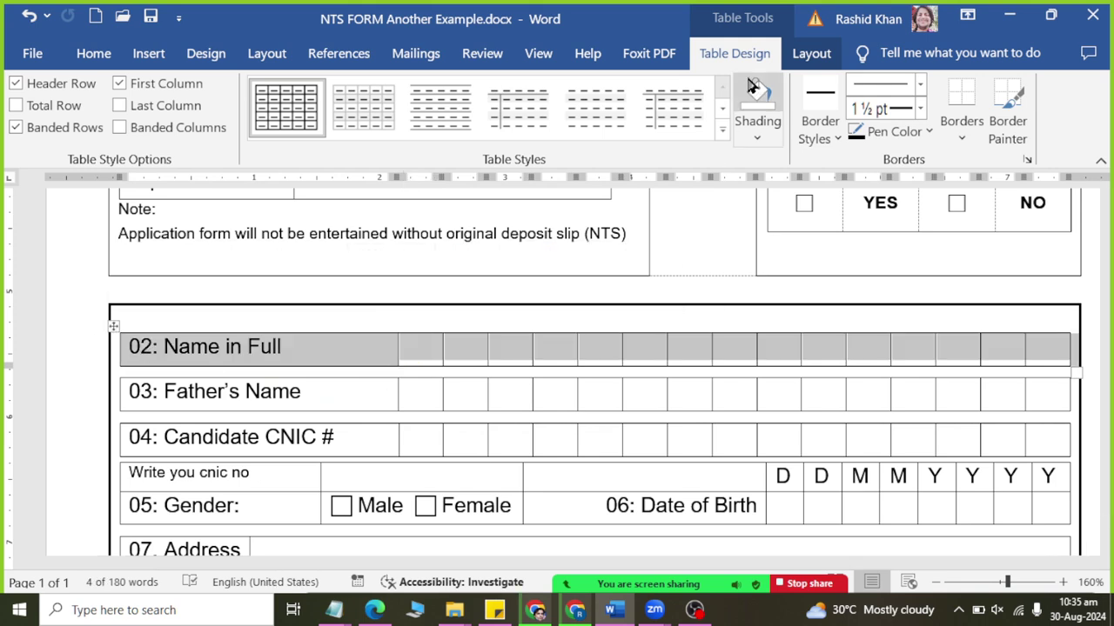
left_click(960, 141)
left_click(957, 256)
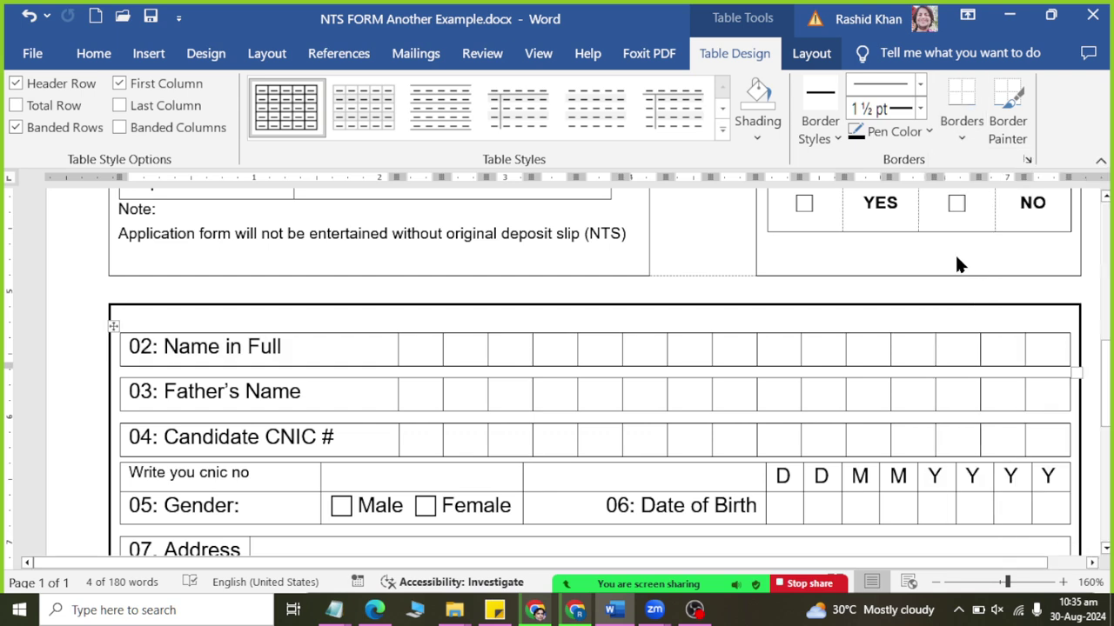
left_click_drag(423, 355, 1030, 358)
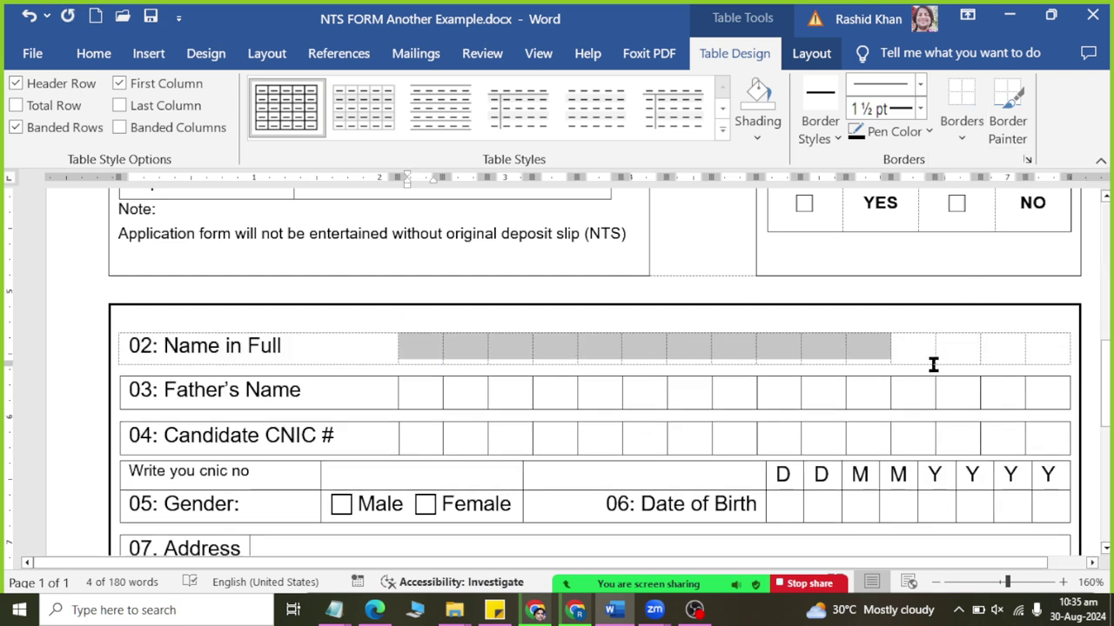
key("alt+a")
key("r")
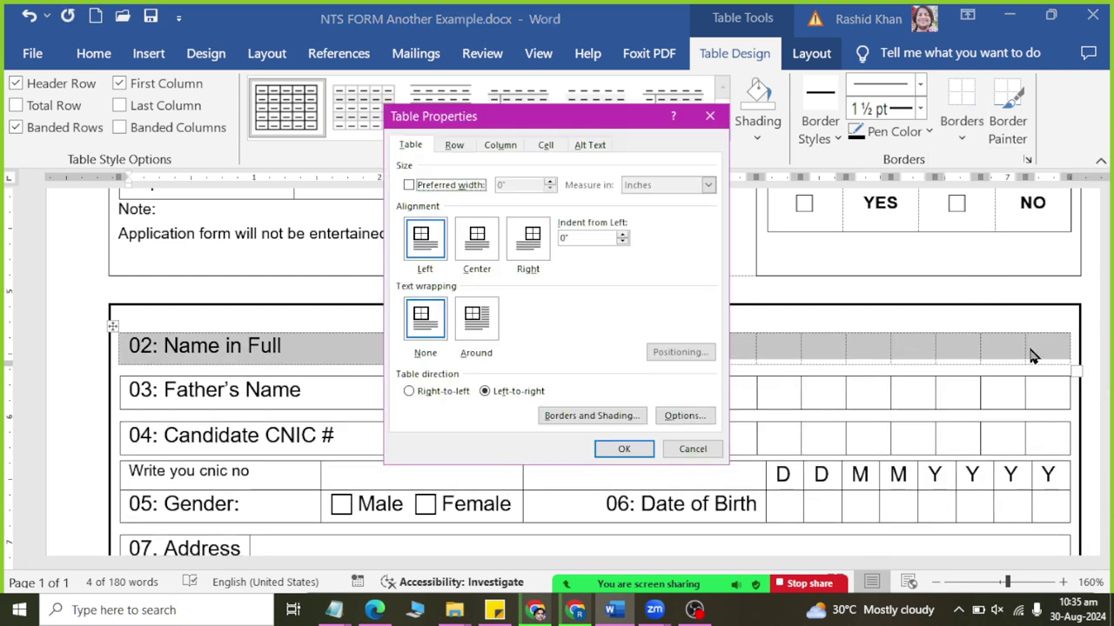
key("Escape")
Reselect the Name in Full boxes and give them All Borders.
left_click(426, 357)
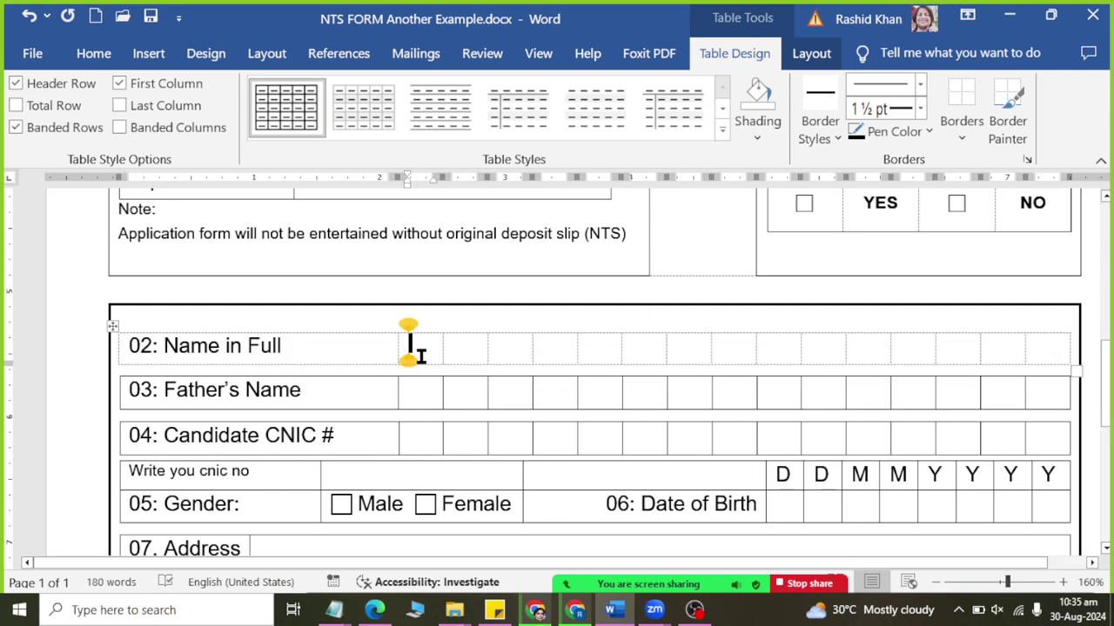
left_click_drag(418, 355, 1029, 355)
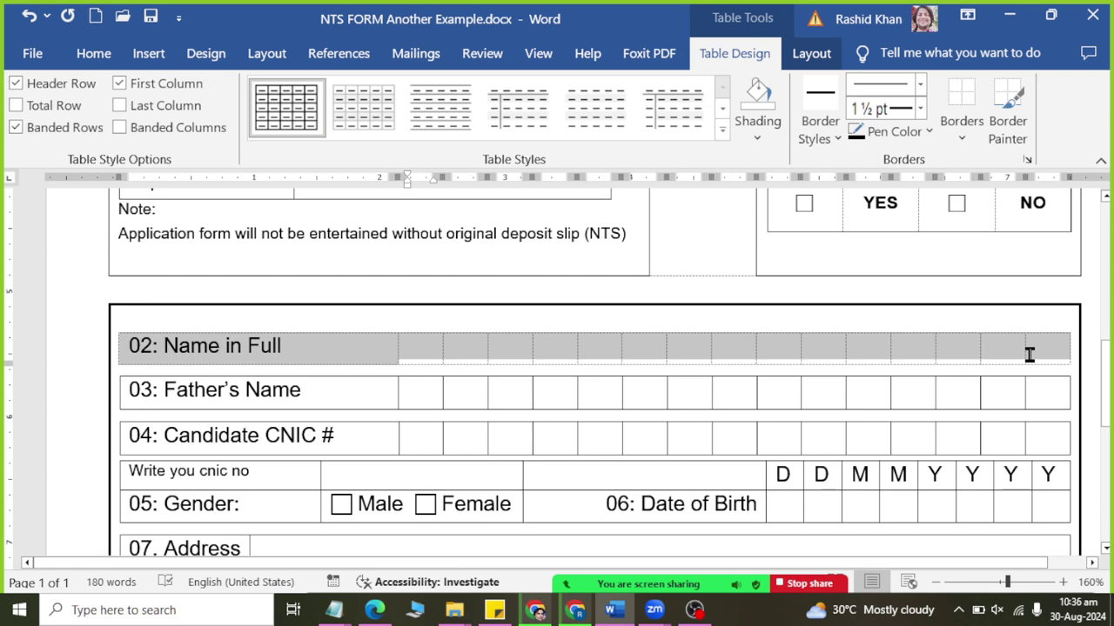
left_click(427, 354)
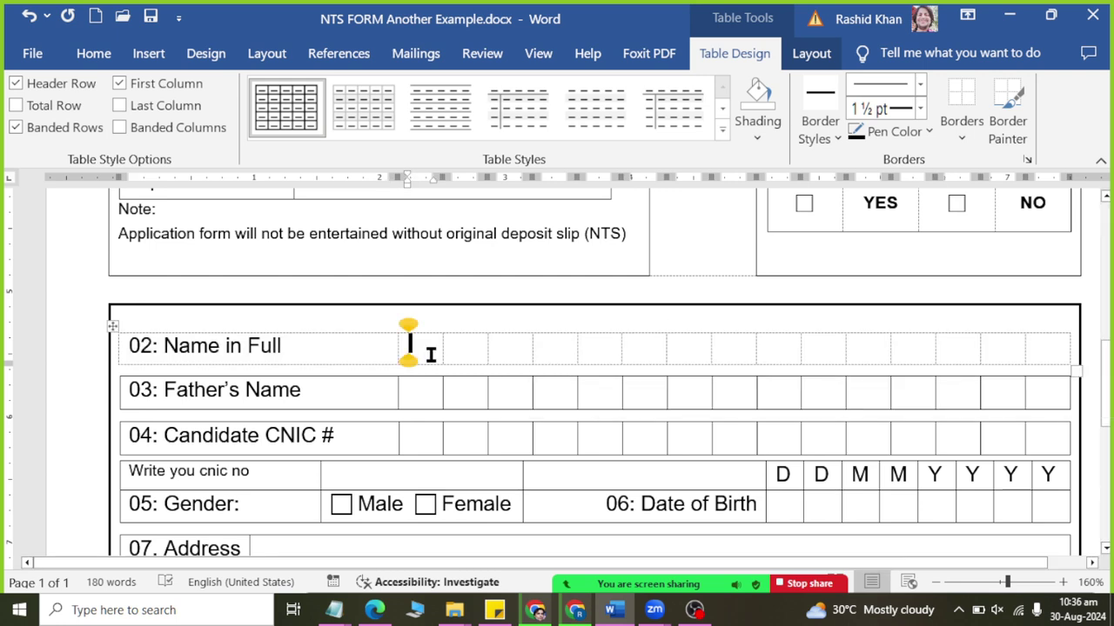
left_click_drag(1044, 348, 424, 355)
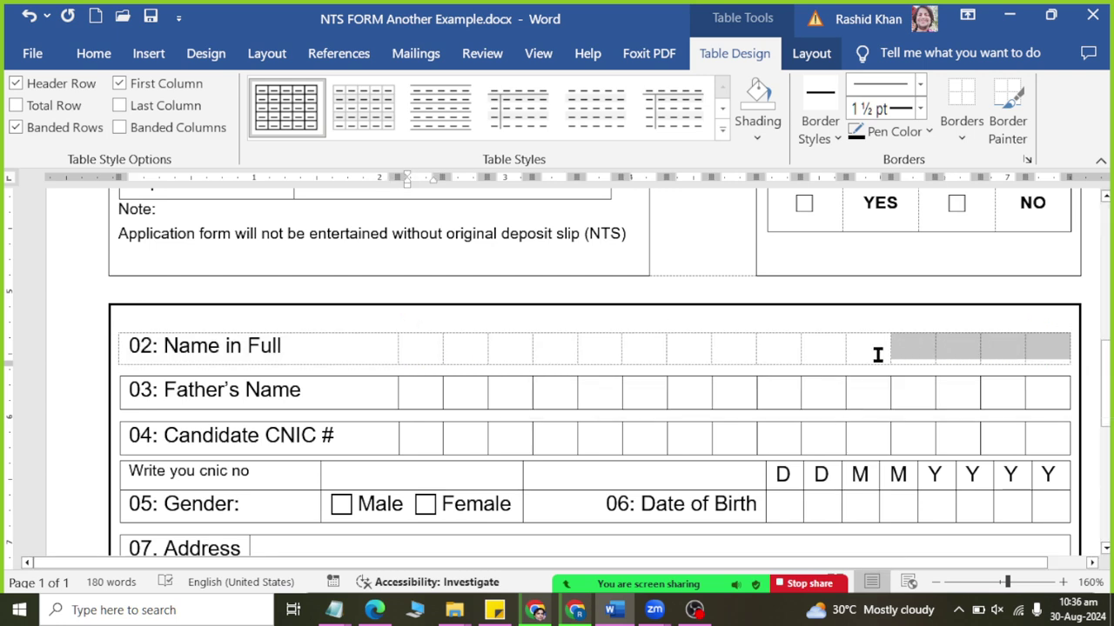
left_click(961, 138)
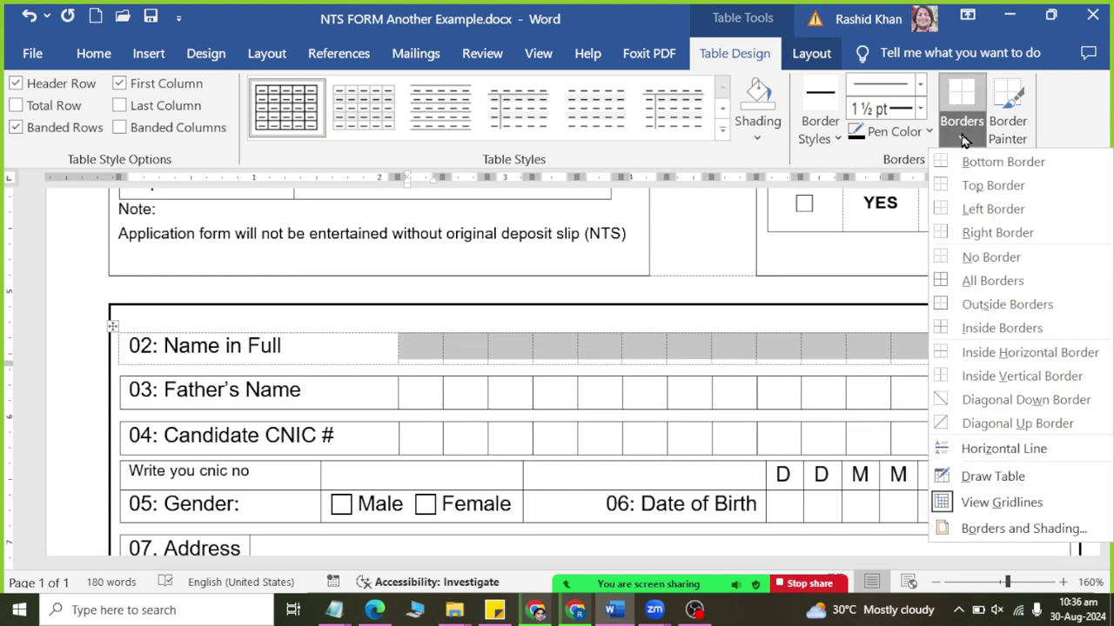
left_click(978, 281)
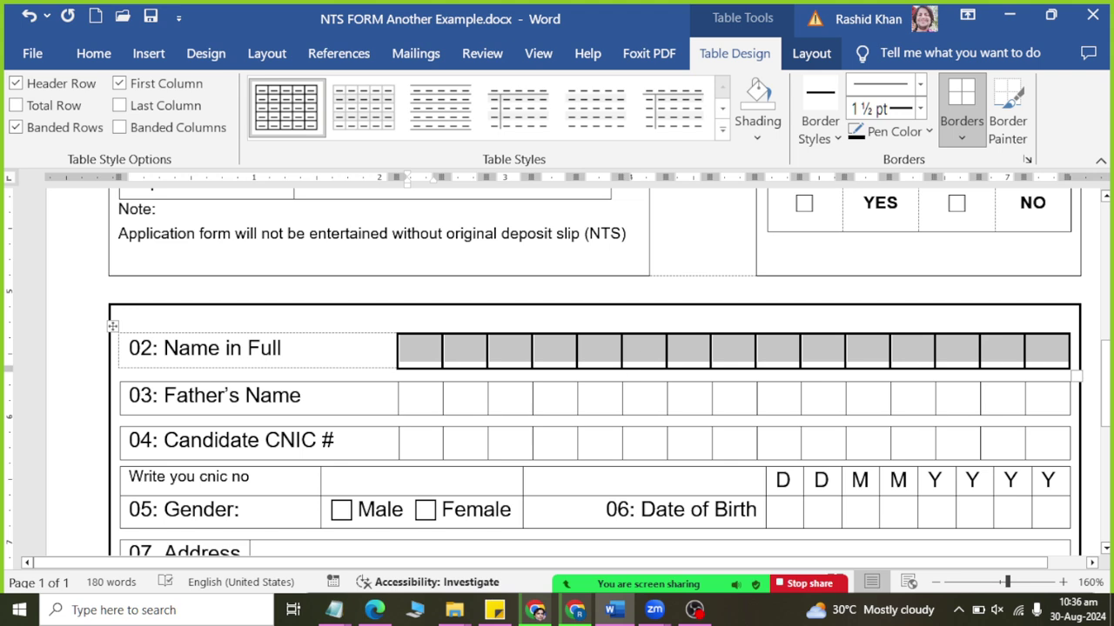
In Borders and Shading, choose the thin ¼ pt line width.
left_click(959, 139)
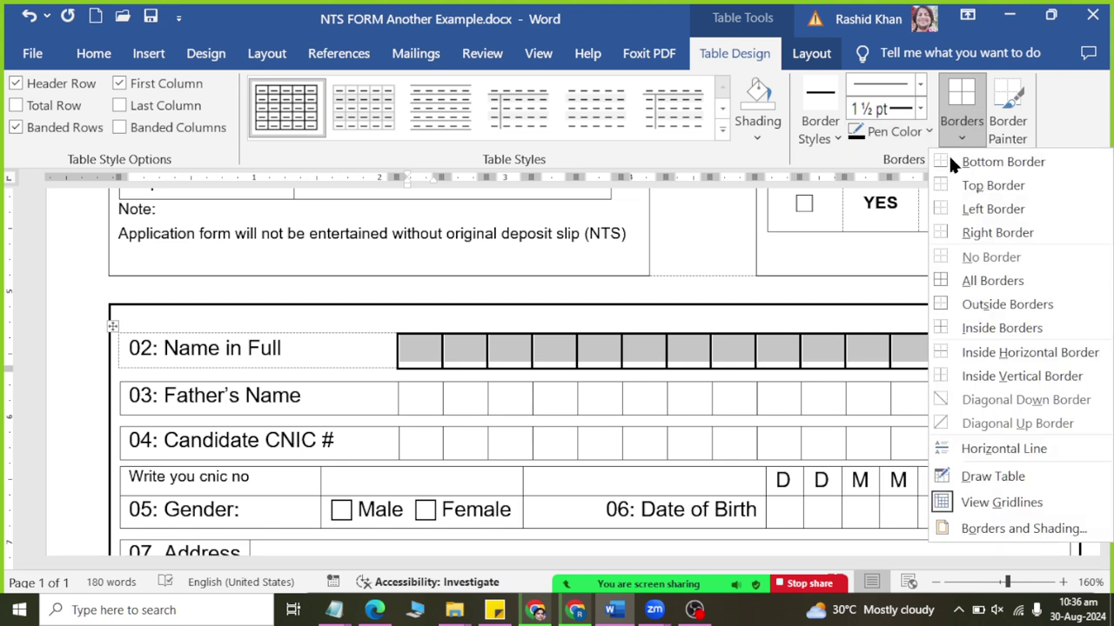
left_click(965, 529)
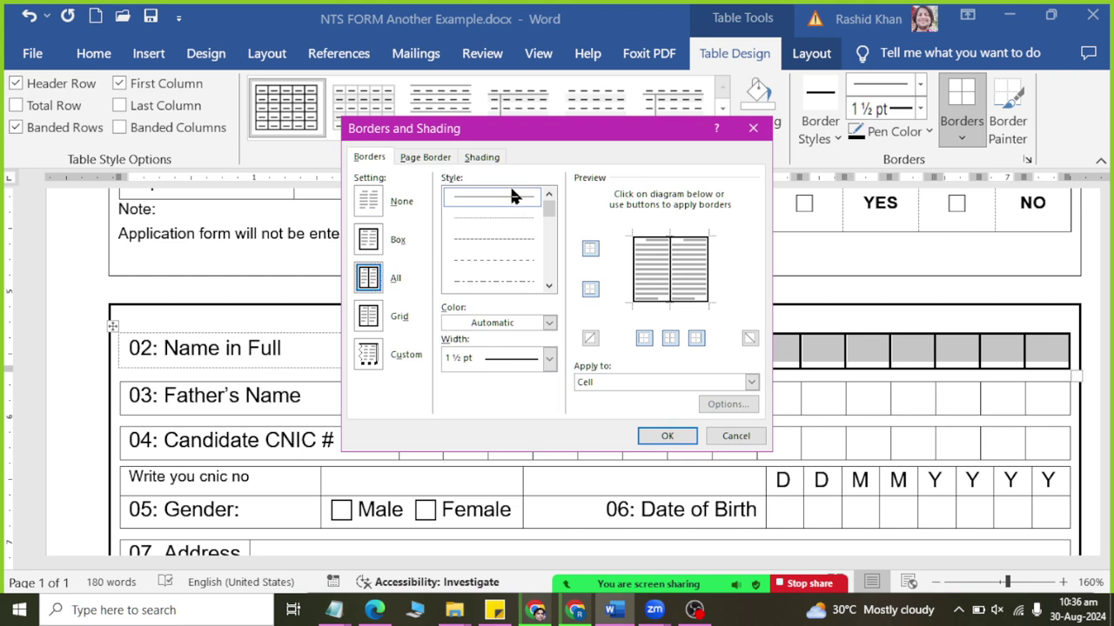
left_click(546, 360)
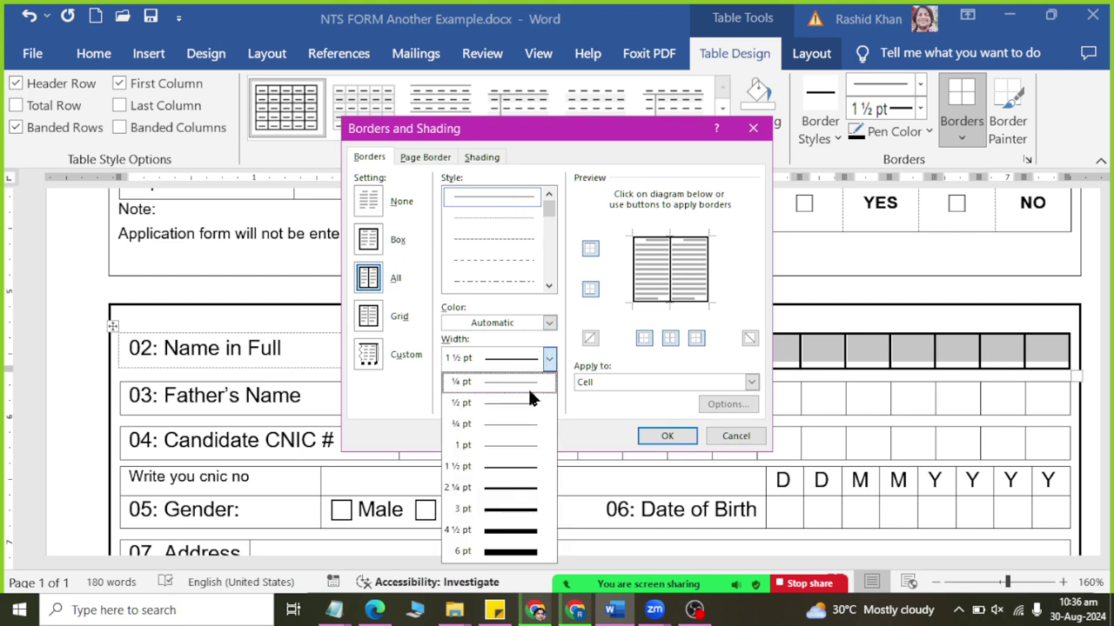
left_click(527, 383)
Confirm the ¼ pt borders, clear the Father's Name label's borders, and give its boxes All Borders.
left_click(666, 437)
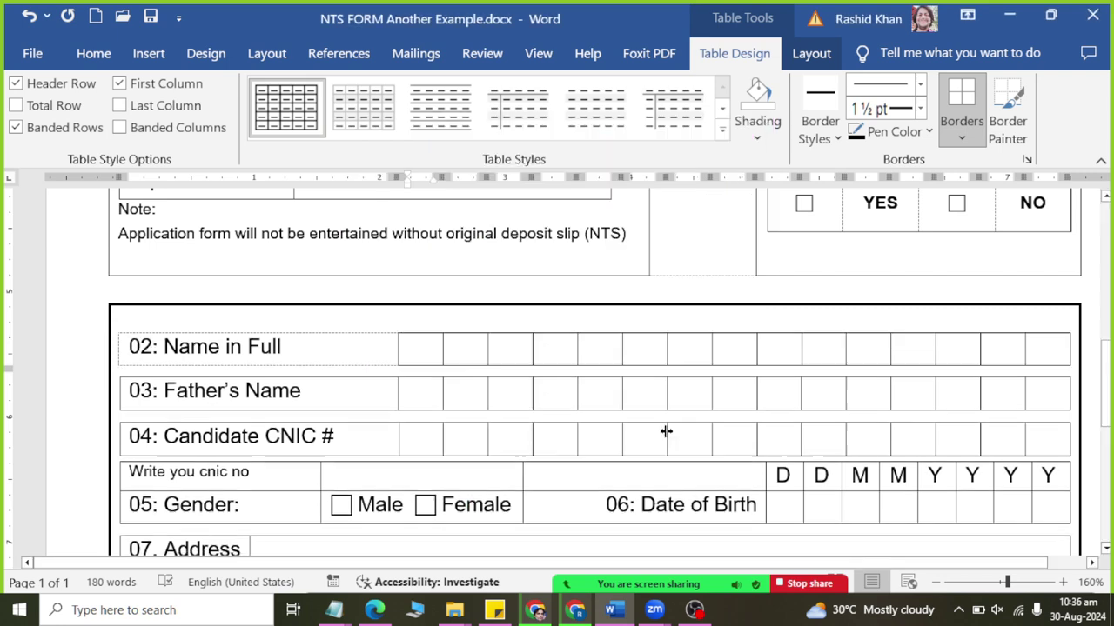
left_click(329, 393)
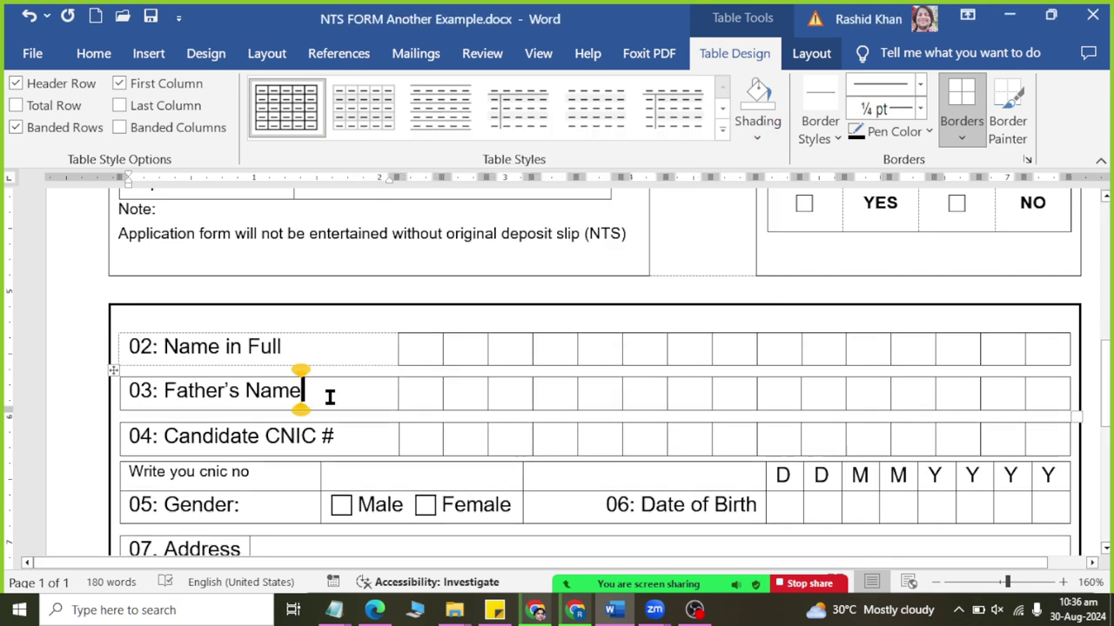
left_click(961, 138)
left_click(944, 256)
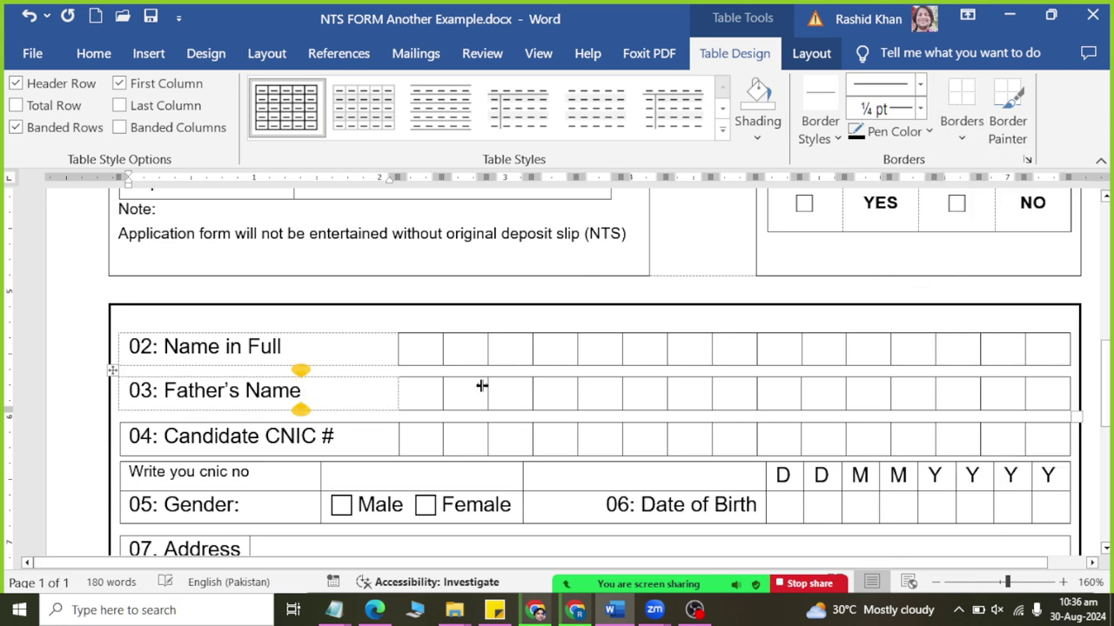
left_click(433, 392)
left_click(964, 139)
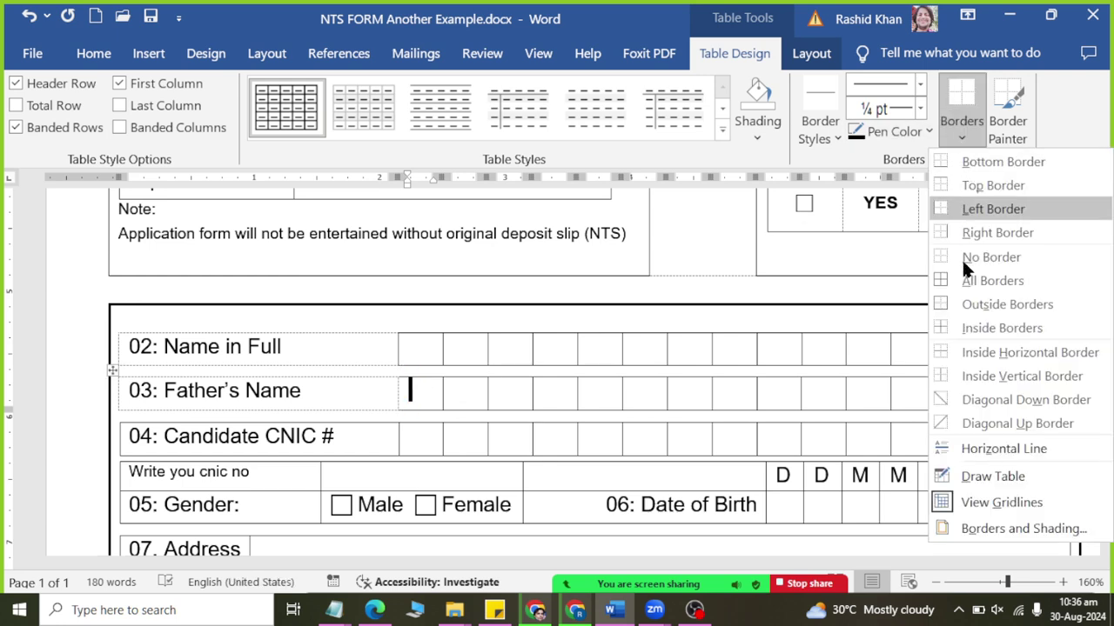
left_click(983, 280)
Remove the Candidate CNIC # label's borders and give the CNIC boxes All Borders.
left_click(335, 436)
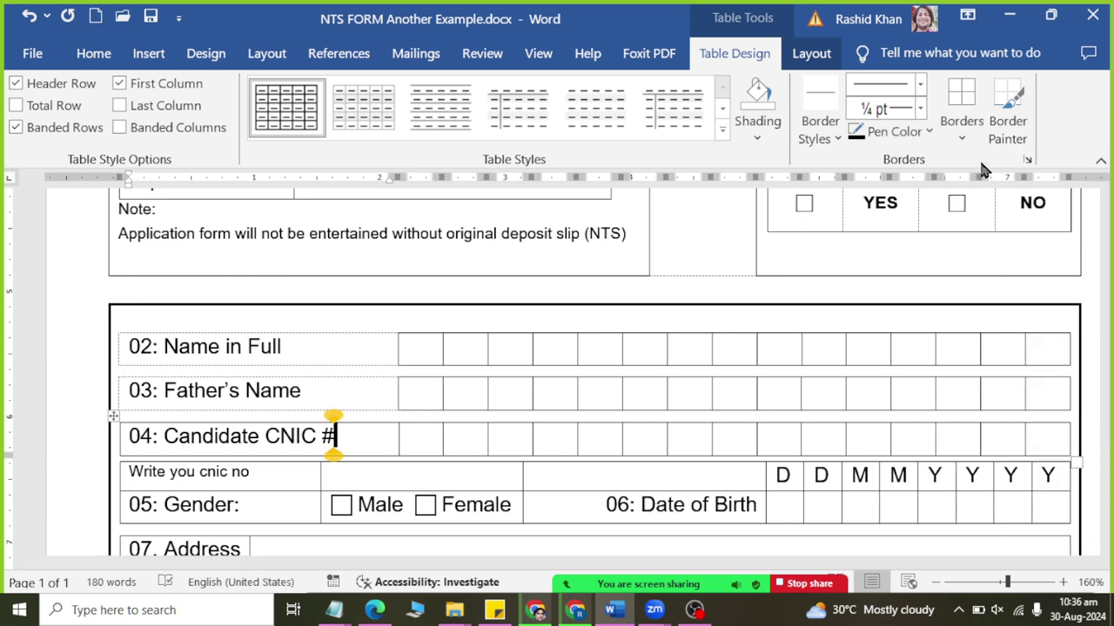
left_click(964, 140)
left_click(983, 279)
left_click(335, 436)
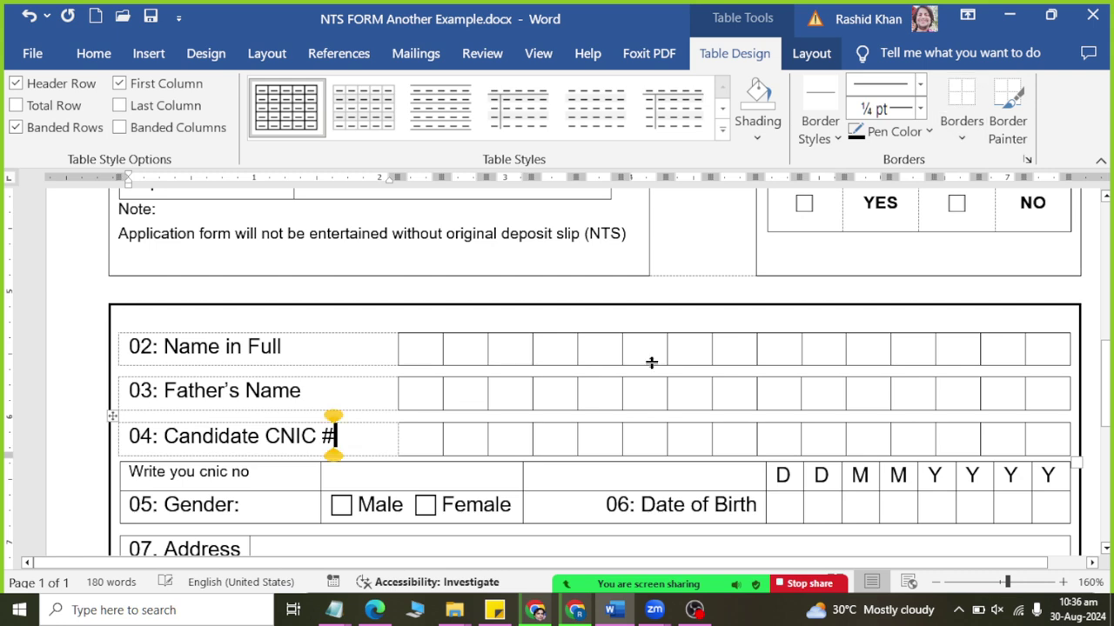
left_click(429, 447)
left_click(962, 139)
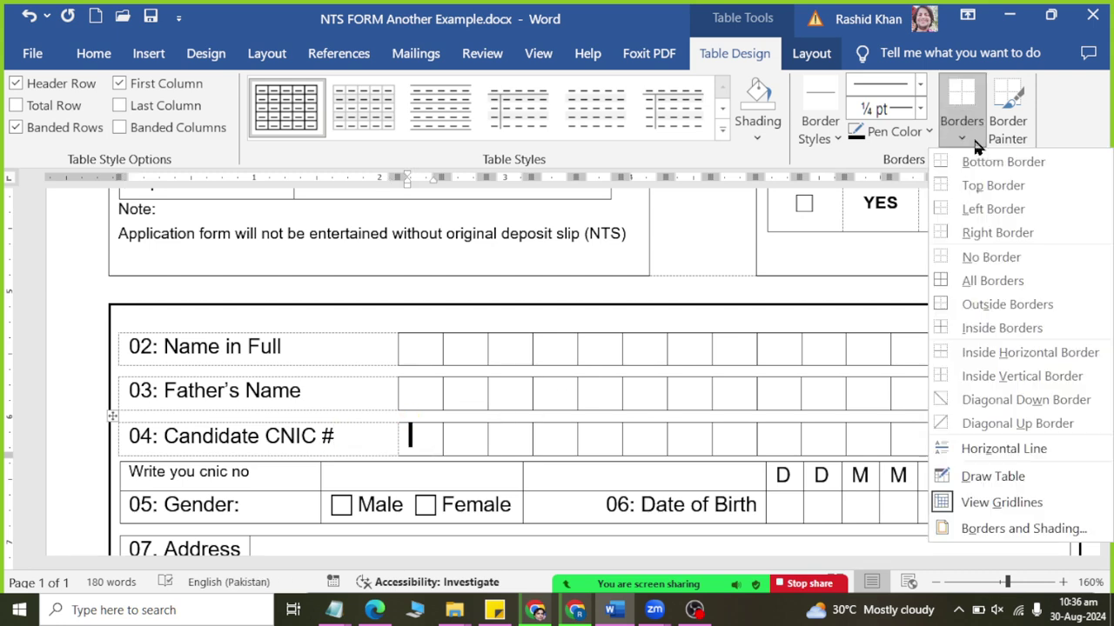
left_click(976, 280)
Remove the borders from the Write you cnic no row.
scroll(641, 369, "down", 2)
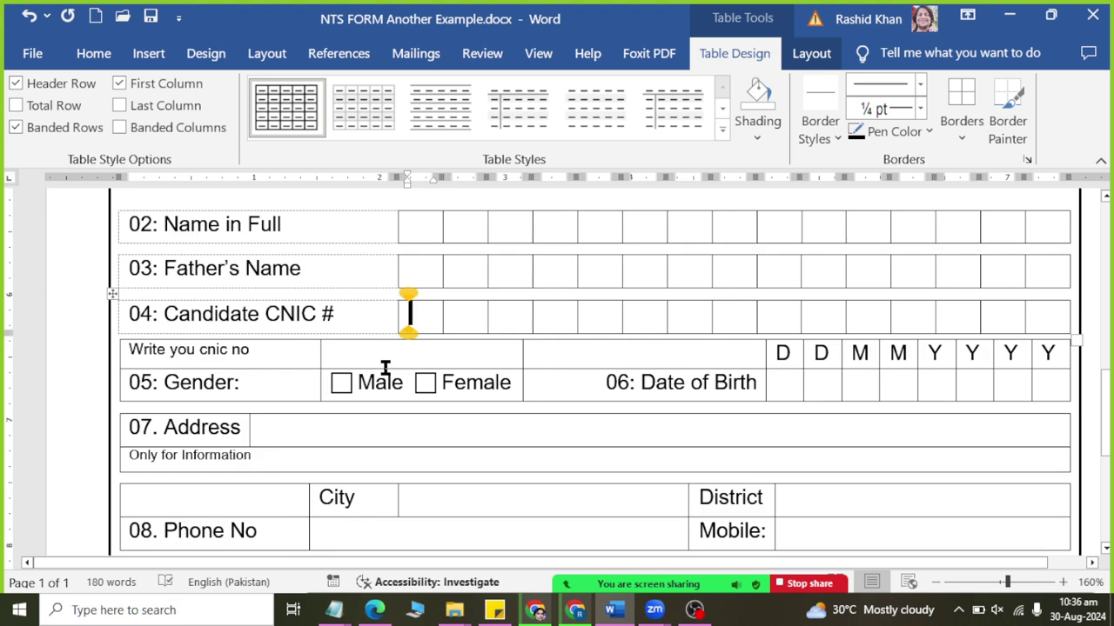
left_click_drag(214, 360, 1040, 353)
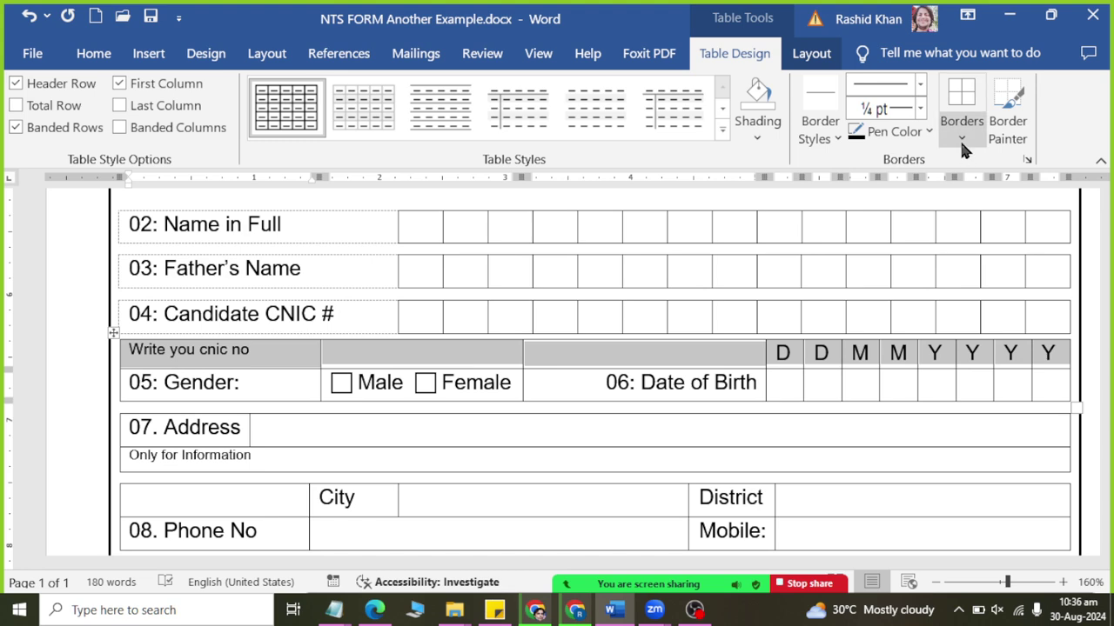
left_click(961, 144)
left_click(965, 261)
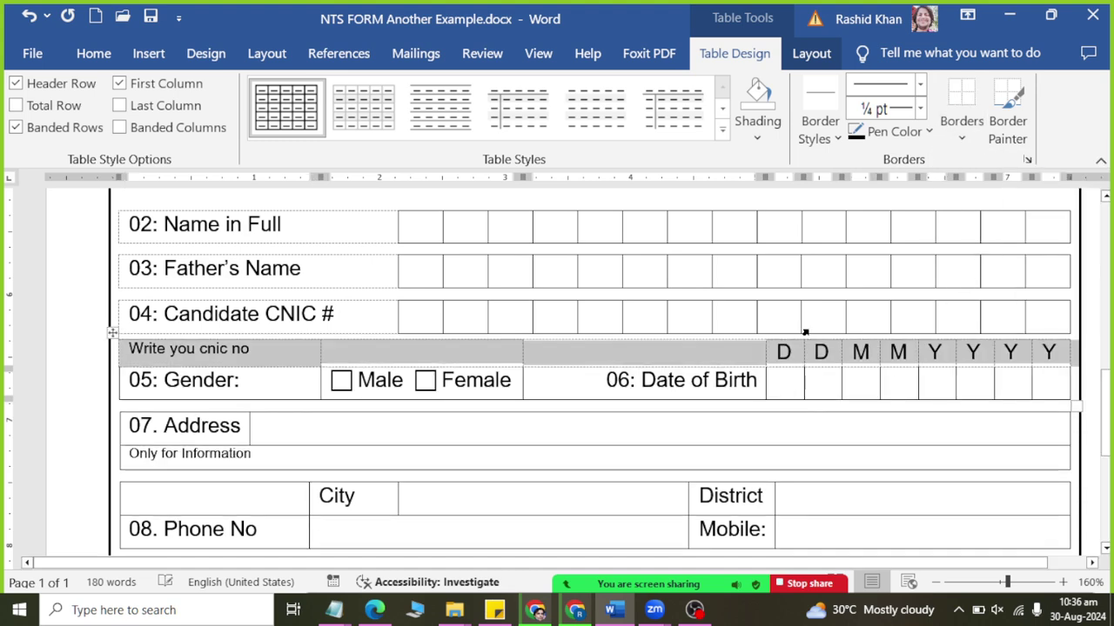
Clear the borders around the Gender label and Male/Female cells.
left_click(236, 382)
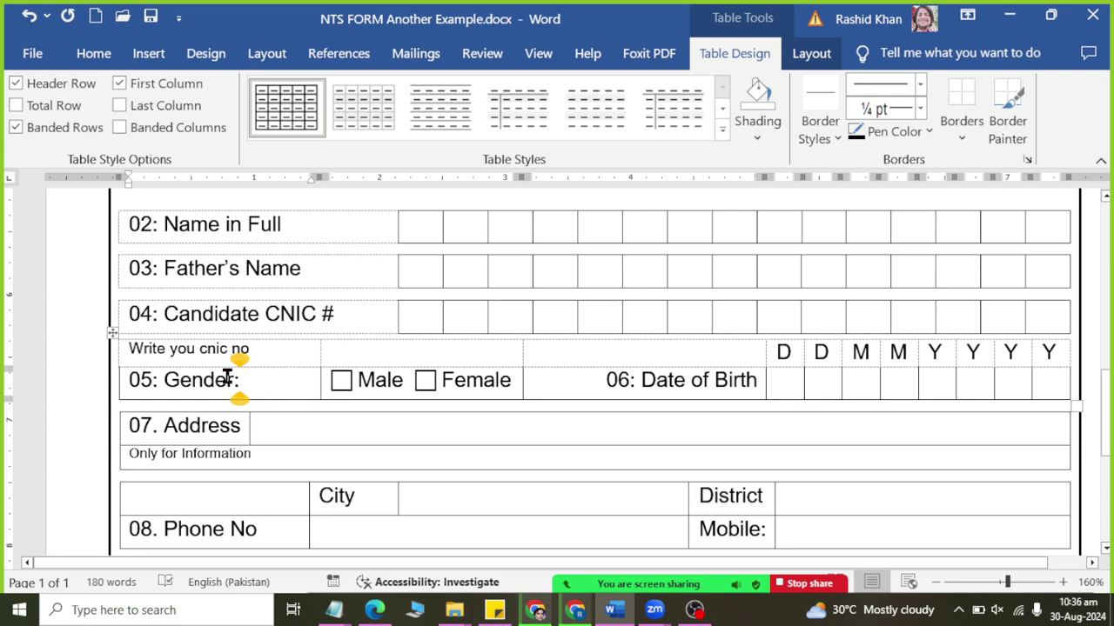
left_click_drag(244, 383, 427, 380)
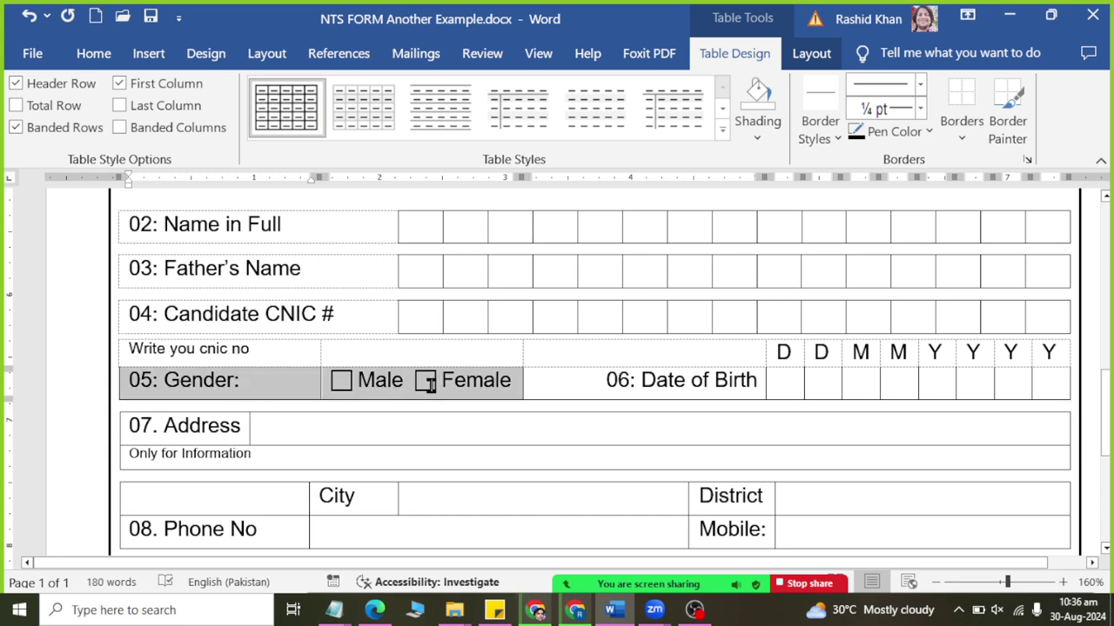
left_click(961, 138)
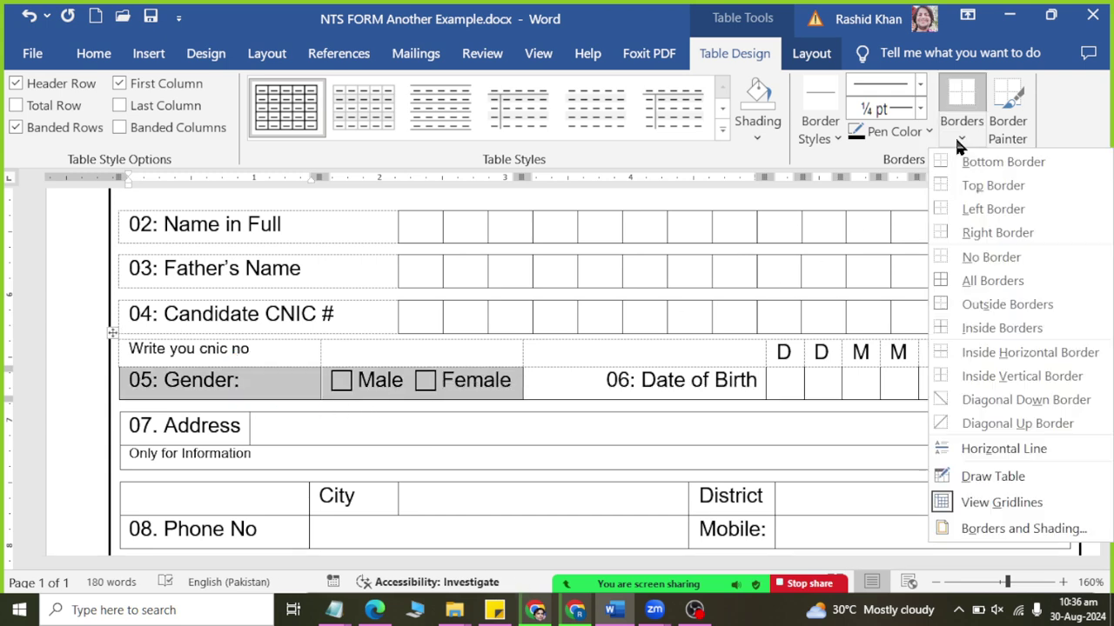
left_click(944, 281)
left_click(442, 380)
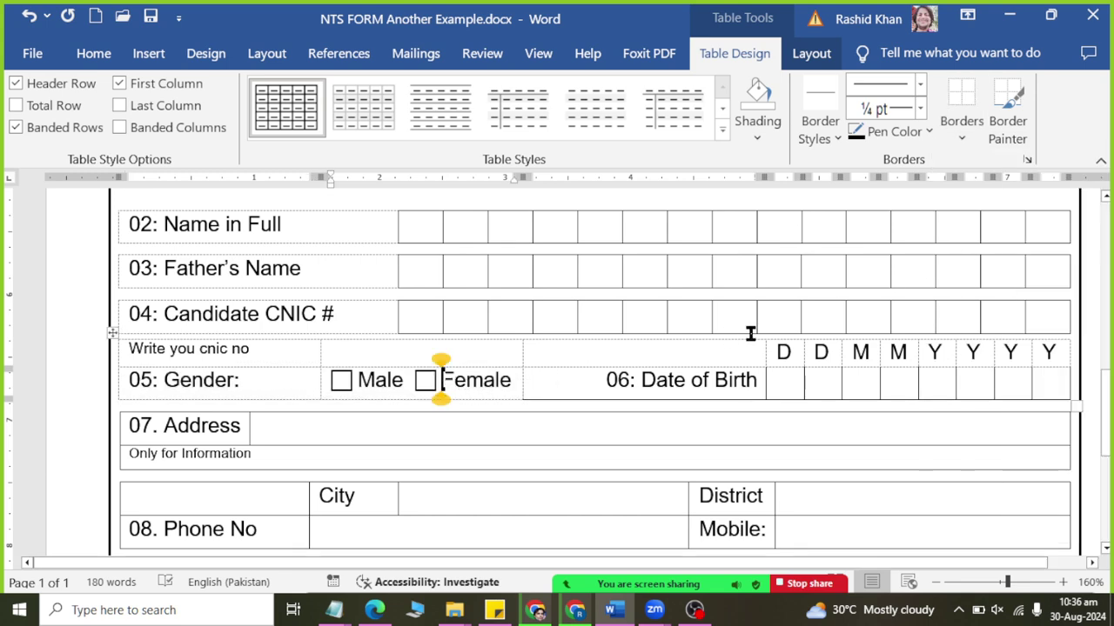
left_click(972, 141)
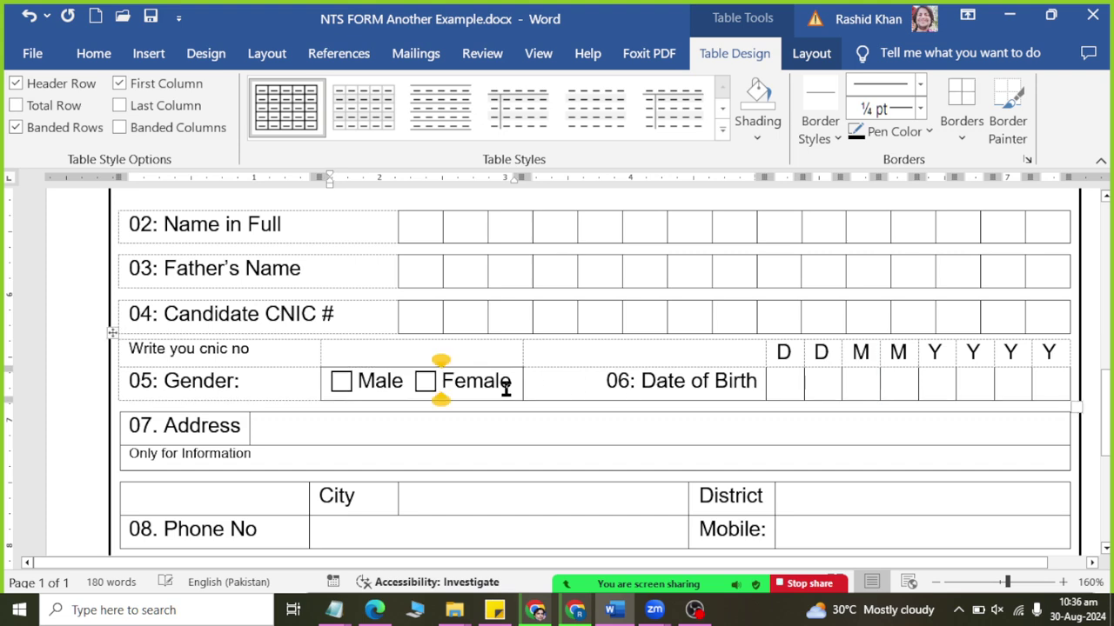
Remove the 06: Date of Birth label's borders and adjust the Male/Female and date box borders.
left_click(593, 389)
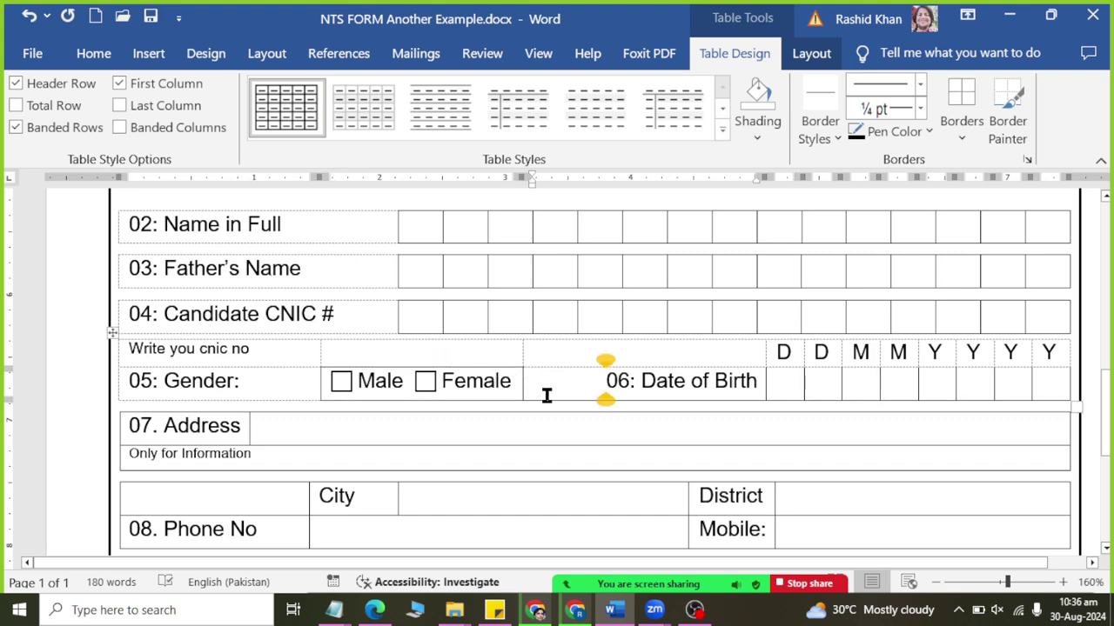
left_click(962, 130)
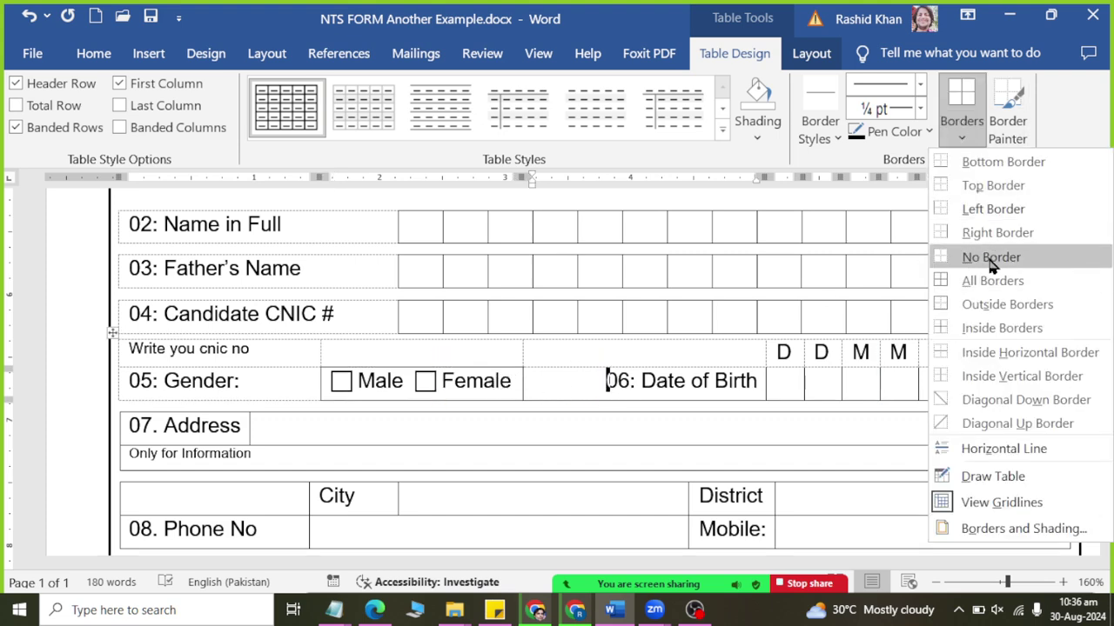
left_click(989, 254)
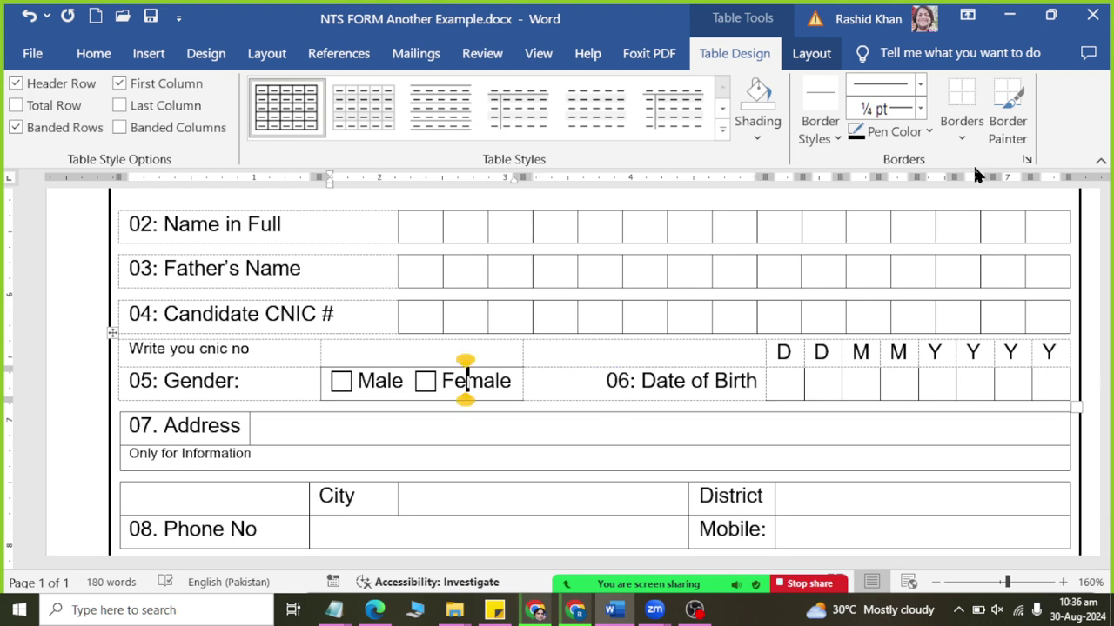
left_click(961, 130)
left_click(978, 257)
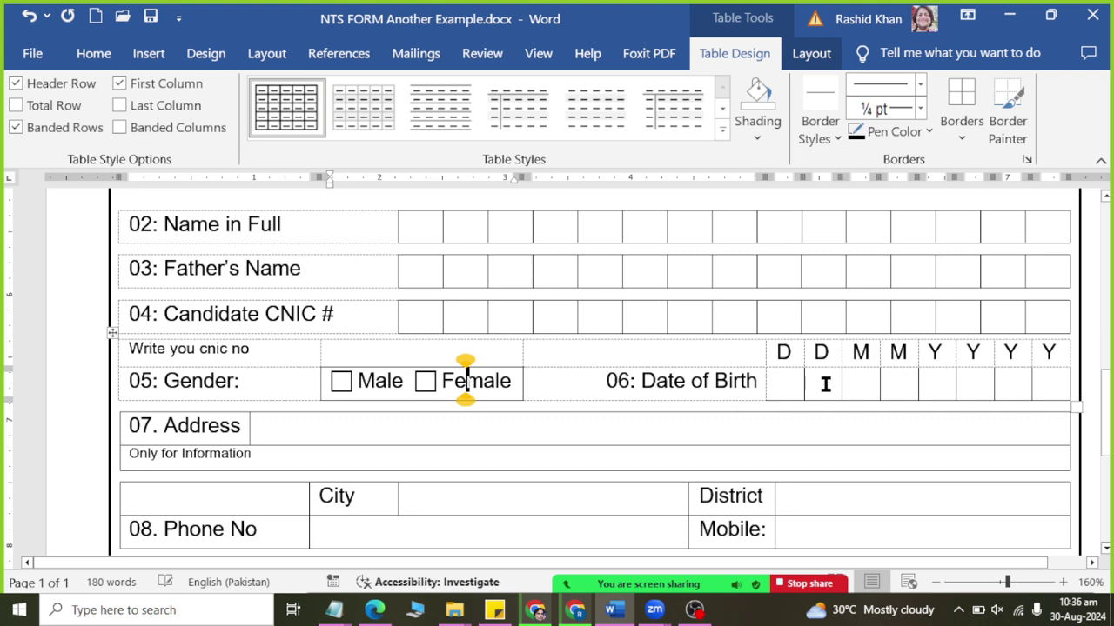
left_click(789, 383)
left_click(964, 130)
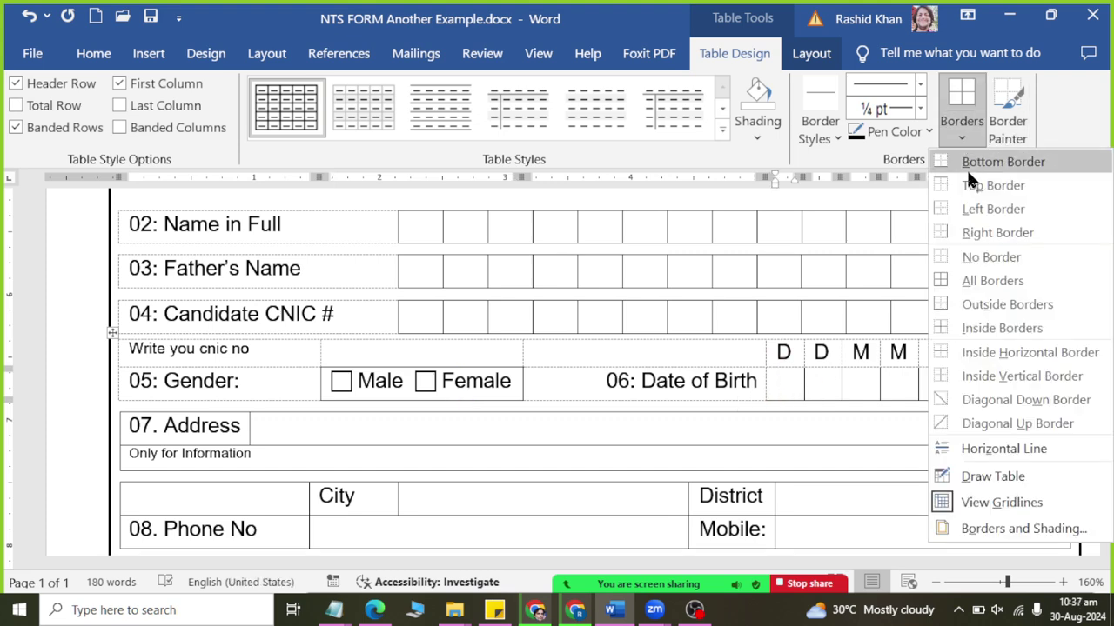
left_click(969, 281)
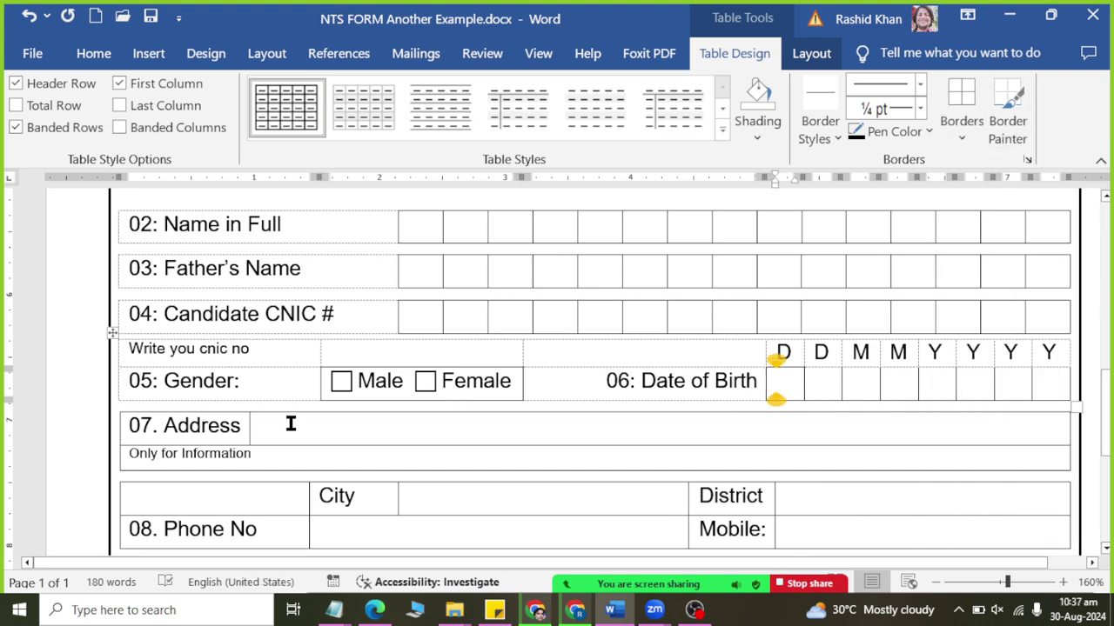
Remove the borders from the 07. Address label cell.
left_click(208, 432)
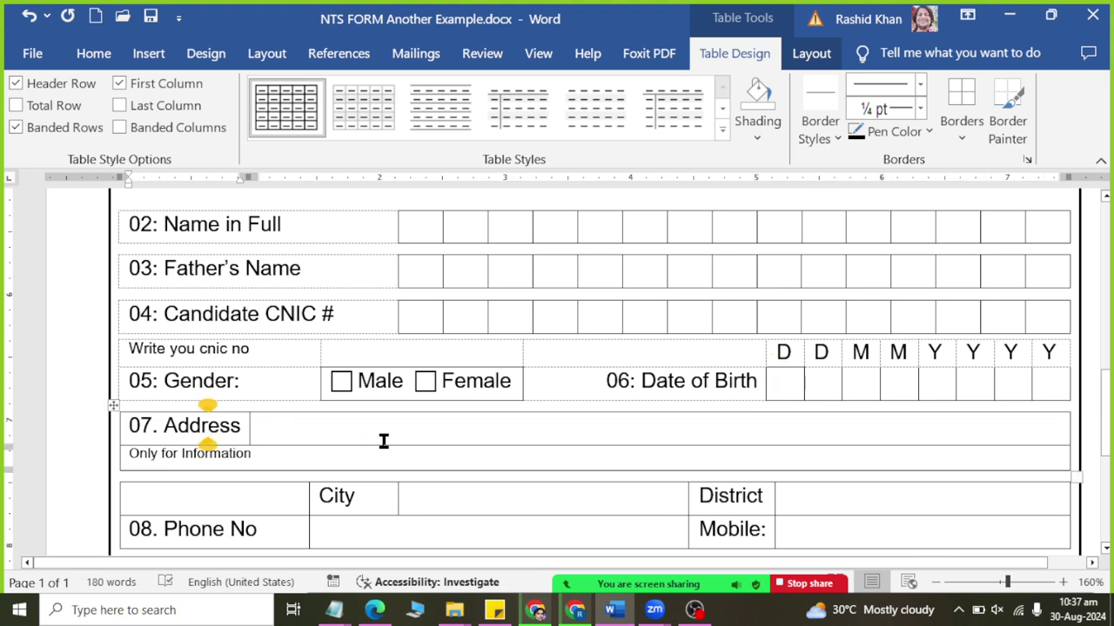
left_click(966, 135)
left_click(983, 258)
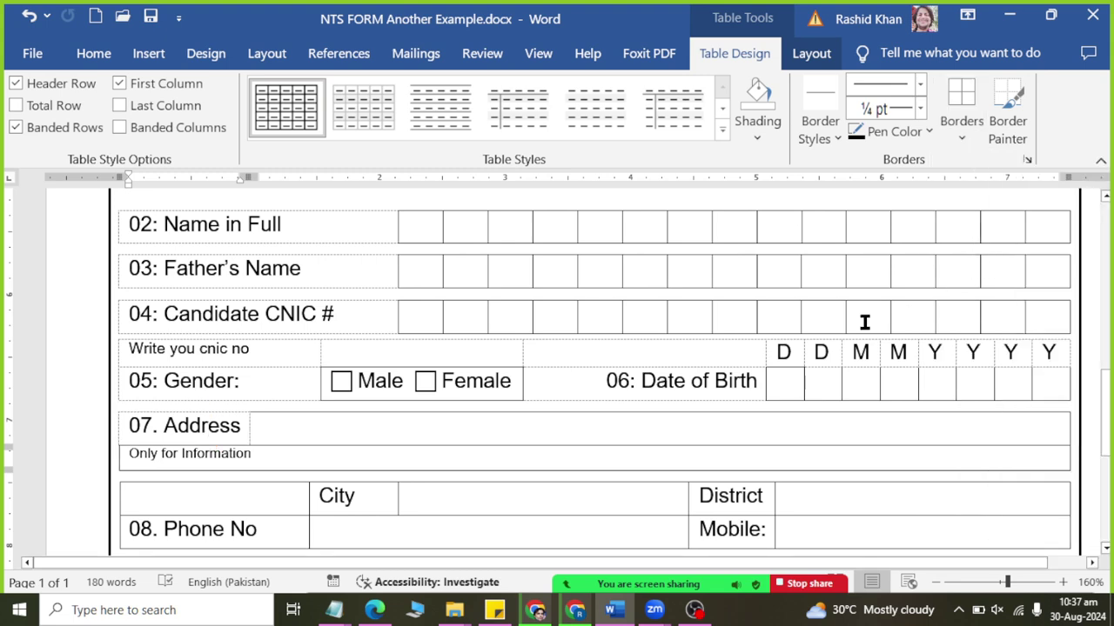
left_click(961, 131)
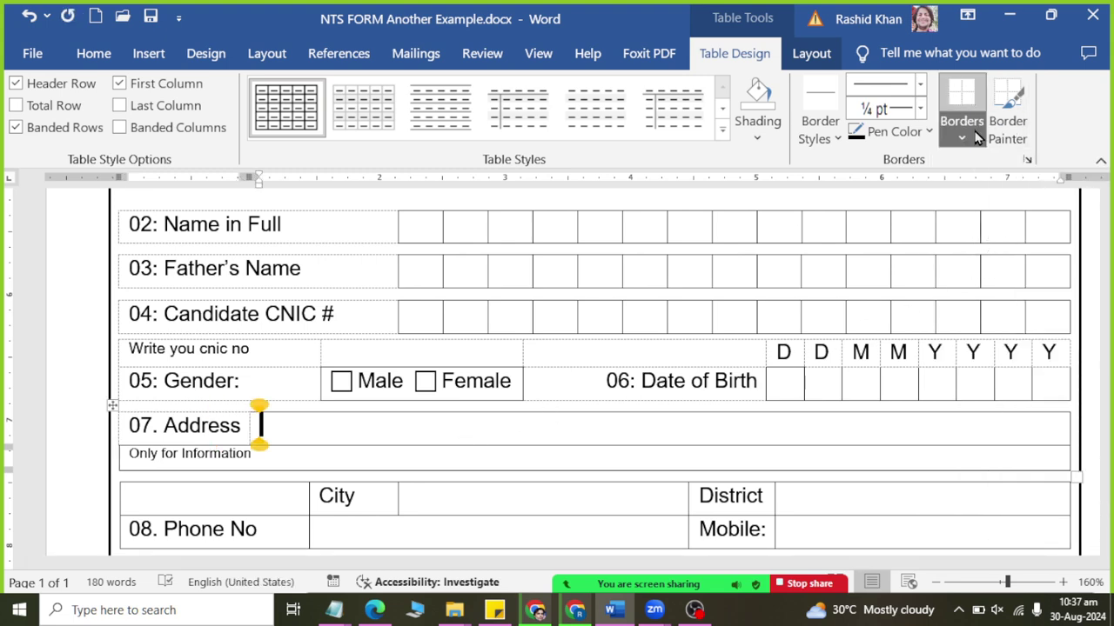
left_click(982, 261)
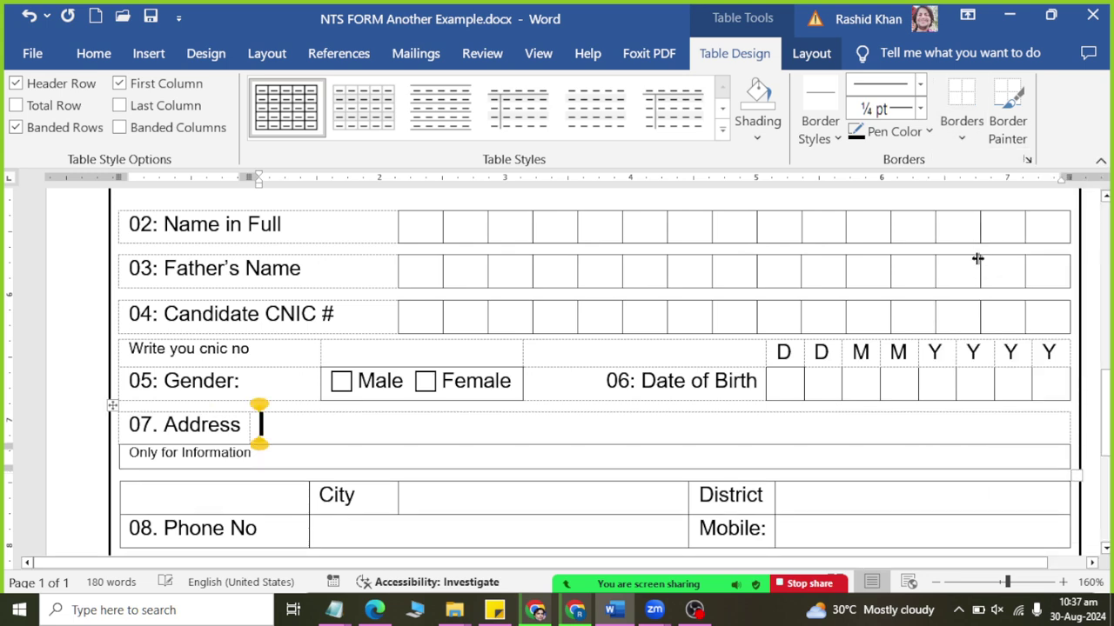
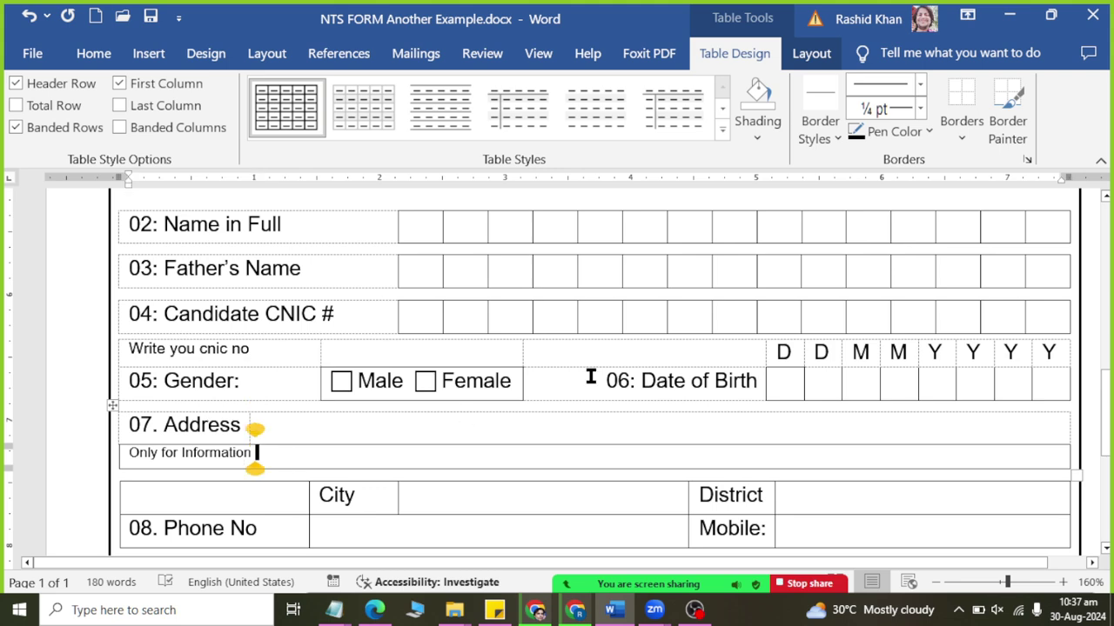
Clear all borders from the Address rows, keeping only a bottom line under 07. Address.
left_click(962, 130)
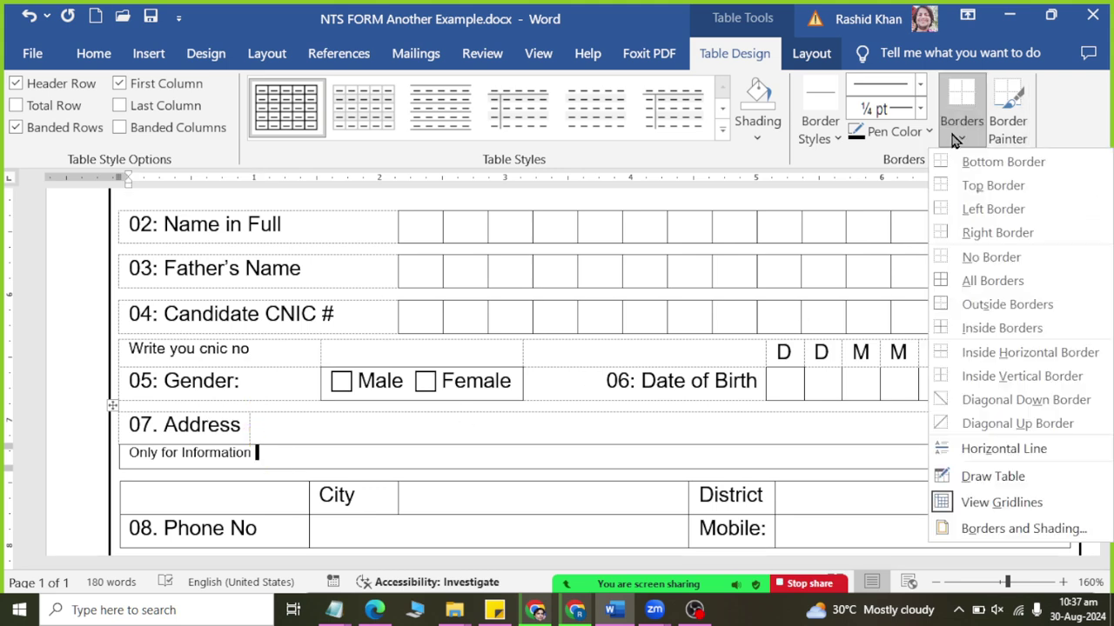
left_click(969, 258)
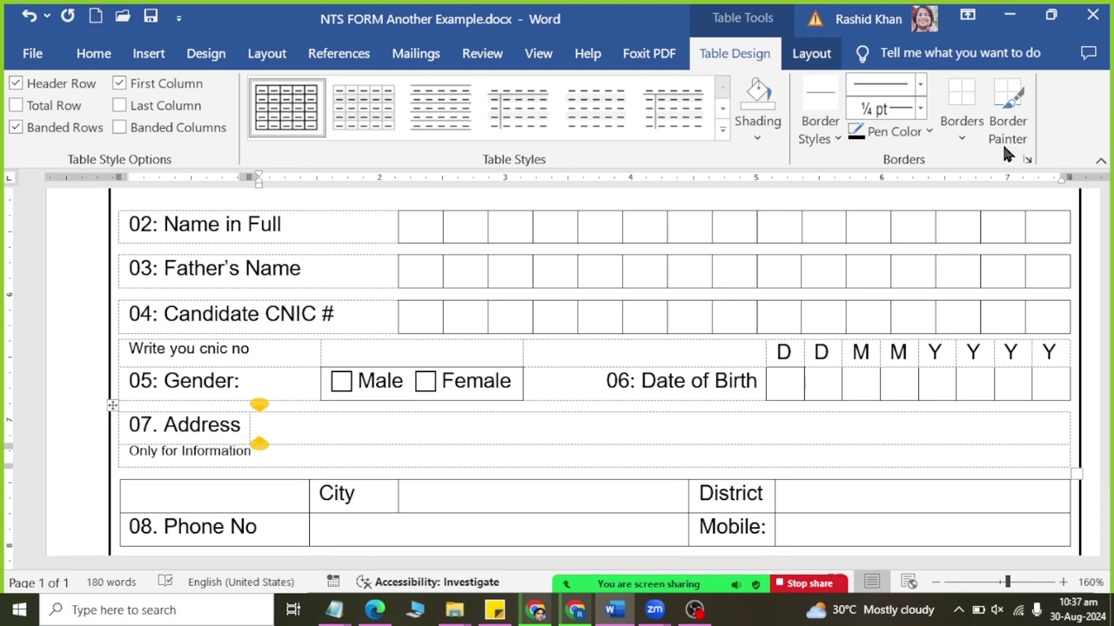
left_click(973, 135)
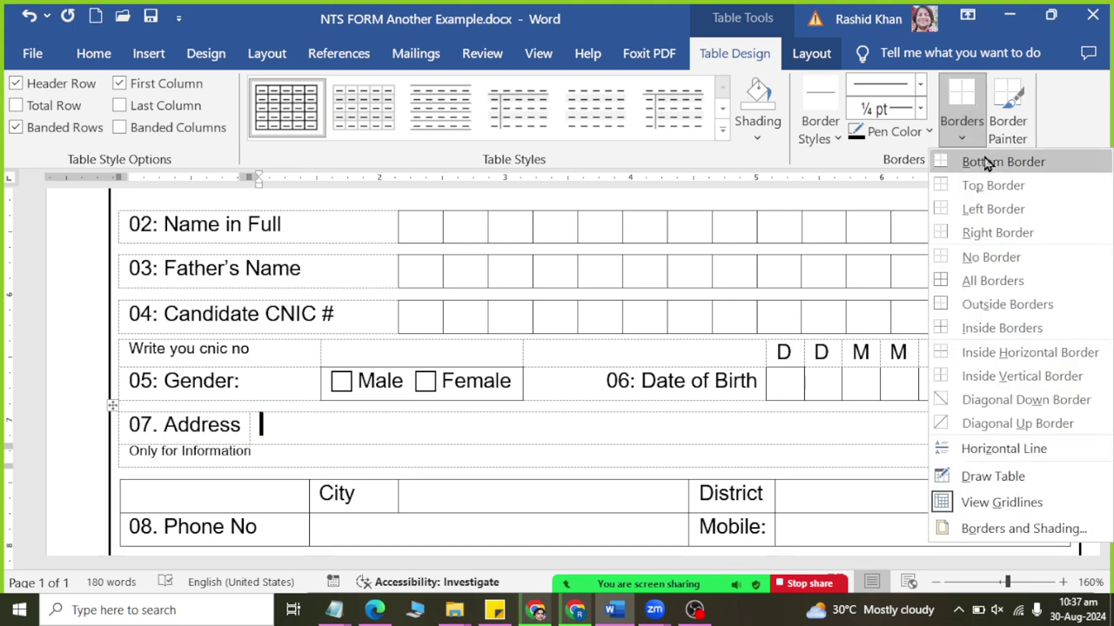
left_click(982, 158)
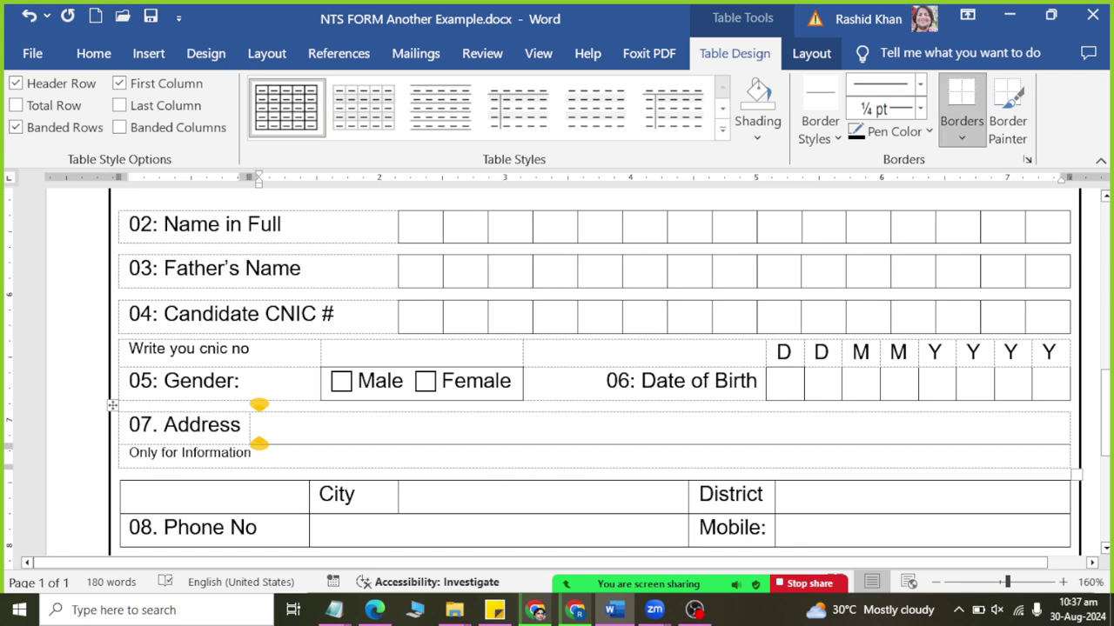
left_click(261, 495)
scroll(281, 492, "down", 1)
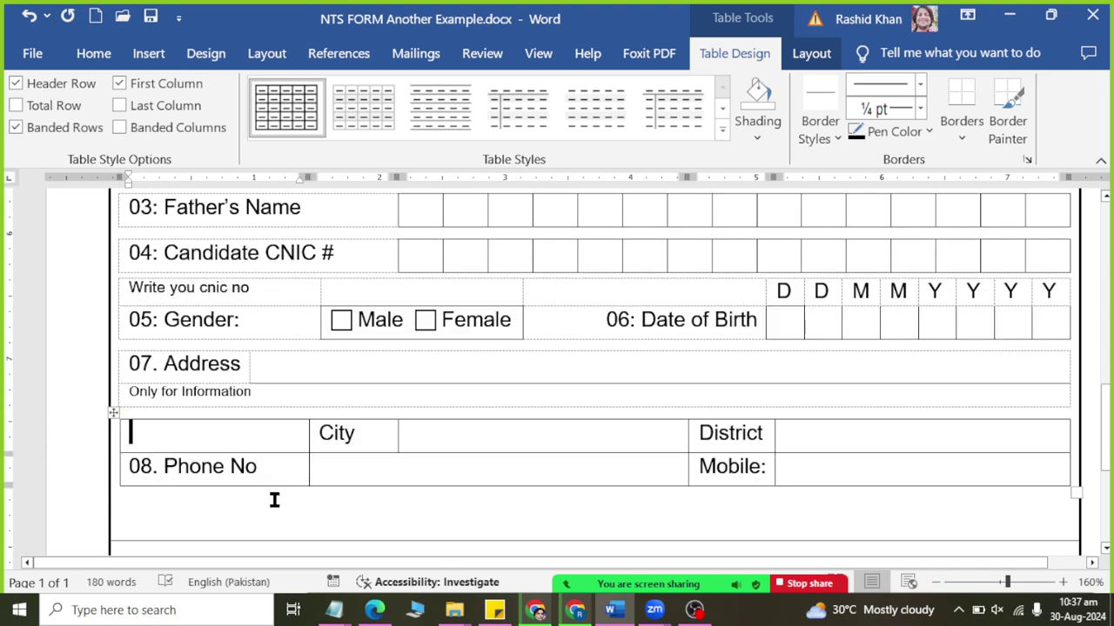
Check the PDF form, then remove all borders from the City and Phone No rows.
key("alt+Tab")
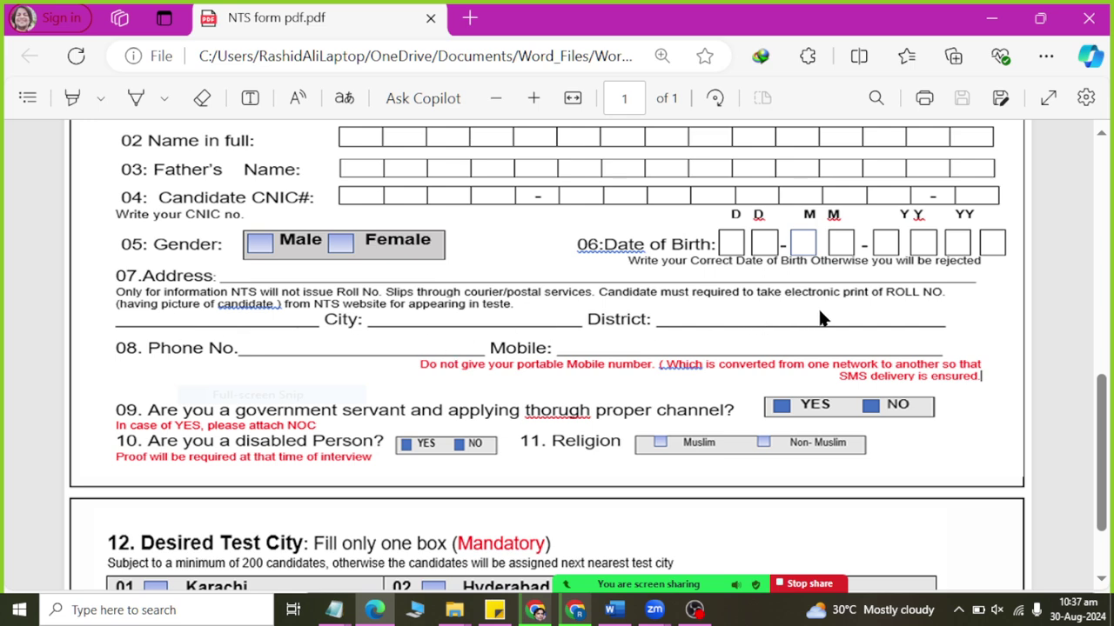
key("alt+Tab")
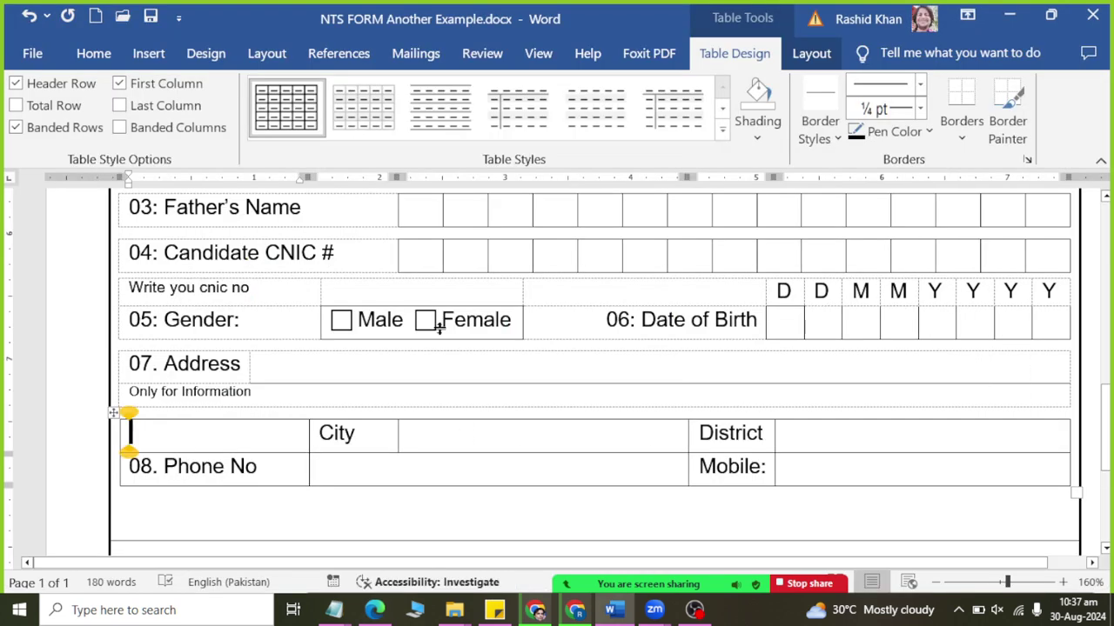
left_click(963, 131)
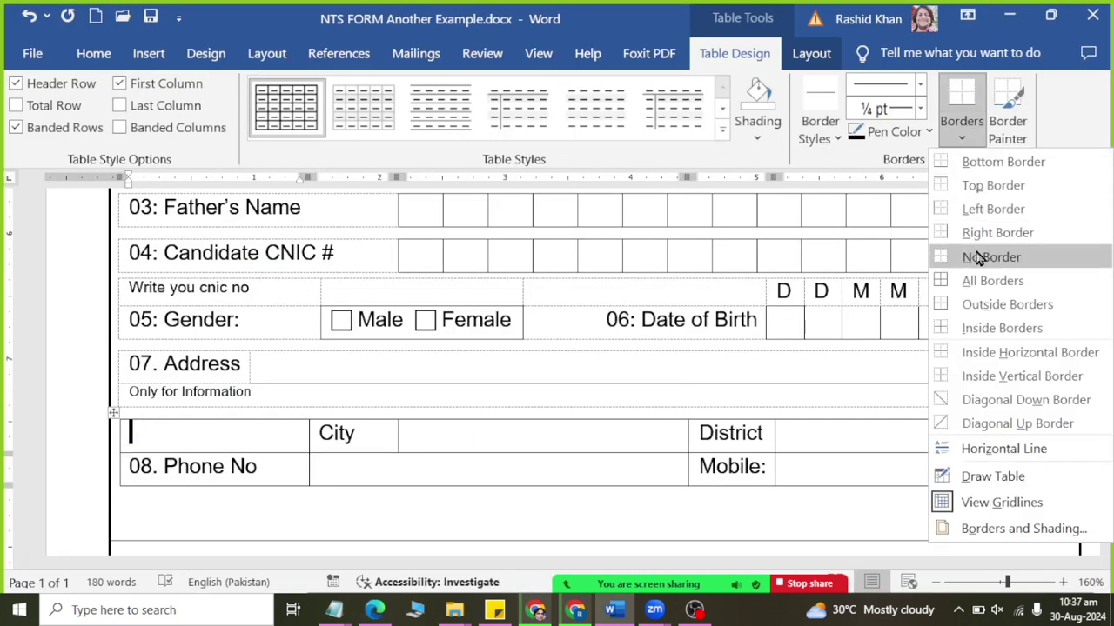
left_click(978, 258)
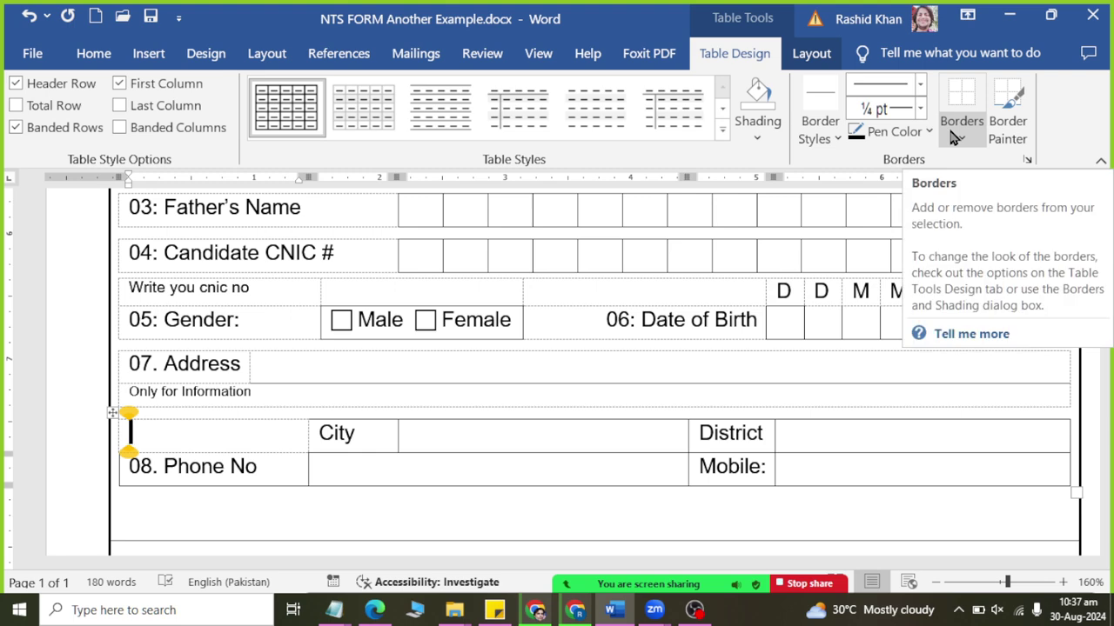
left_click_drag(163, 438, 865, 472)
left_click(980, 139)
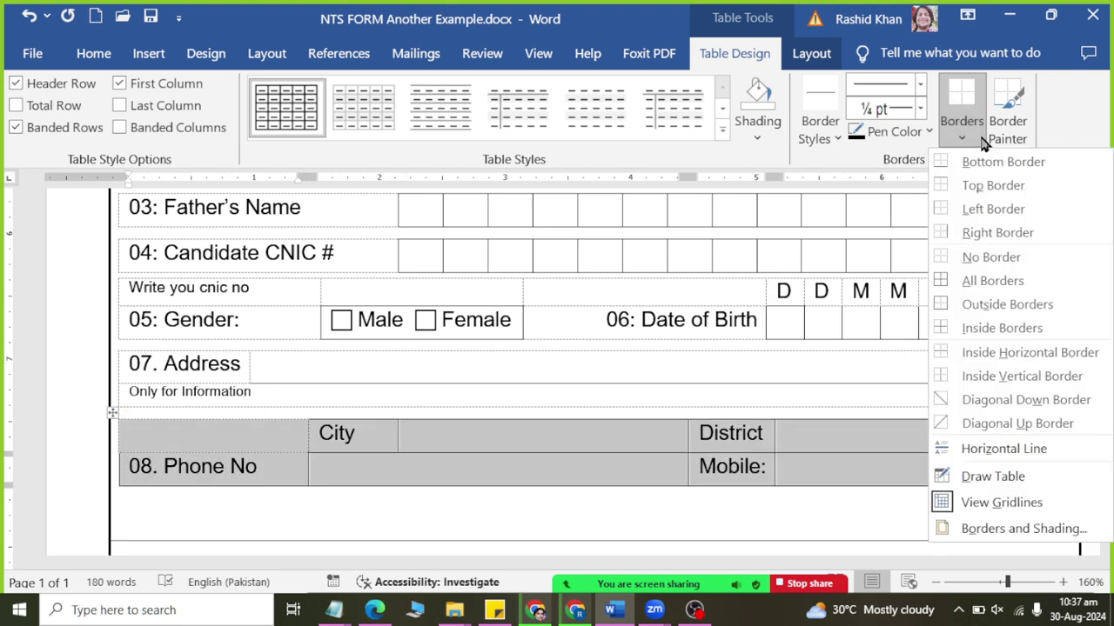
left_click(981, 256)
Add bottom borders to the blank first cell, the City entry cell and the District entry cell.
left_click(172, 435)
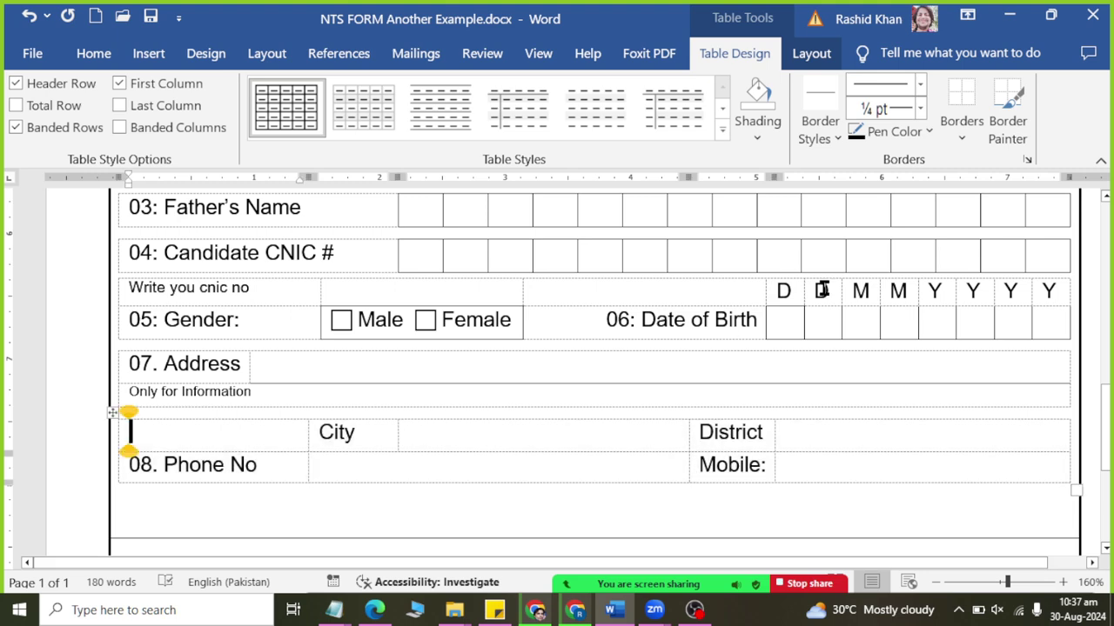
left_click(962, 126)
left_click(952, 162)
left_click(611, 428)
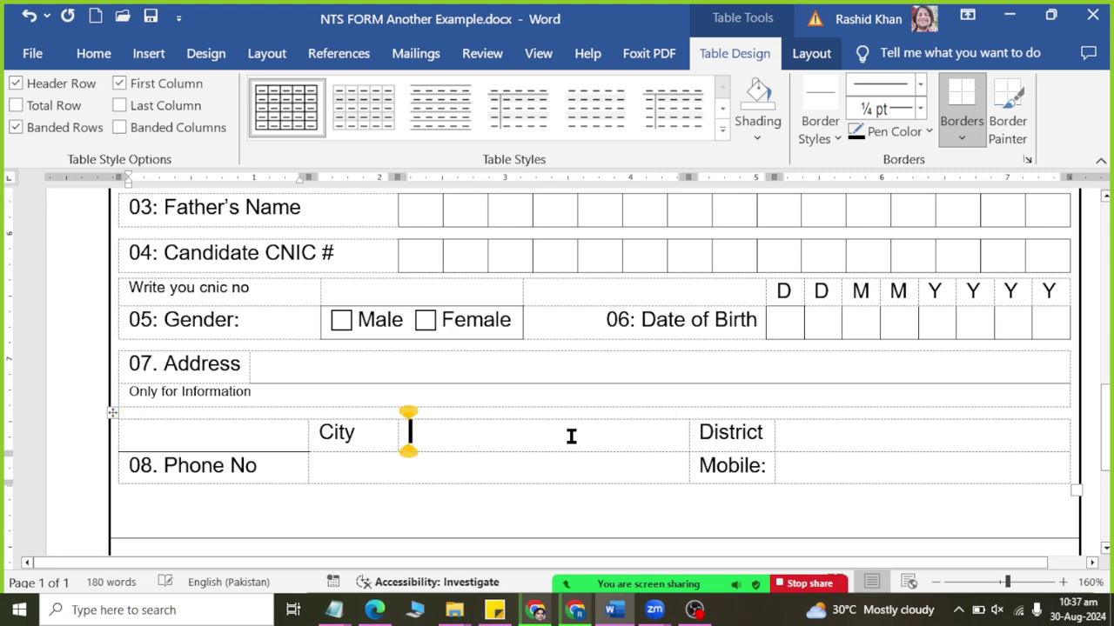
left_click(962, 137)
left_click(995, 163)
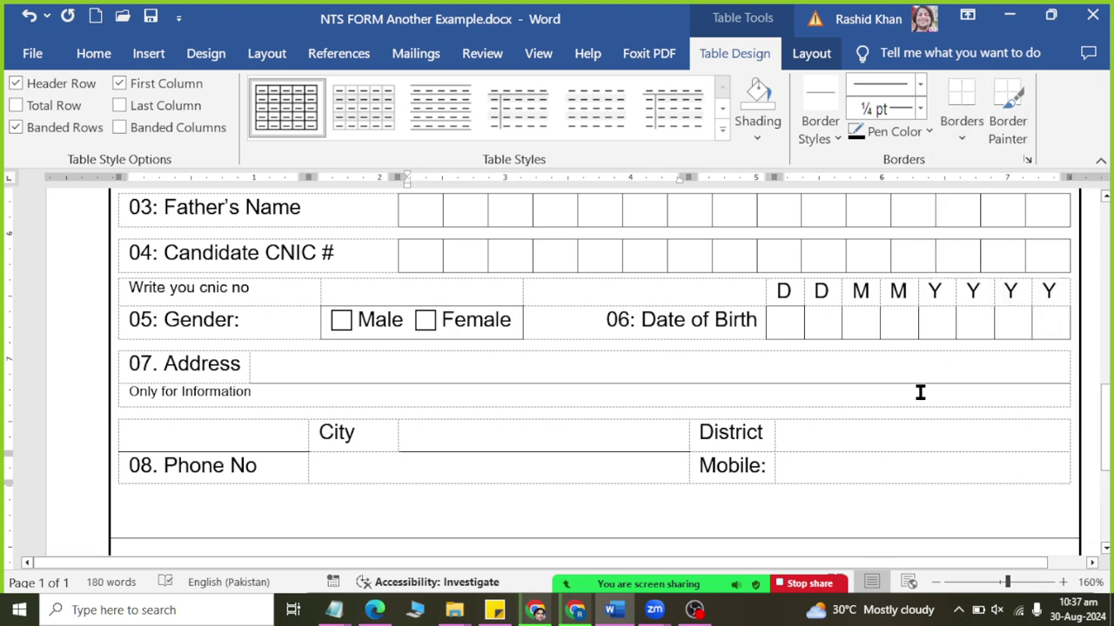
left_click(786, 432)
left_click(963, 139)
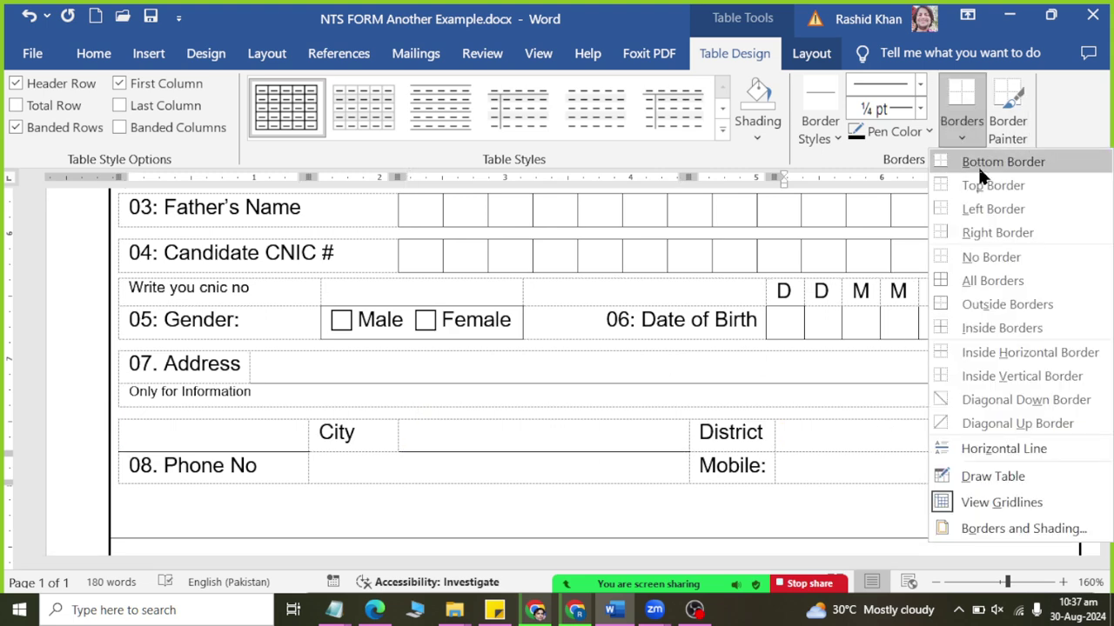
left_click(977, 164)
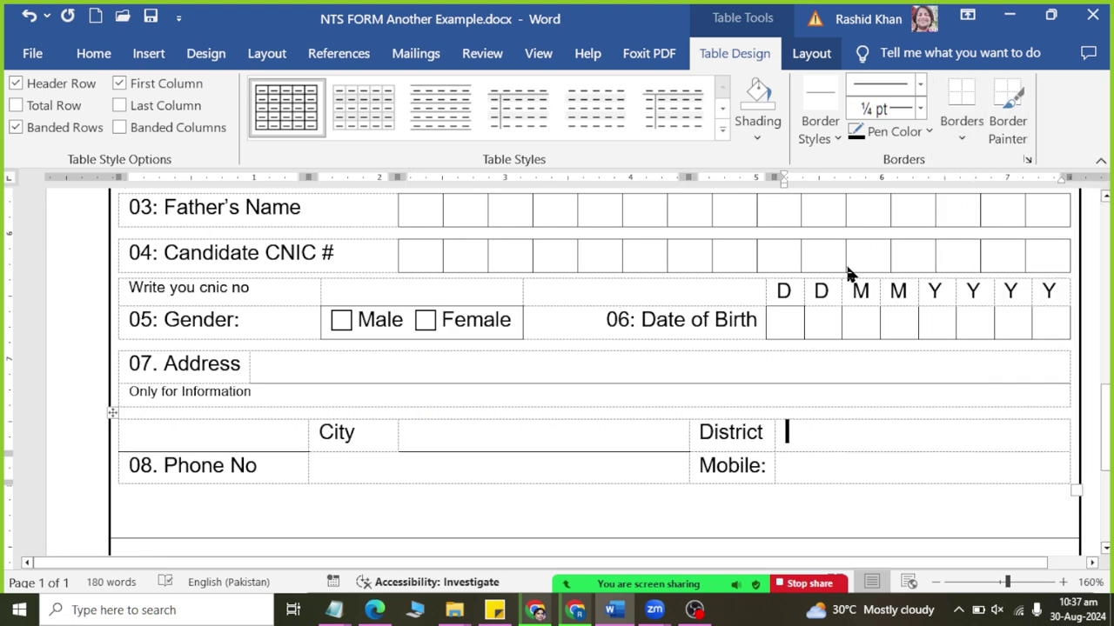
Underline the Phone No and Mobile entry cells and reapply the City entry underline.
left_click(486, 466)
left_click(963, 139)
left_click(977, 162)
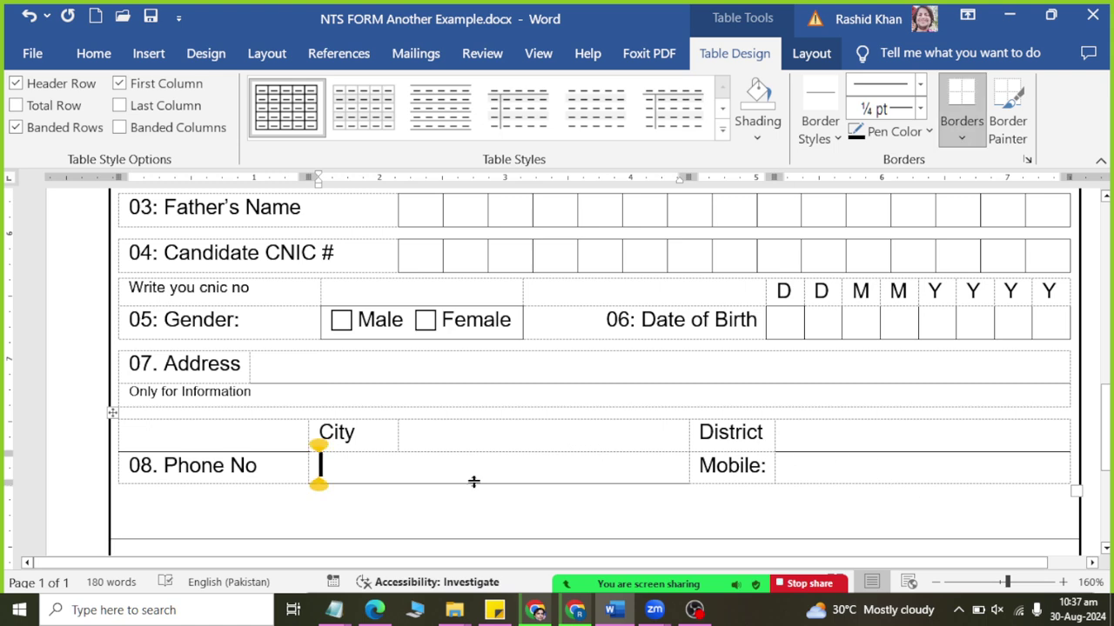
left_click(486, 439)
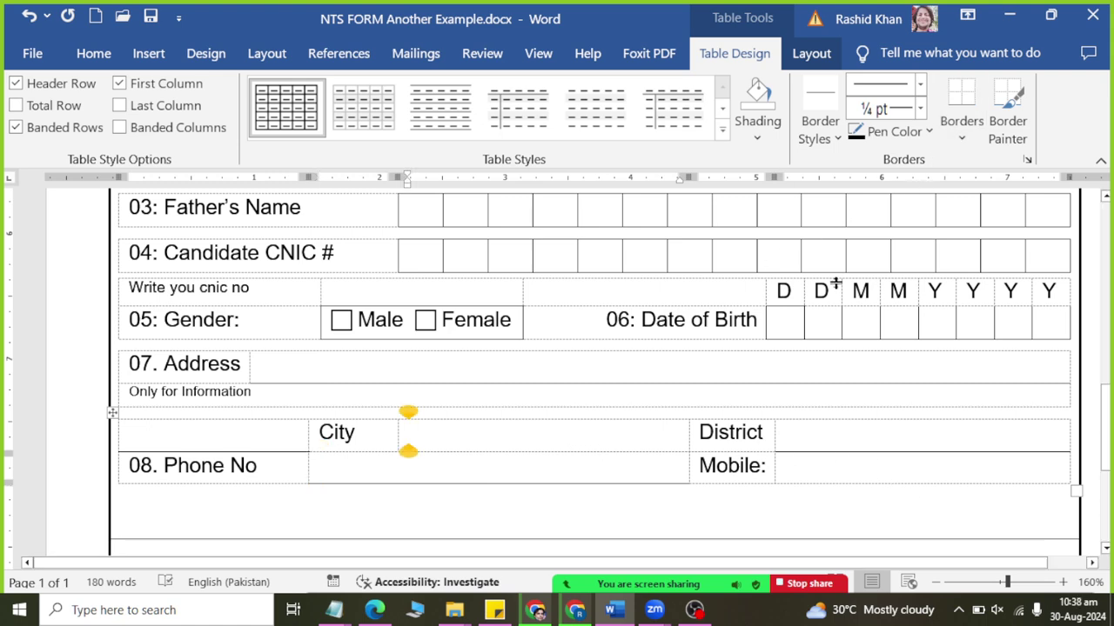
left_click_drag(409, 433, 683, 435)
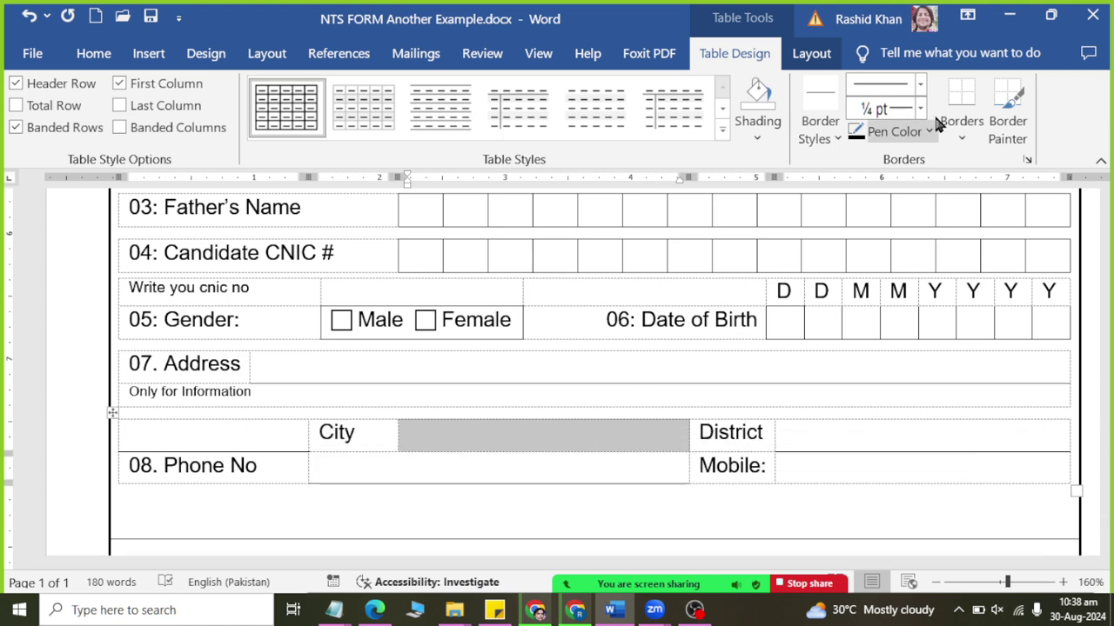
left_click(962, 138)
left_click(975, 165)
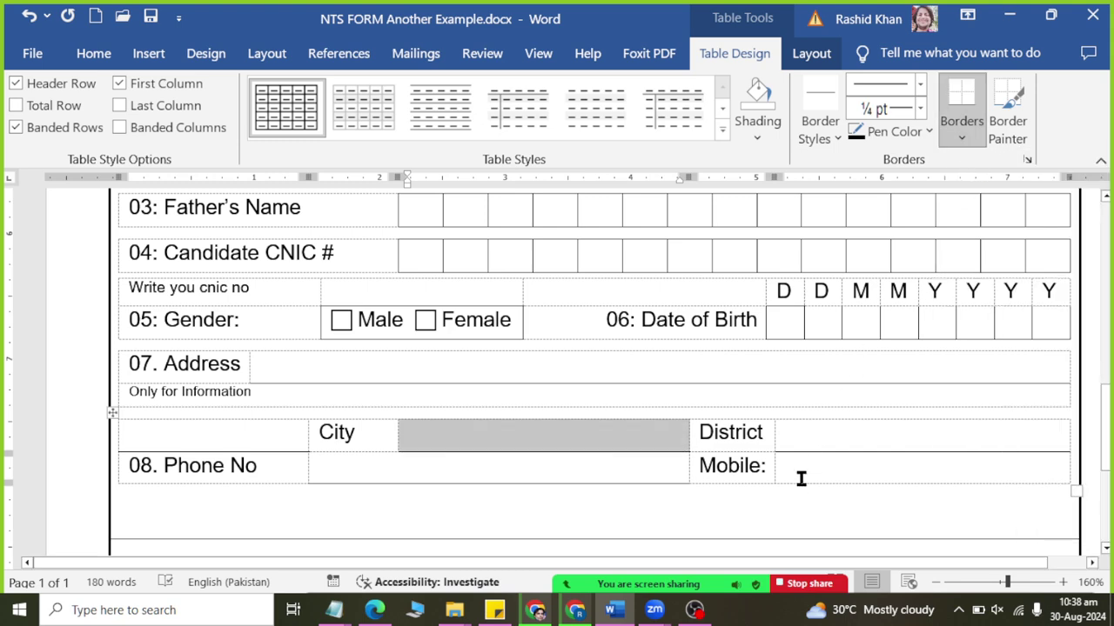
left_click(810, 471)
left_click(962, 137)
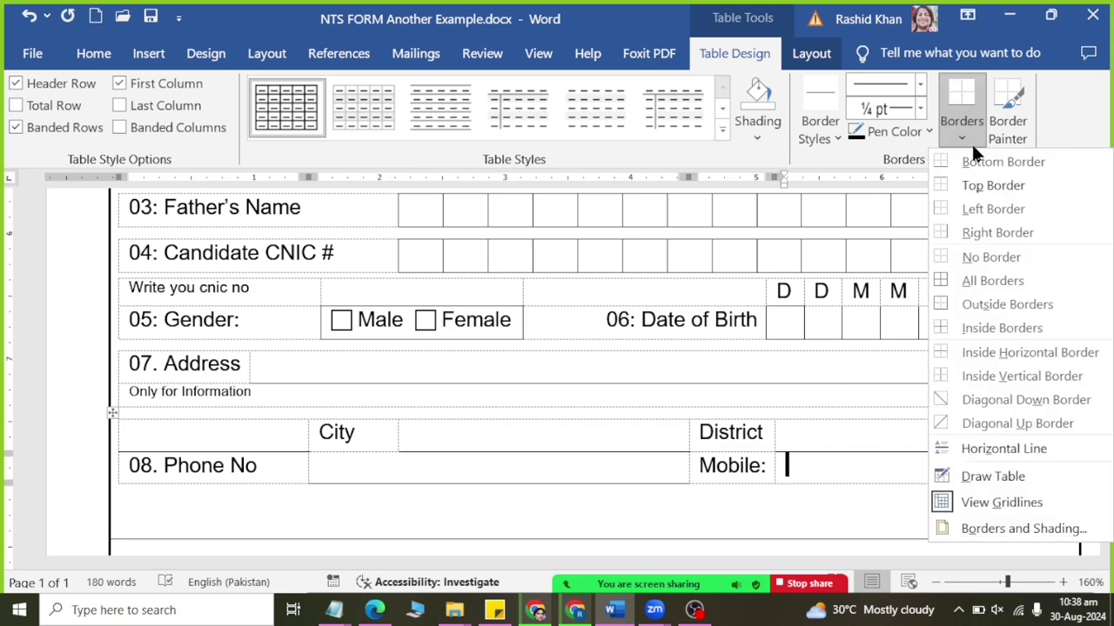
left_click(976, 164)
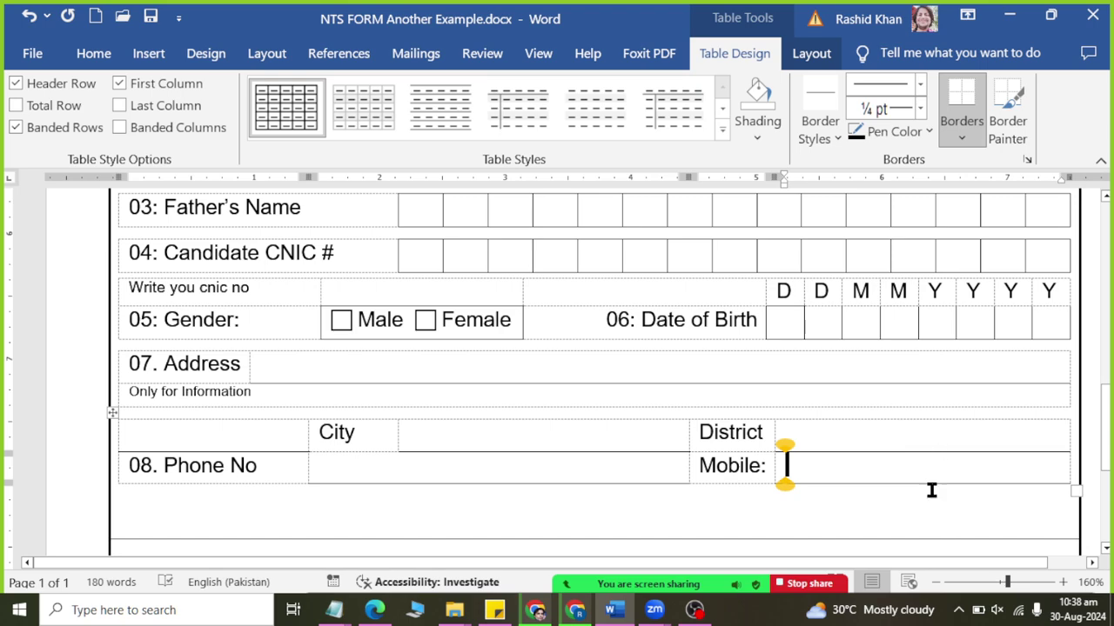
Review the empty row below Phone No and go to the File backstage.
scroll(878, 460, "down", 3)
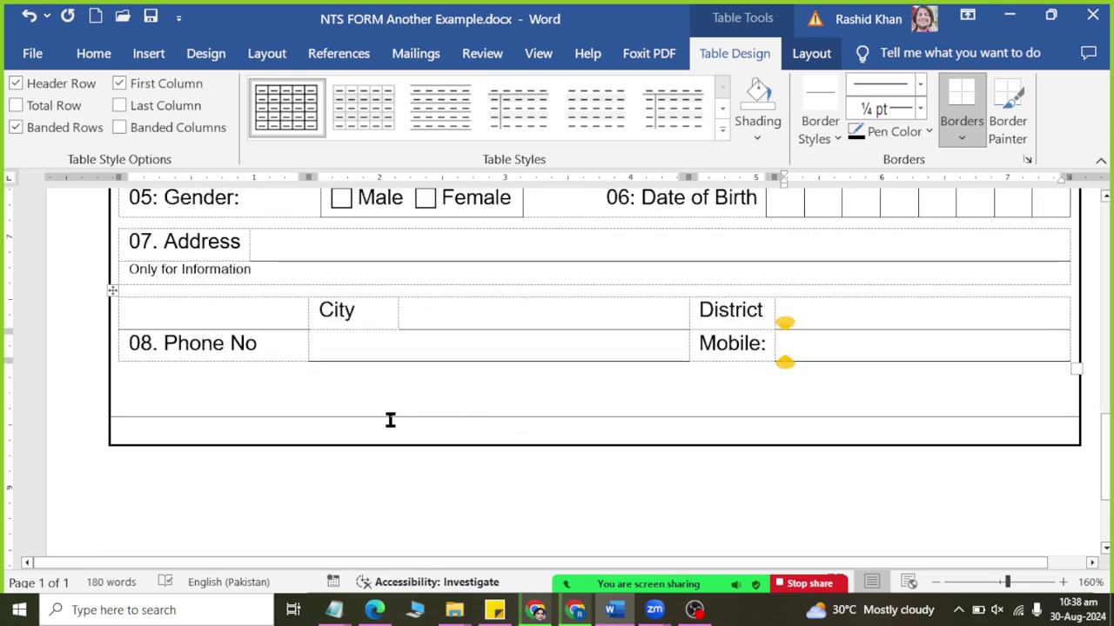
left_click(837, 491)
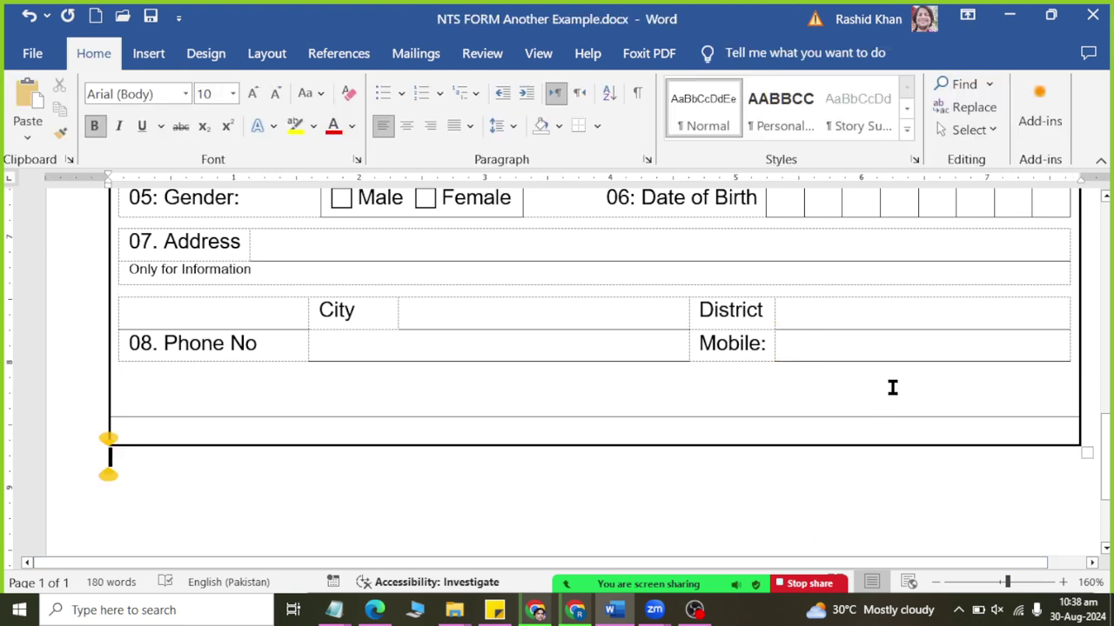
left_click(891, 387)
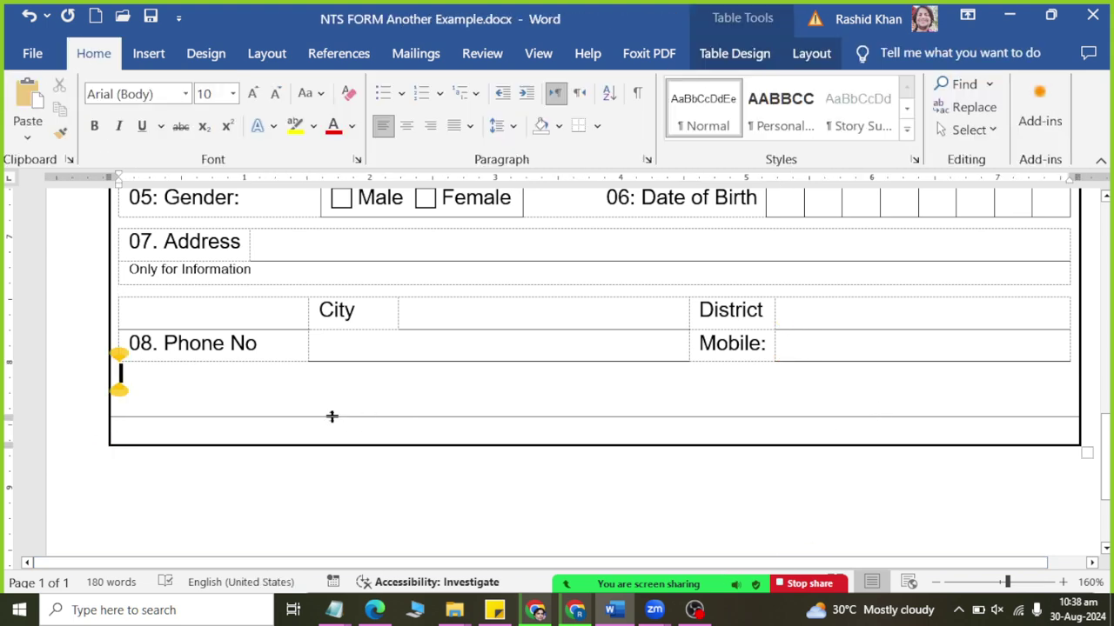
scroll(351, 385, "up", 3)
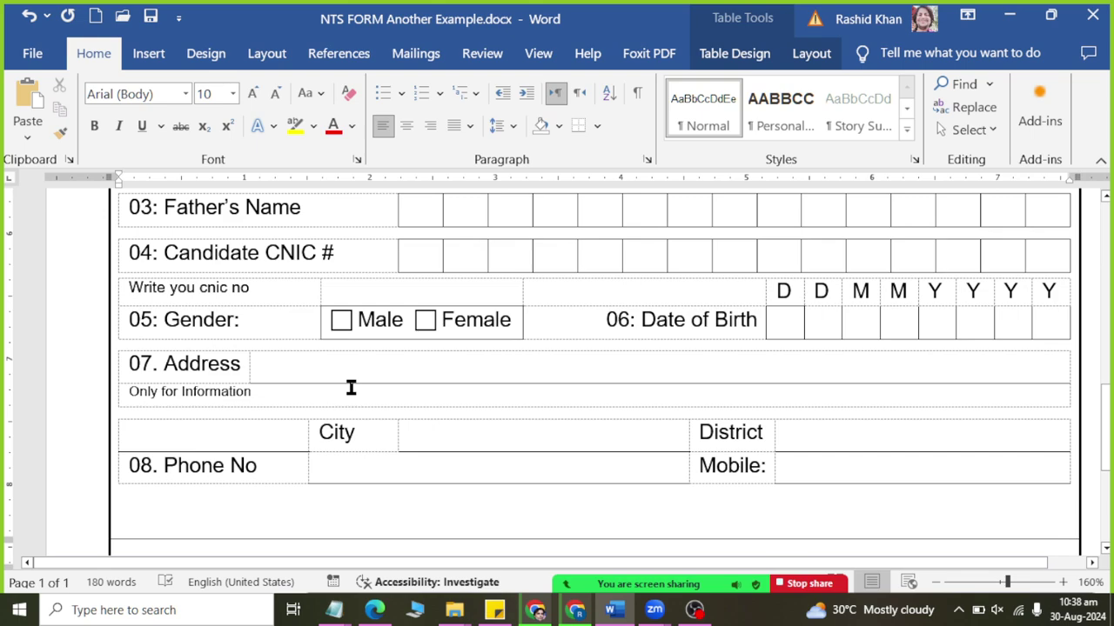
scroll(261, 374, "down", 3)
left_click(32, 53)
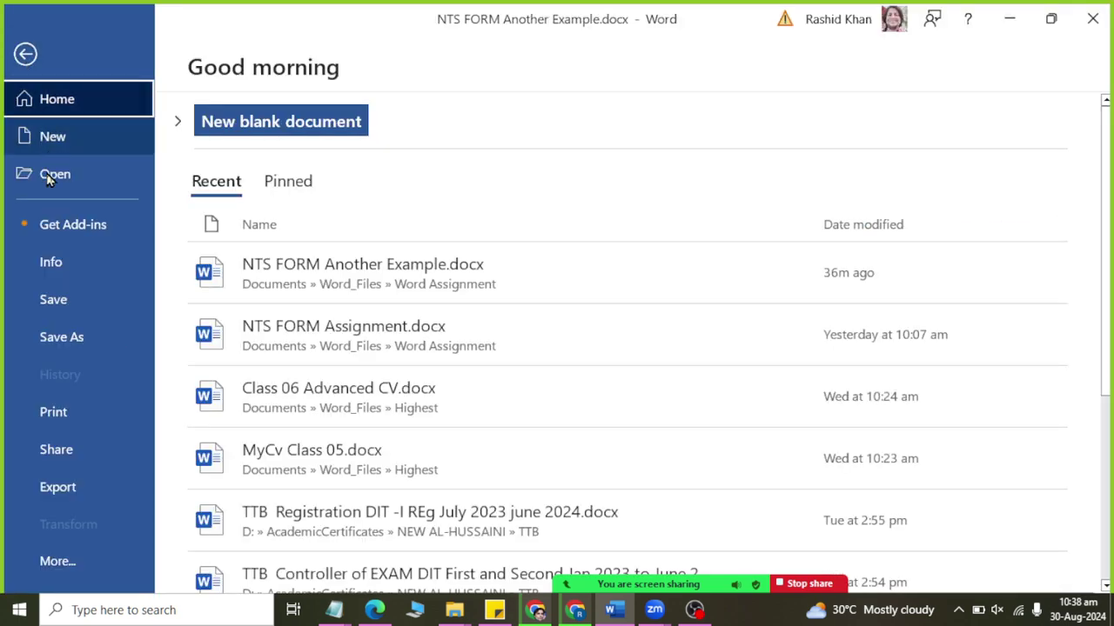
Show the NTS form in Print preview and zoom in on it.
left_click(56, 416)
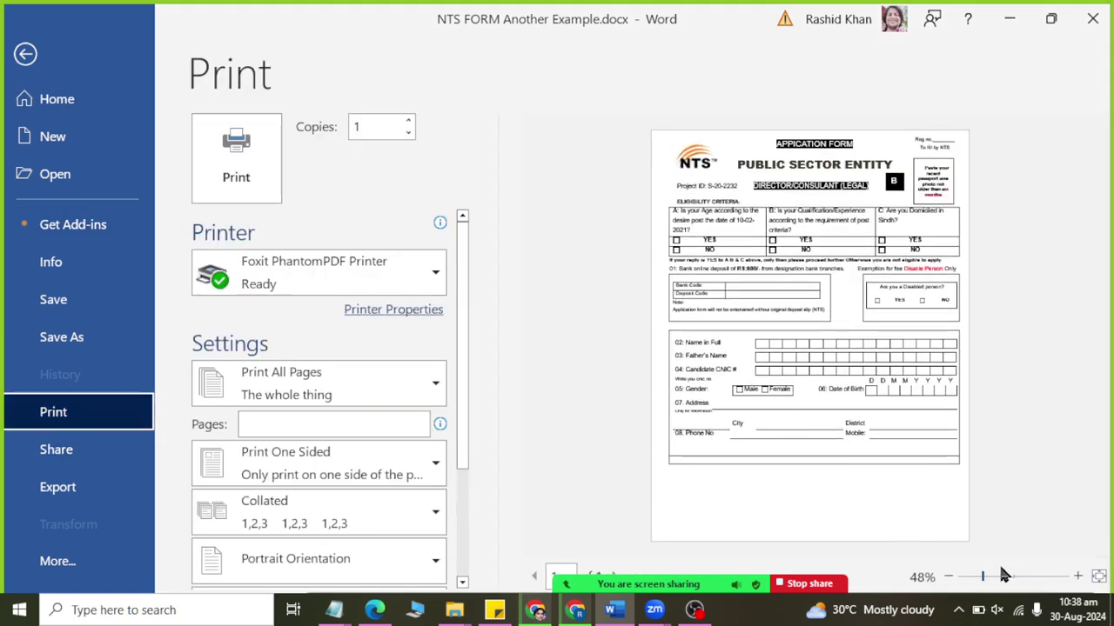
left_click(1002, 577)
scroll(954, 427, "down", 5)
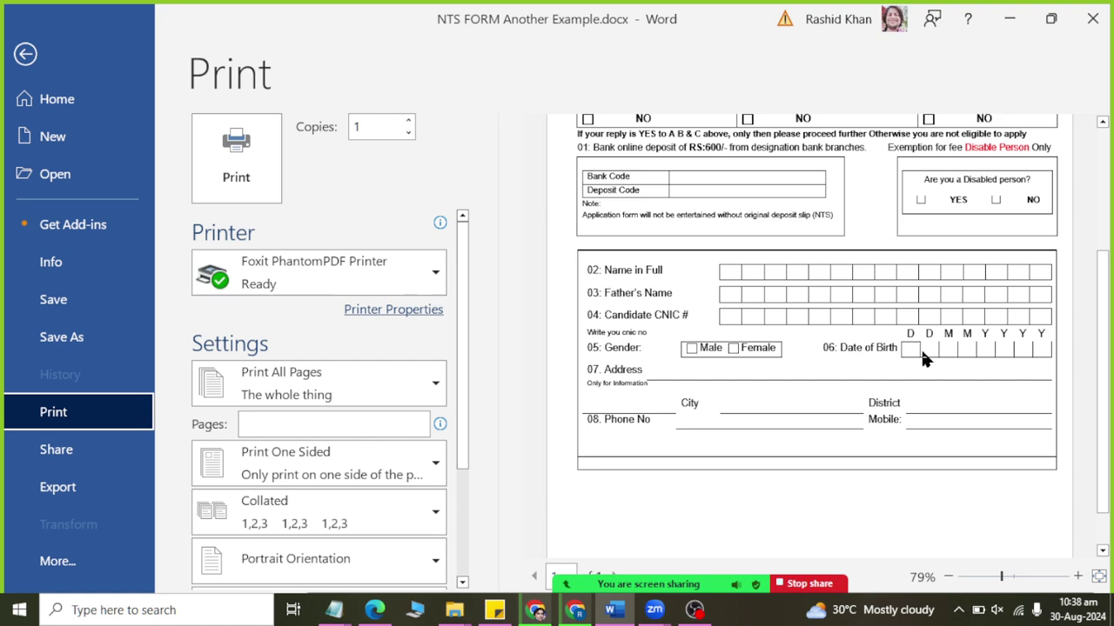
Back in editing view, apply All Borders to the Date of Birth entry cells.
key("Escape")
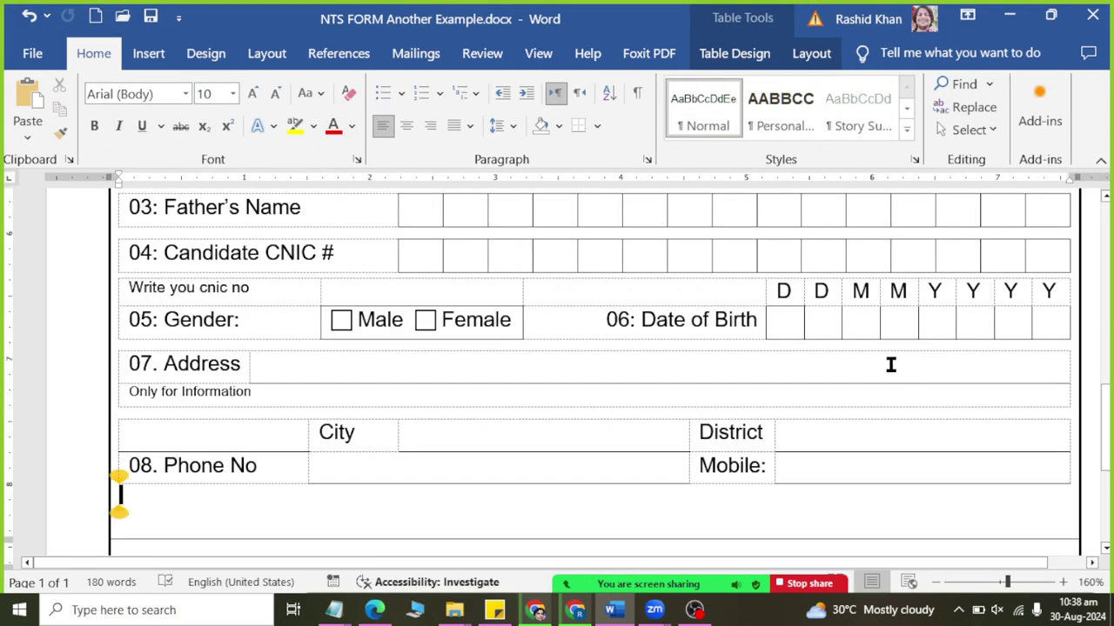
left_click_drag(790, 317, 1053, 322)
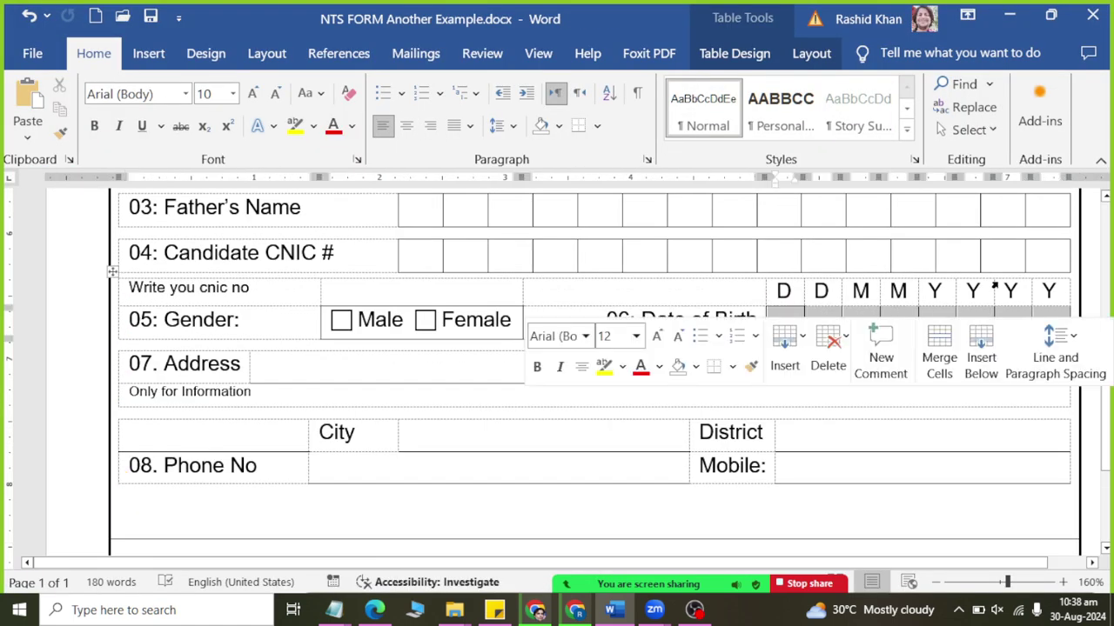
left_click(748, 54)
left_click(961, 131)
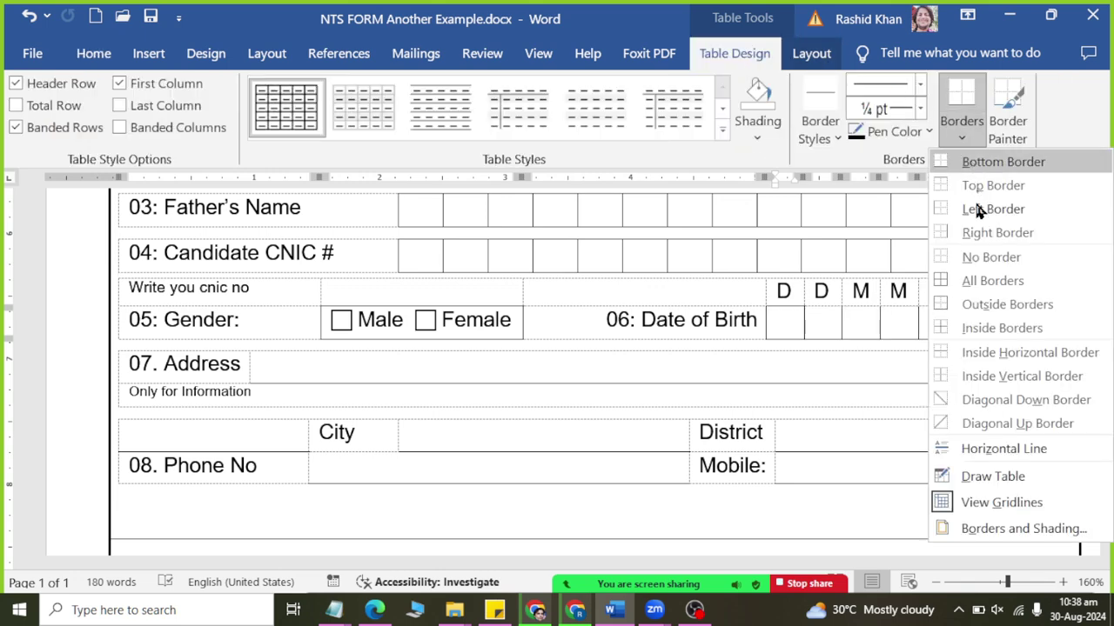
left_click(976, 280)
left_click(838, 368)
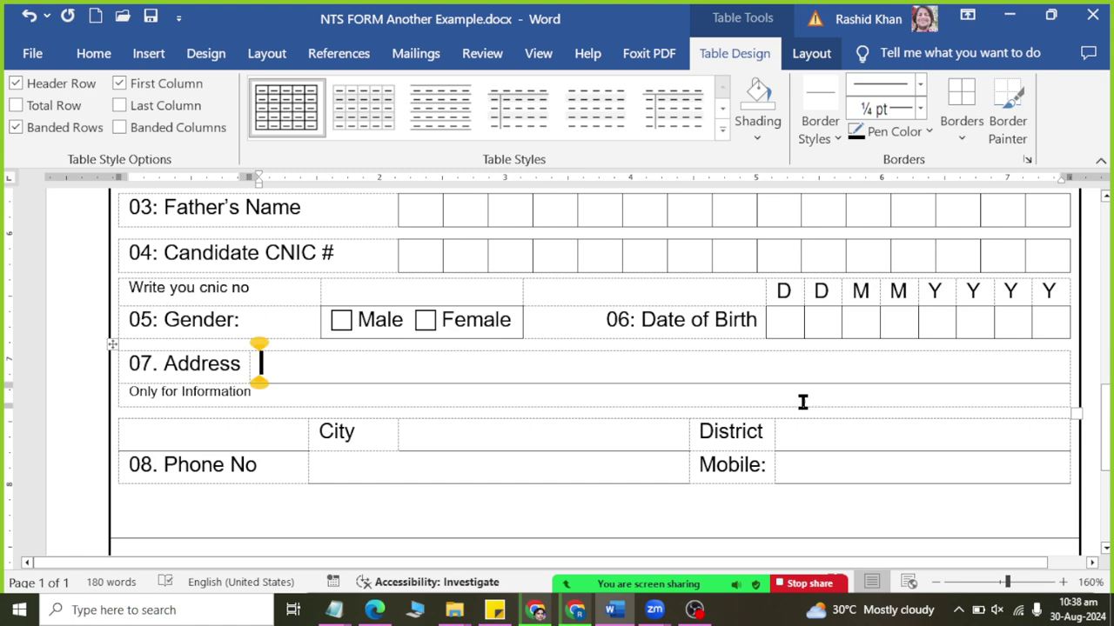
Test-type letters in the first two Name in Full boxes, then erase them.
scroll(528, 381, "up", 3)
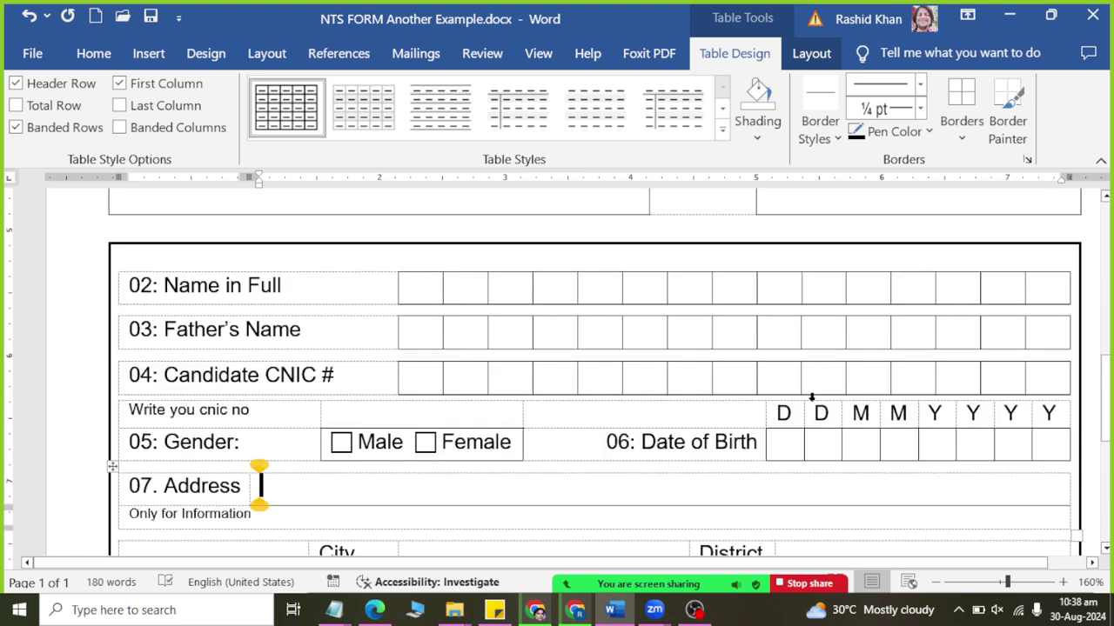
scroll(637, 297, "up", 2)
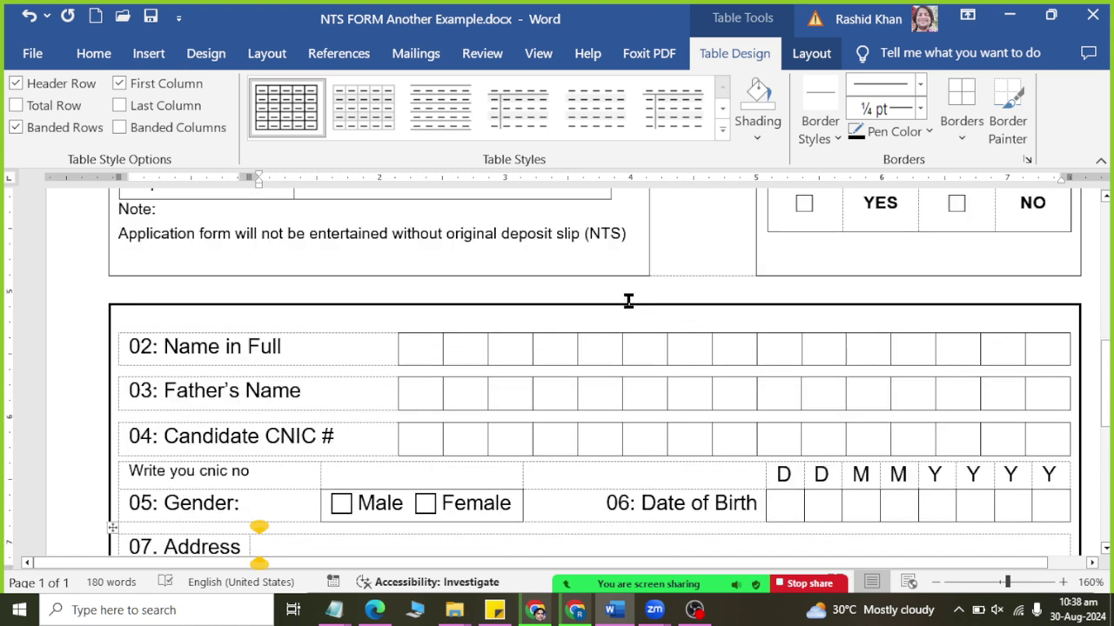
left_click(429, 346)
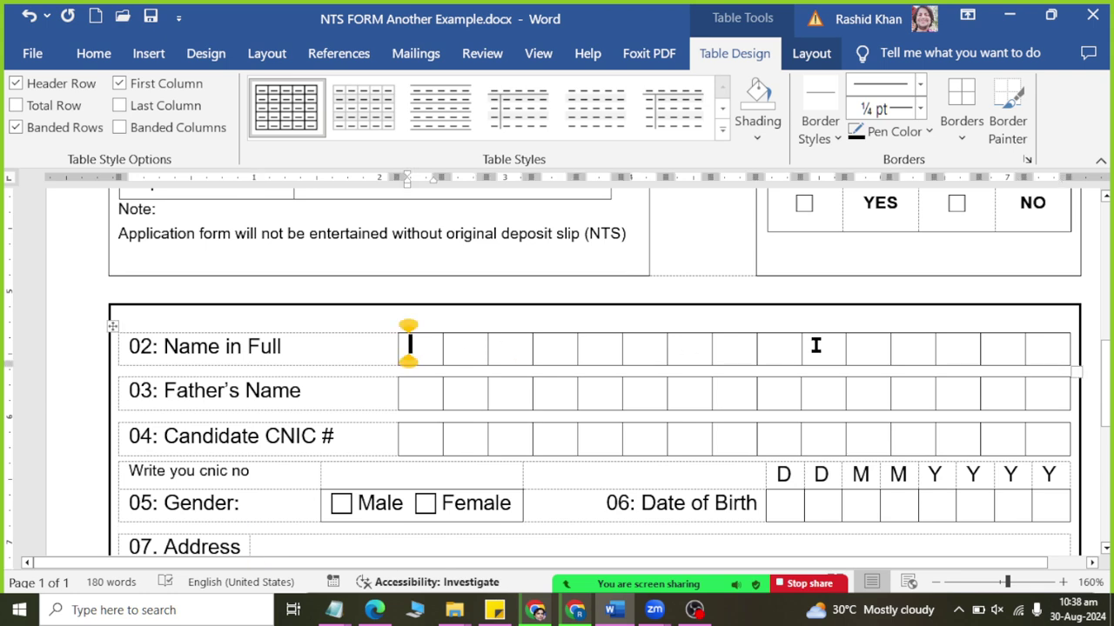
type("Ra")
key("BackSpace")
key("Tab")
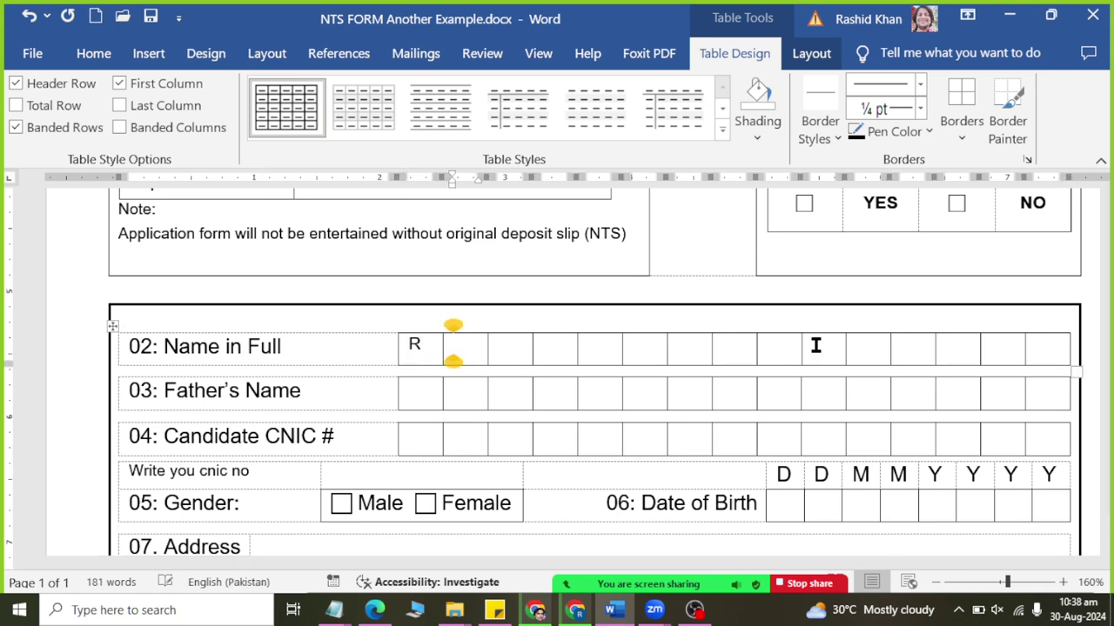
type("S")
key("BackSpace")
key("shift+Tab")
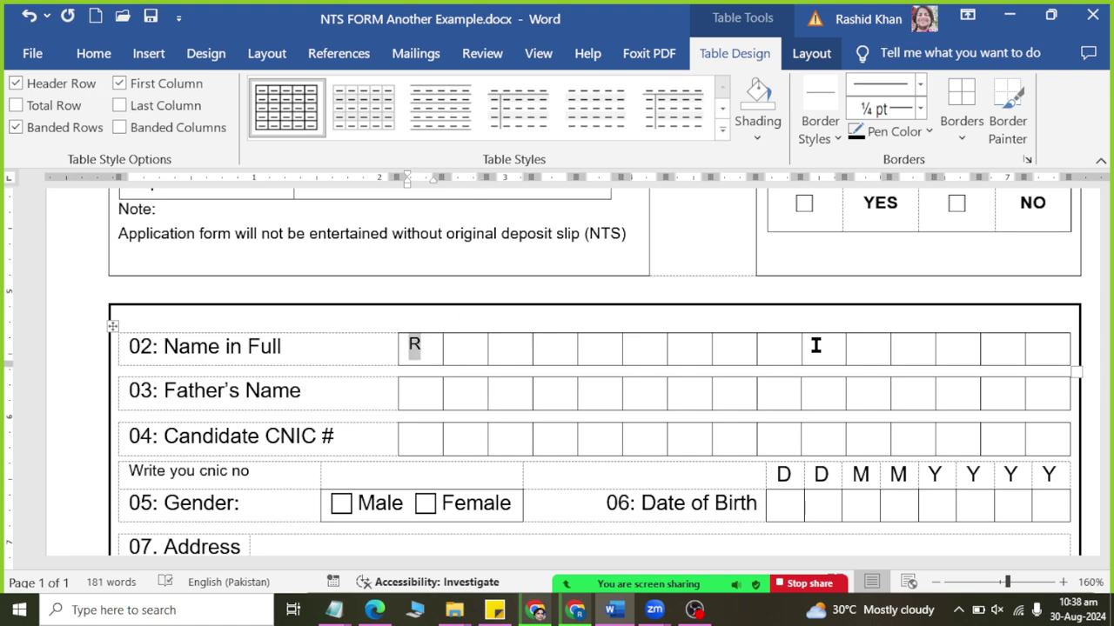
key("BackSpace")
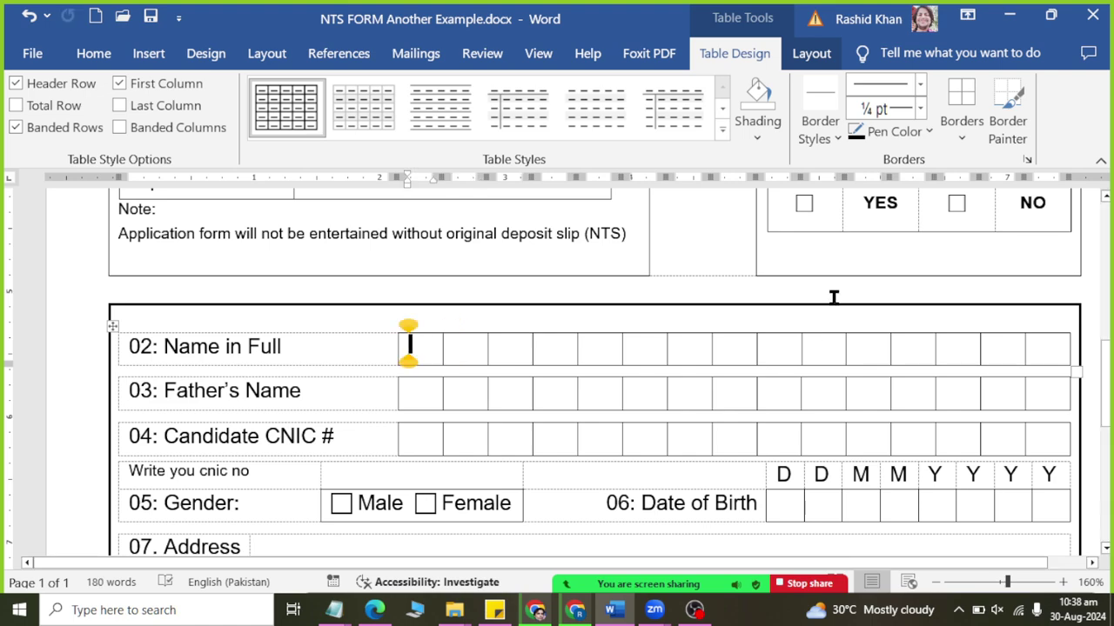
Scroll through the form to review the updated personal details layout.
scroll(833, 297, "up", 4)
scroll(835, 288, "up", 3)
scroll(840, 281, "down", 4)
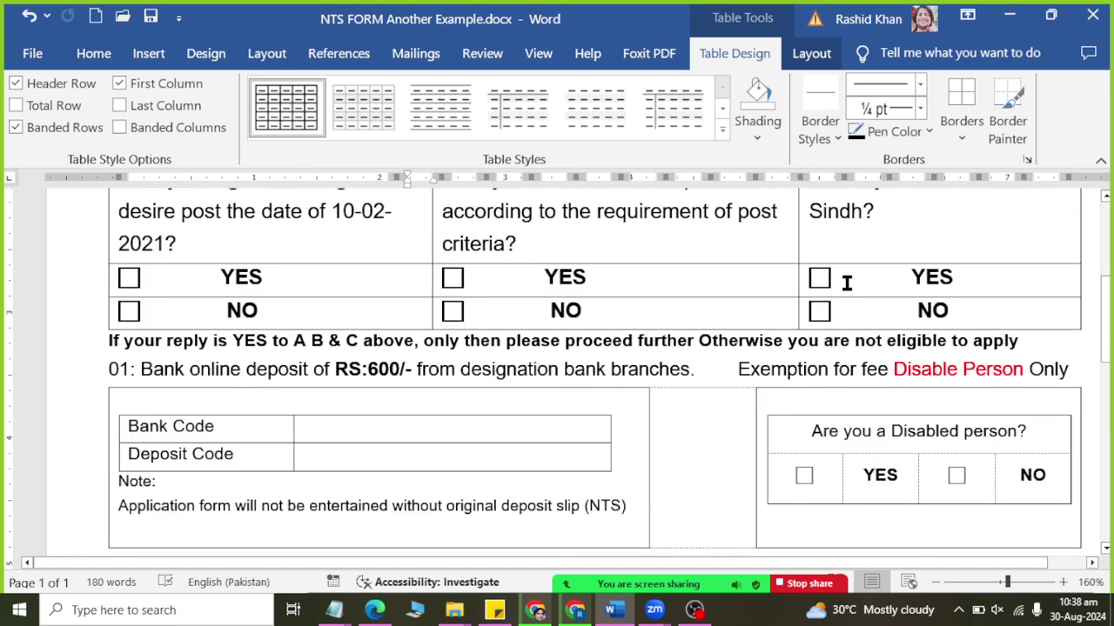
scroll(846, 281, "down", 4)
scroll(740, 409, "down", 4)
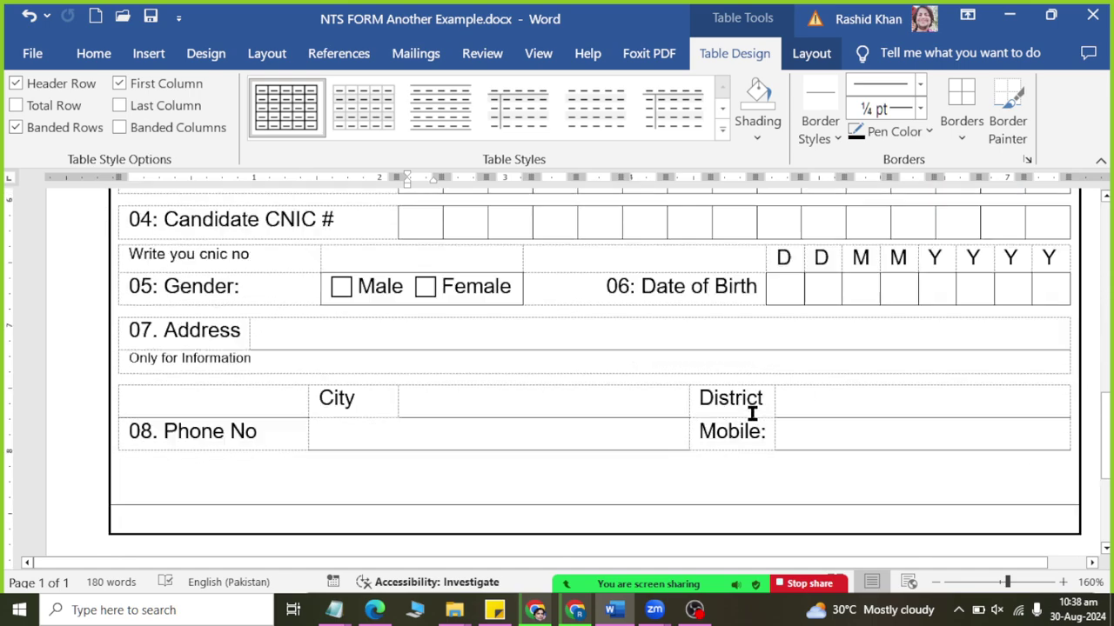
scroll(754, 409, "up", 3)
scroll(635, 413, "up", 1)
scroll(626, 426, "down", 1)
scroll(730, 437, "down", 1)
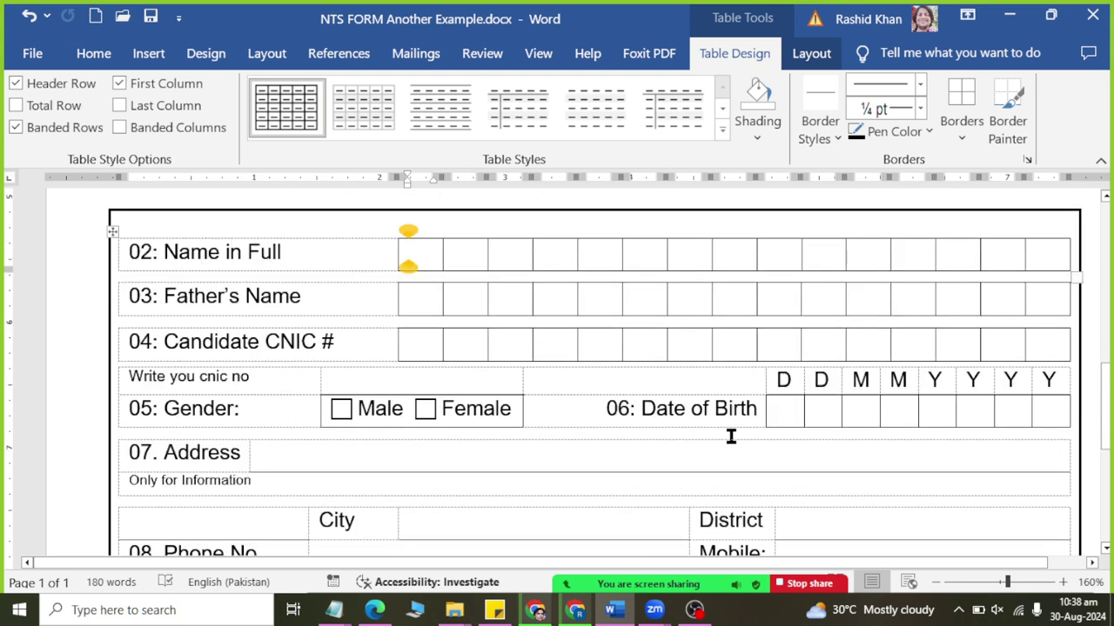
scroll(731, 437, "down", 2)
scroll(731, 436, "down", 1)
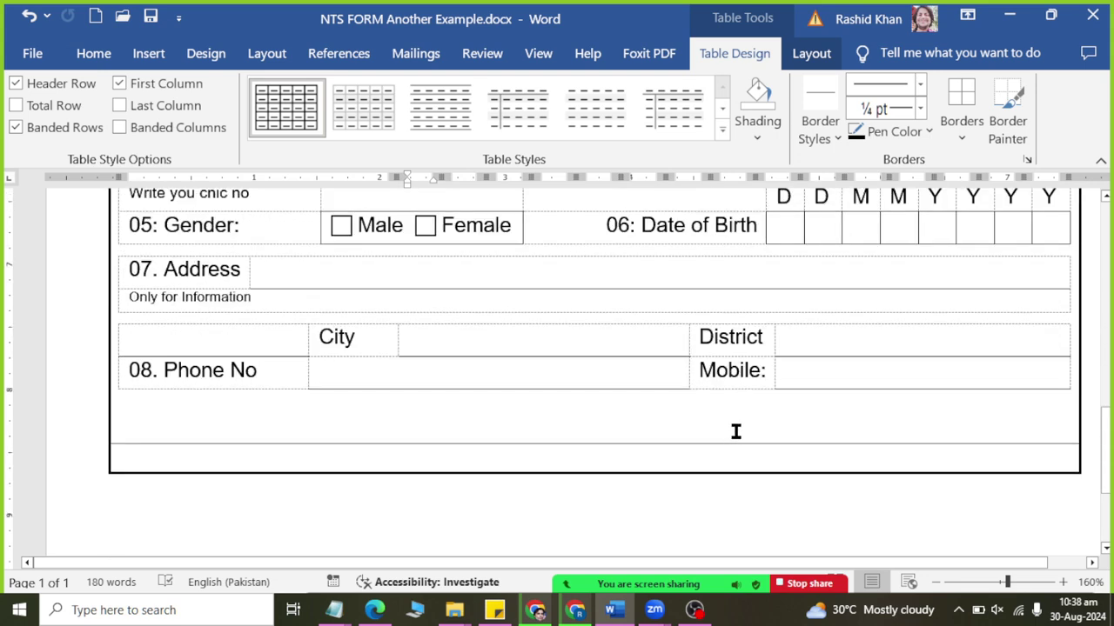
key("ctrl+p")
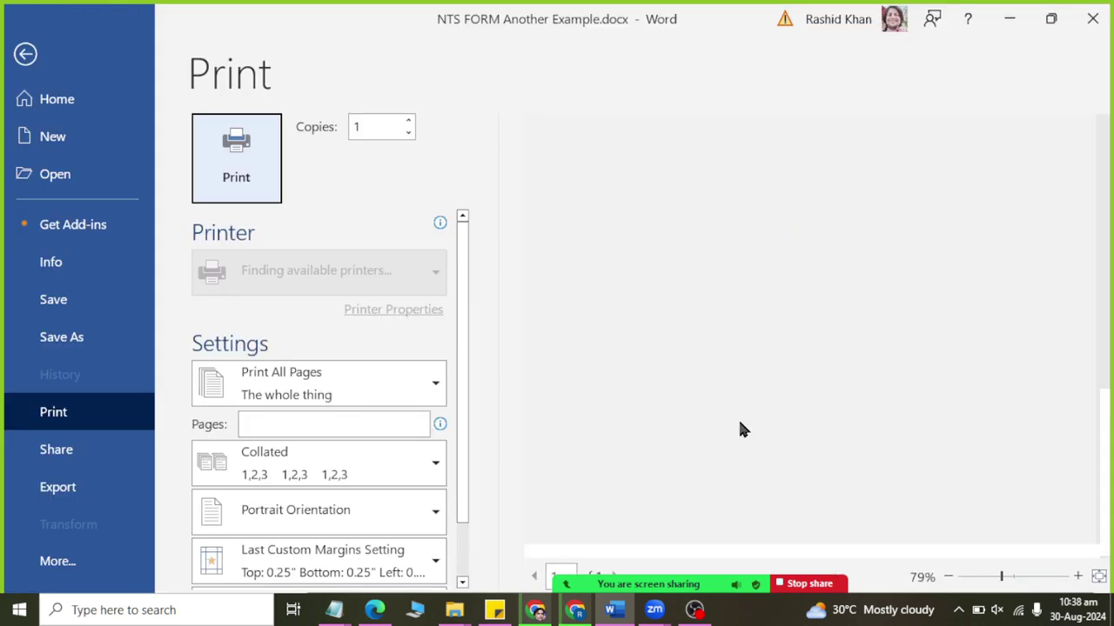
left_click(1011, 576)
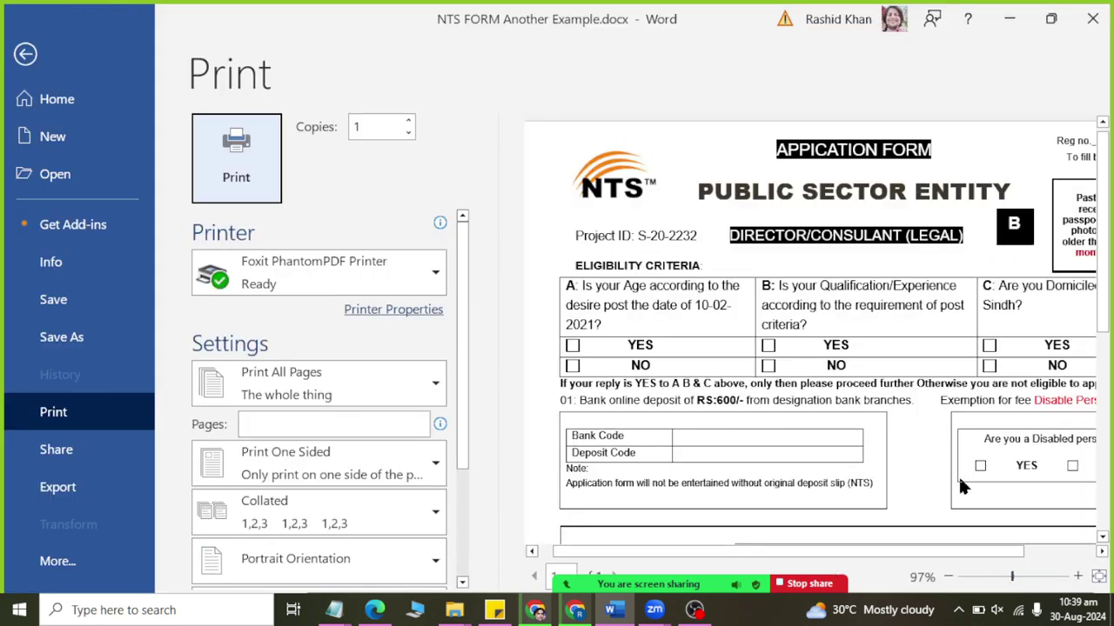
scroll(922, 366, "down", 3)
scroll(891, 257, "down", 3)
scroll(896, 269, "down", 3)
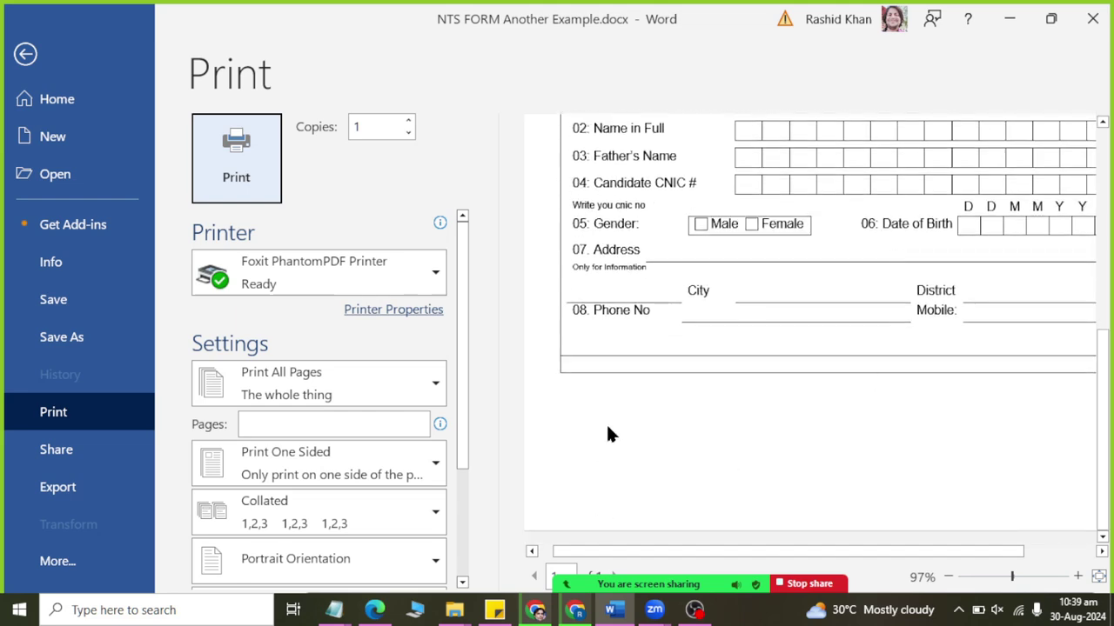
key("Escape")
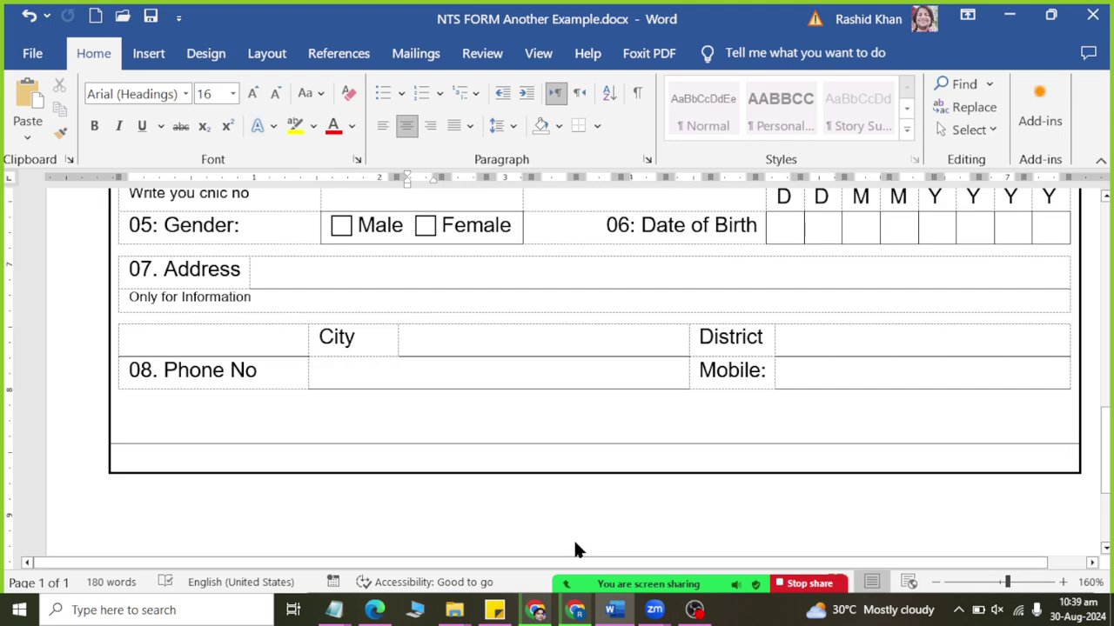
Switch to the NTS form PDF in Edge and scroll to Personal Information.
left_click(374, 610)
scroll(358, 313, "down", 2)
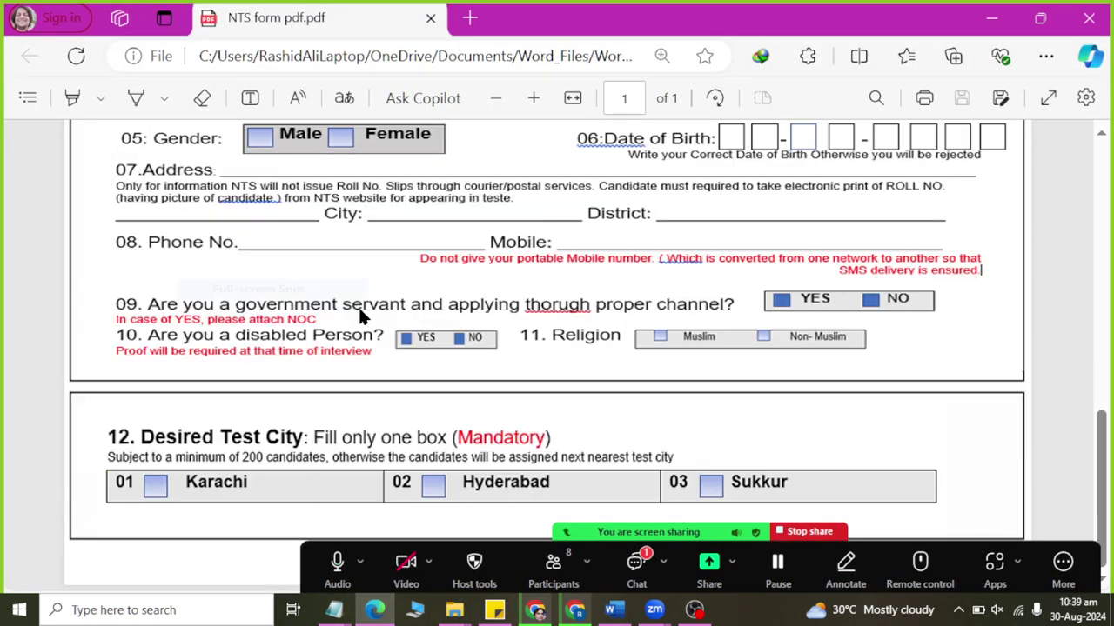
scroll(348, 313, "up", 2)
scroll(342, 335, "down", 2)
scroll(983, 395, "up", 2)
scroll(957, 417, "down", 2)
left_click_drag(1105, 464, 1103, 215)
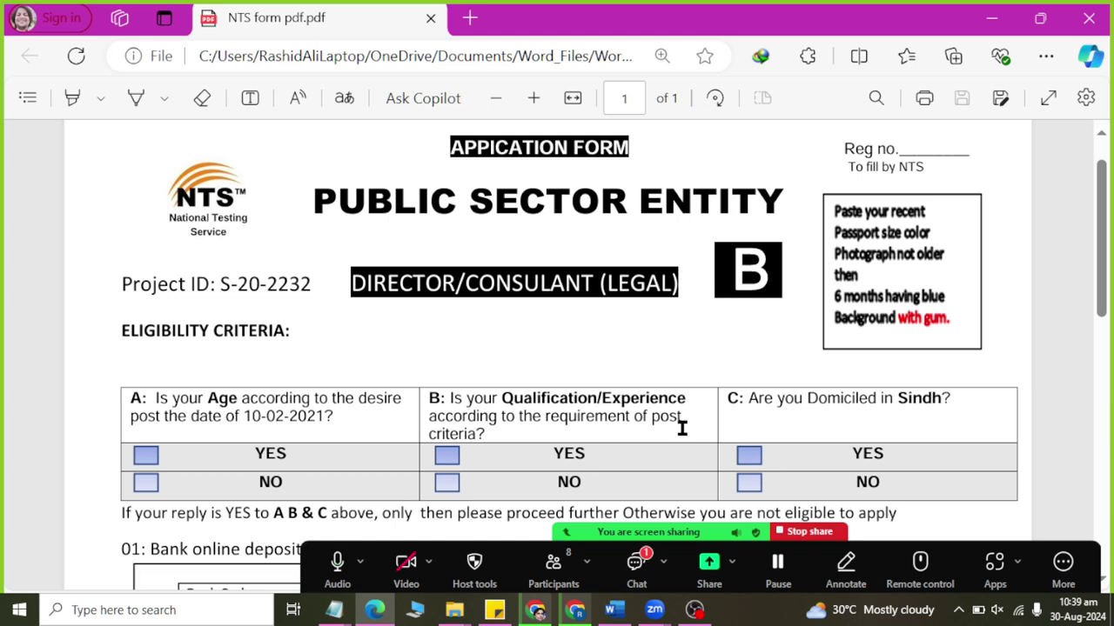
Open and close the meeting chat, then scroll further down the PDF.
left_click(636, 567)
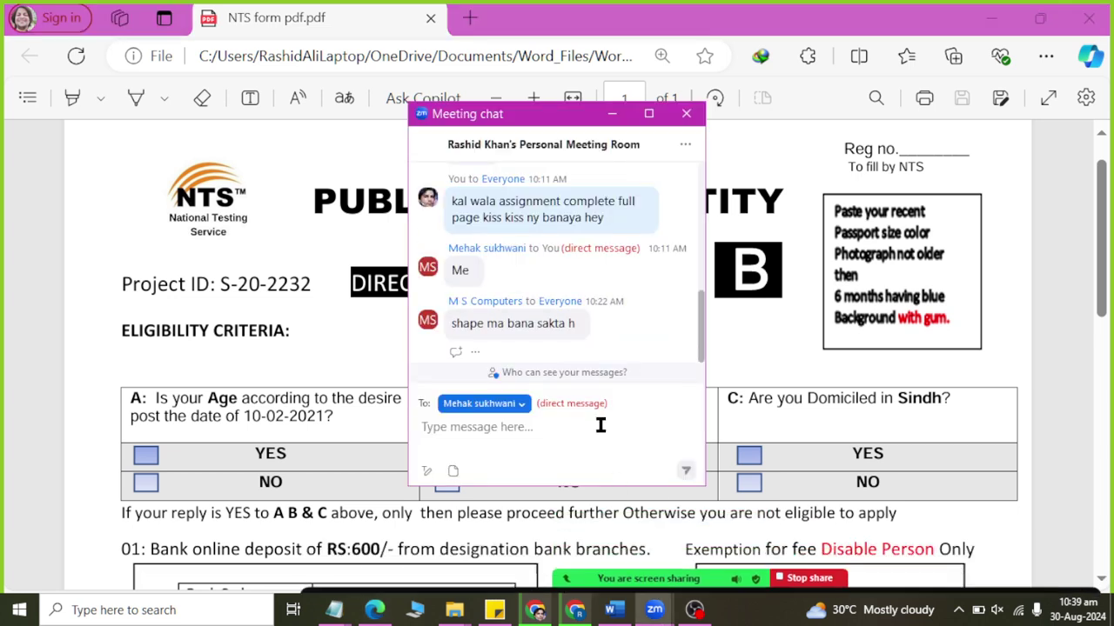
left_click(686, 116)
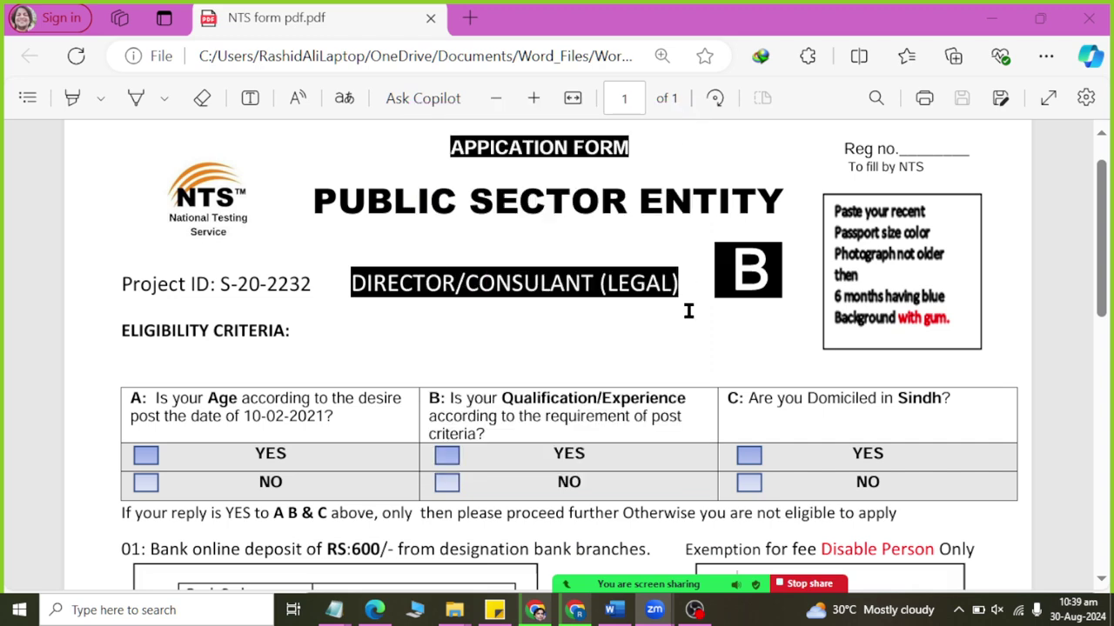
scroll(689, 311, "down", 3)
scroll(693, 351, "down", 4)
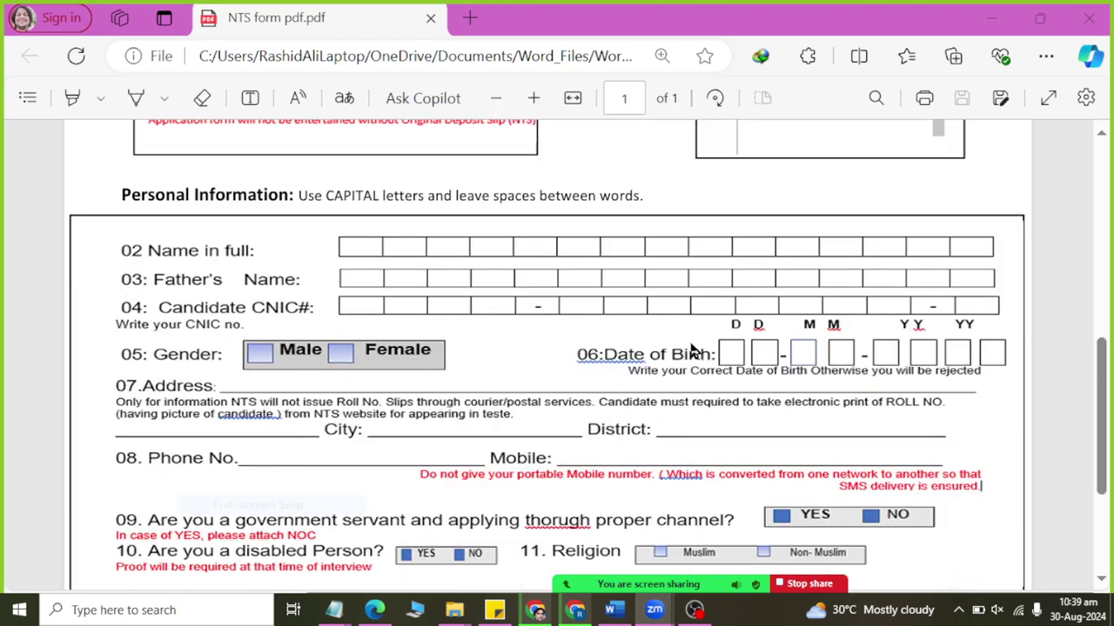